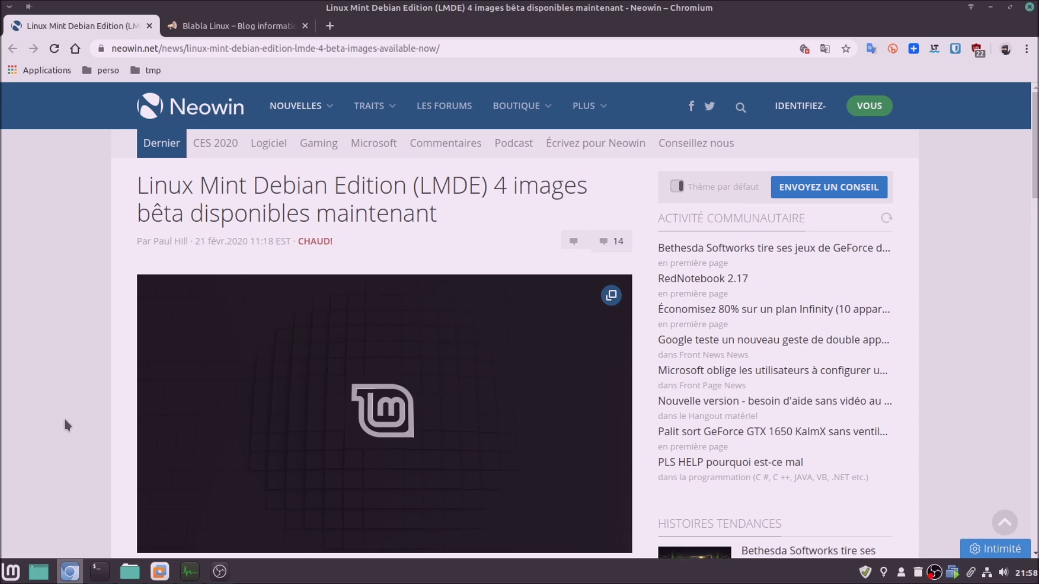
Switch to the Blabla Linux tab and open its 'Linux Mint | Nouvelles mensuelles – janvier 2020' post
scroll(65, 420, "down", 5)
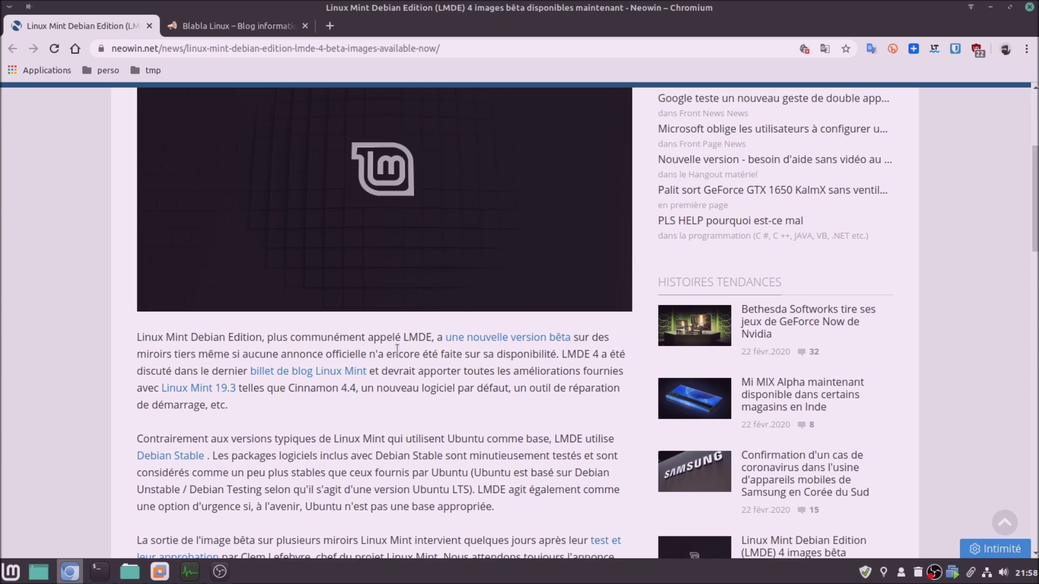
scroll(92, 465, "up", 3)
scroll(92, 464, "up", 2)
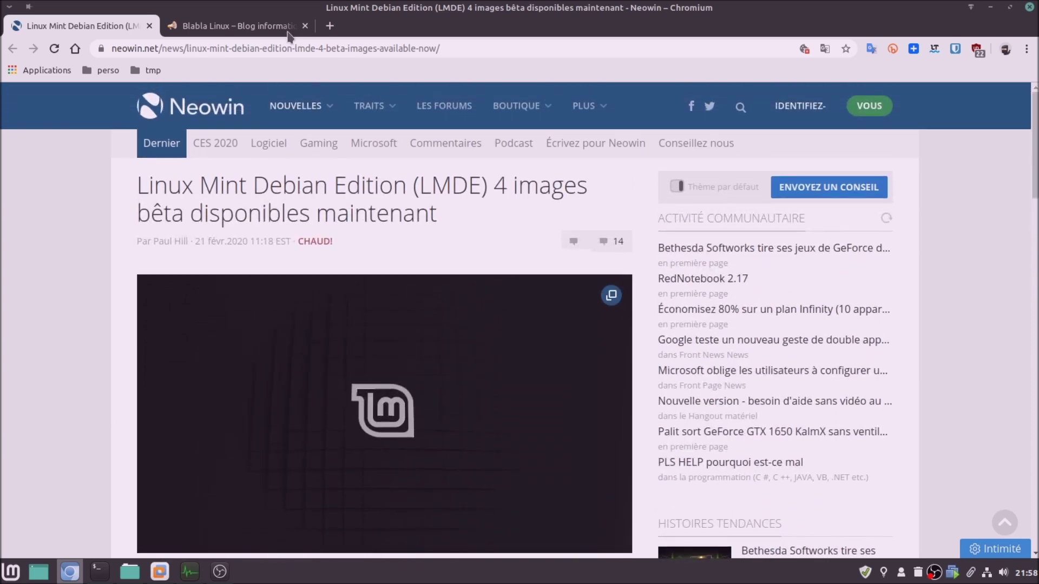
left_click(274, 27)
scroll(623, 322, "down", 10)
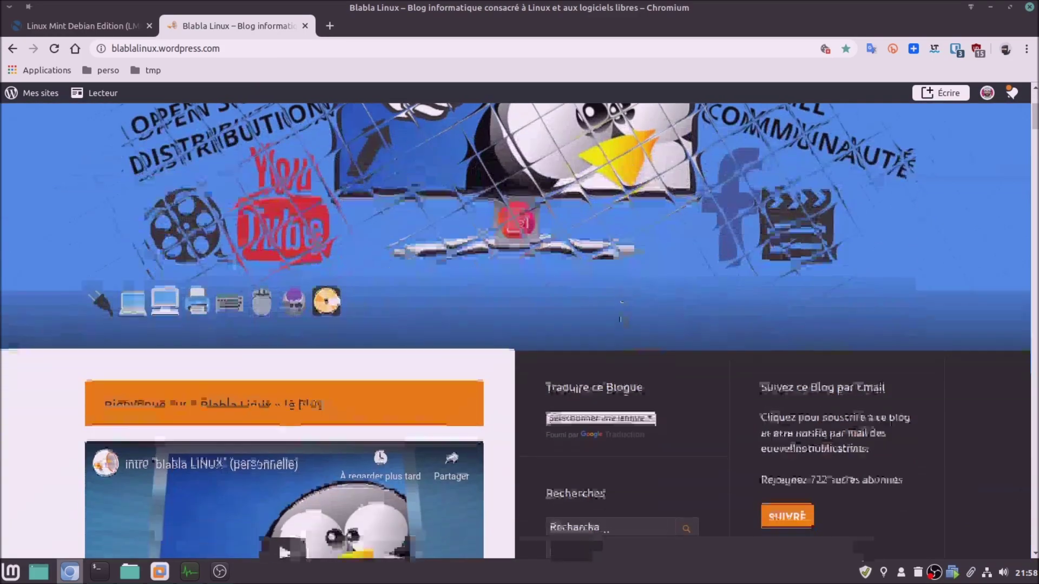
scroll(625, 320, "down", 3)
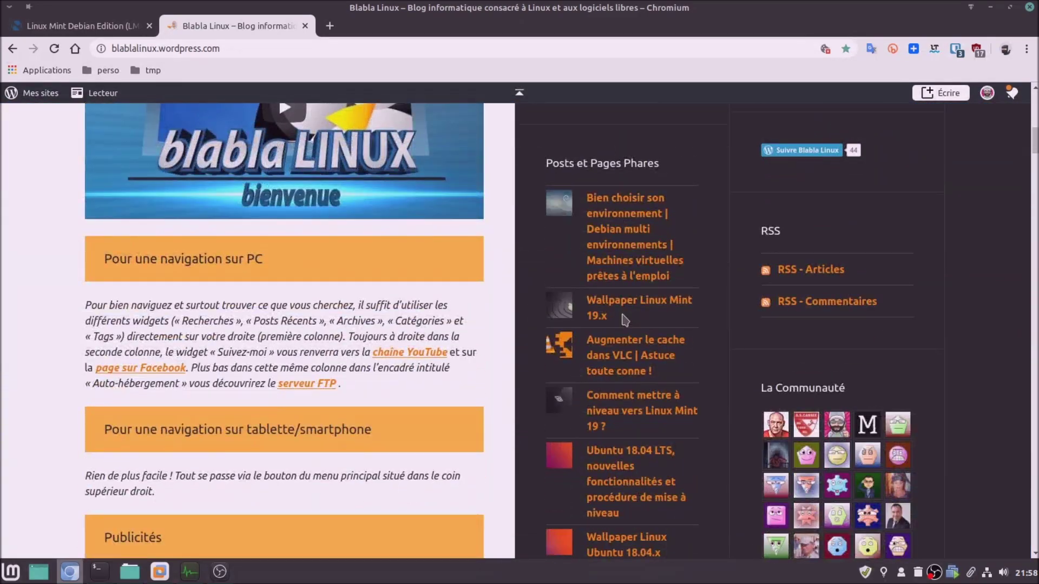
scroll(626, 318, "down", 7)
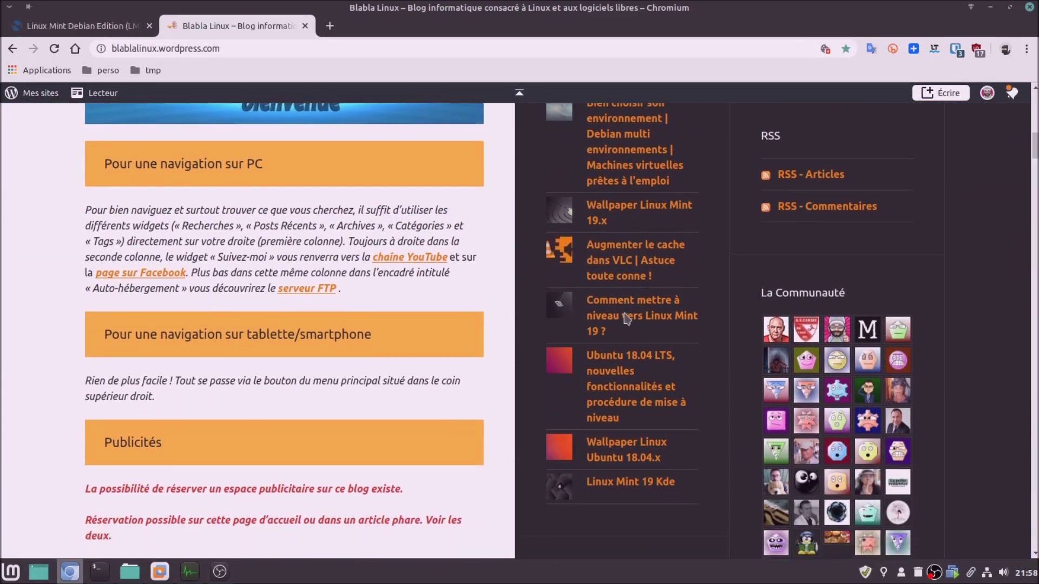
scroll(627, 319, "down", 1)
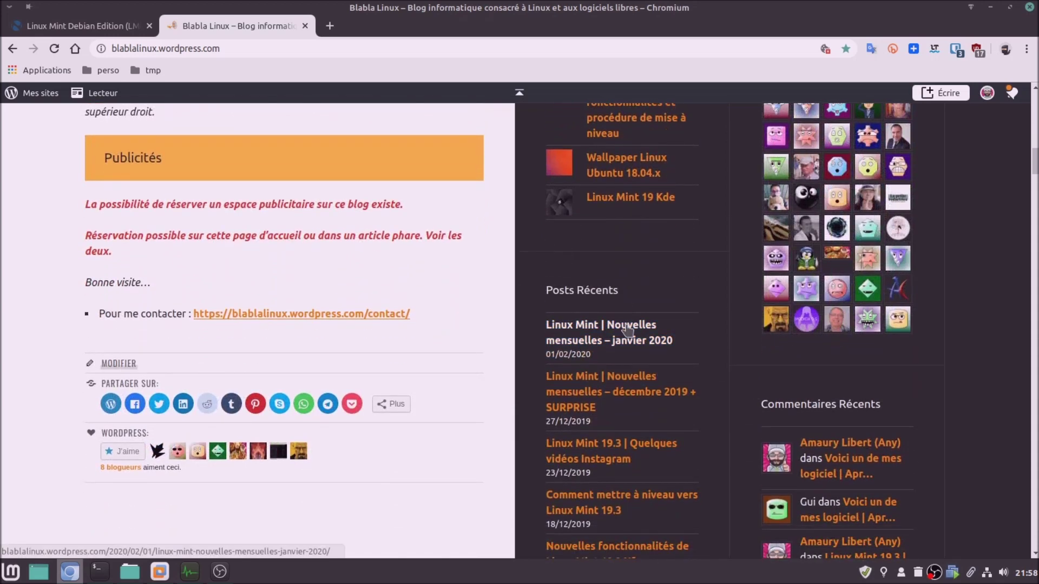
left_click(627, 328)
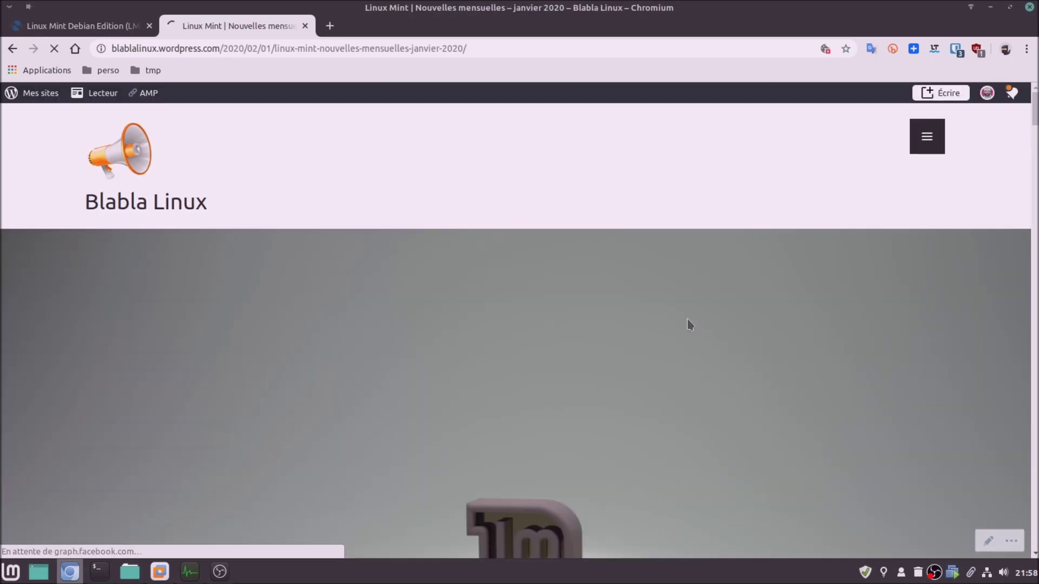
Scroll the post down to the LMDE 4 section on its features and updated installer
scroll(781, 355, "down", 7)
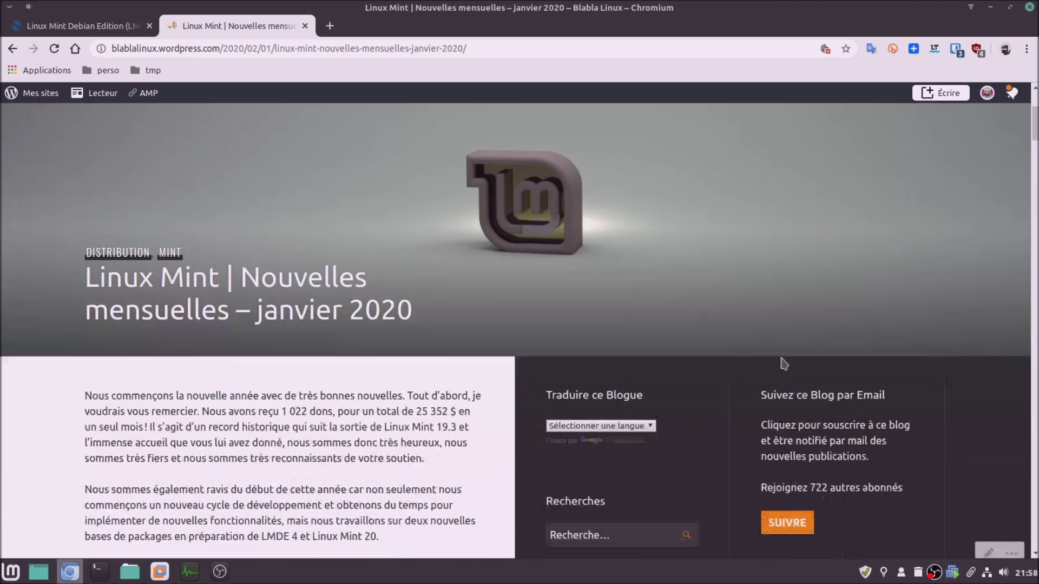
scroll(314, 444, "down", 1)
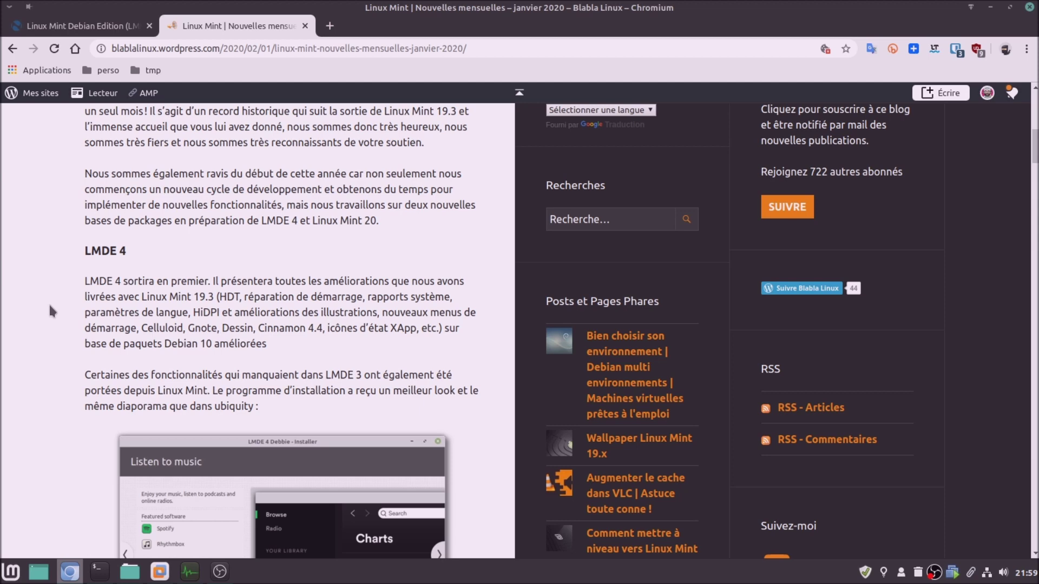
Scroll past the installer screenshots to the 'Pilote NVIDIA dans le menu de démarrage' section
scroll(33, 295, "down", 2)
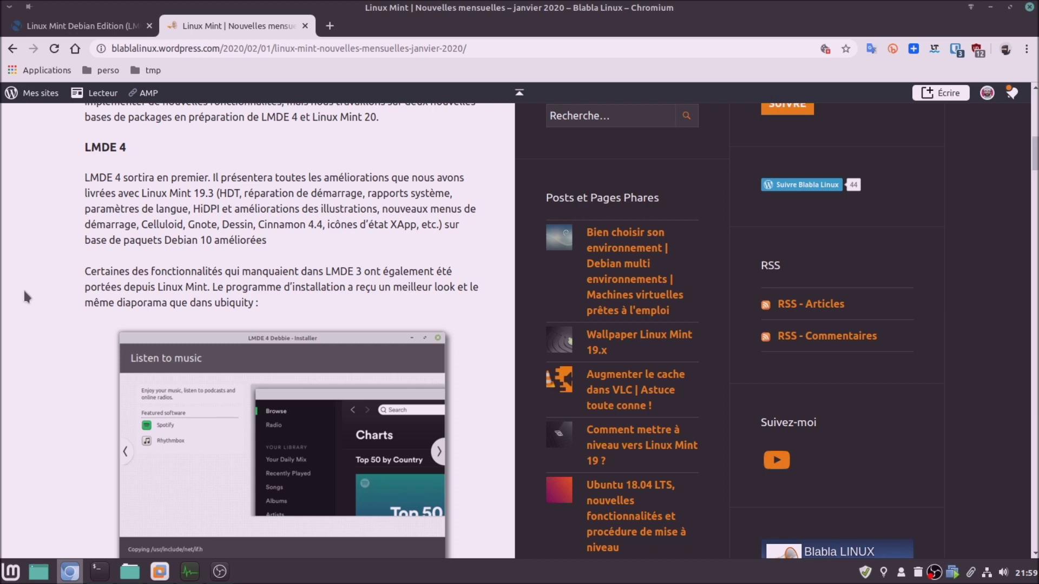
scroll(24, 288, "down", 5)
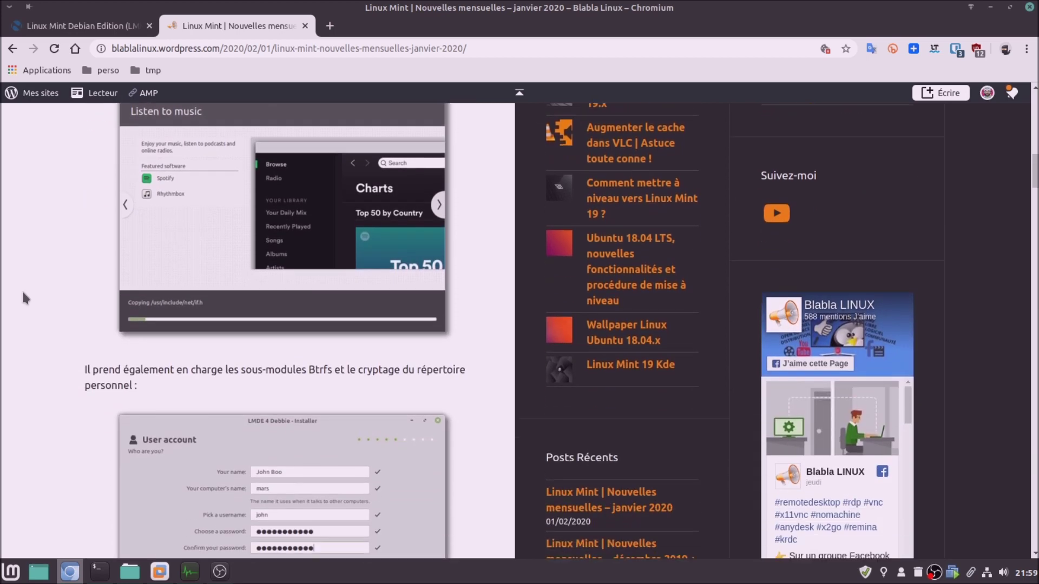
scroll(23, 293, "down", 2)
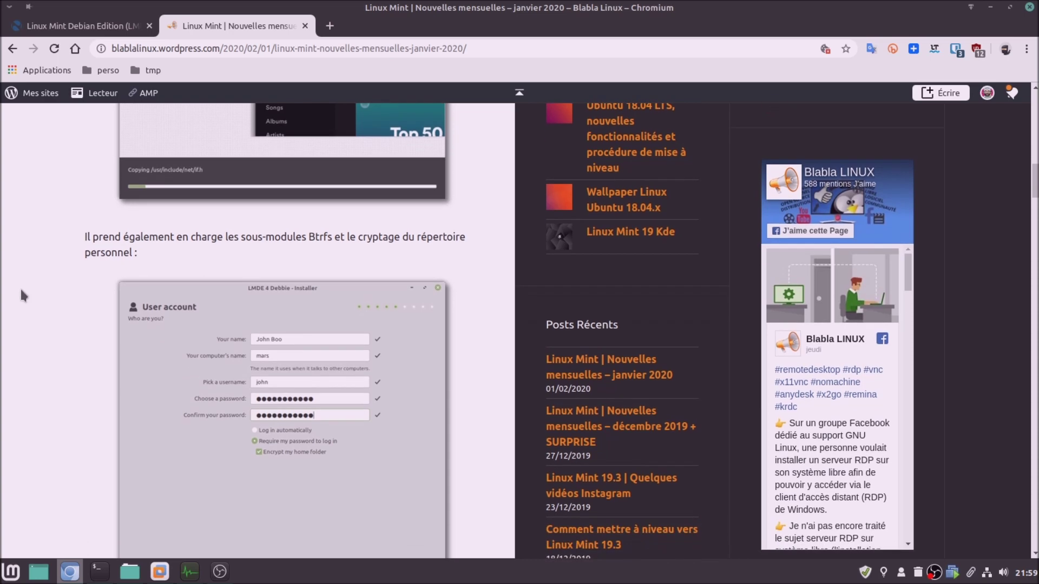
scroll(20, 291, "down", 3)
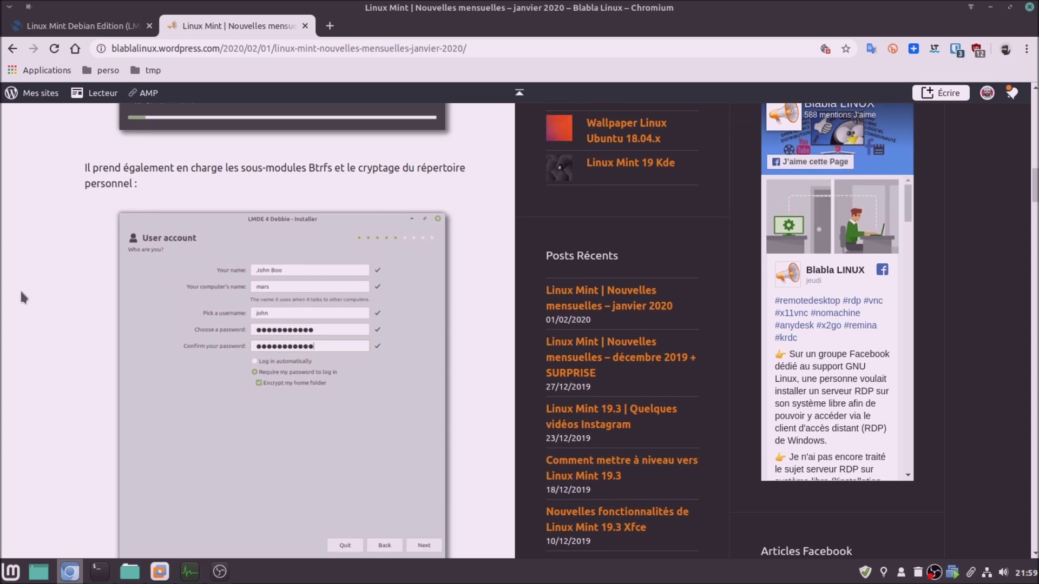
scroll(21, 292, "down", 4)
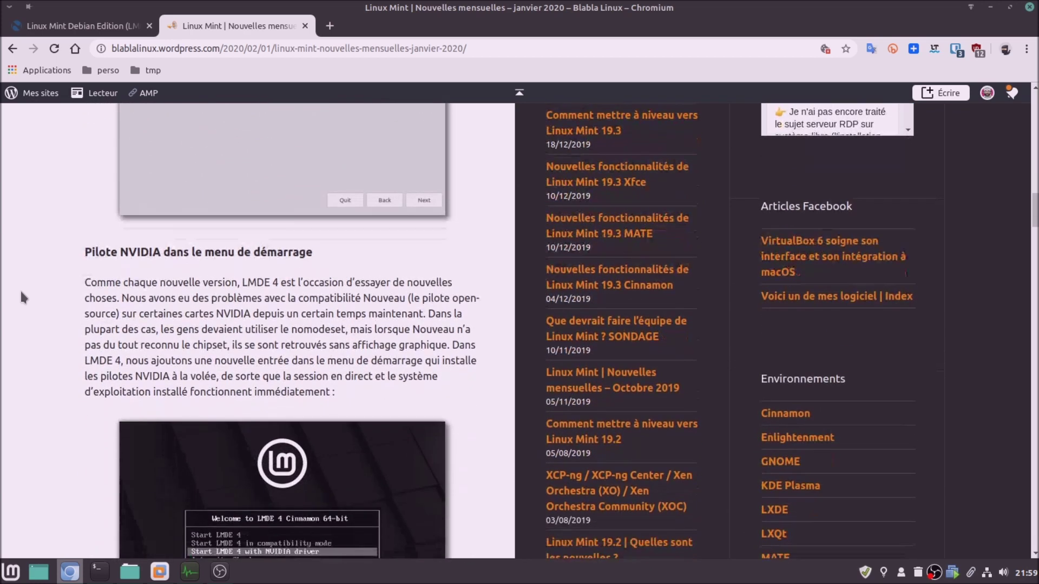
scroll(21, 293, "down", 2)
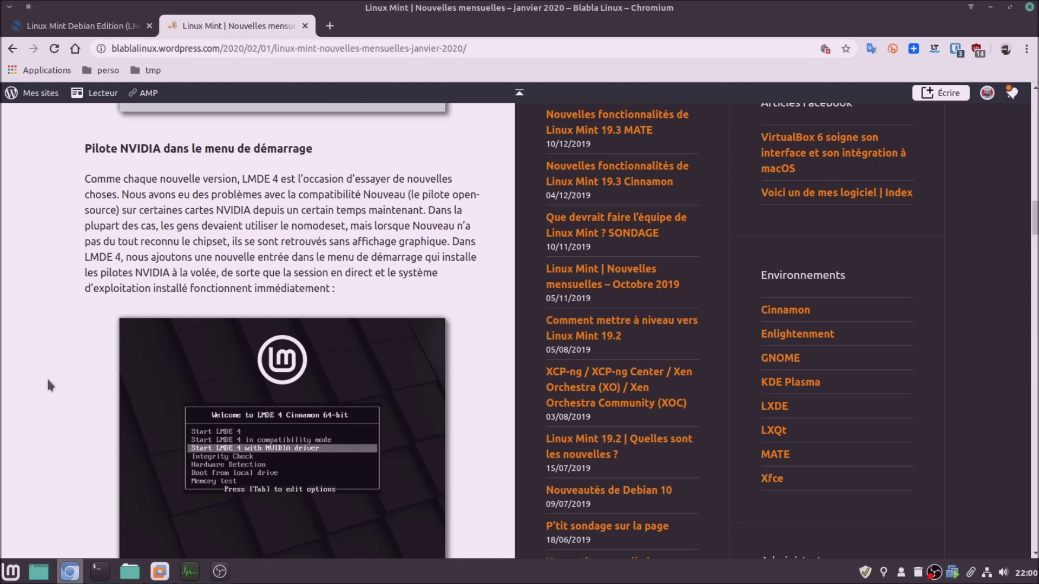
Skim the article down to the MintBox3 section, then scroll back up to its title
scroll(48, 379, "down", 7)
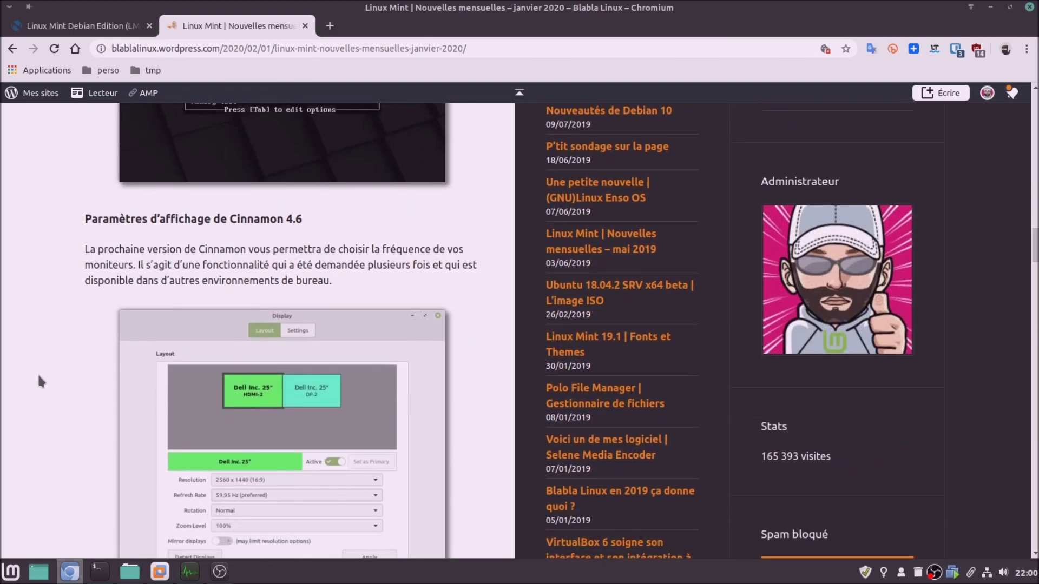
scroll(36, 379, "down", 1)
scroll(34, 374, "down", 1)
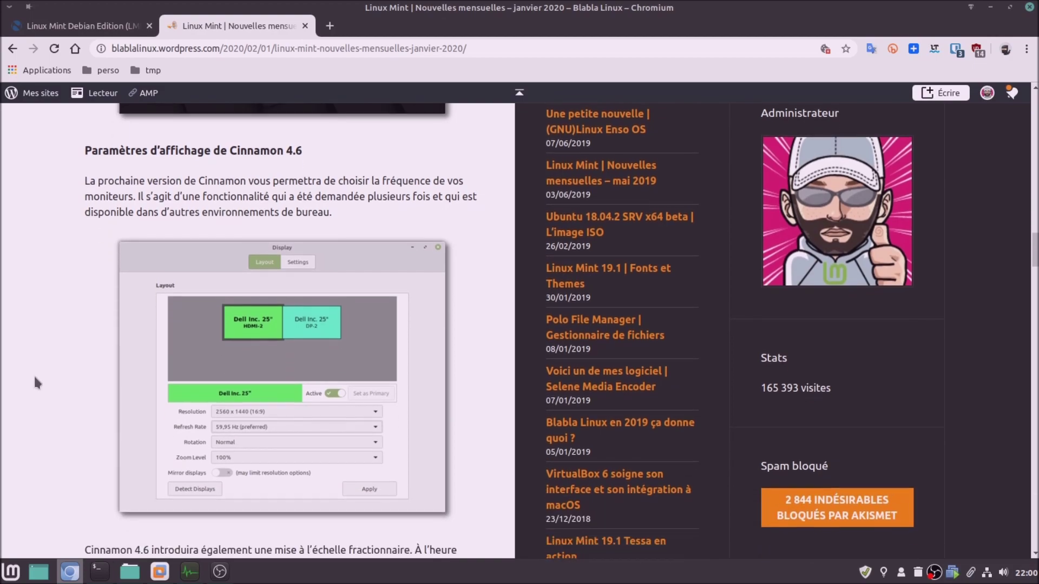
scroll(31, 372, "down", 2)
scroll(31, 371, "down", 13)
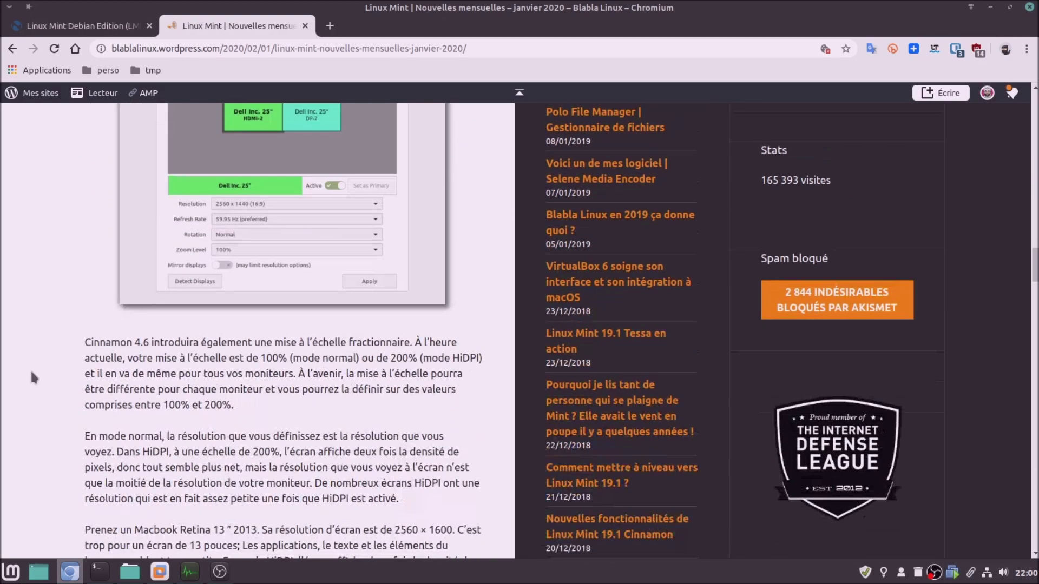
scroll(30, 370, "down", 7)
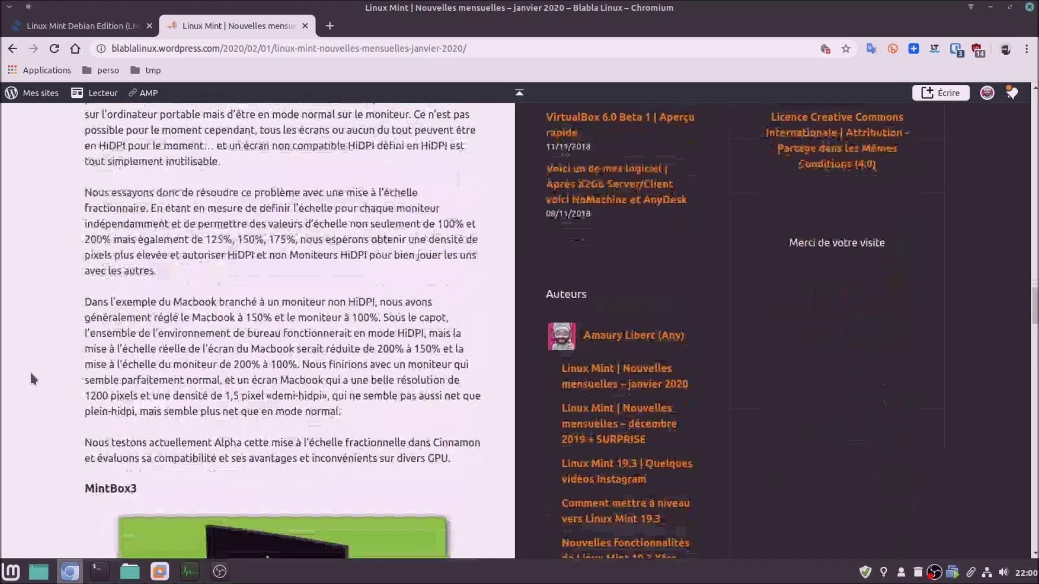
scroll(31, 370, "up", 2)
scroll(30, 370, "down", 2)
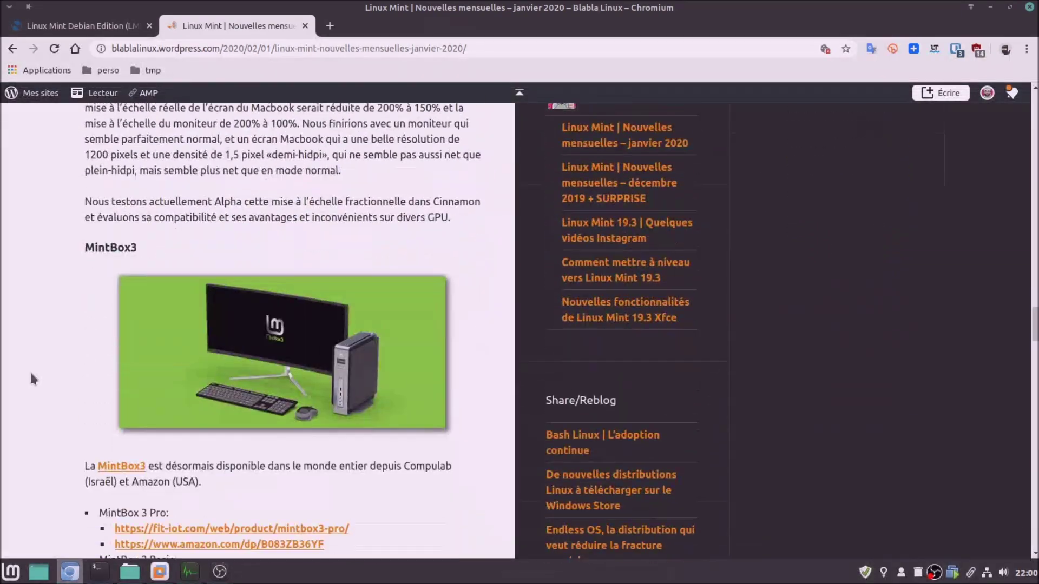
scroll(30, 369, "up", 15)
scroll(19, 351, "up", 20)
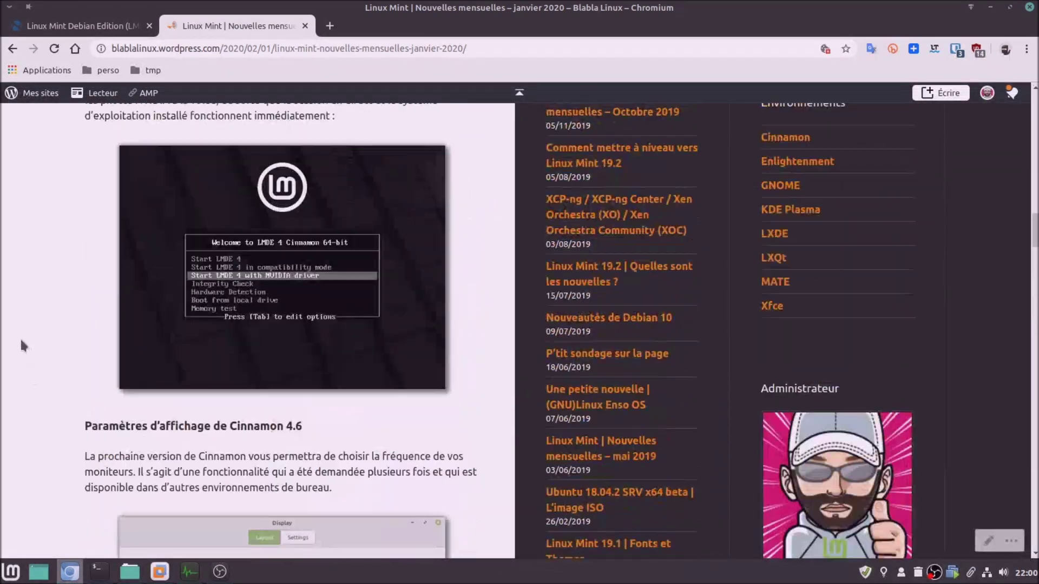
scroll(24, 332, "up", 15)
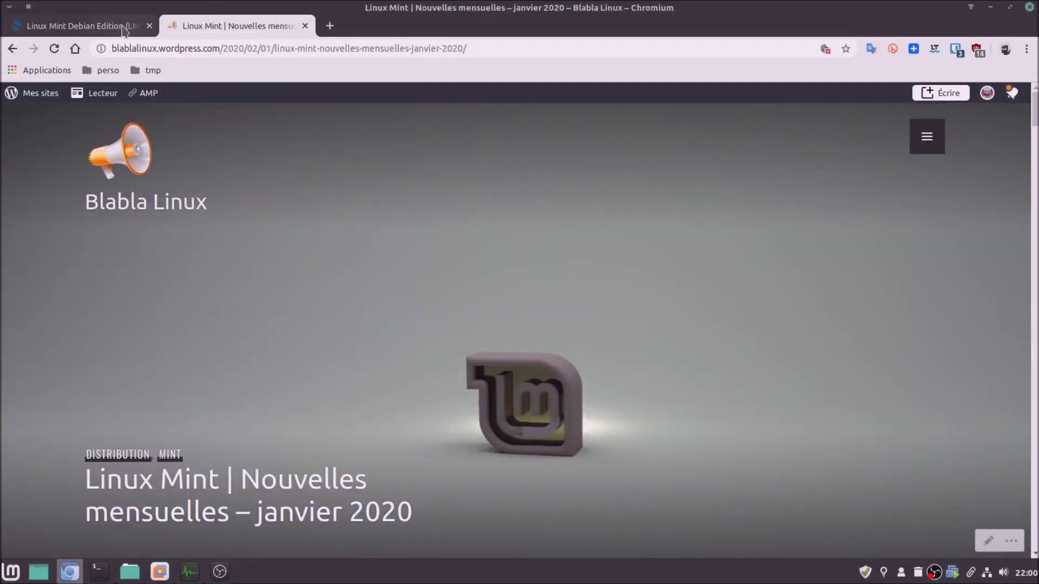
Glance at the Neowin LMDE article, return to Blabla Linux, then bring up the file manager
left_click(124, 28)
left_click(194, 30)
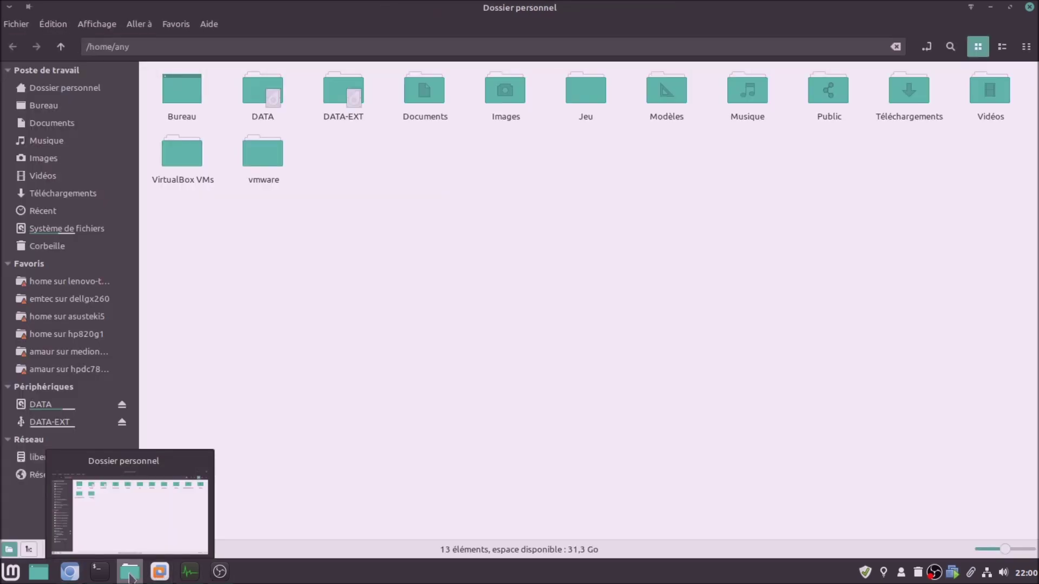
left_click(187, 487)
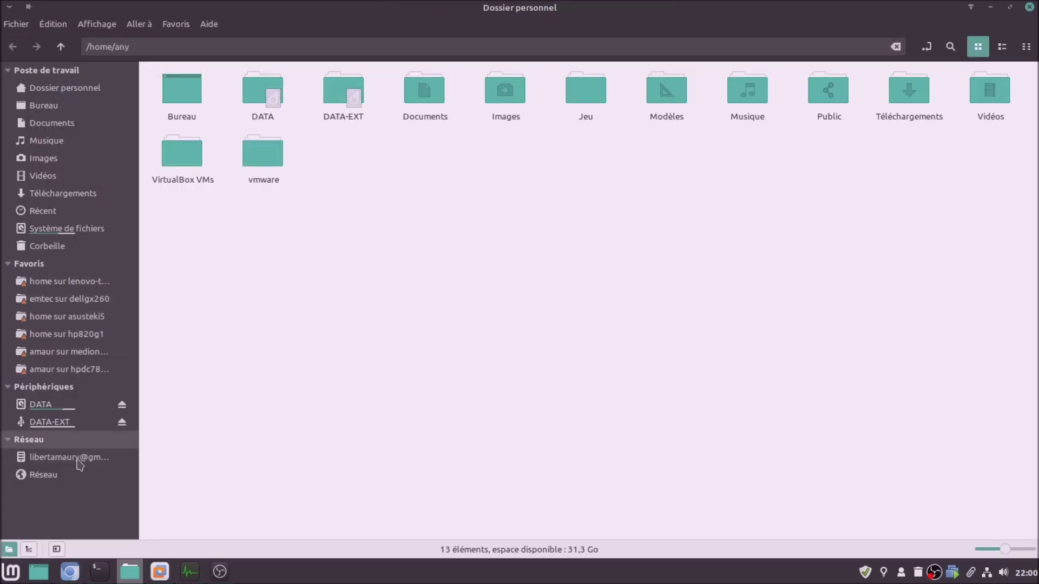
Go to DATA > ISO and select lmde-4-cinnamon-64bit-beta.iso
left_click(65, 405)
double_click(181, 94)
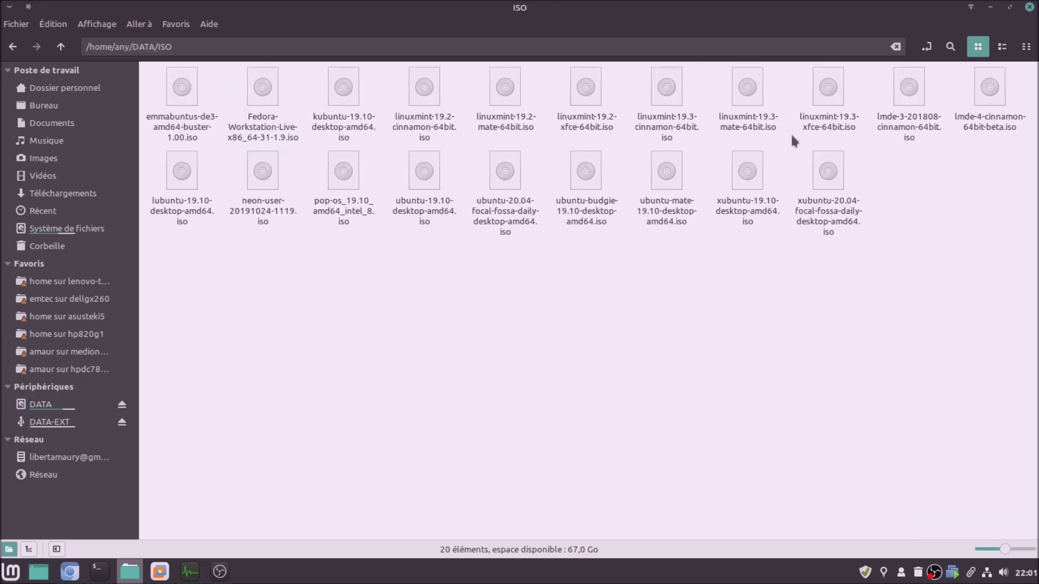
left_click(997, 97)
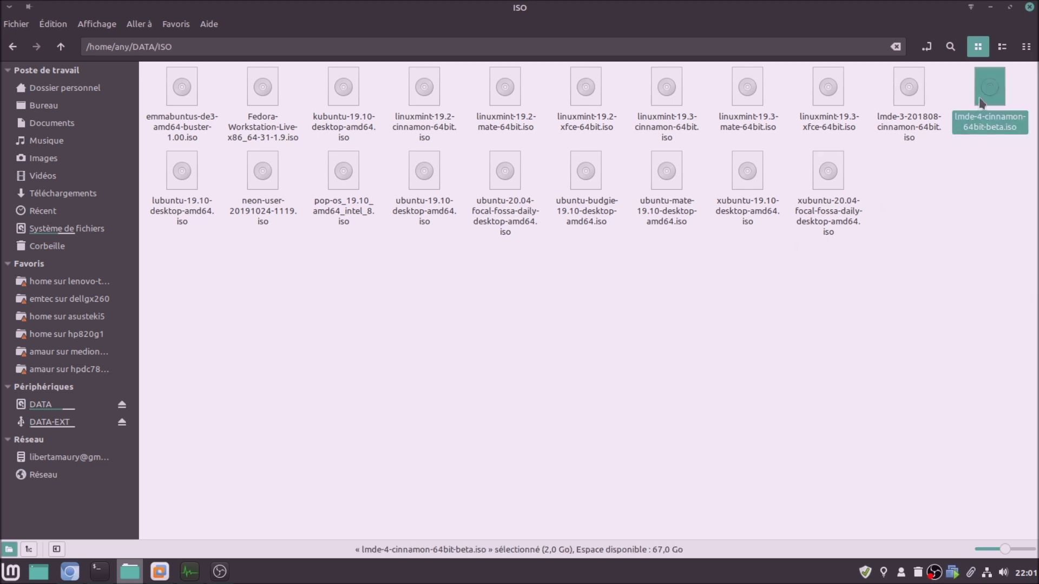
Check the properties of the LMDE 4, LMDE 3 and Linux Mint 19.3 ISO images
right_click(980, 100)
left_click(858, 369)
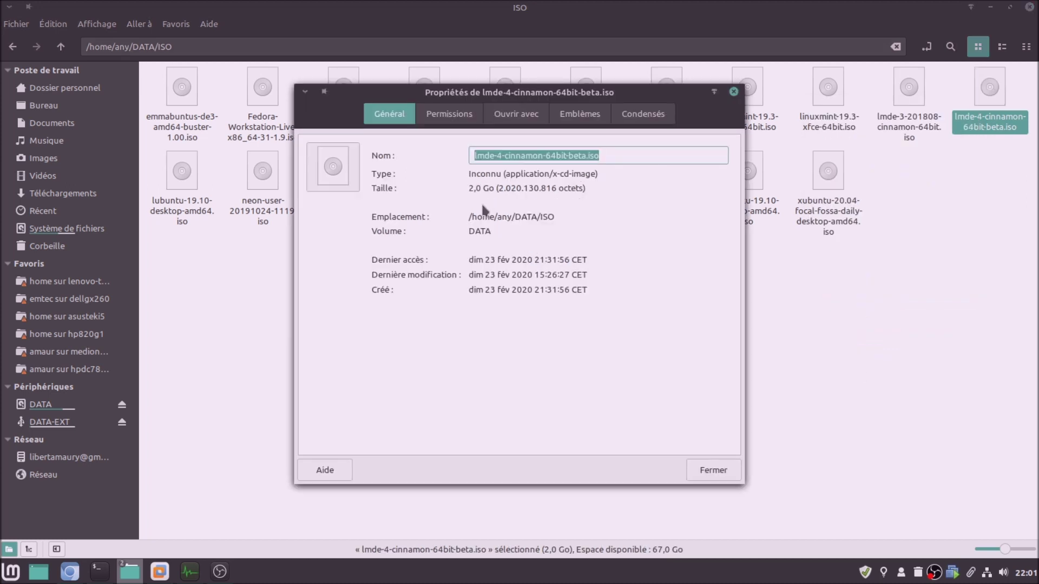
left_click(732, 477)
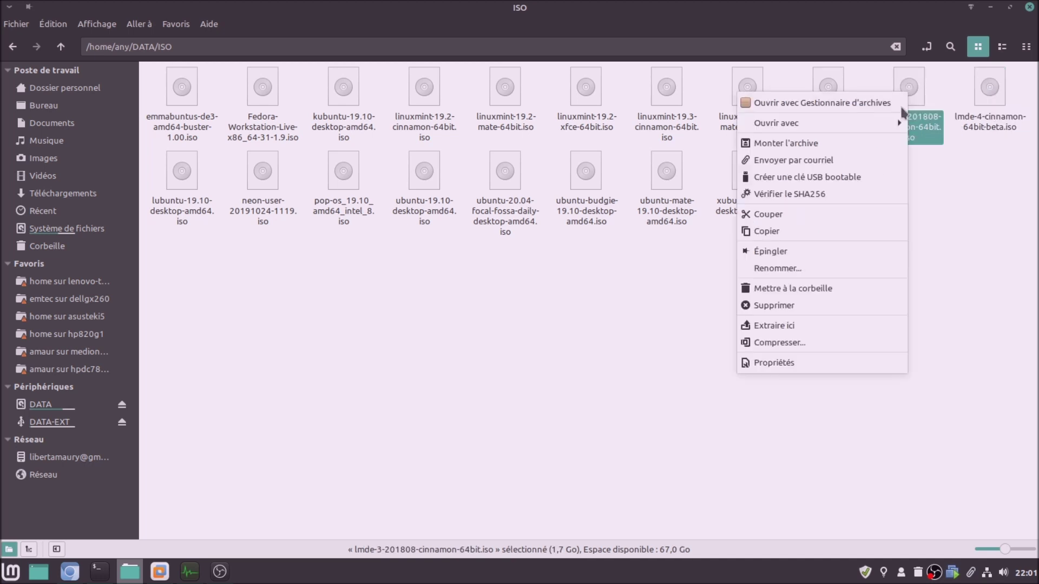
right_click(908, 92)
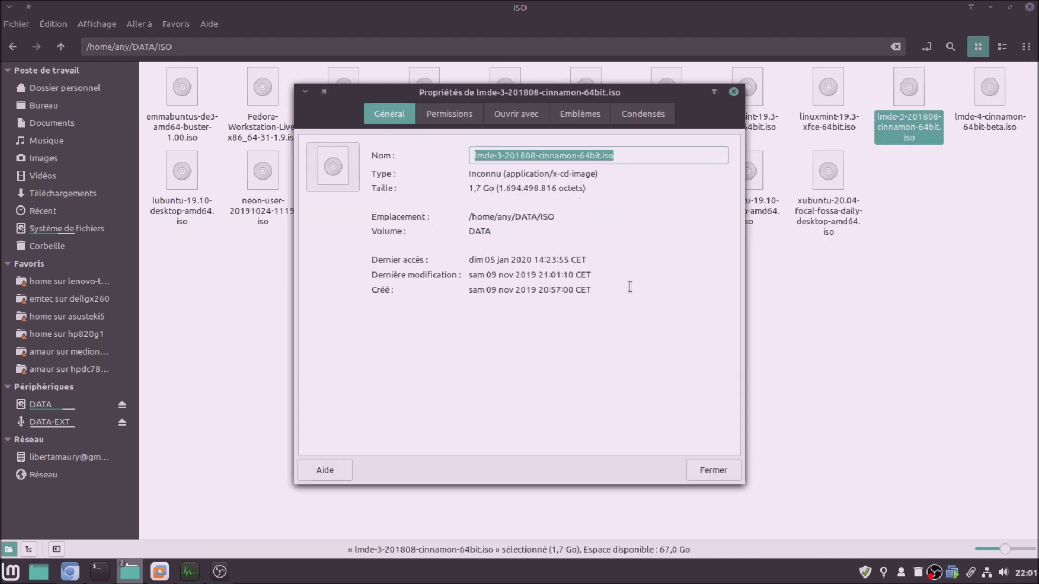
left_click(729, 470)
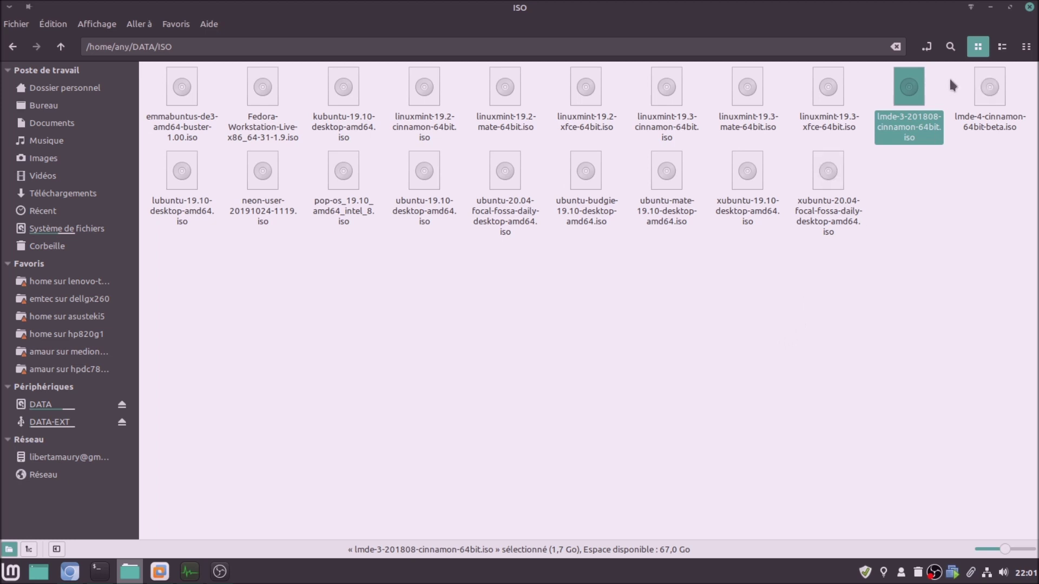
right_click(661, 90)
left_click(737, 362)
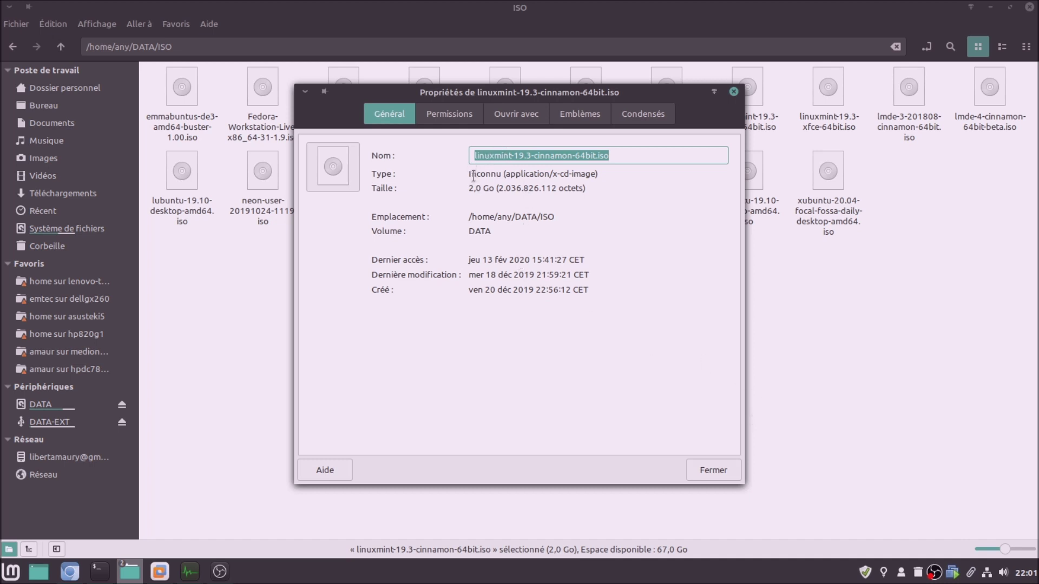
left_click(705, 469)
left_click(438, 330)
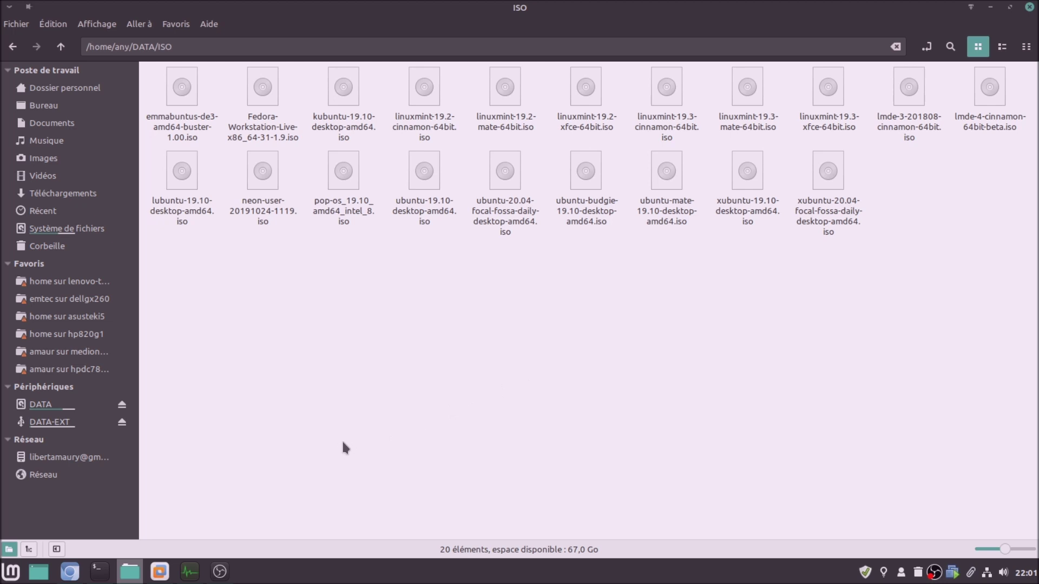
Copy the name lmde-4-cinnamon-64bit-beta.iso from its properties, then show the window overview
right_click(970, 125)
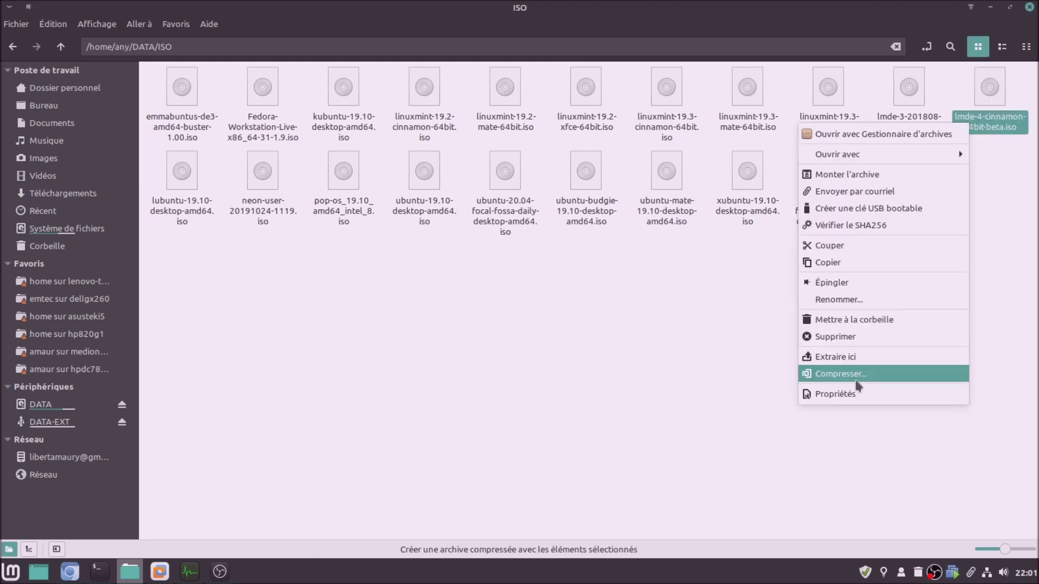
left_click(862, 397)
right_click(589, 160)
left_click(618, 187)
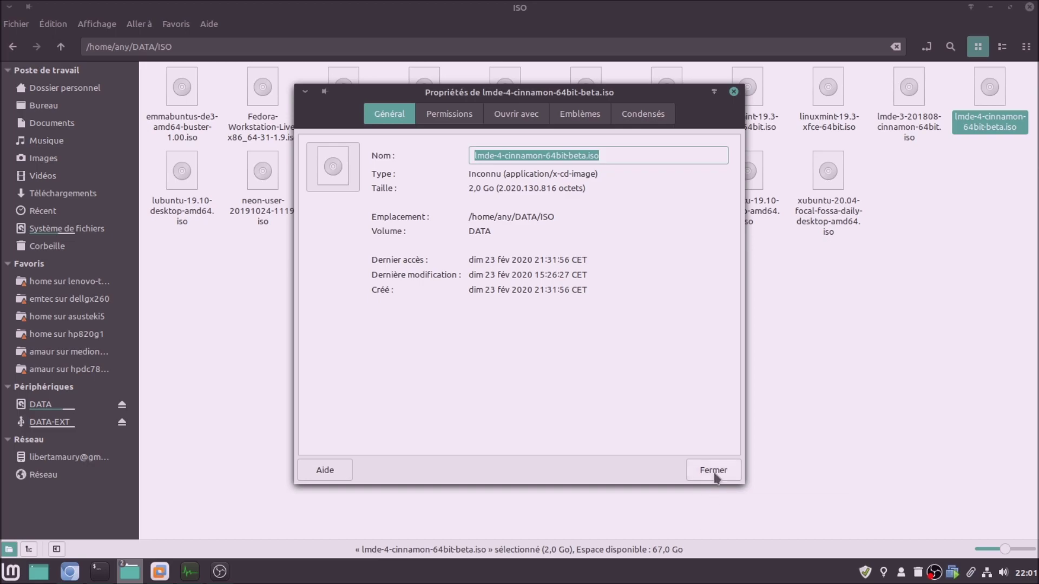
left_click(714, 470)
left_click(422, 417)
key("ctrl+alt+Down")
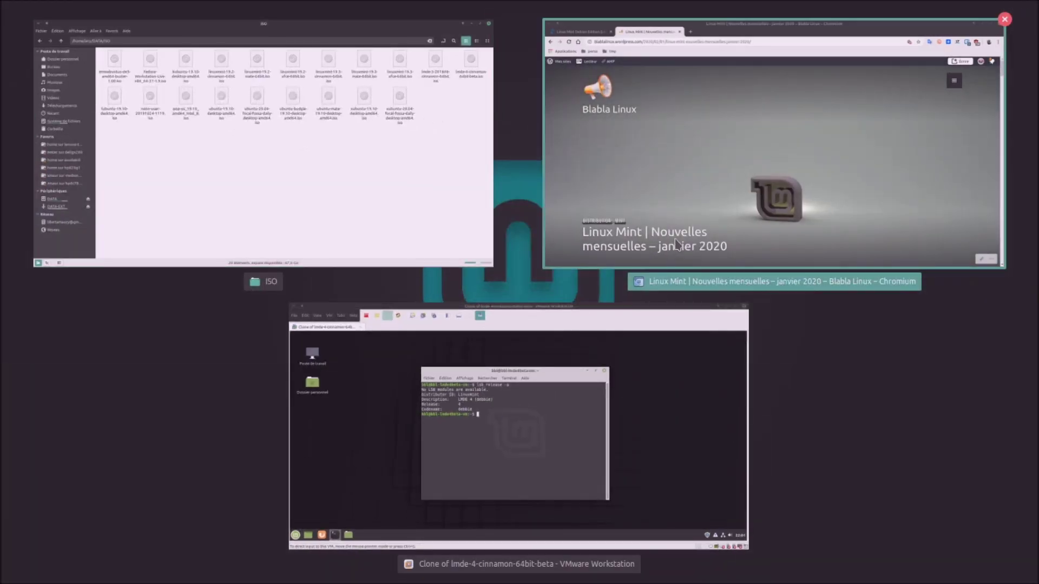
Shut down the LMDE 4 clone from the guest's Mint menu with Éteindre
left_click(406, 436)
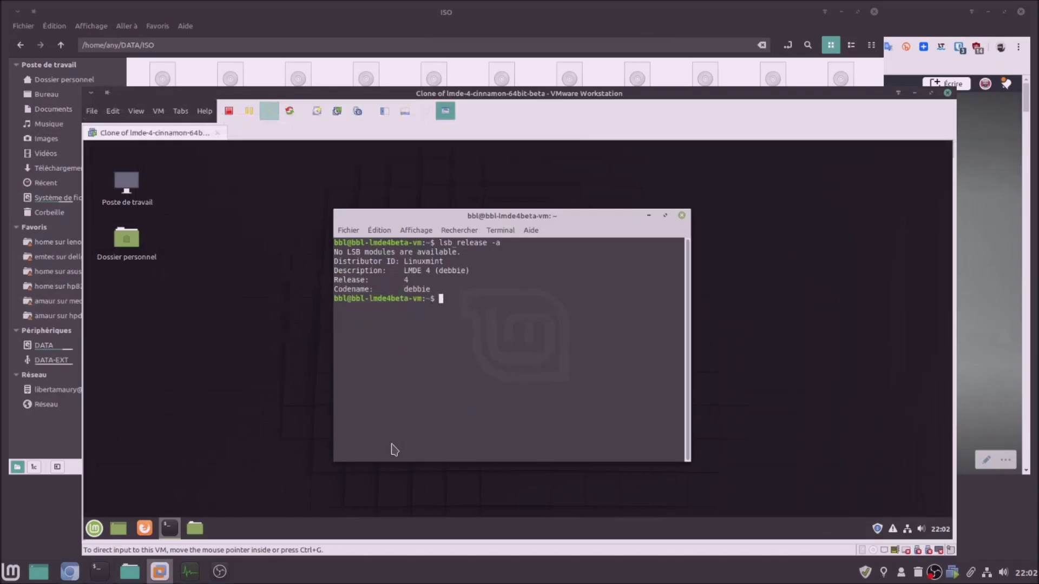
left_click(18, 525)
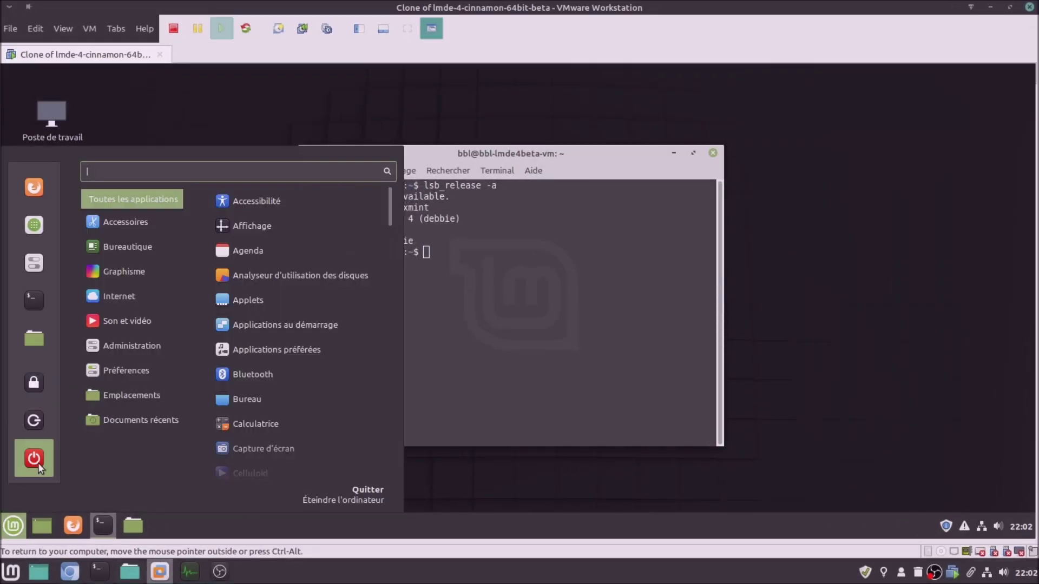
left_click(34, 468)
left_click(655, 322)
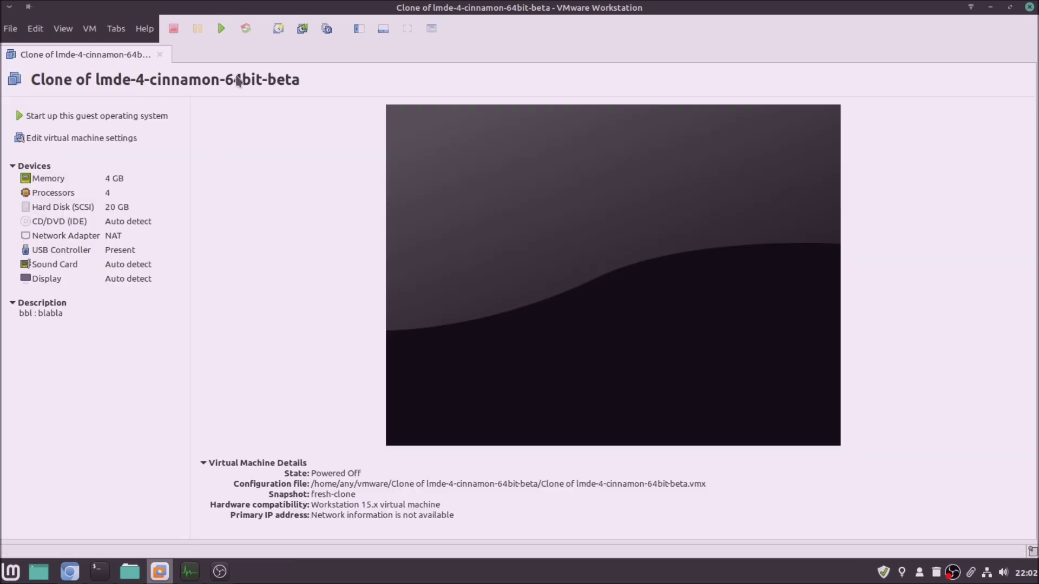
Show the Library, close the clone's tab and go to the Home tab
left_click(358, 29)
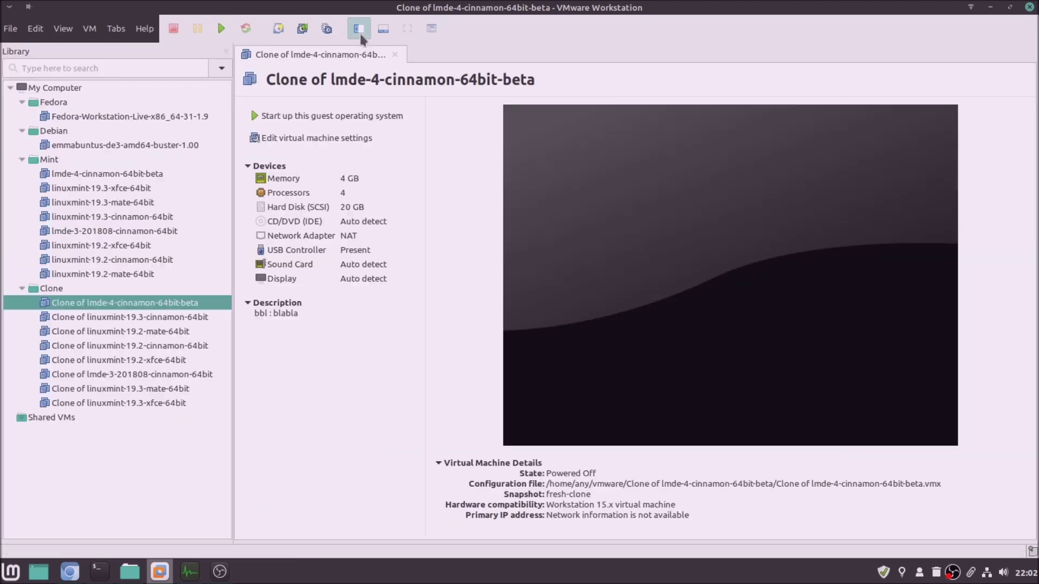
left_click(395, 54)
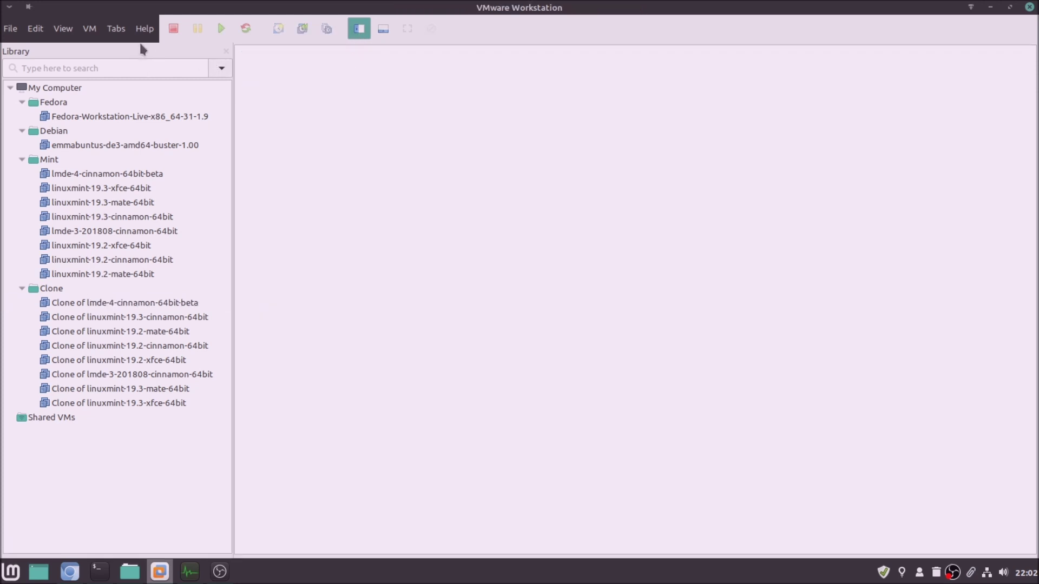
left_click(116, 29)
left_click(111, 51)
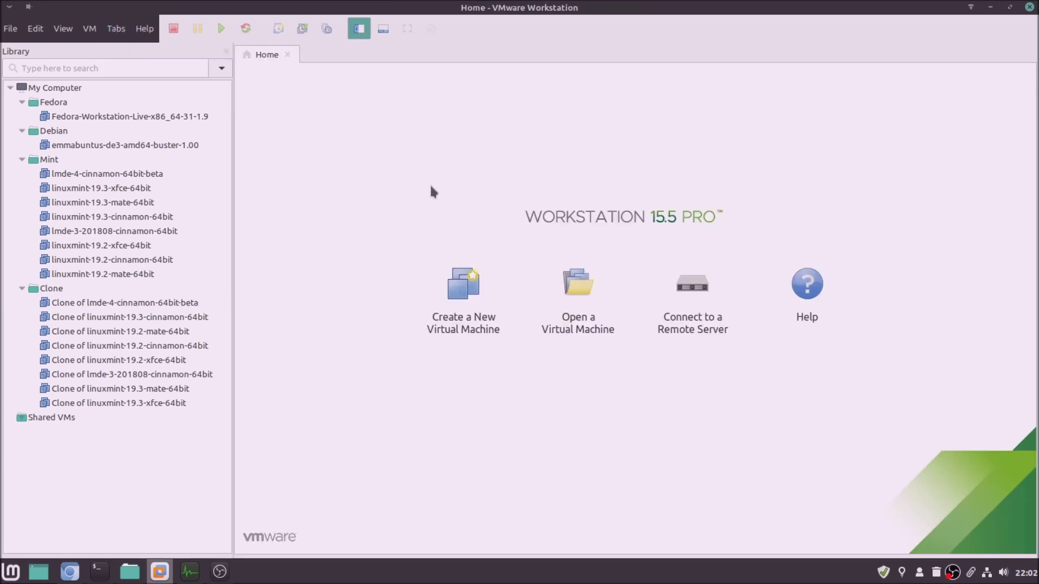
Start a Typical new VM, installing the OS later, with Linux Debian 10.x 64-bit as guest
left_click(448, 280)
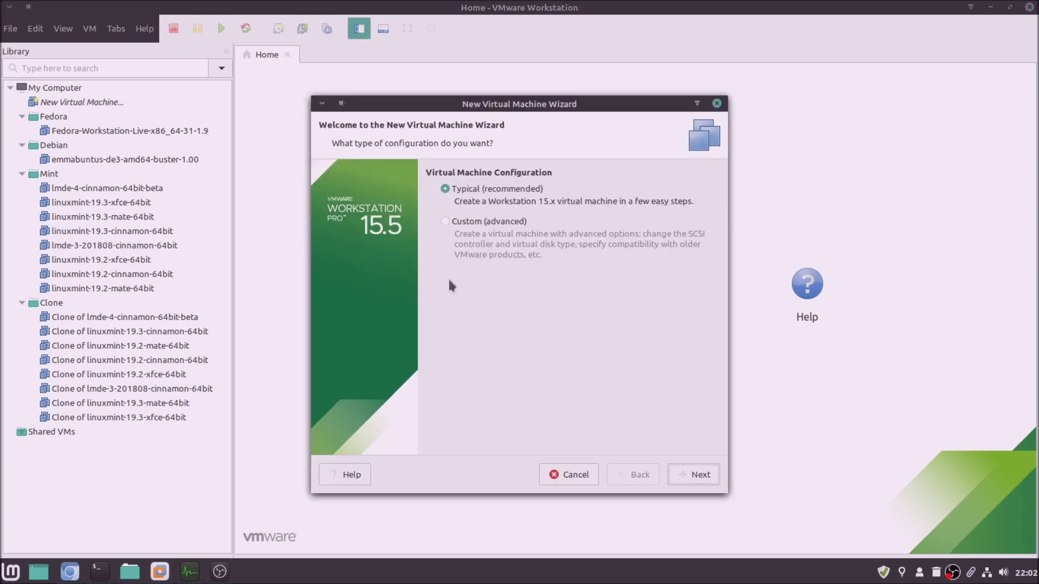
left_click(683, 480)
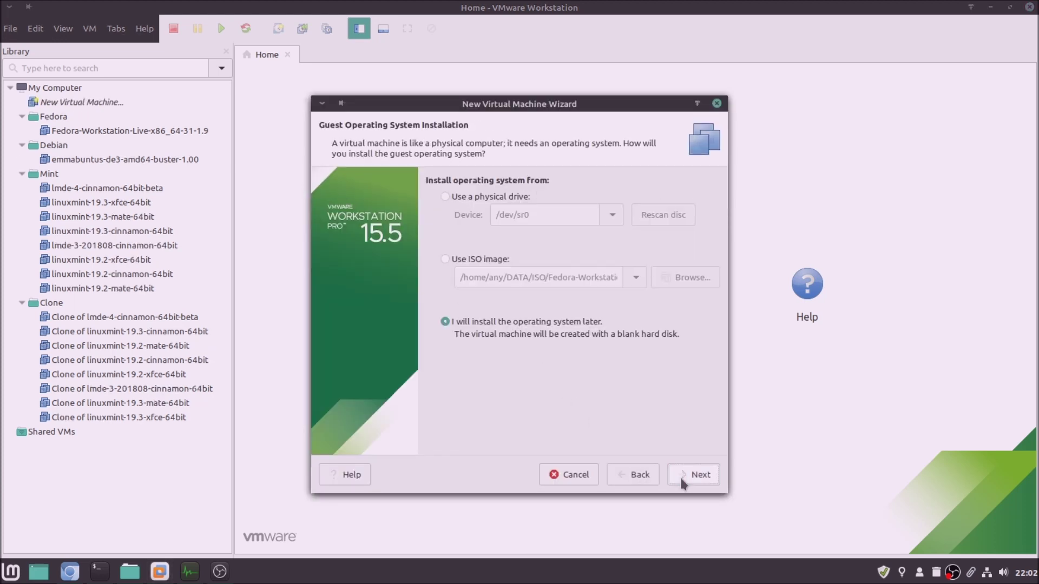
left_click(685, 478)
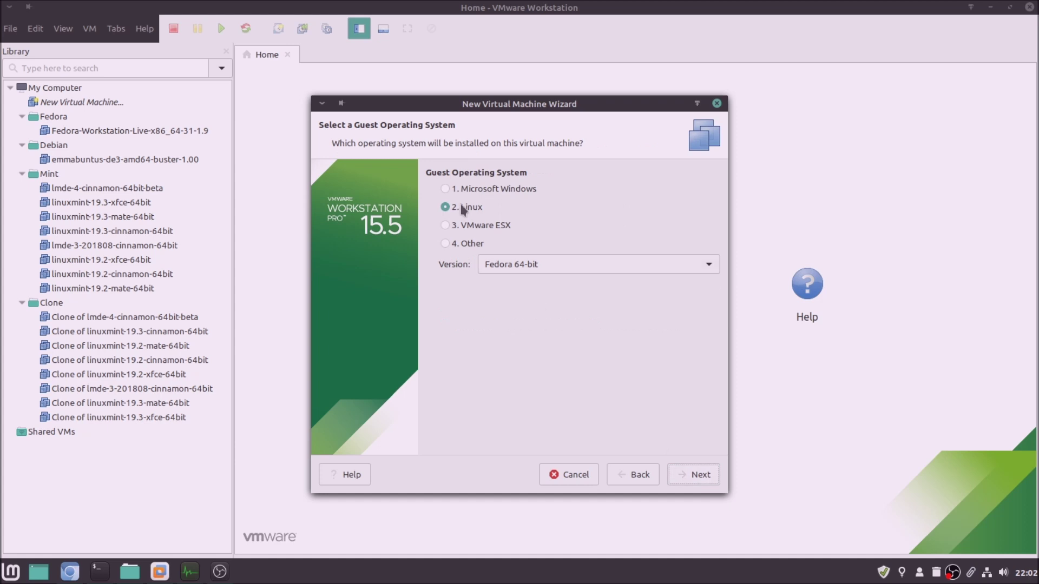
left_click(527, 266)
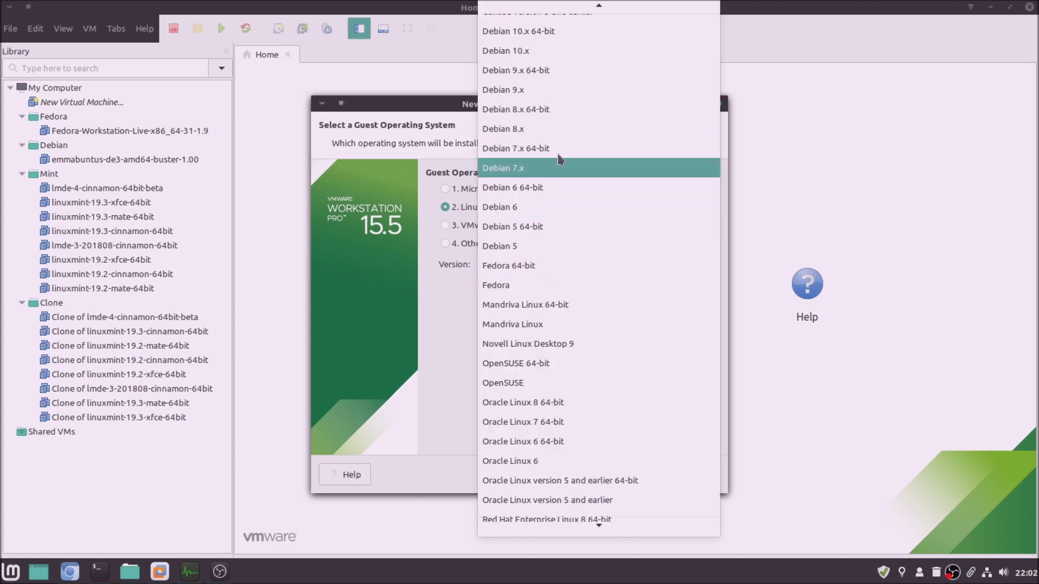
left_click(573, 33)
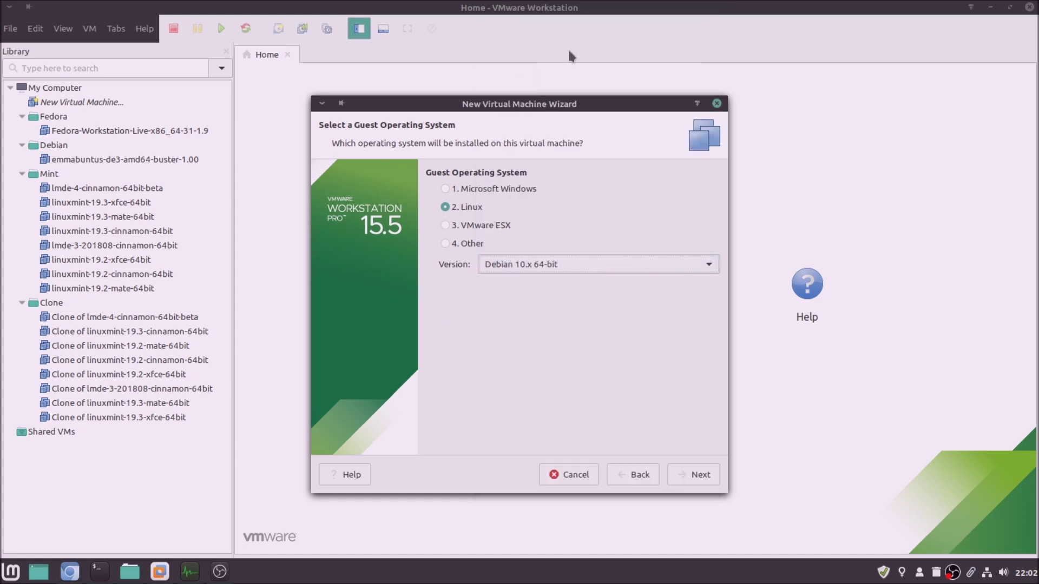
left_click(713, 471)
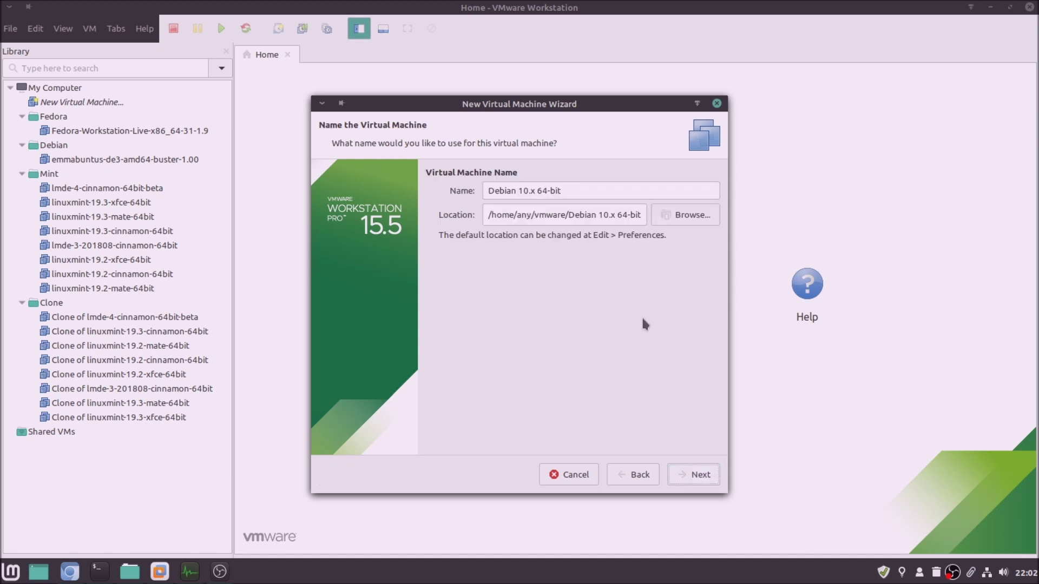
Name the VM TUTO-lmde-4-cinnamon-64bit-beta using the copied ISO name
left_click(593, 194)
key("ctrl+a")
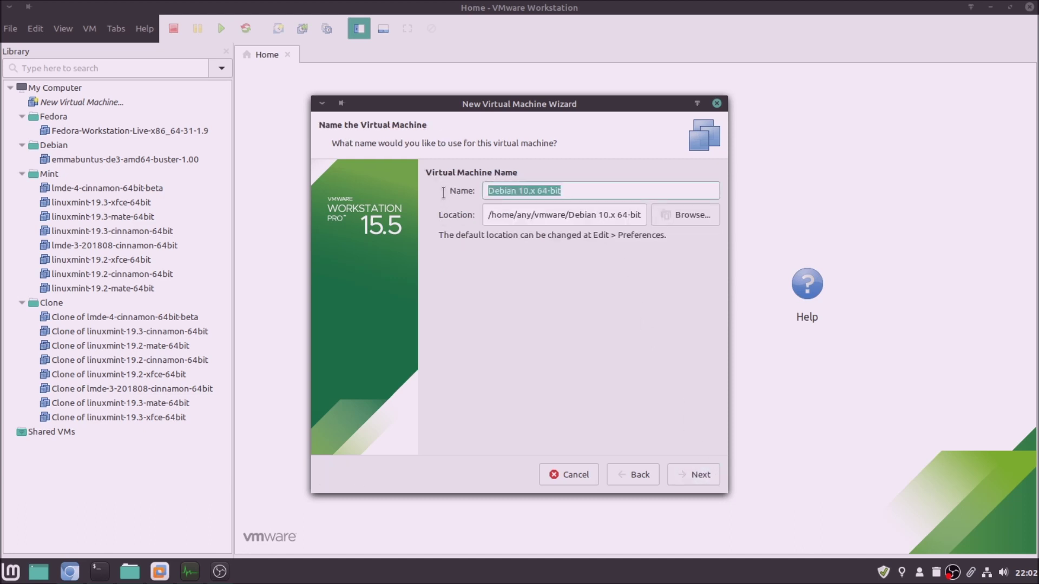
type("TURO")
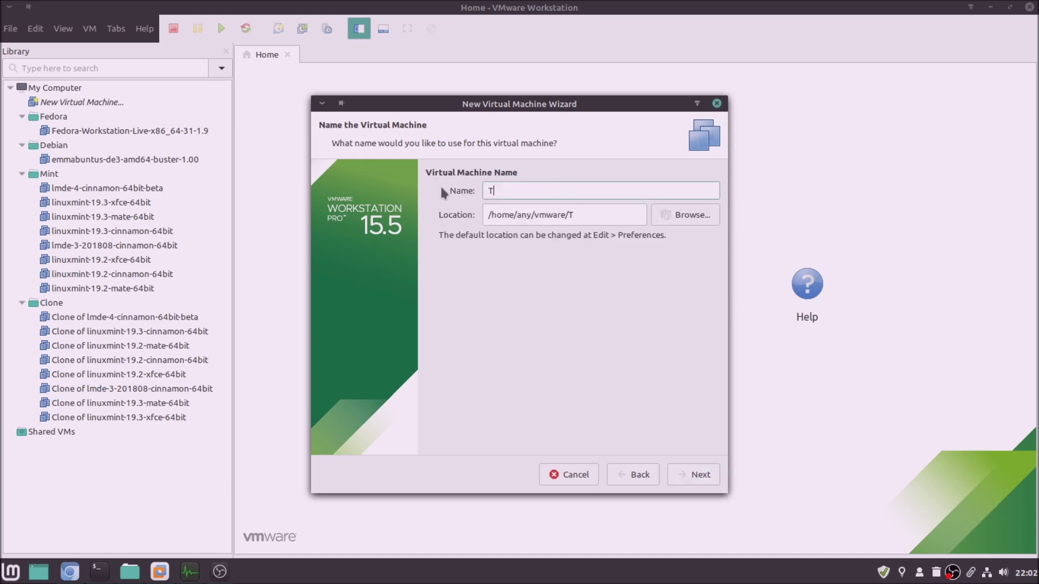
key("BackSpace")
key("BackSpace")
type("TO-")
type("lmde-4-cinnamon-64bit-beta.iso")
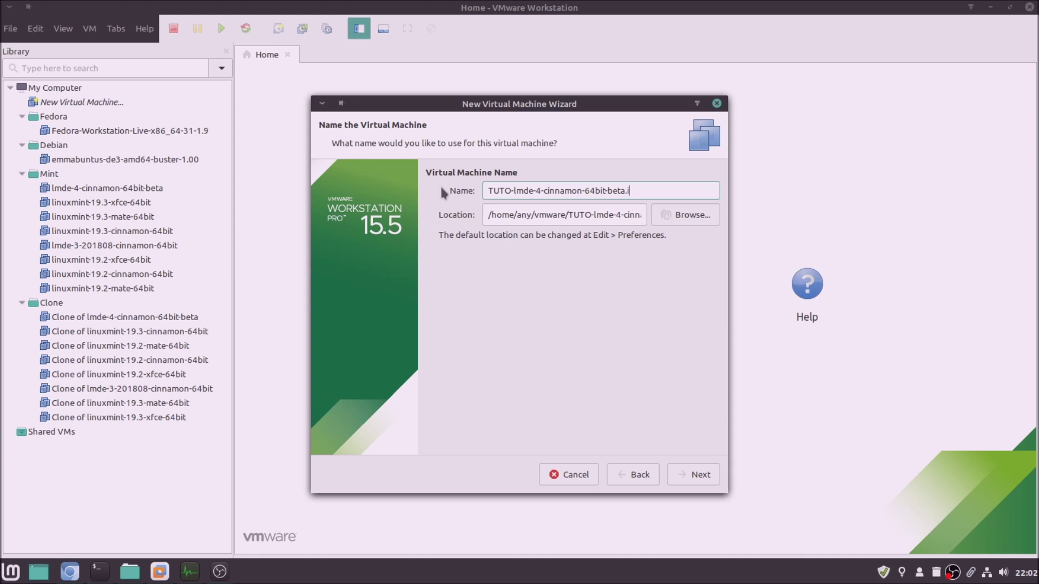
Store the 20 GB virtual disk as a single file
left_click(685, 477)
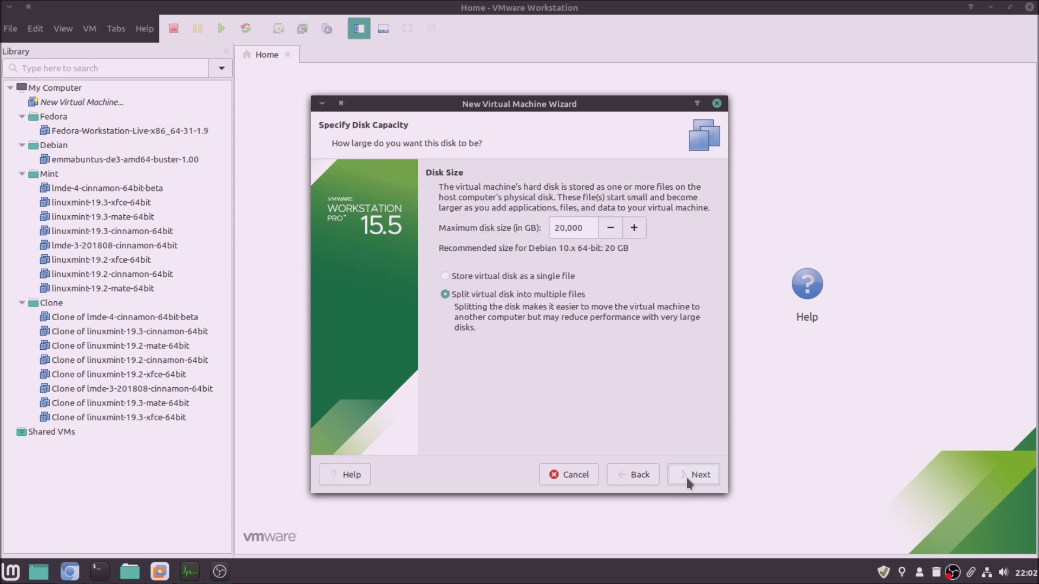
left_click(471, 278)
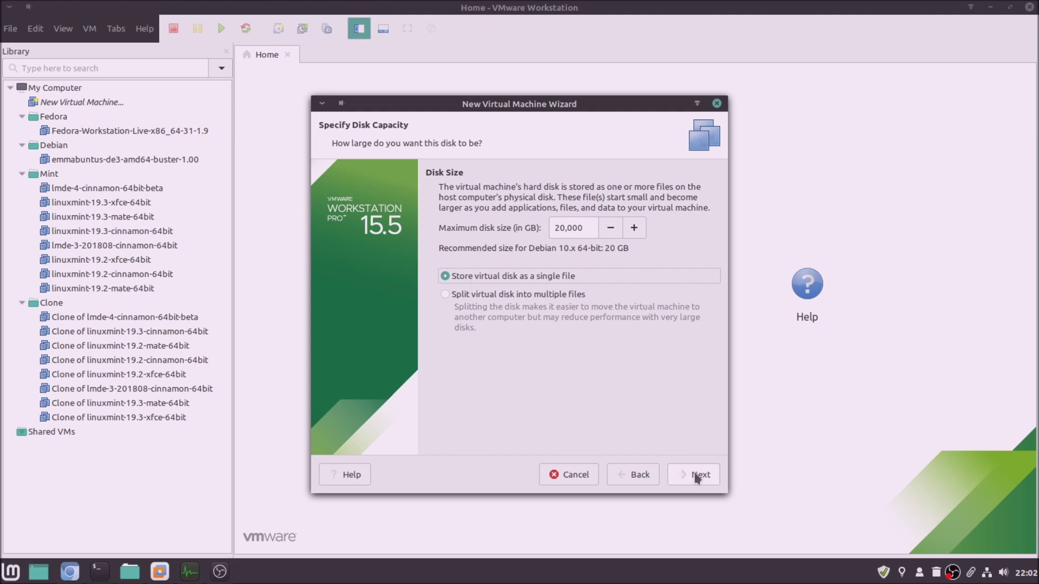
left_click(697, 478)
Customize the hardware to 4 cores per processor, finish creating the VM, and reopen its settings
left_click(505, 347)
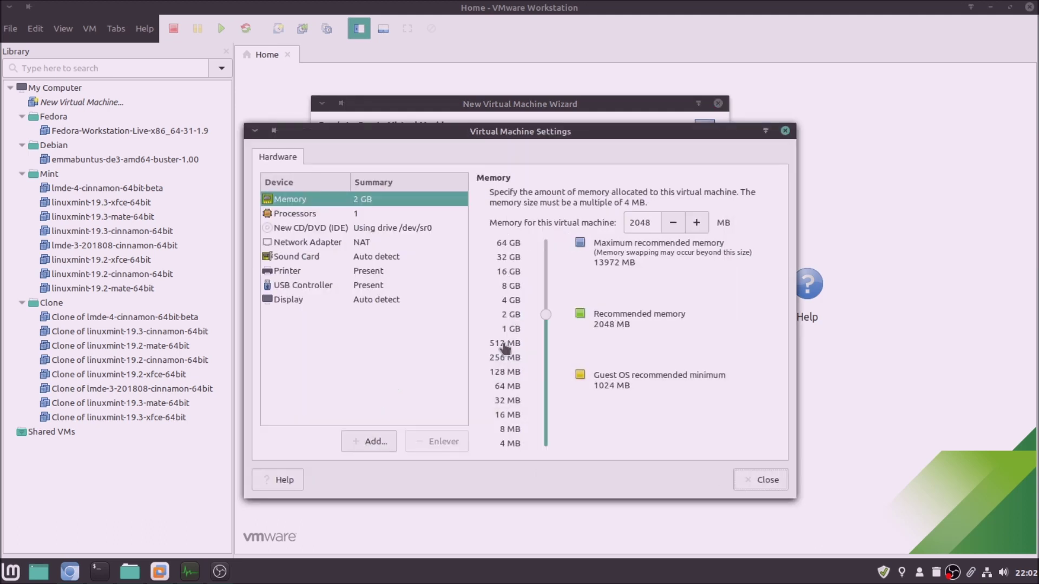
double_click(656, 226)
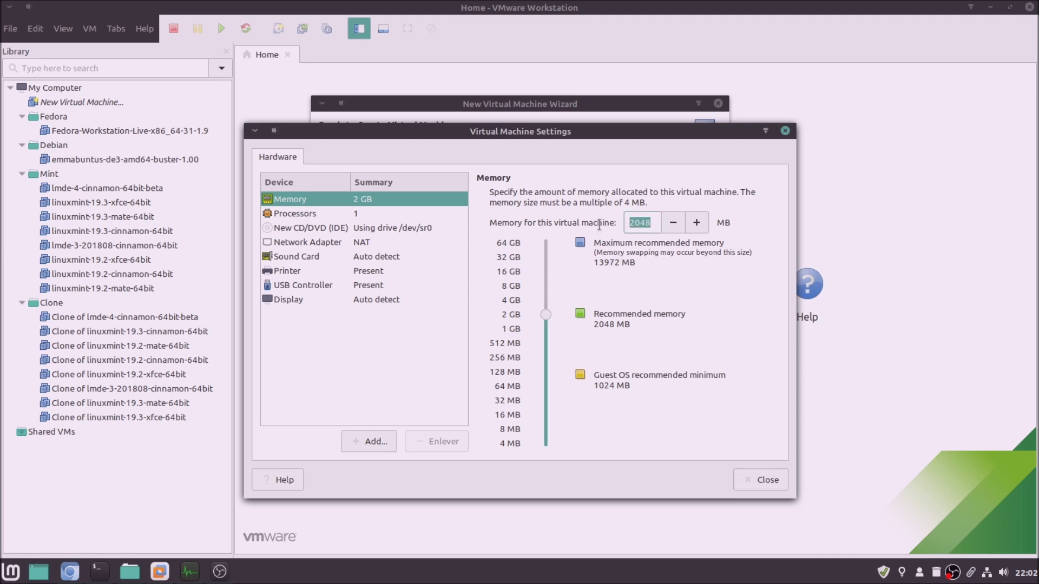
type("4096")
left_click(400, 215)
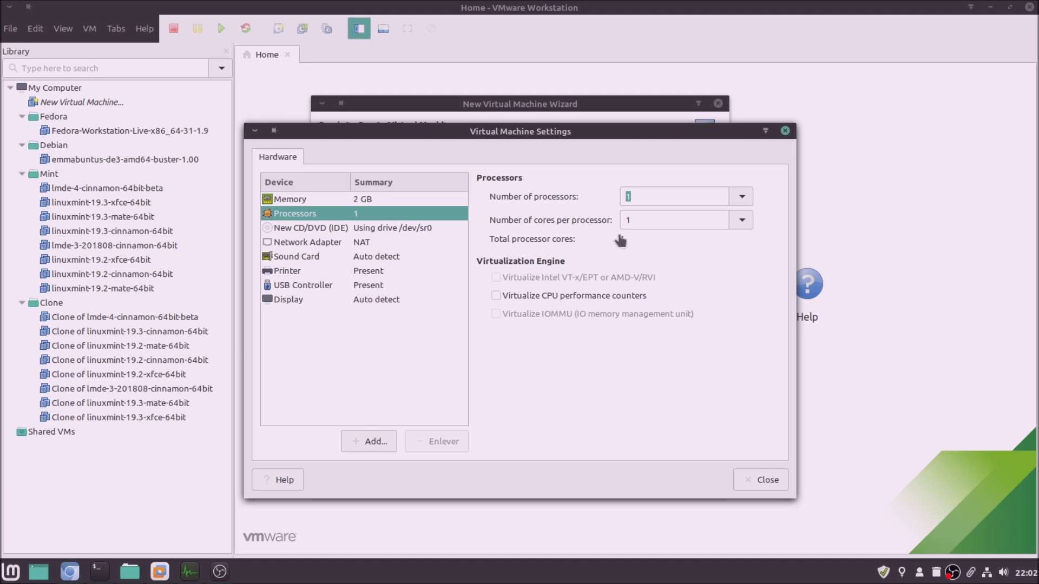
left_click(742, 220)
left_click(710, 301)
left_click(775, 483)
left_click(691, 458)
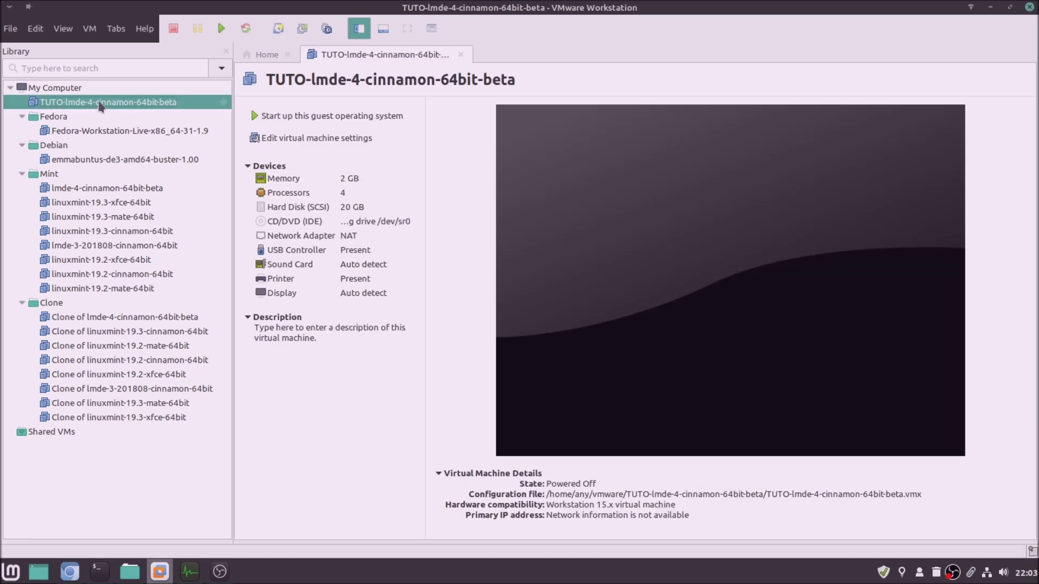
left_click(284, 139)
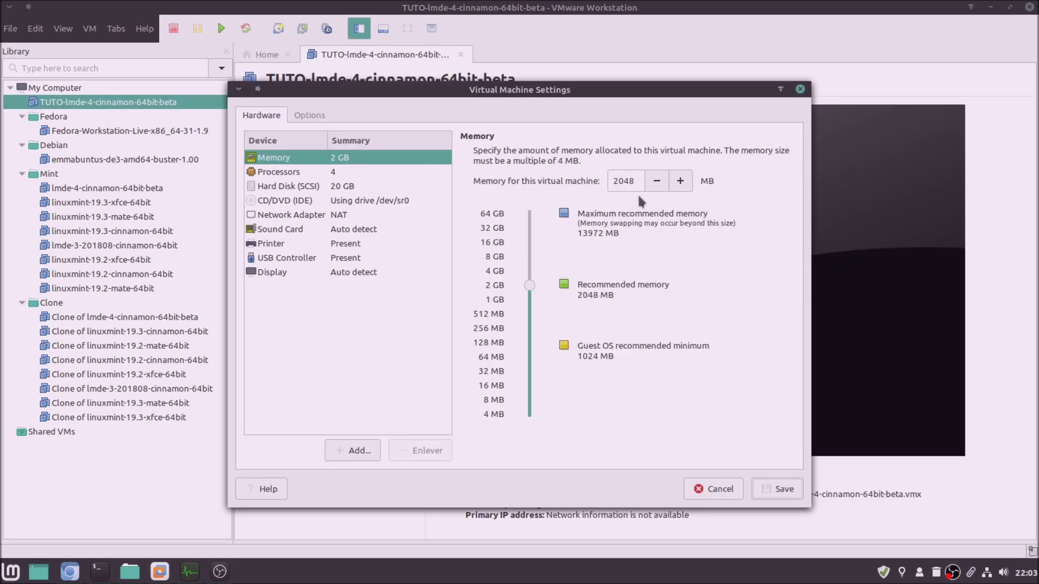
Type 40 in the memory field and enable VT-x/EPT, CPU performance counters and IOMMU virtualization
left_click_drag(639, 182, 598, 172)
type("4096")
left_click(373, 171)
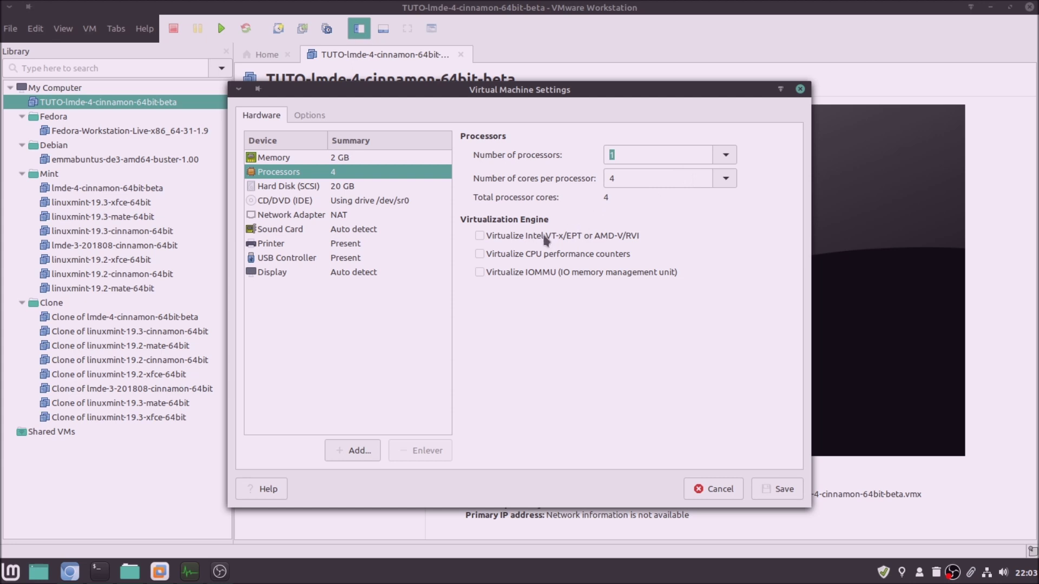
left_click(481, 237)
left_click(479, 253)
left_click(480, 272)
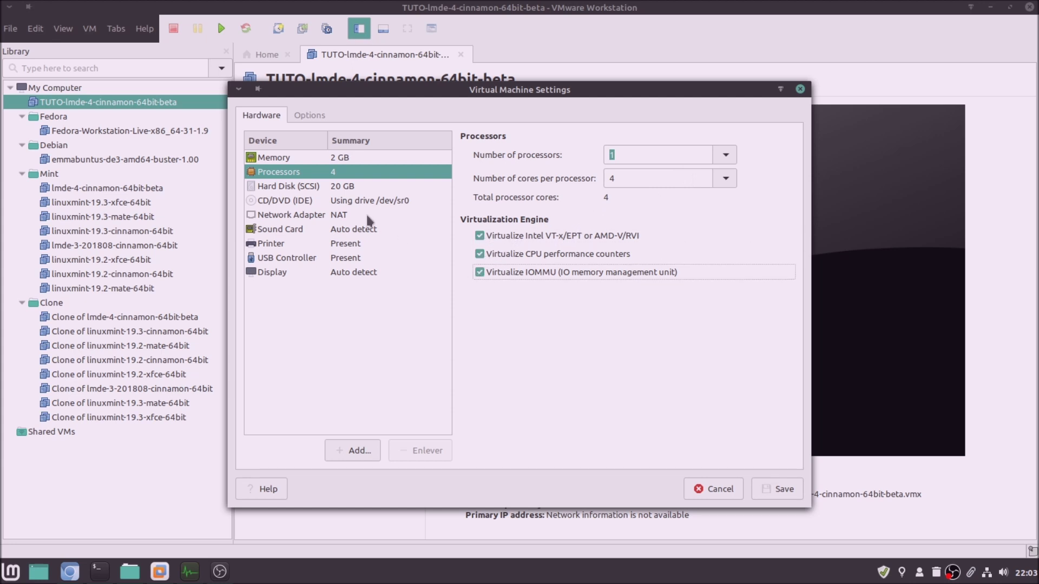
Set the CD/DVD (IDE) drive to use an ISO image and bring the ISO folder forward
left_click(356, 184)
left_click(355, 200)
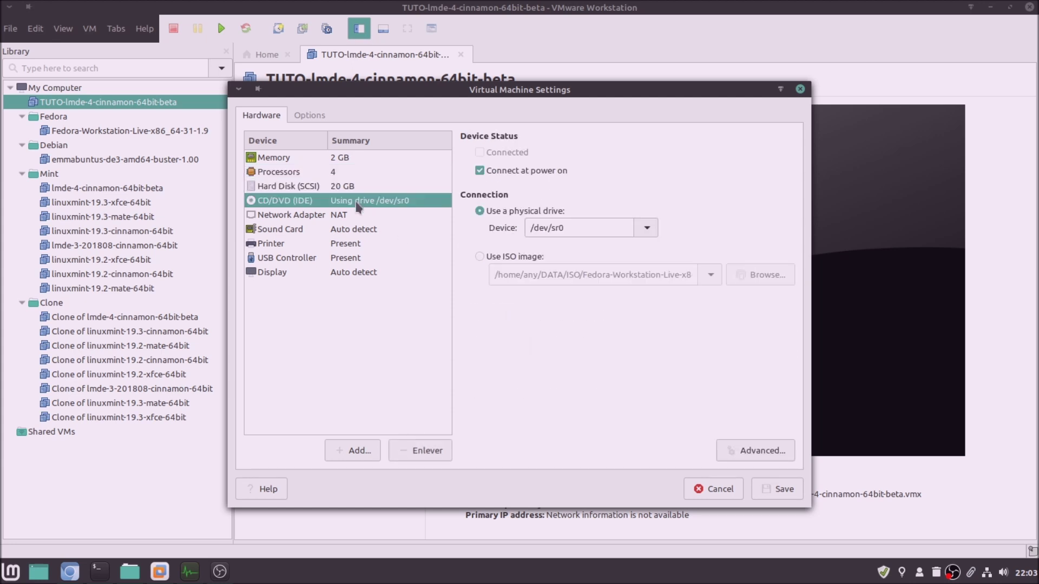
left_click(499, 258)
left_click(761, 275)
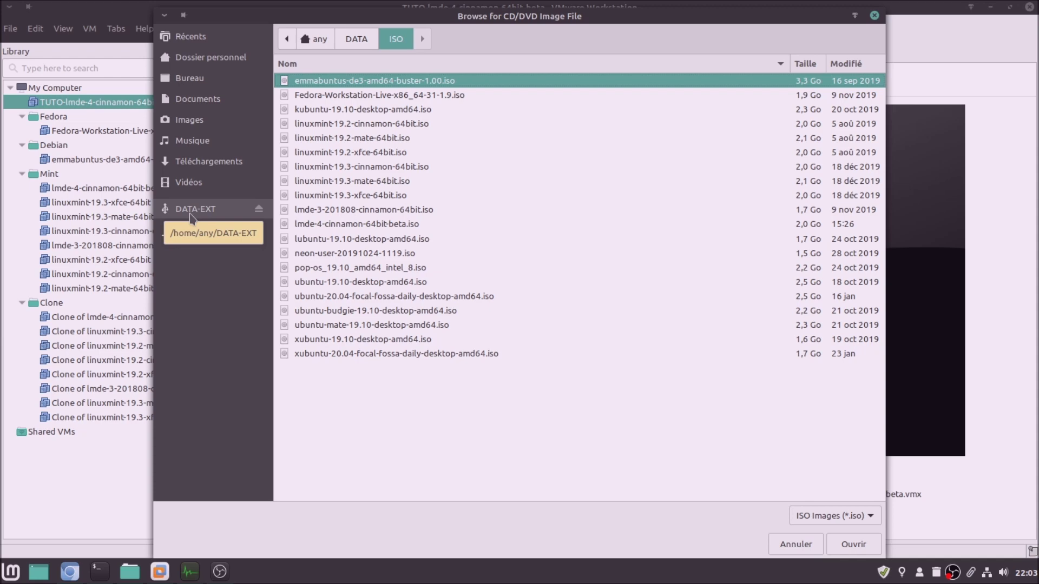
left_click(784, 546)
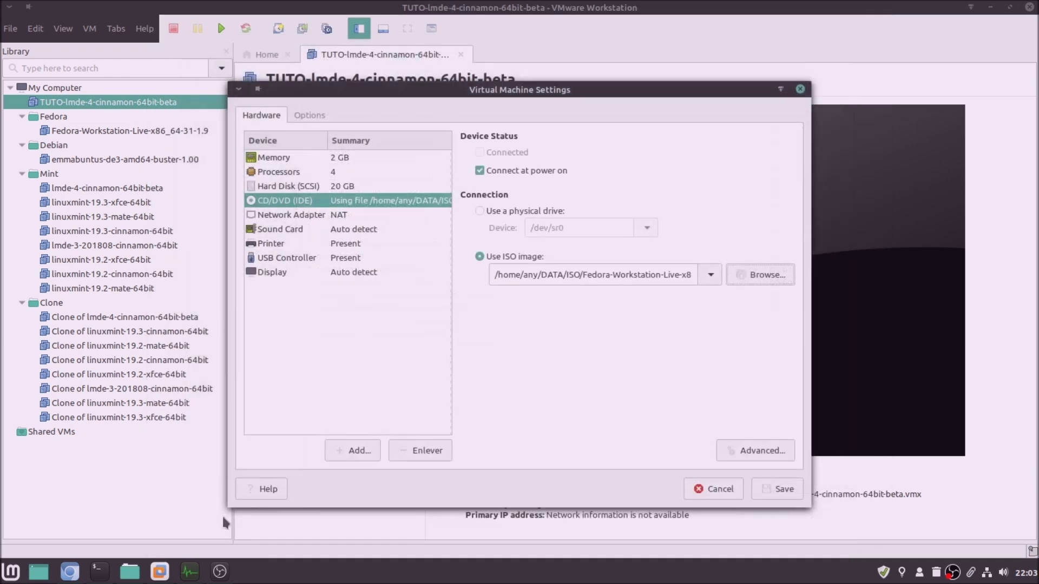
left_click(130, 571)
Copy lmde-4-cinnamon-64bit-beta.iso into Téléchargements, then return to VMware Workstation while it copies
right_click(984, 103)
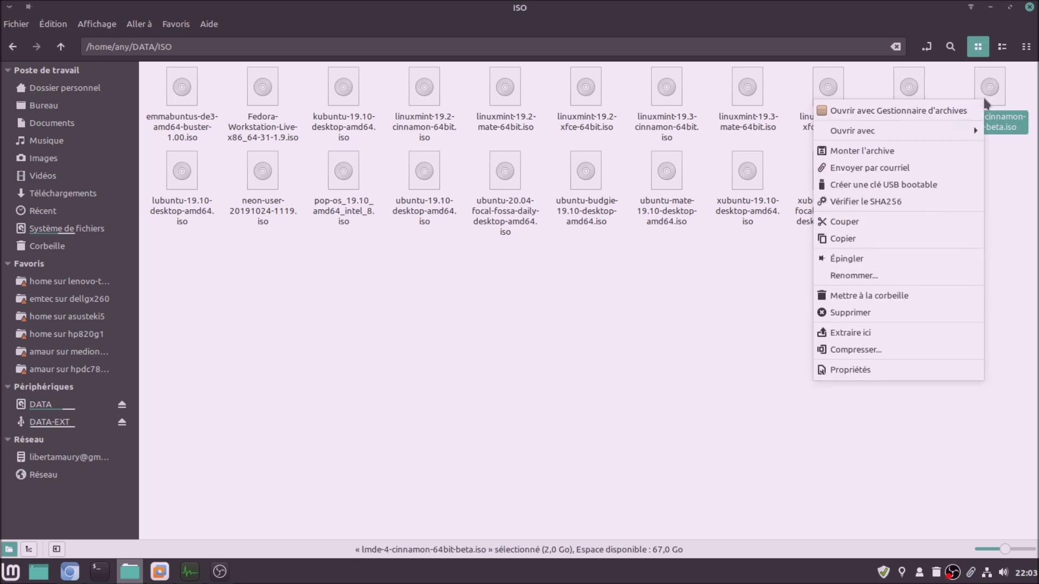
left_click(844, 239)
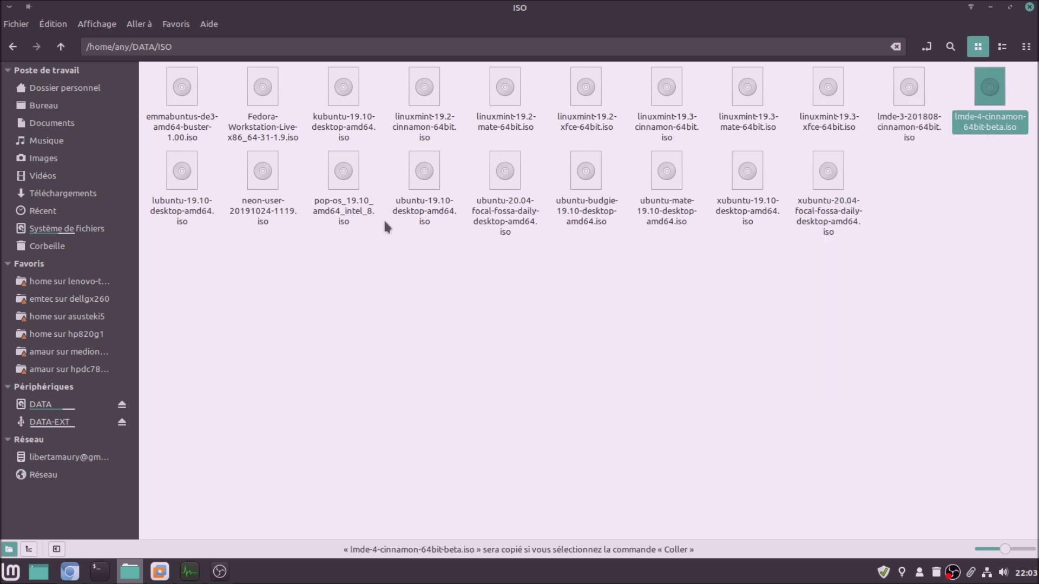
left_click(63, 193)
right_click(304, 212)
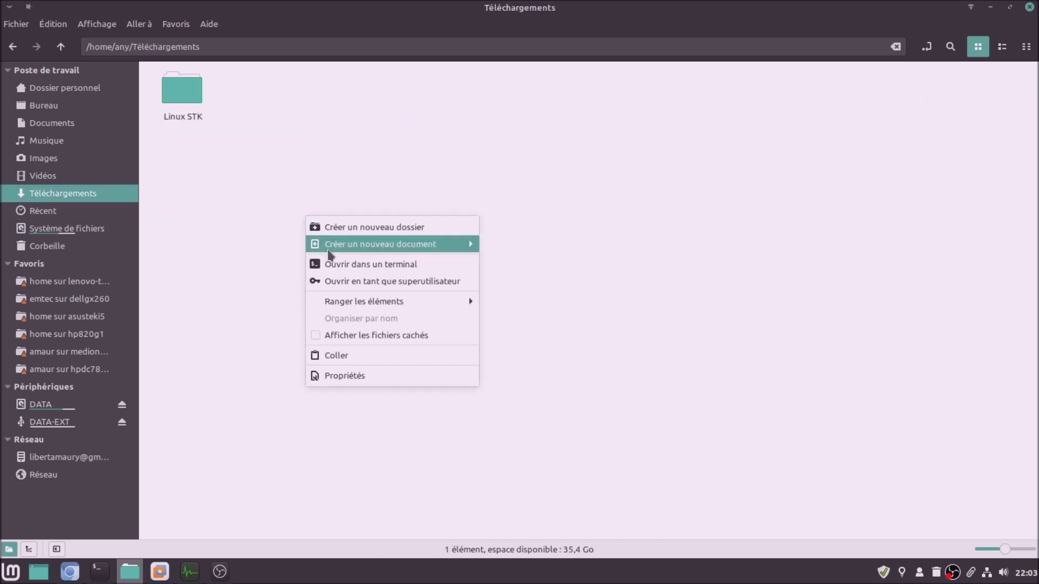
left_click(354, 356)
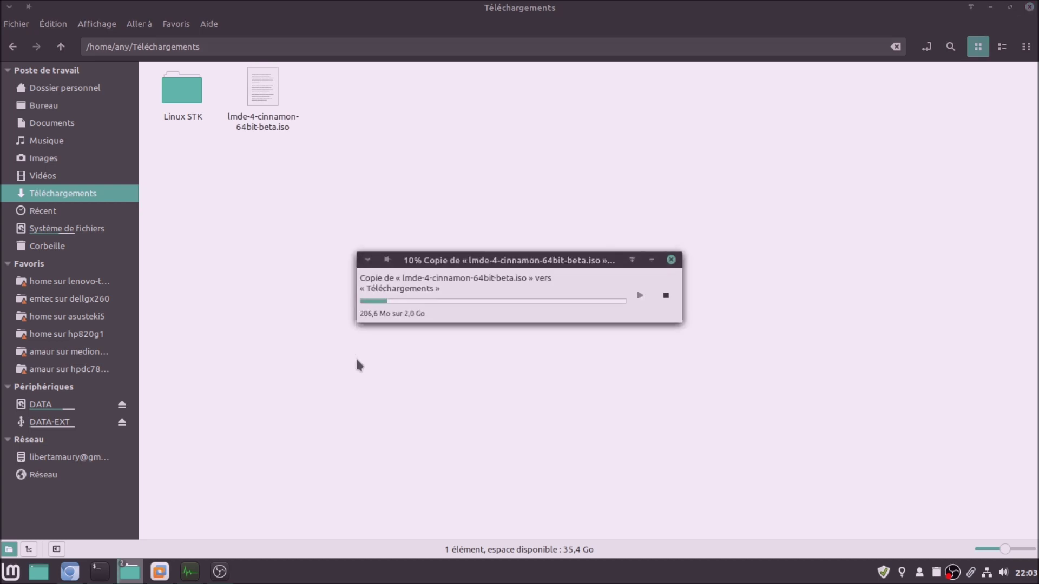
left_click(160, 572)
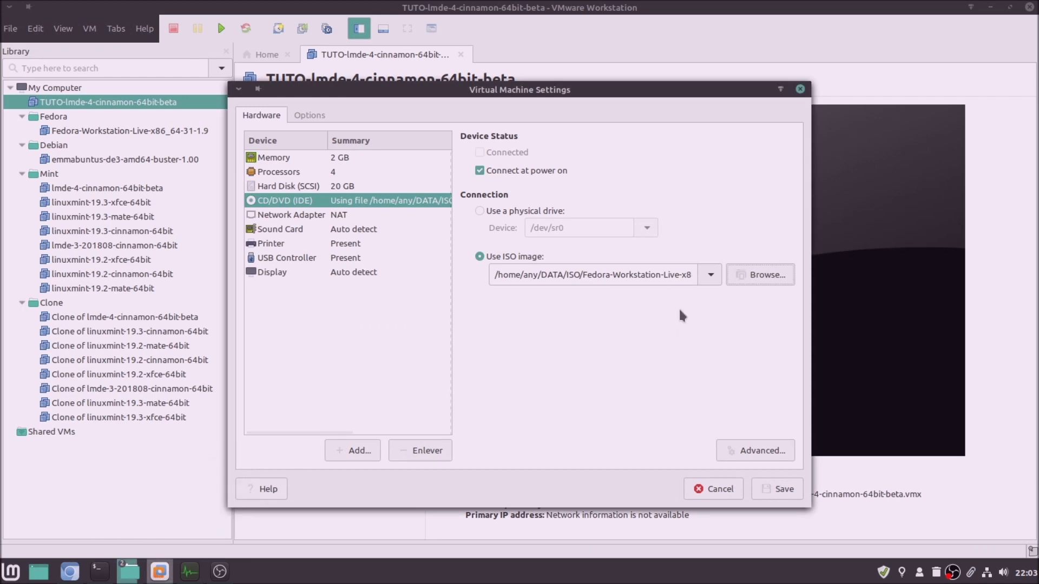
Attach Téléchargements/lmde-4-cinnamon-64bit-beta.iso as the CD/DVD image
left_click(757, 278)
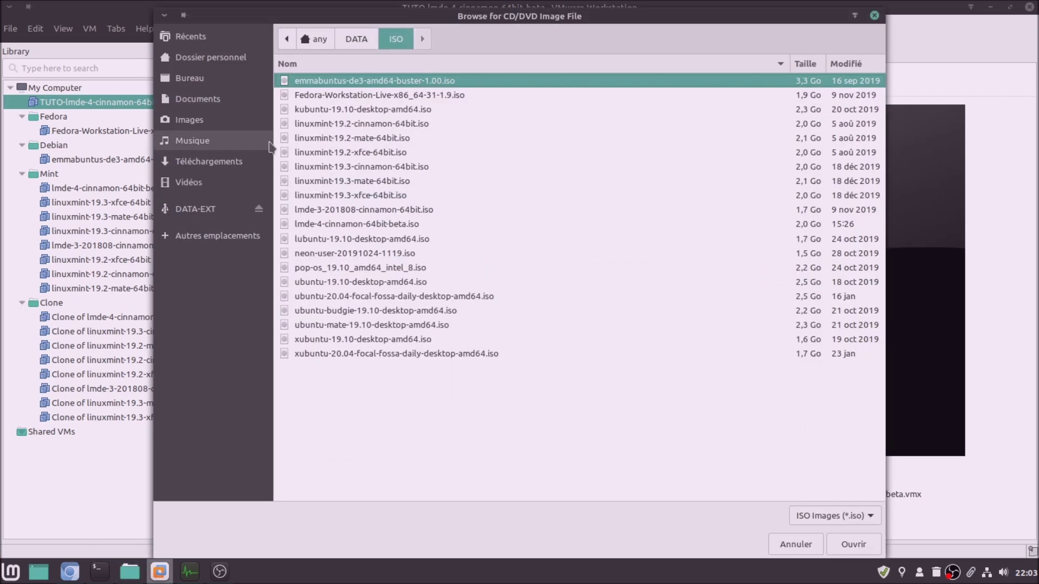
left_click(233, 165)
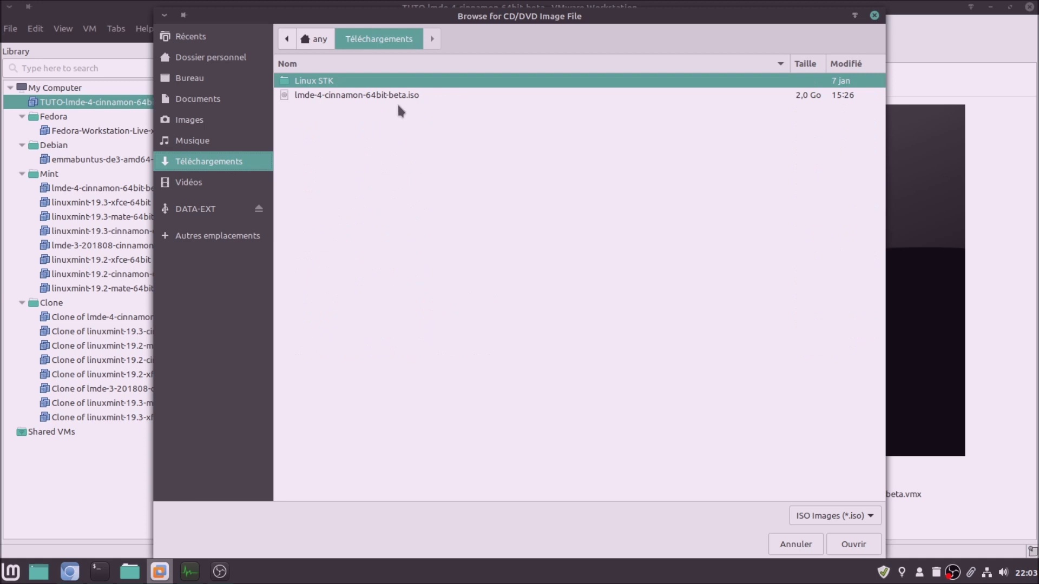
left_click(413, 101)
left_click(854, 544)
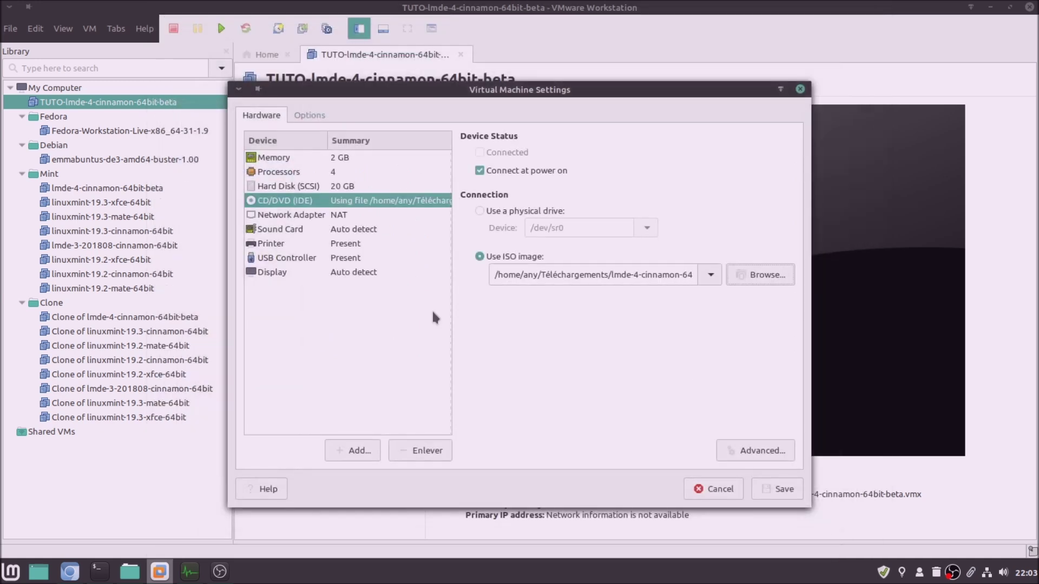
Remove the virtual printer from the VM's hardware
left_click(344, 217)
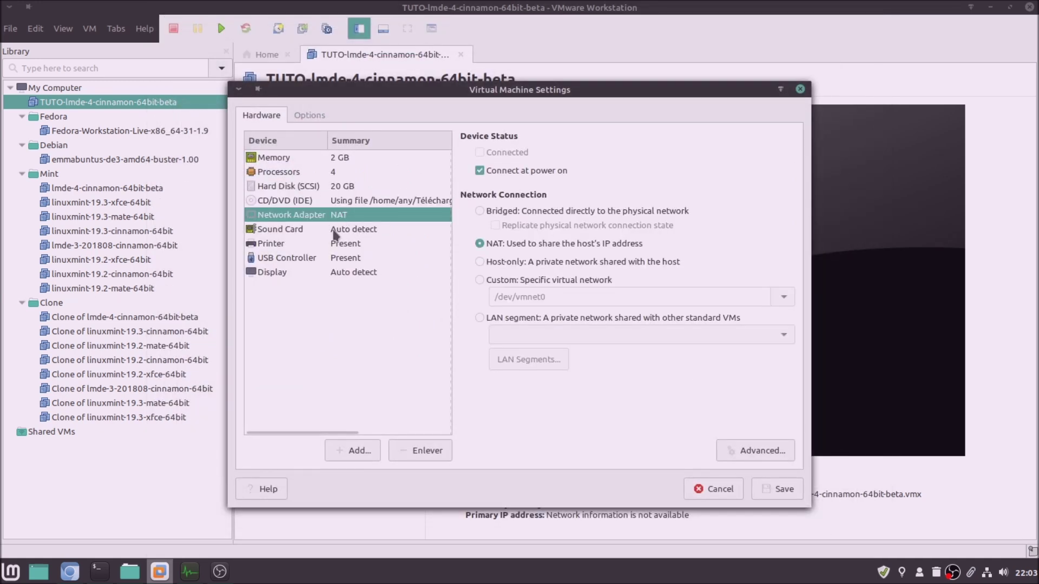
left_click(334, 233)
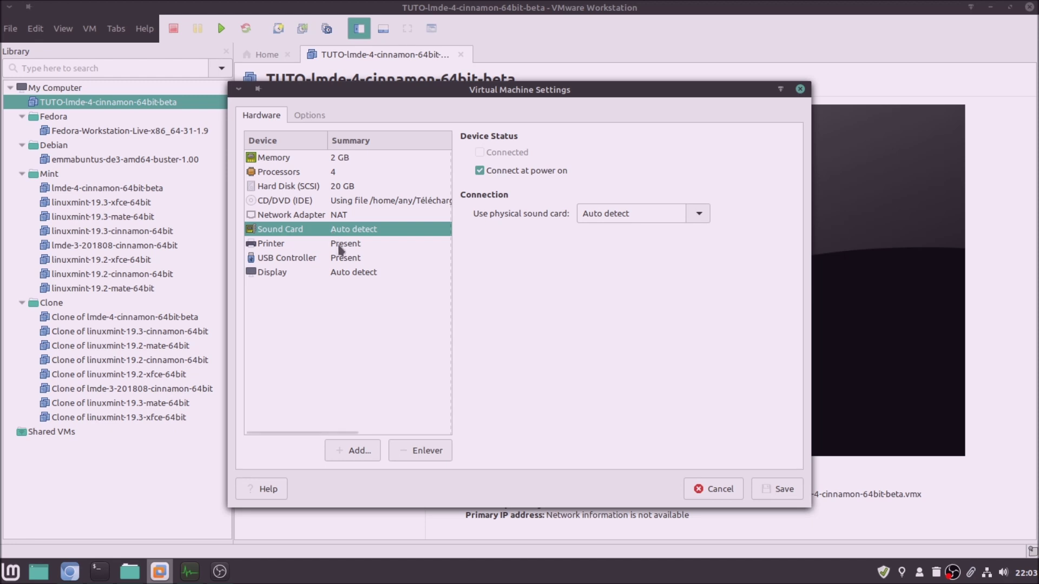
left_click(341, 247)
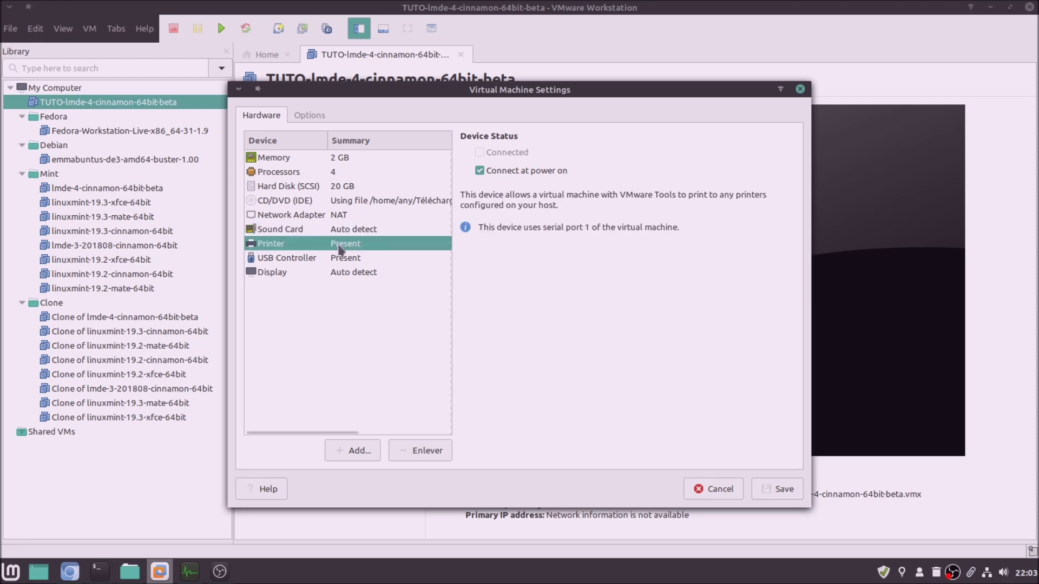
left_click(412, 450)
Set USB compatibility to USB 2.0, disable auto-connect and Bluetooth sharing, and show all input devices
left_click(577, 156)
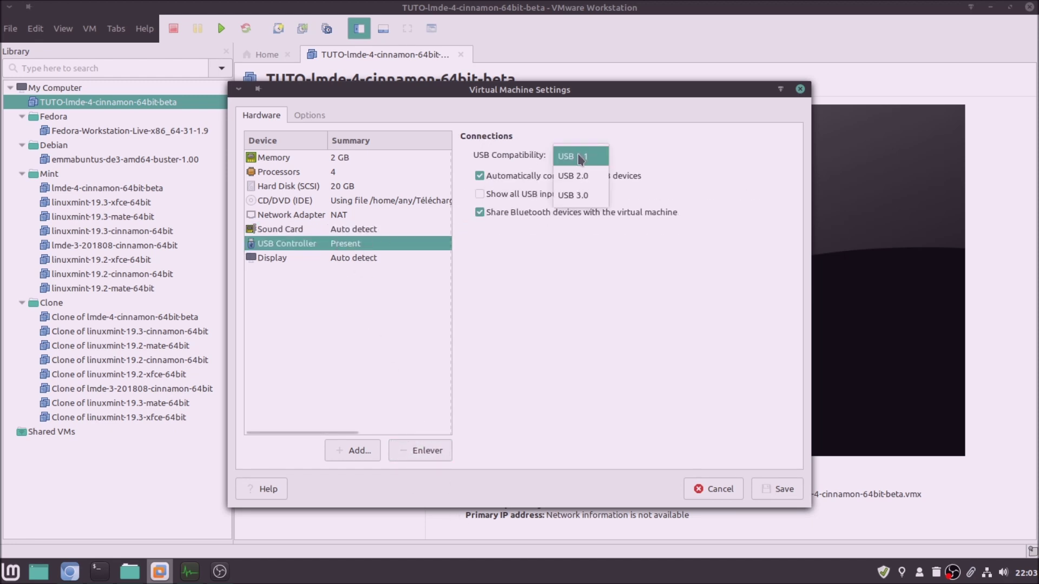
left_click(578, 172)
left_click(479, 176)
left_click(479, 194)
left_click(480, 212)
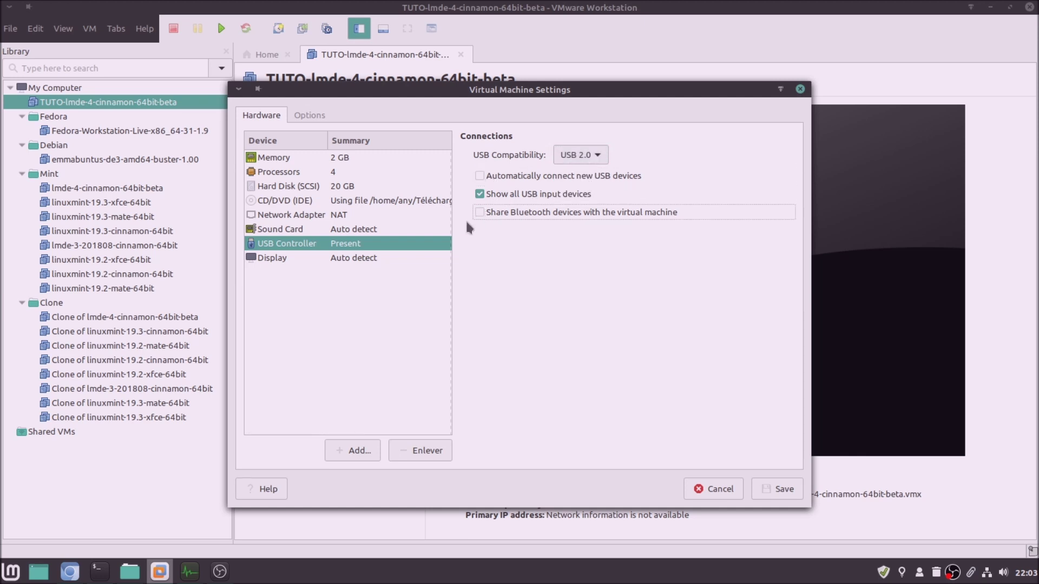
Enable 3D graphics acceleration with 768 MB of graphics memory
left_click(378, 259)
left_click(480, 152)
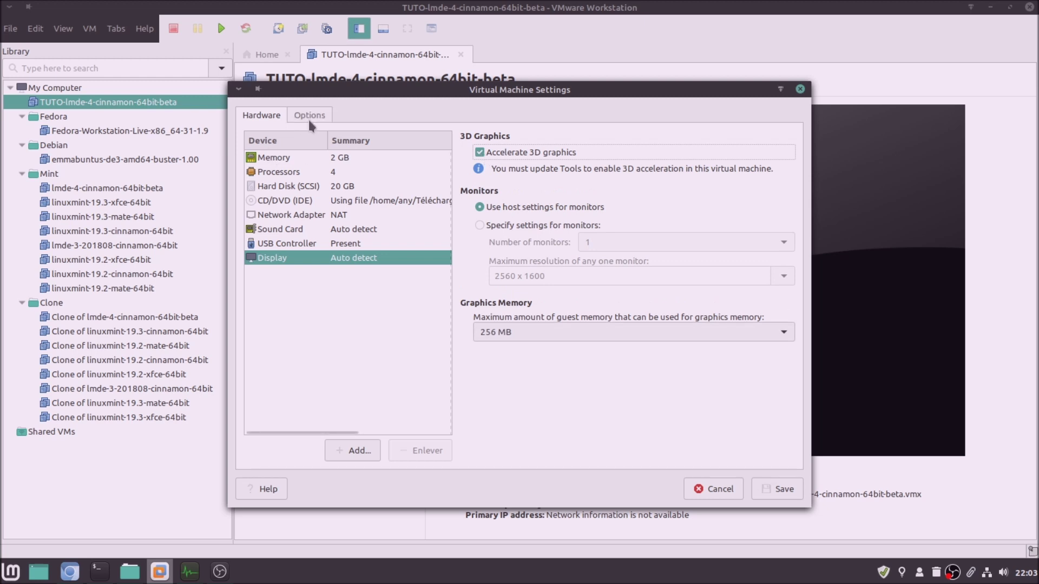
left_click(782, 333)
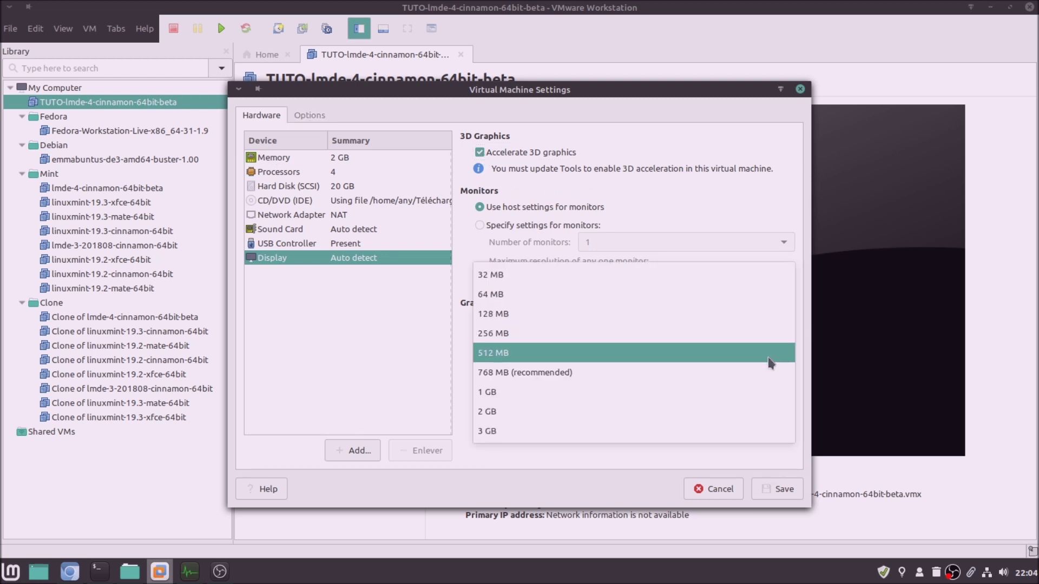
left_click(772, 372)
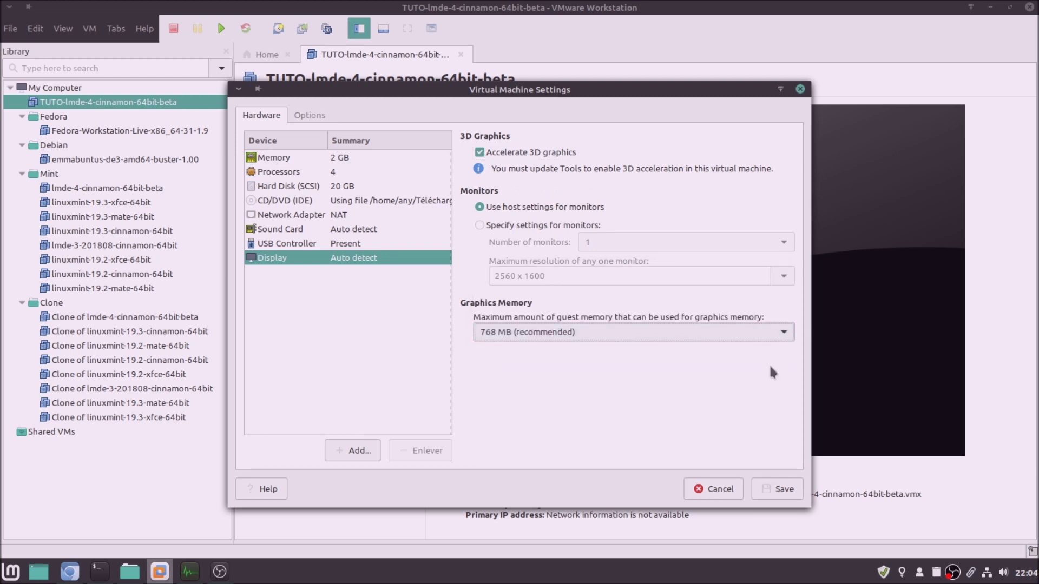
left_click(310, 112)
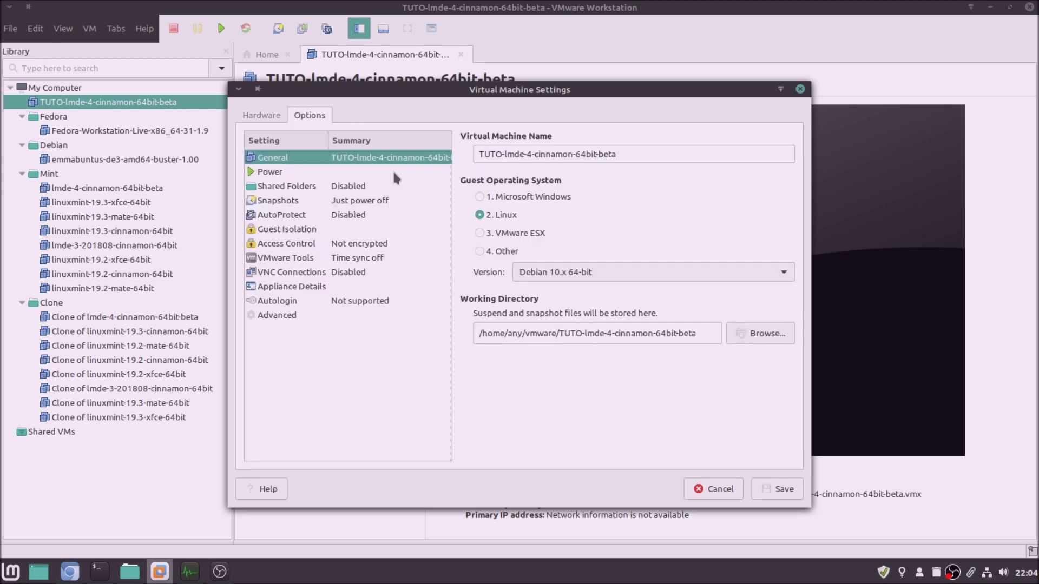
Turn on battery reporting and guest time synchronization with the host, then save the VM settings
left_click(293, 173)
left_click(480, 189)
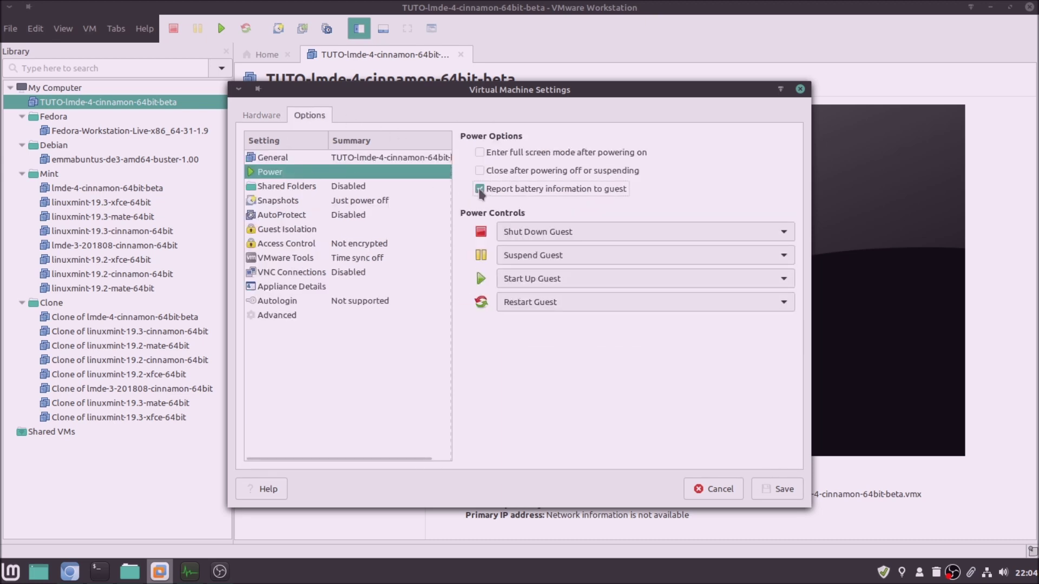
left_click(282, 260)
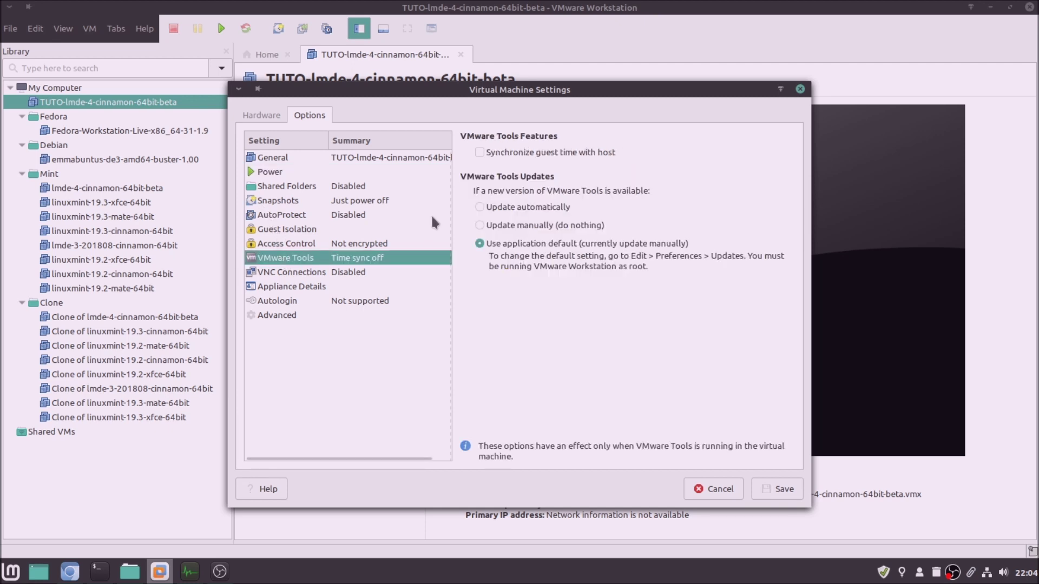
left_click(479, 152)
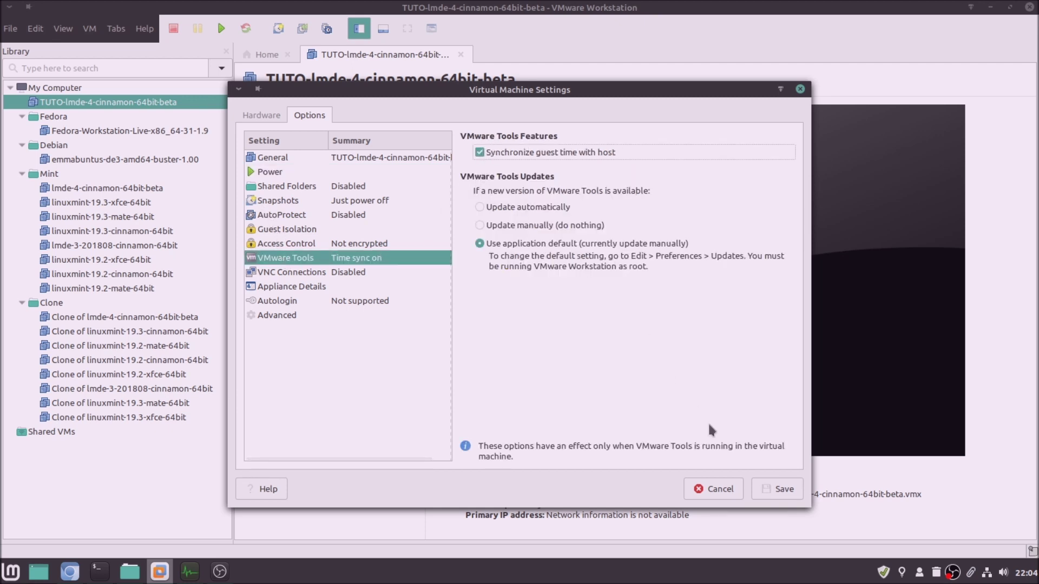
left_click(778, 495)
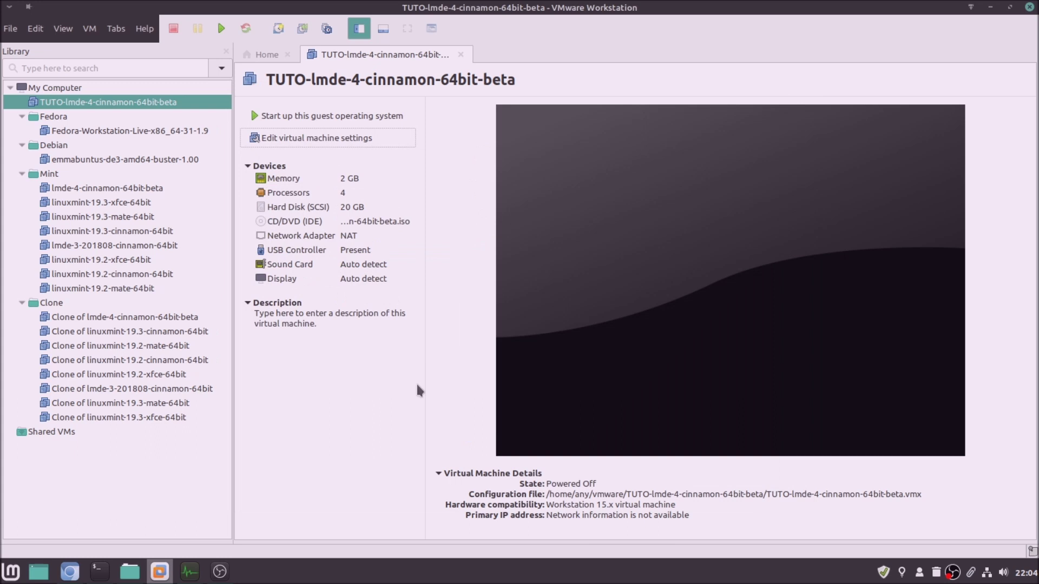
Hide the library and power on the TUTO-lmde-4-cinnamon-64bit-beta virtual machine
left_click(359, 28)
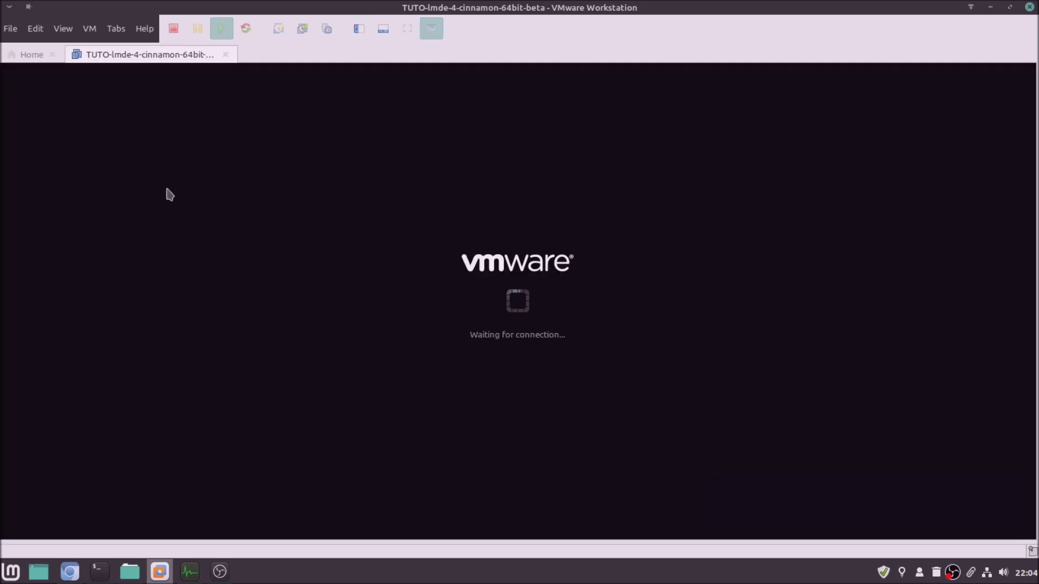
left_click(124, 117)
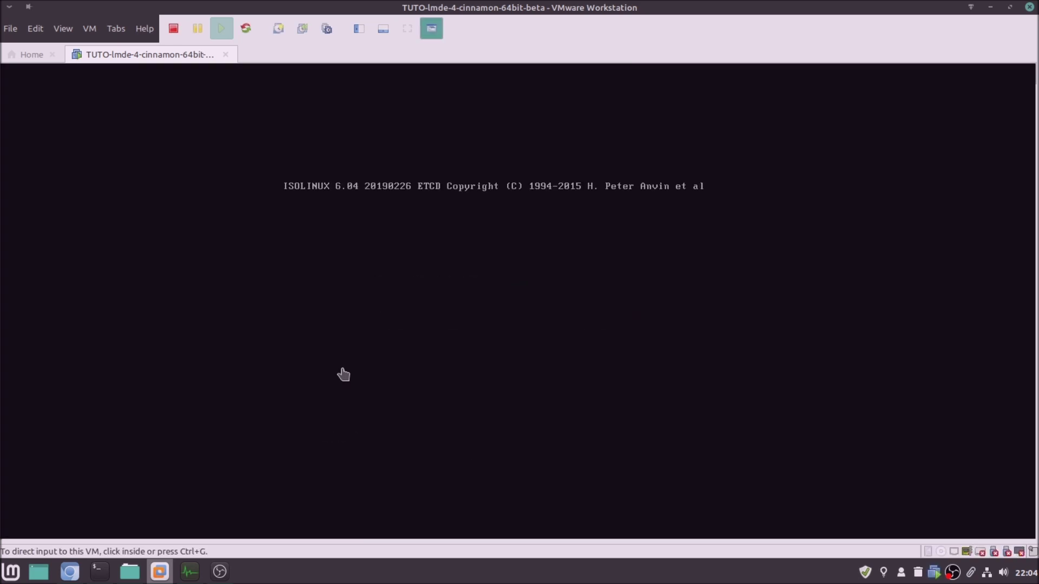
left_click(370, 397)
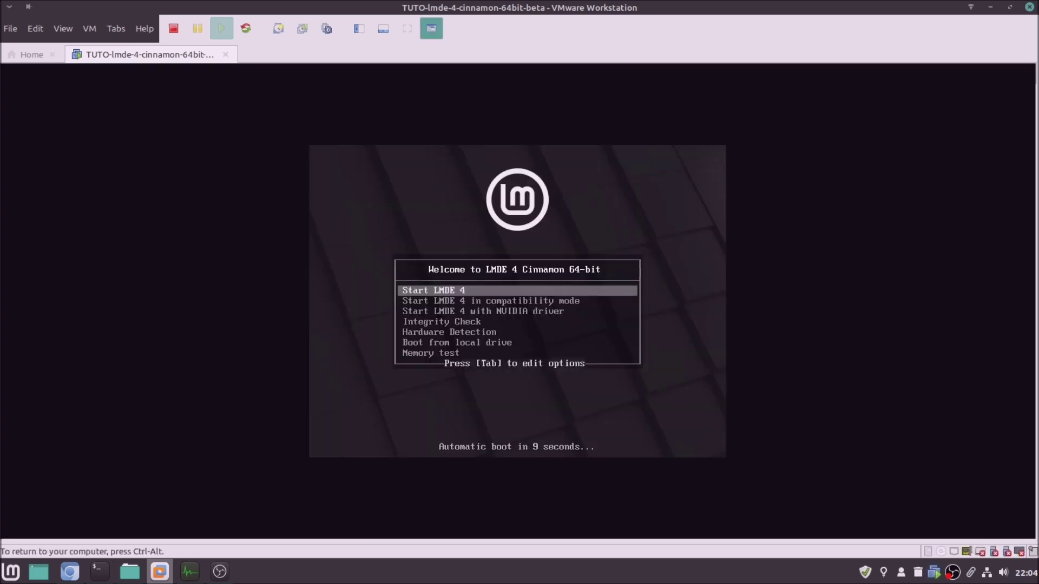
Review the compatibility, NVIDIA and Hardware Detection boot entries, then boot plain Start LMDE 4
key("Down")
key("Down")
key("Down")
key("Down")
key("Down")
key("Down")
key("Up")
key("Up")
key("Up")
key("Up")
key("Up")
key("Up")
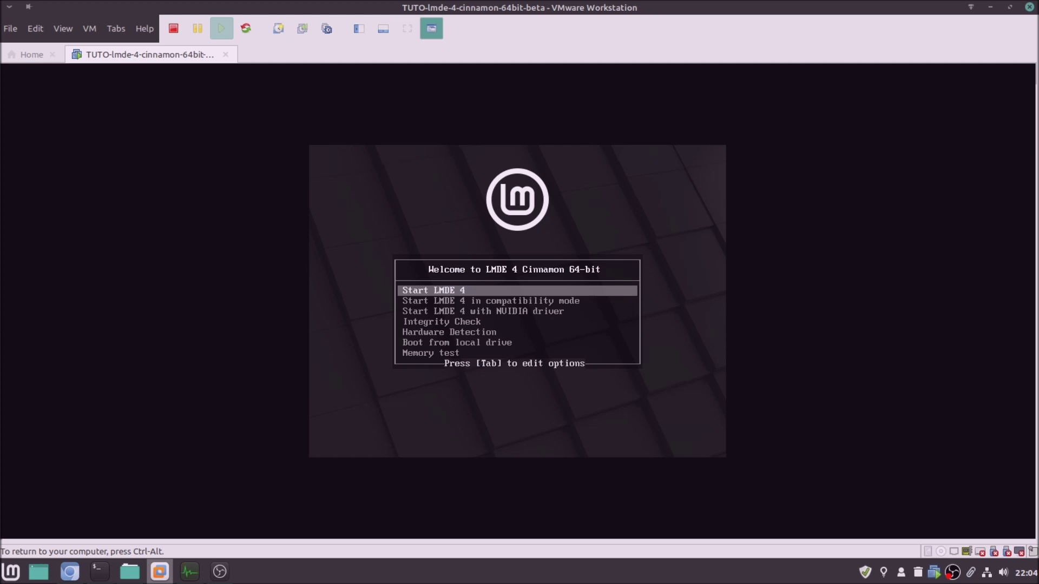
key("Down")
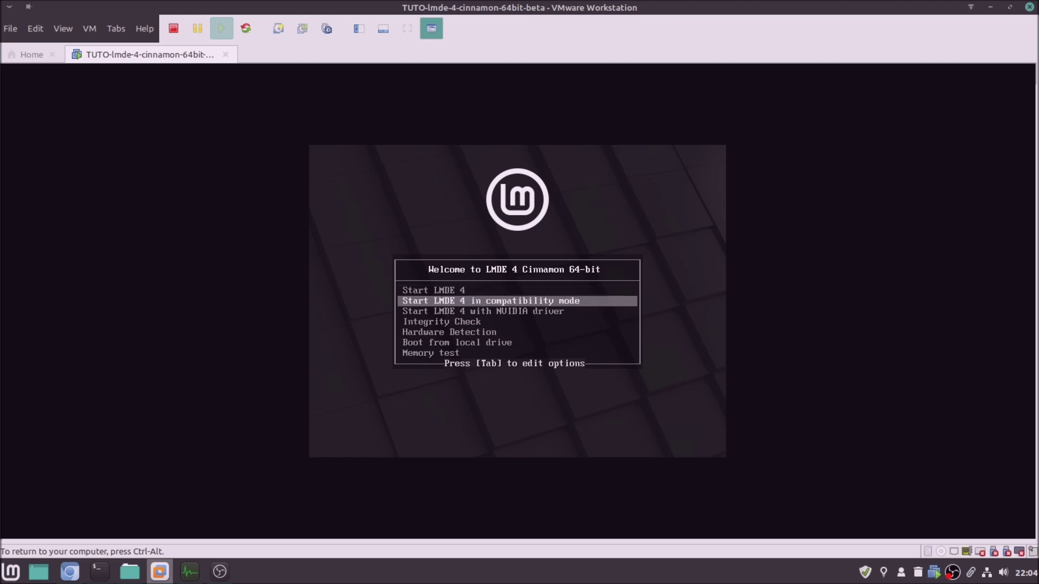
key("Down")
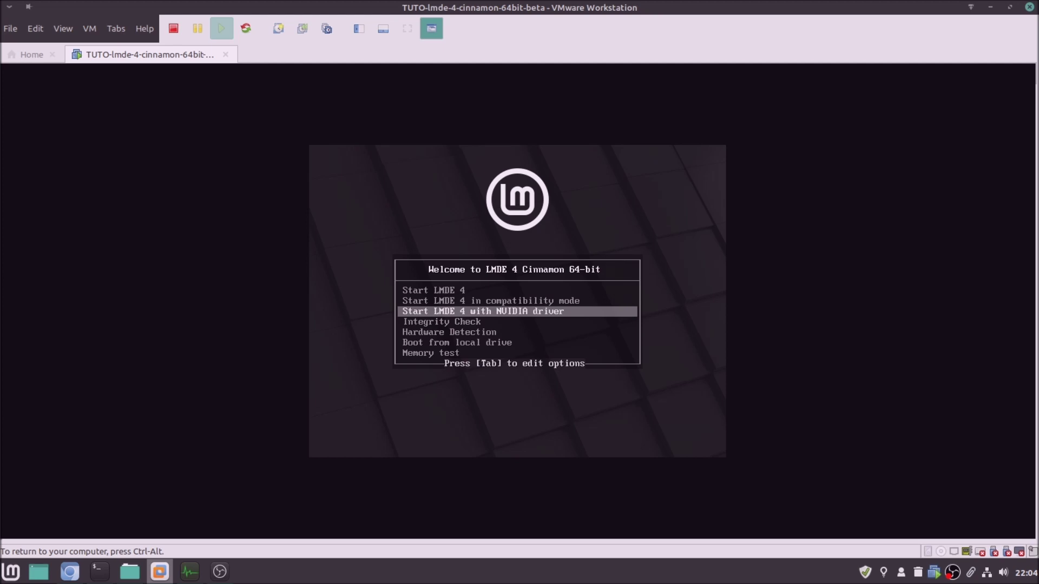
key("Down")
key("Down")
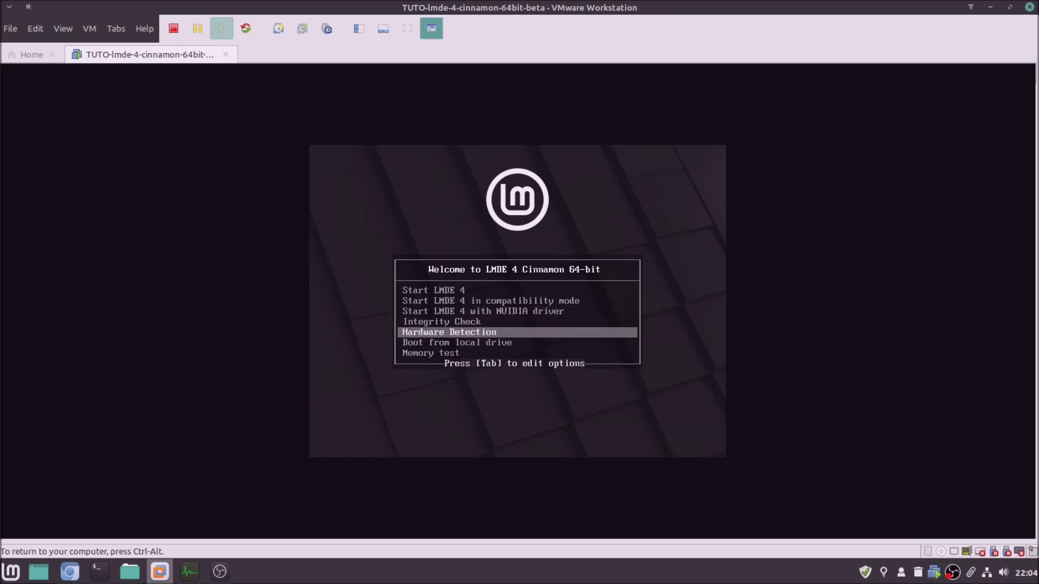
key("Up")
key("Up")
key("Up")
key("Up")
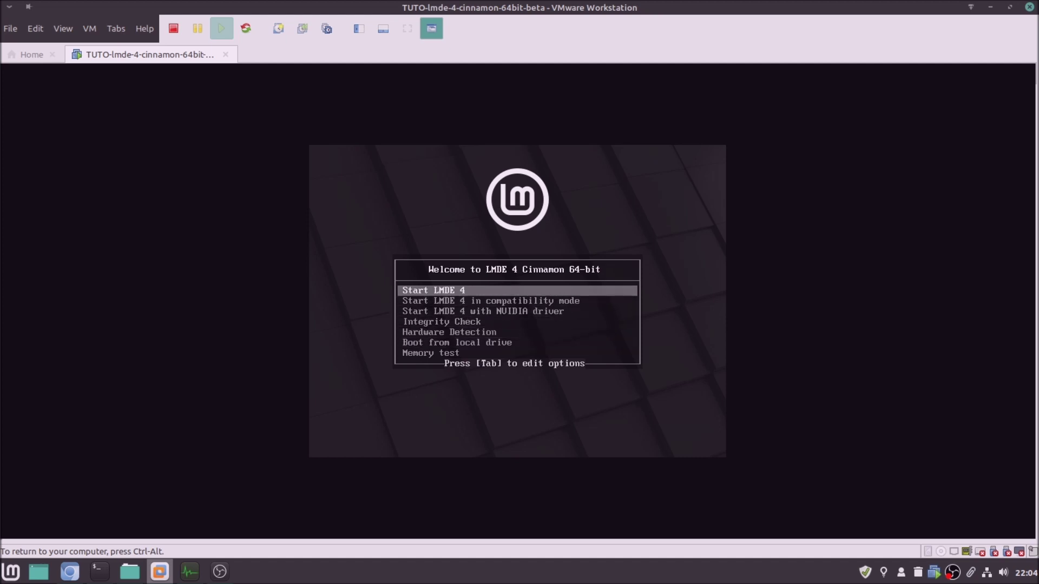
key("Return")
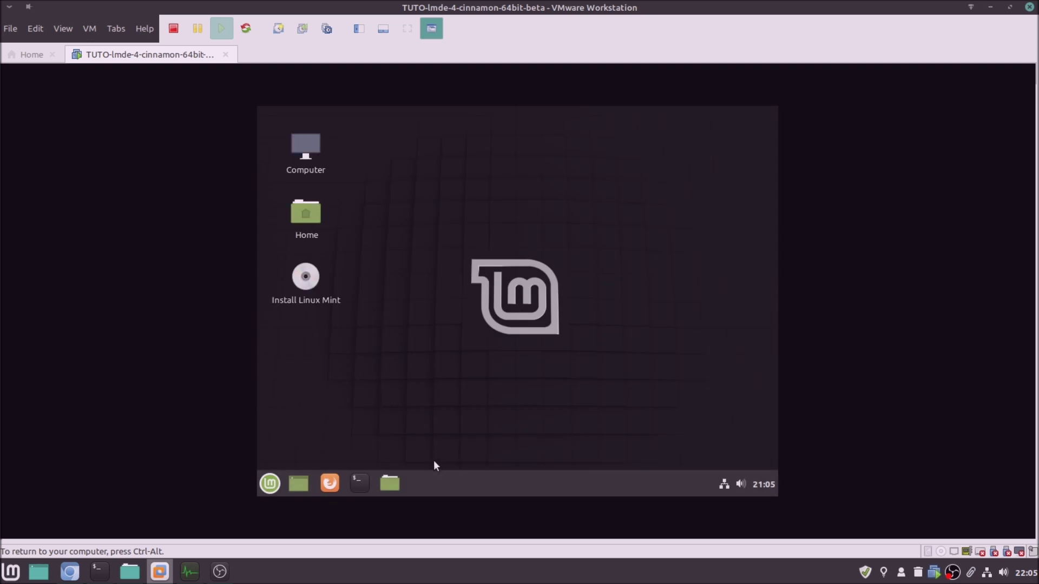
Launch Install Linux Mint from the desktop icon and advance past the Welcome page
right_click(307, 273)
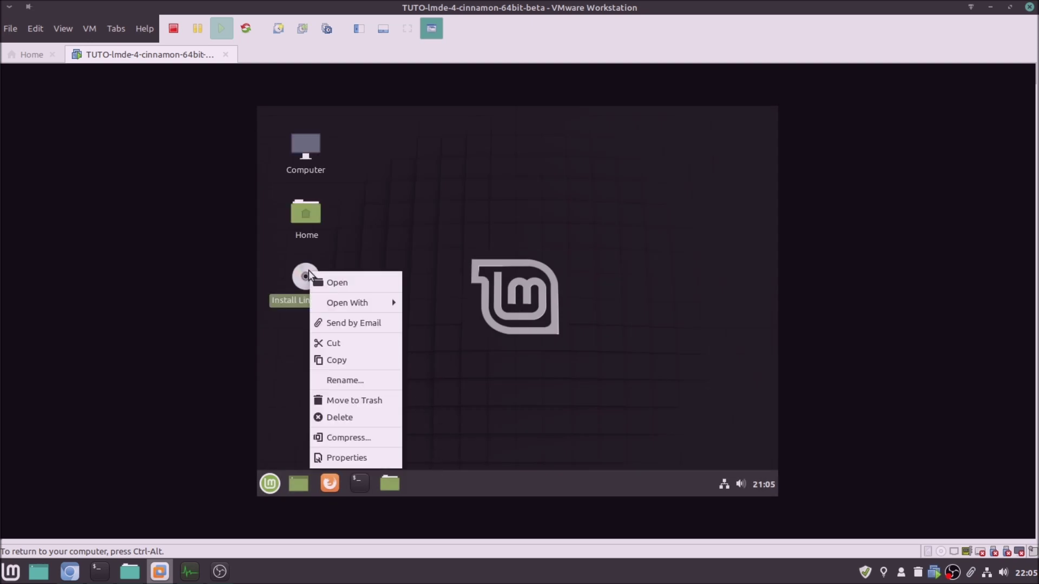
left_click(345, 283)
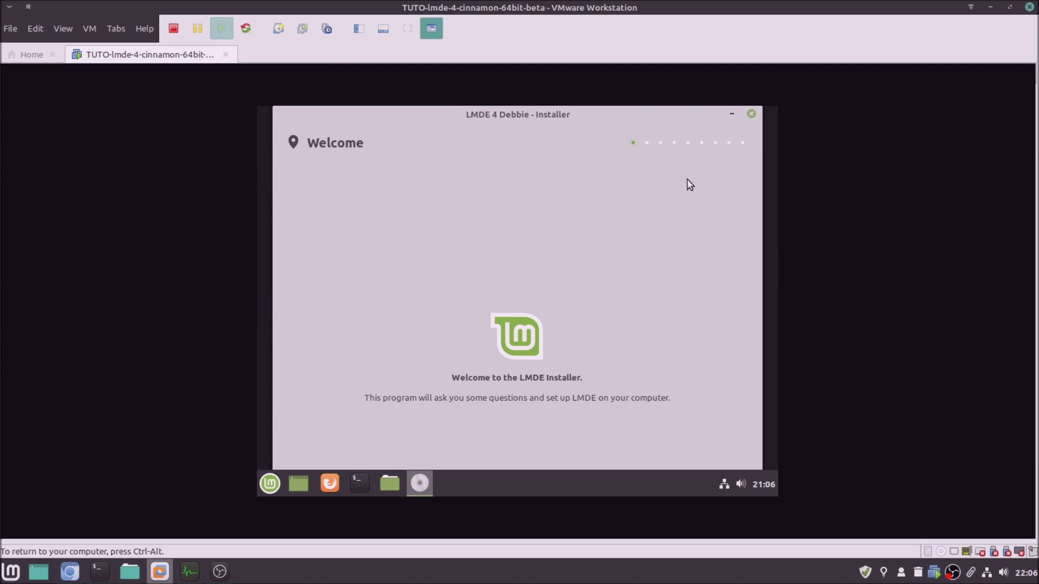
left_click_drag(559, 283, 546, 162)
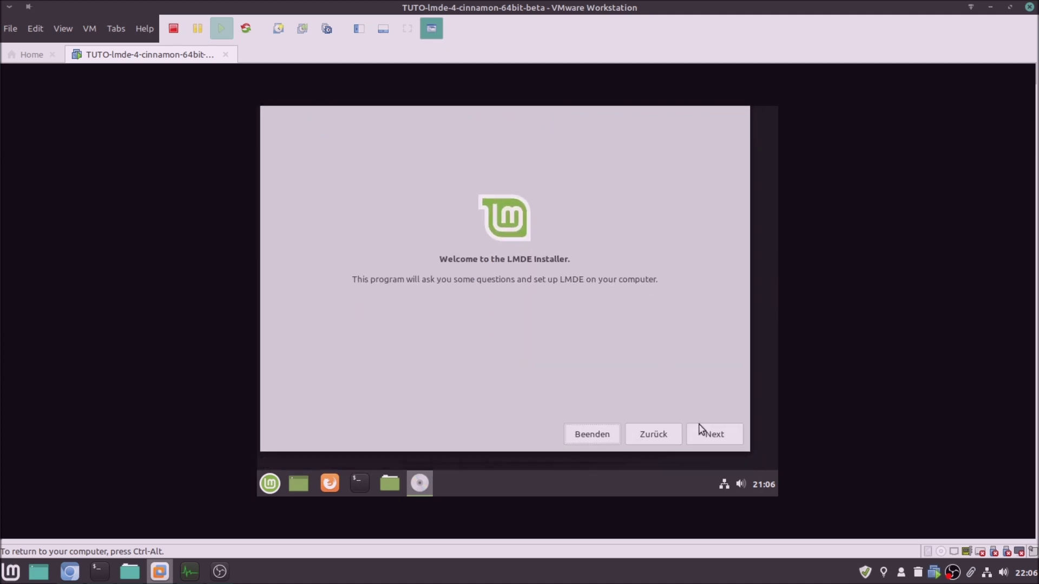
left_click(700, 430)
left_click_drag(507, 172, 549, 297)
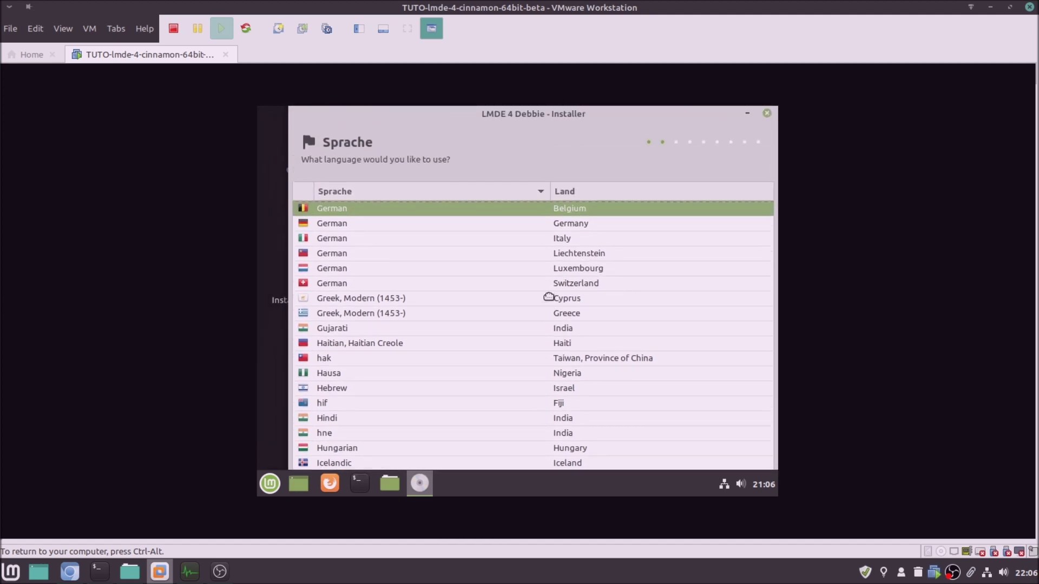
Sort the language list by country and choose French for Belgium
left_click(580, 190)
scroll(563, 271, "up", 15)
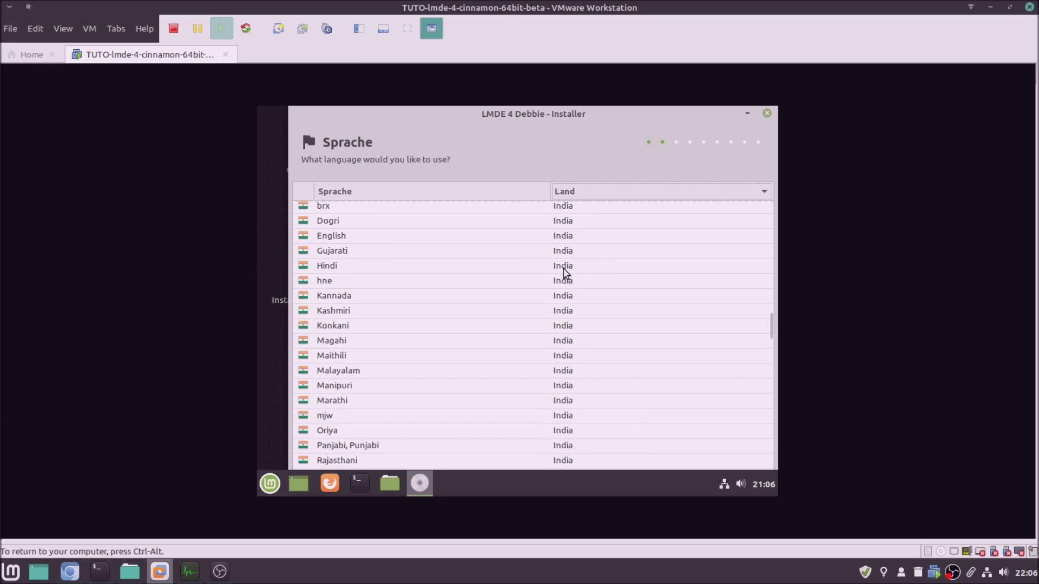
scroll(529, 294, "up", 15)
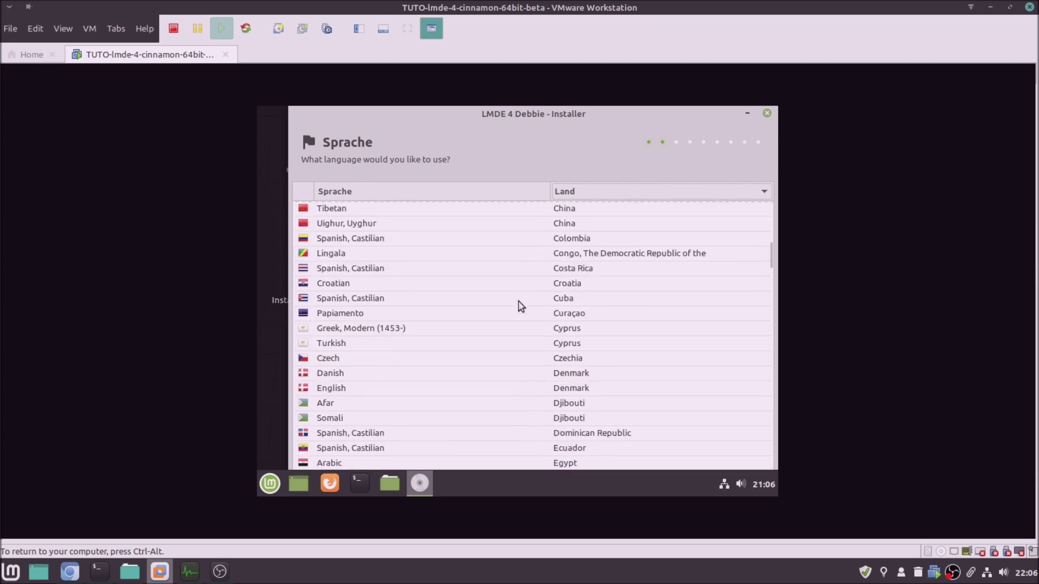
scroll(506, 285, "down", 5)
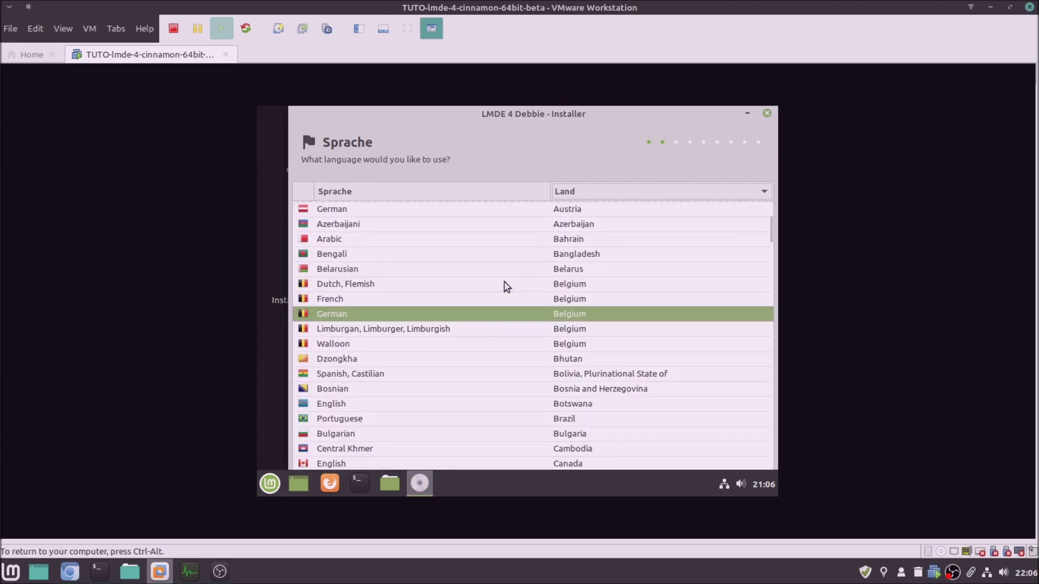
left_click(337, 301)
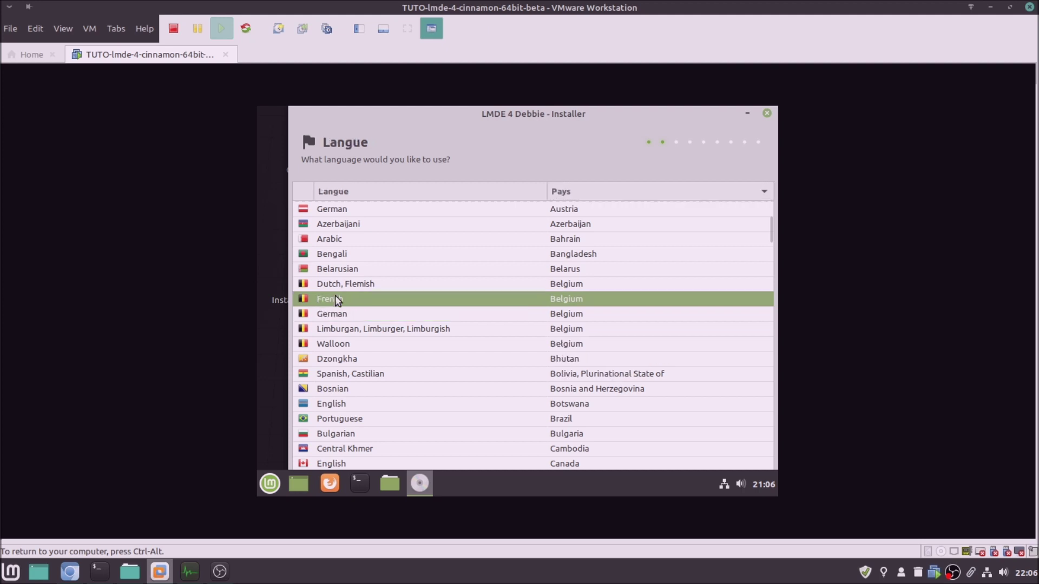
Accept the language, Europe/Brussels timezone and Belgian keyboard to reach the user account page
left_click_drag(636, 349, 568, 183)
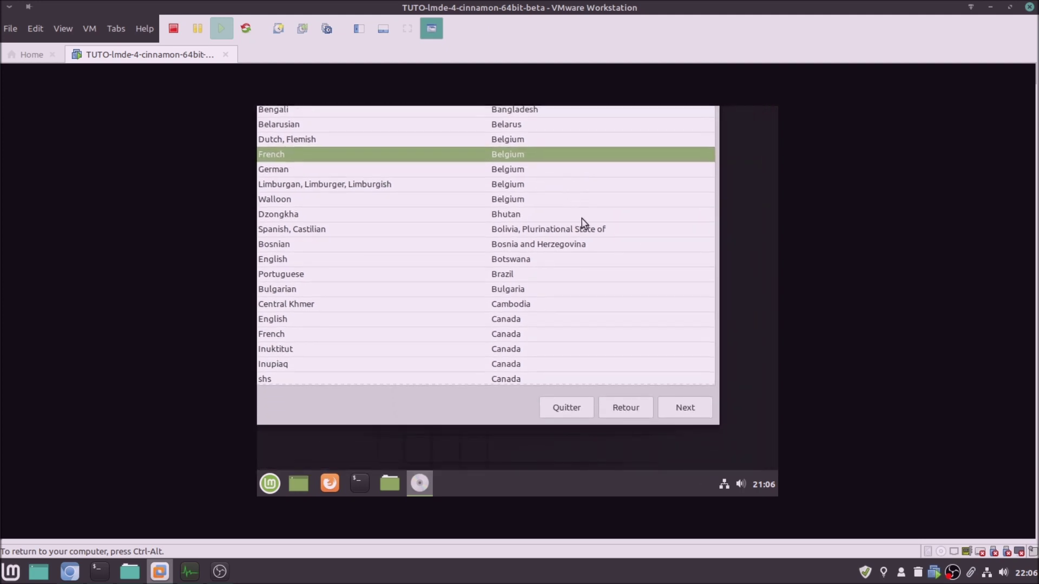
left_click(680, 415)
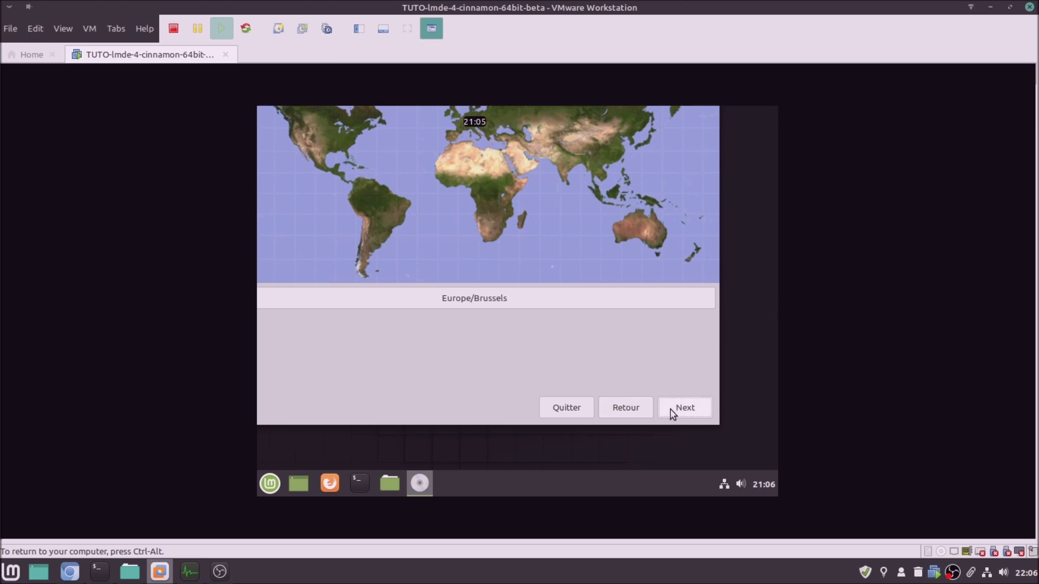
left_click(674, 414)
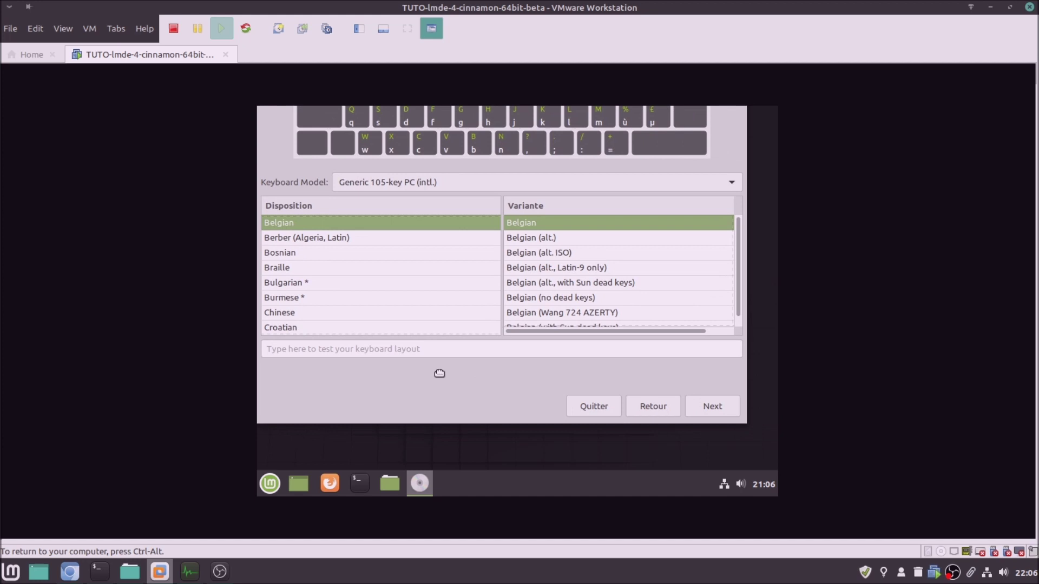
left_click(704, 411)
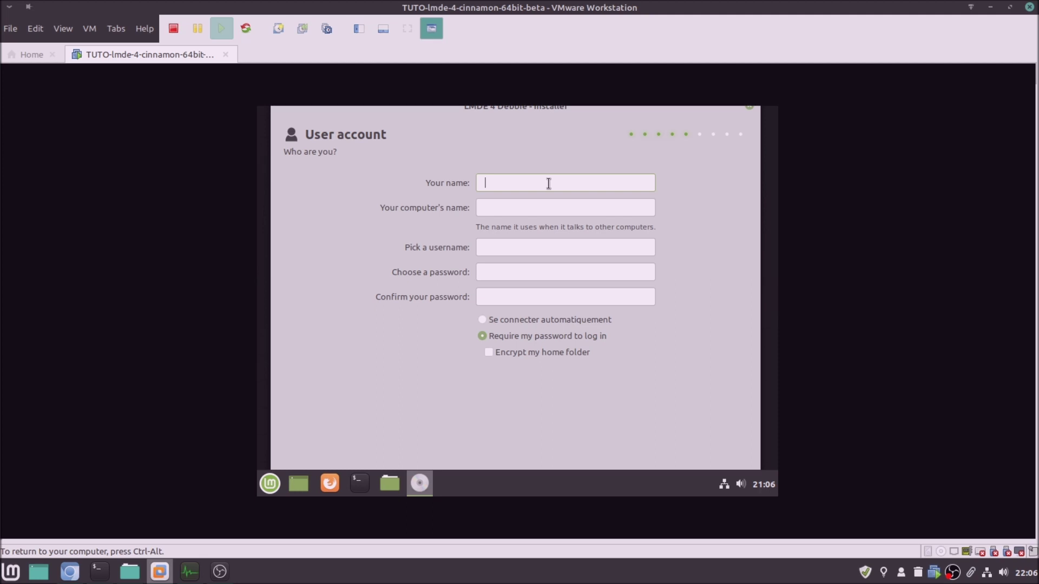
Enter the full name, computer name bbl-lmde4beta-vm, username and password twice, then continue
type("blablateur")
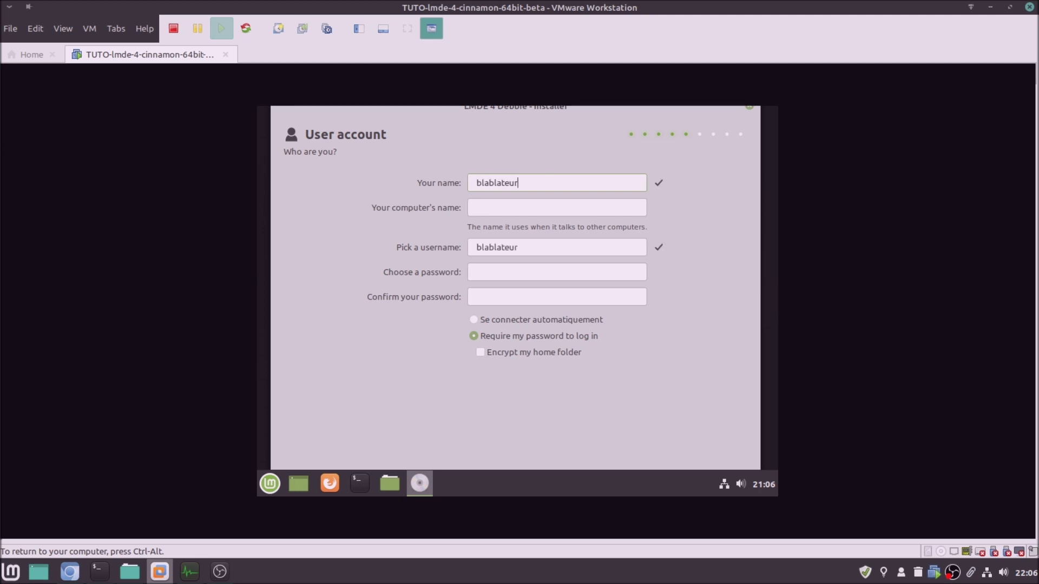
key("Tab")
type("bbl-lmde4beta-vm")
key("Tab")
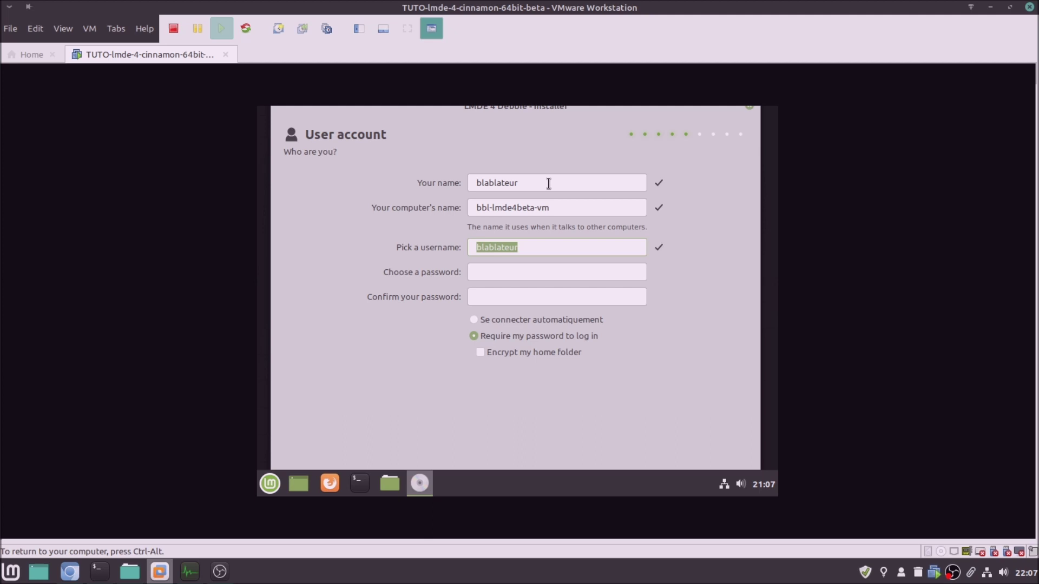
type("bbl******")
key("Tab")
type("******")
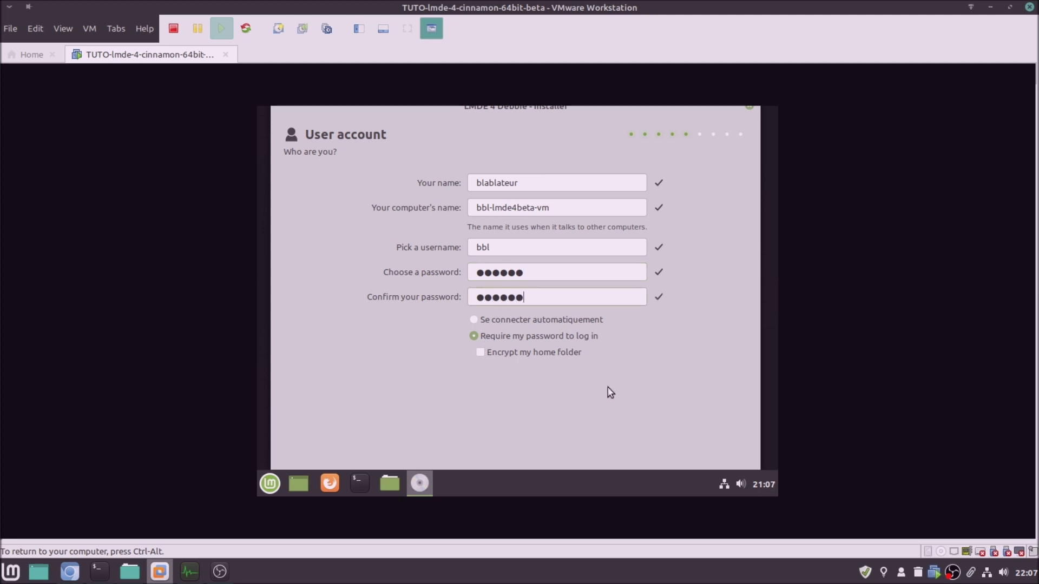
left_click_drag(632, 382, 610, 318)
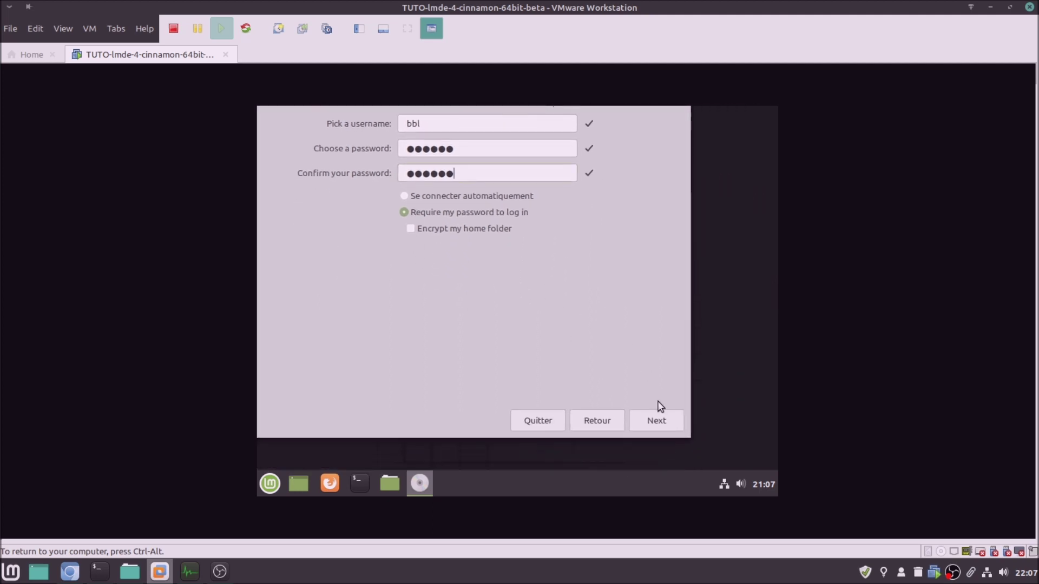
left_click(657, 421)
left_click_drag(489, 288, 577, 401)
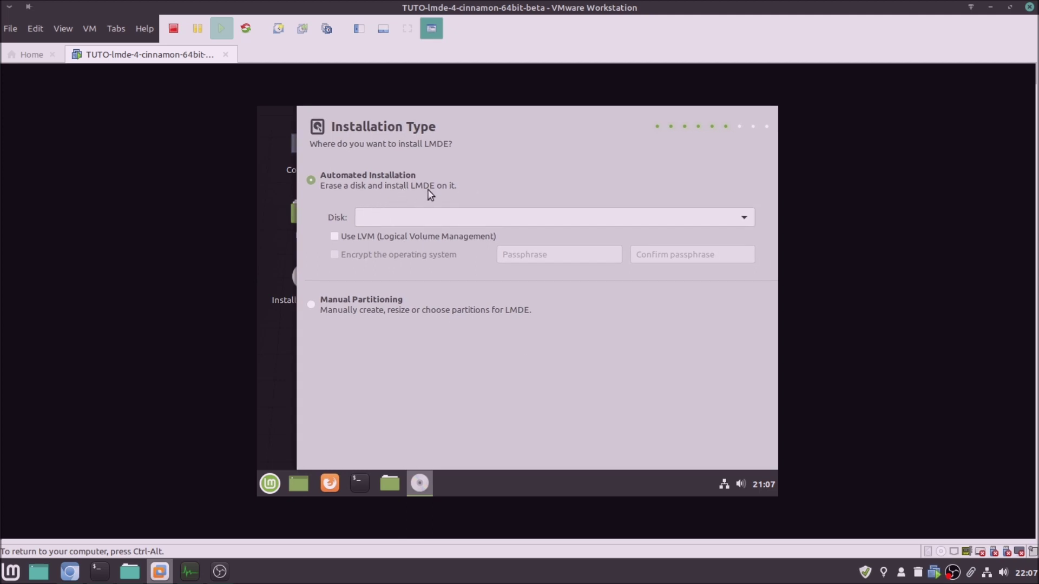
Choose automated installation on the 21 GB VMware virtual disk, confirming erase and partitioning
left_click(741, 217)
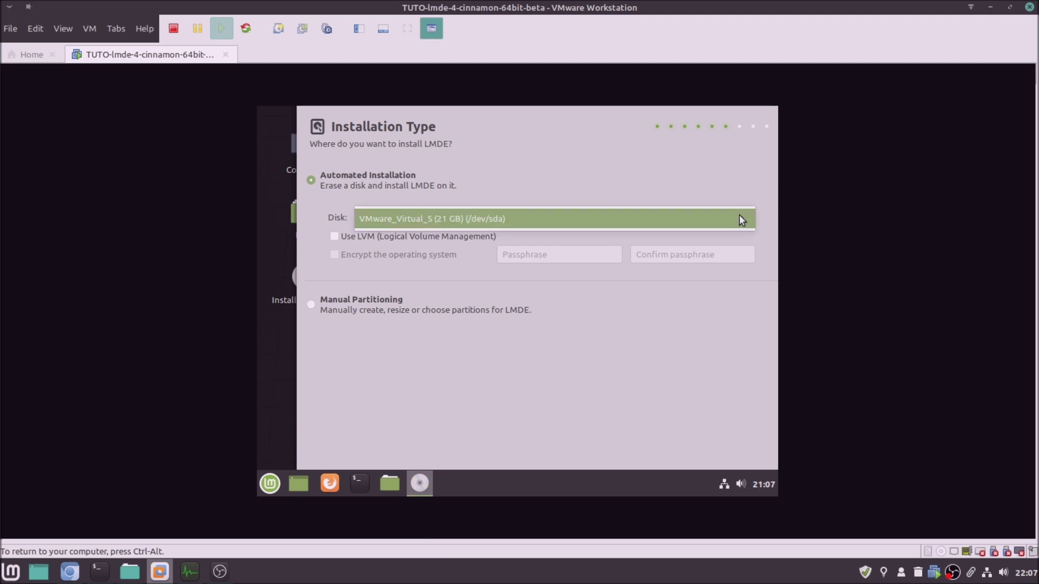
left_click(739, 216)
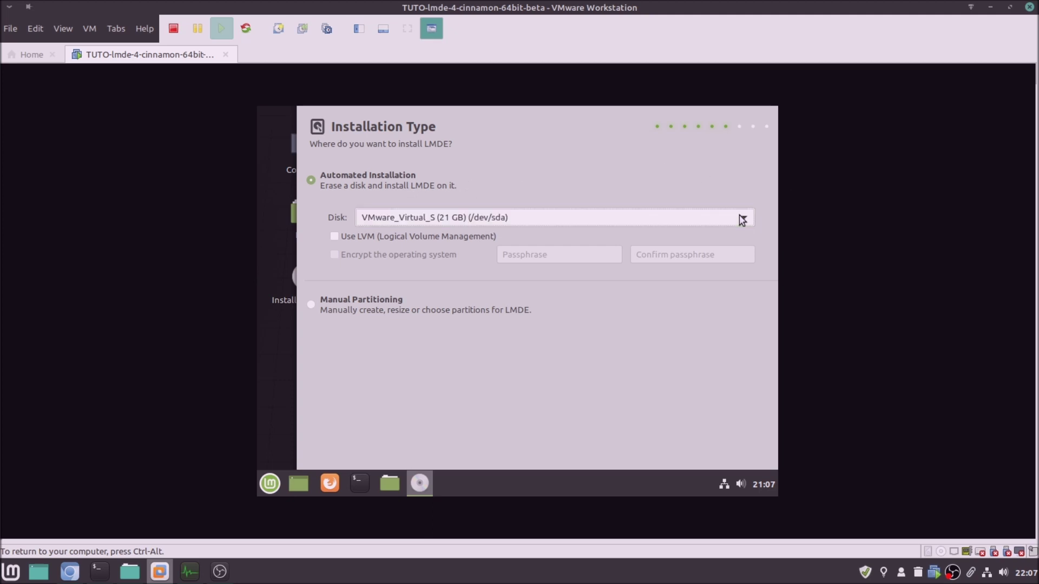
left_click_drag(610, 384, 572, 244)
left_click(721, 426)
left_click(605, 329)
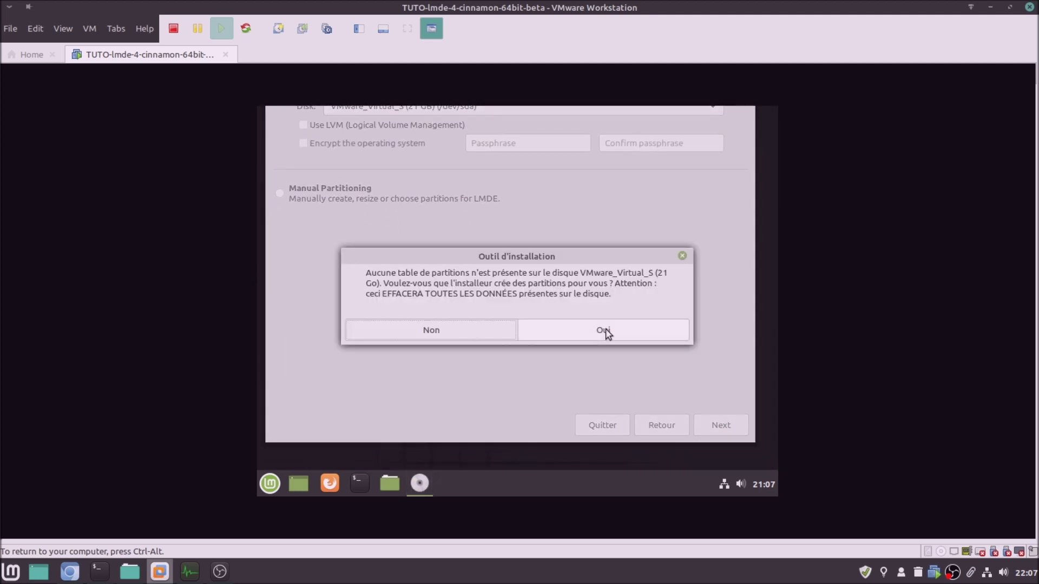
left_click(605, 329)
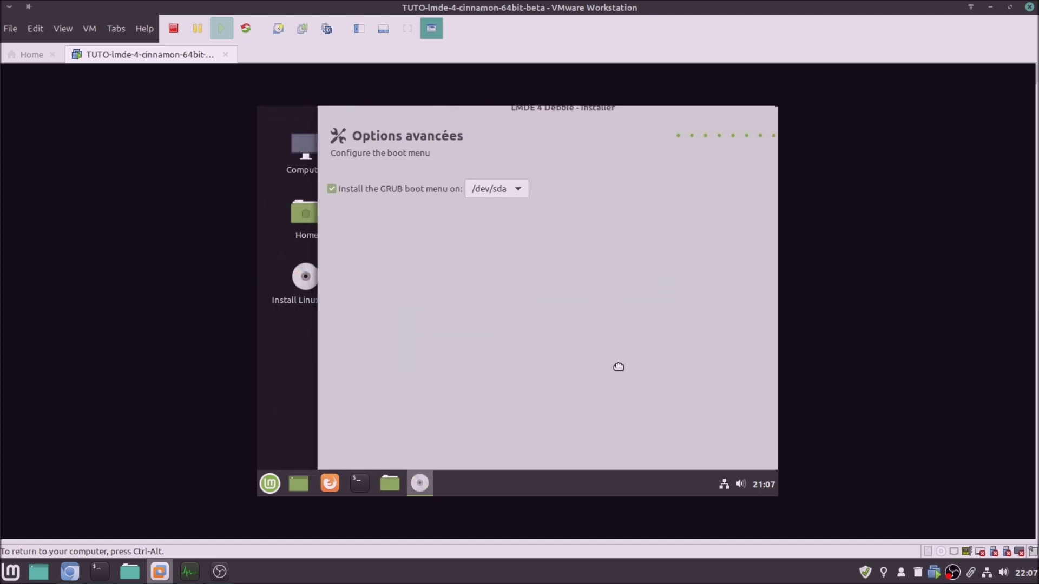
Keep the GRUB boot menu on /dev/sda and start the installation from the summary
left_click_drag(619, 367, 611, 352)
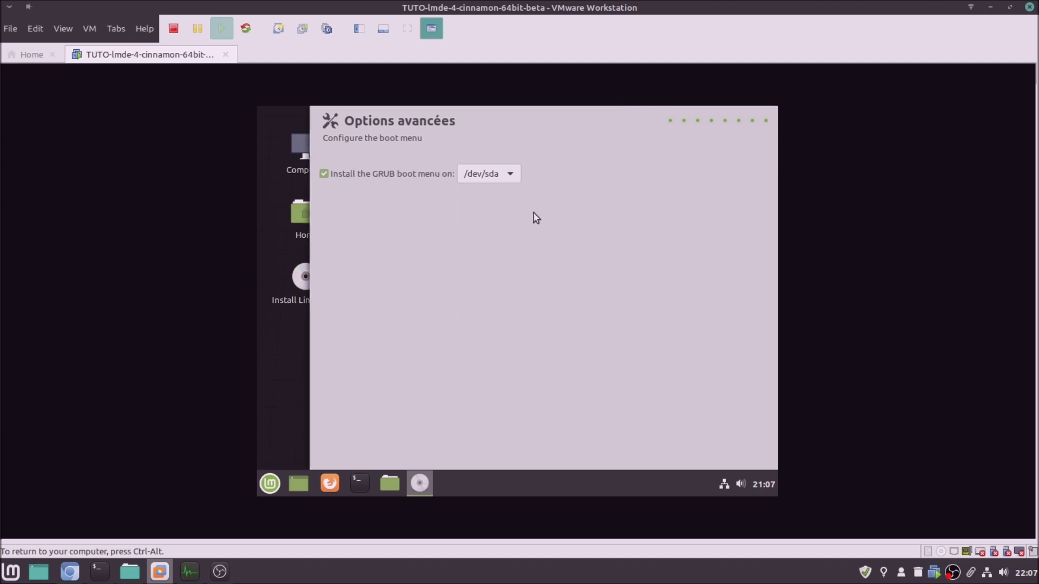
left_click(502, 173)
left_click(503, 176)
left_click_drag(636, 341, 570, 150)
left_click(718, 364)
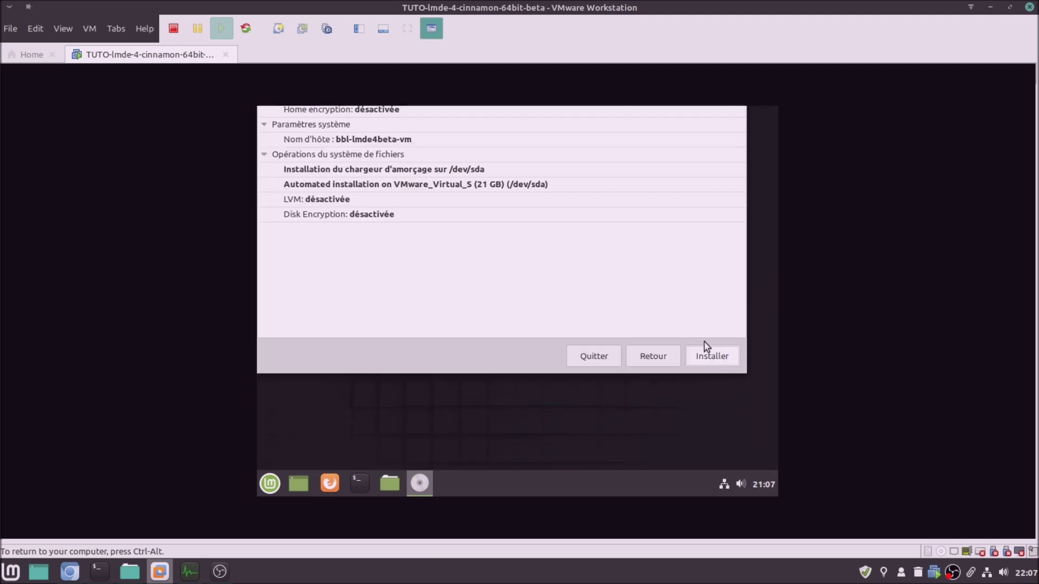
left_click_drag(614, 425, 598, 283)
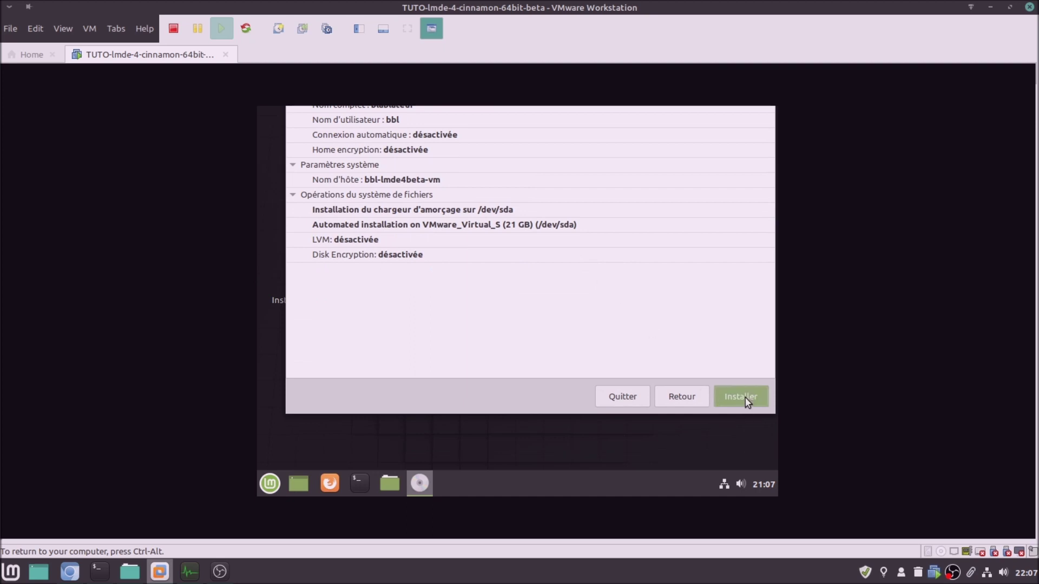
left_click(745, 401)
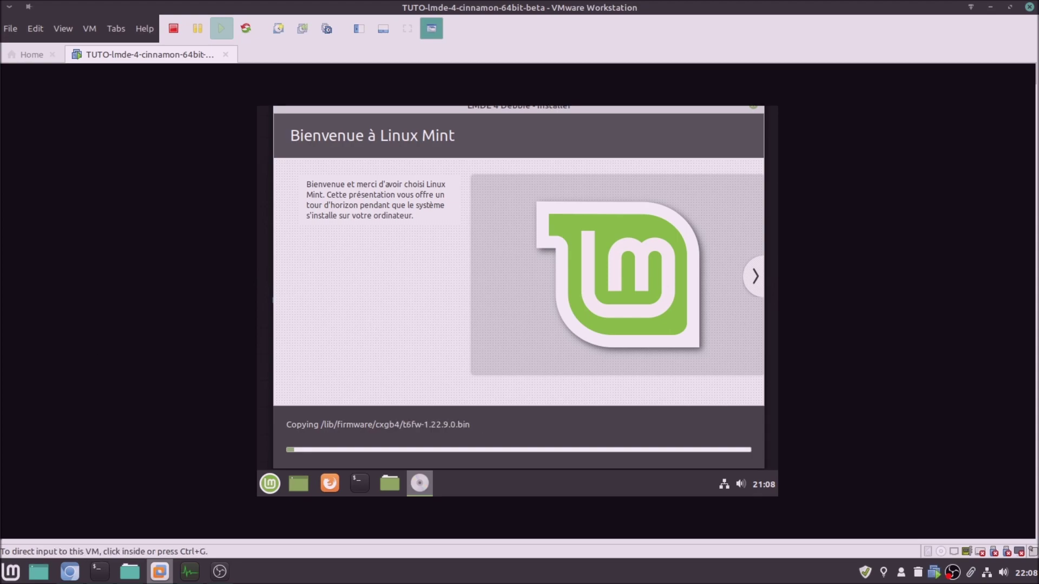
Wait for the LMDE installation to finish and accept the restart prompt
key("alt+Tab")
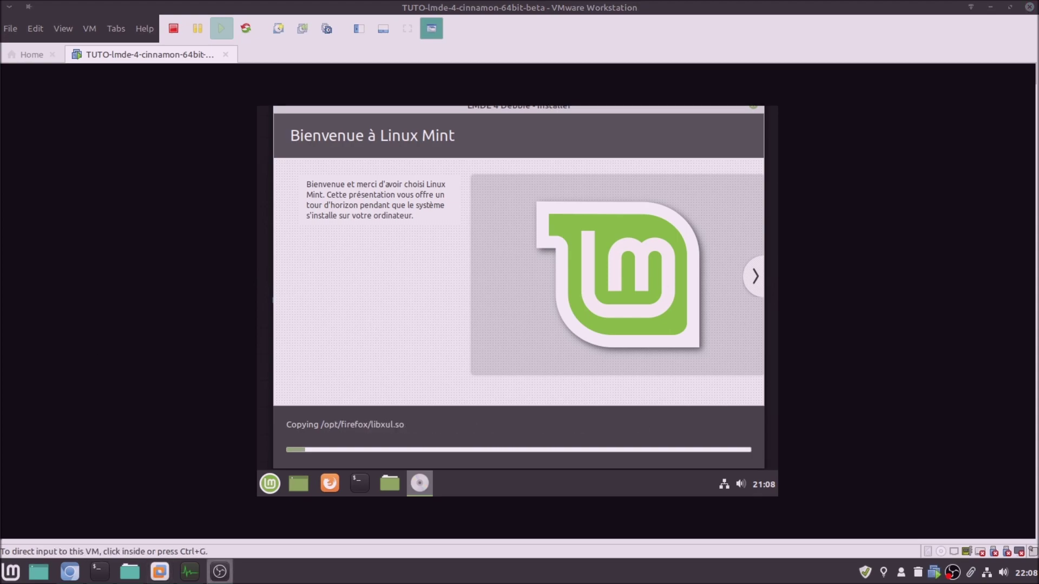
key("alt+Tab")
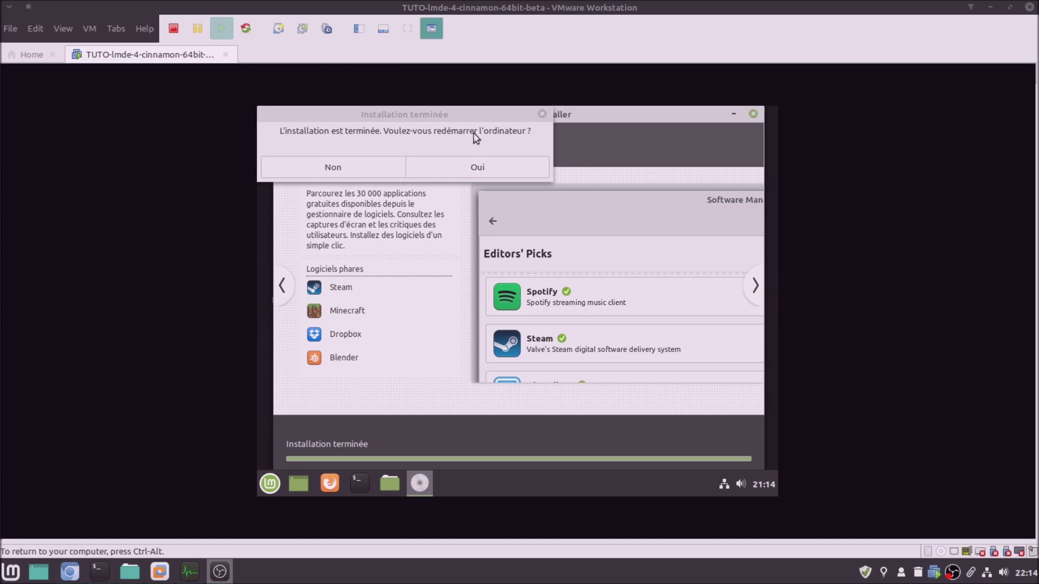
left_click_drag(472, 122, 604, 237)
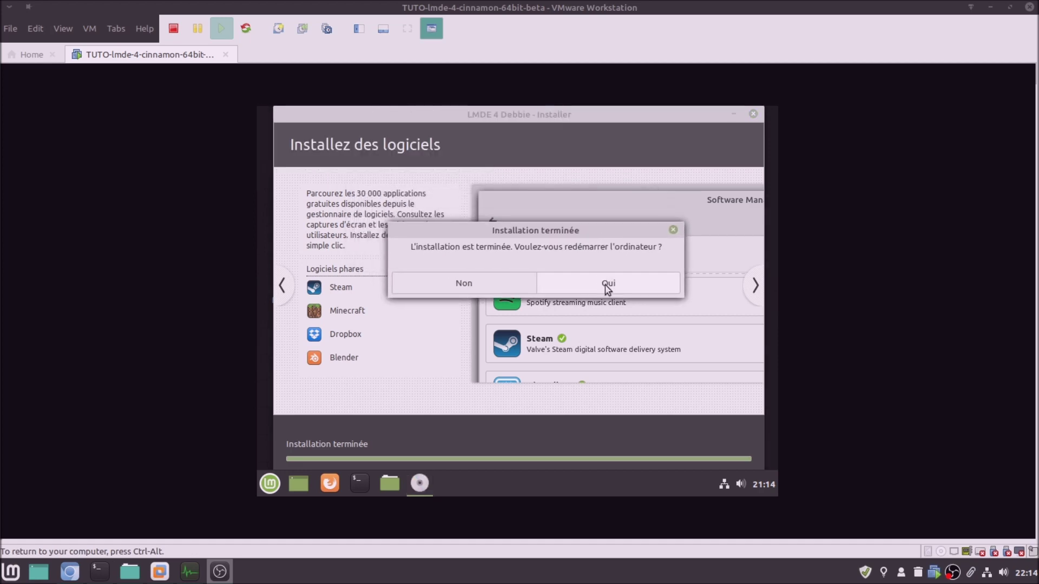
left_click(605, 284)
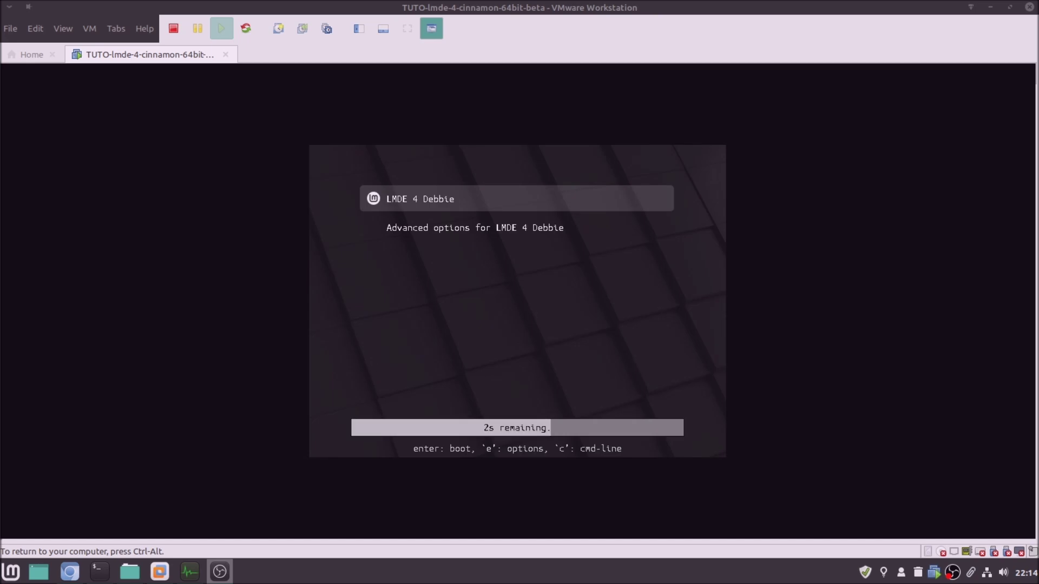
Inspect the kernel entries under GRUB's Advanced options, then boot LMDE 4 Debbie normally
key("Down")
key("Up")
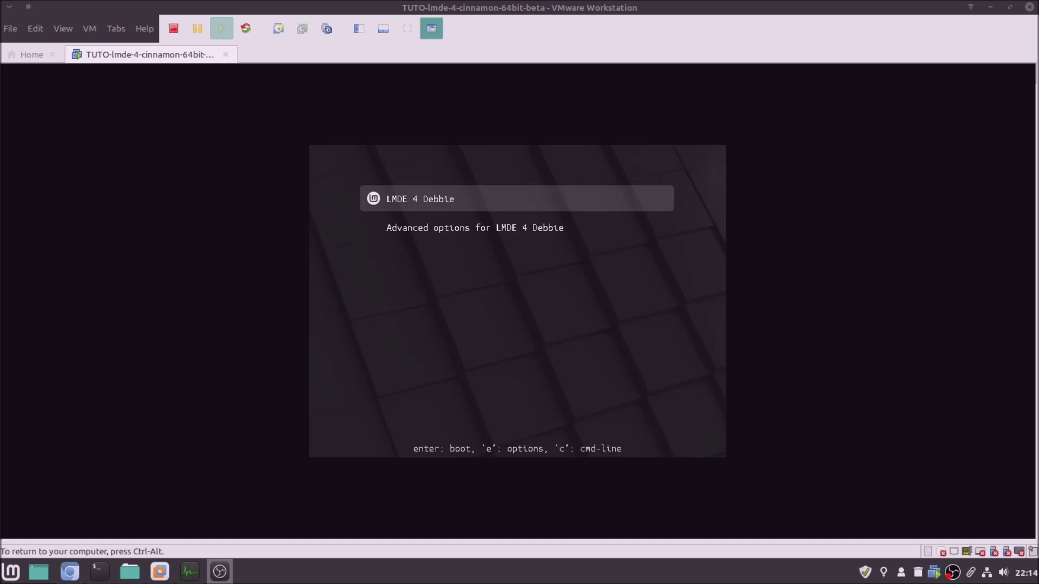
key("Down")
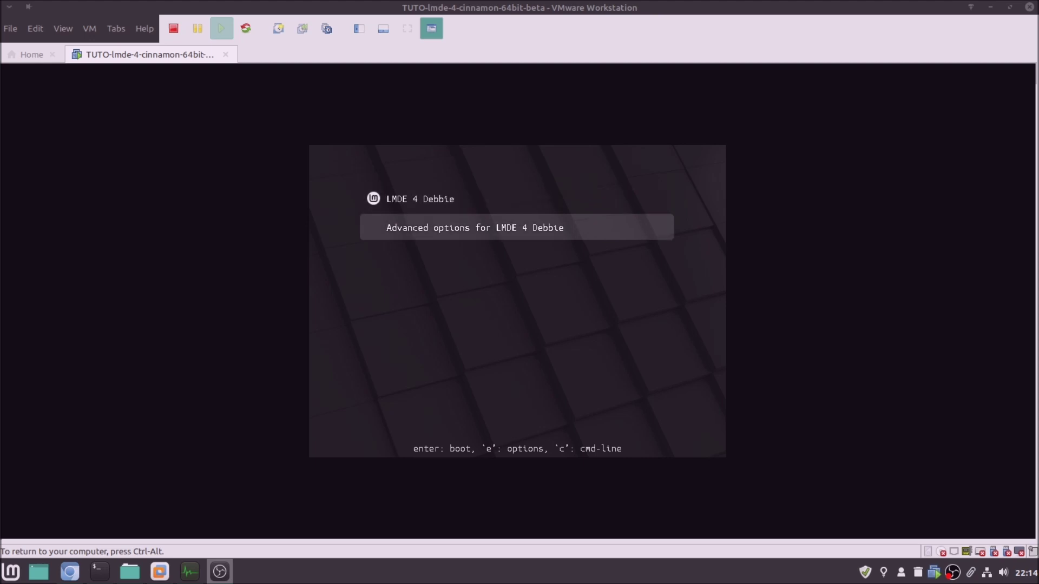
key("Return")
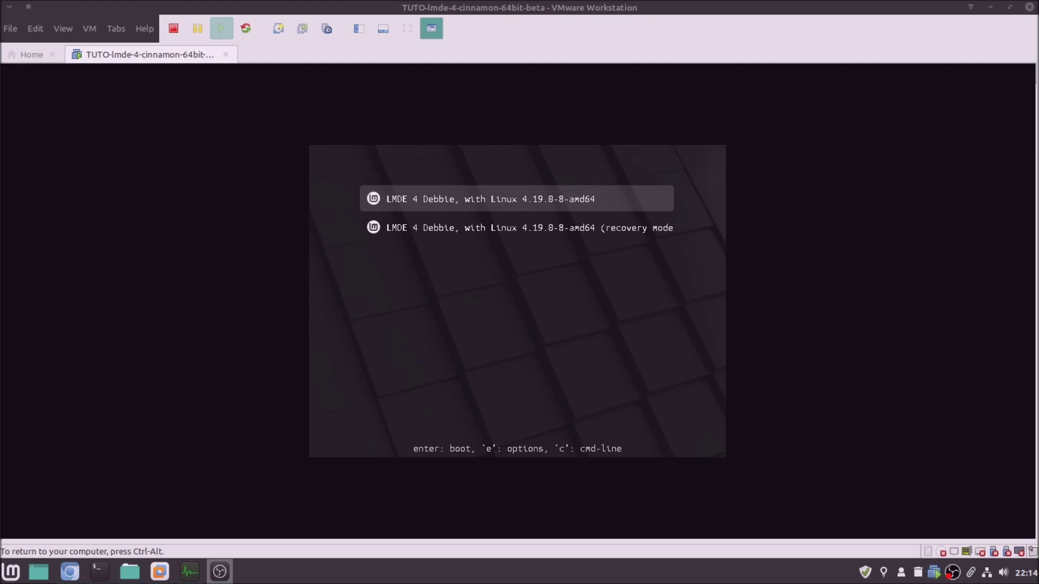
key("Down")
key("Up")
key("Escape")
key("Return")
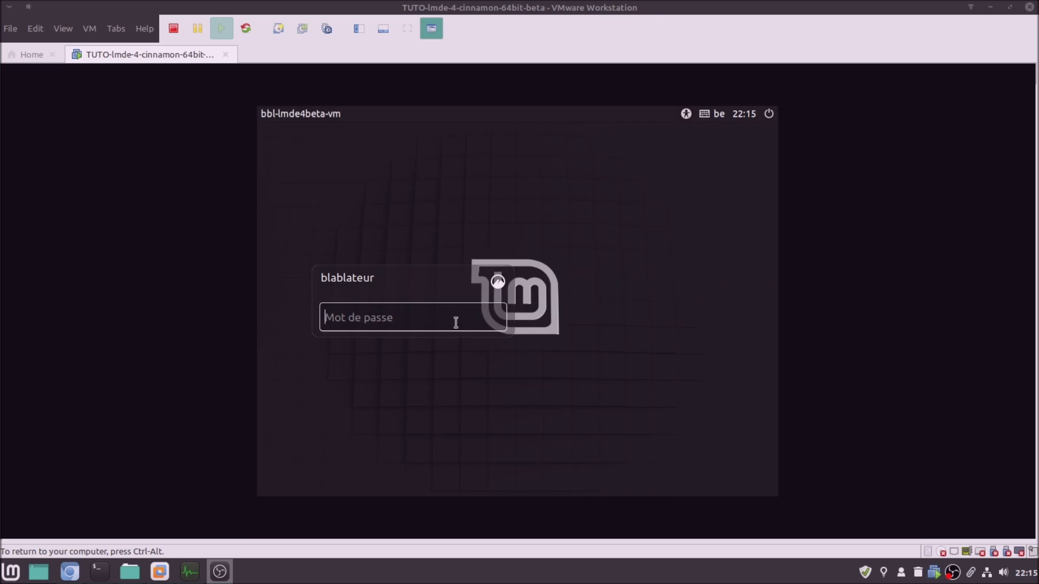
Log in to the new LMDE 4 system with the account password and close the Bienvenue welcome window
type("******")
key("Return")
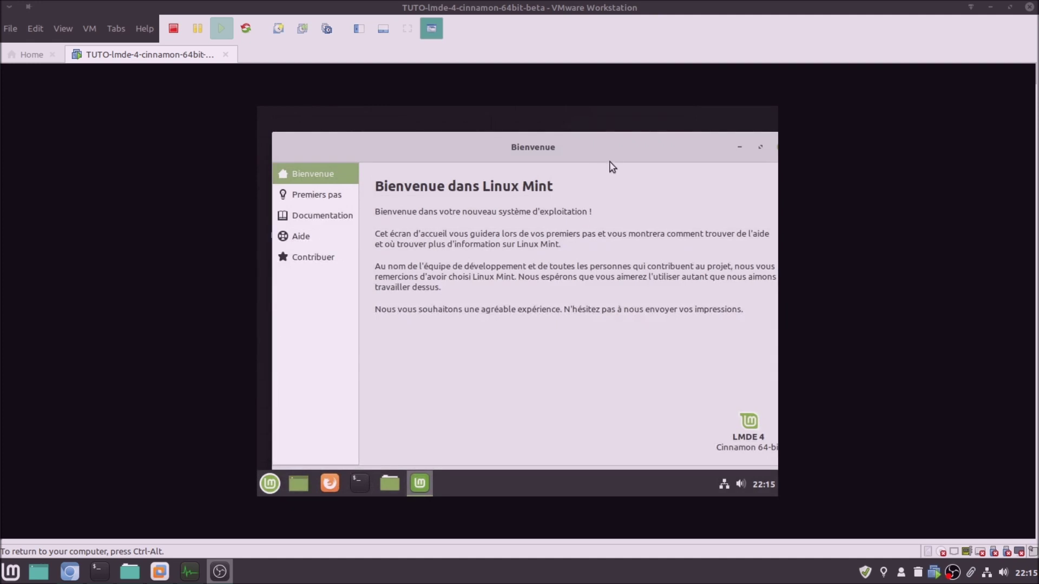
left_click_drag(621, 148, 545, 187)
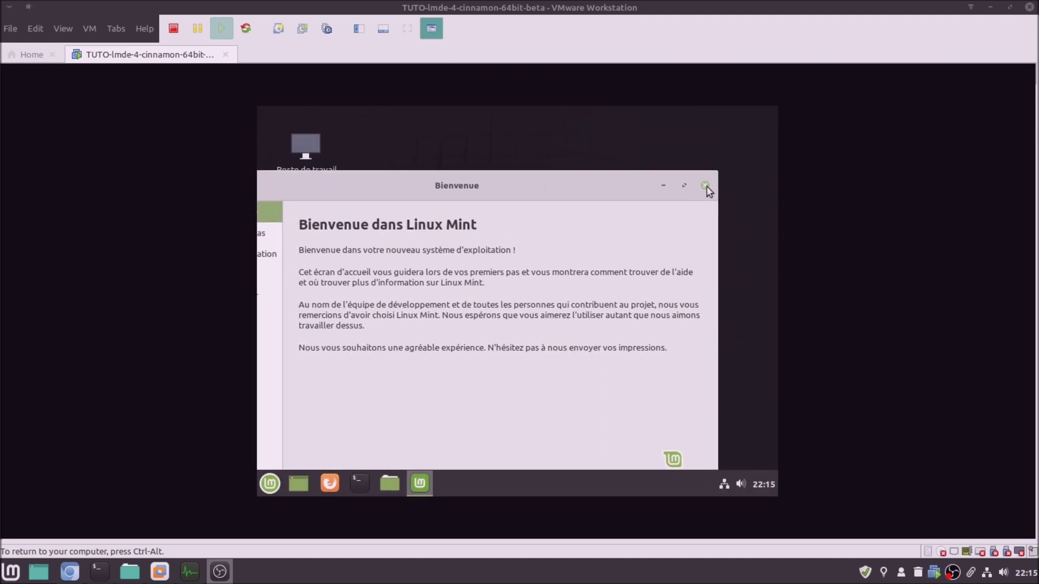
left_click(705, 186)
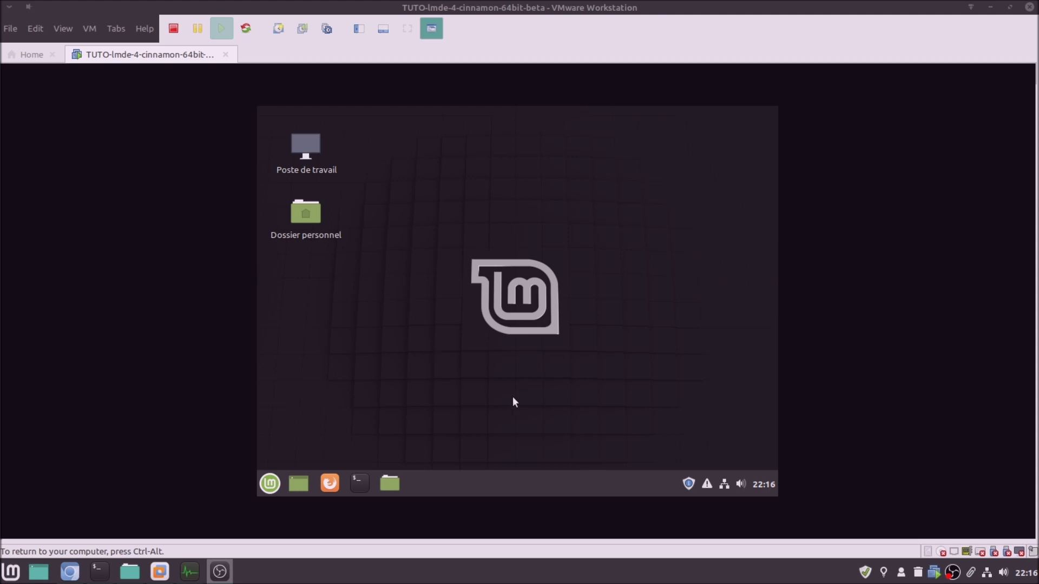
Power off the LMDE 4 guest from the Mint menu's Éteindre option
left_click(275, 484)
left_click(289, 420)
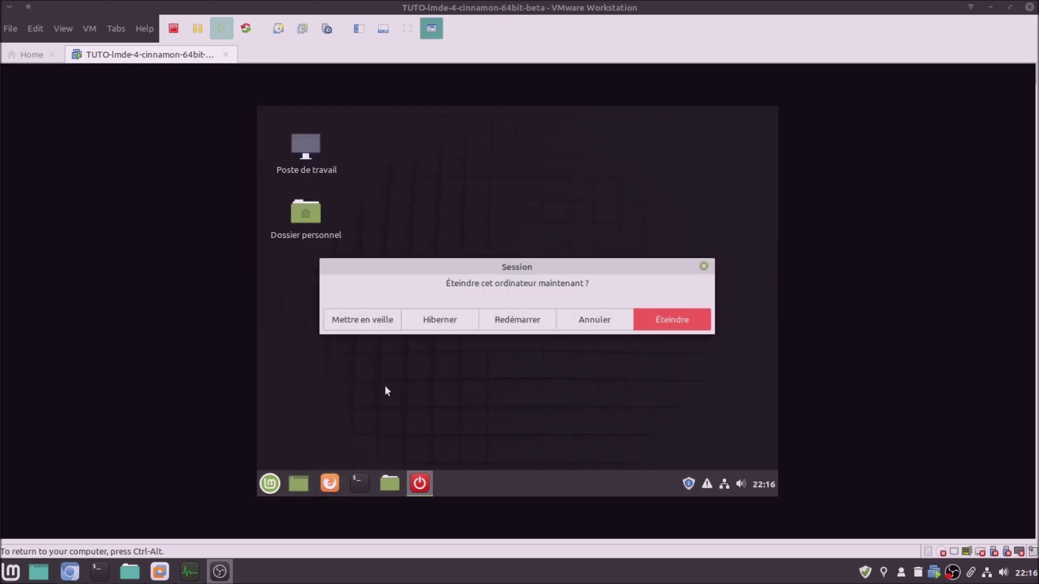
left_click(674, 316)
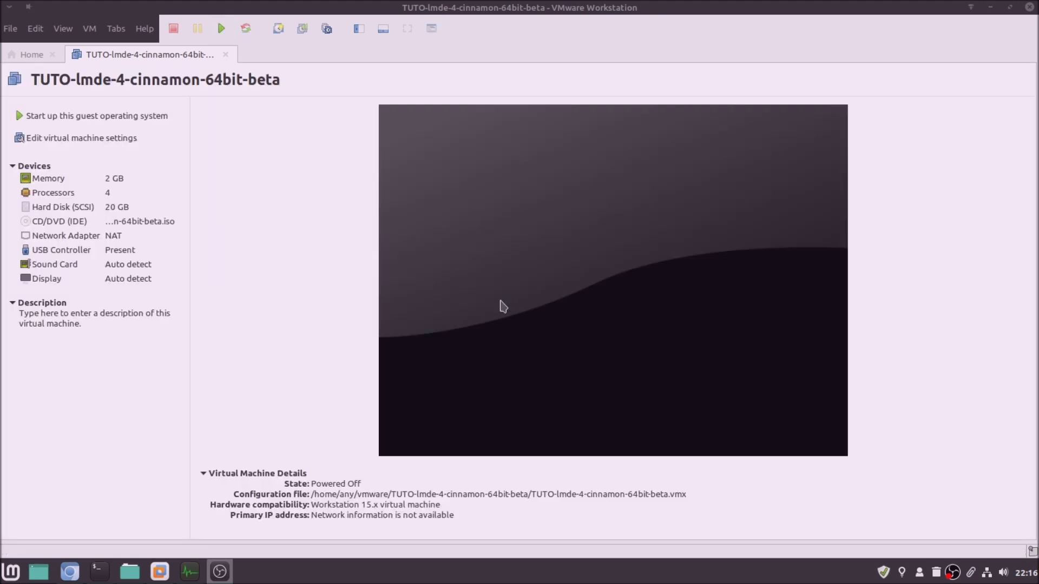
Switch the CD/DVD drive from the ISO image to an auto-detected physical drive
left_click(102, 140)
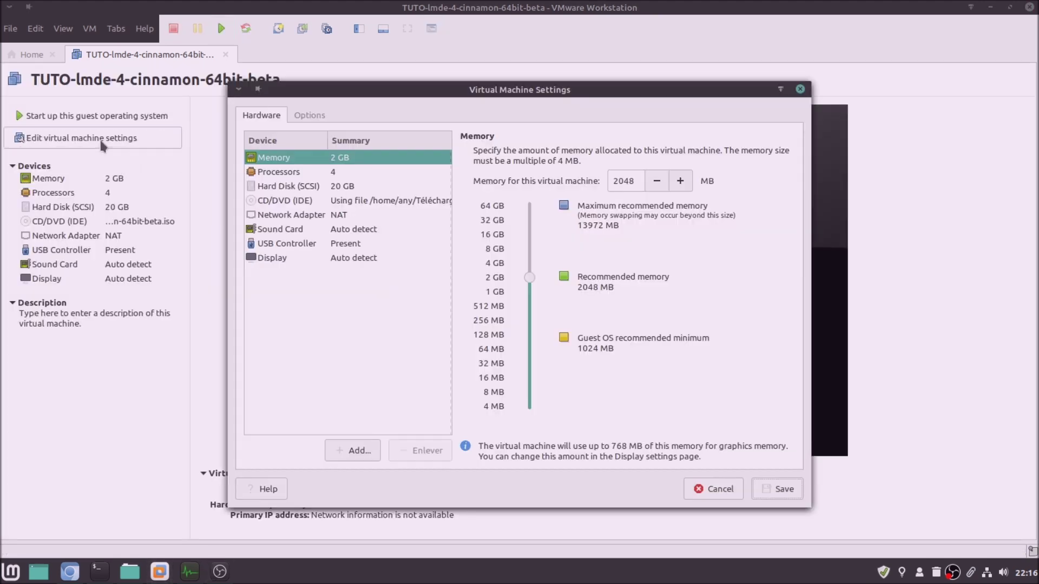
left_click(378, 202)
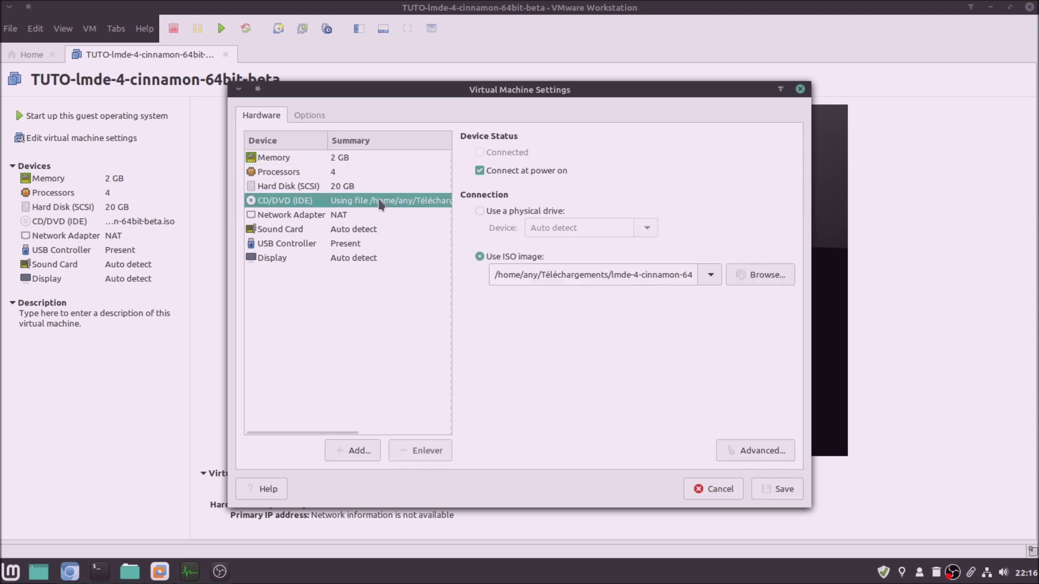
left_click(501, 214)
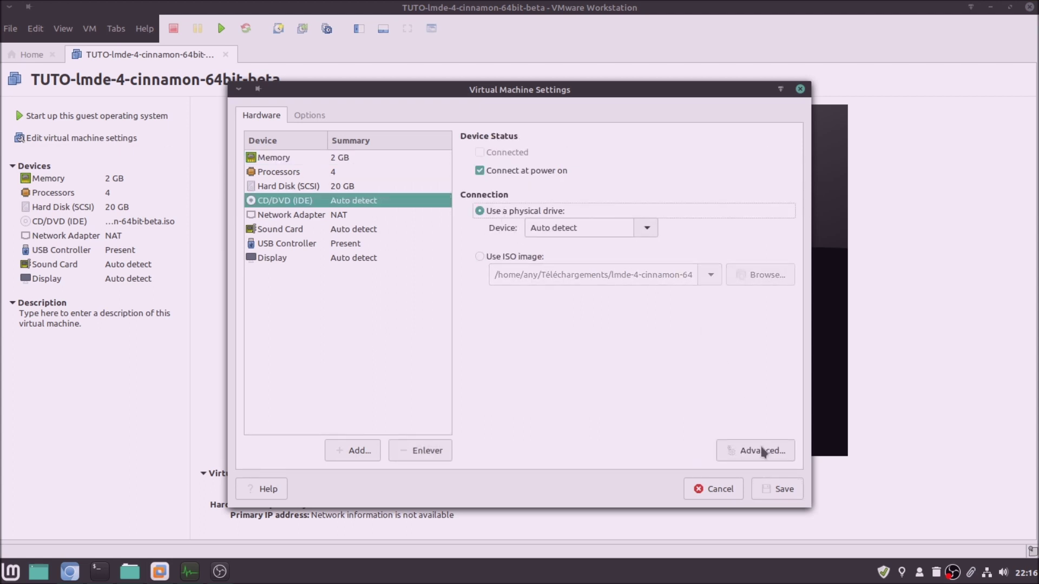
left_click(771, 489)
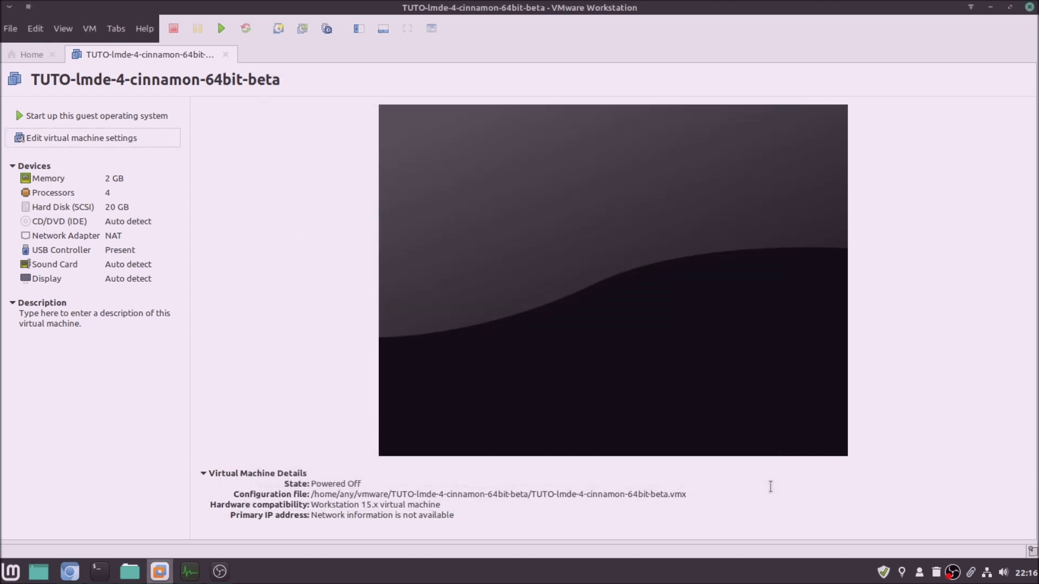
Raise the virtual machine's memory from 2048 MB to 4096 MB
left_click(106, 181)
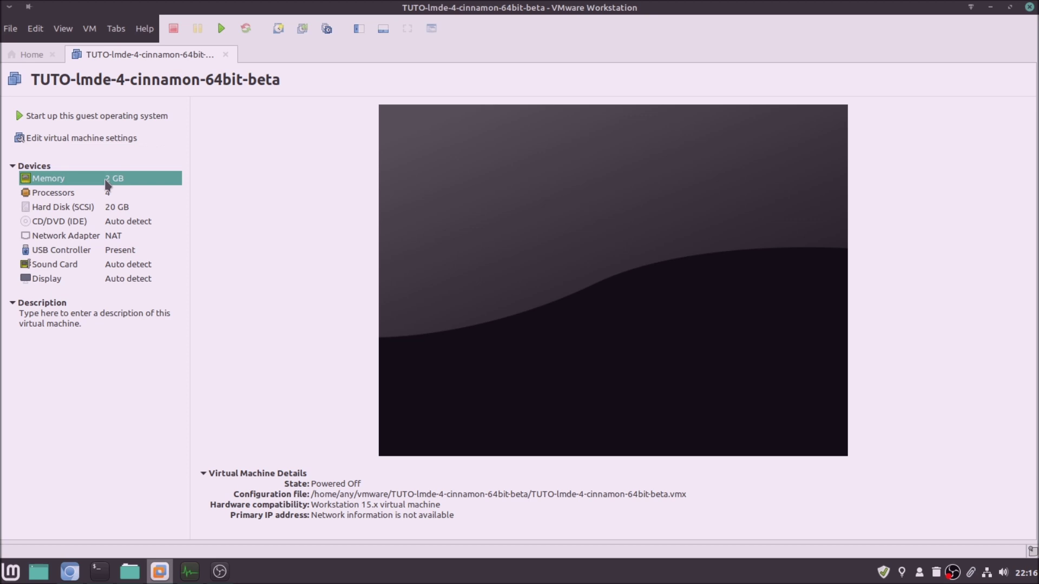
double_click(107, 184)
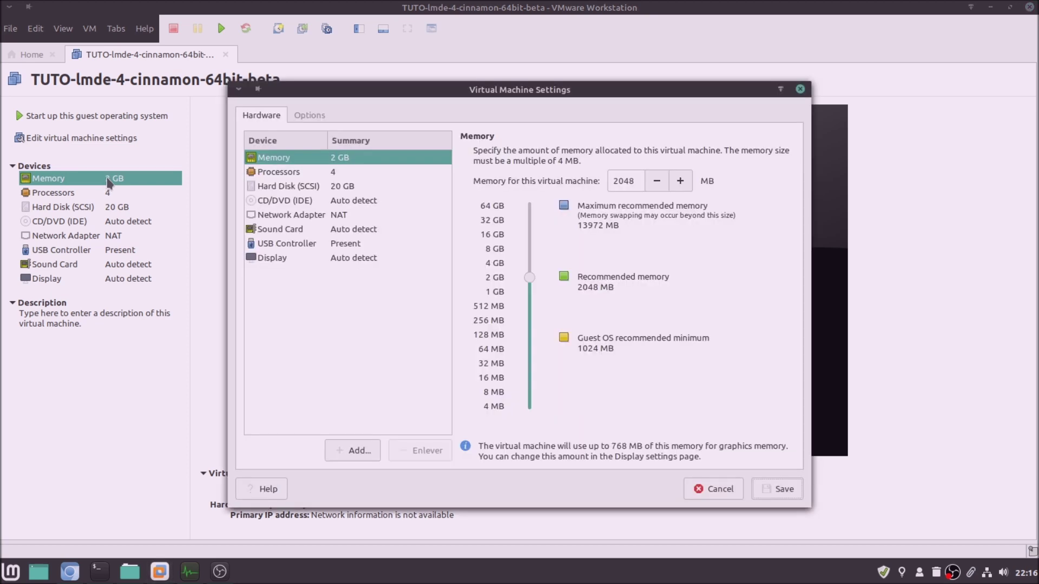
double_click(614, 183)
type("4096")
left_click(771, 490)
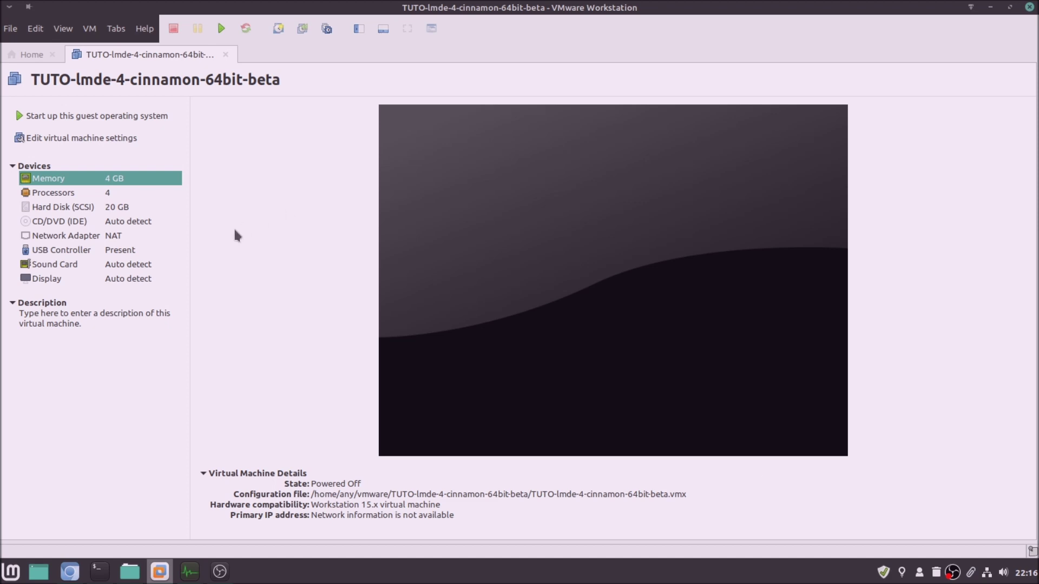
Take a snapshot named 'fresh-install' of the powered-off VM, then start it up again
left_click(278, 29)
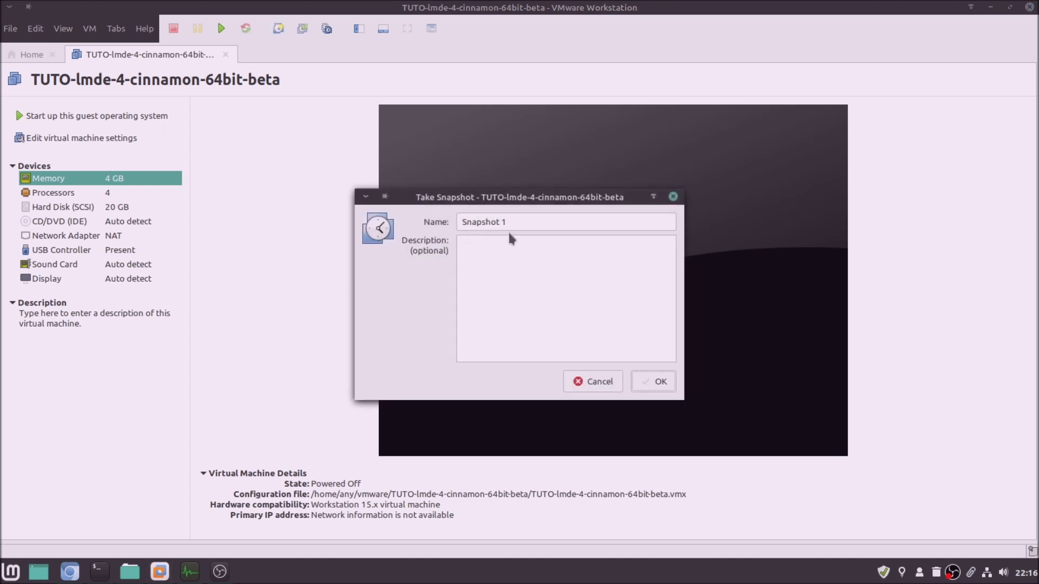
type("fresh-install")
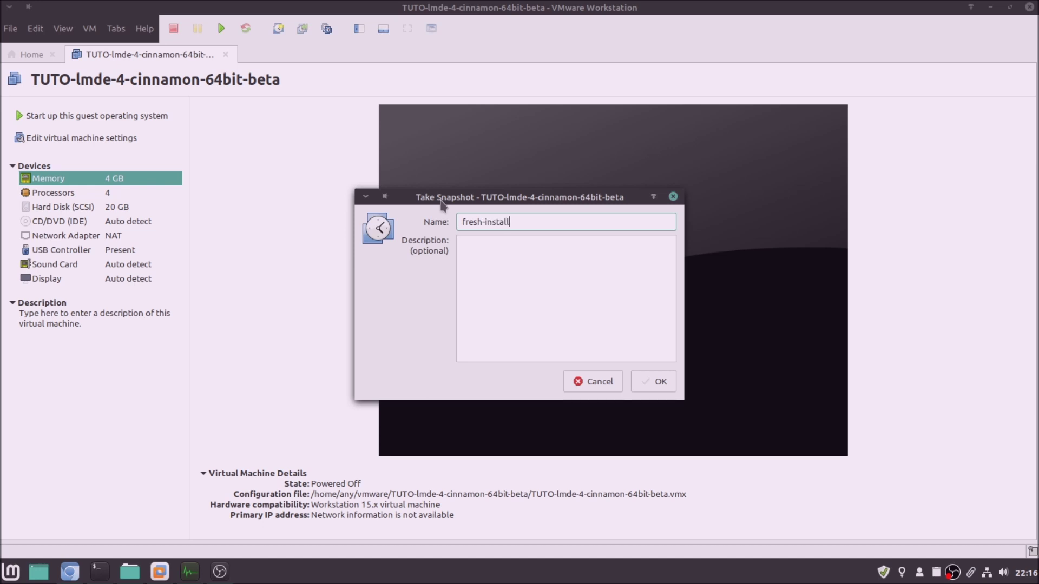
key("Return")
left_click(151, 115)
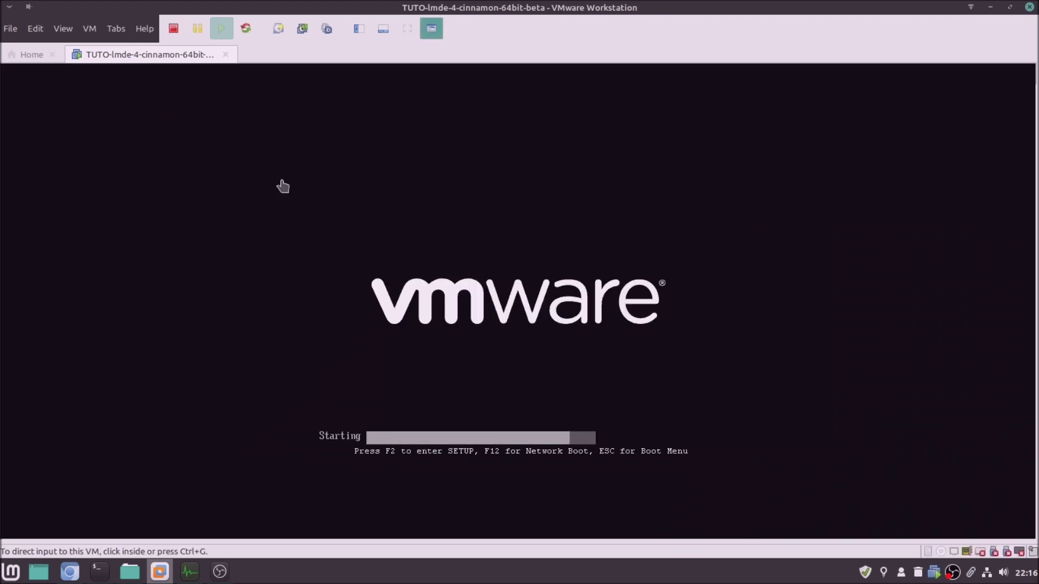
Boot the default LMDE 4 Debbie entry, log in with the password, and open a terminal with Ctrl+Alt+T
left_click(283, 187)
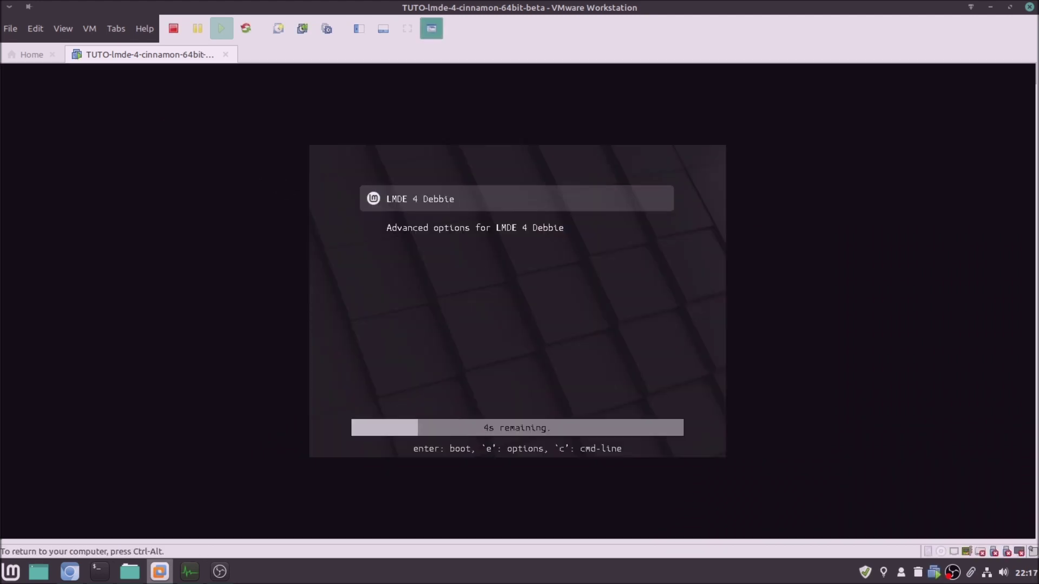
key("Return")
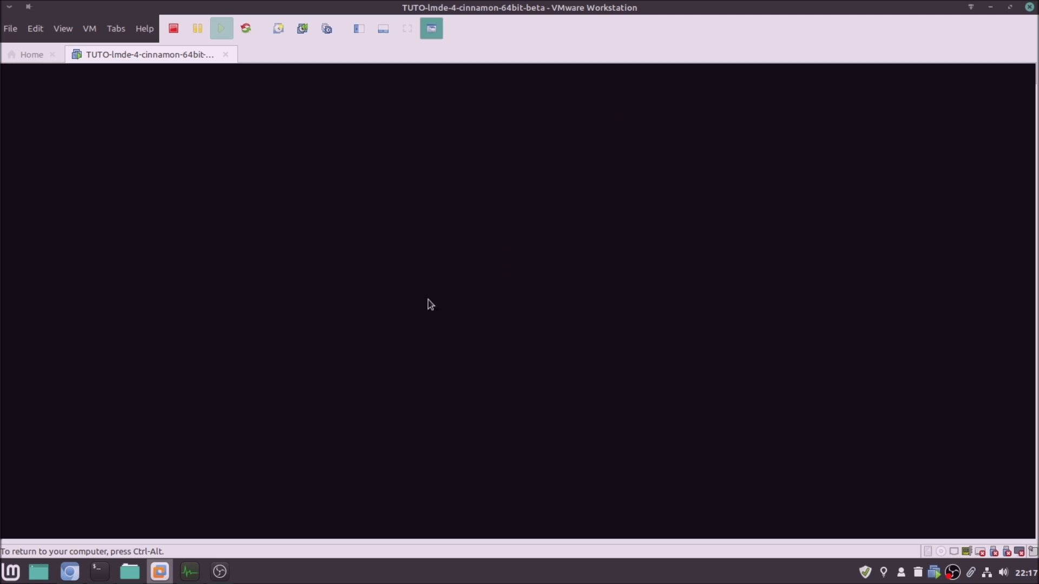
type("******")
key("Return")
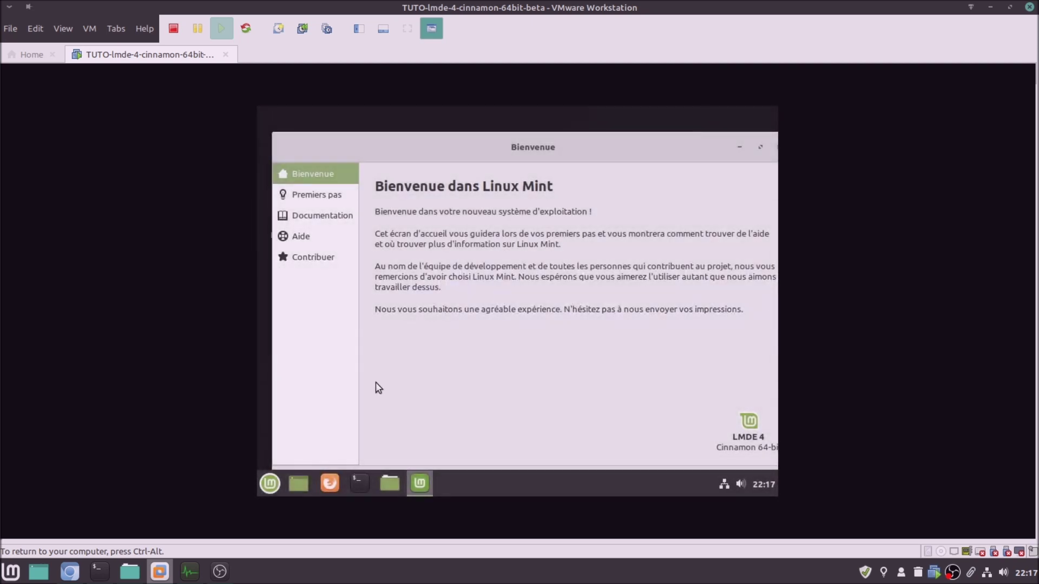
key("ctrl+alt+t")
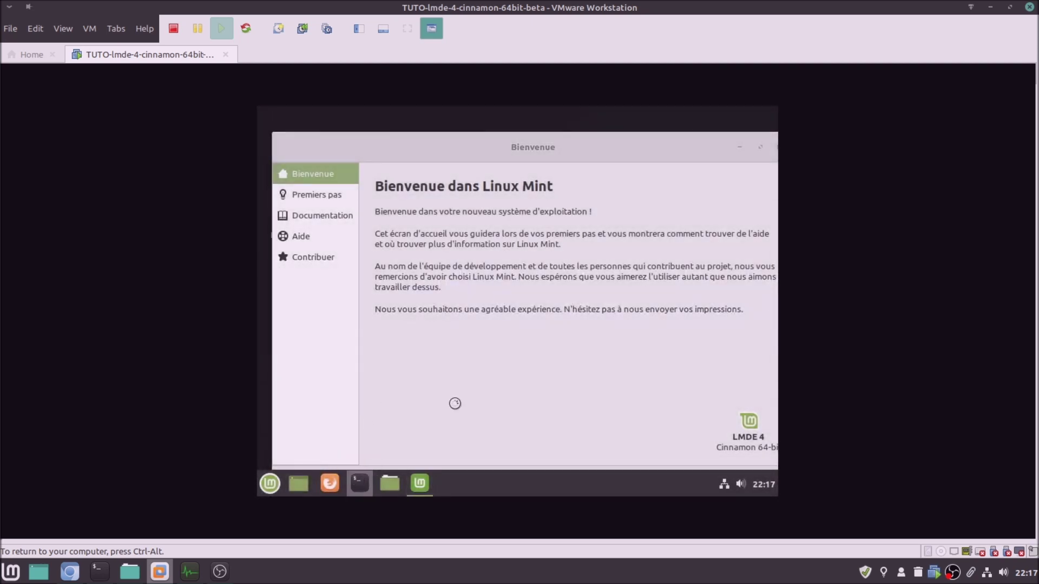
Run sudo apt install open-vm-tools-desktop, enter the sudo password, and answer o to download the packages
type("sudo apt in")
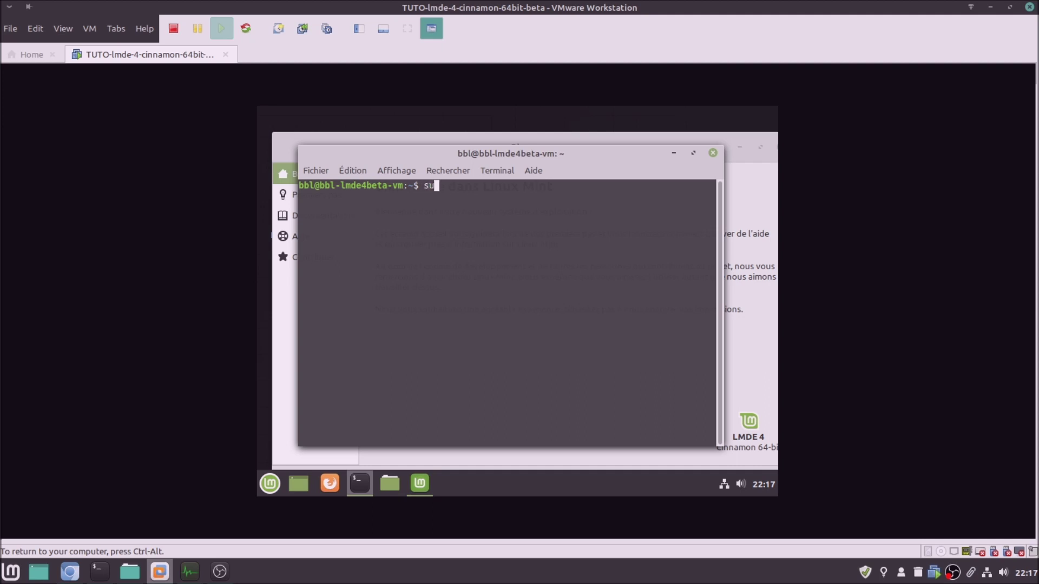
type("stall op")
key("BackSpace")
key("BackSpace")
type("open")
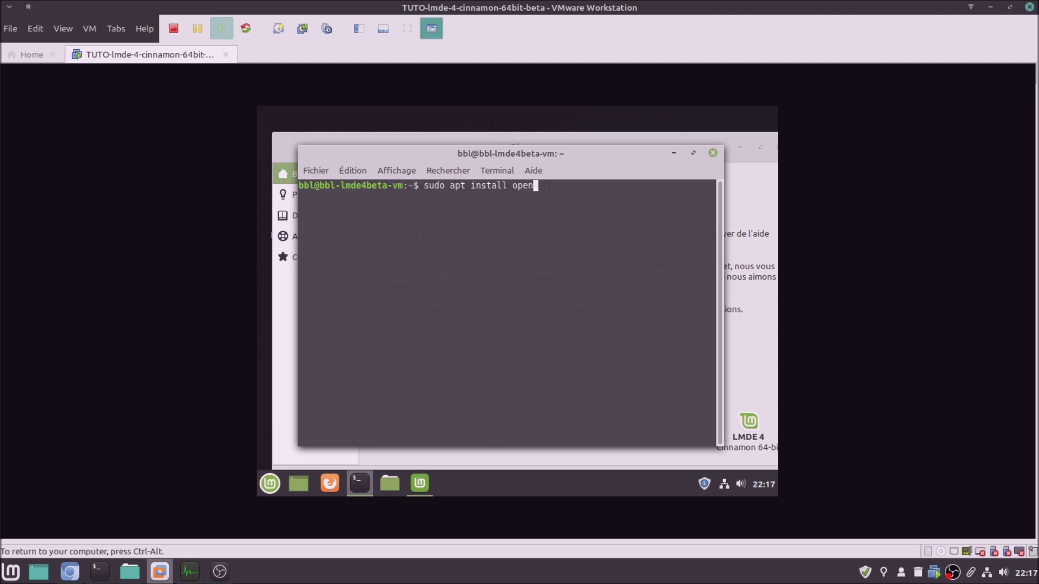
type("-vm-tools-desktop")
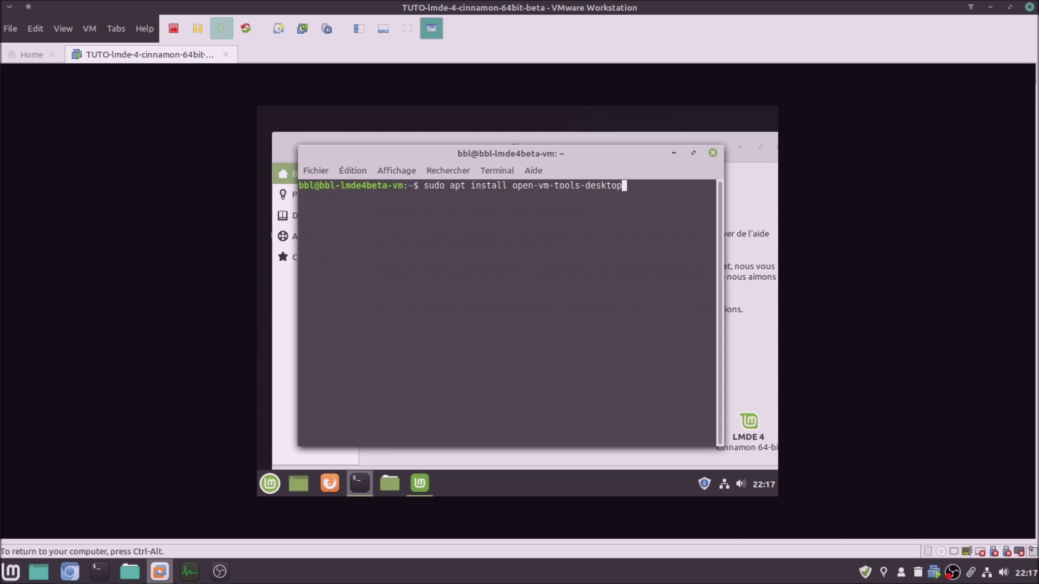
key("Return")
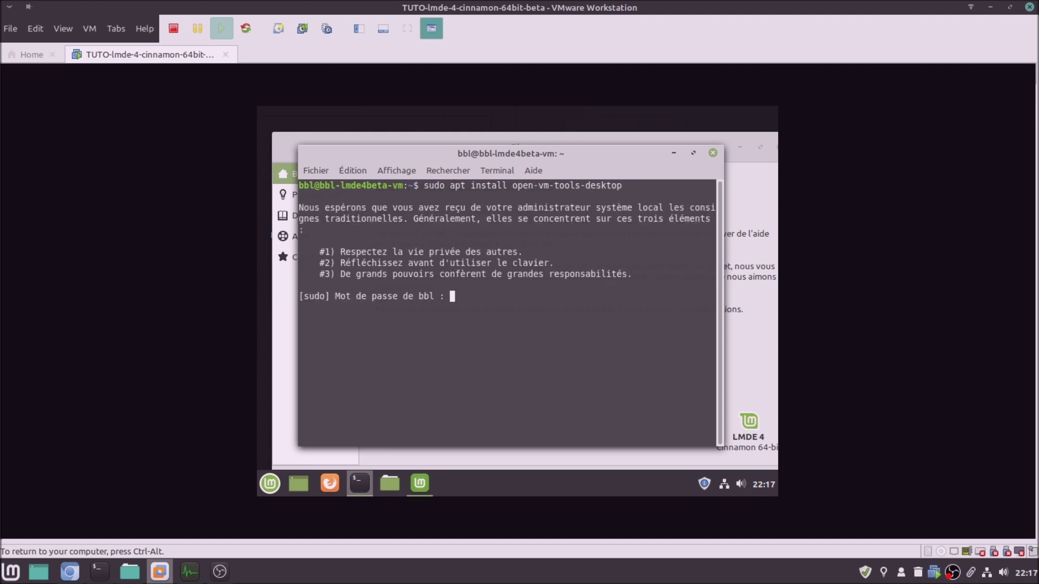
type("*****")
key("Return")
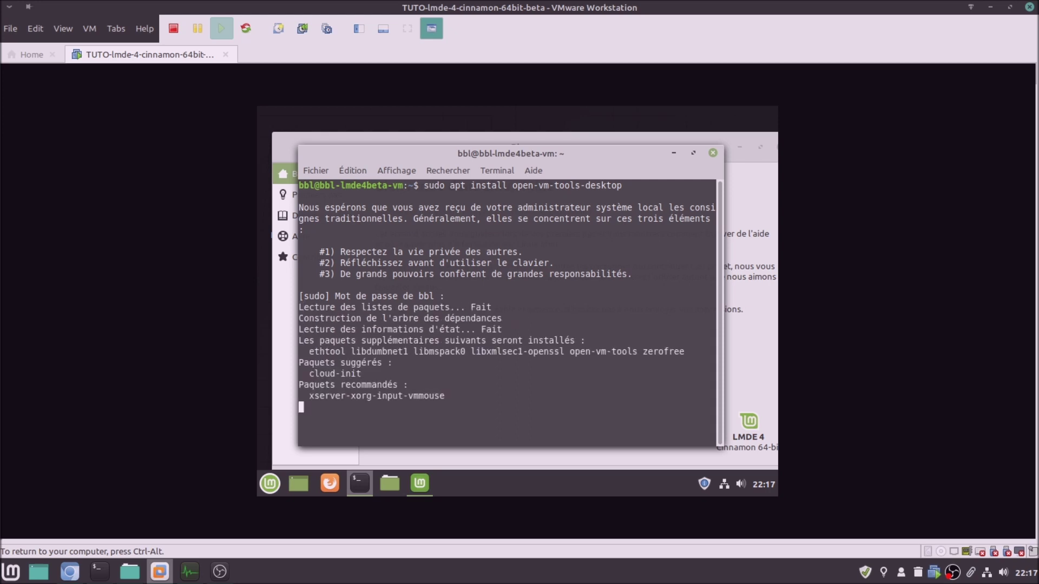
type("o")
key("Return")
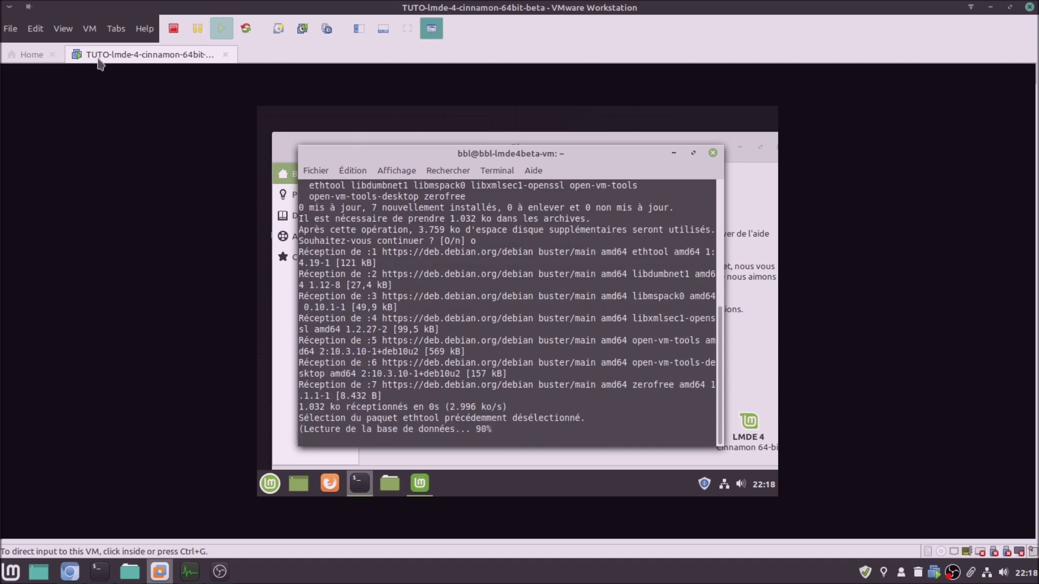
left_click(31, 57)
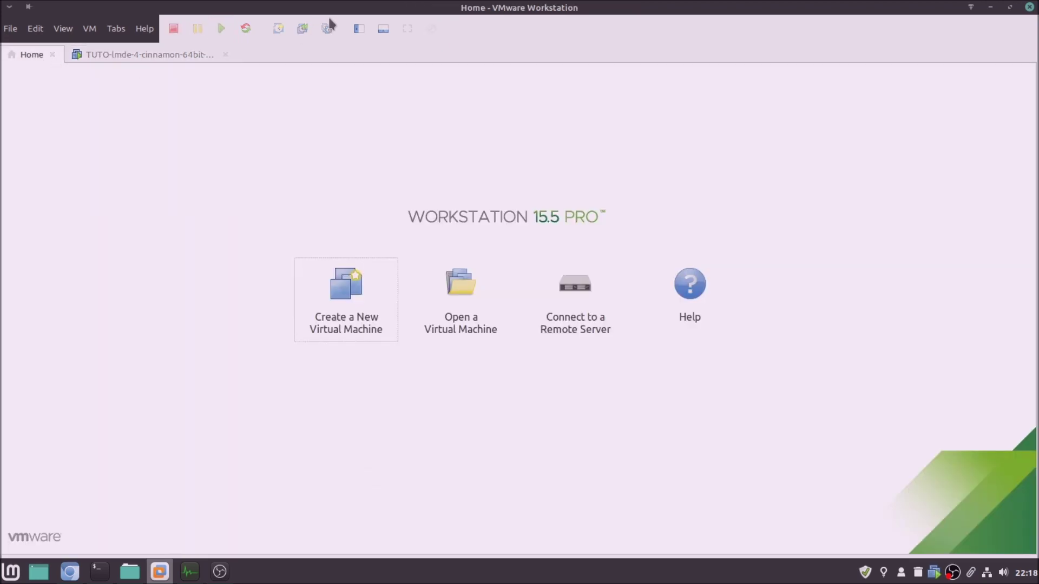
Power on 'Clone of linuxmint-19.3-cinnamon-64bit' from the Library, then return to the LMDE 4 tab
left_click(360, 29)
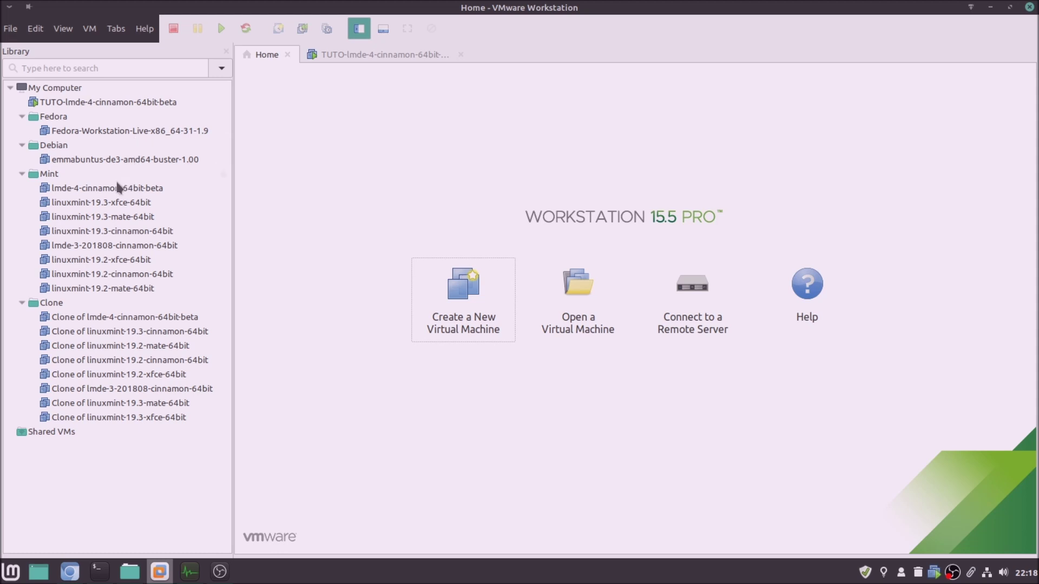
left_click(111, 333)
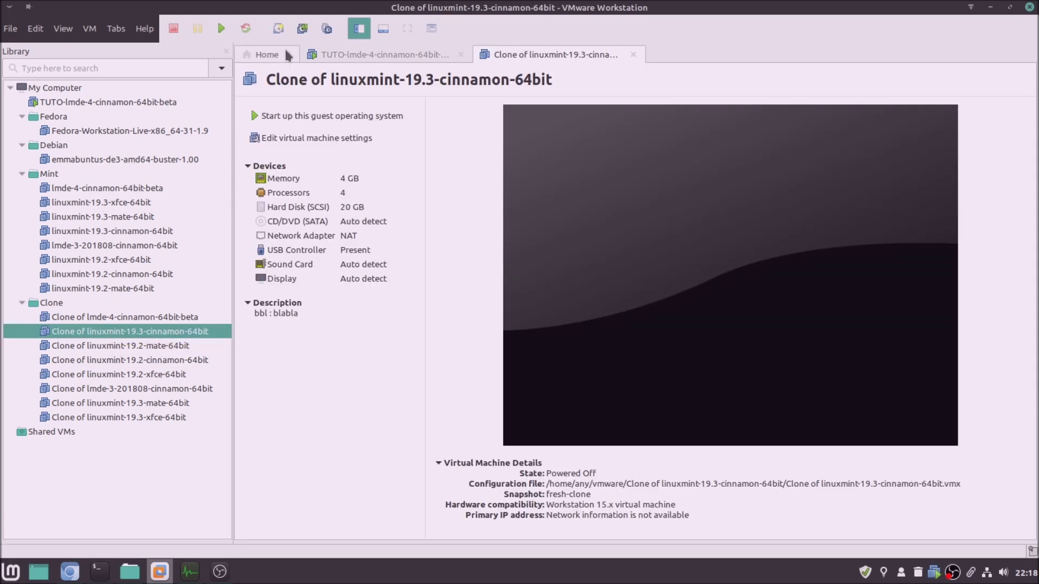
left_click(222, 31)
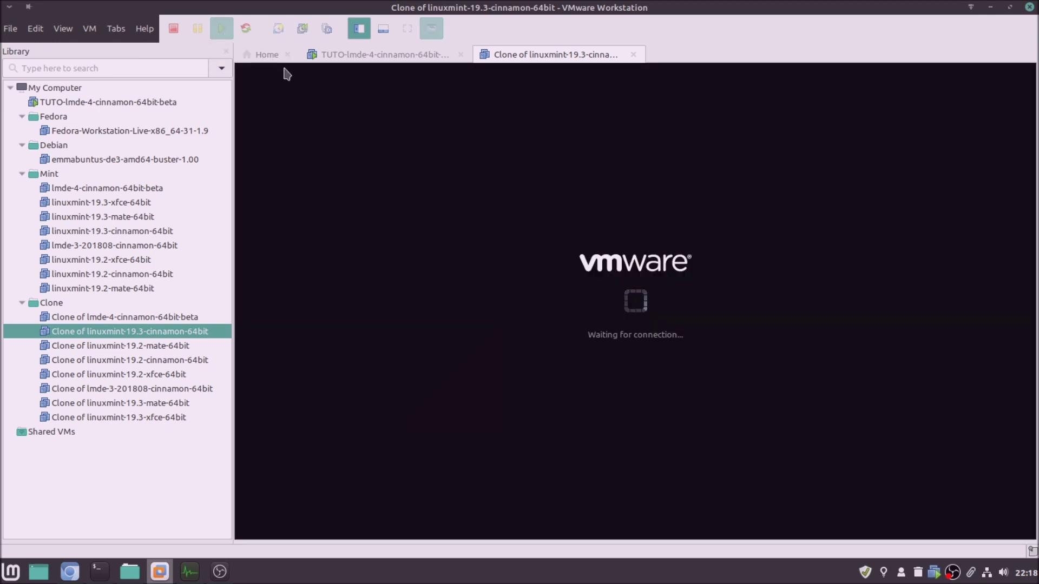
left_click(288, 55)
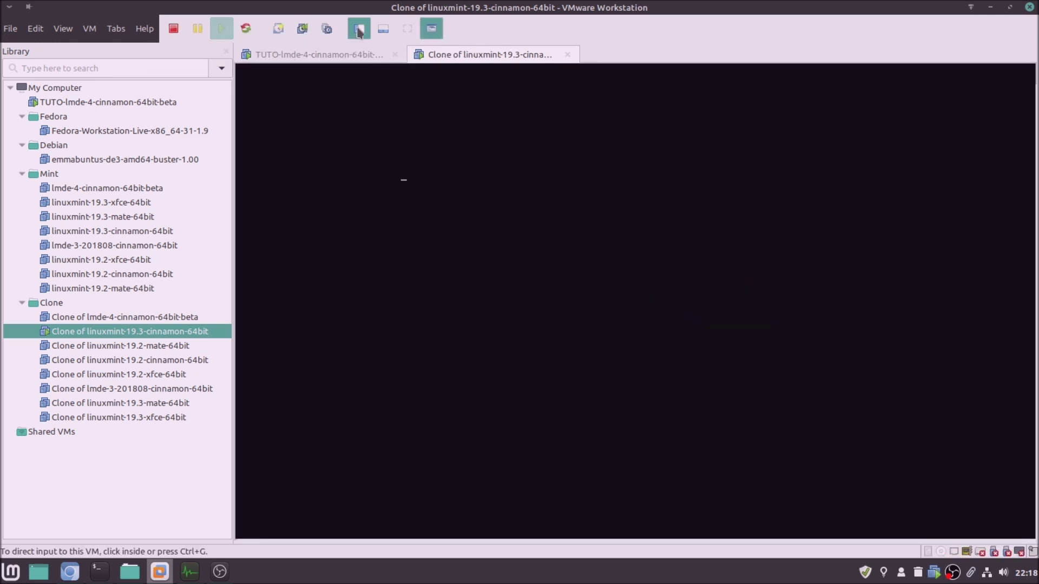
key("F9")
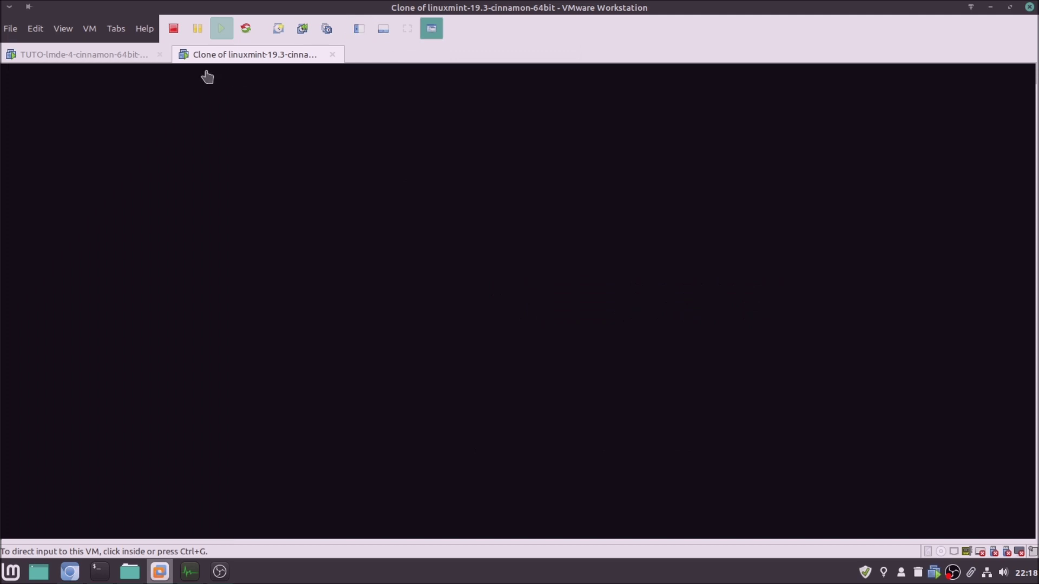
left_click(131, 55)
left_click(362, 193)
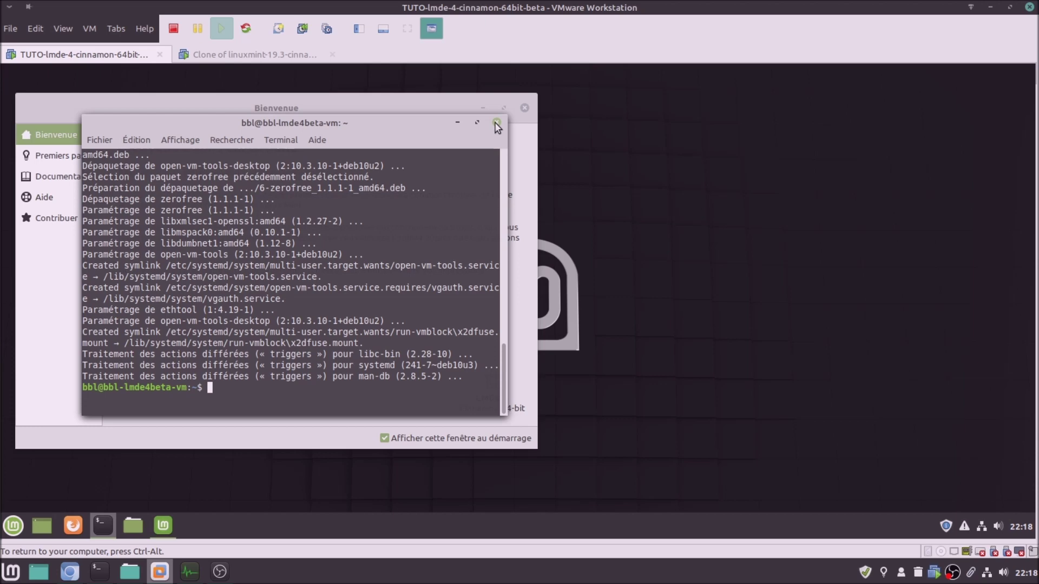
Close the terminal and welcome window, shut down LMDE 4 via Éteindre, and view its summary page
left_click(497, 125)
left_click(523, 108)
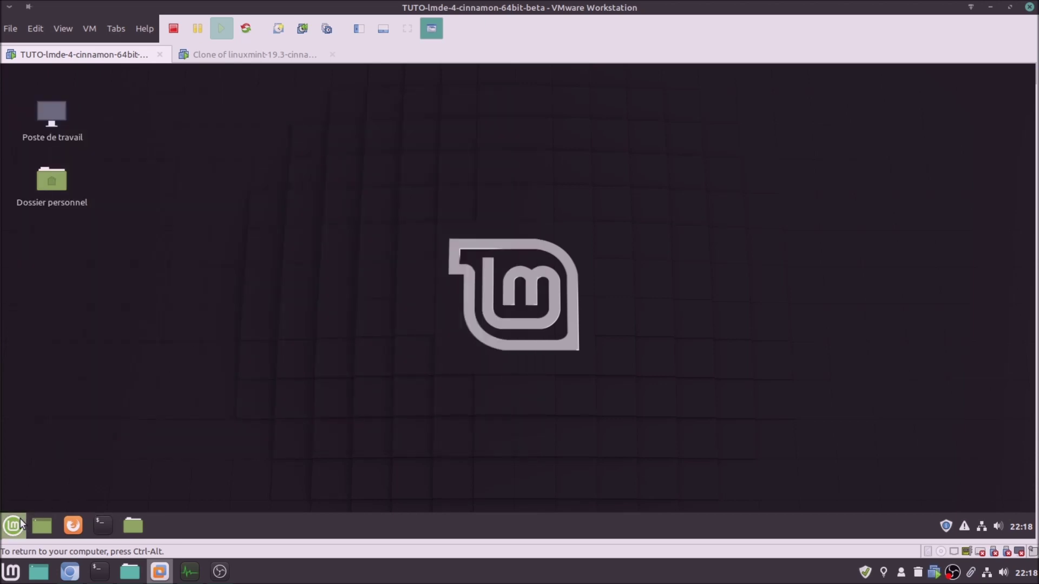
left_click(21, 522)
left_click(28, 463)
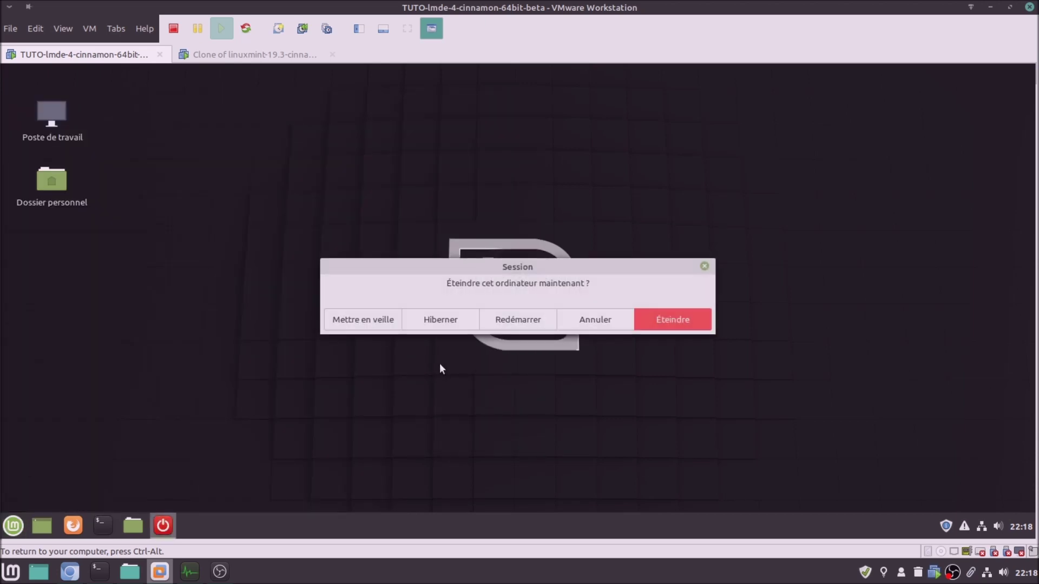
left_click(684, 325)
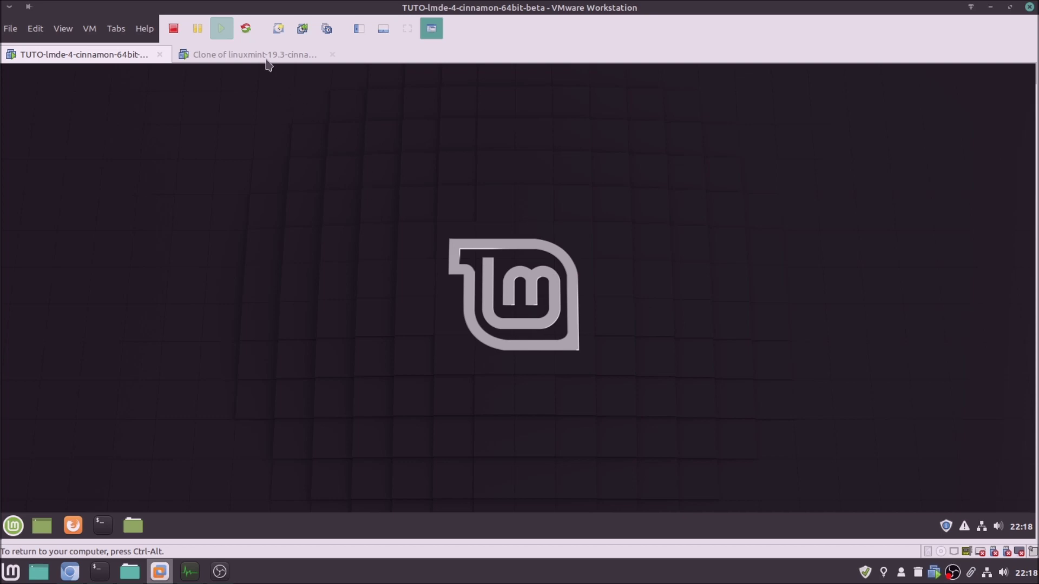
left_click(266, 59)
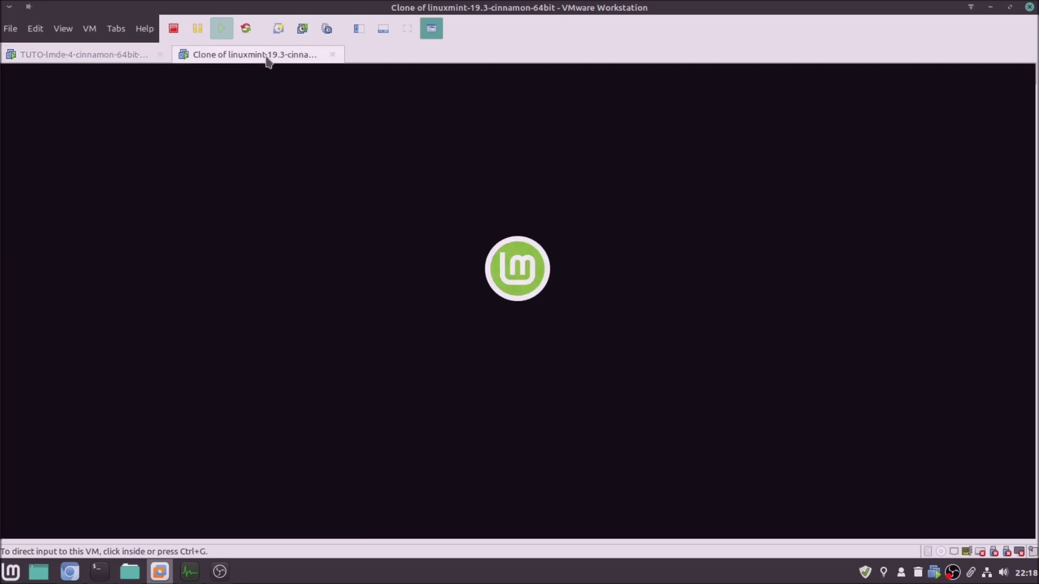
left_click(111, 58)
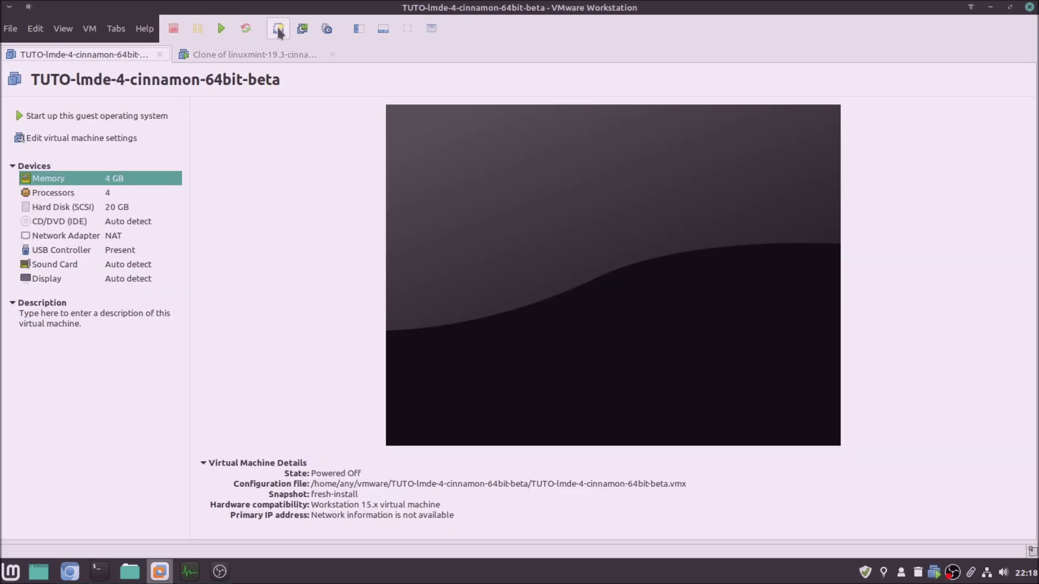
Take a snapshot named 'open-vm-tools-desktop' of the LMDE 4 machine and power it on again
left_click(278, 28)
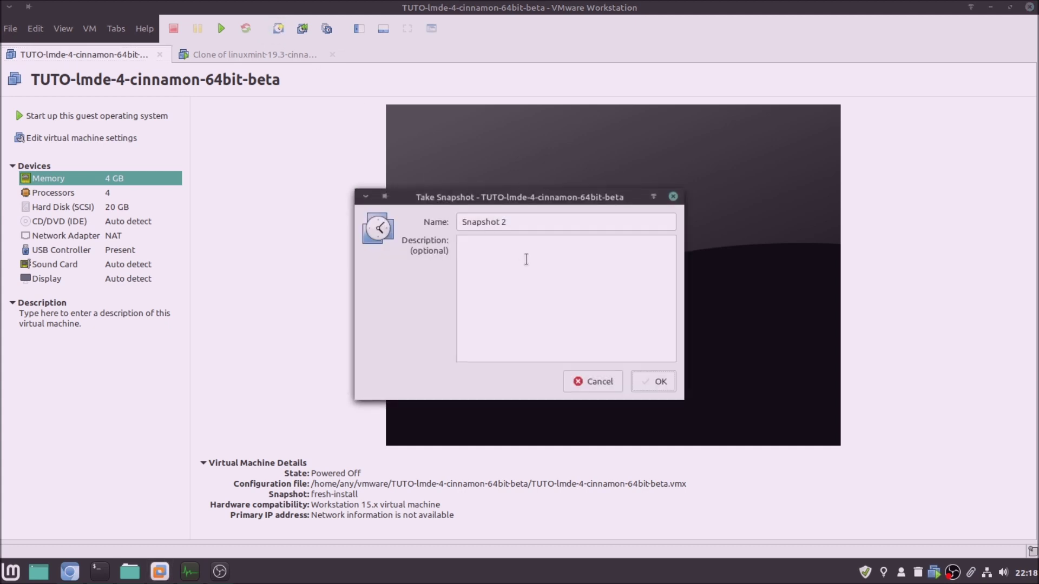
triple_click(519, 219)
type("o")
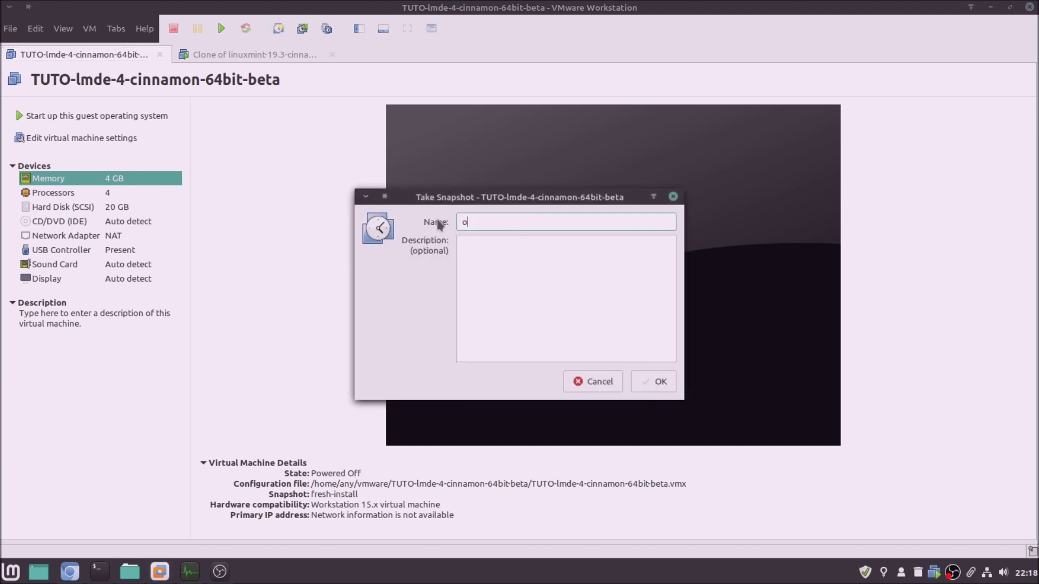
type("pen-vm-tools-desktop")
left_click(669, 390)
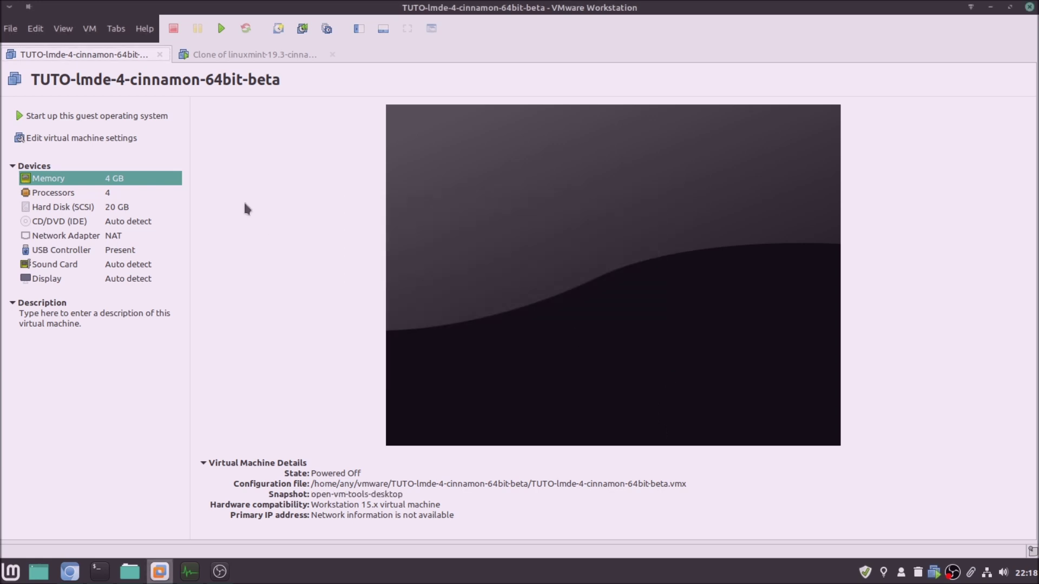
left_click(156, 120)
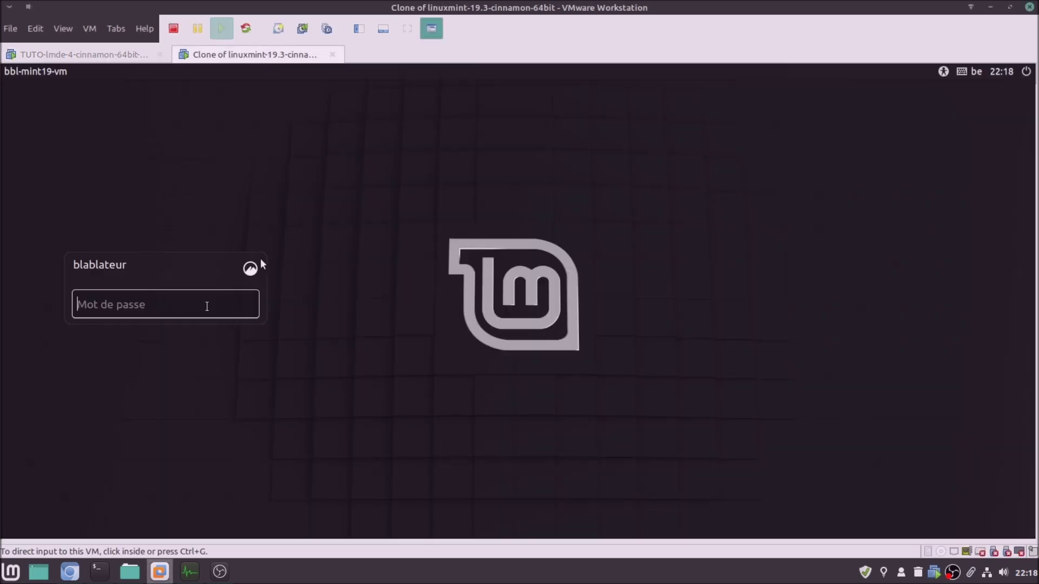
Log in to the Mint 19.3 clone with its password, then switch back to the LMDE 4 tab
left_click(206, 306)
type("******")
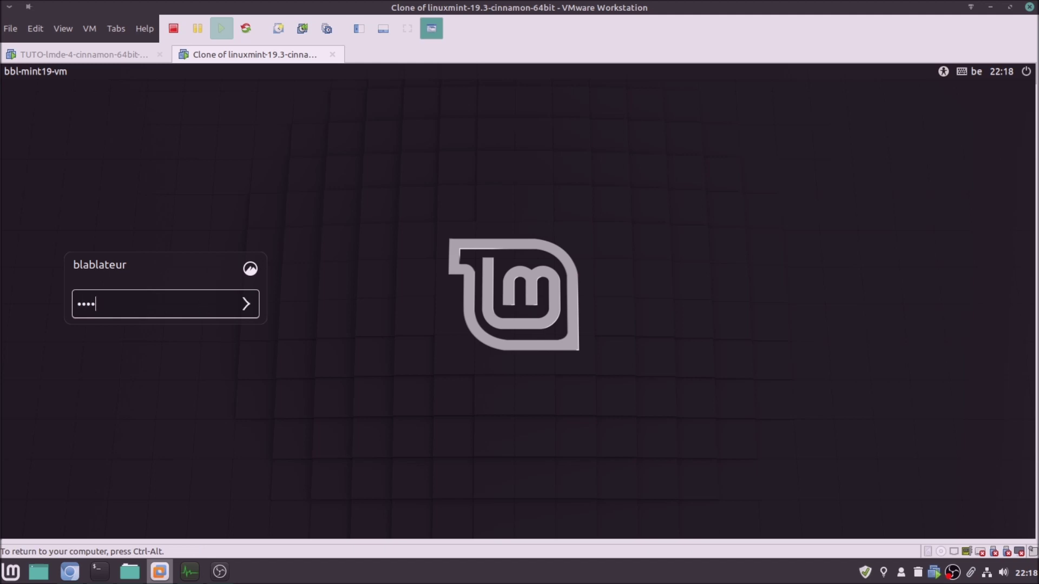
key("Return")
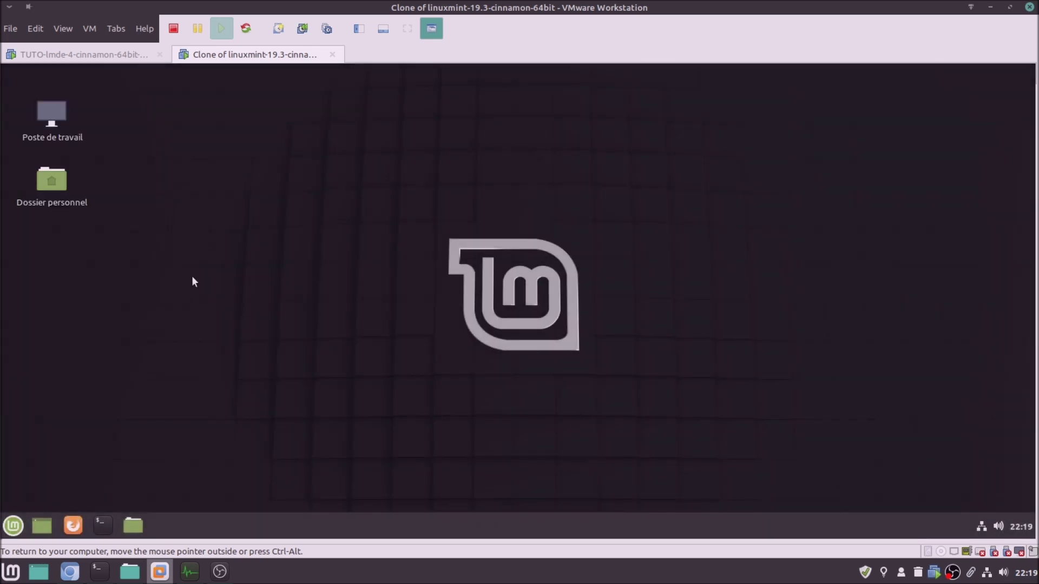
left_click(108, 56)
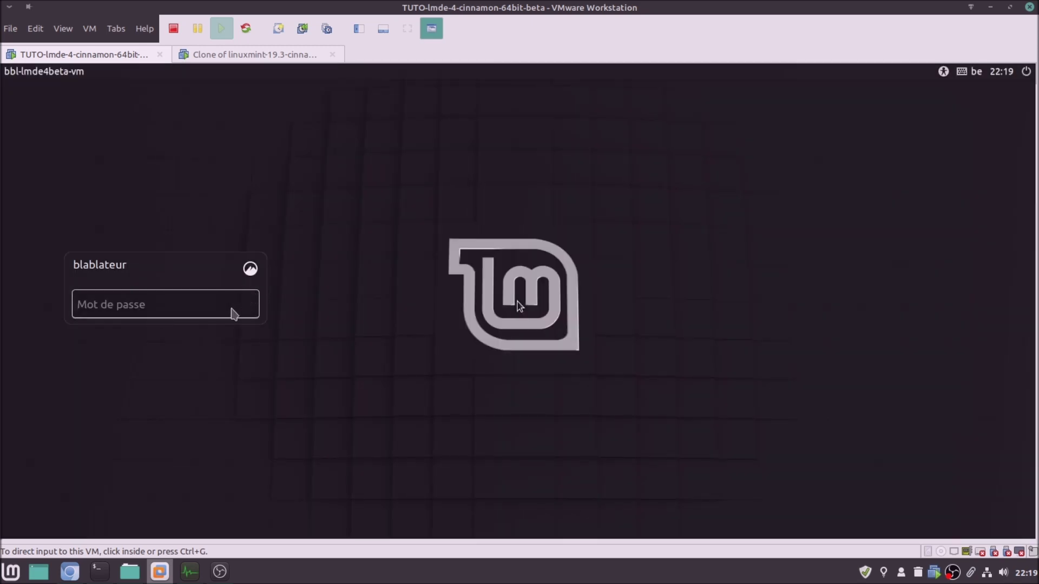
Log in to LMDE 4, browse the Premiers pas and Bienvenue welcome pages, then switch to the clone
left_click(232, 309)
type("p•••••")
key("Return")
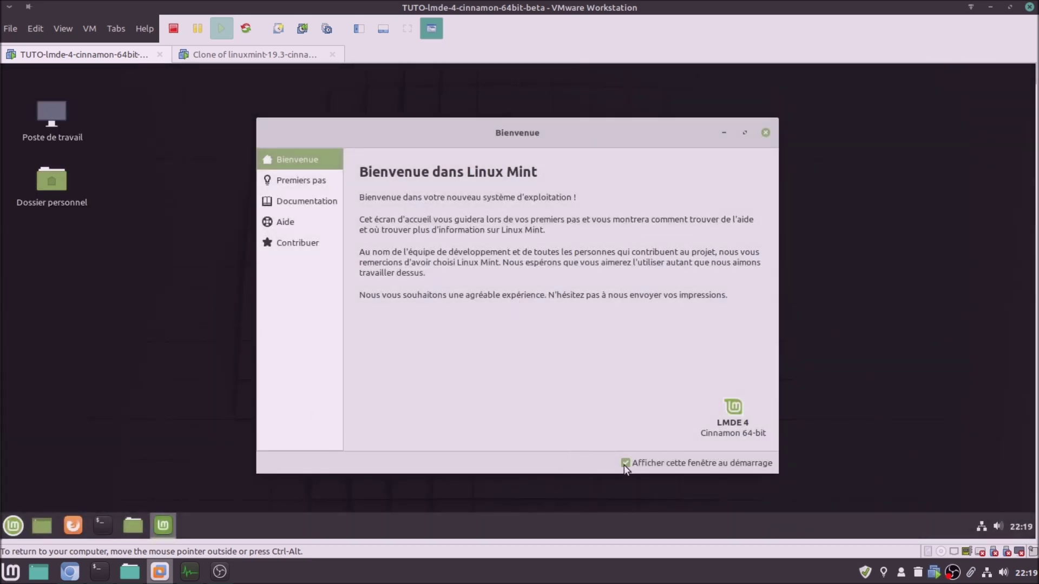
left_click(309, 182)
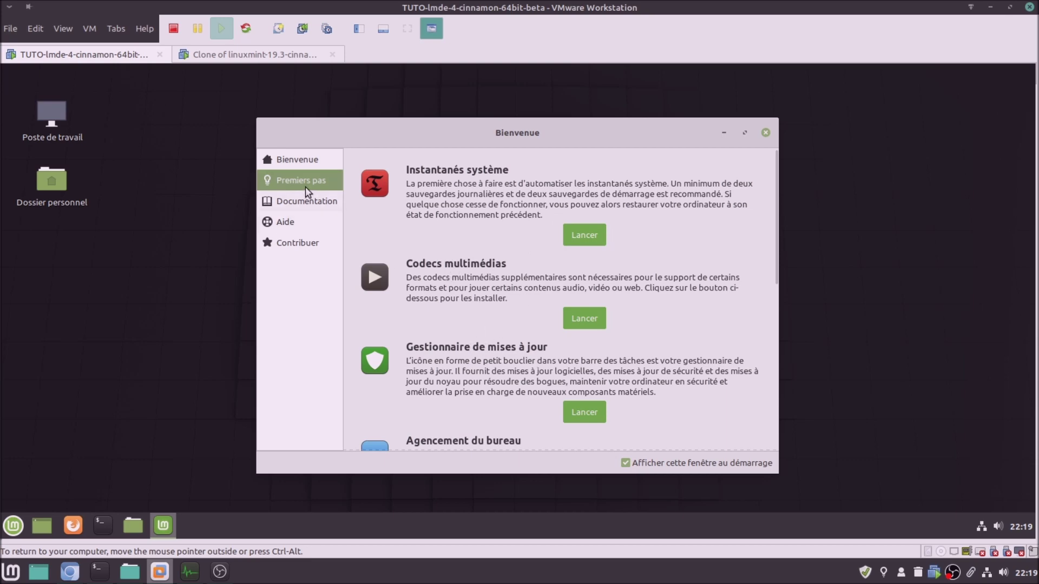
left_click(302, 161)
left_click(275, 55)
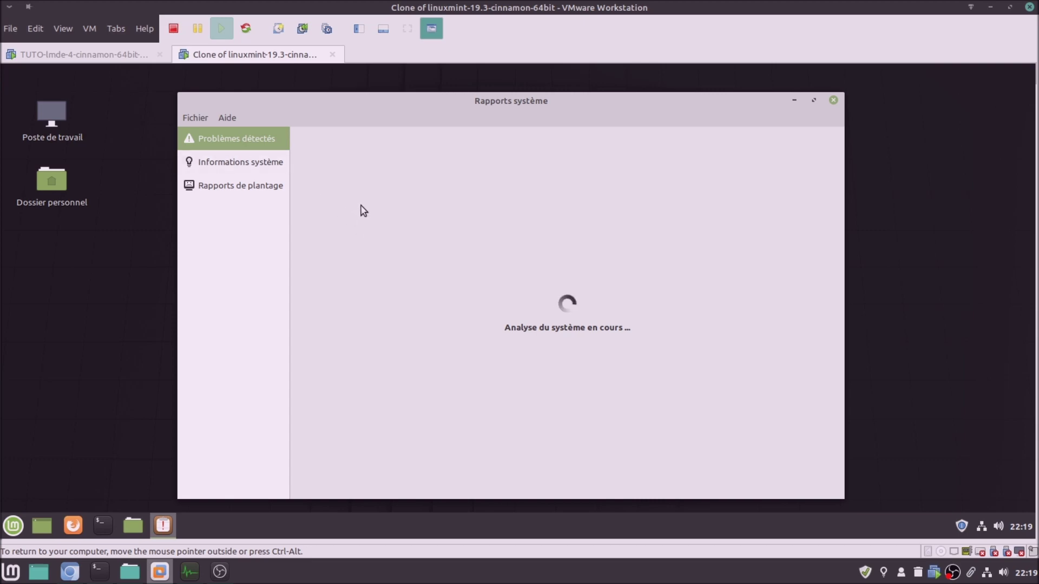
On the Mint clone, ignore the restore-utility problem report and acknowledge the root password notice
left_click(67, 56)
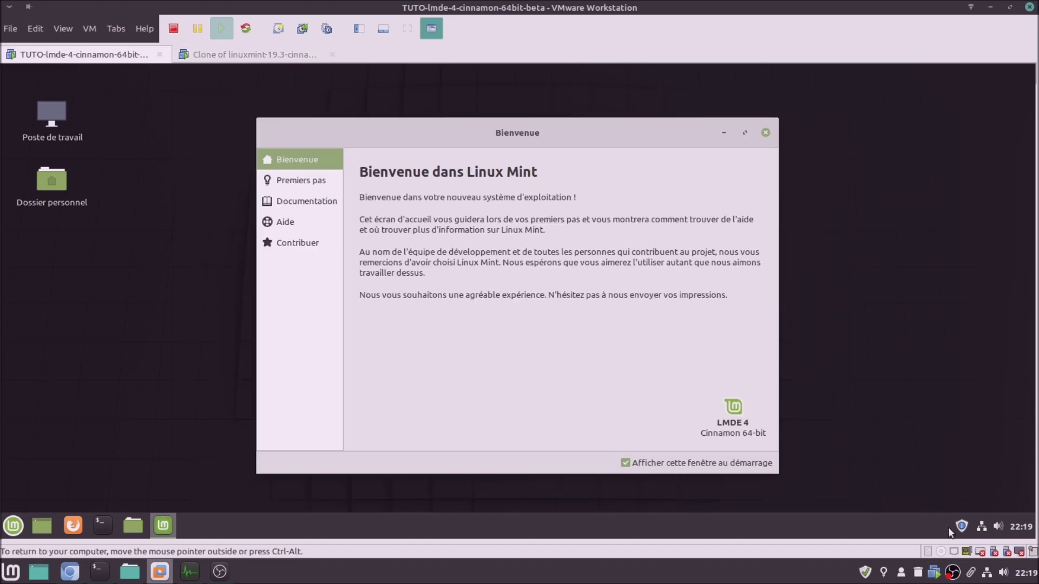
left_click(263, 56)
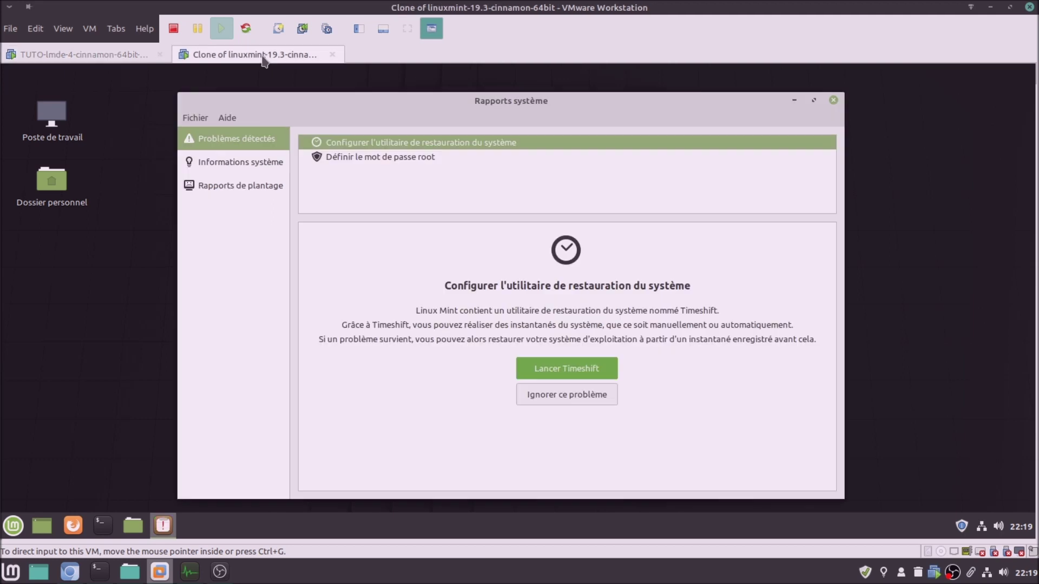
left_click(571, 402)
left_click(552, 348)
left_click(385, 141)
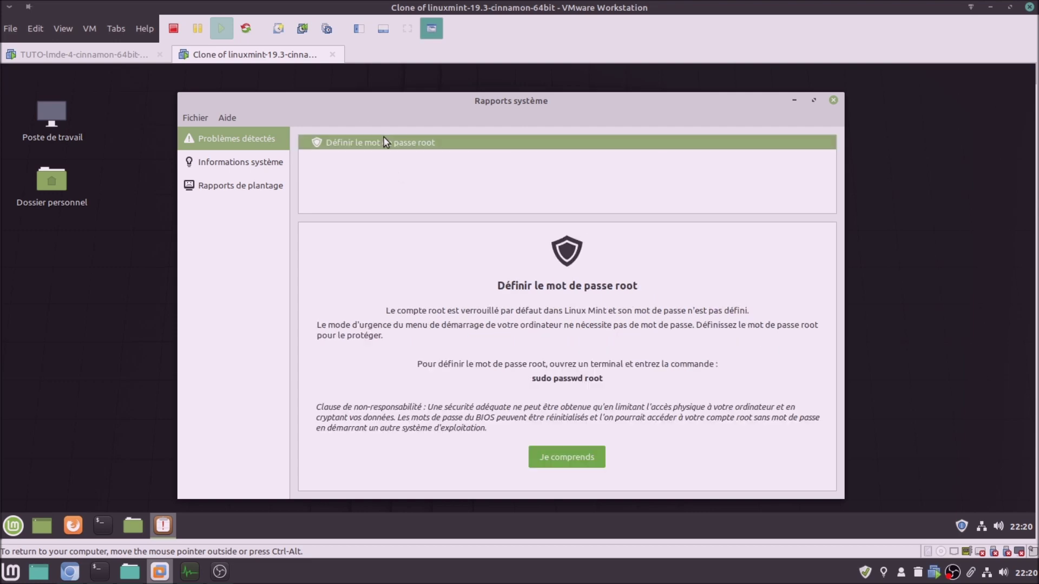
left_click(560, 453)
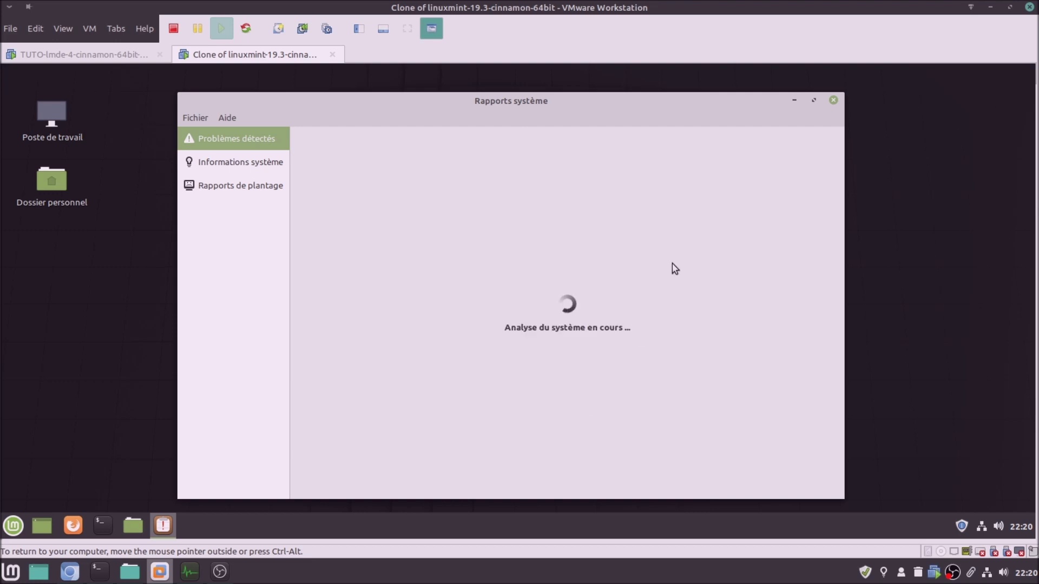
Close the Mint clone's System Reports and launch Update Manager, confirming its welcome page
left_click(130, 56)
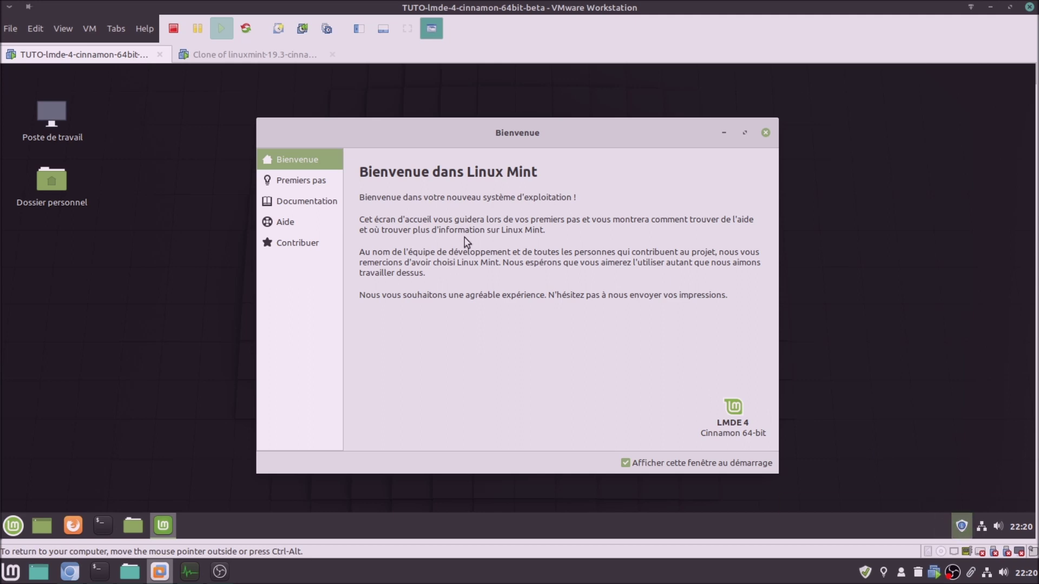
left_click(256, 56)
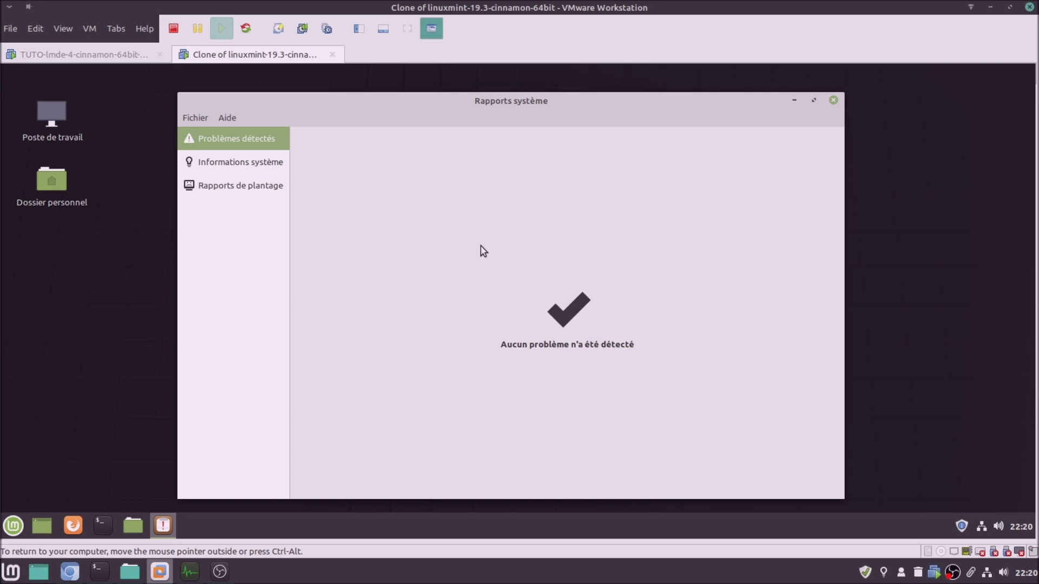
left_click(833, 101)
left_click(961, 526)
left_click(538, 456)
On LMDE 4, ignore the Timeshift setup warning and confirm
left_click(108, 61)
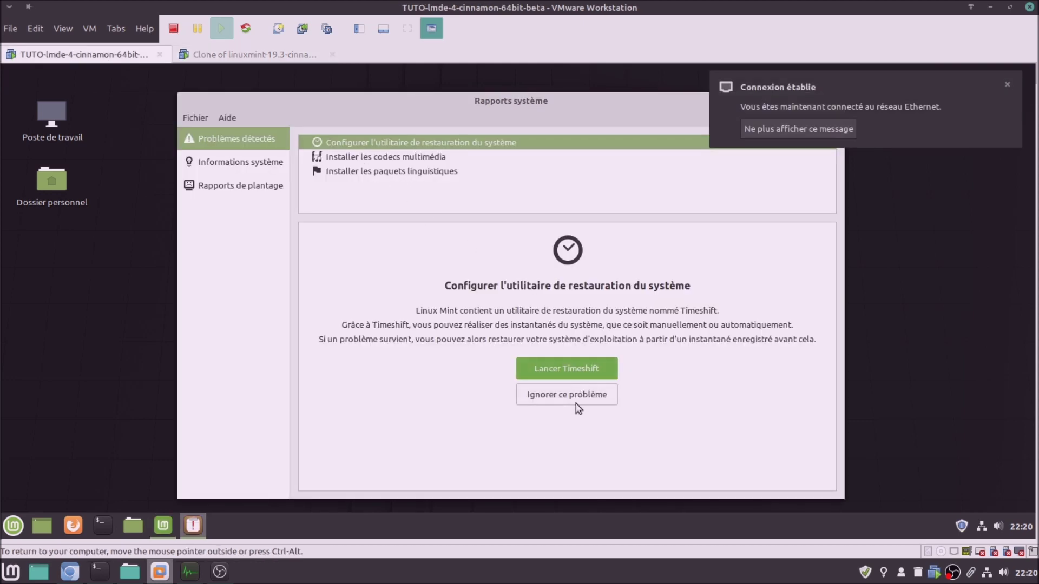
left_click(569, 397)
left_click(552, 351)
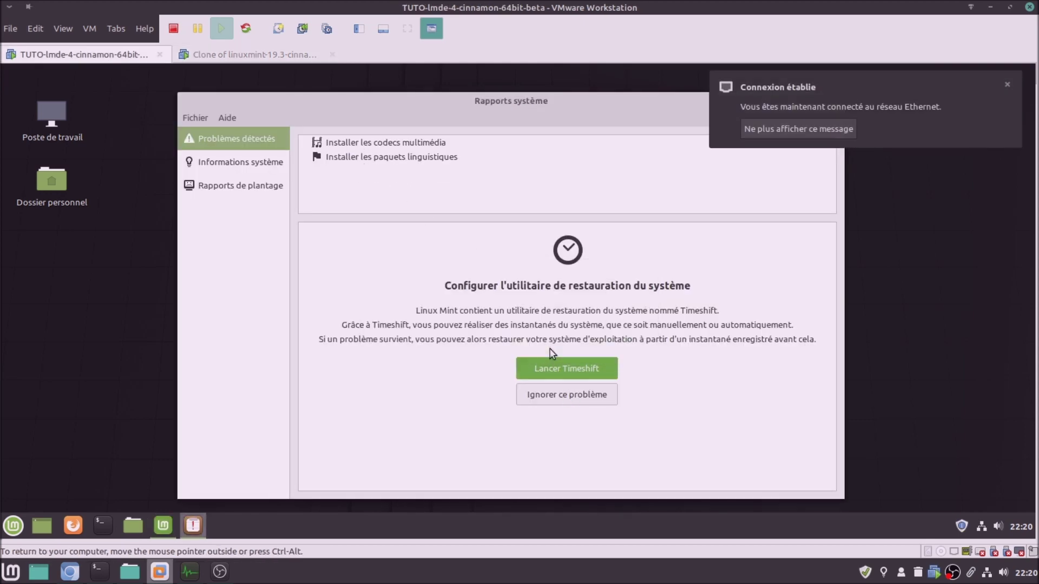
On LMDE 4, start installing the multimedia codecs and show the cache update's download details
left_click(371, 144)
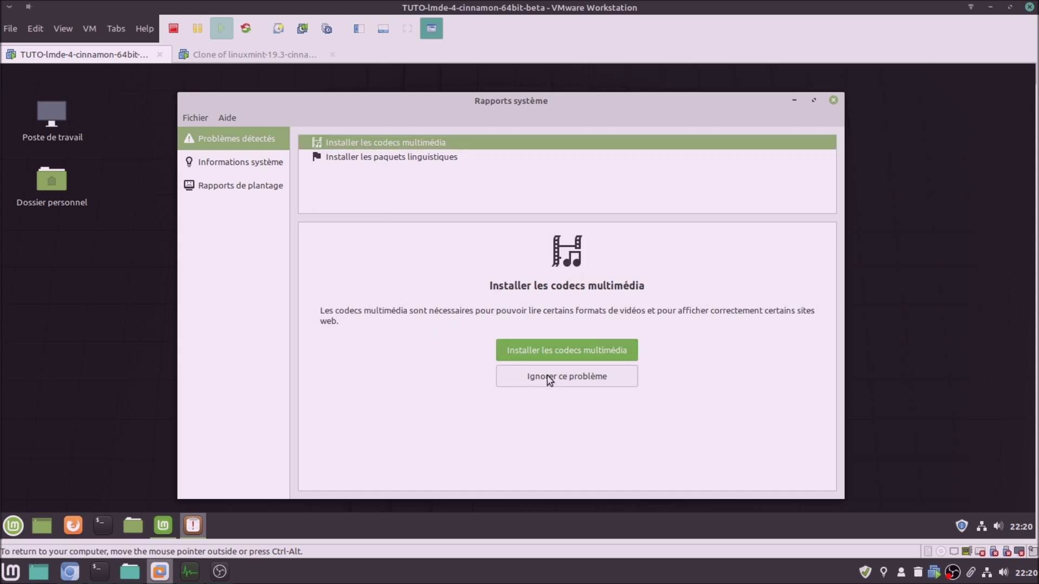
left_click(551, 352)
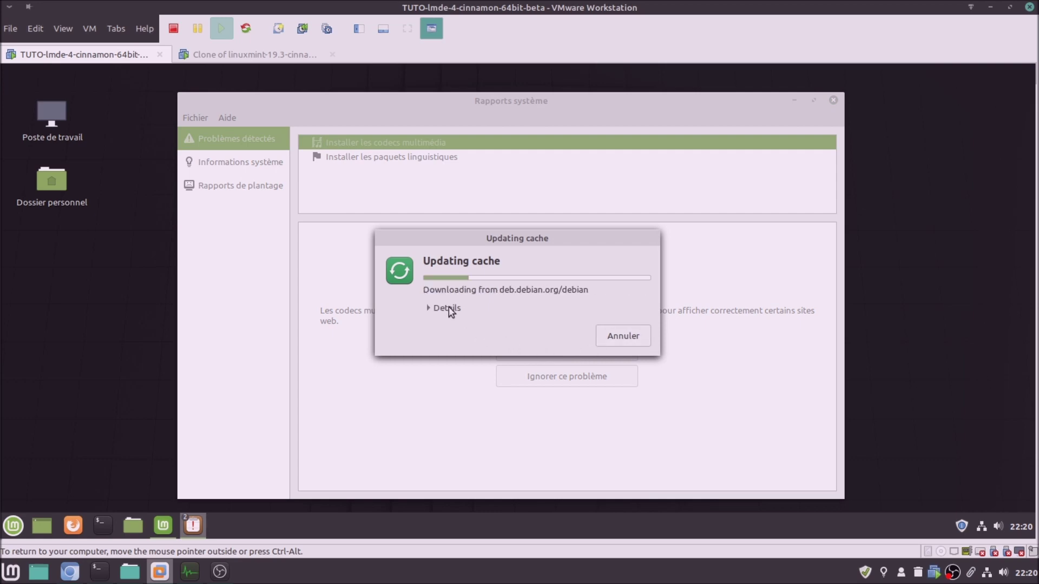
left_click(447, 307)
On the Mint clone, decline the local mirror and apply the new Update Manager version with the administrator password
left_click(252, 56)
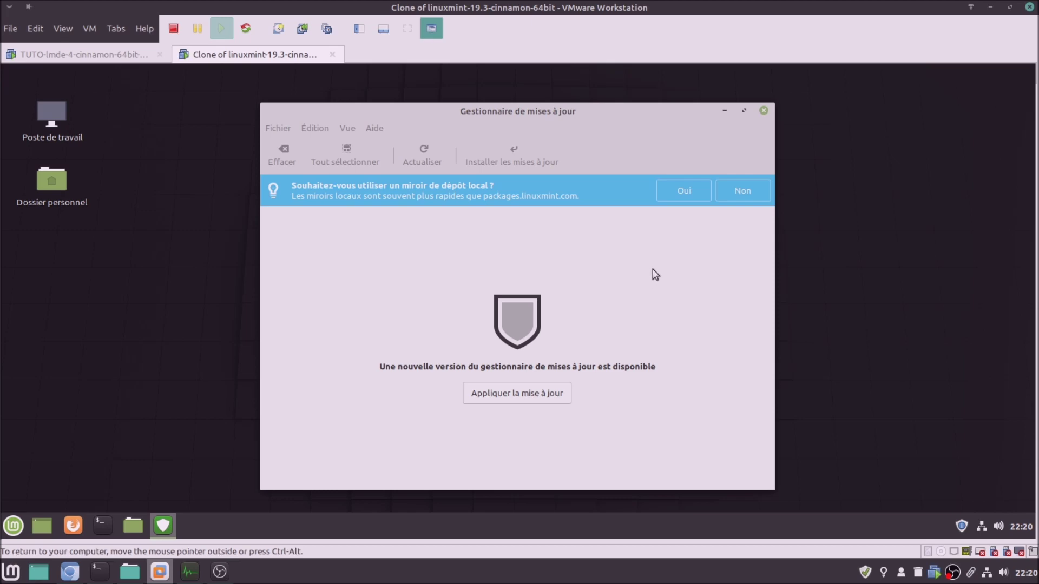
left_click(743, 190)
left_click(538, 380)
left_click(103, 59)
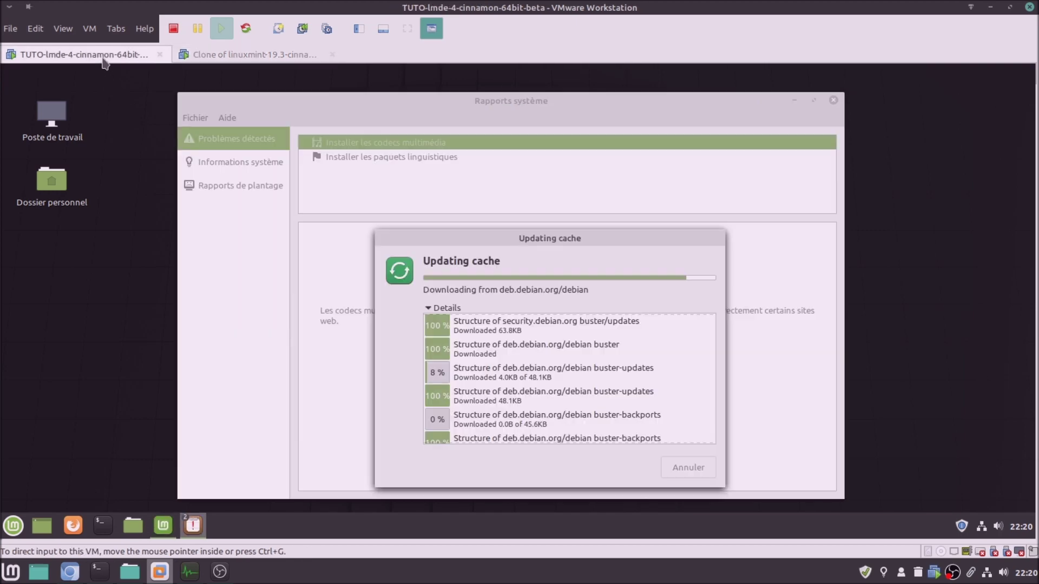
left_click_drag(522, 206, 504, 170)
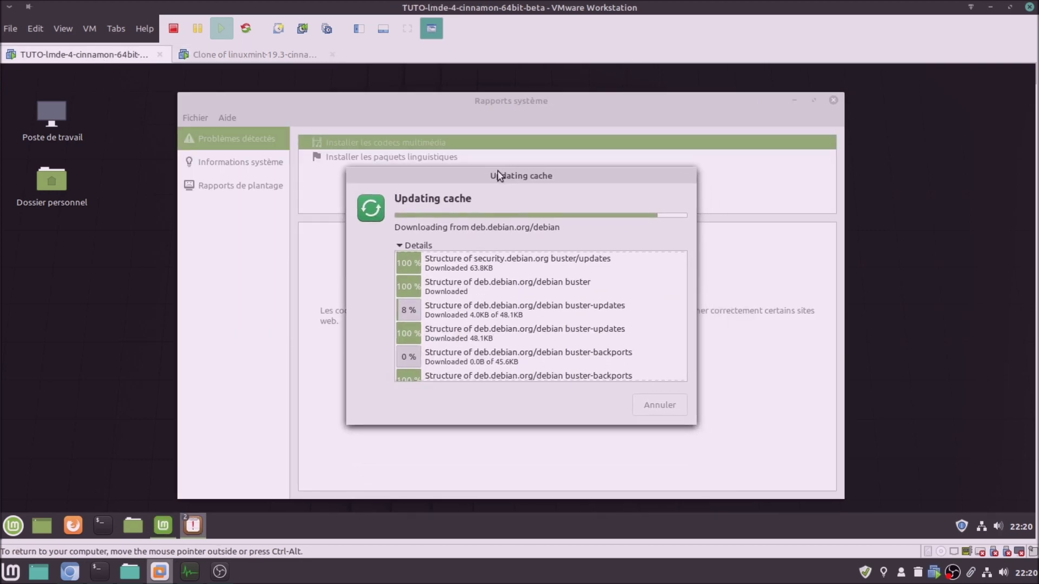
key("alt+Tab")
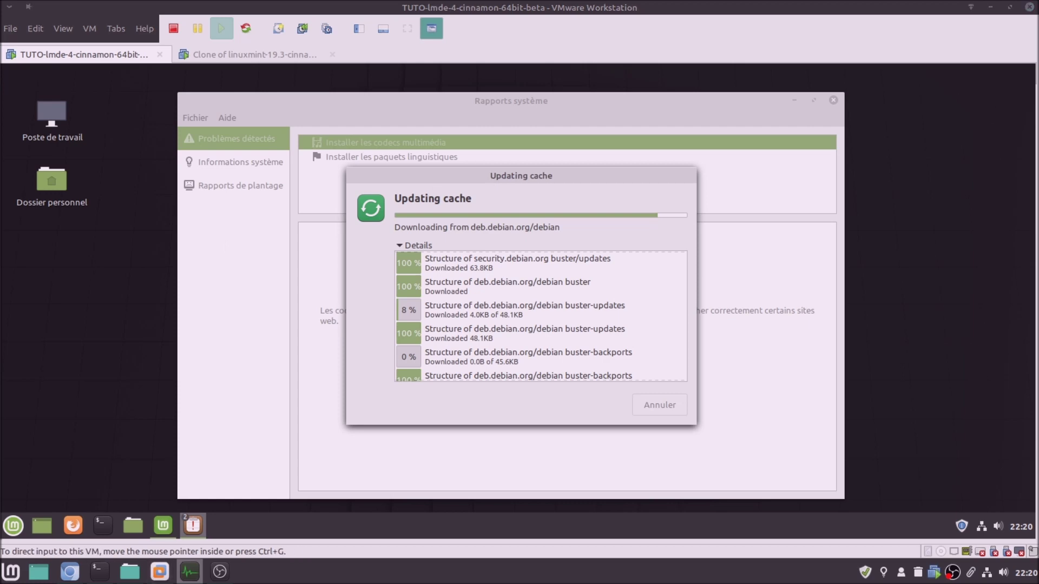
key("alt+Tab")
left_click(242, 56)
left_click(242, 57)
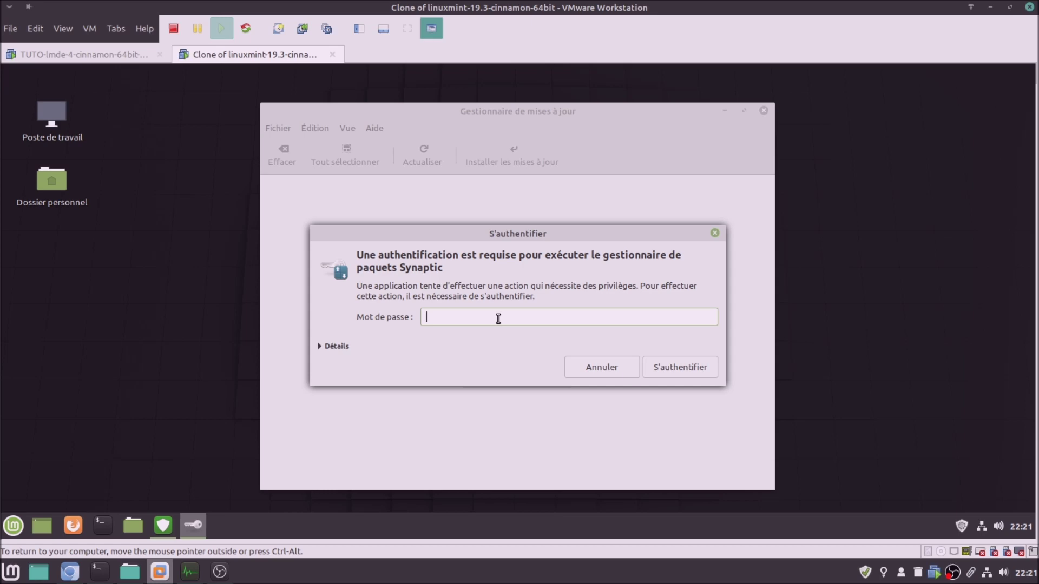
type("••")
key("Return")
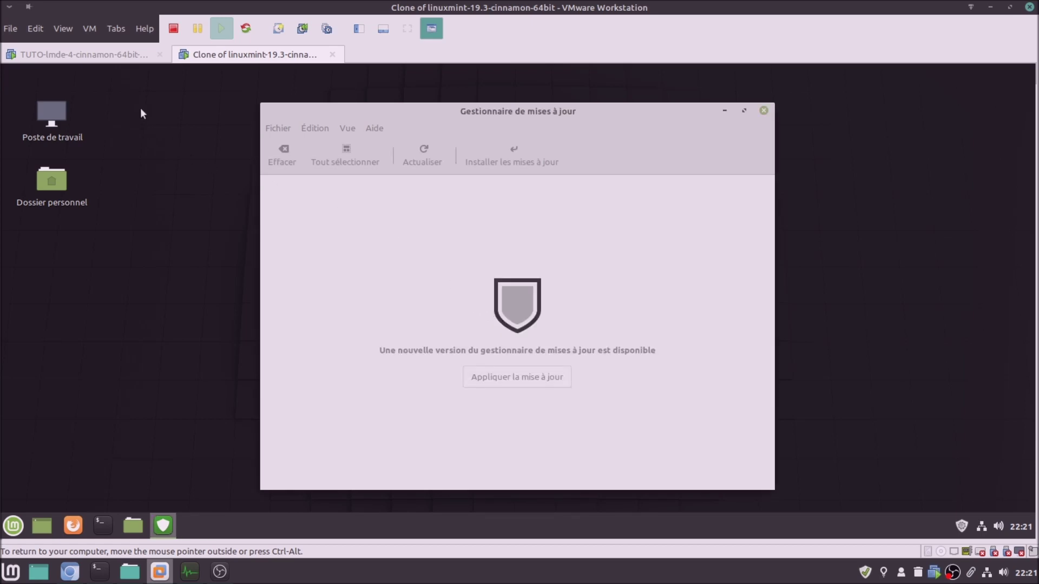
Follow both VMs, show the Mint clone's detailed installation output and reposition its Update Manager window
left_click(120, 58)
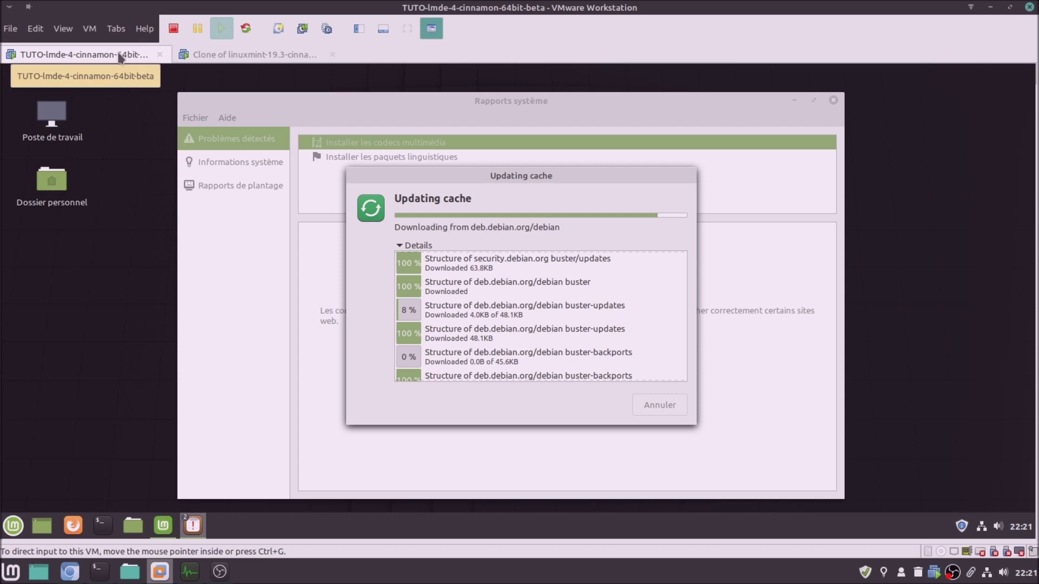
left_click(226, 57)
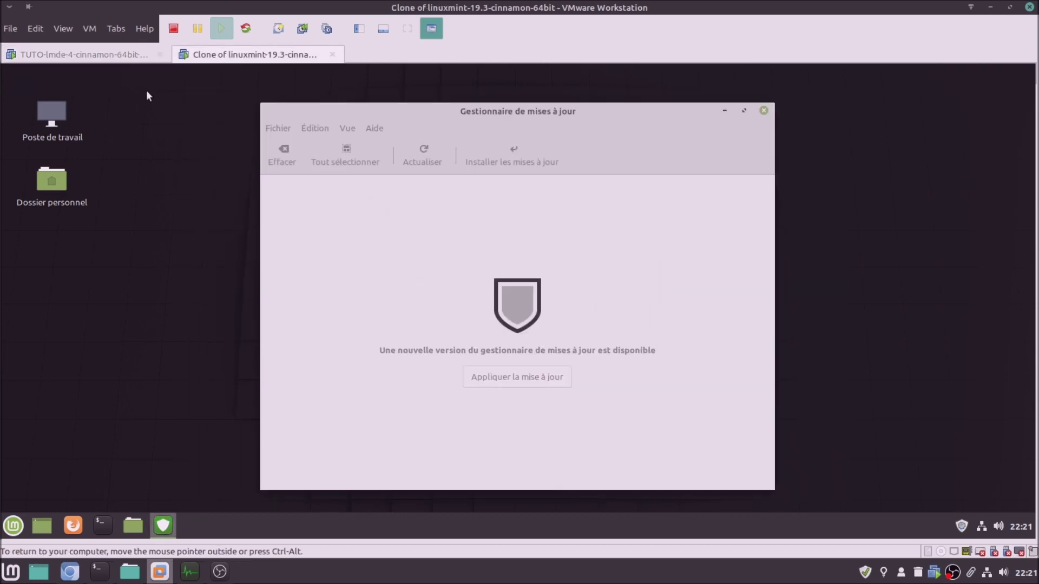
left_click(368, 298)
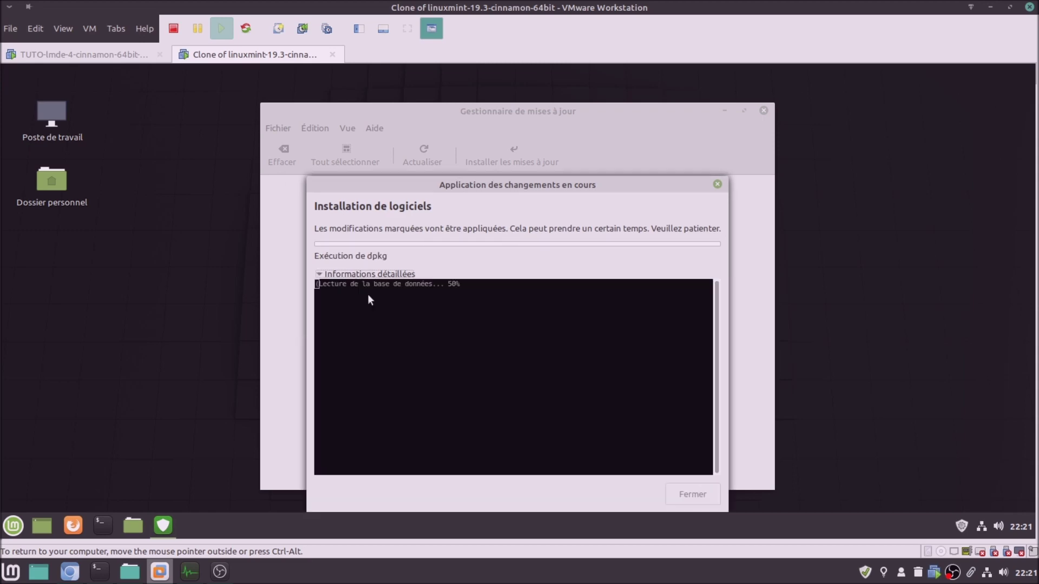
left_click(89, 58)
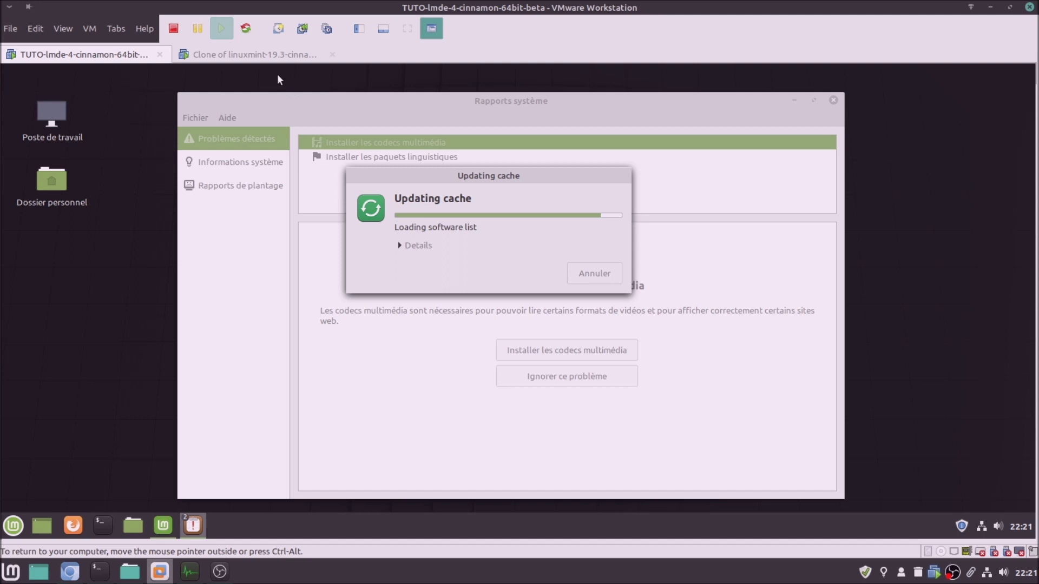
left_click(273, 59)
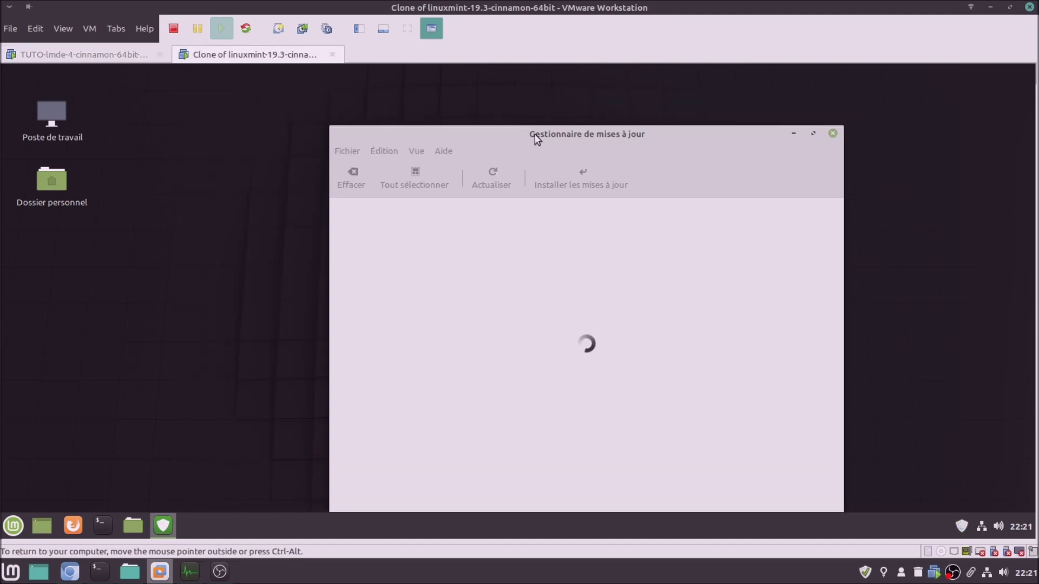
left_click_drag(488, 112, 466, 96)
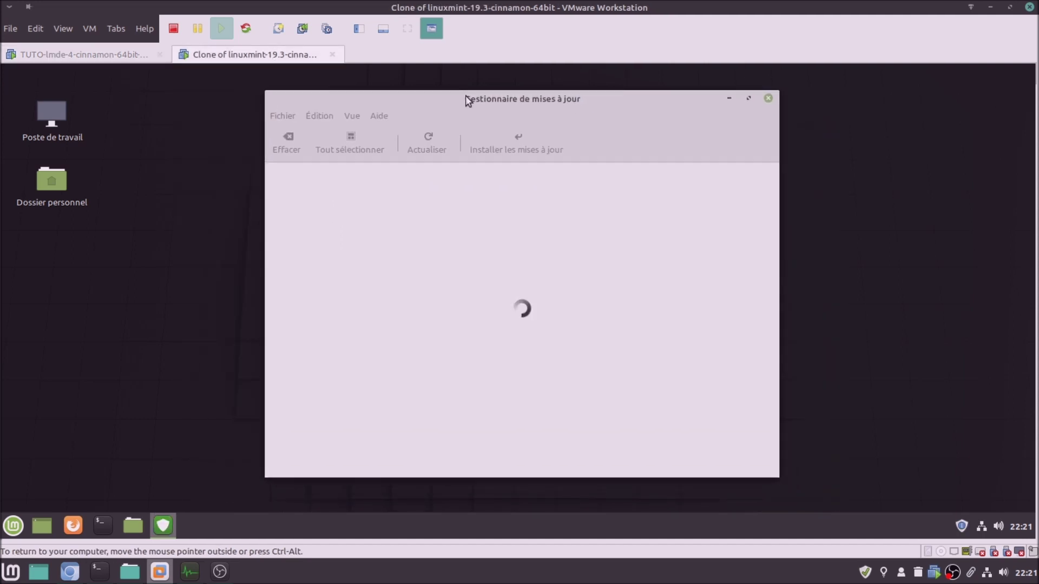
left_click(320, 117)
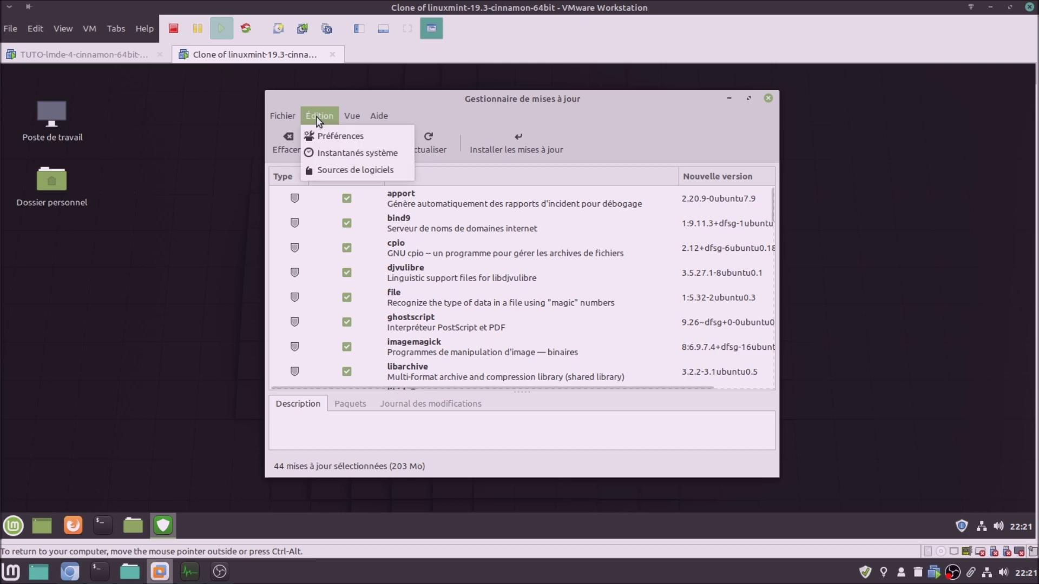
Review the Mint clone's Update Manager preferences, including blacklist and automatic update settings
left_click(334, 140)
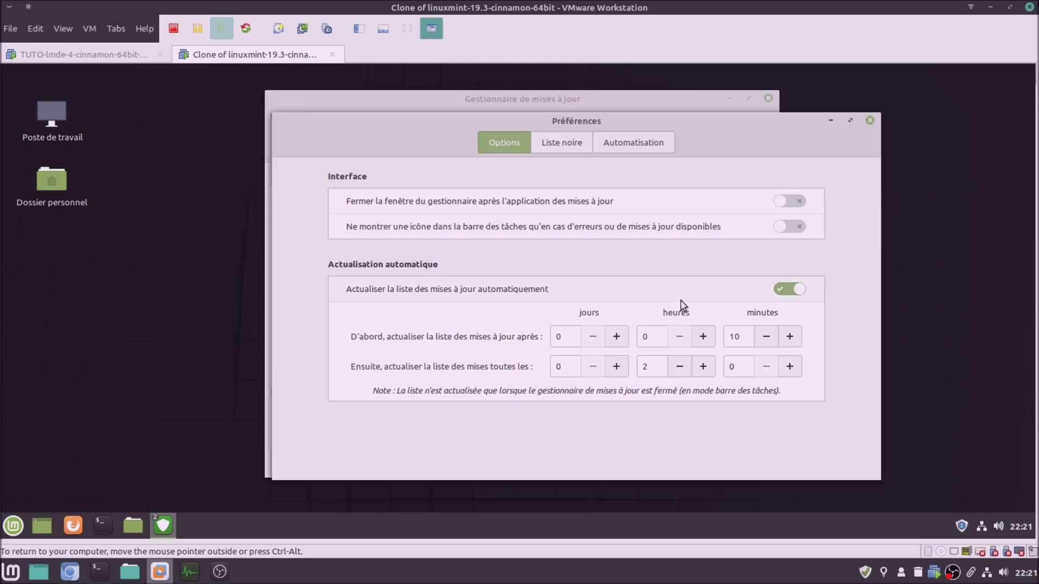
left_click(562, 144)
left_click(633, 142)
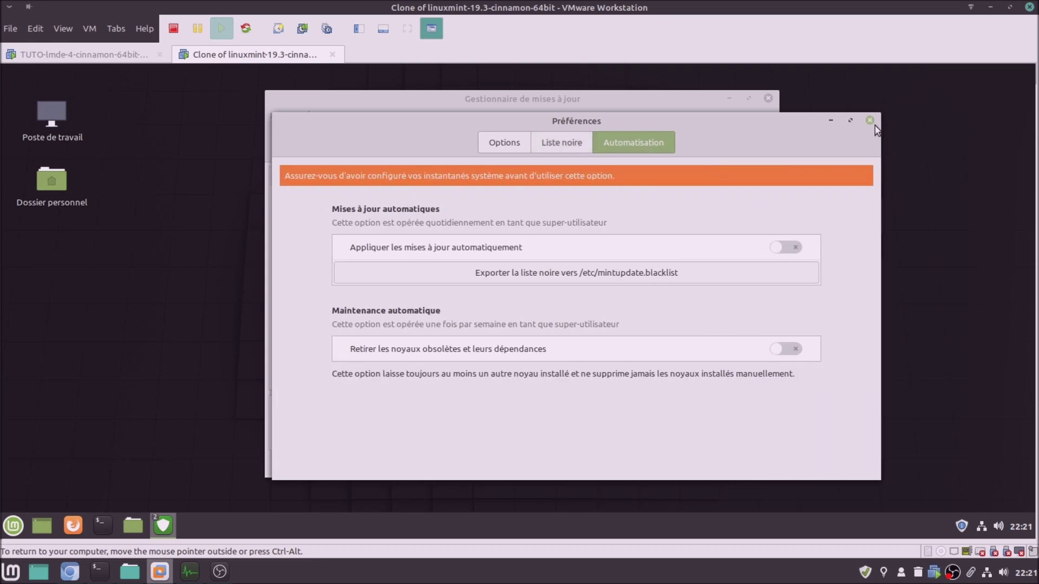
left_click(871, 121)
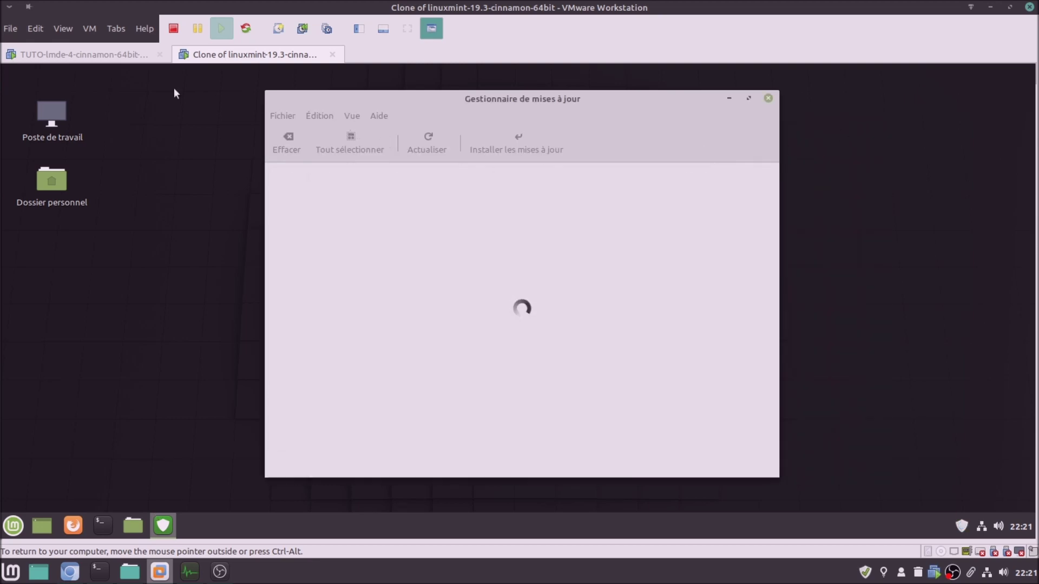
On LMDE 4, accept the additional codec packages and authorise with the password
left_click(69, 53)
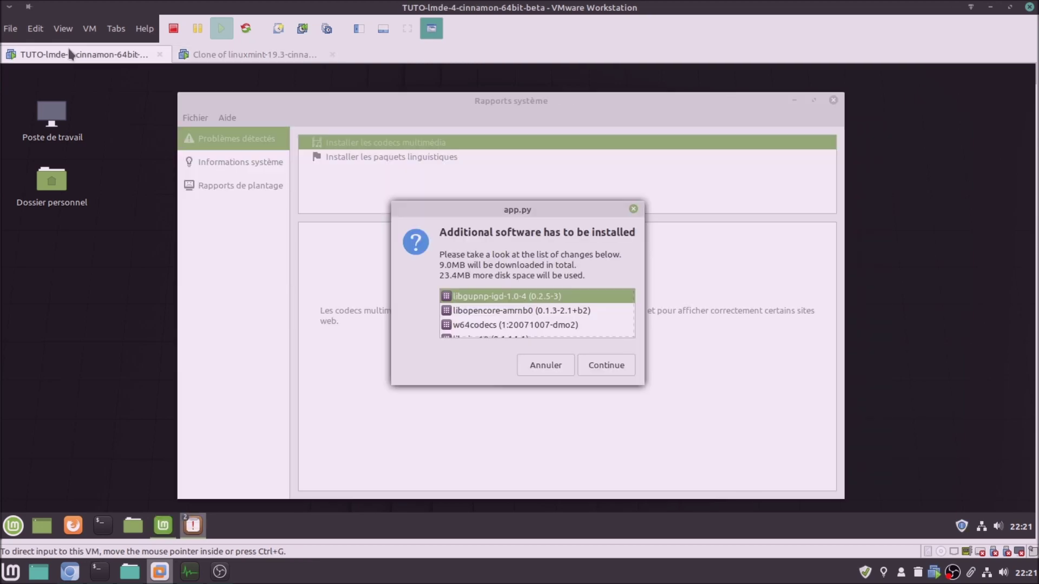
left_click(607, 364)
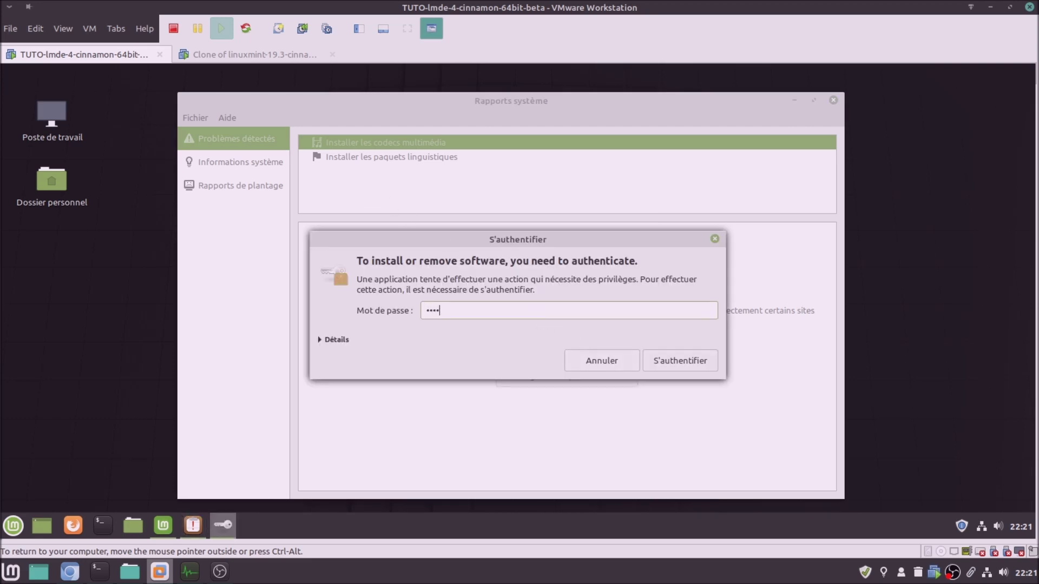
key("Return")
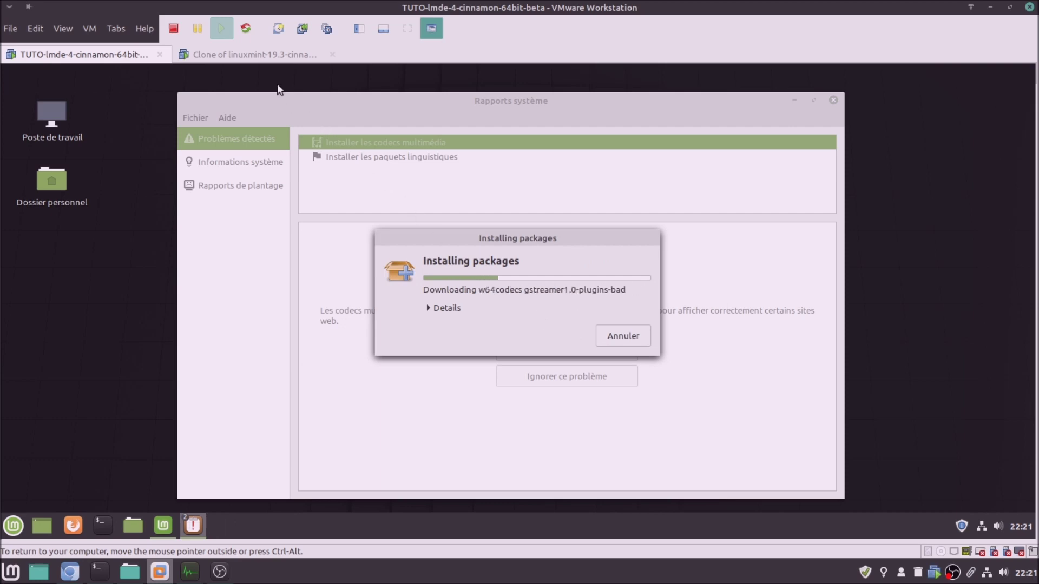
Add Ancienne version, Origine and Taille columns, maximize Update Manager, and install the 44 updates
left_click(255, 54)
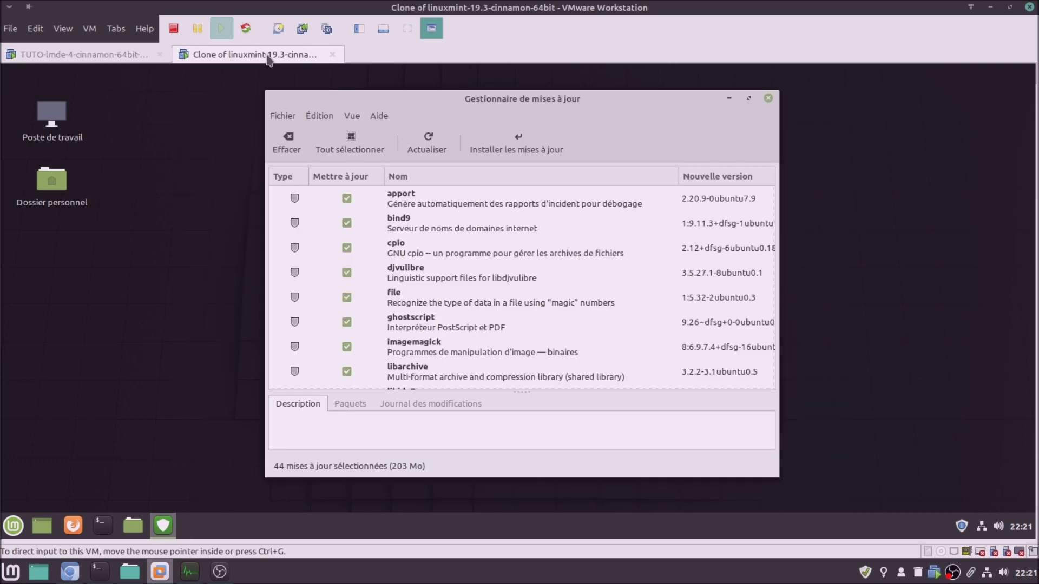
left_click(352, 117)
mouse_move(443, 136)
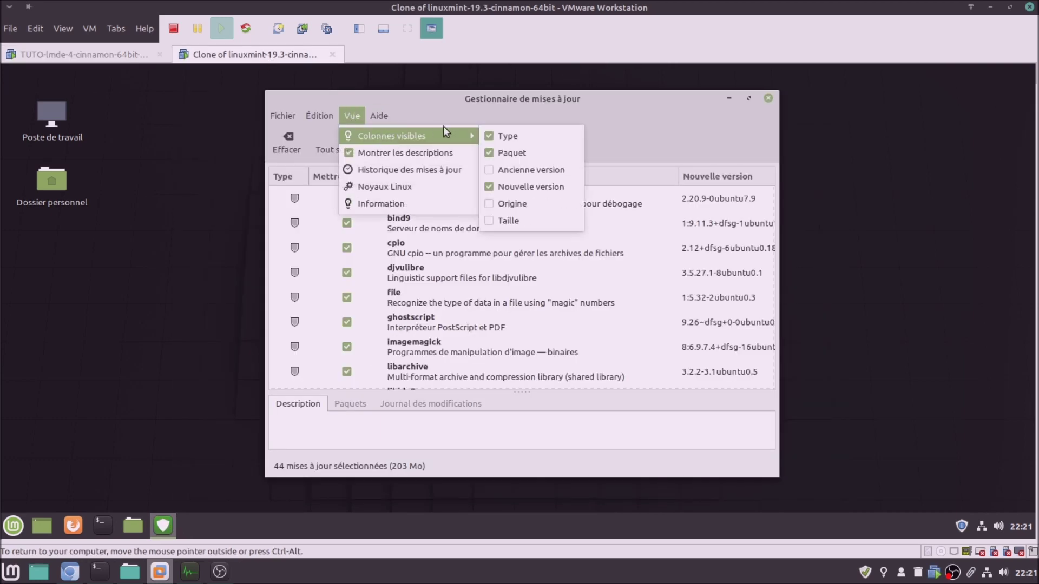
left_click(500, 167)
left_click(353, 117)
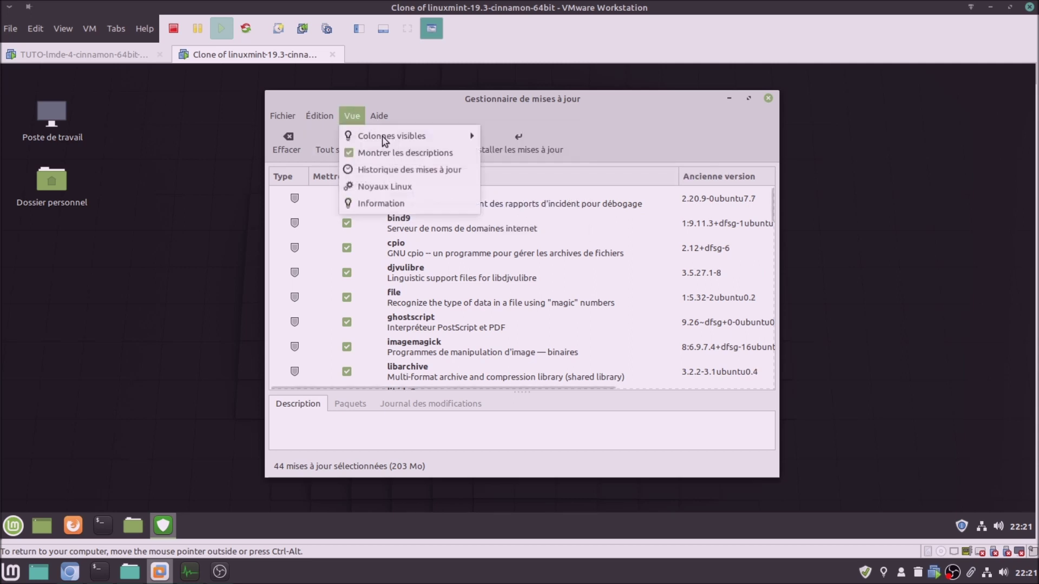
mouse_move(379, 116)
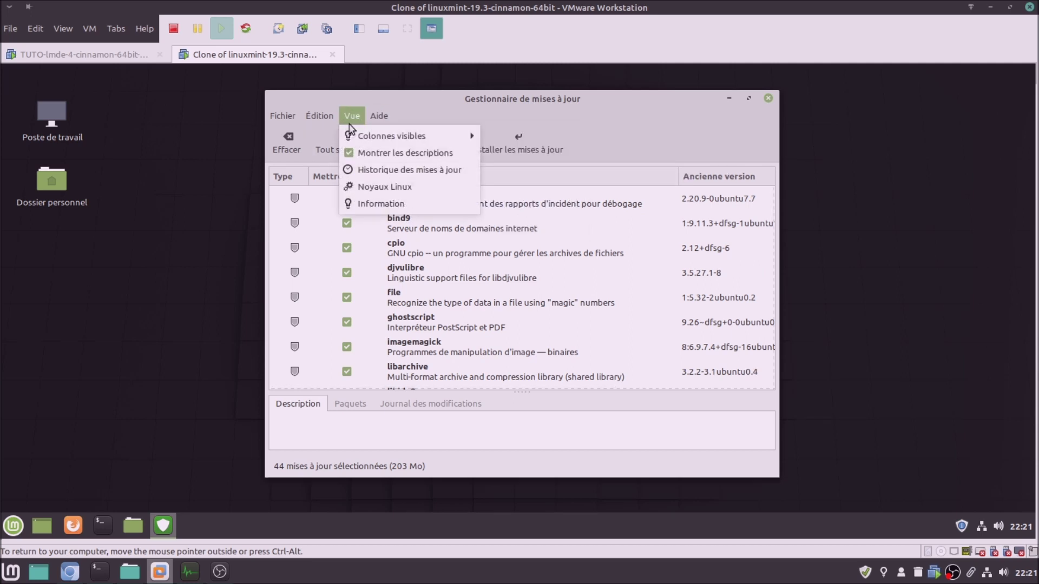
mouse_move(472, 134)
left_click(538, 198)
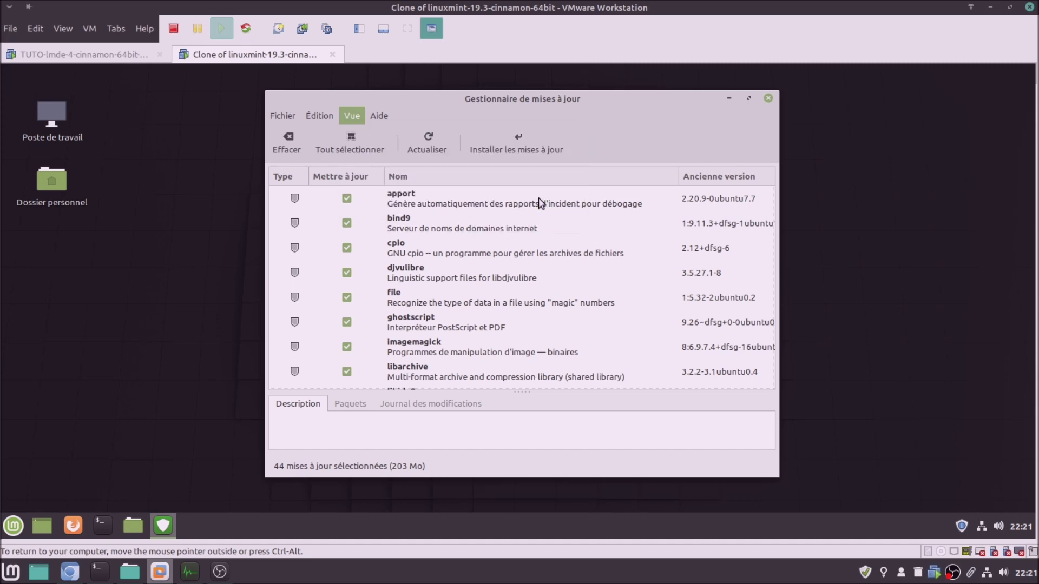
left_click(355, 117)
mouse_move(370, 139)
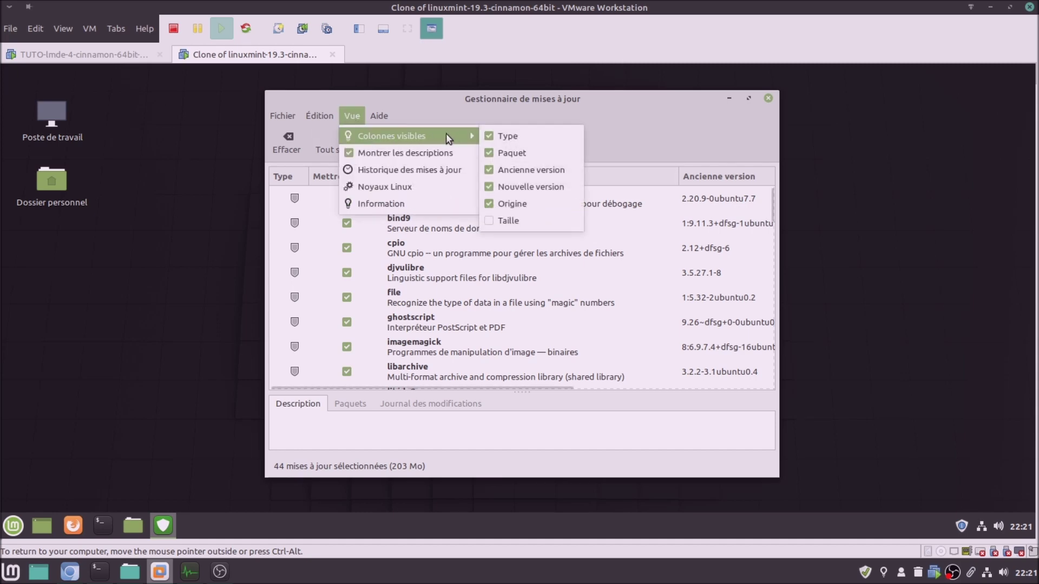
left_click(514, 221)
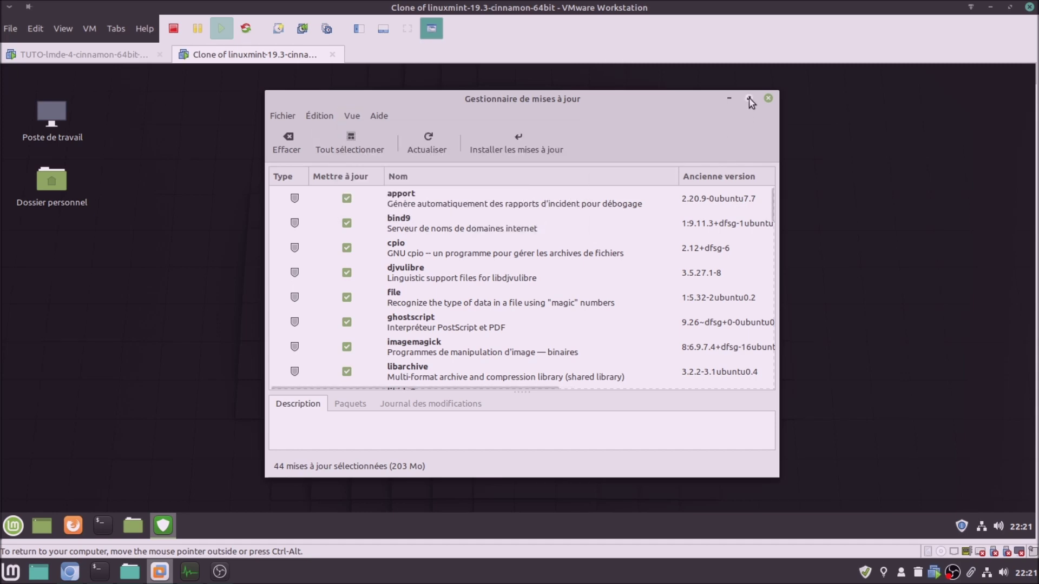
left_click(749, 98)
left_click(272, 114)
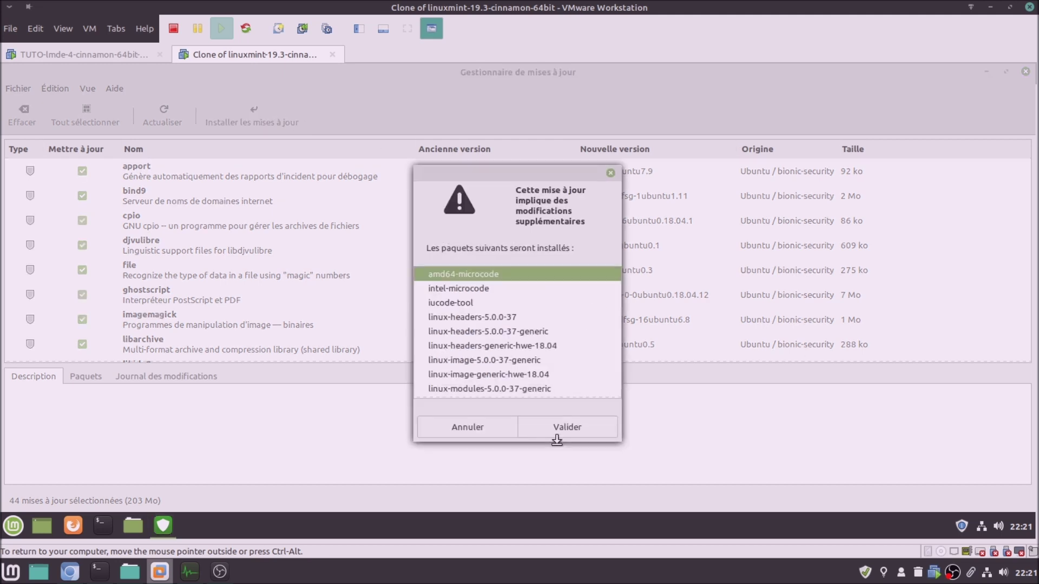
Approve the Mint clone's extra packages with the password, then install LMDE 4's French language packs
left_click(560, 434)
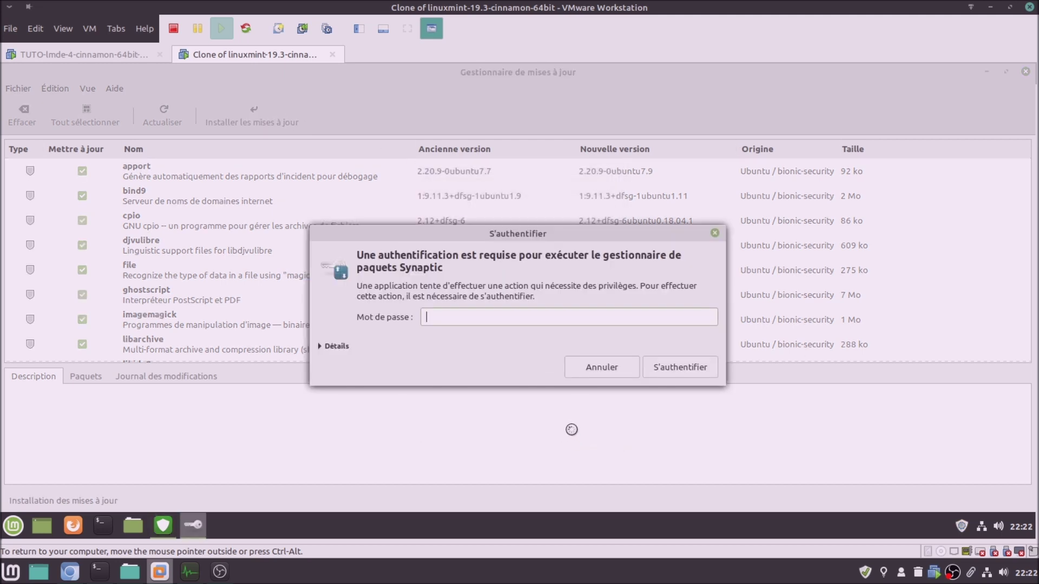
key("Return")
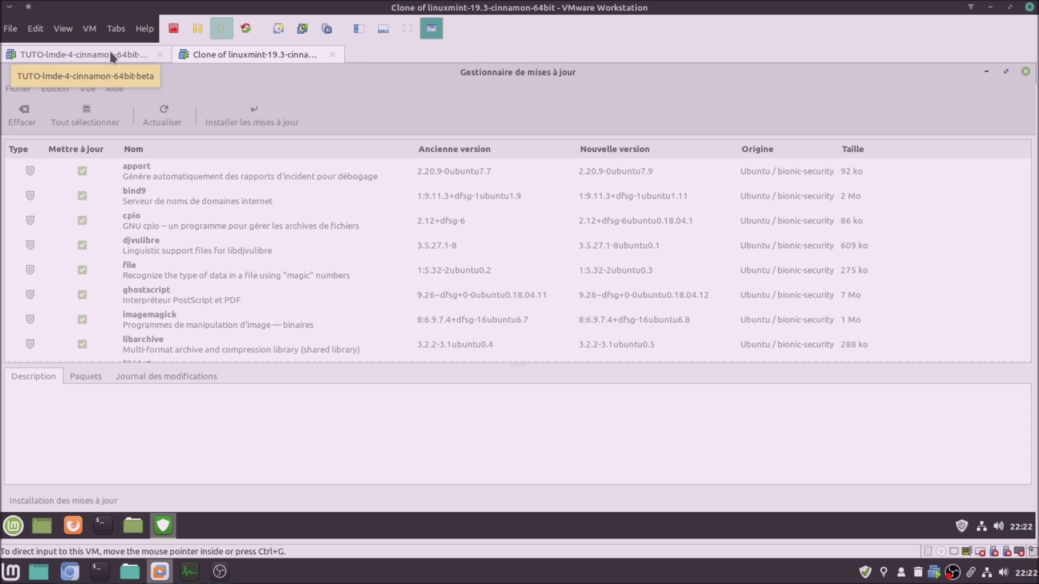
left_click(110, 53)
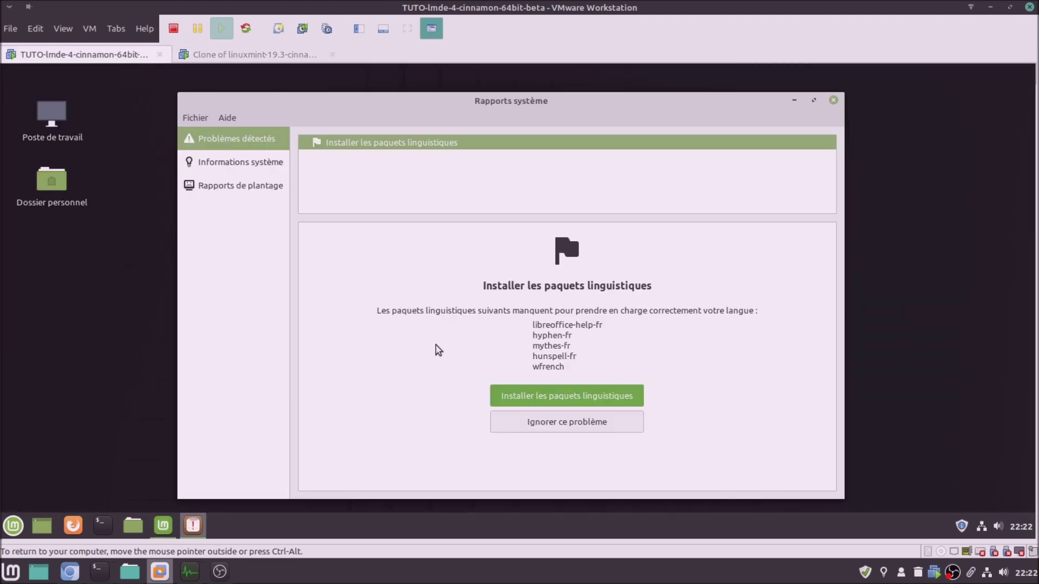
left_click(554, 395)
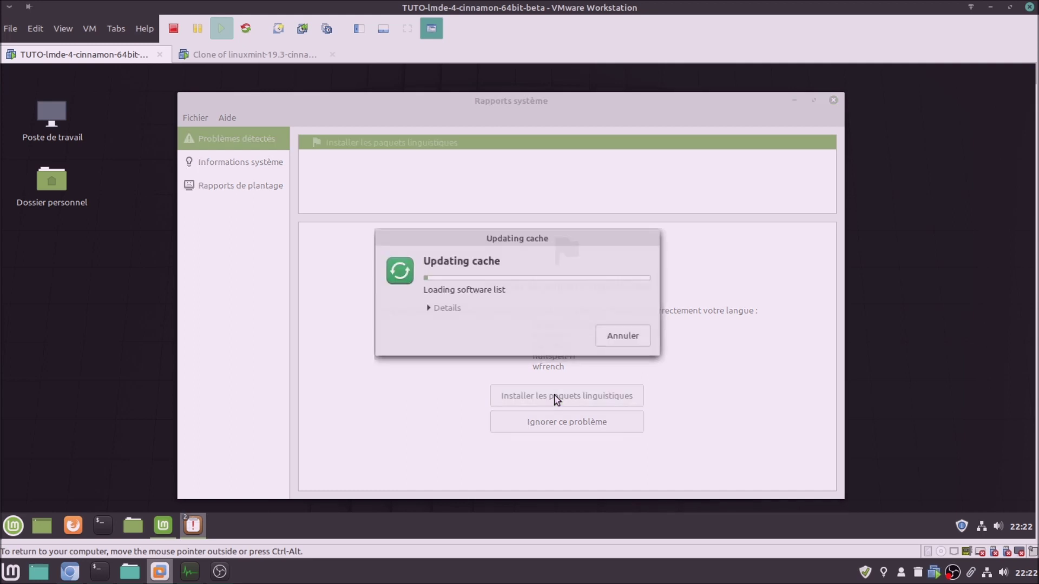
Show the Mint clone's individual download files and confirm LMDE's additional language packages with install details
left_click(265, 57)
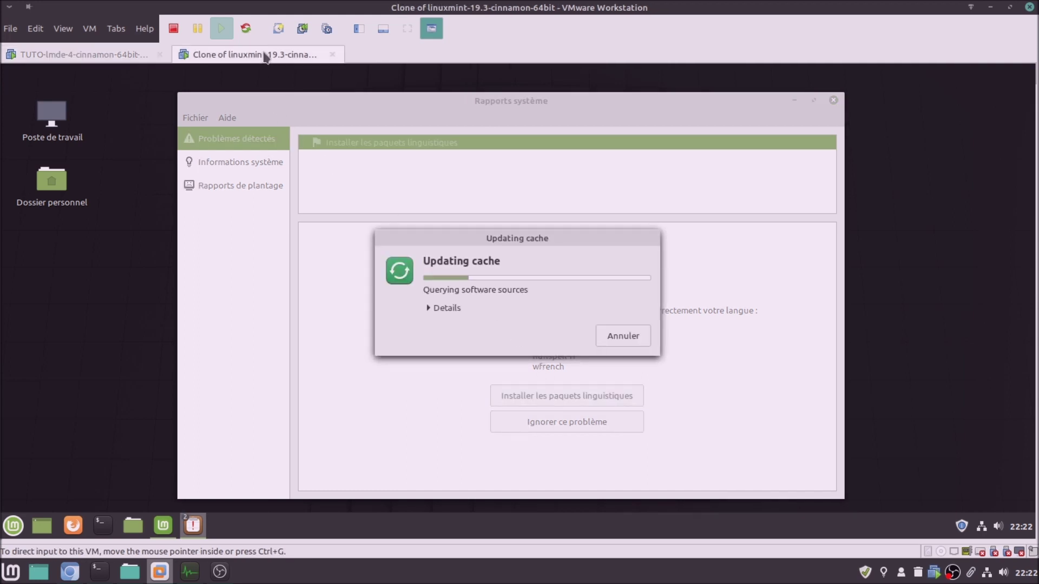
left_click(476, 259)
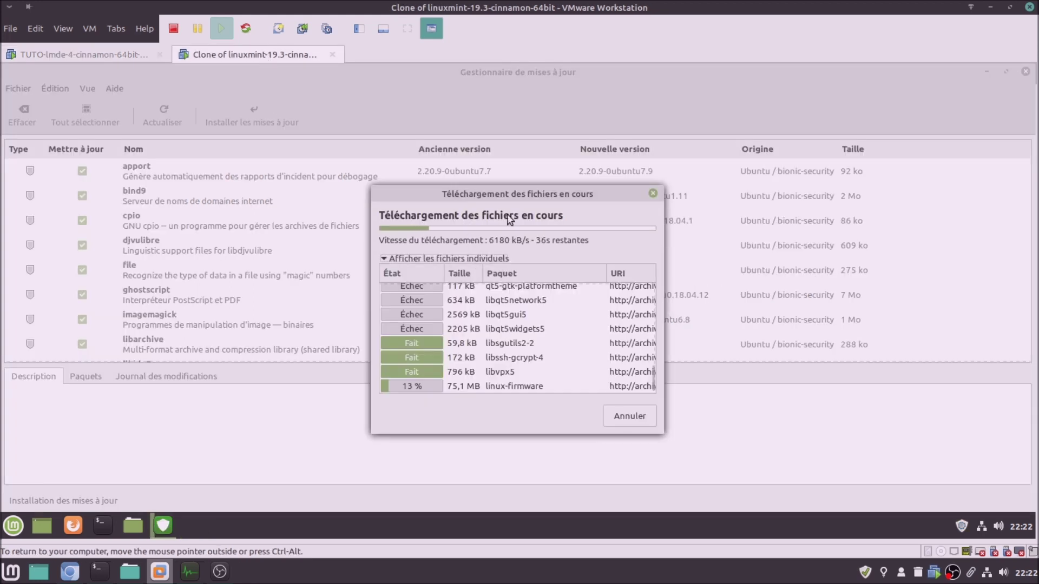
left_click_drag(518, 194, 527, 163)
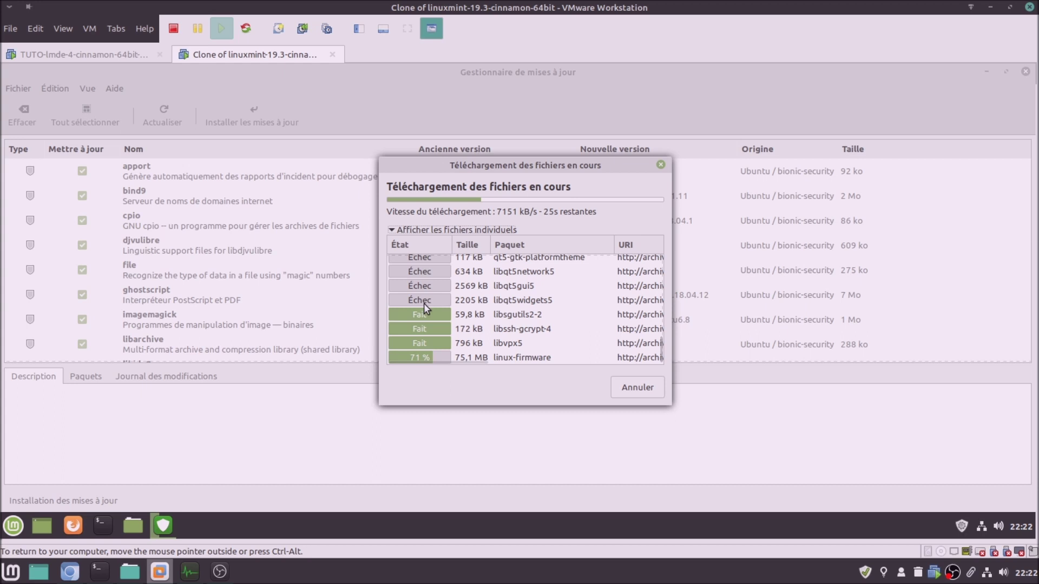
left_click(94, 52)
left_click(601, 356)
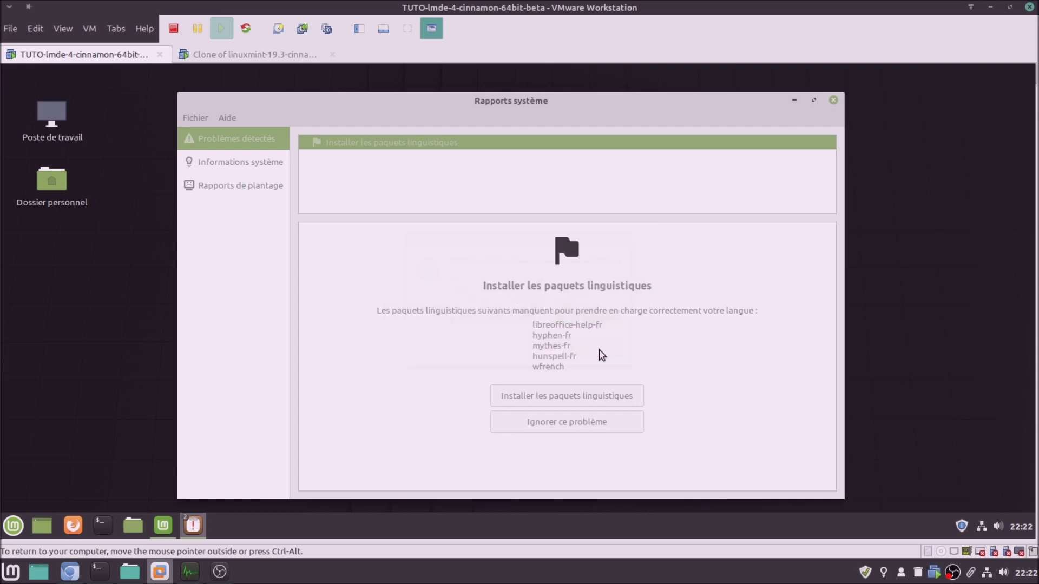
left_click(447, 308)
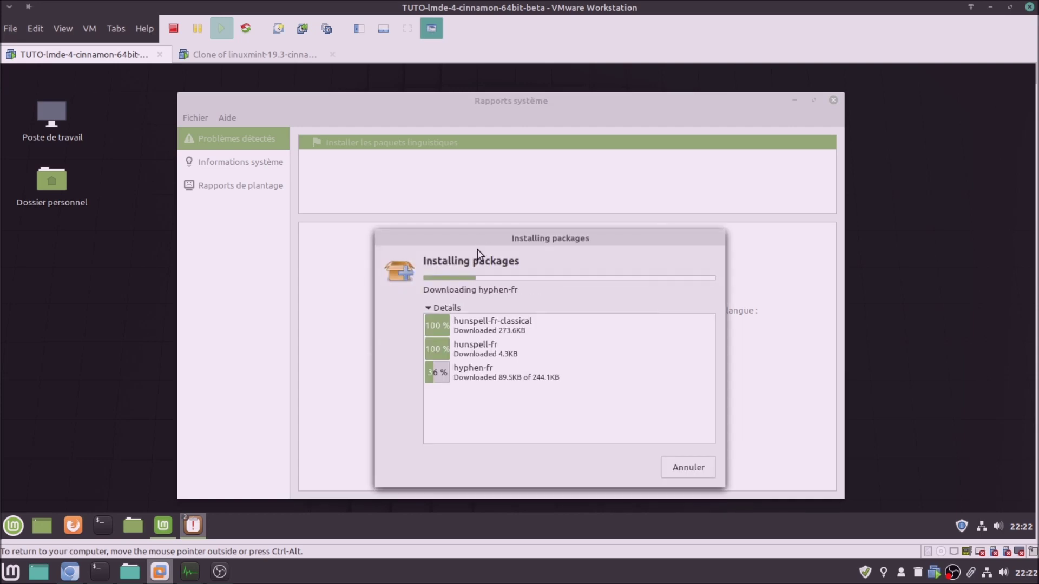
left_click_drag(484, 239, 427, 185)
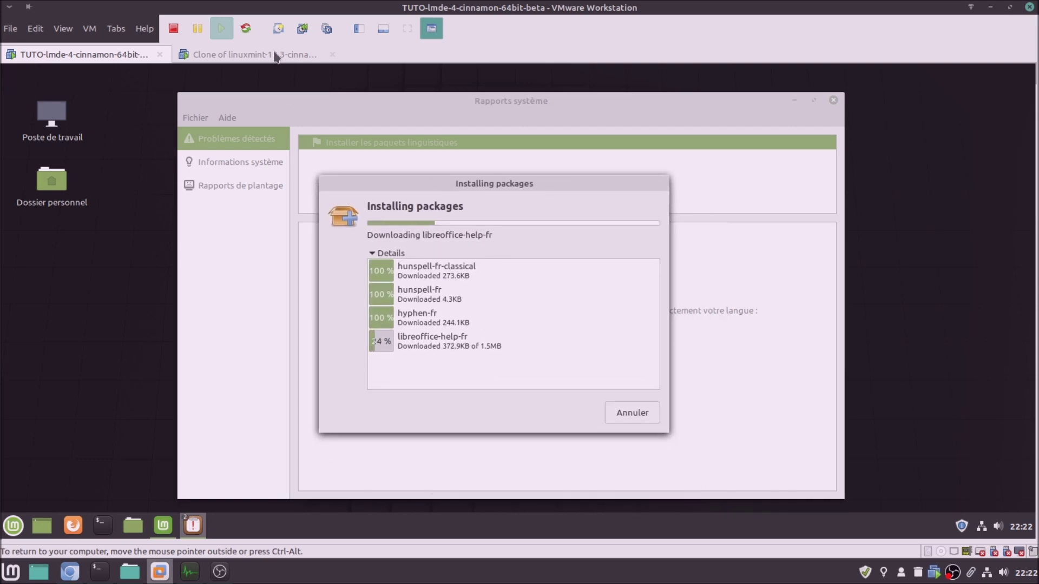
On the Mint clone, decline the question, dismiss the failed-update error, and refresh the update list
left_click(276, 56)
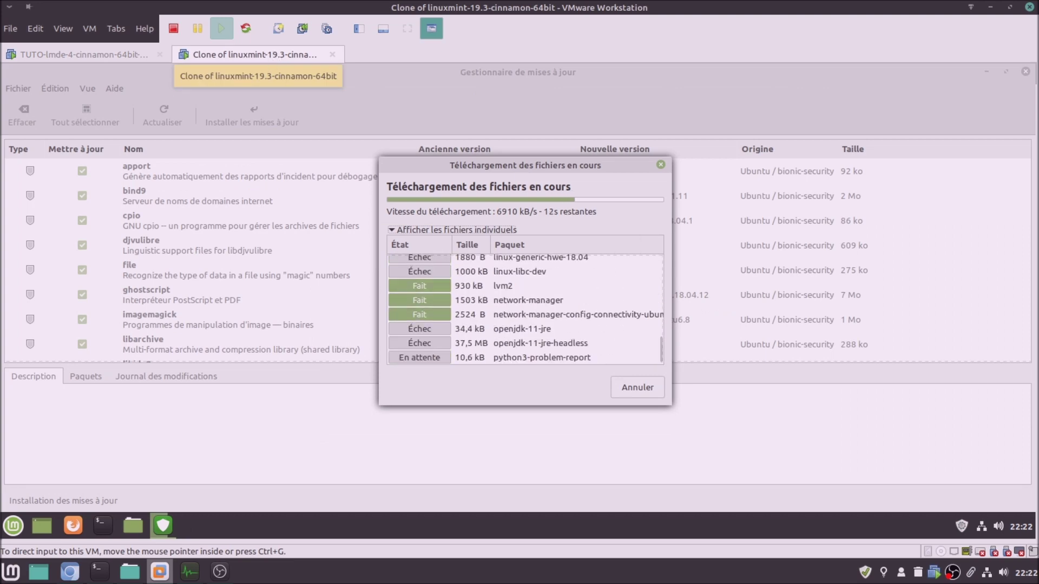
left_click(112, 55)
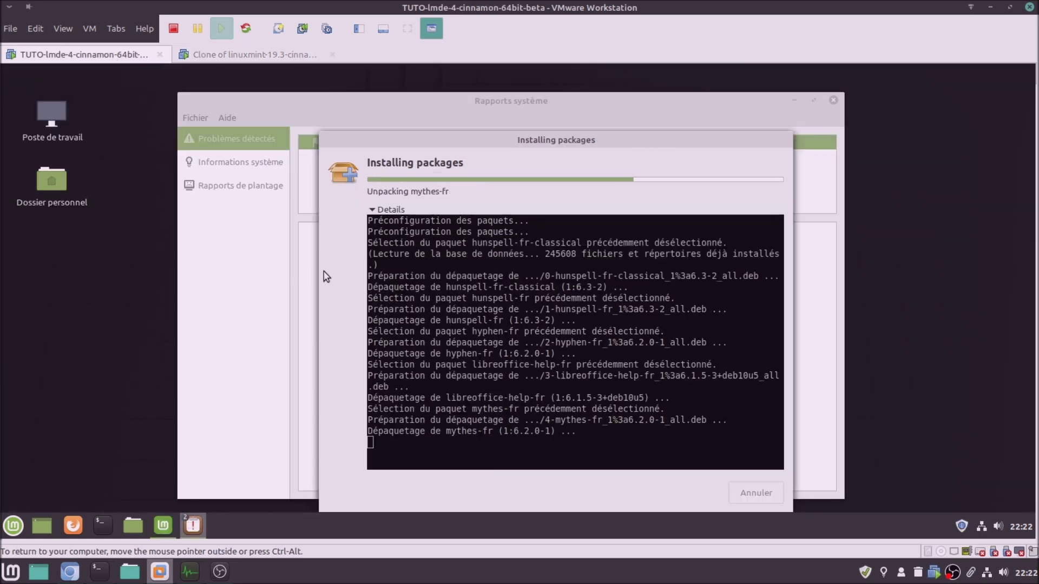
left_click(226, 57)
left_click(455, 287)
left_click(492, 351)
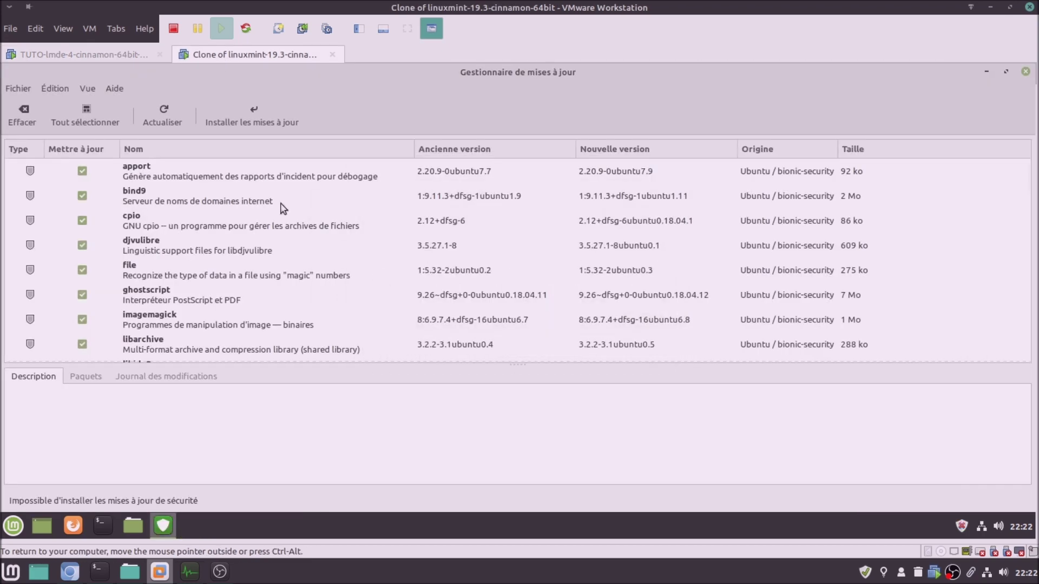
left_click(163, 114)
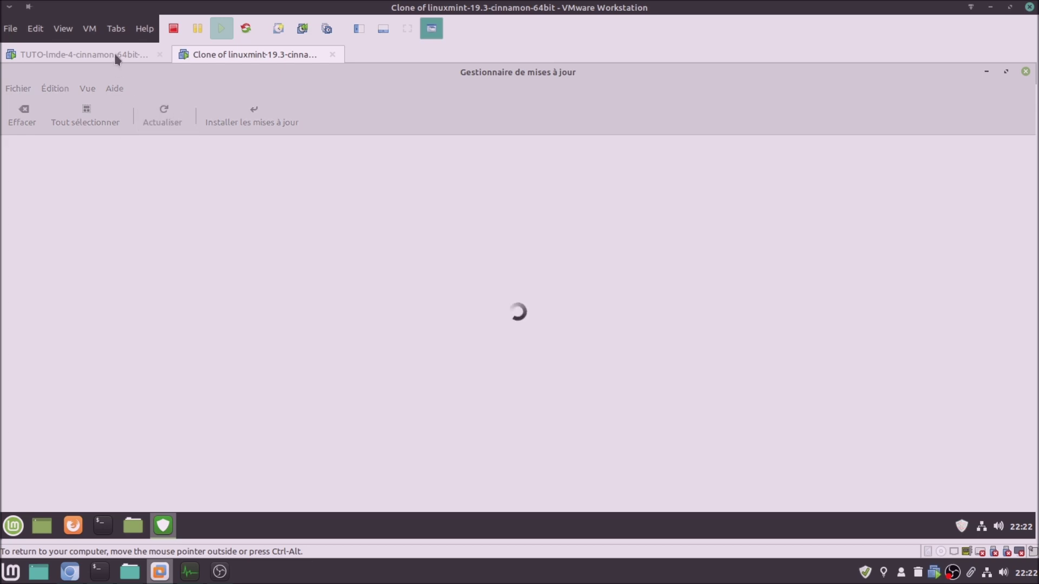
left_click(116, 58)
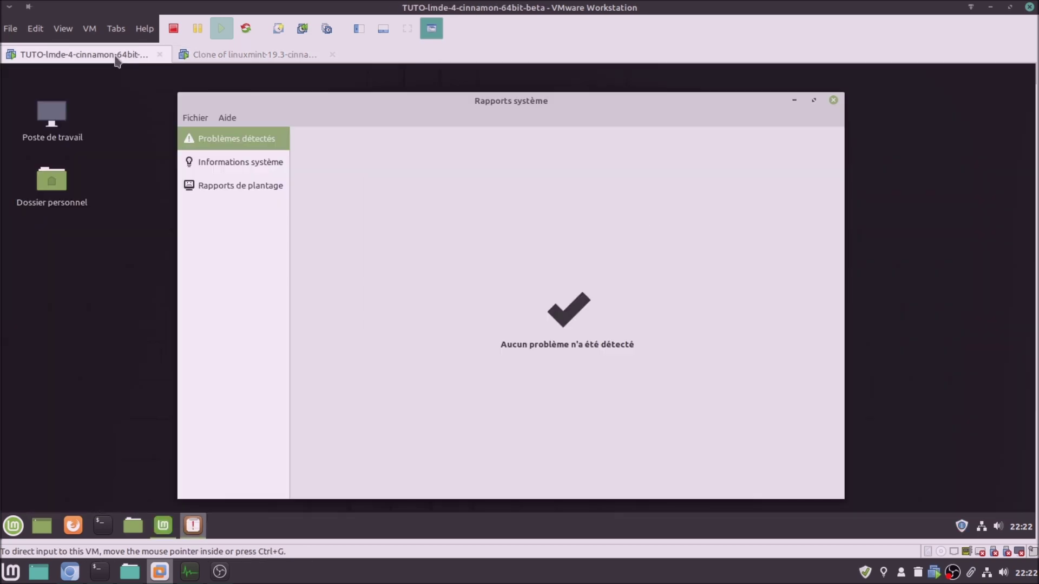
Close LMDE 4's System Reports, launch its Update Manager, accept the welcome settings and decline the local mirror
left_click(833, 101)
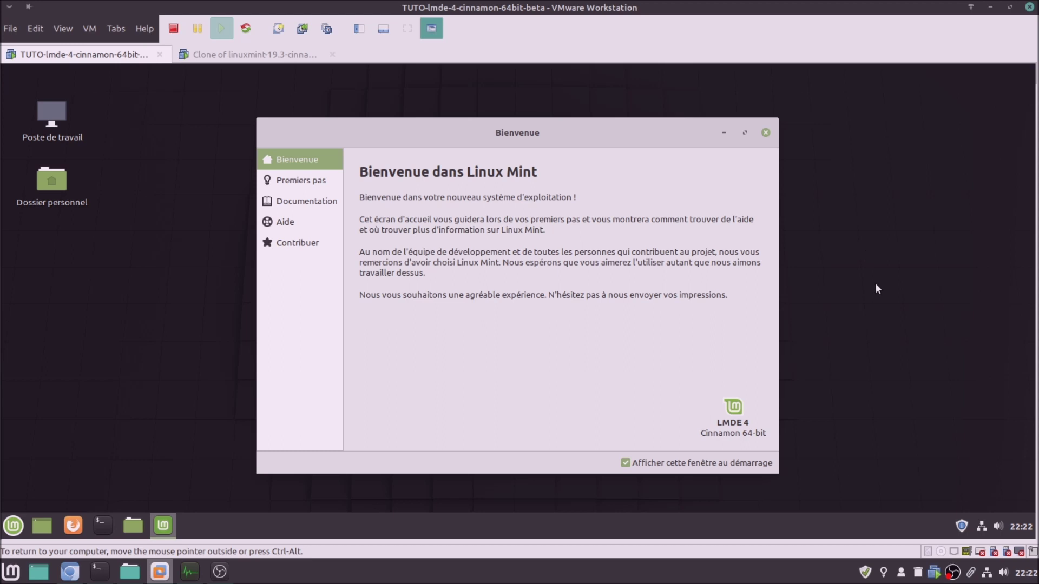
left_click(963, 526)
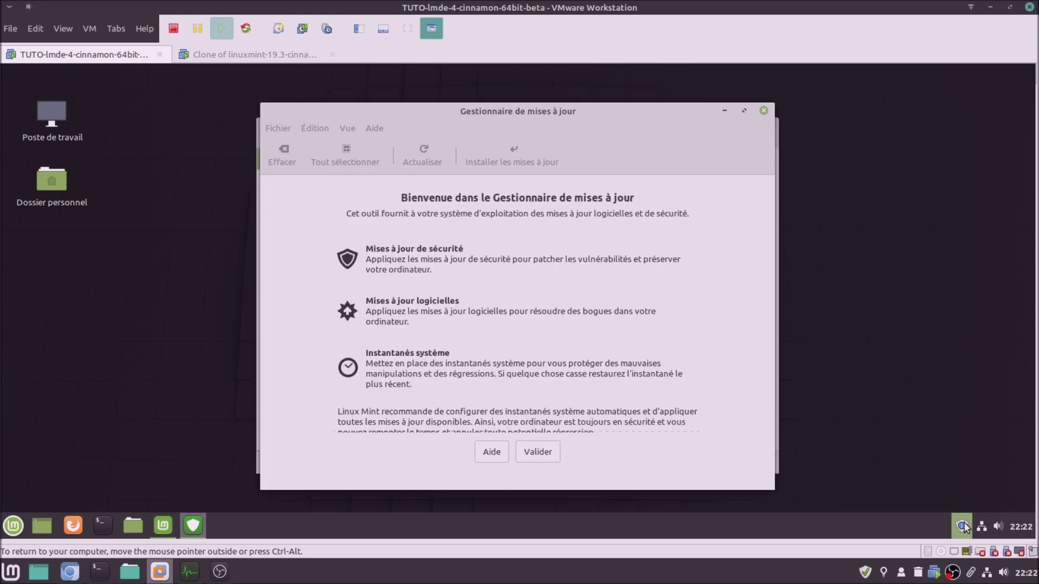
left_click(537, 454)
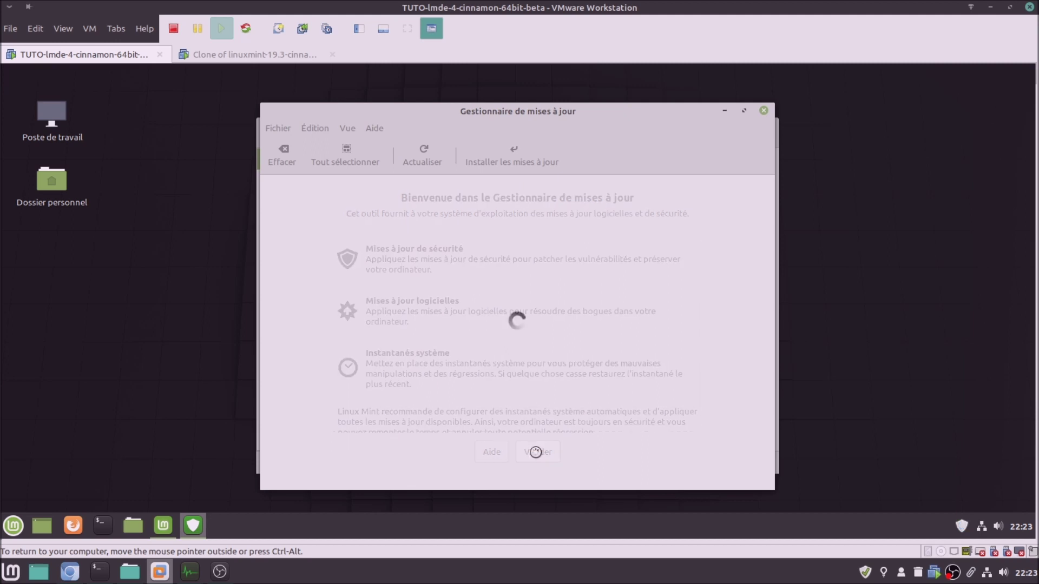
left_click(272, 57)
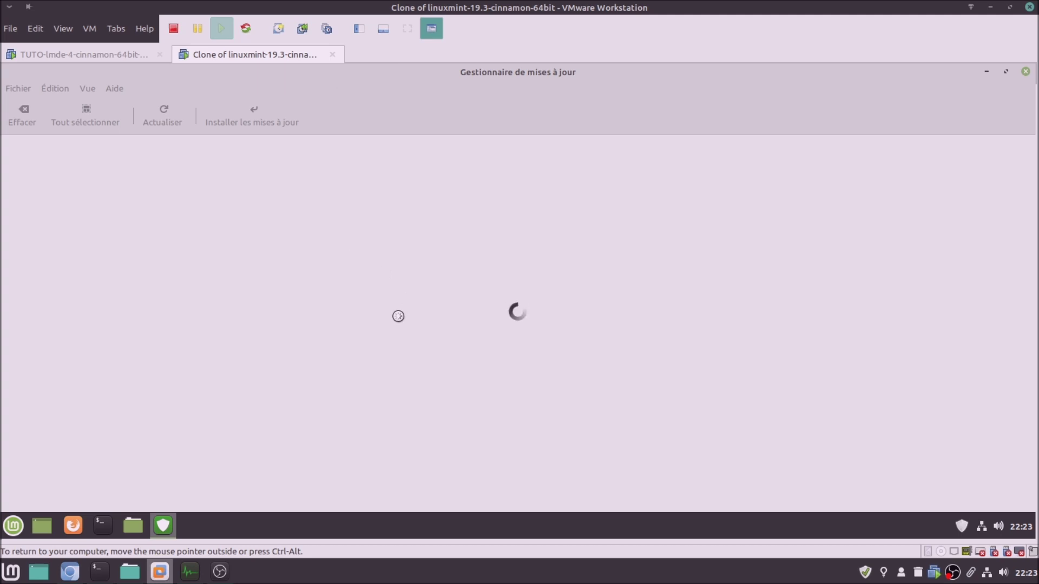
left_click(126, 52)
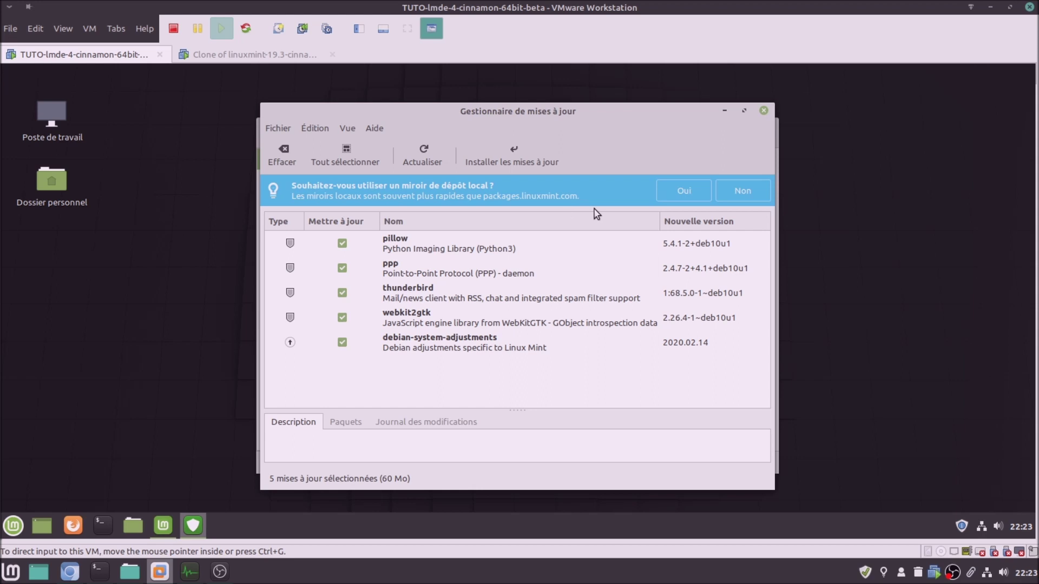
left_click(739, 191)
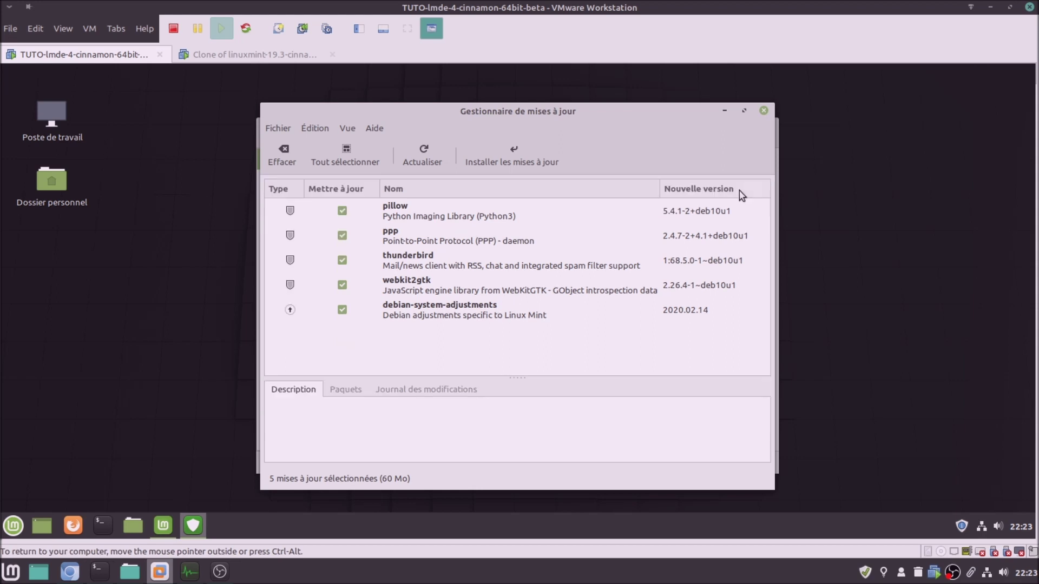
Add Ancienne version, Origine and Taille columns, maximize LMDE's Update Manager and refresh the list
left_click(319, 131)
mouse_move(347, 128)
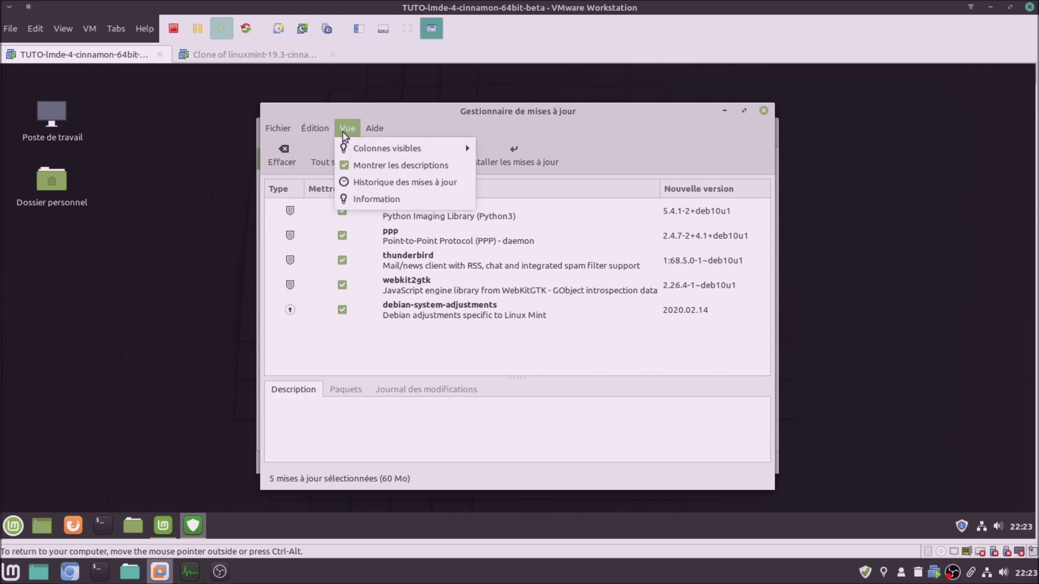
mouse_move(444, 146)
left_click(515, 182)
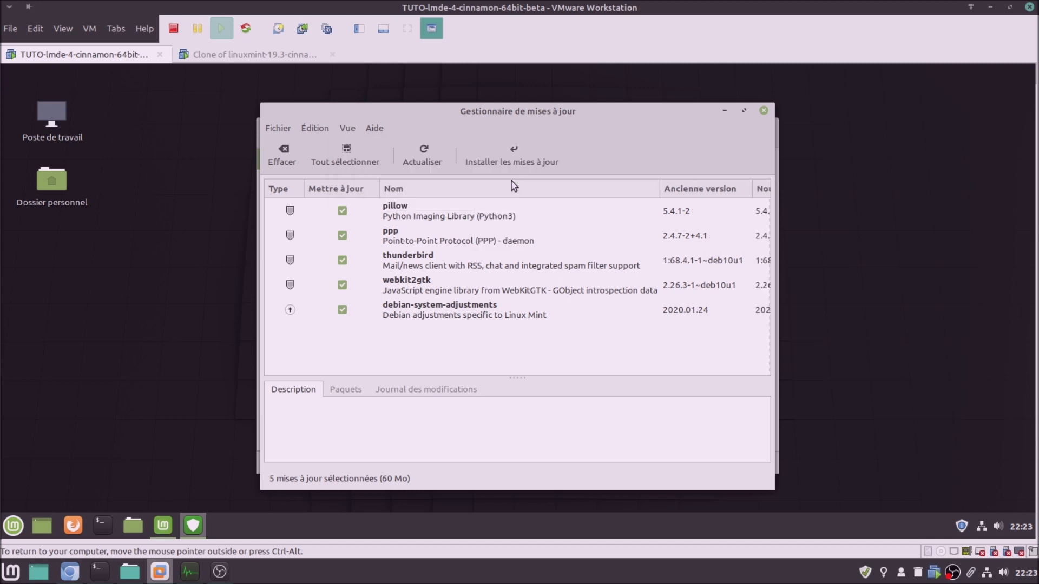
left_click(350, 130)
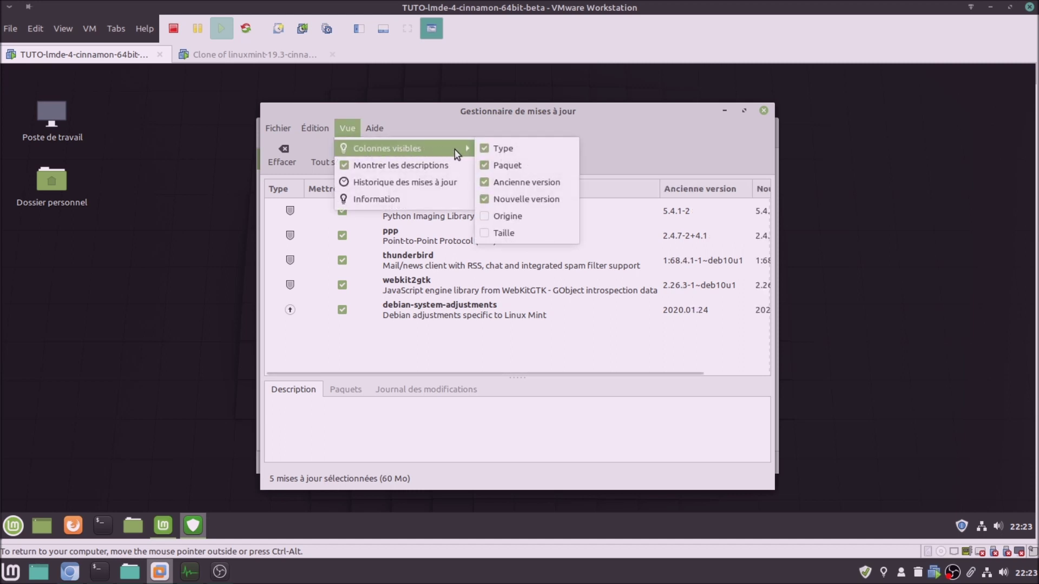
left_click(511, 216)
left_click(347, 128)
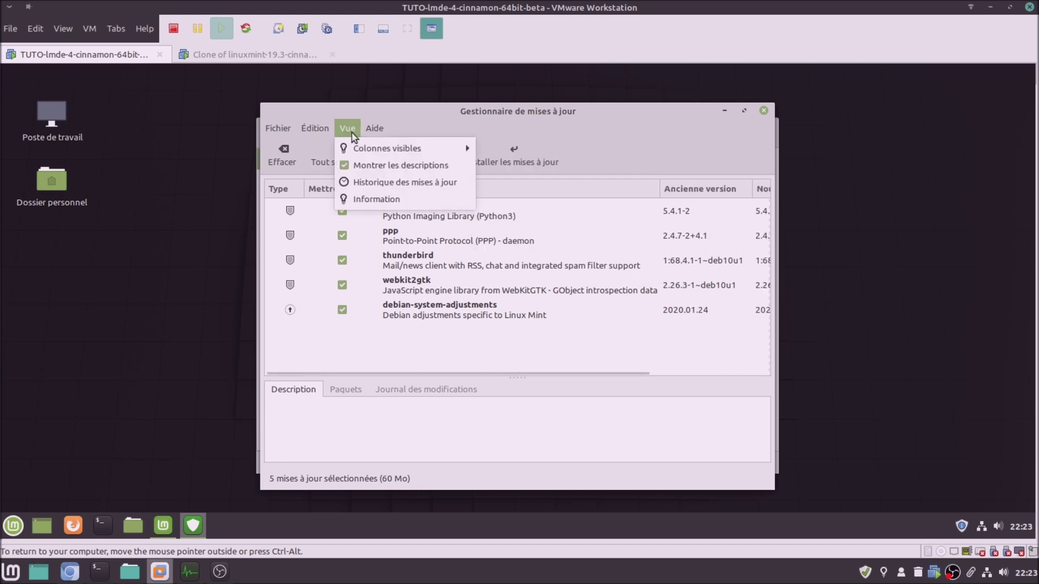
mouse_move(392, 155)
left_click(505, 234)
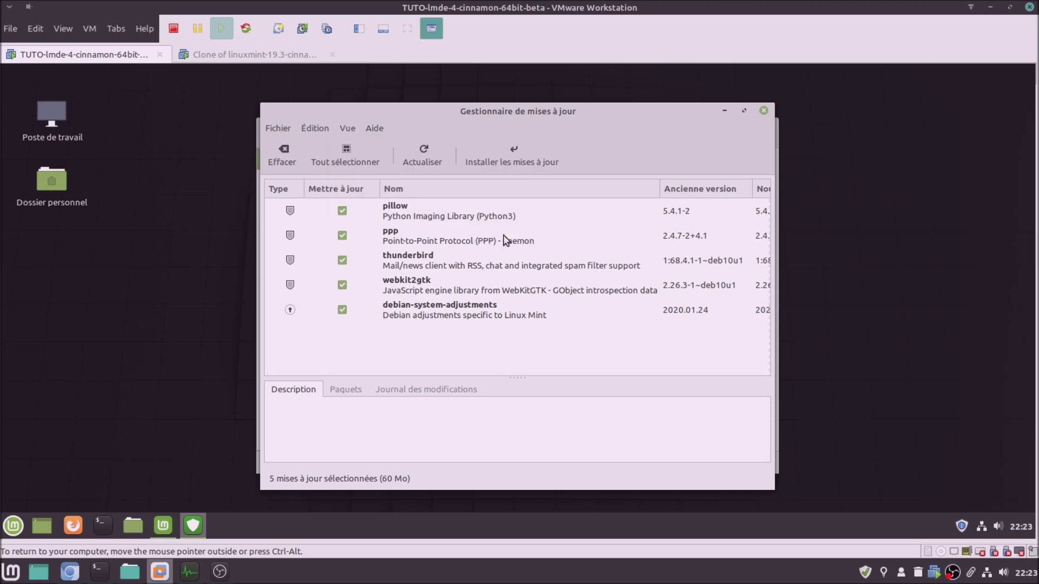
left_click(744, 111)
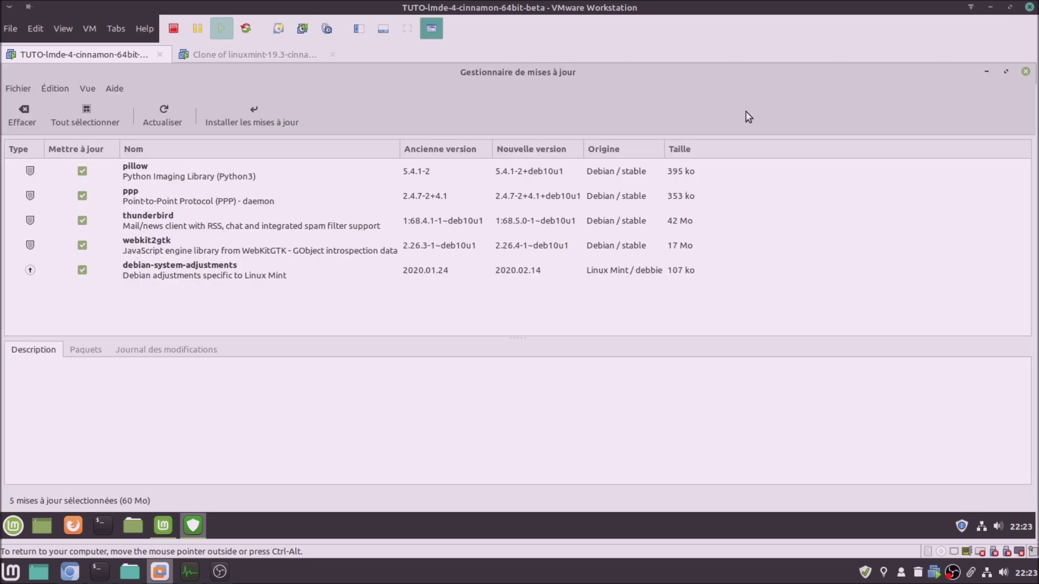
left_click(165, 115)
Apply the mintupdate 5.5.9 upgrade on the Mint clone with the password and watch the installation log
left_click(267, 52)
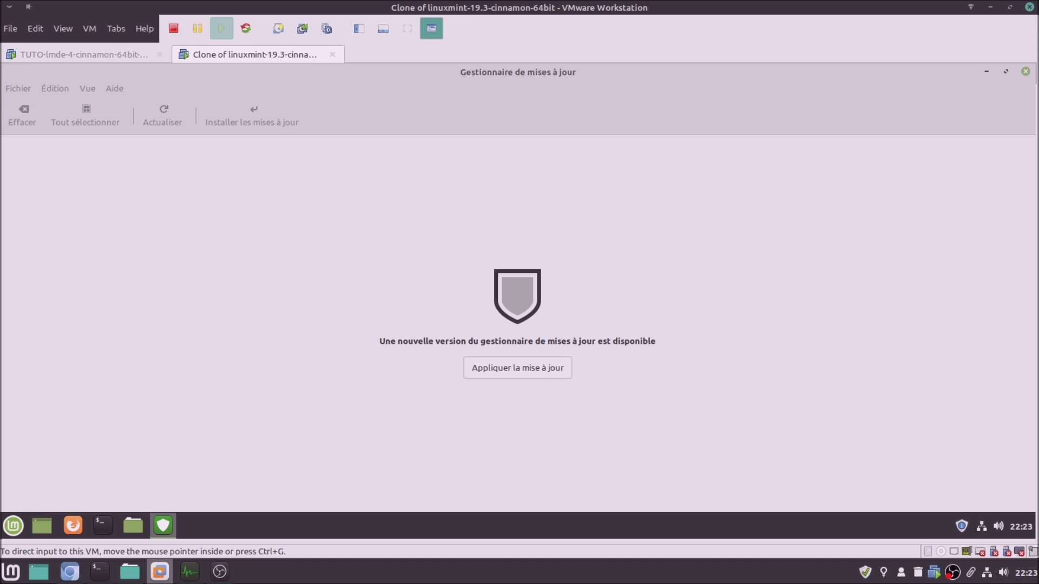
left_click(524, 371)
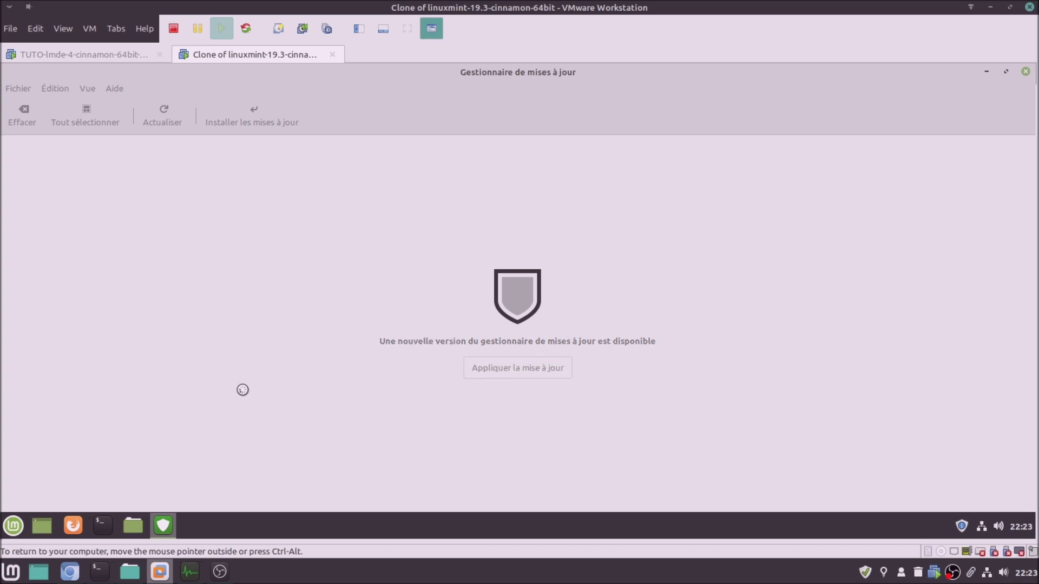
type("••••••")
key("Return")
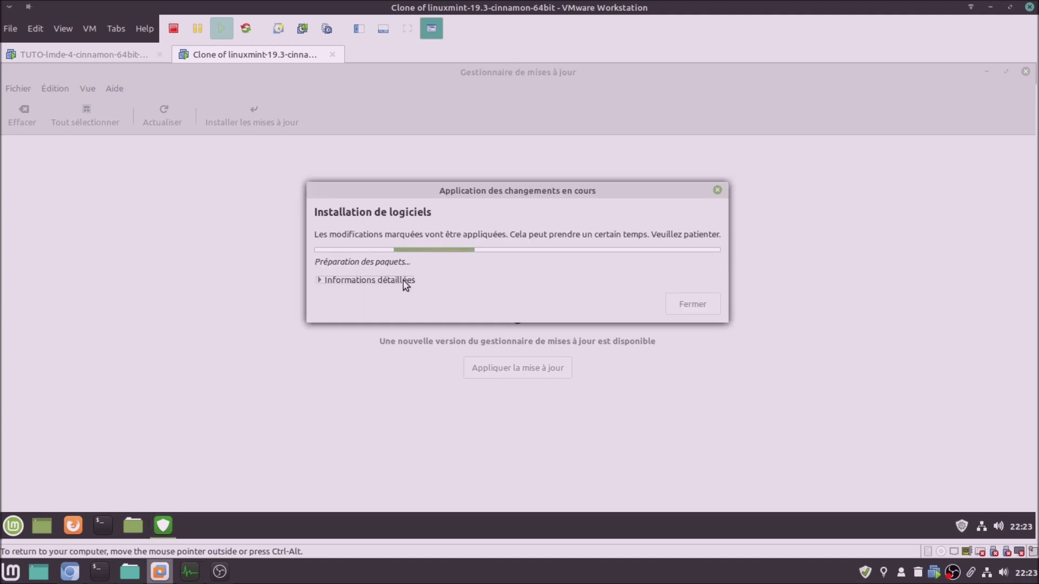
left_click(404, 281)
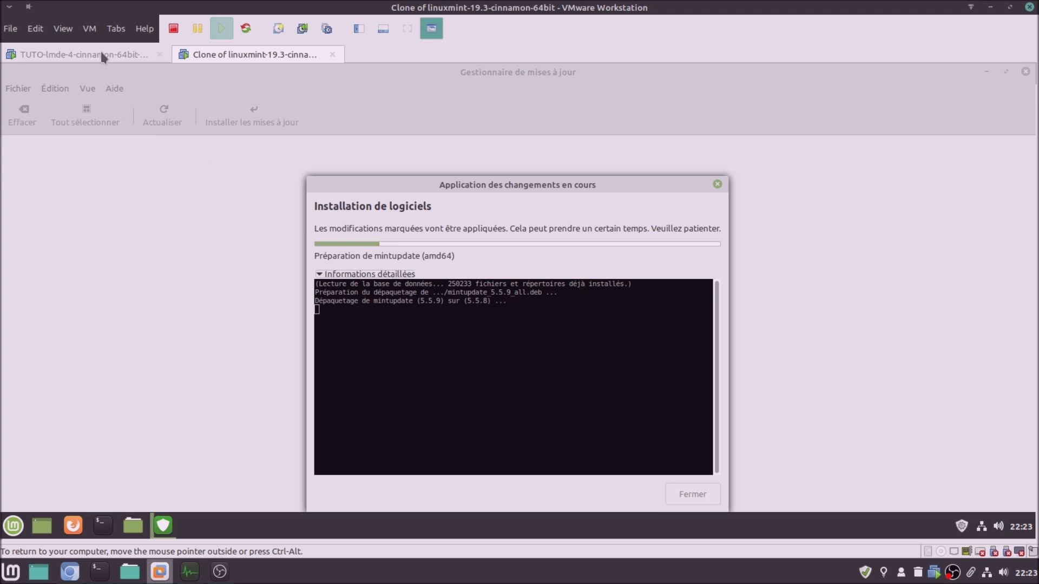
left_click(102, 54)
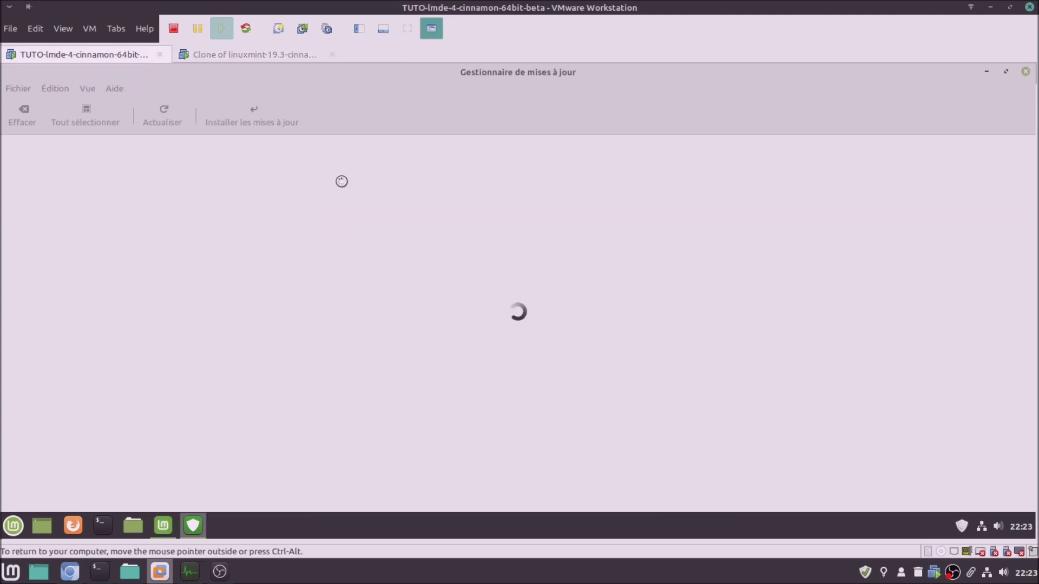
left_click(239, 55)
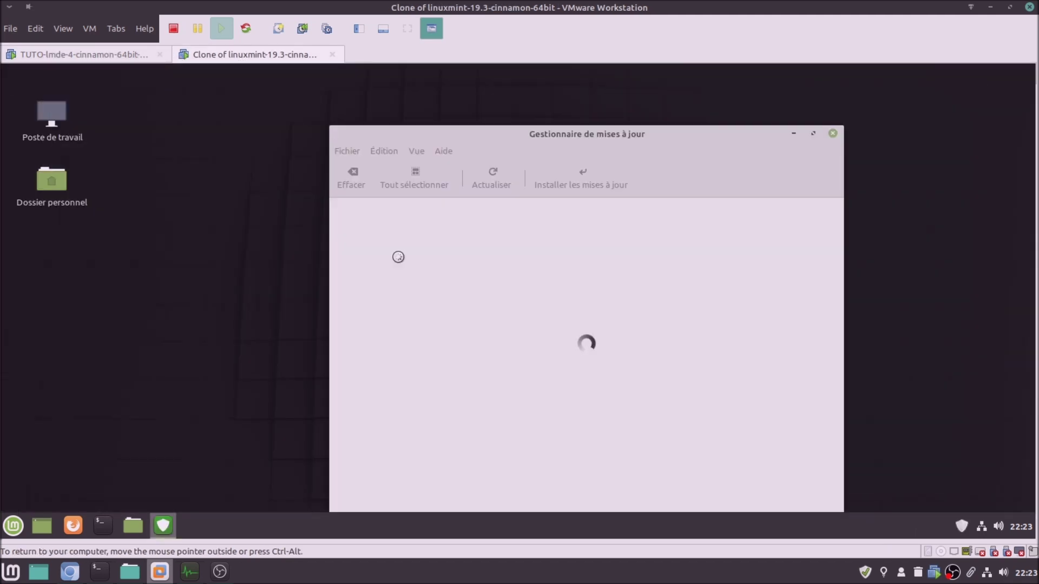
Maximize the Mint clone's Update Manager and install its 97 updates, accepting extra packages and authenticating
left_click(813, 135)
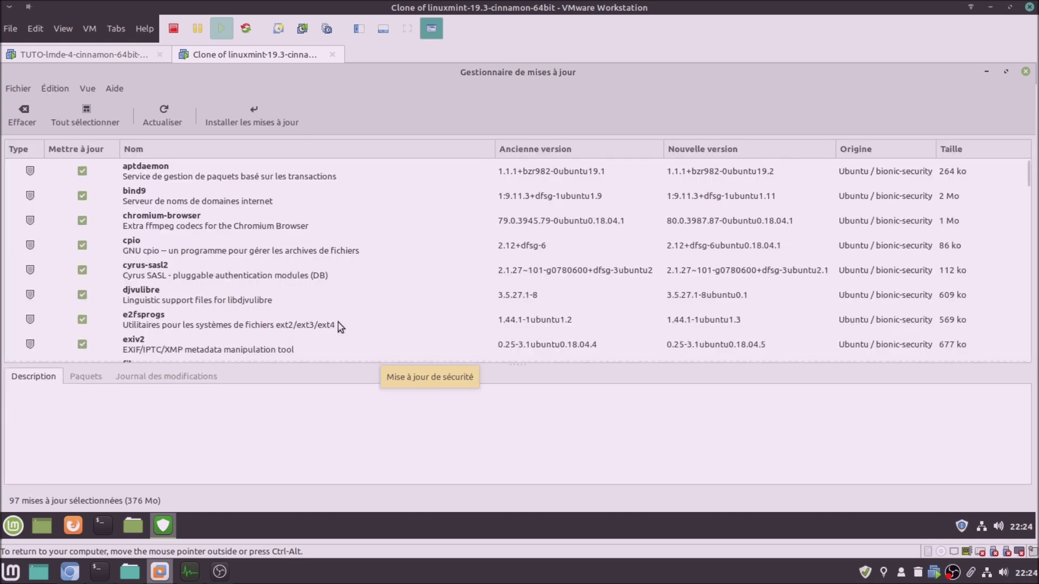
left_click(239, 114)
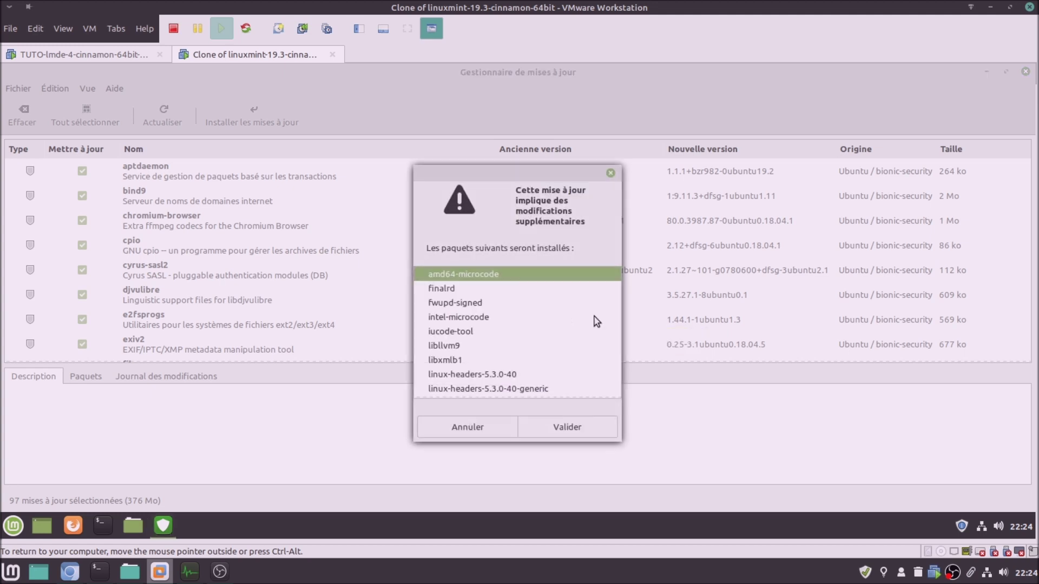
left_click(601, 430)
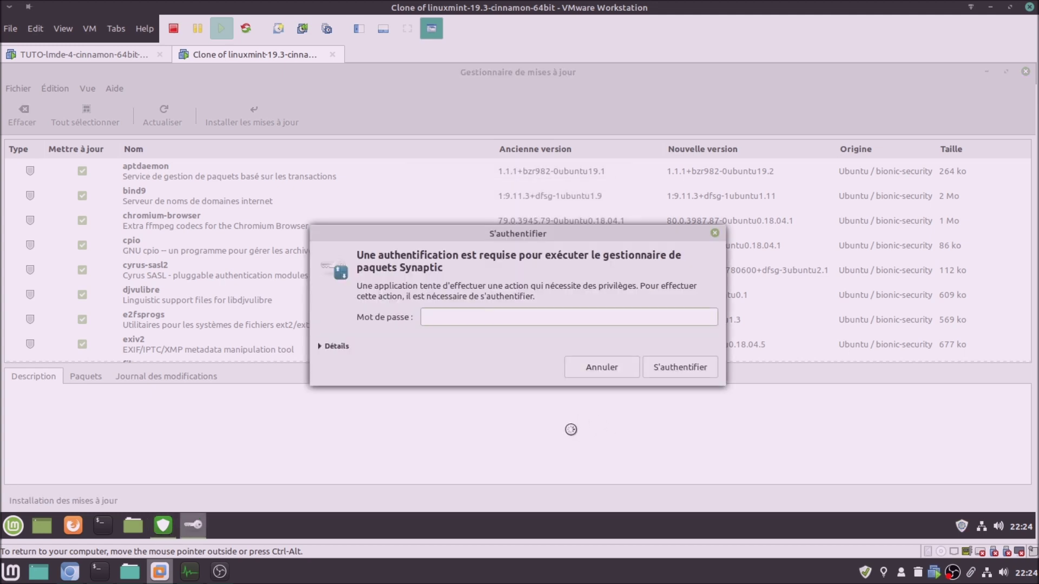
key("Return")
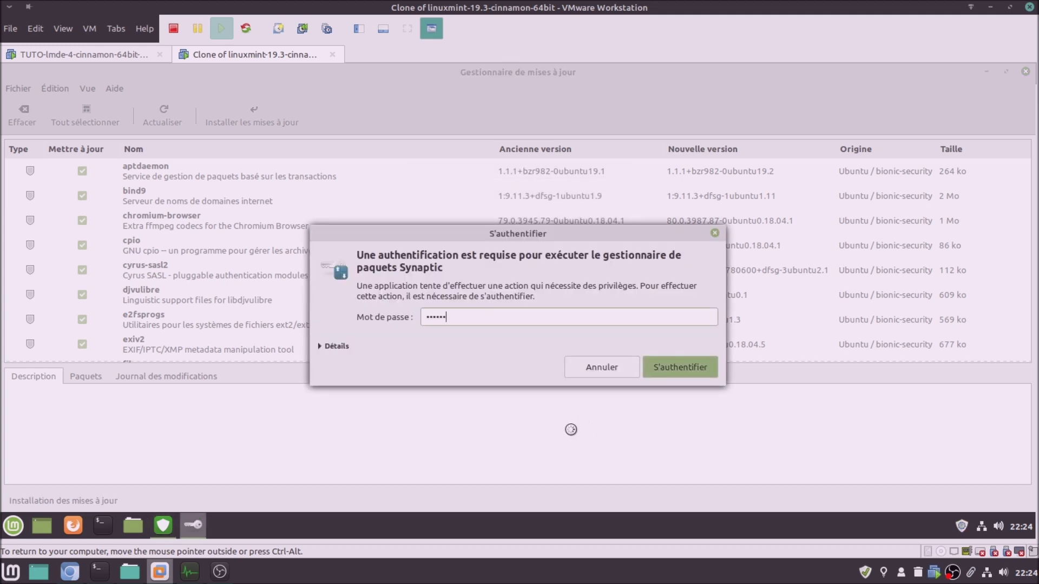
Install the LMDE VM's 5 updates, authorising with the password
left_click(91, 57)
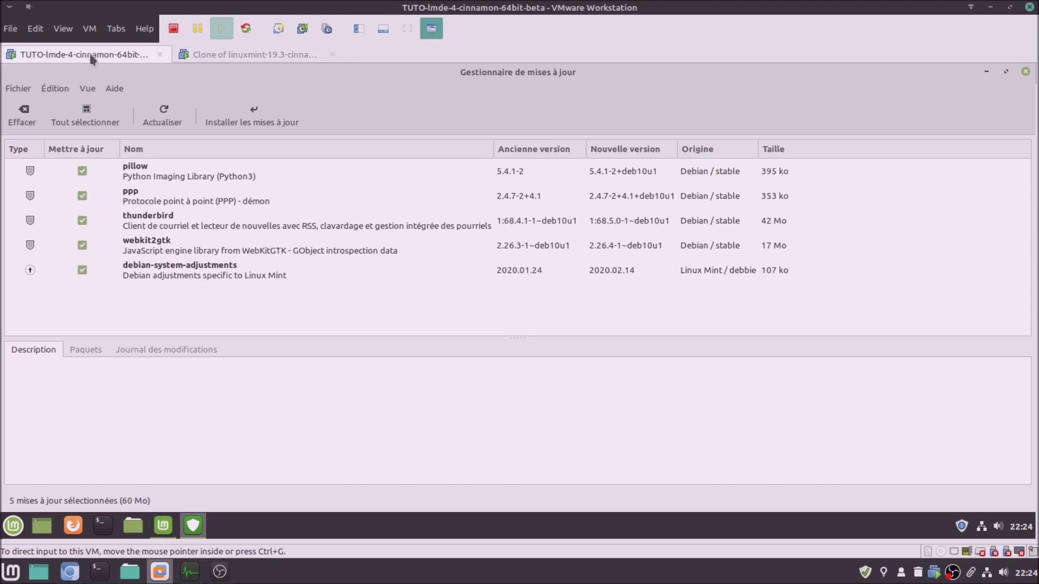
left_click(235, 120)
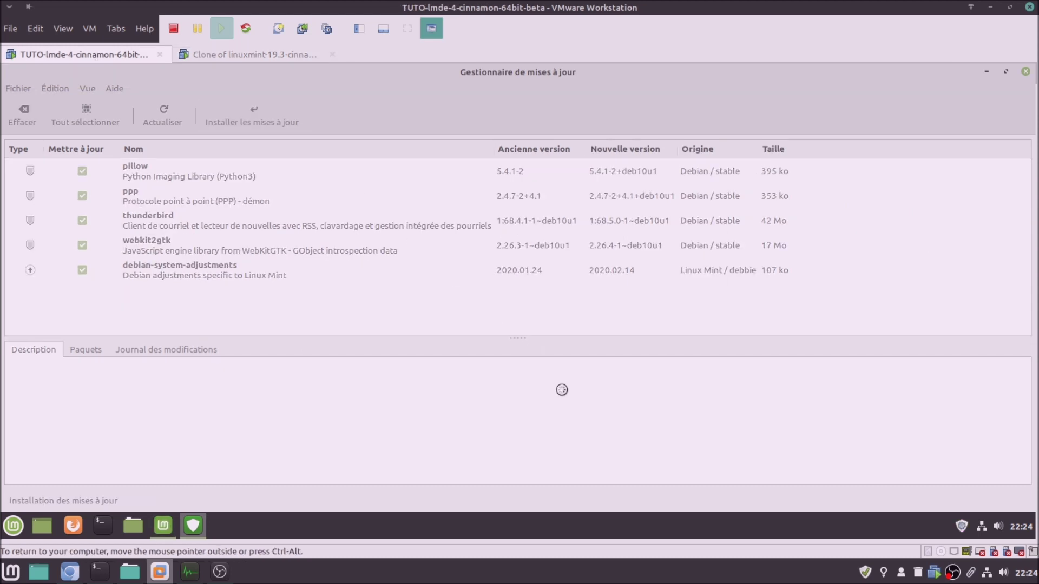
type("••••••")
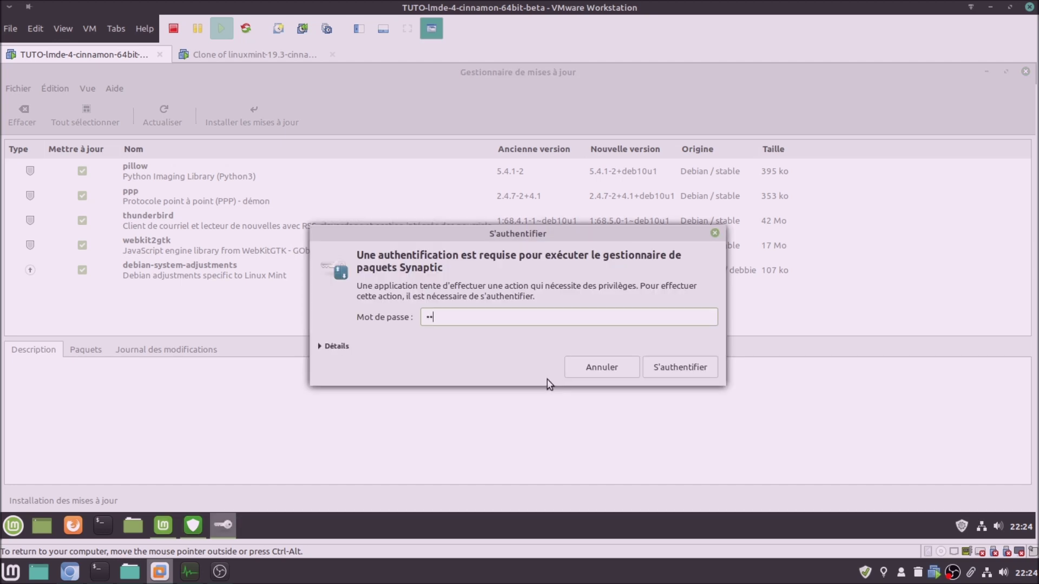
key("Return")
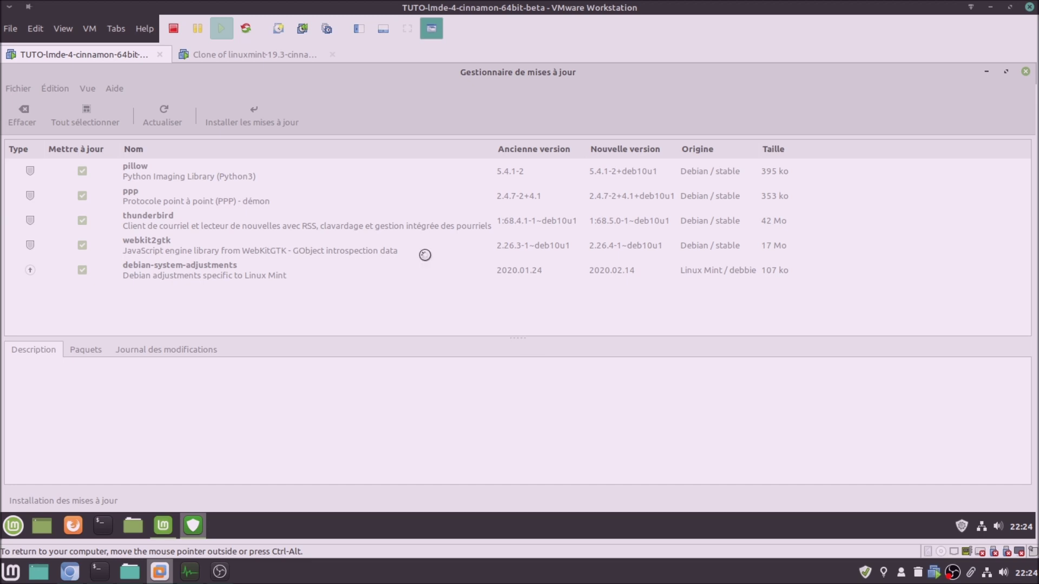
left_click(259, 59)
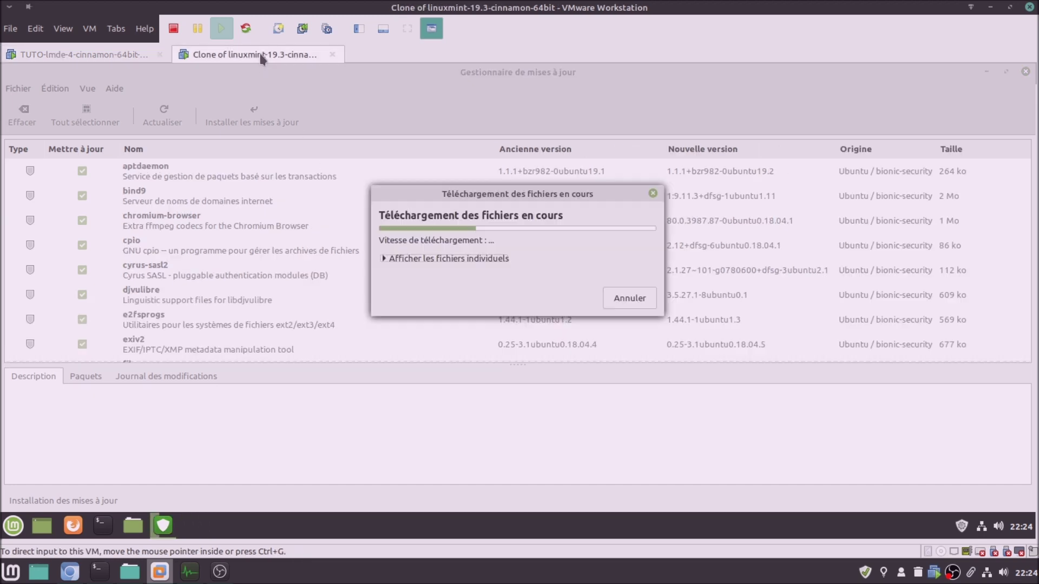
Expand the individual file lists in the Mint clone's and LMDE's download dialogs
left_click(473, 263)
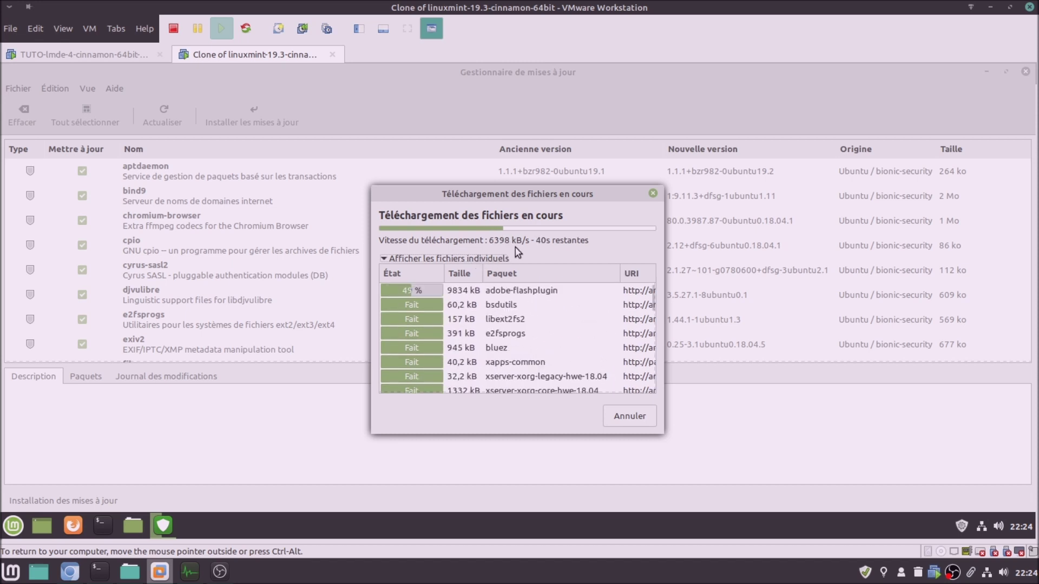
left_click(57, 53)
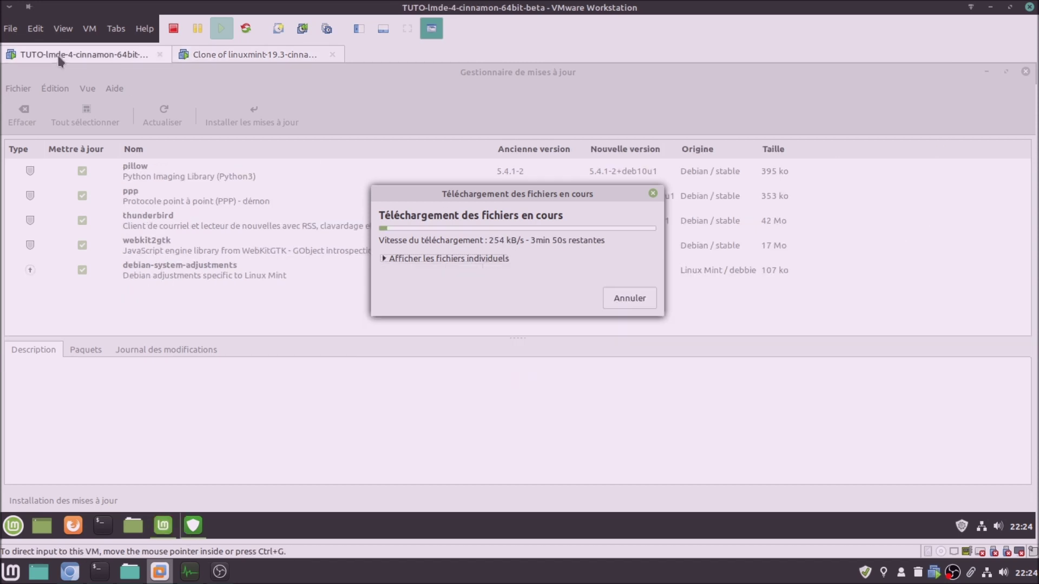
left_click(448, 260)
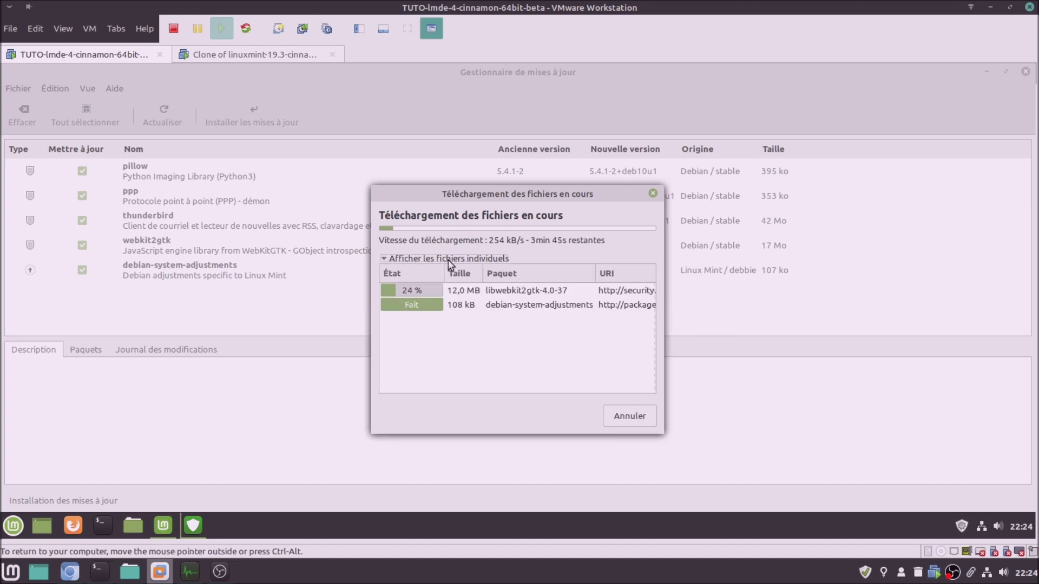
left_click(228, 53)
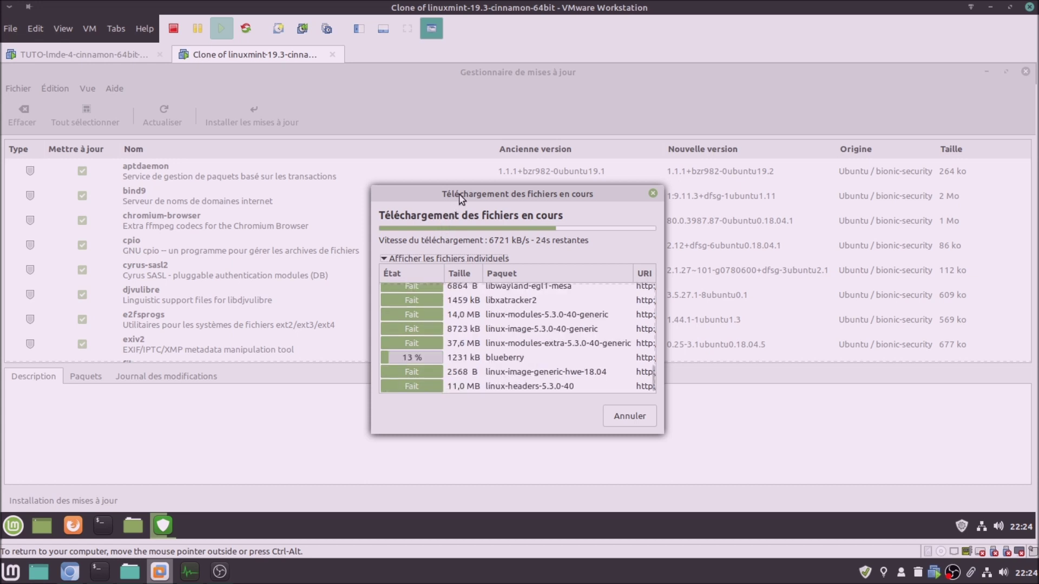
Alternate between the LMDE and Mint clone tabs to follow the update downloads
left_click(115, 50)
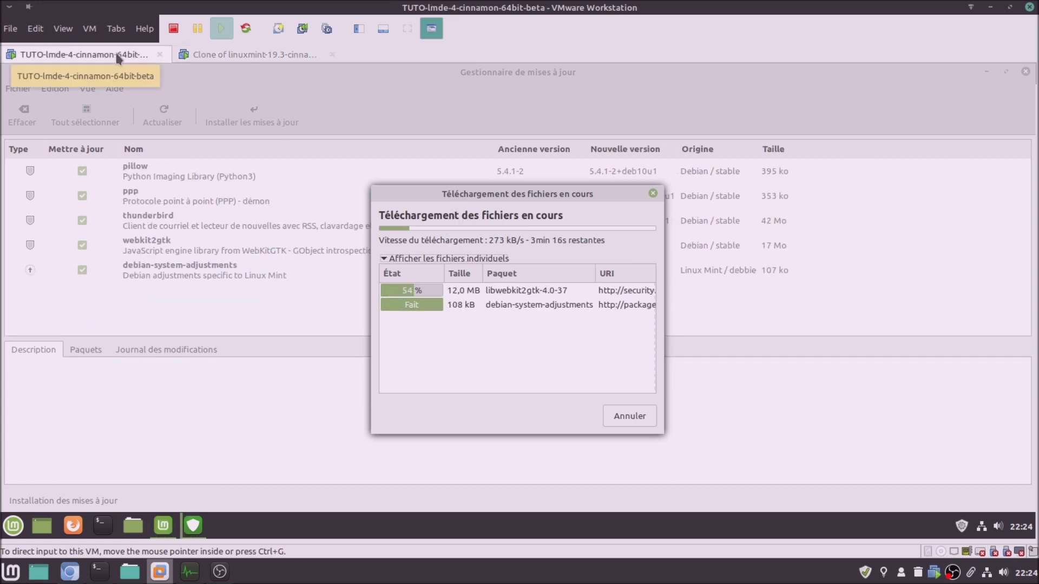
left_click(217, 55)
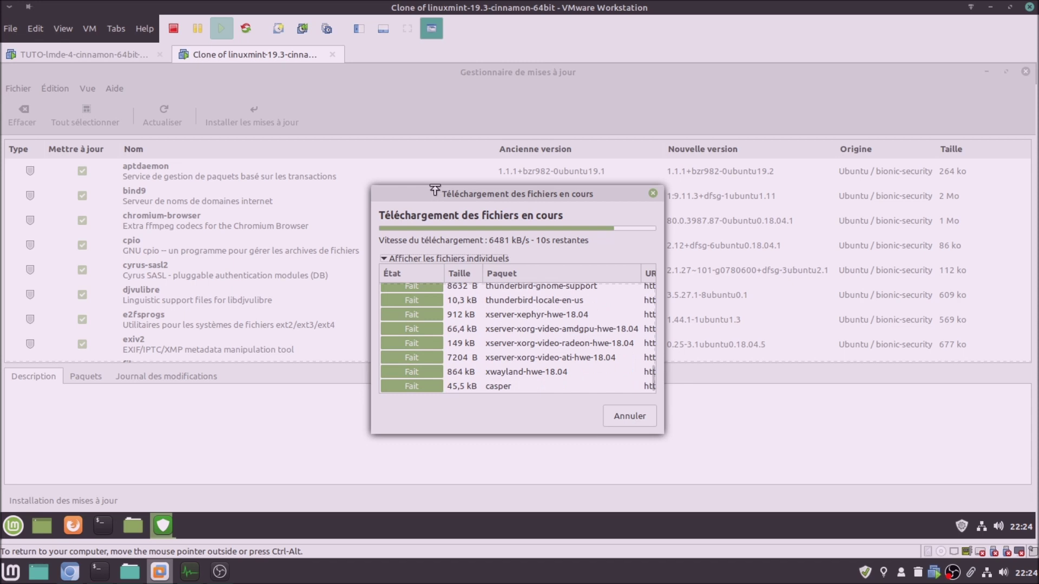
left_click(115, 55)
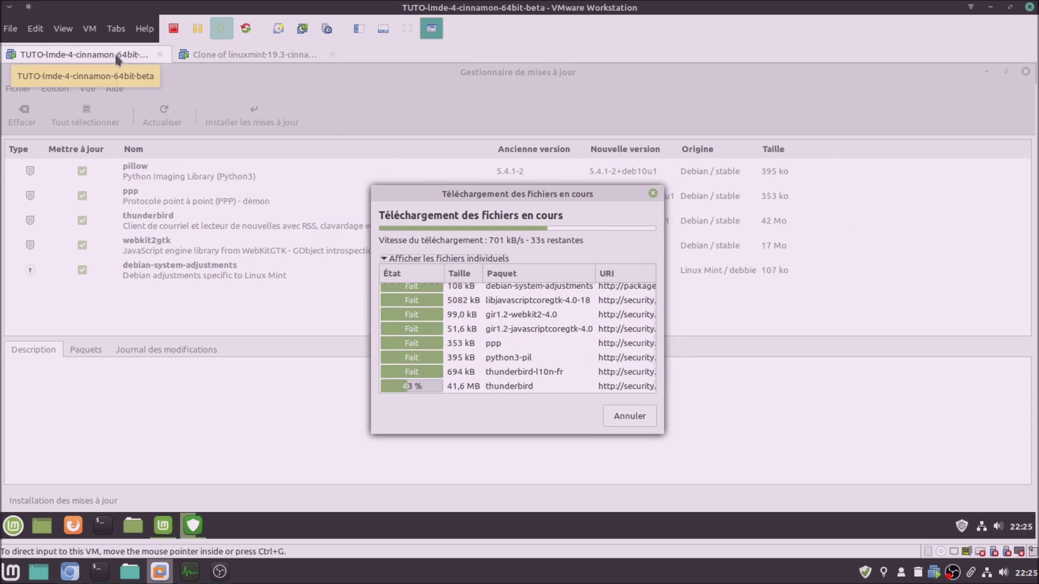
left_click(230, 59)
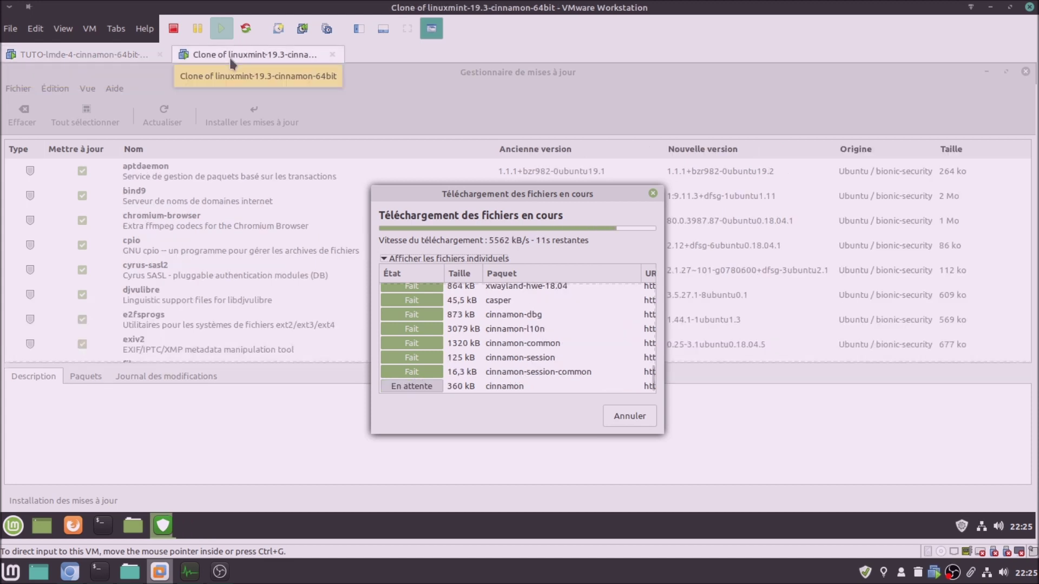
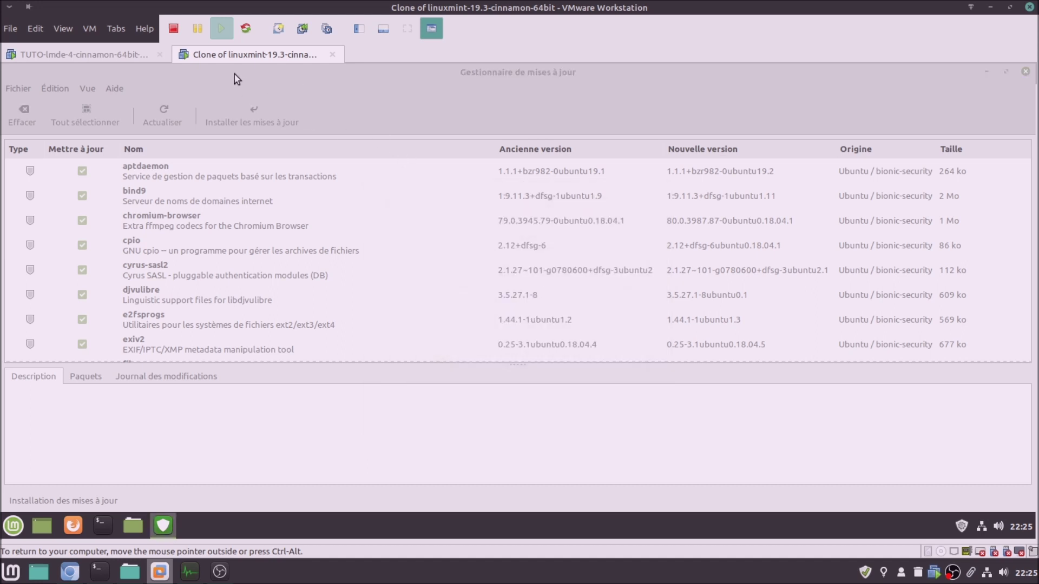
Expand the Informations détaillées installation log in both the Mint clone and LMDE 4 VMs
left_click(378, 282)
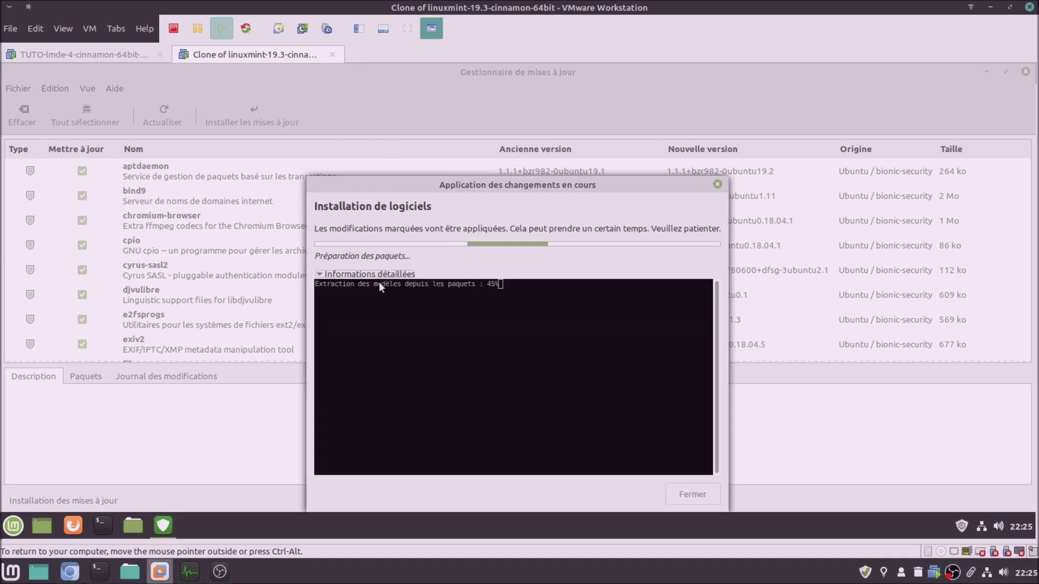
left_click(122, 49)
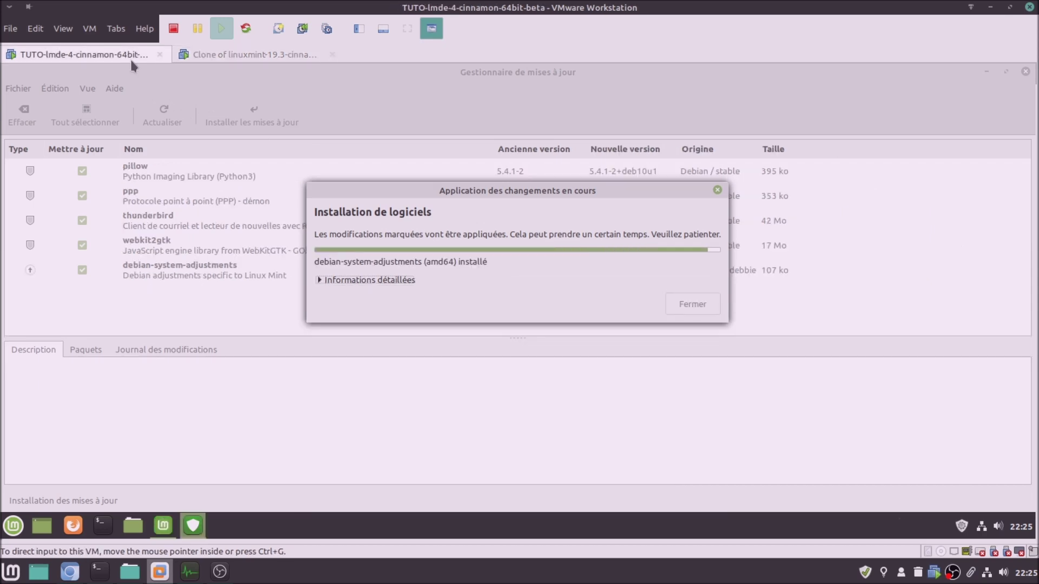
left_click(340, 278)
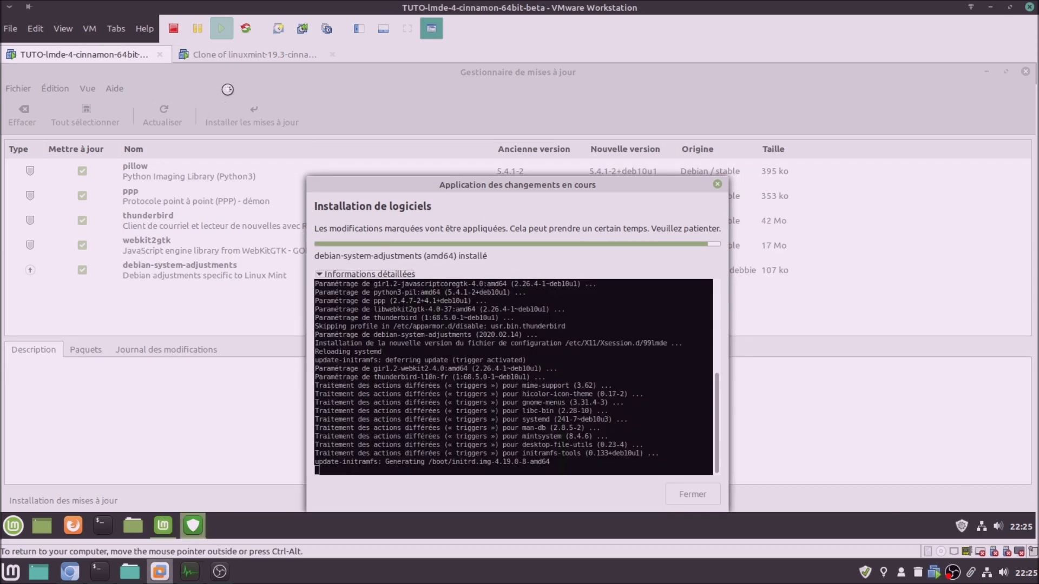
Move both installation windows higher and follow LMDE until 'Votre système est à jour' appears
left_click(238, 53)
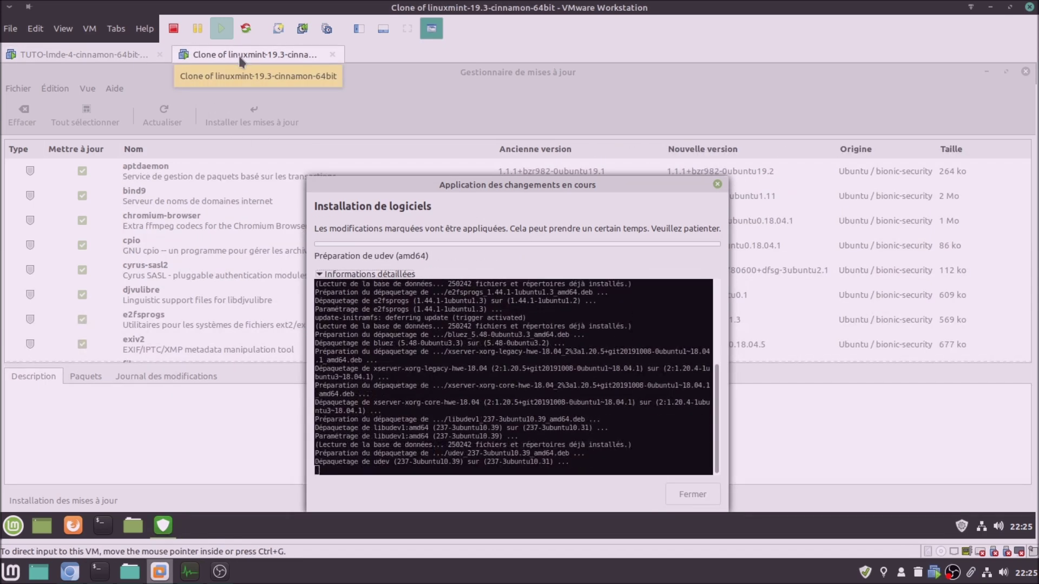
left_click_drag(469, 186, 468, 129)
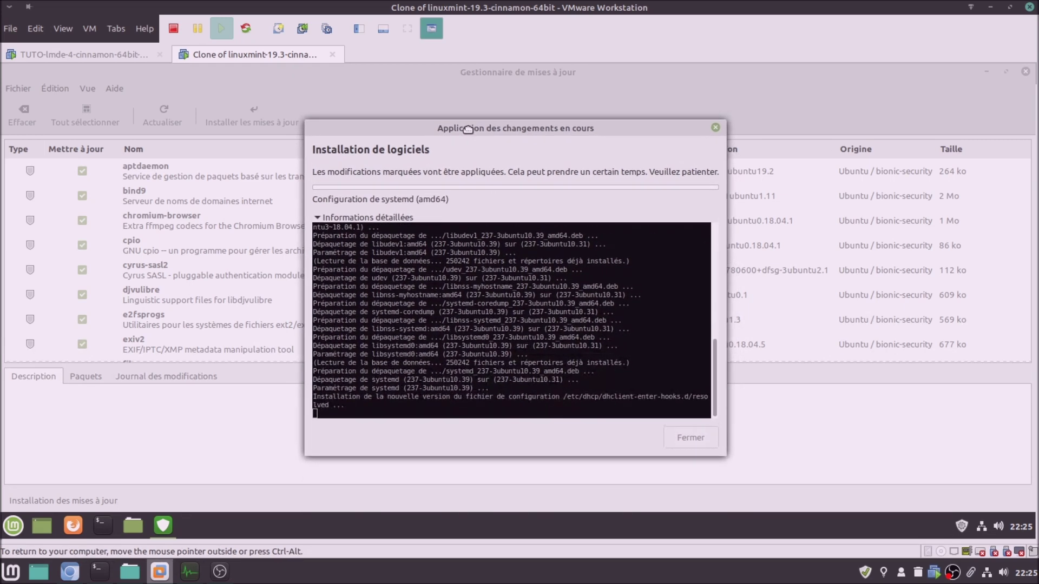
left_click(120, 54)
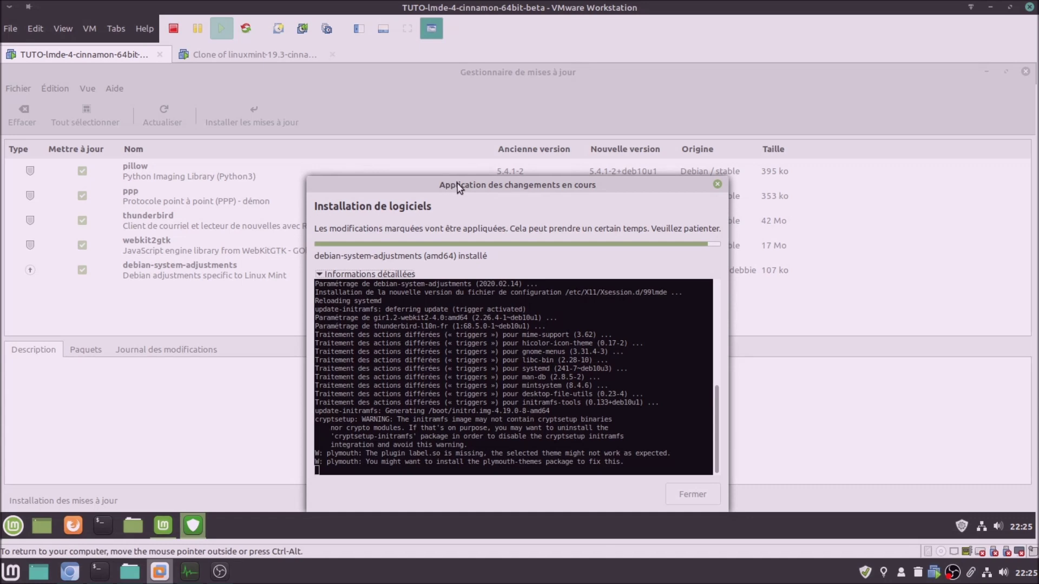
left_click_drag(458, 187, 455, 122)
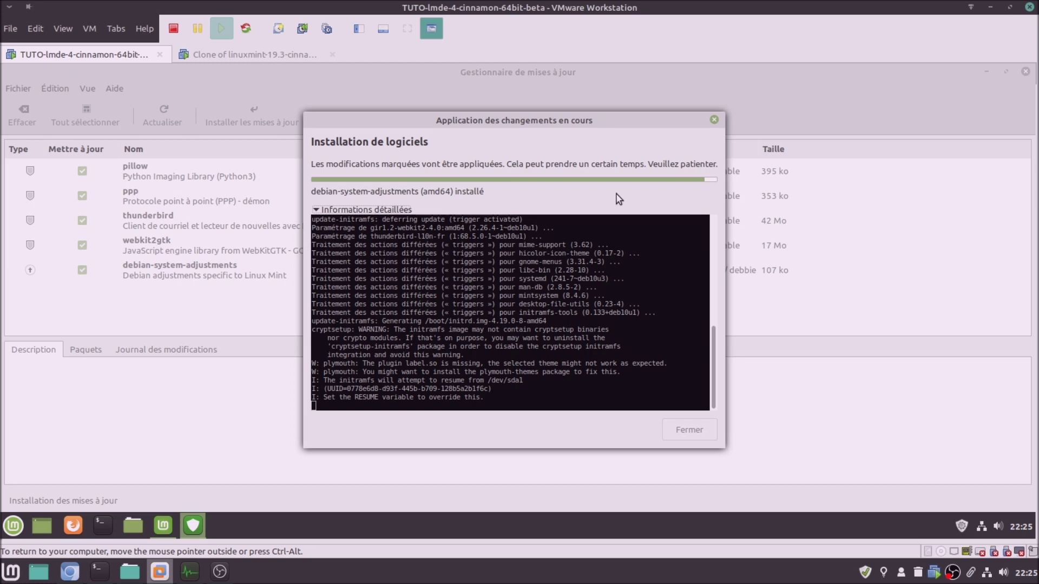
left_click(214, 57)
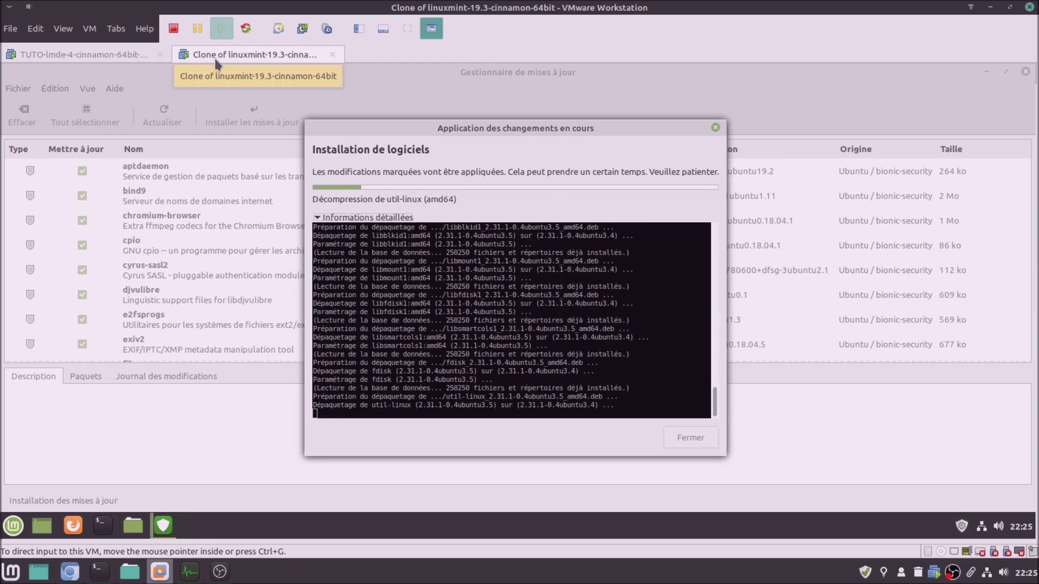
left_click(105, 61)
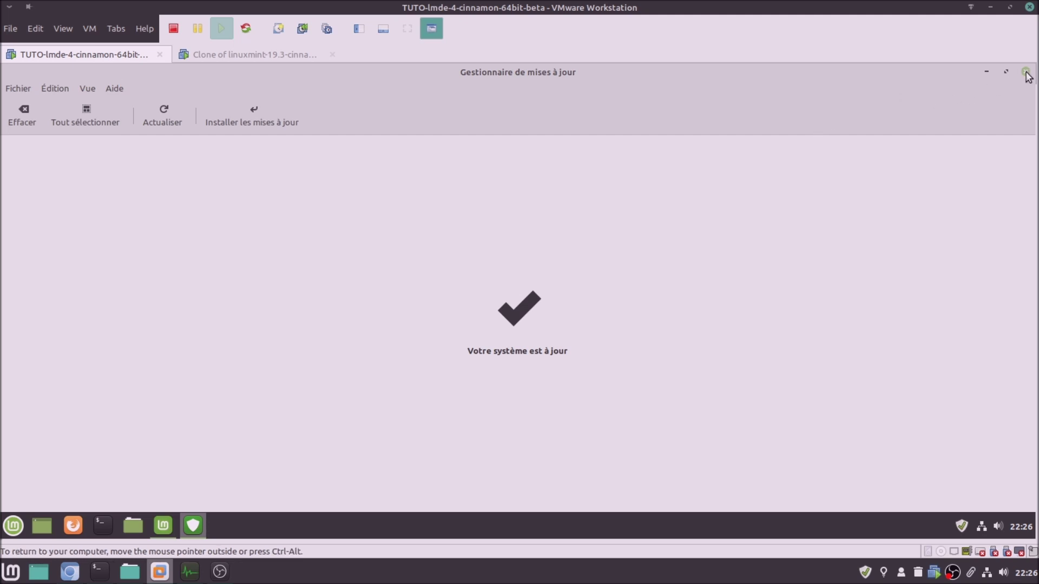
Refresh LMDE's update list, then close its Bienvenue and Gestionnaire de mises à jour windows
left_click(167, 110)
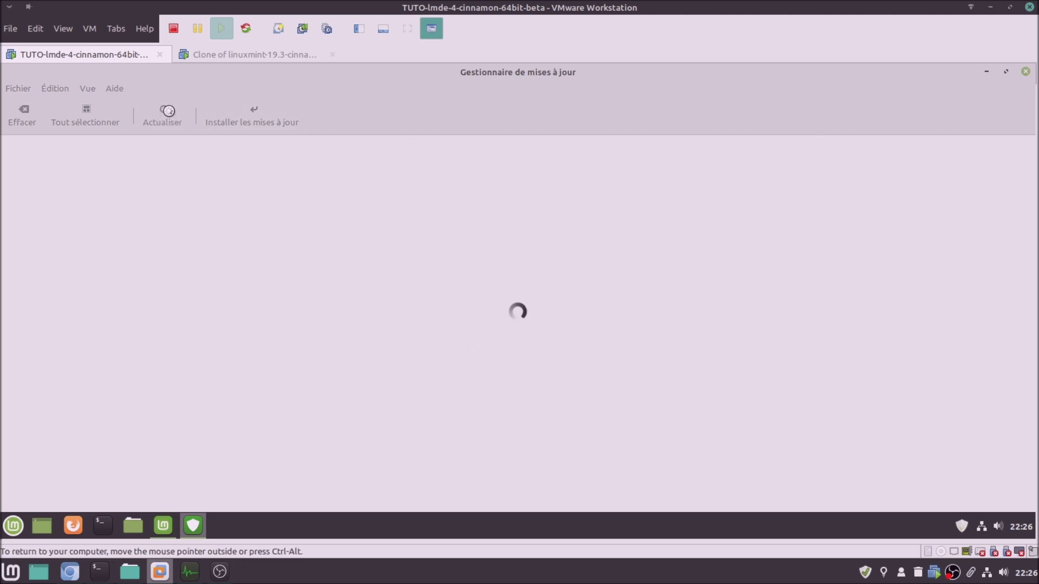
left_click(240, 54)
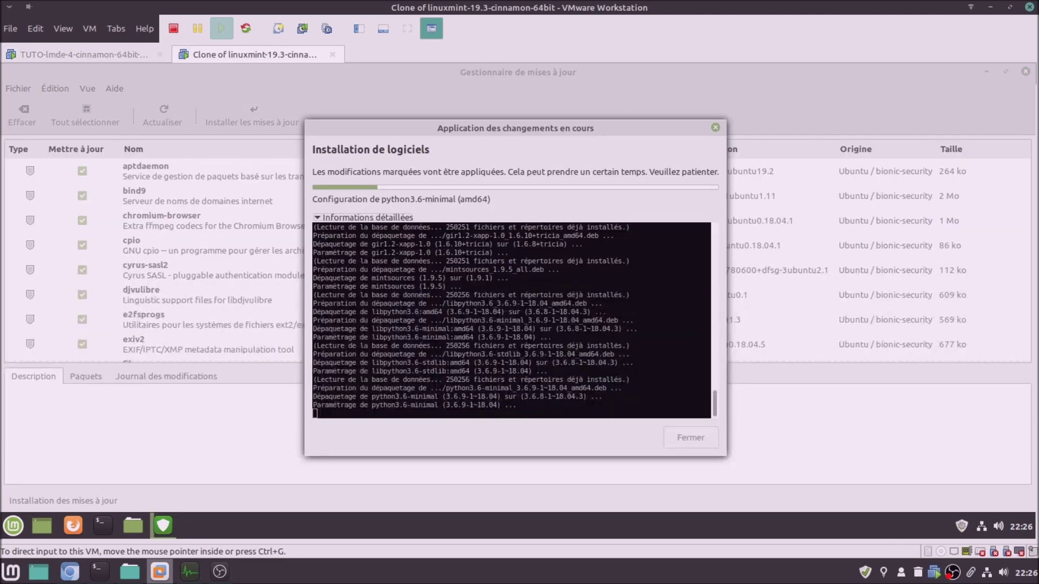
left_click(95, 56)
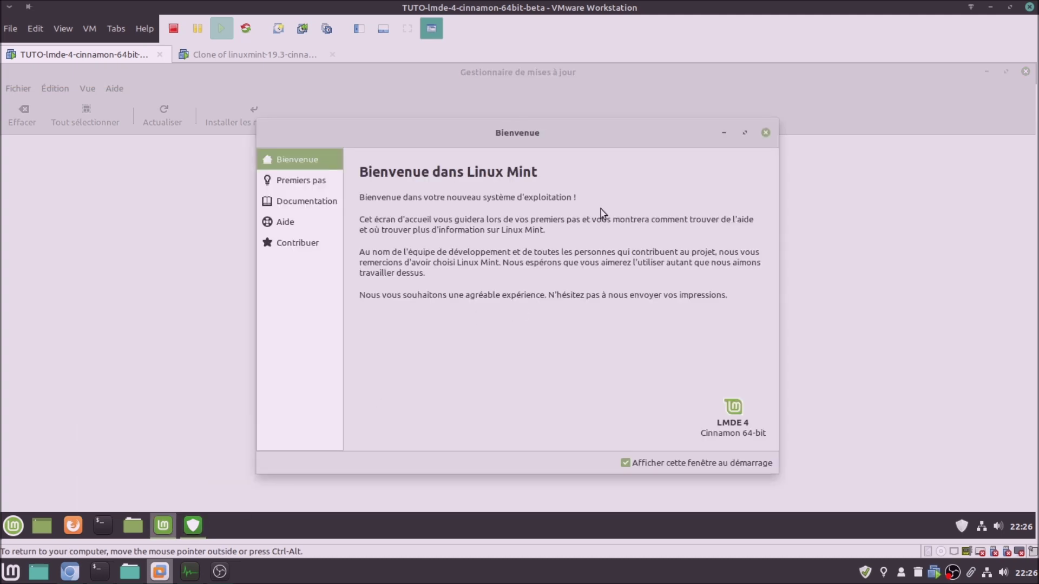
left_click(767, 133)
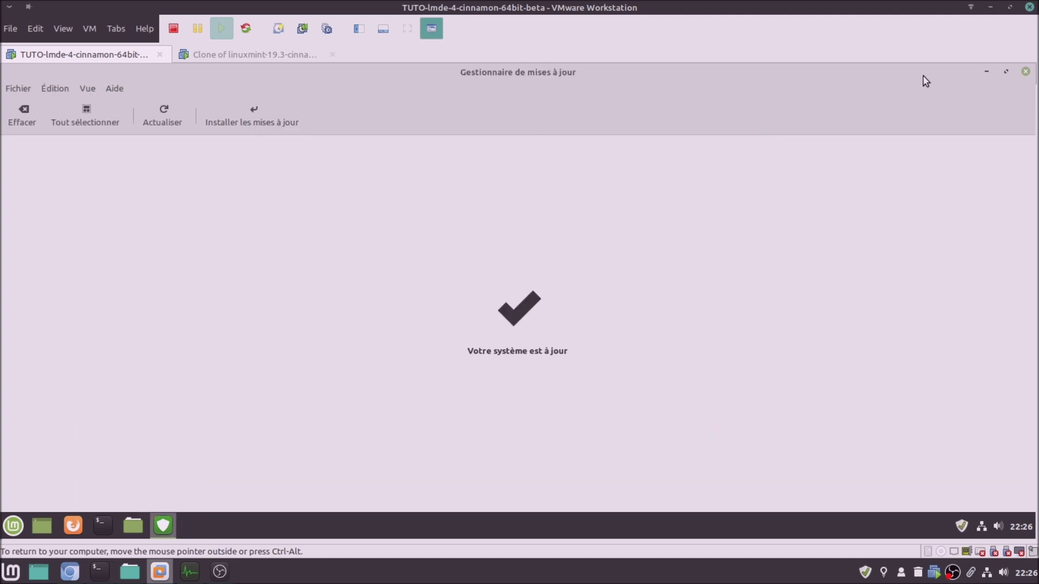
left_click(1026, 72)
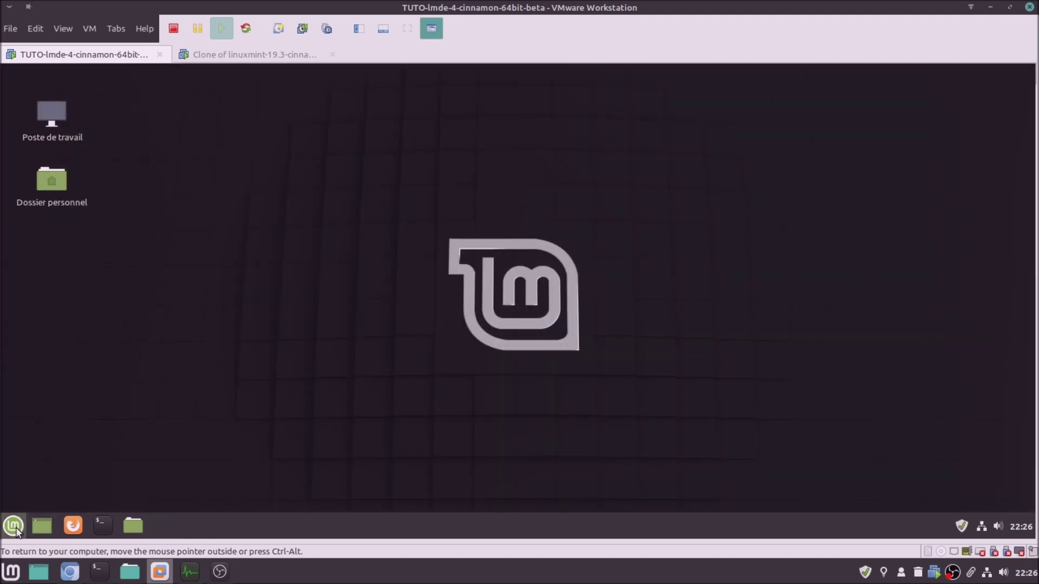
left_click(13, 526)
Restart the LMDE 4 VM, booting the default LMDE 4 Debbie GRUB entry to the login screen
left_click(33, 459)
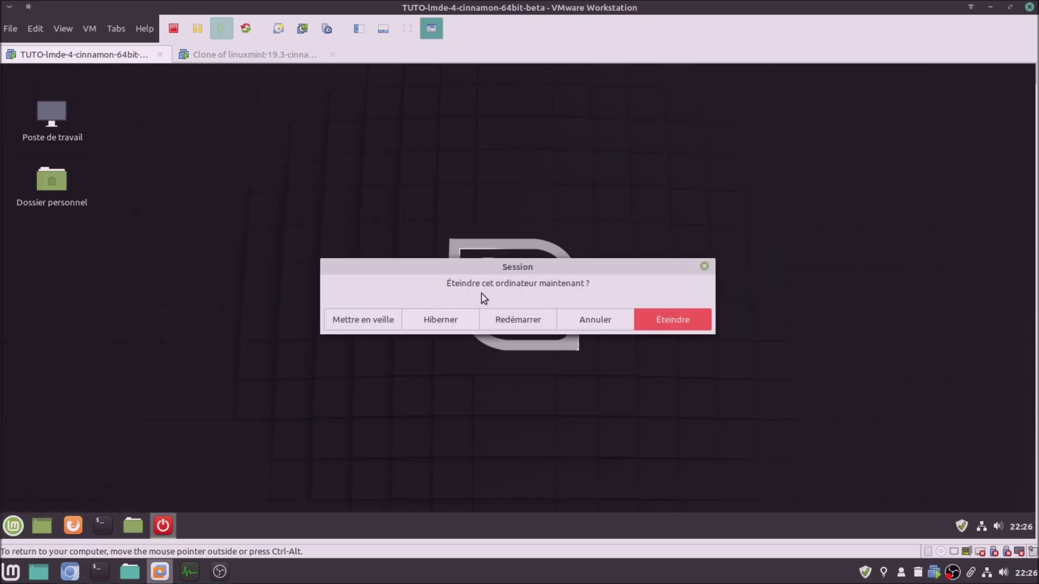
left_click(525, 321)
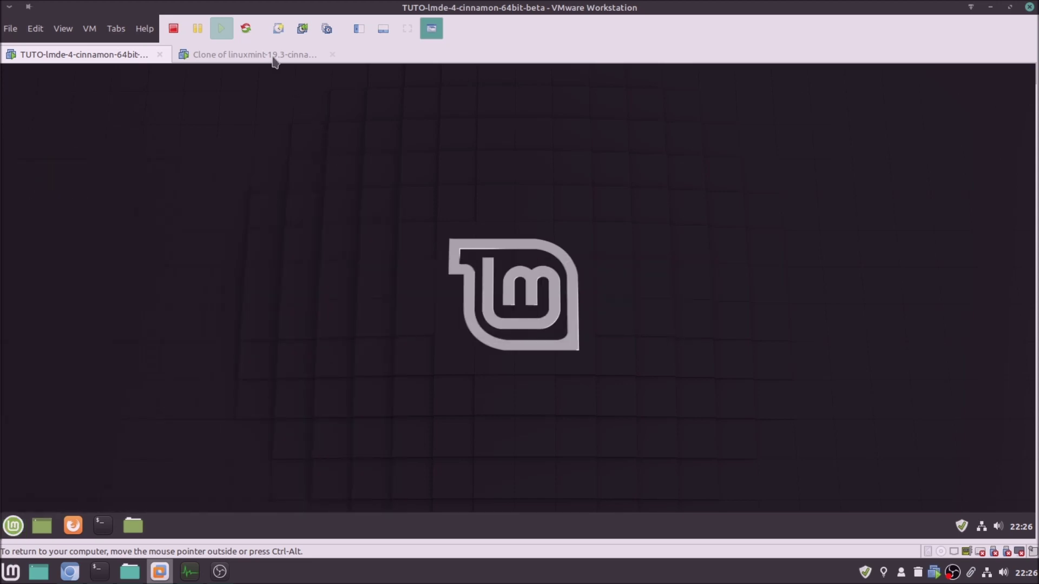
left_click(273, 56)
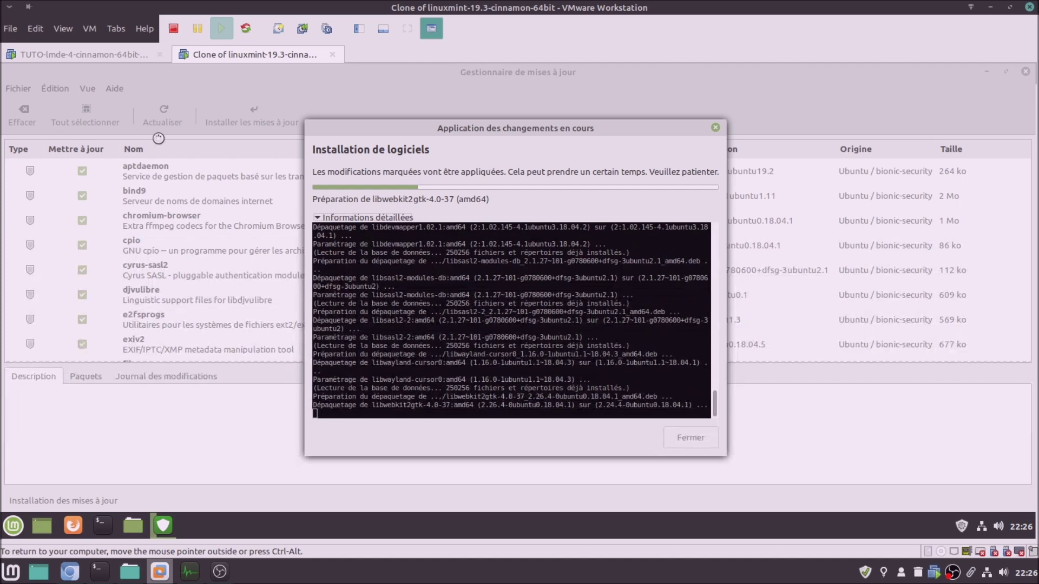
left_click(125, 54)
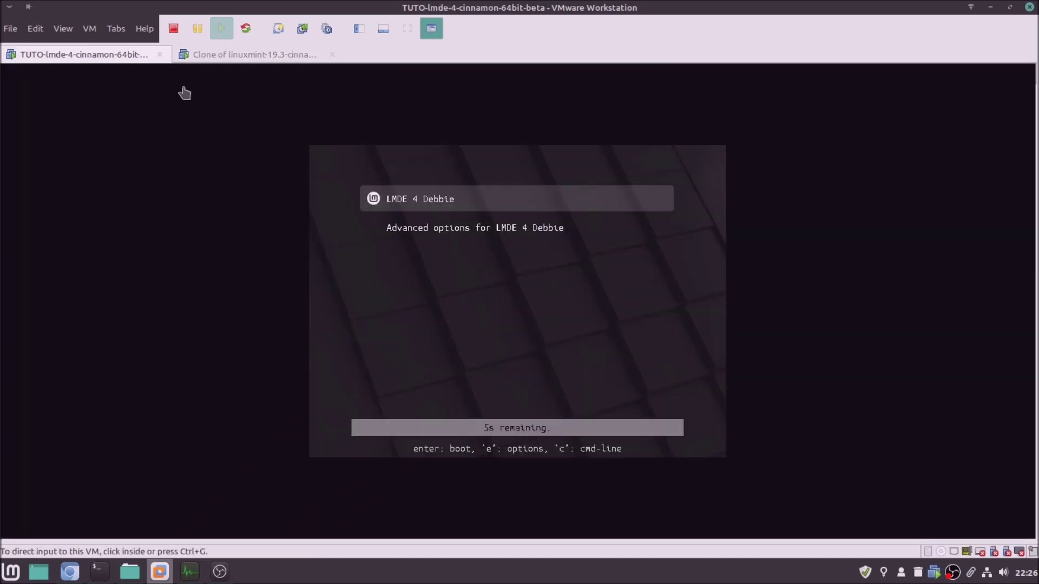
left_click(463, 299)
key("Return")
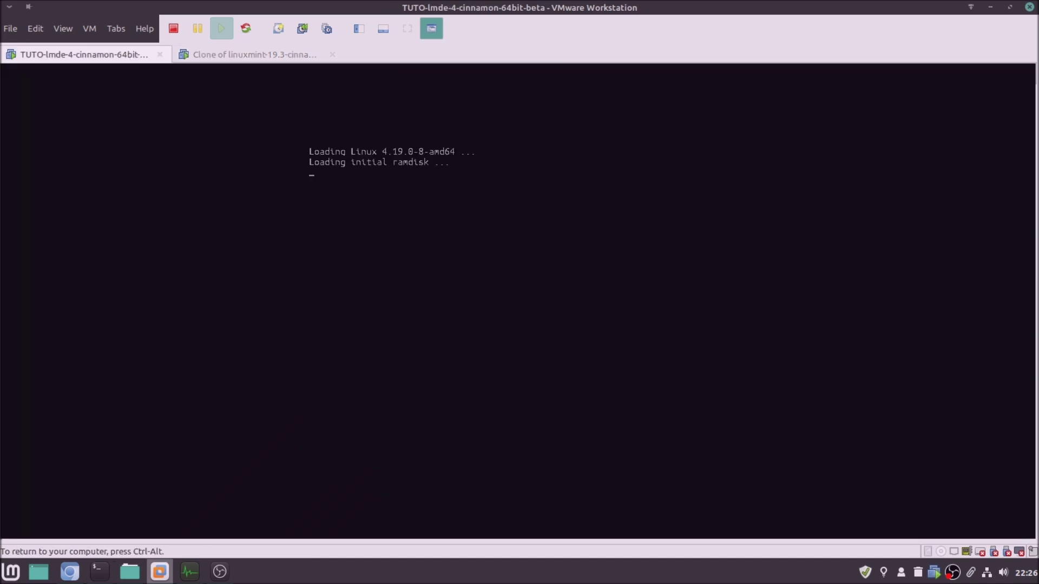
key("ctrl+alt")
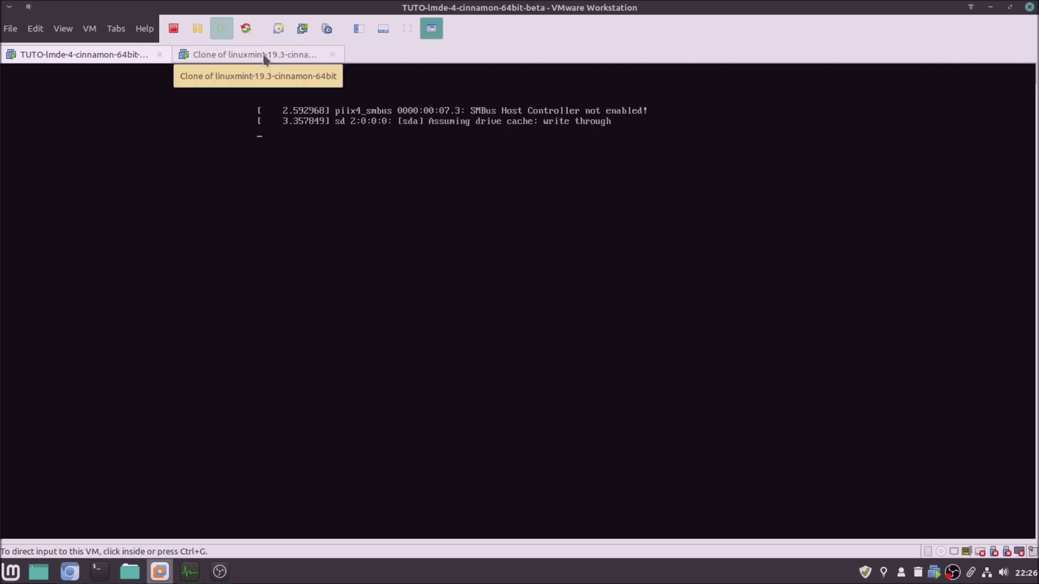
left_click(265, 56)
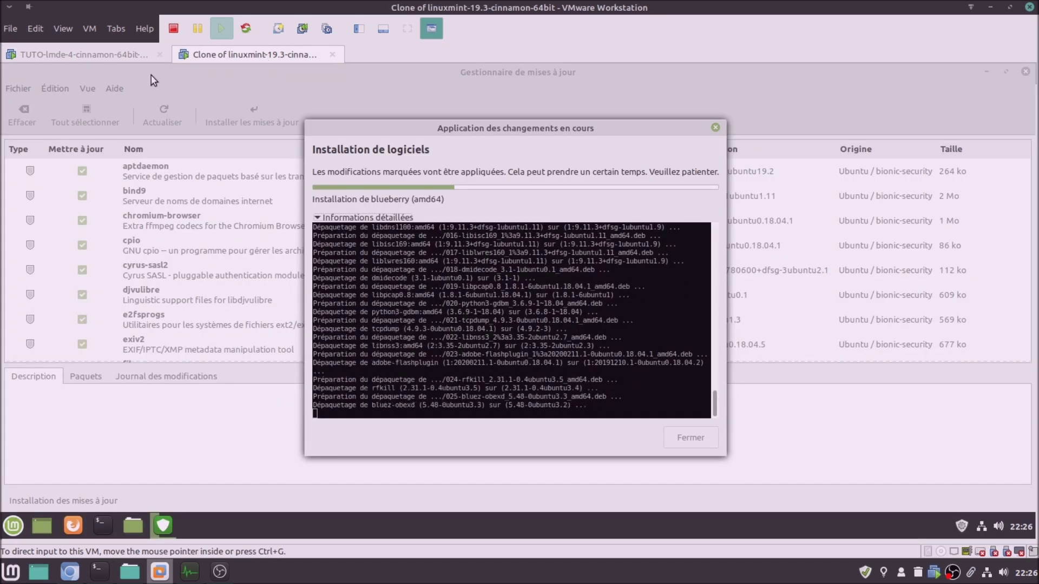
left_click(119, 56)
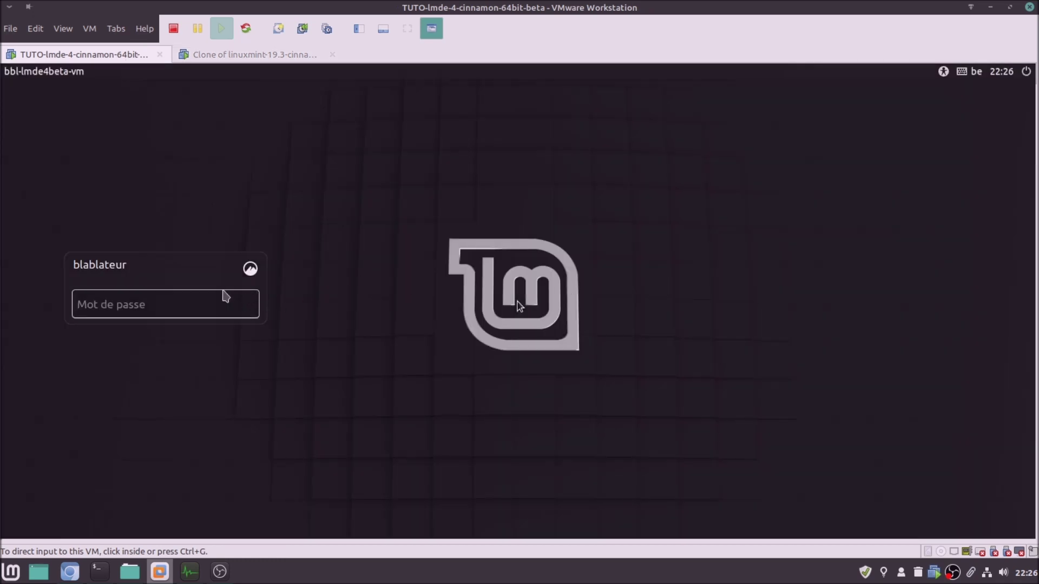
Log into the LMDE 4 VM with the user password
left_click(219, 303)
type("b•••••")
key("Return")
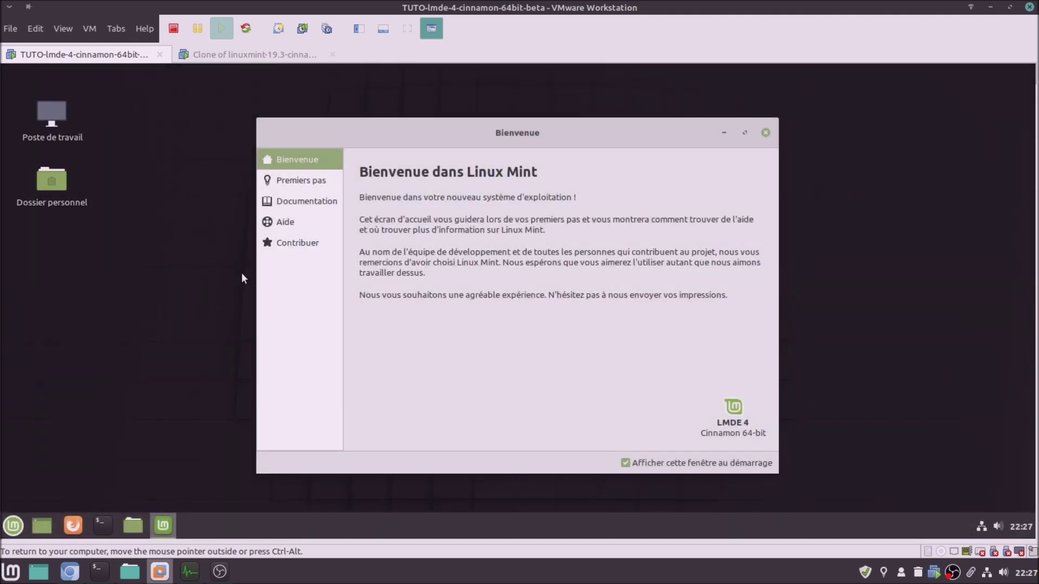
Browse the welcome screen's first steps page
left_click(297, 178)
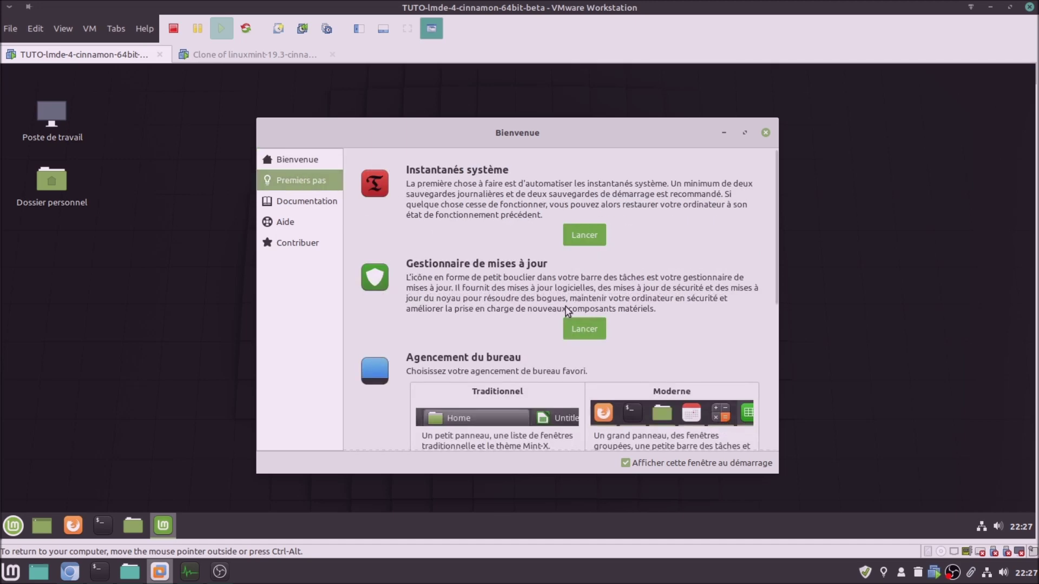
scroll(535, 315, "down", 3)
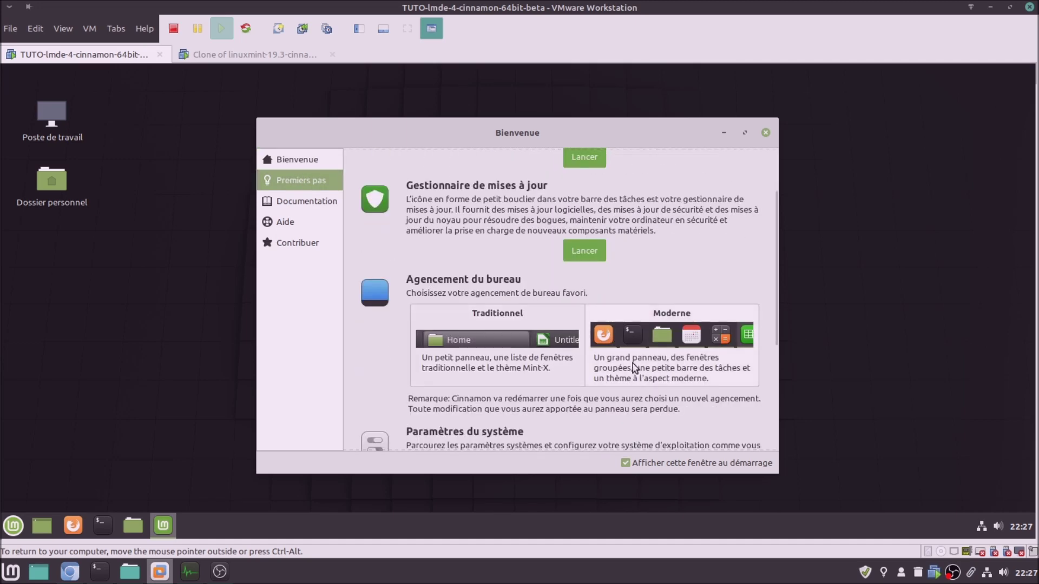
scroll(510, 421, "down", 3)
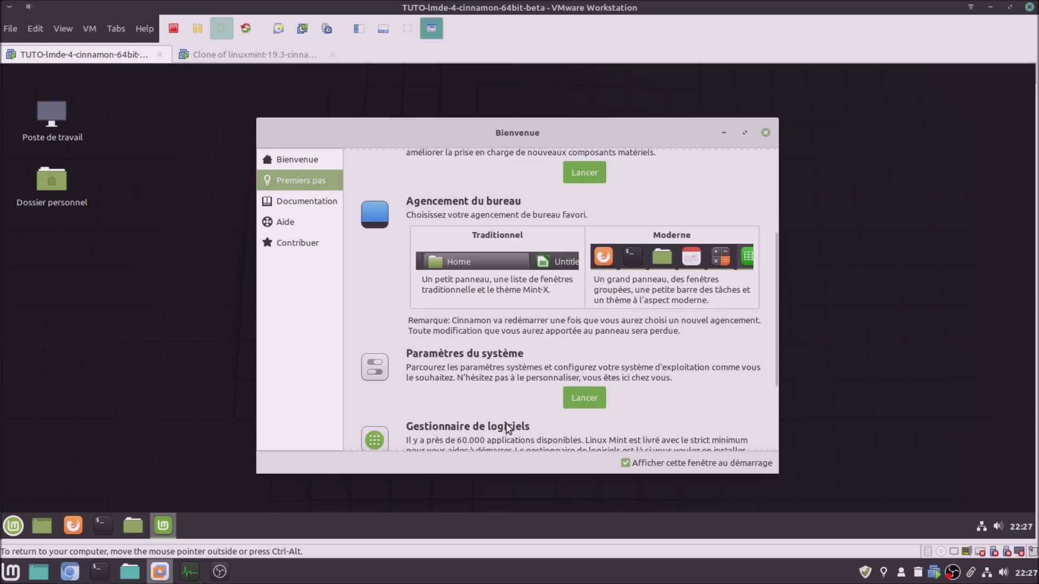
scroll(471, 376, "down", 2)
scroll(470, 375, "down", 3)
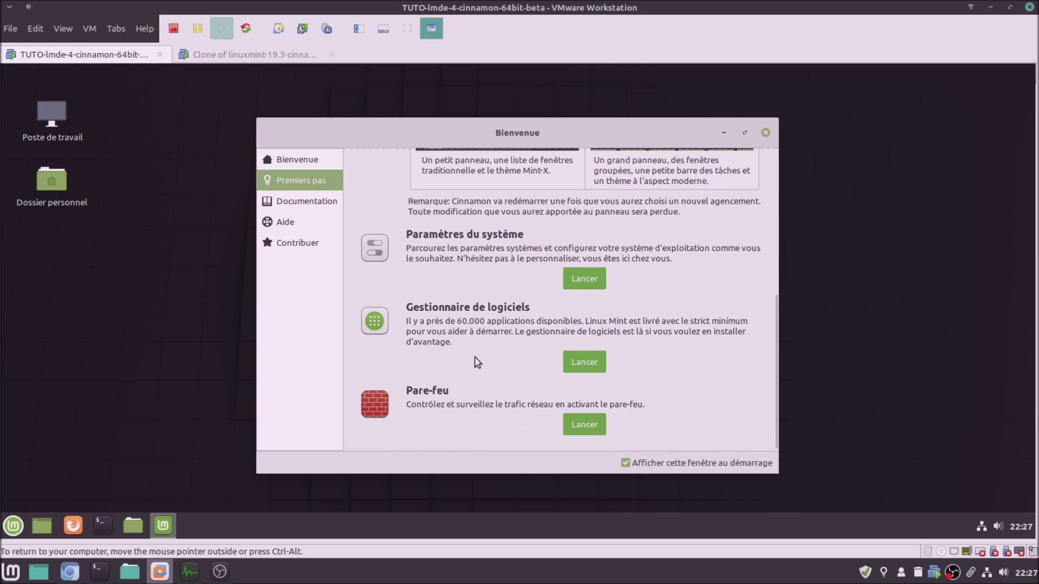
scroll(475, 360, "up", 4)
View Documentation, help and Contribuer, uncheck 'Afficher cette fenêtre au démarrage' and close the welcome screen
left_click(318, 209)
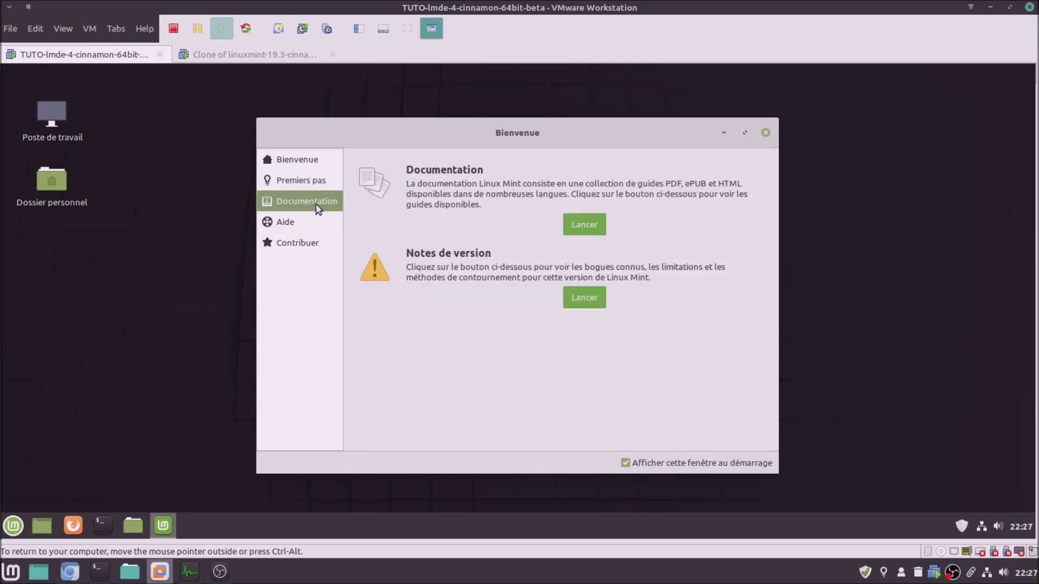
left_click(283, 223)
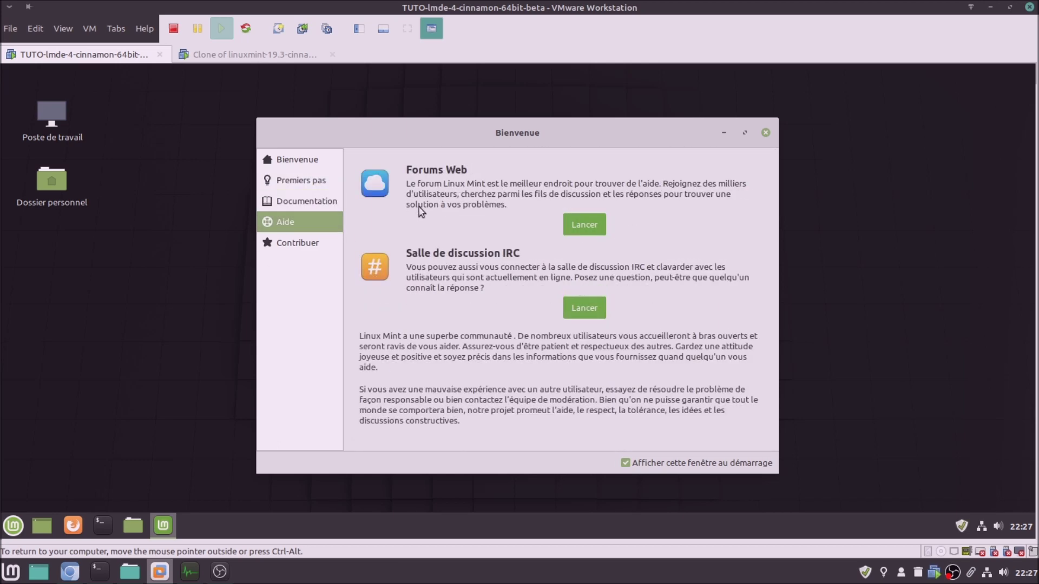
left_click(313, 246)
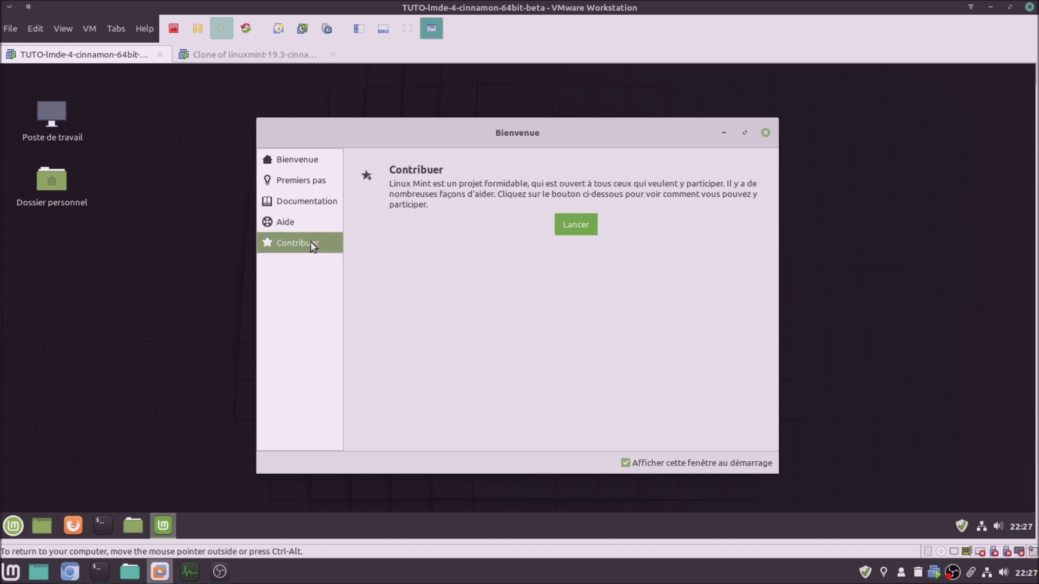
left_click(626, 464)
left_click(765, 134)
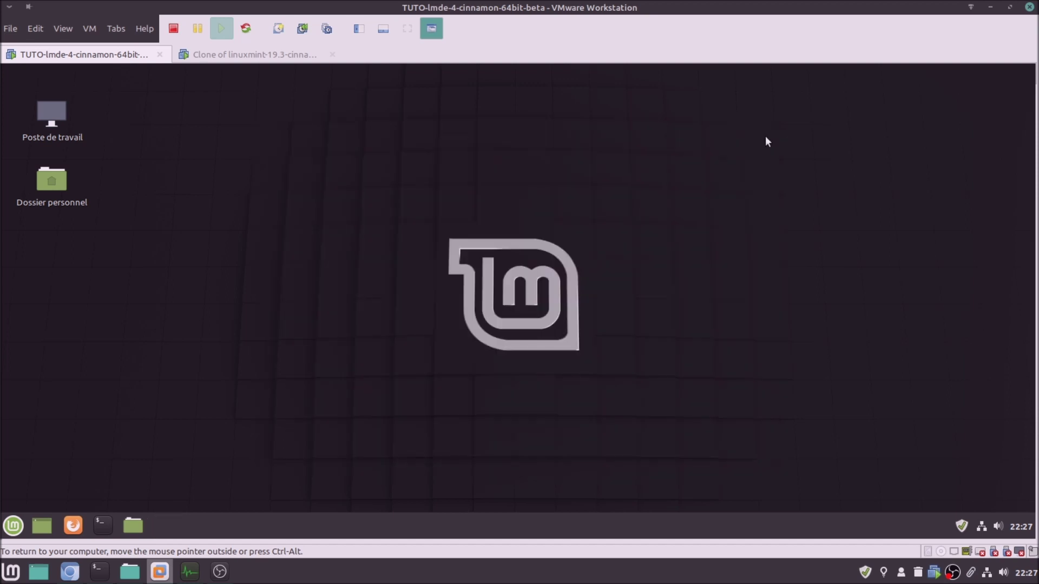
Open Langues in Paramètres système and authorise Installer/supprimer des langues with the password
left_click(13, 526)
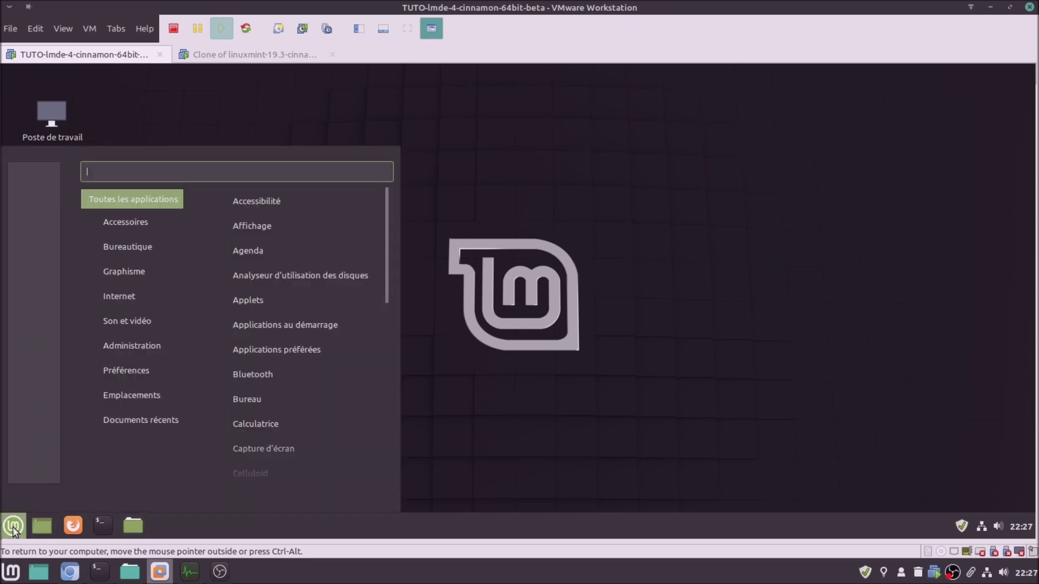
left_click(36, 262)
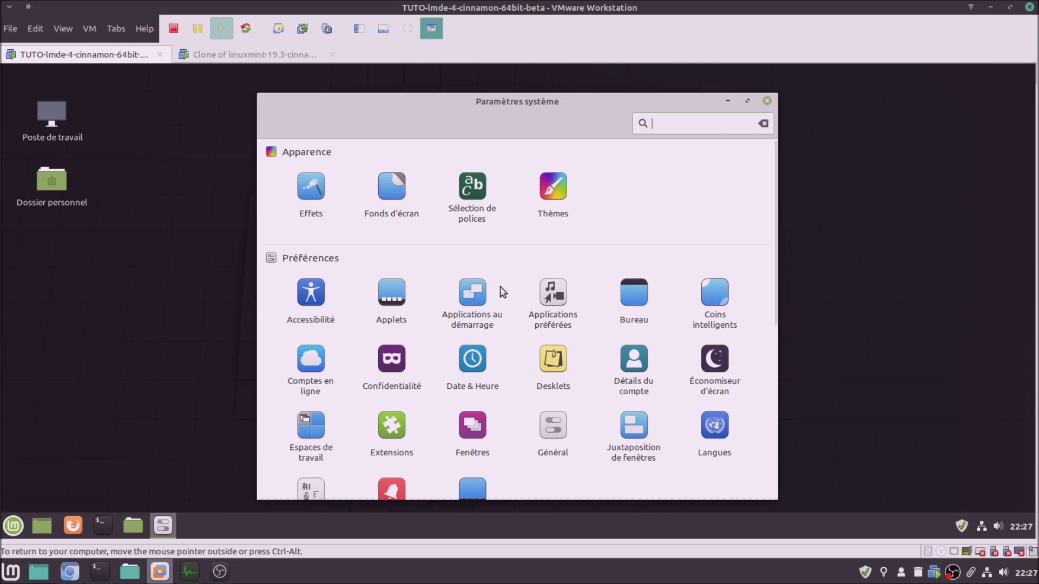
scroll(566, 371, "down", 4)
scroll(579, 382, "up", 4)
scroll(579, 382, "down", 4)
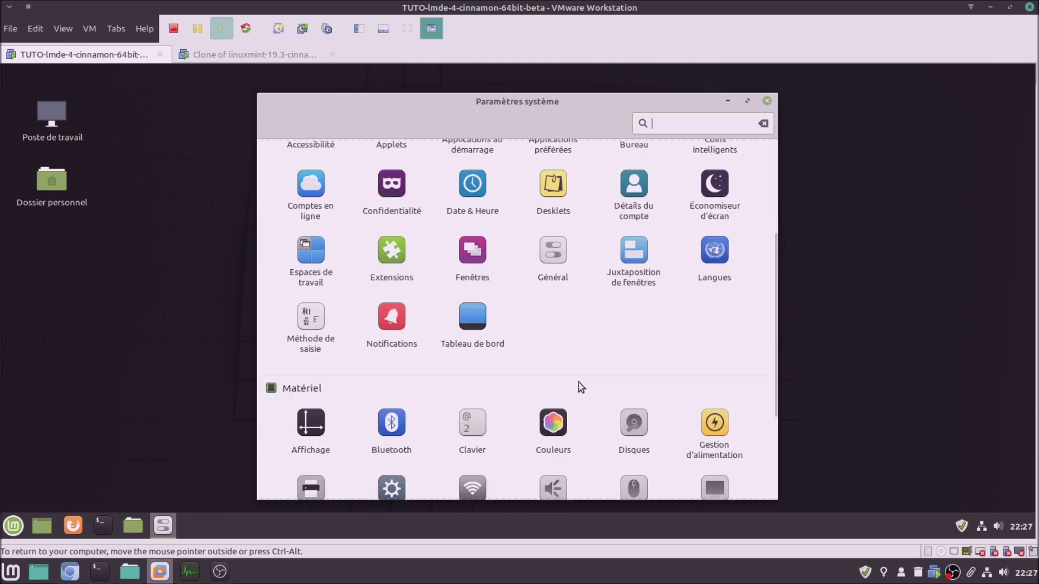
left_click(704, 253)
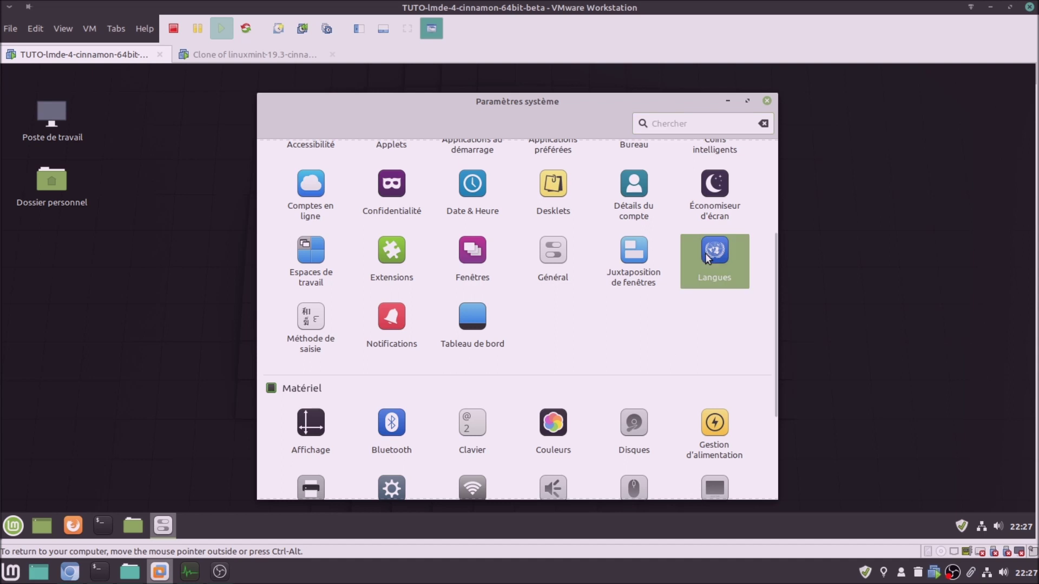
left_click_drag(677, 236, 574, 177)
left_click(630, 400)
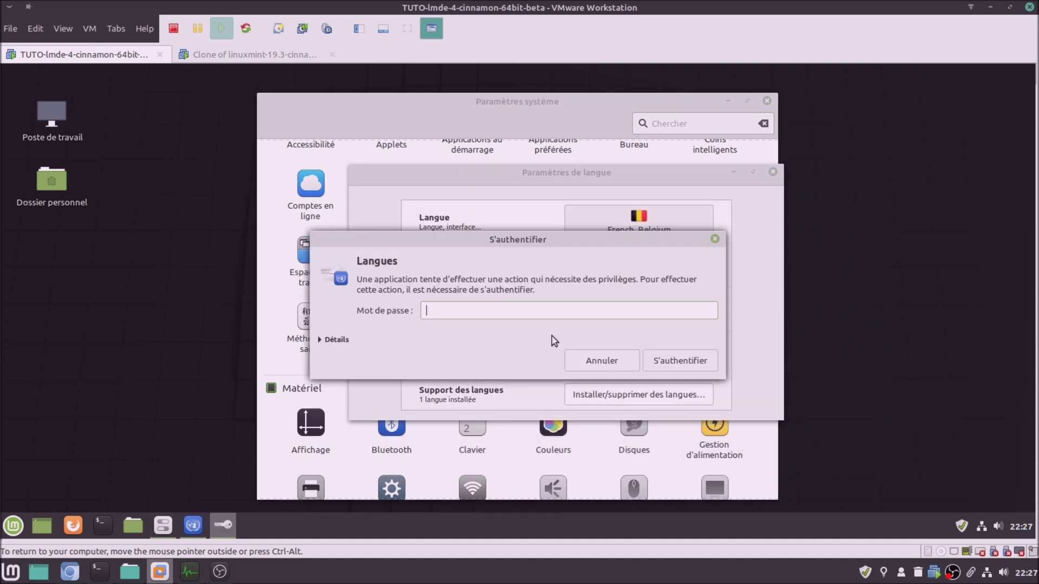
type("•••")
key("Return")
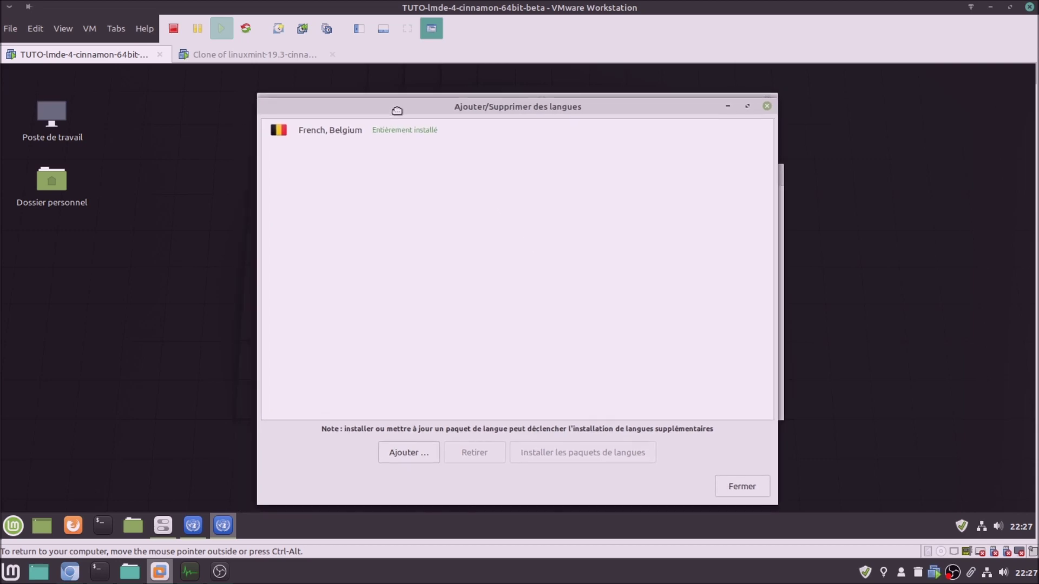
Select French, Belgium and apply it to the whole system, confirming with the password
left_click(384, 132)
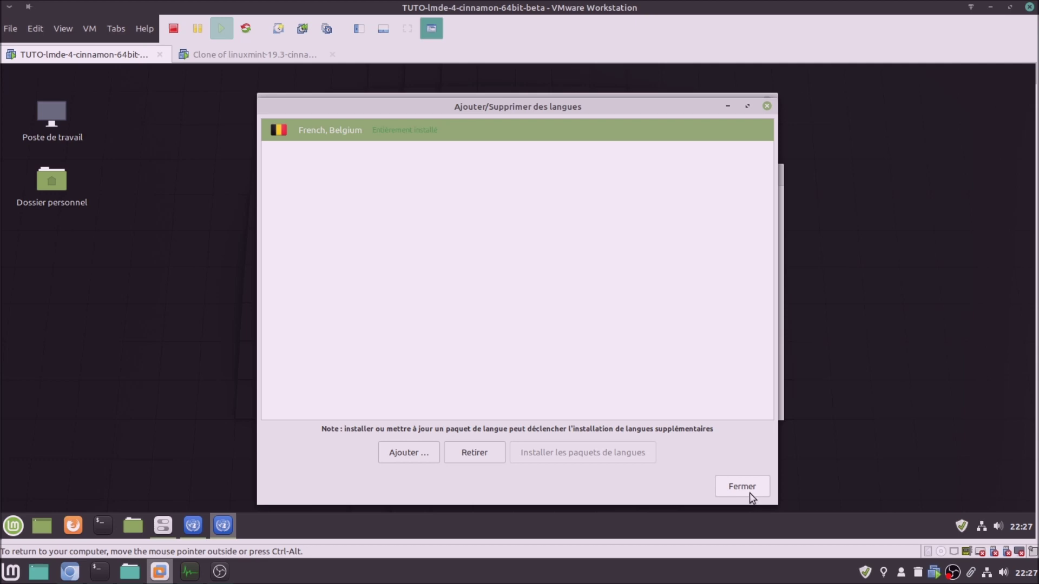
left_click(752, 495)
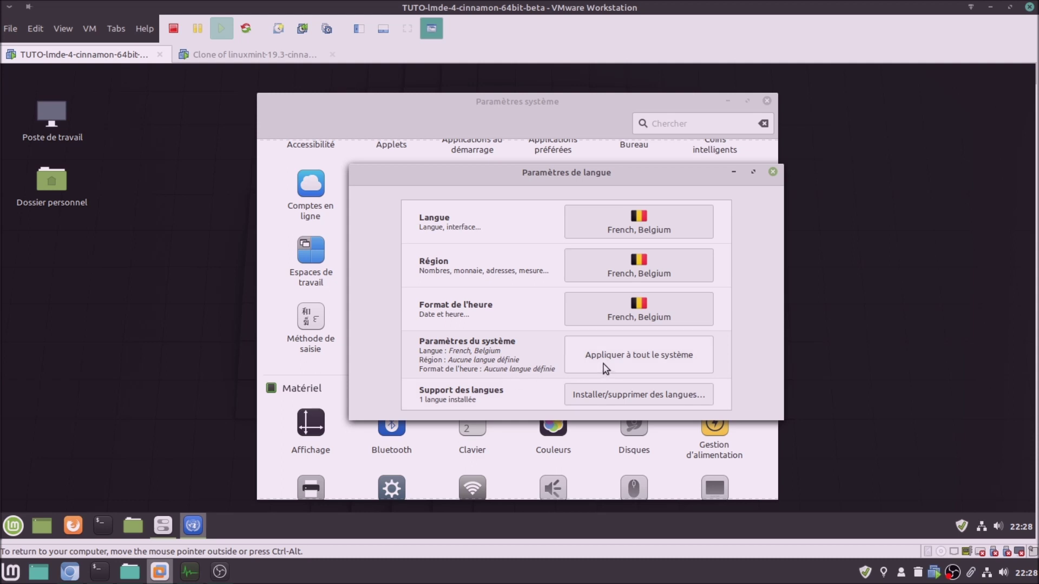
left_click(626, 357)
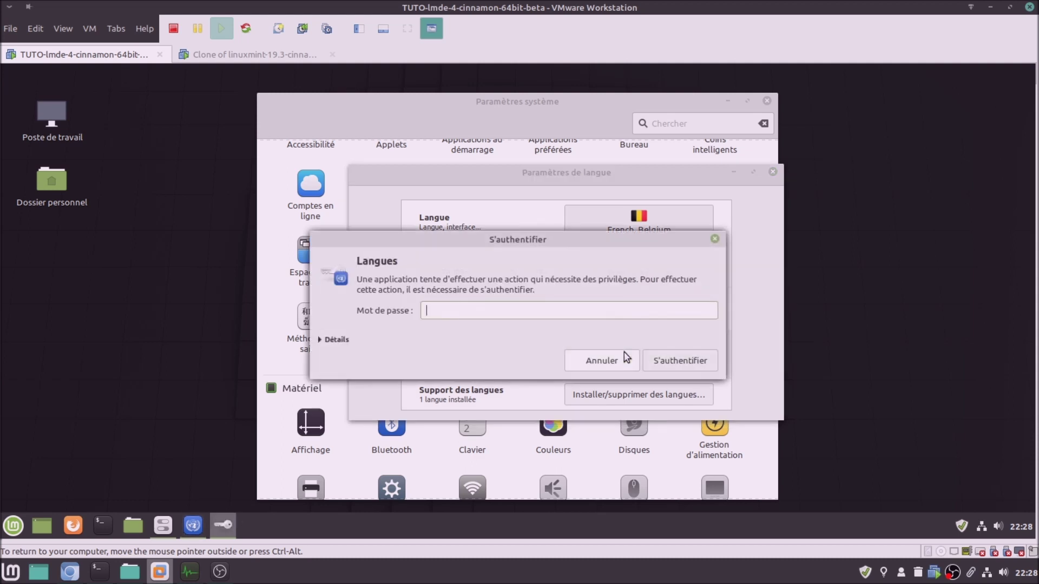
type("••••••")
key("Return")
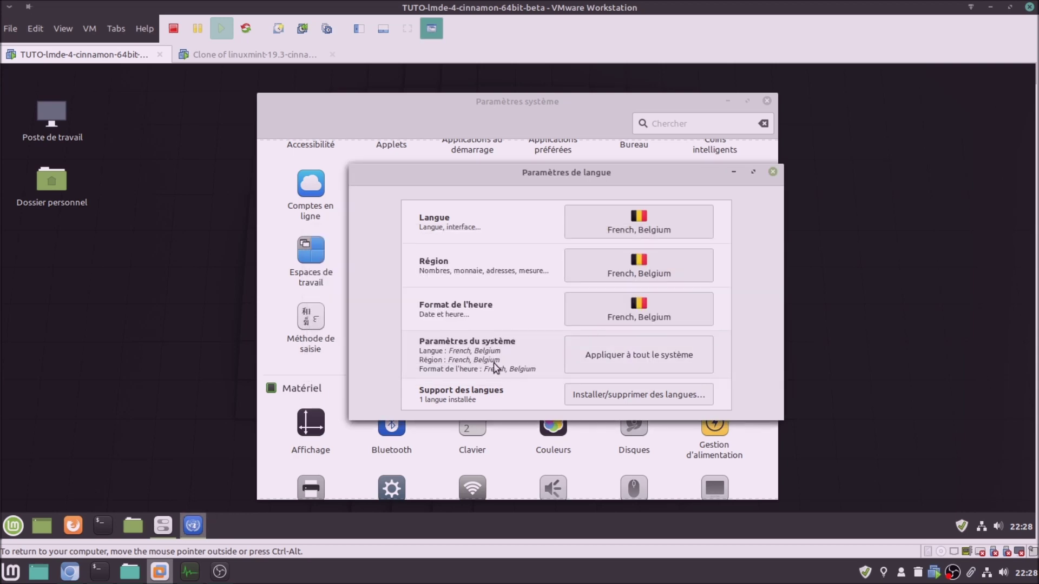
left_click(773, 172)
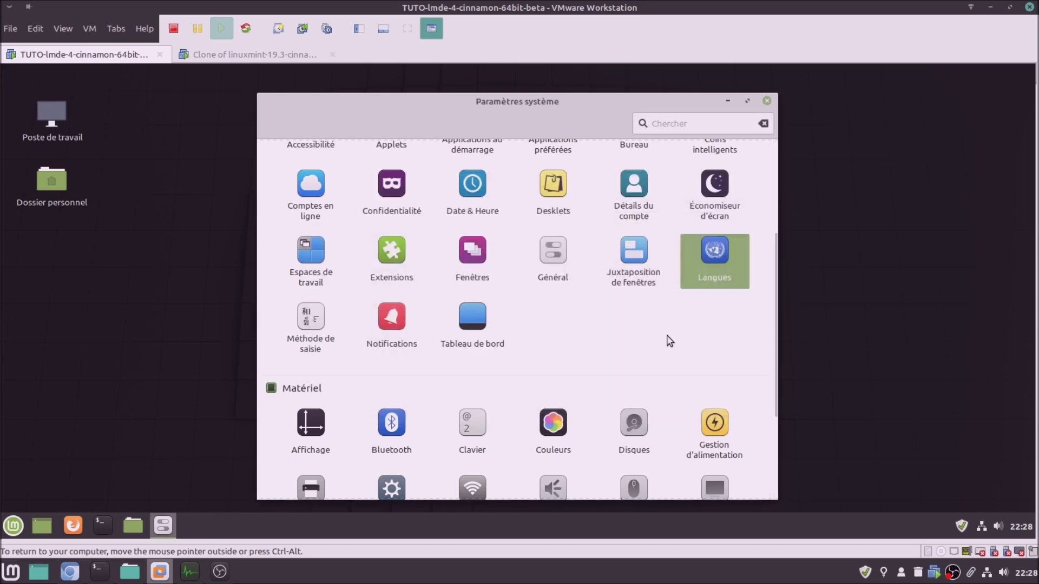
View the Information système page, then close the system settings
scroll(669, 344, "down", 3)
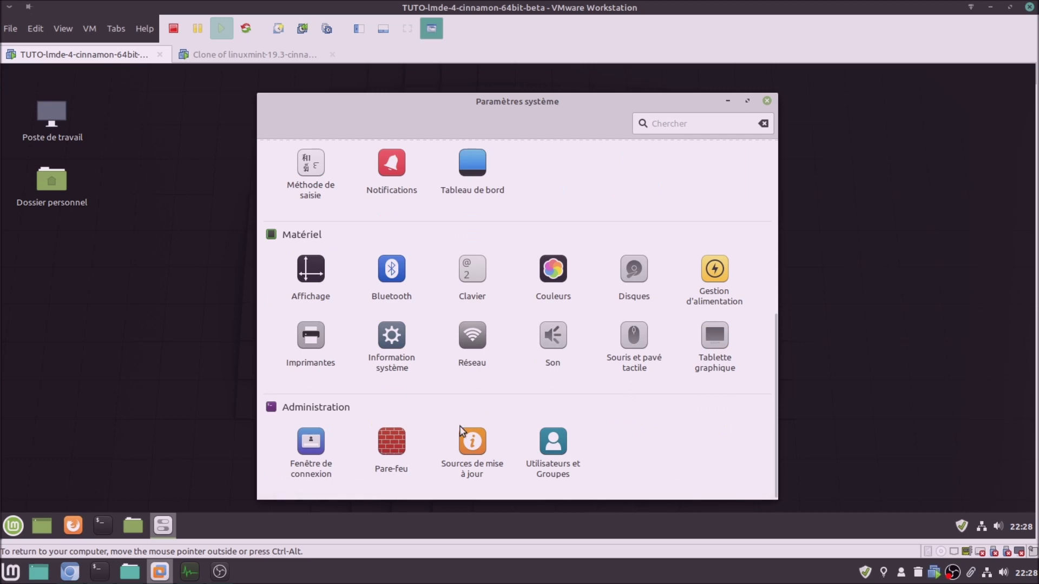
left_click(384, 335)
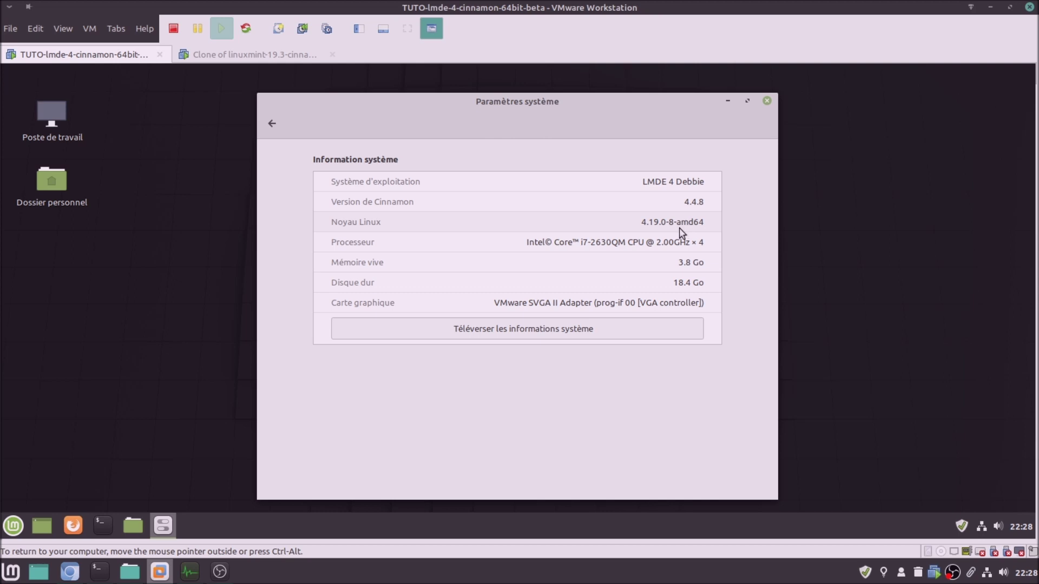
left_click(767, 101)
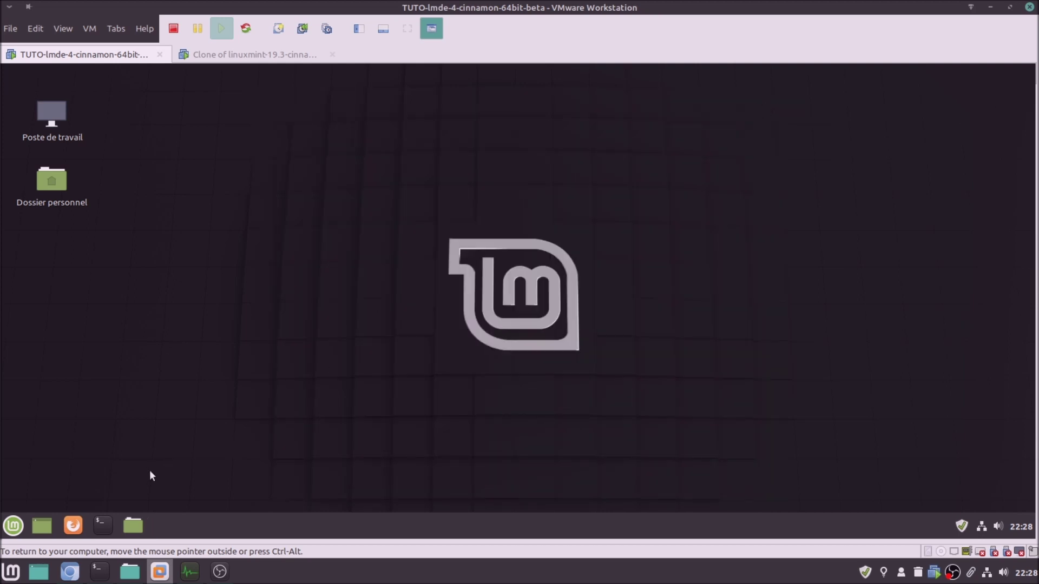
In a terminal, run lsb_release -a, uname -a and uname -r to show kernel 4.19.0-8-amd64
left_click(100, 520)
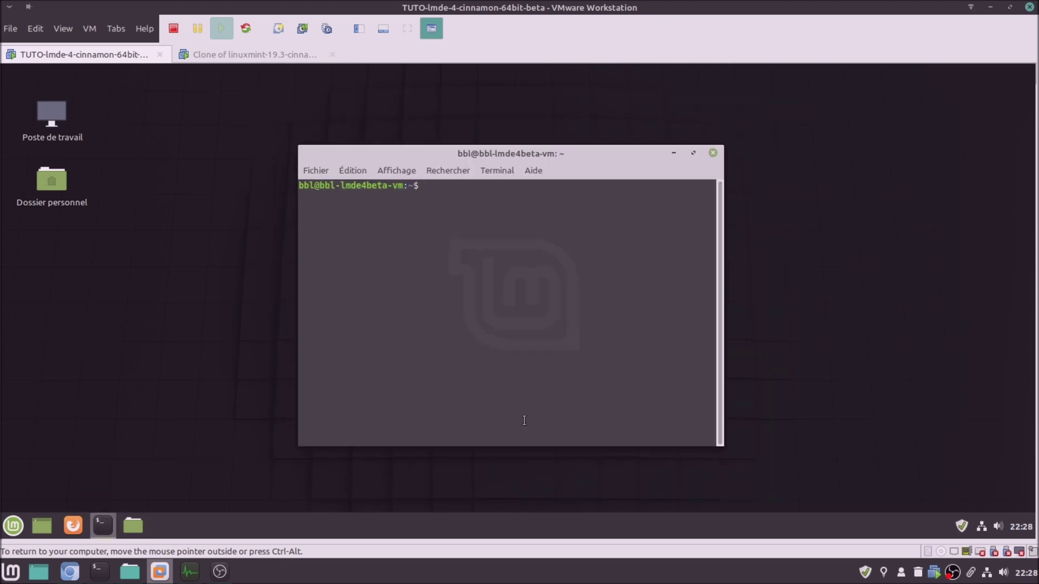
type("lsb_release -a")
key("Return")
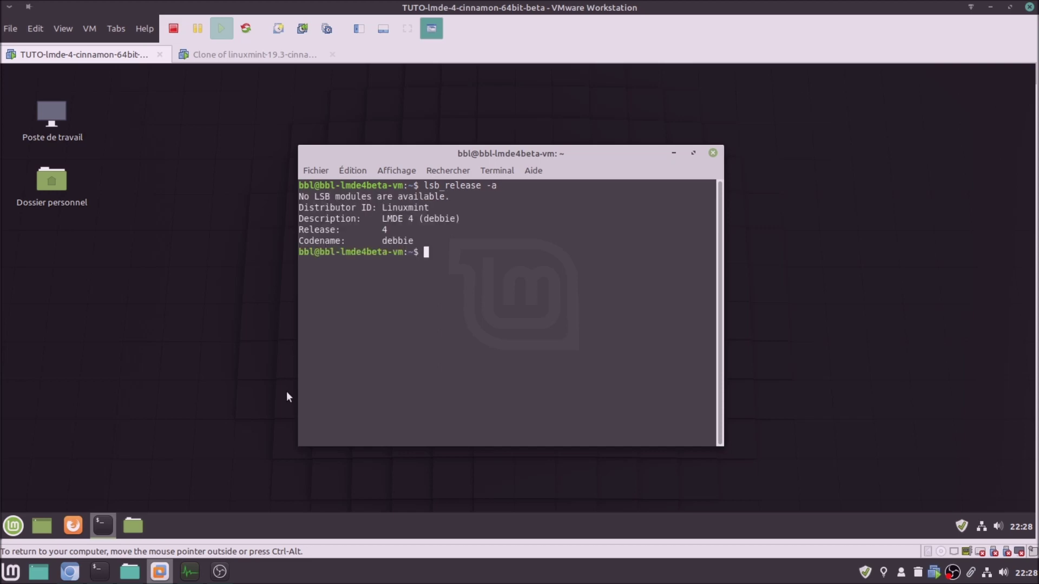
type("uname -a")
key("Return")
key("Up")
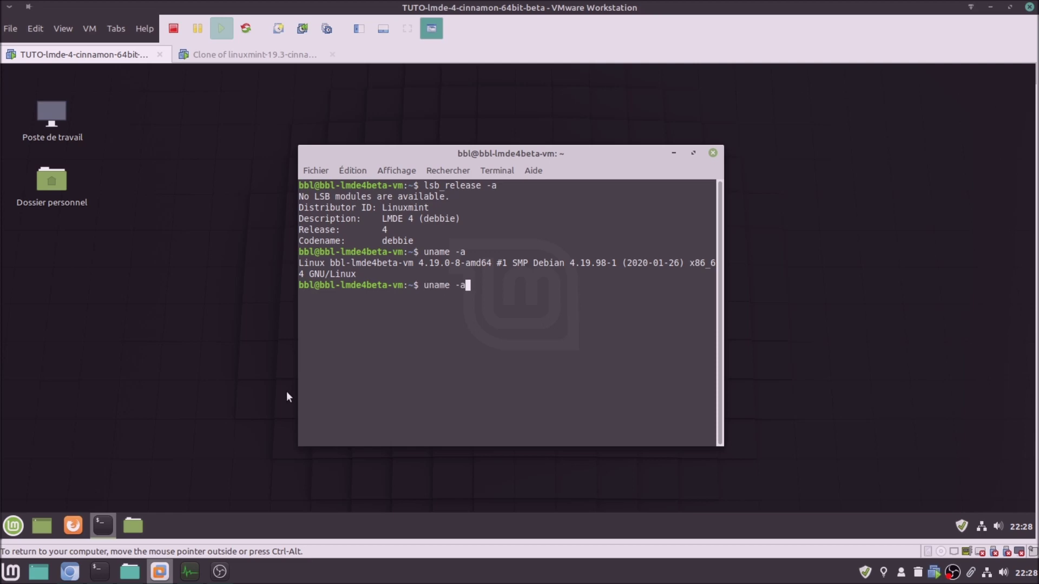
key("BackSpace")
type("r")
key("Return")
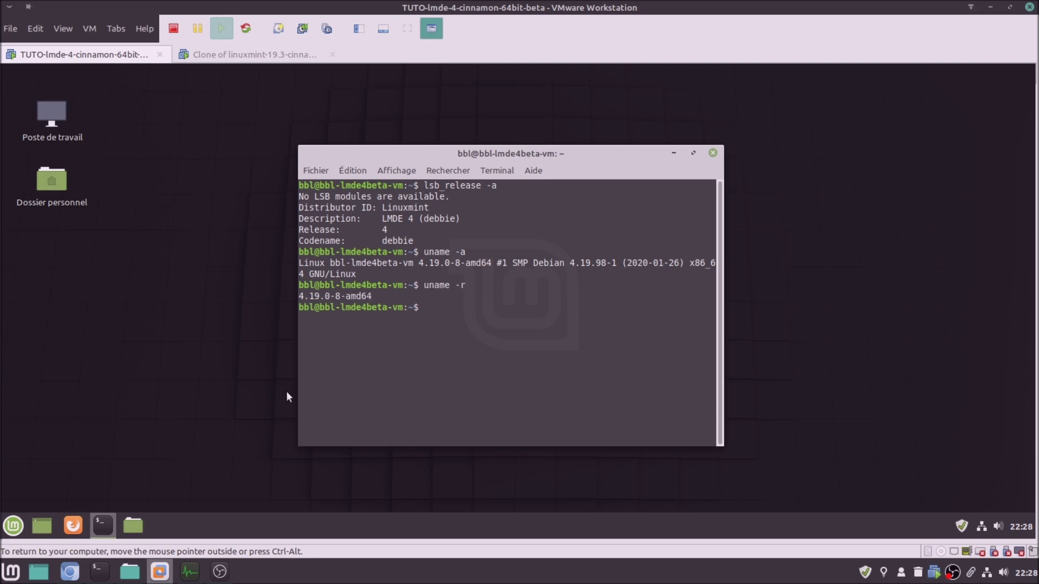
Run neofetch and highlight its 1891 package count
type("neofetch")
key("Return")
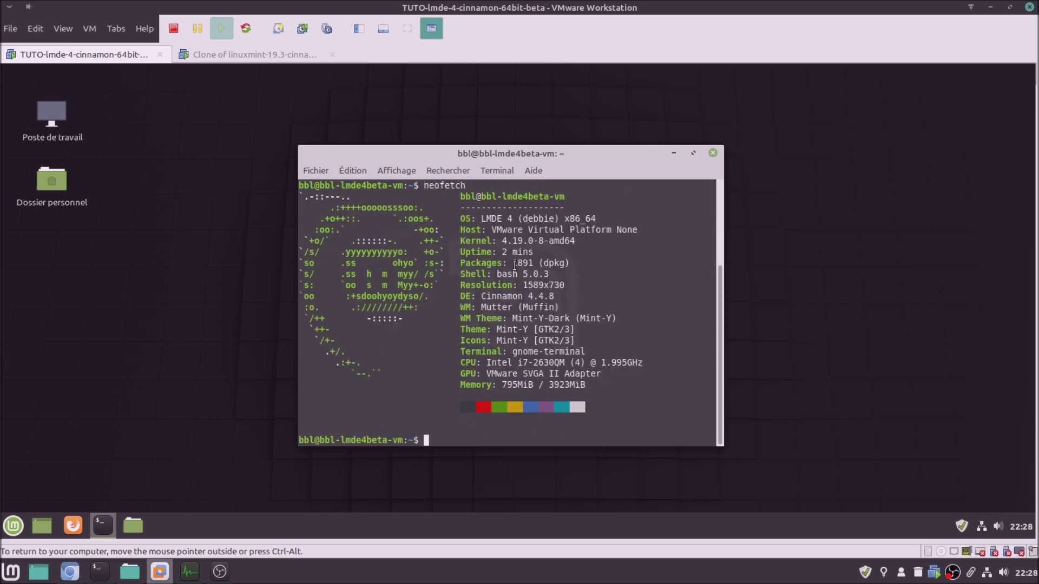
left_click_drag(514, 264, 534, 266)
left_click(534, 264)
Close the LMDE terminal and switch to the Mint 19.3 clone to watch its updates finish
left_click(714, 156)
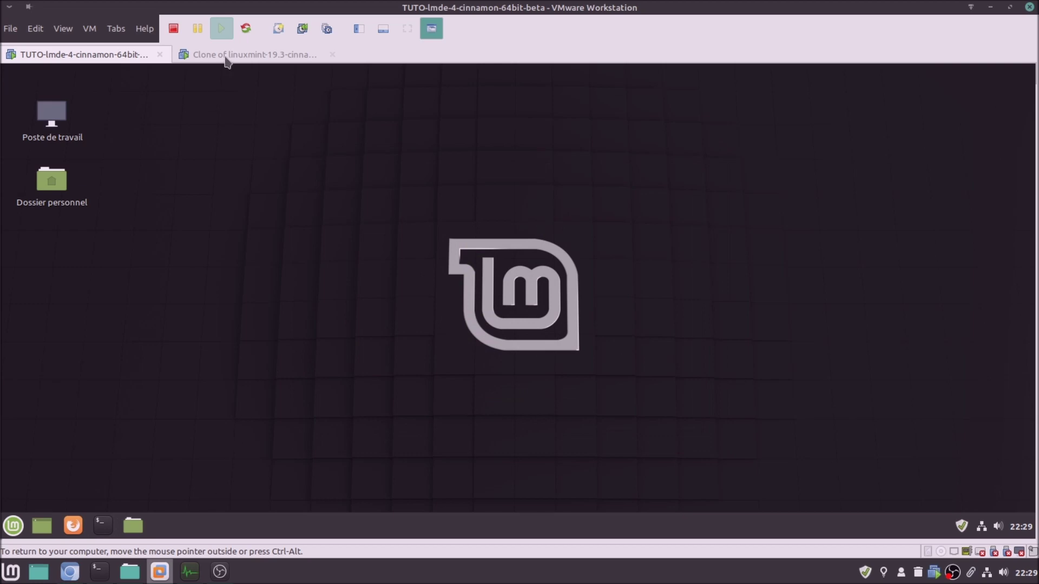
left_click(226, 56)
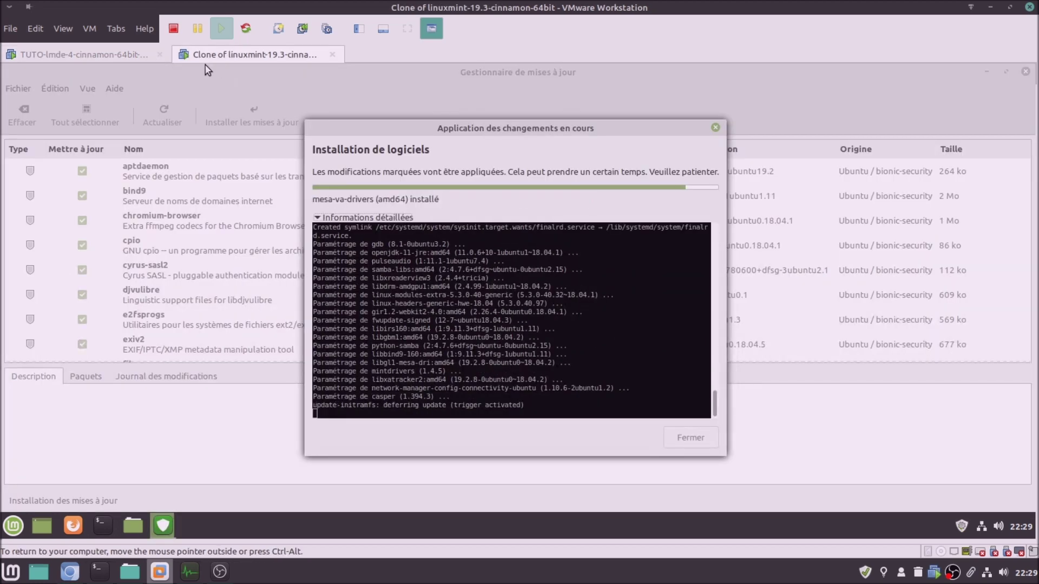
left_click(114, 54)
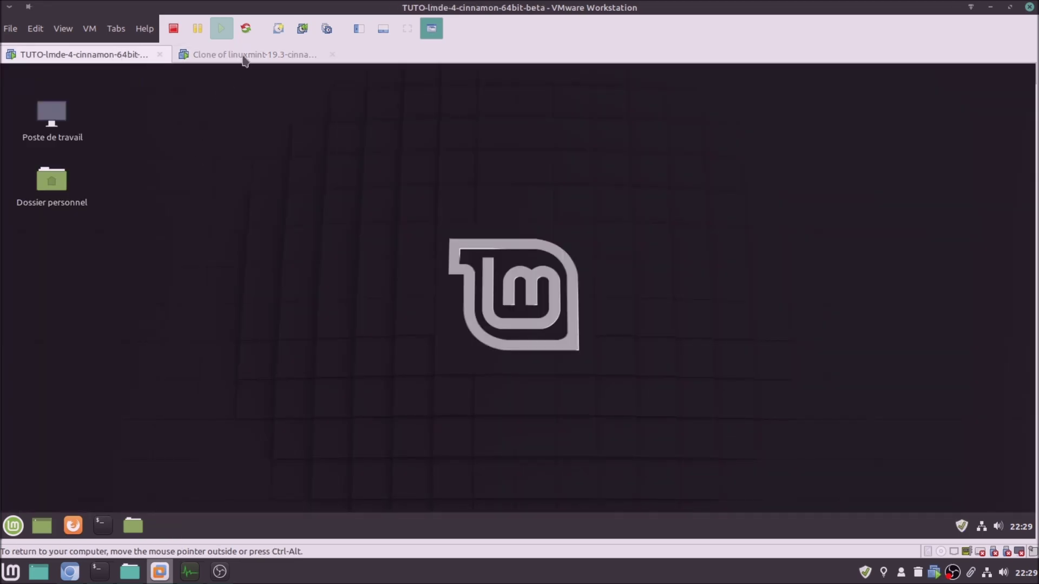
left_click(243, 57)
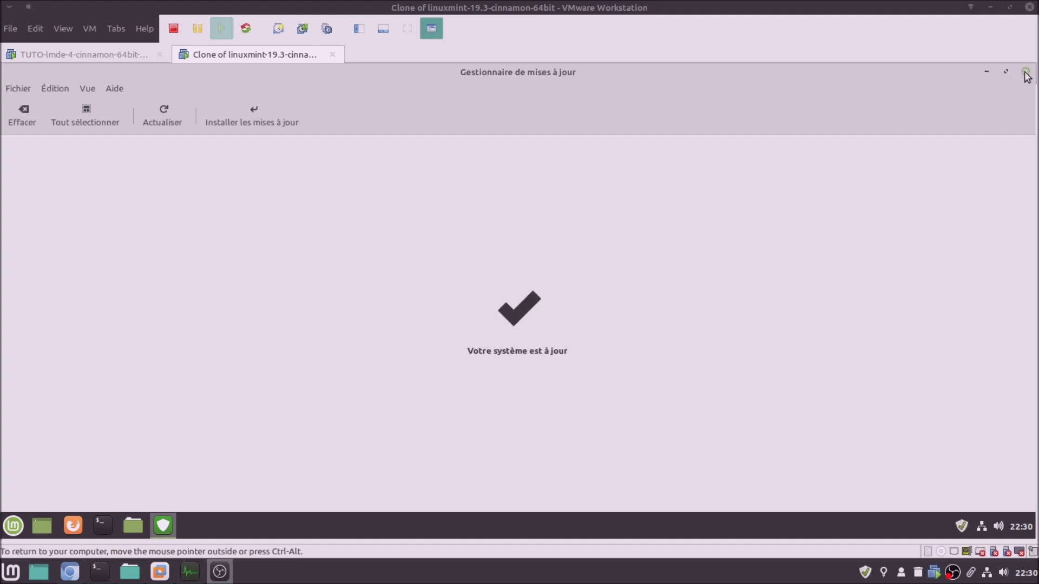
Refresh the Mint 19.3 clone's updates, close its Update Manager and restart it via Redémarrer
left_click(168, 115)
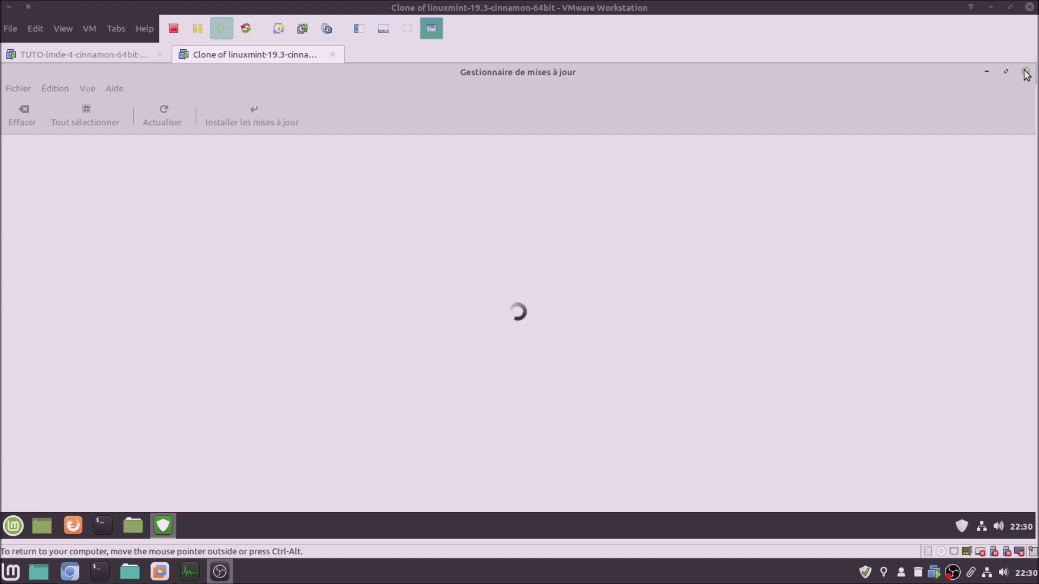
left_click(1026, 72)
left_click(14, 525)
left_click(32, 459)
left_click(490, 324)
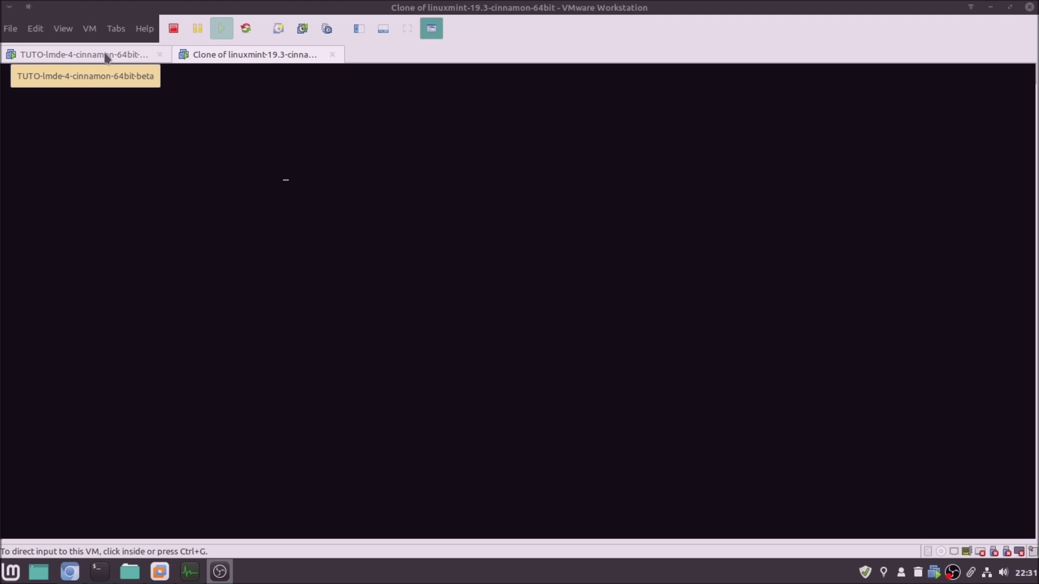
left_click(107, 57)
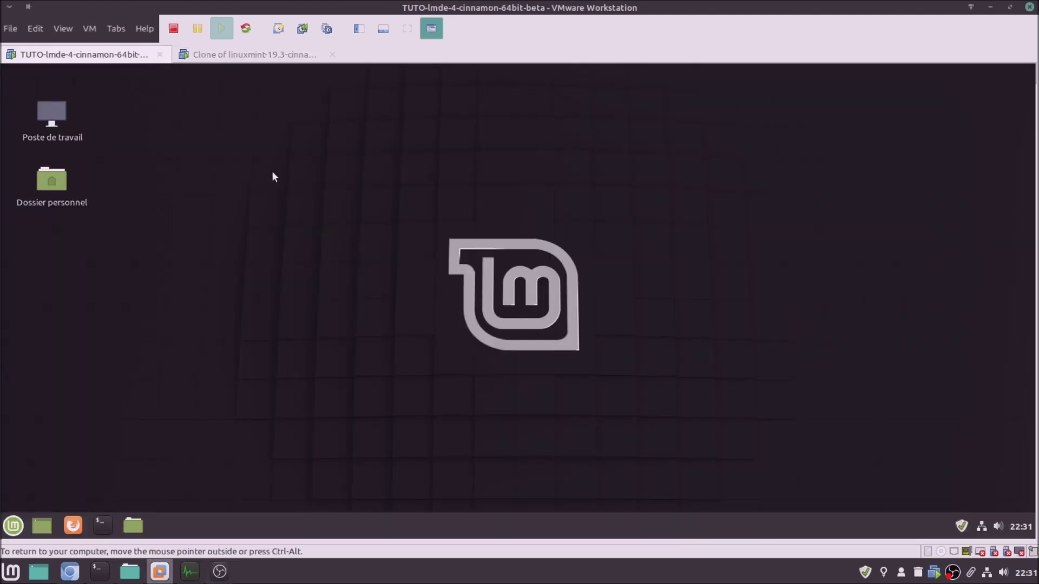
Log into the restarted Mint 19.3 clone with its password
left_click(261, 56)
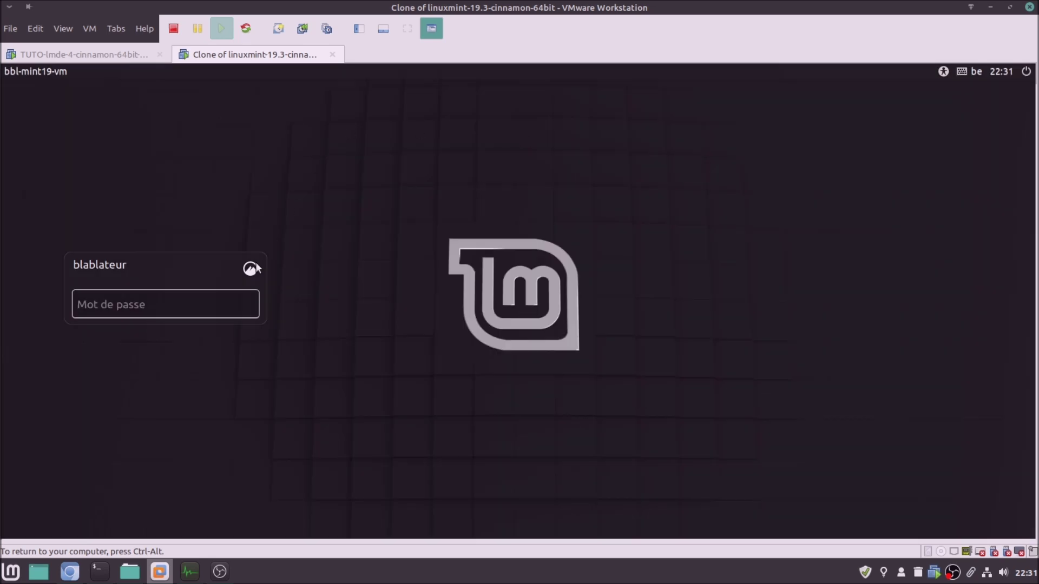
left_click(230, 302)
type("••••••")
key("Return")
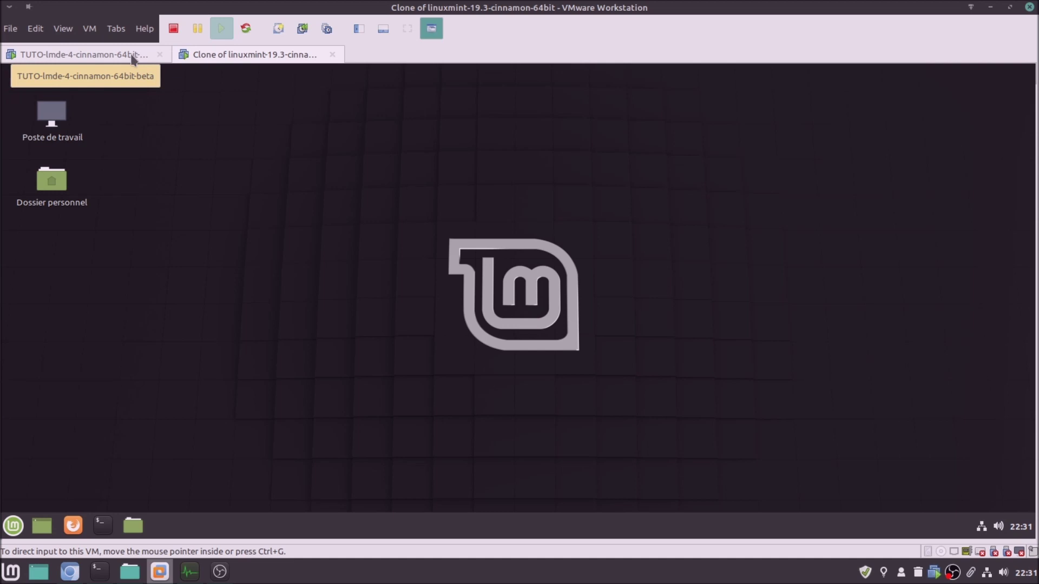
left_click(132, 56)
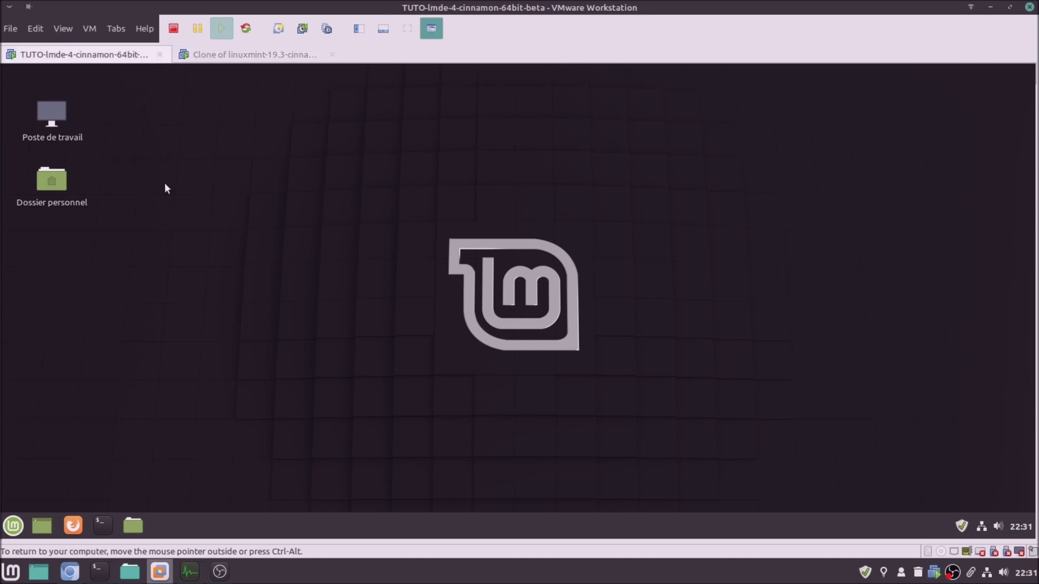
left_click(105, 524)
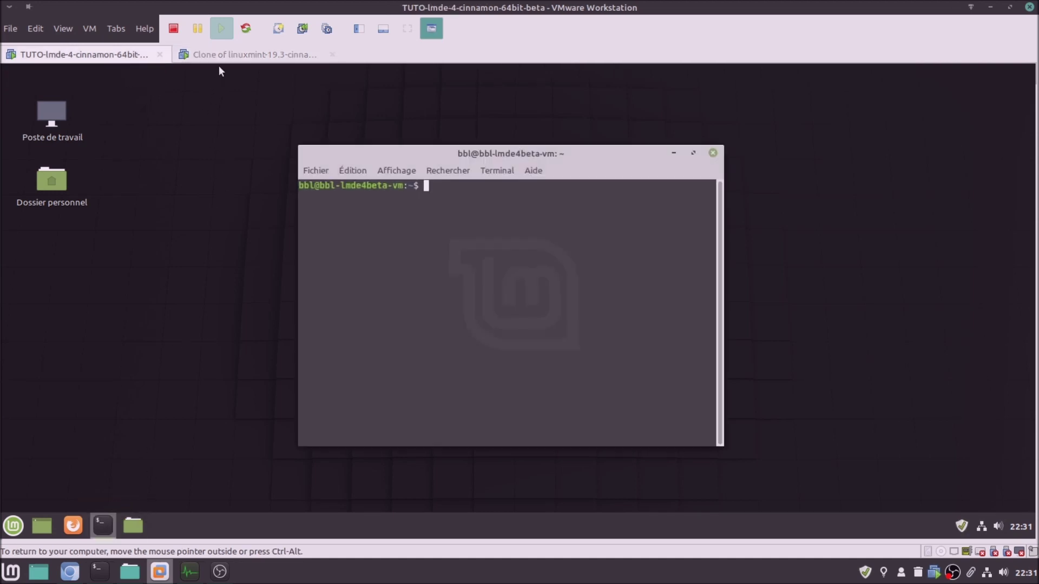
left_click(222, 57)
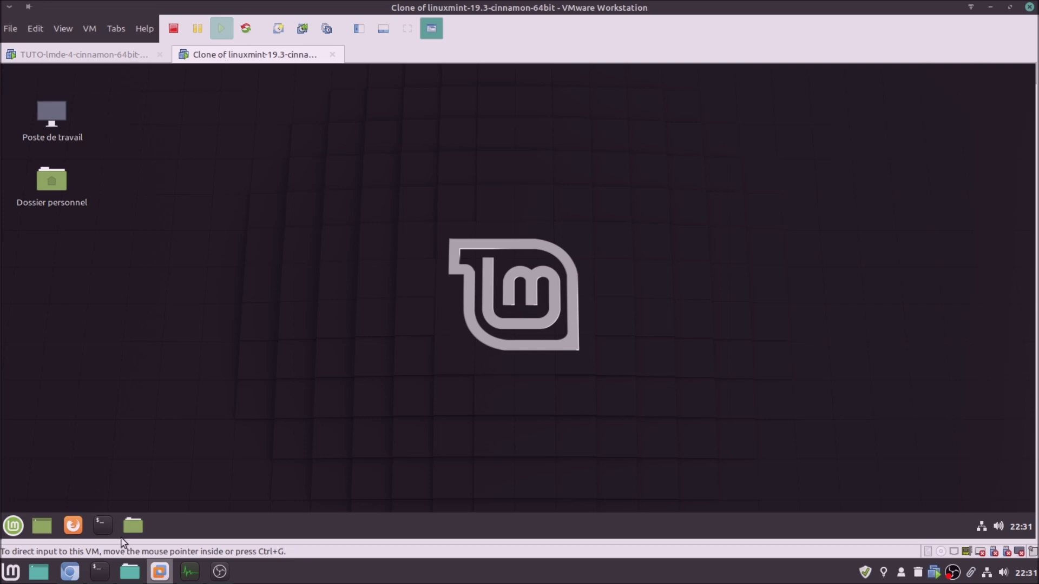
left_click(100, 523)
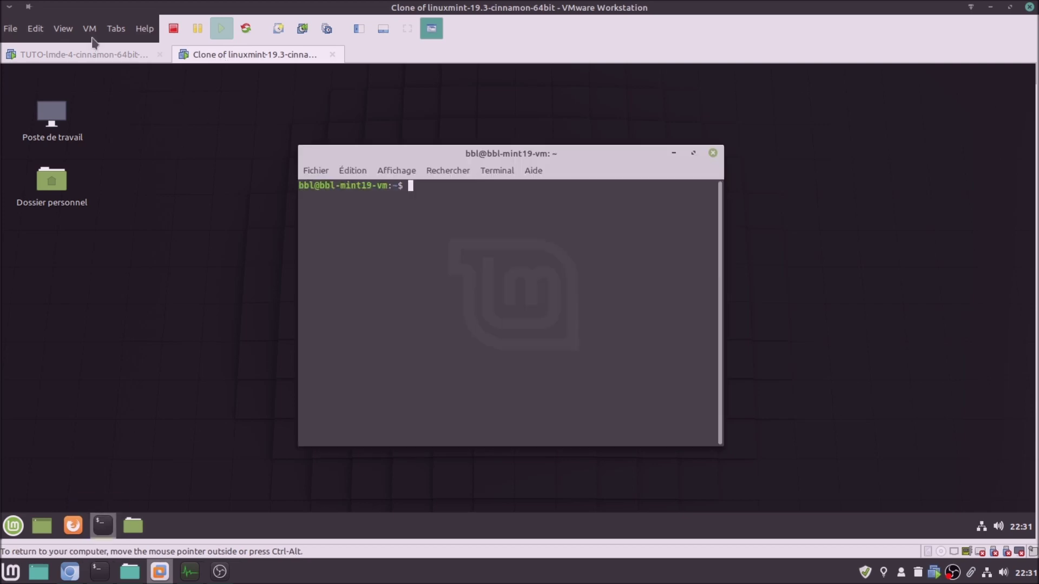
left_click(100, 55)
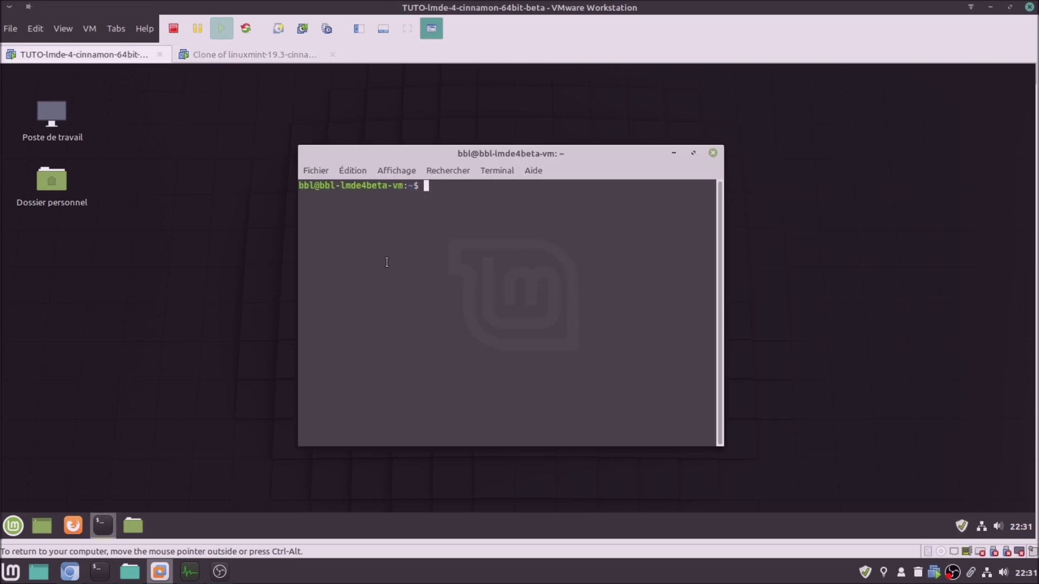
type("neofetch")
key("Return")
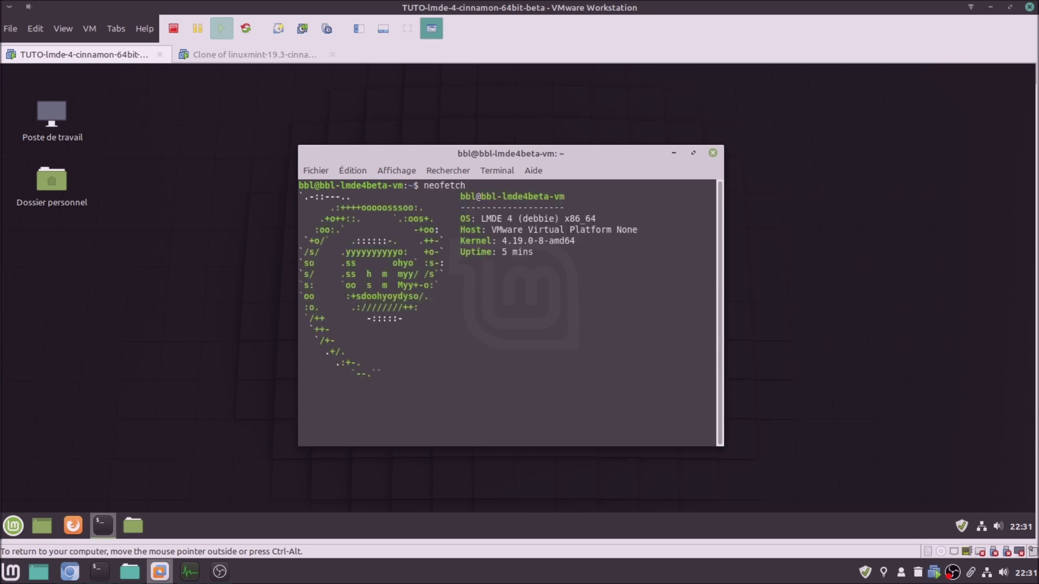
left_click(254, 54)
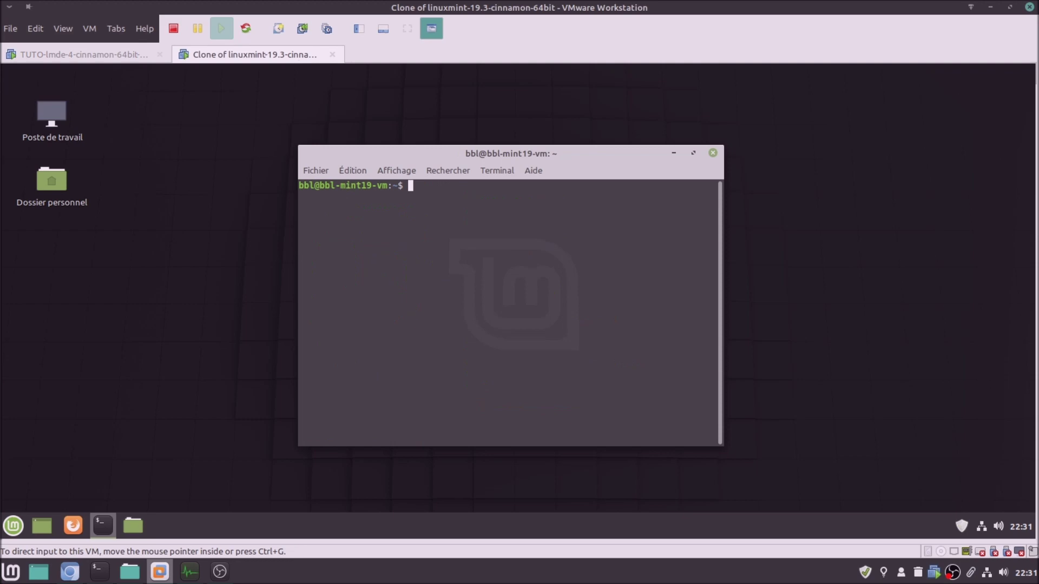
type("neofetch")
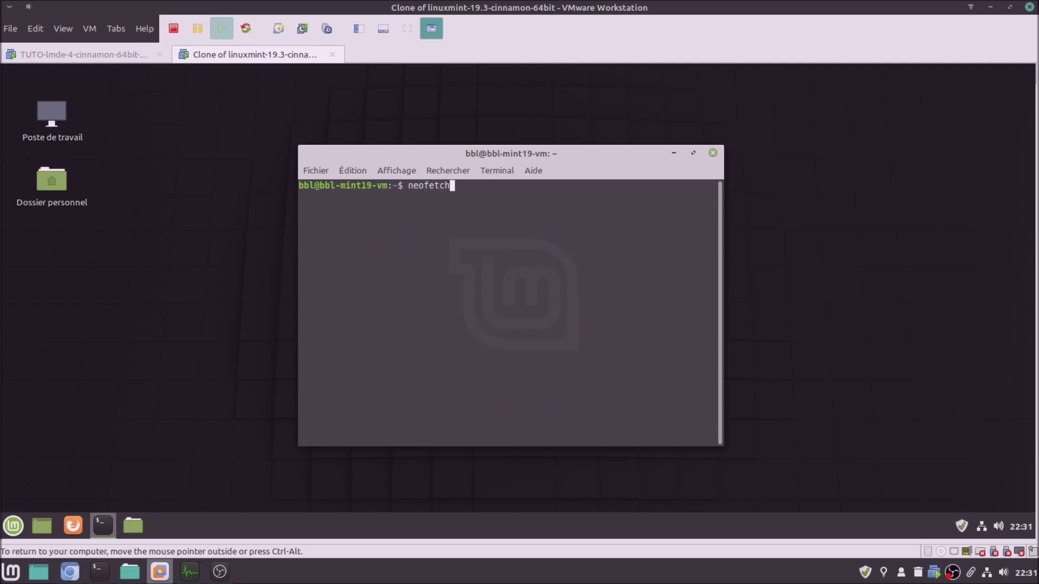
key("Return")
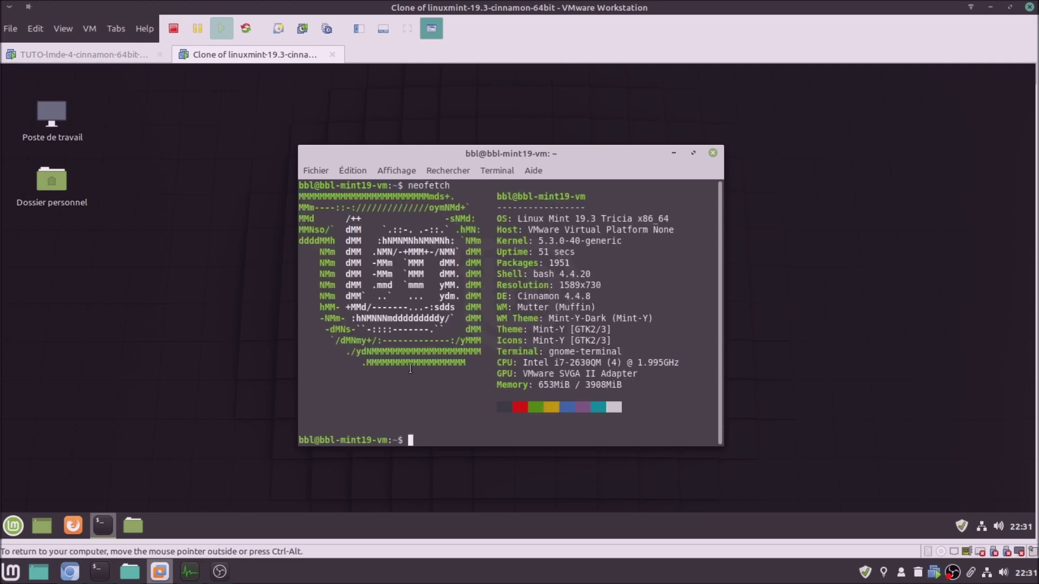
left_click(129, 59)
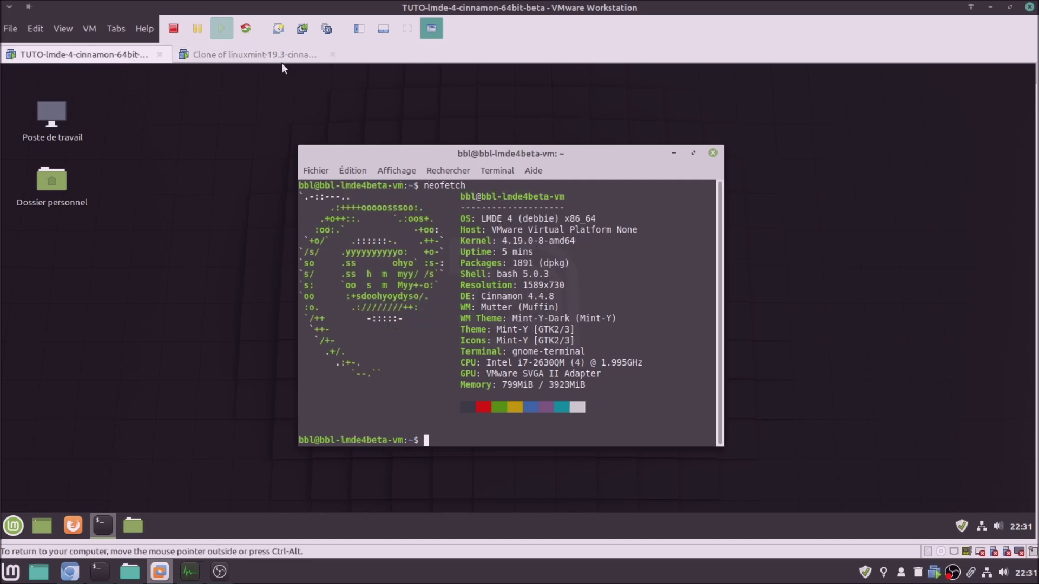
left_click(261, 55)
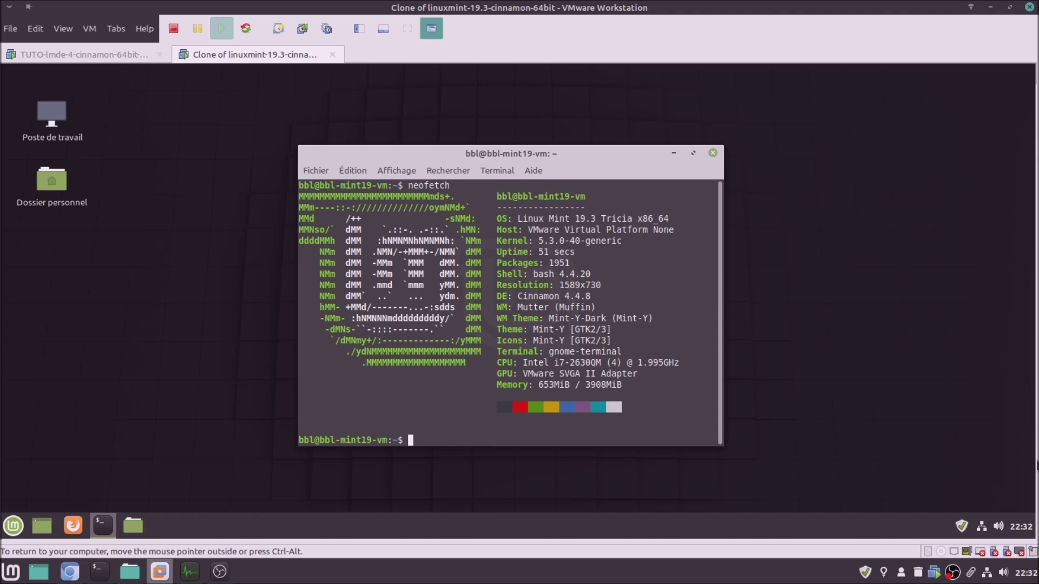
left_click(1019, 575)
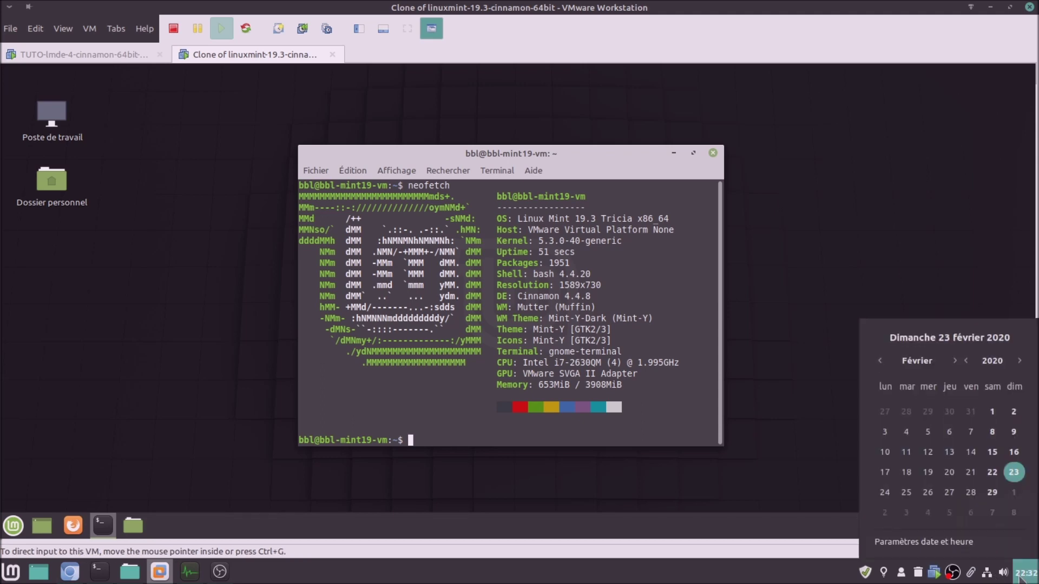
left_click(550, 148)
left_click(127, 55)
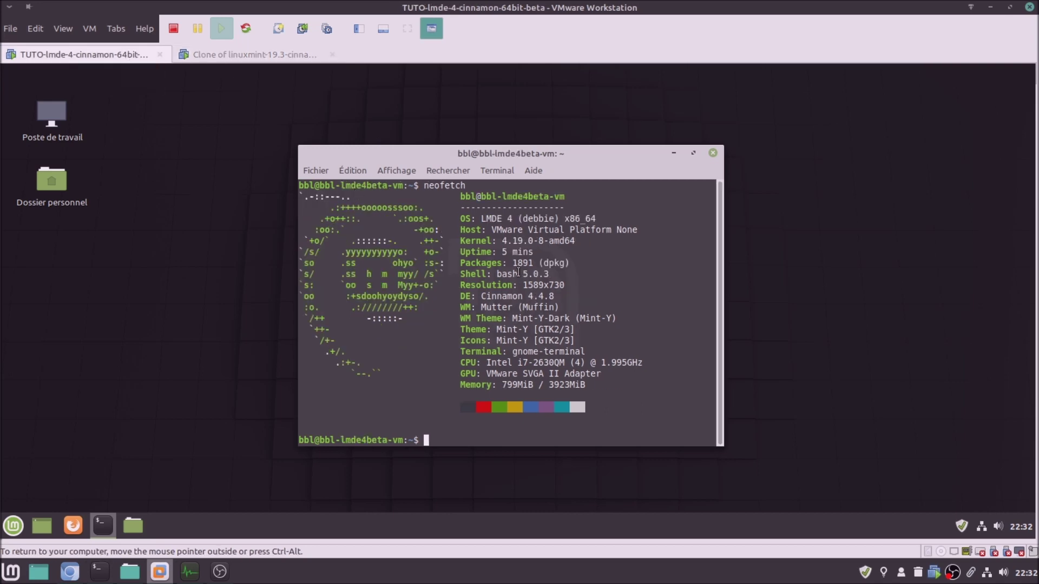
left_click(283, 57)
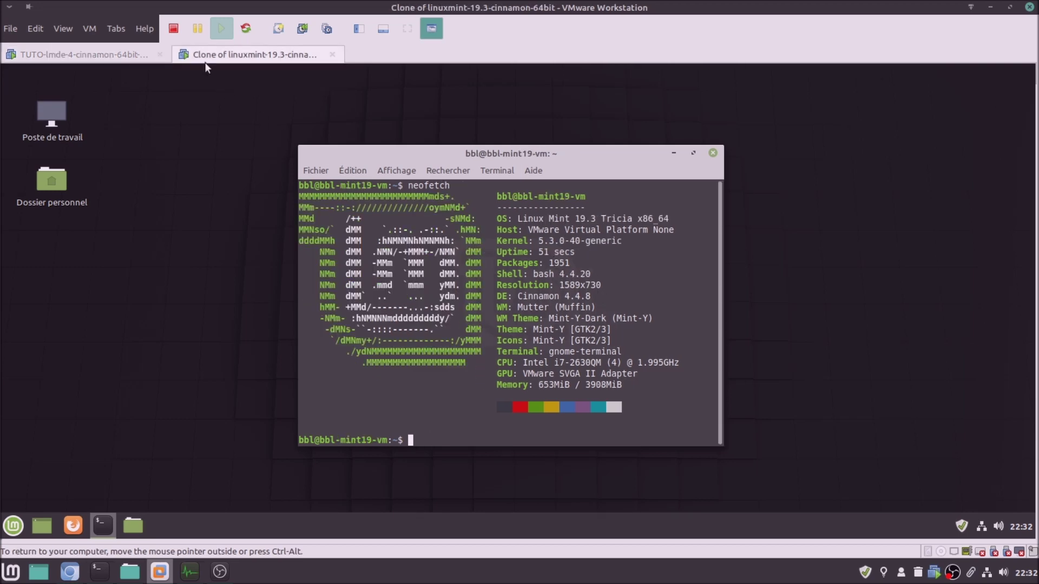
left_click(121, 60)
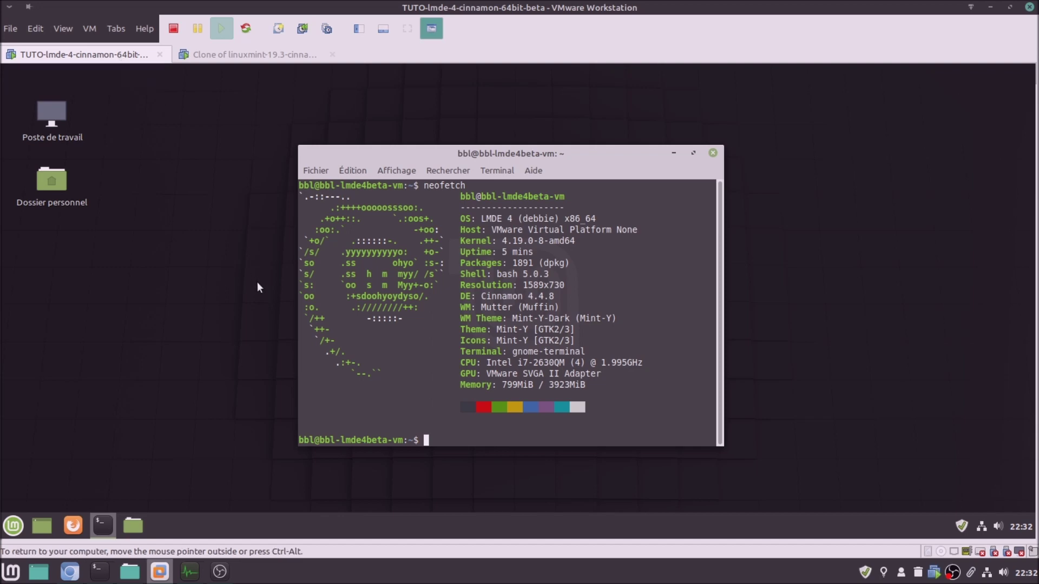
left_click(228, 59)
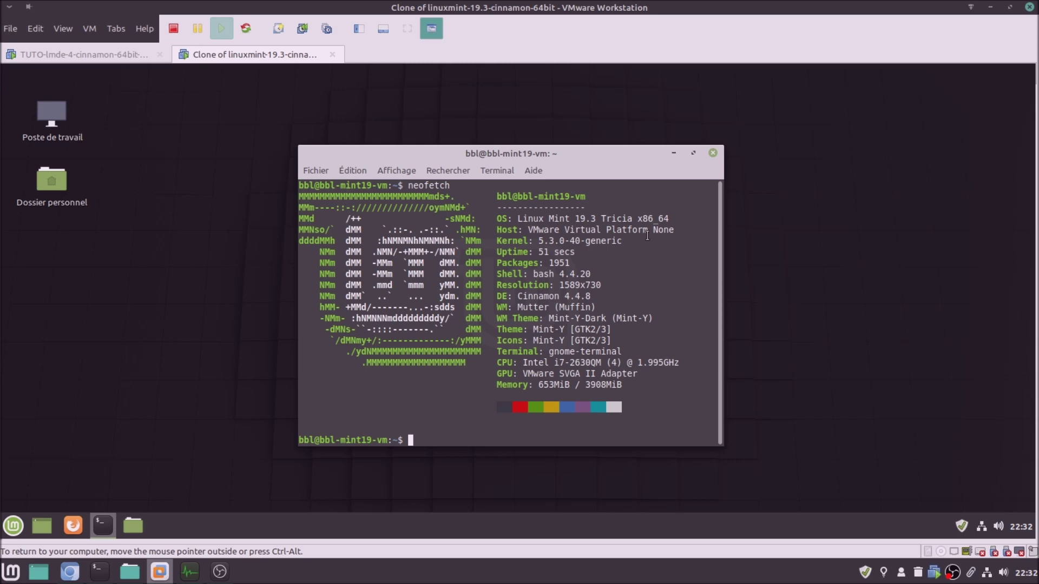
left_click(712, 153)
left_click(128, 53)
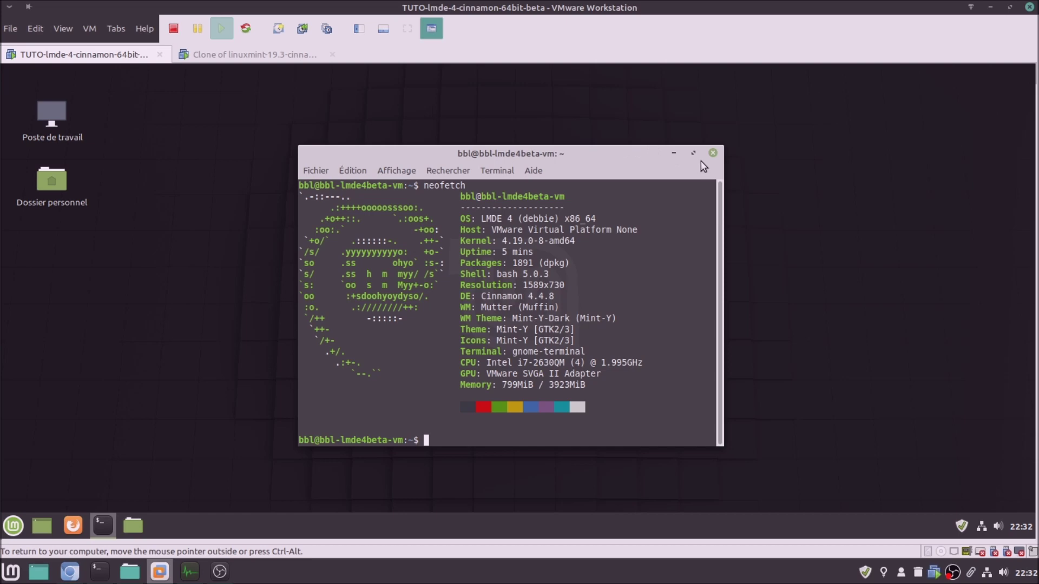
left_click(713, 153)
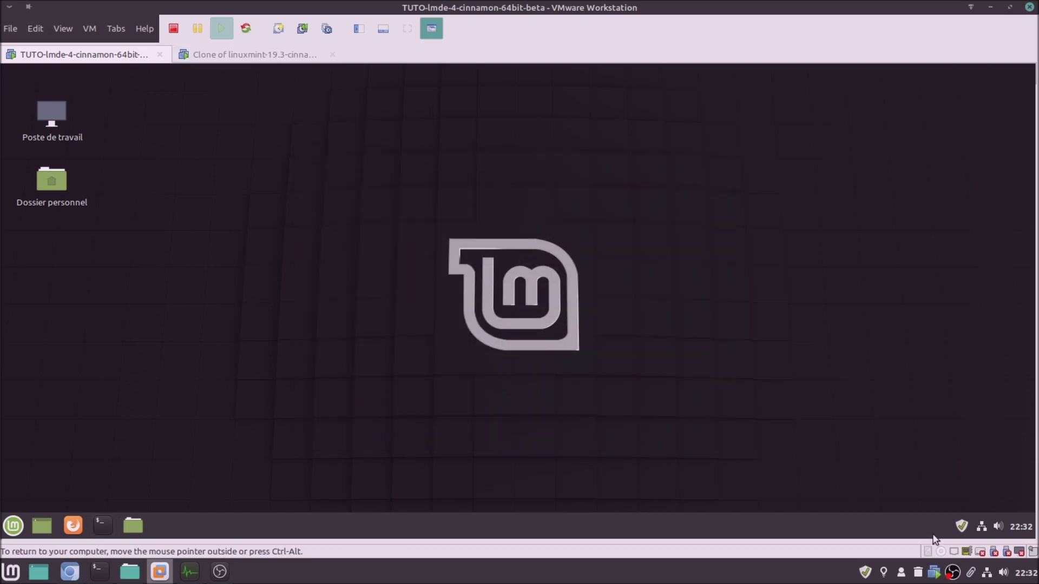
Open Update Manager from the tray shield in both VMs and refresh LMDE's list
left_click(961, 525)
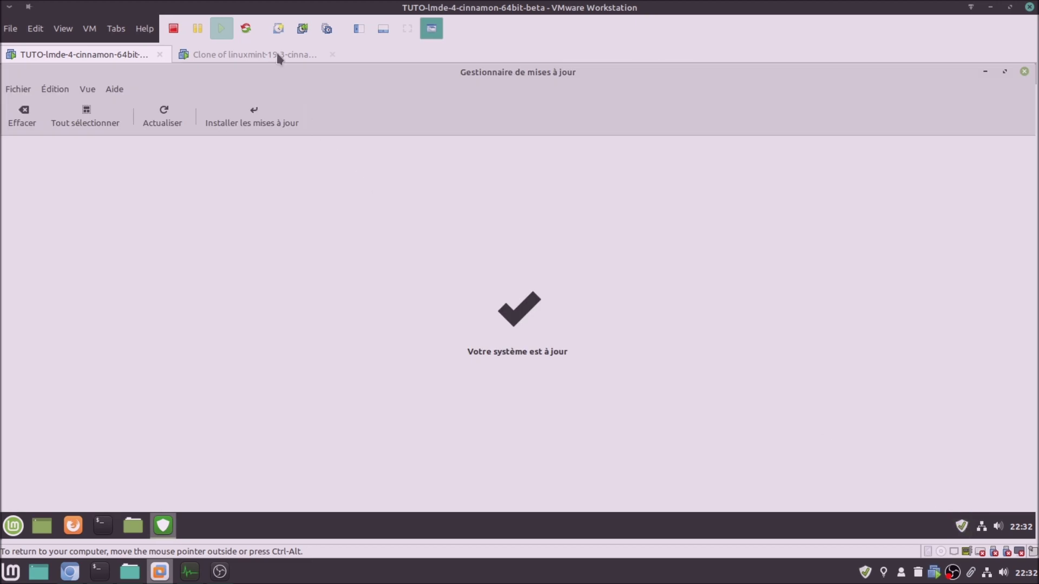
left_click(277, 56)
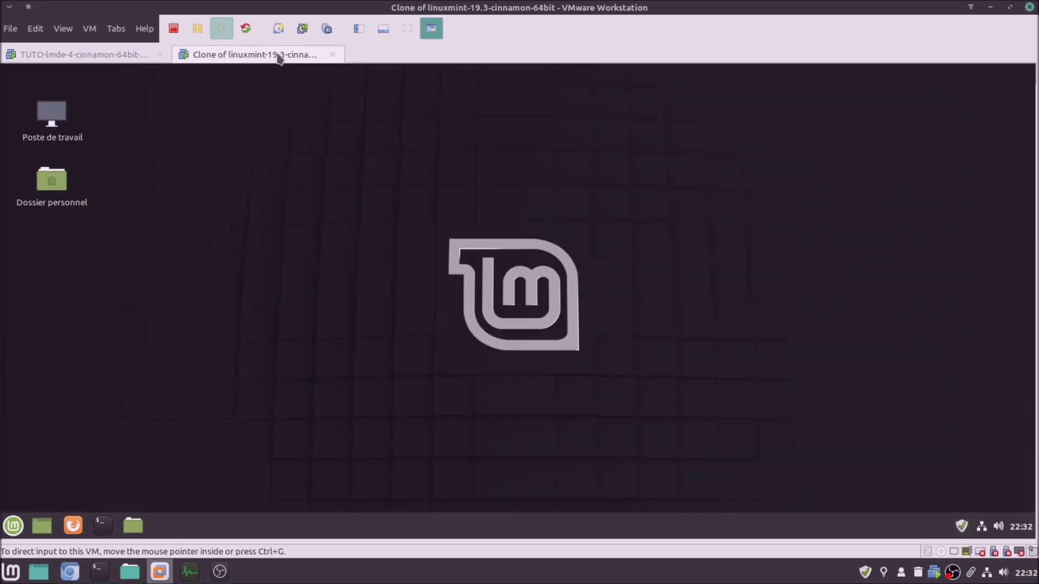
left_click(961, 530)
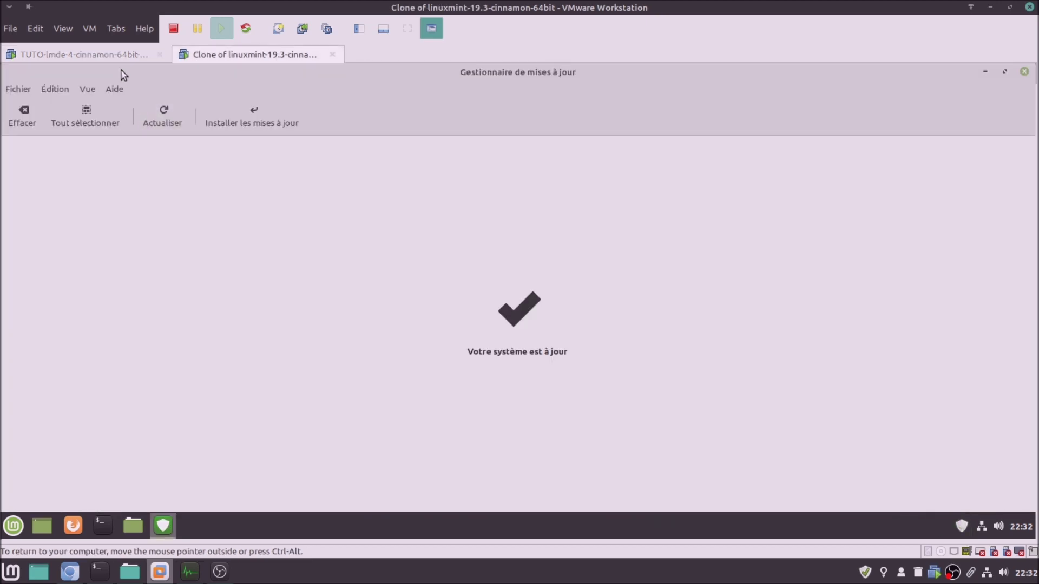
left_click(107, 54)
left_click(155, 123)
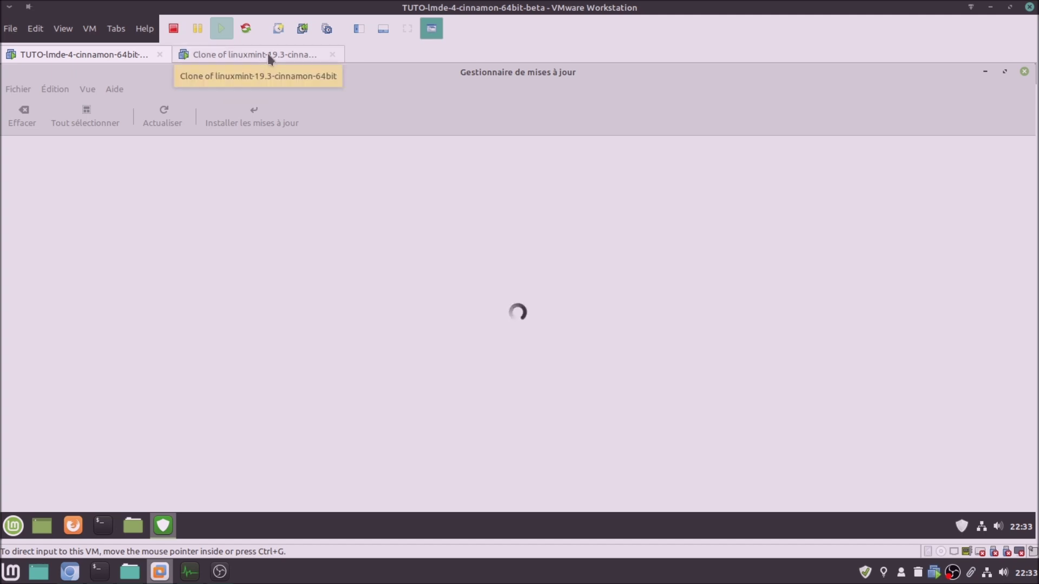
left_click(221, 55)
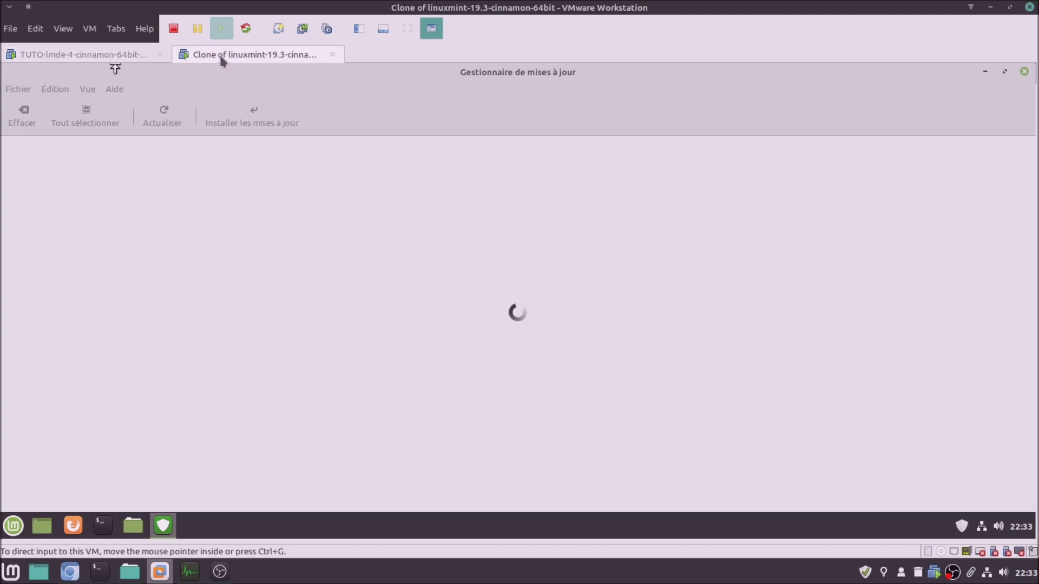
left_click(82, 53)
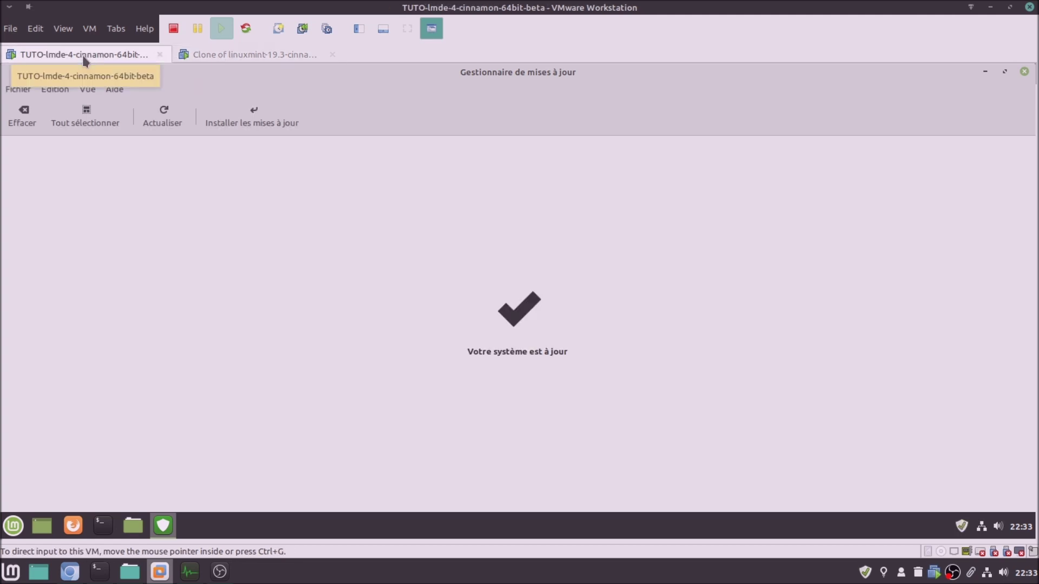
Open Software Sources from LMDE 4's Update Manager, authenticating with the administrator password
left_click(57, 92)
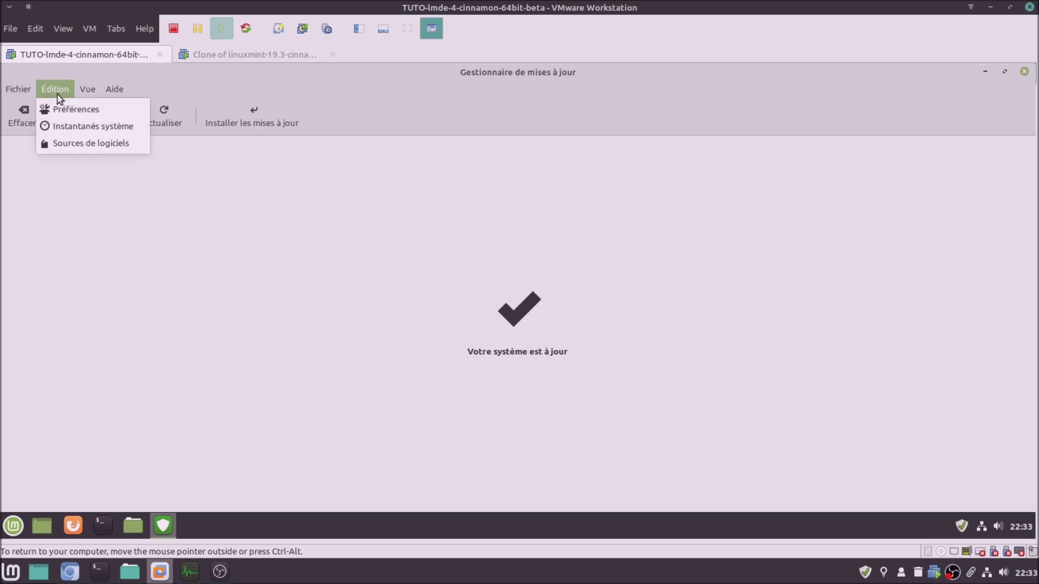
left_click(83, 143)
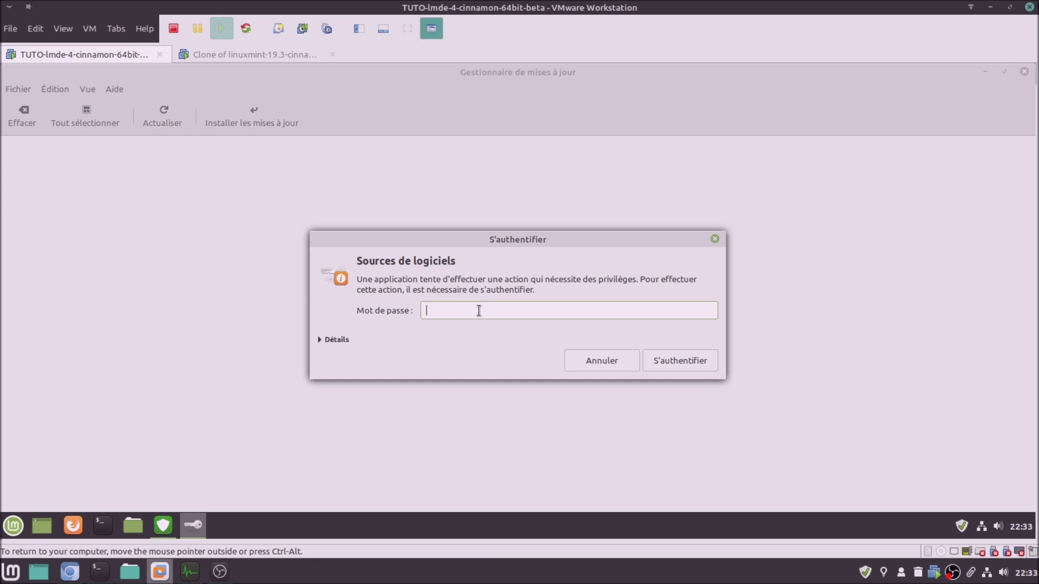
type("•••••")
key("Return")
Open Software Sources in the Mint 19.3 clone's Update Manager with the administrator password
left_click(287, 54)
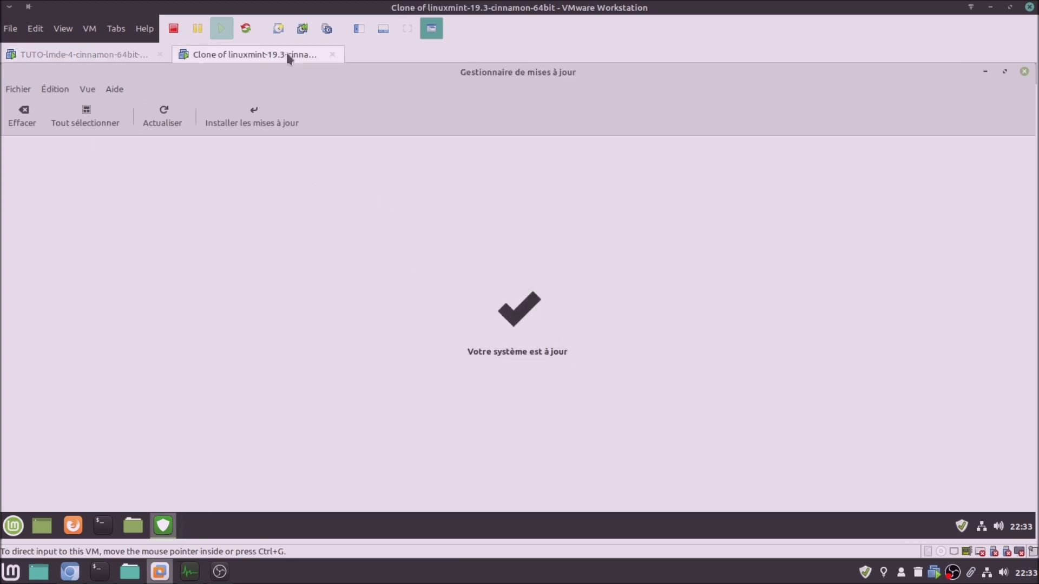
left_click(62, 94)
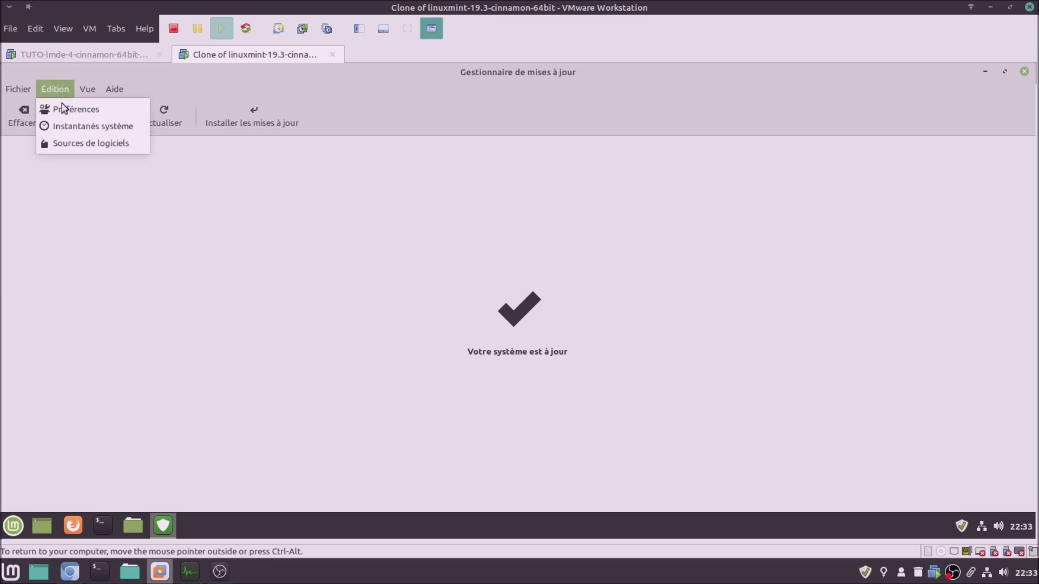
left_click(76, 143)
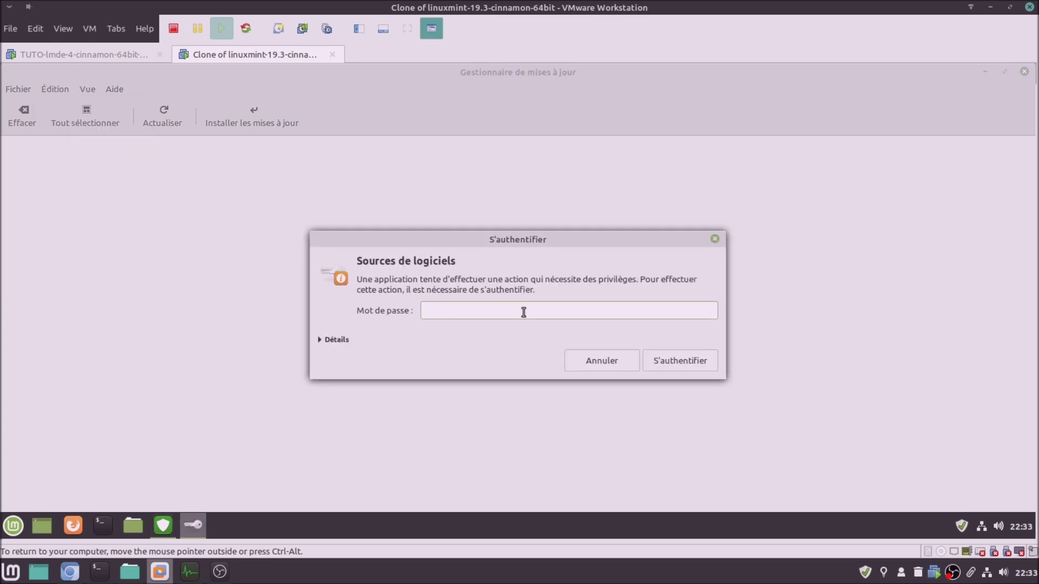
type("•••••")
key("Return")
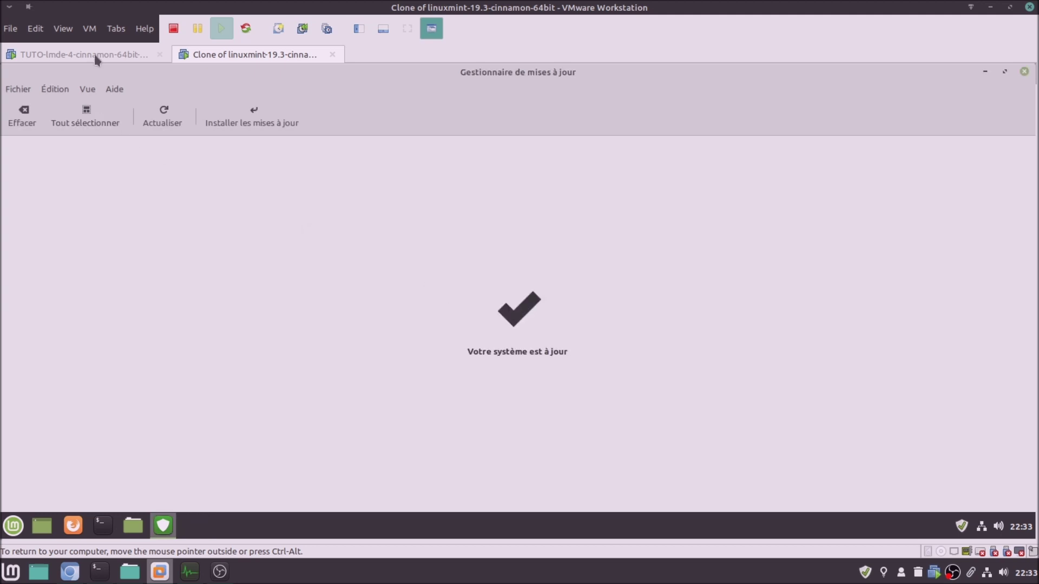
Compare the official mirrors of both VMs: LMDE 4's Debian mirrors against Mint 19.3's Ubuntu mirrors
left_click(93, 53)
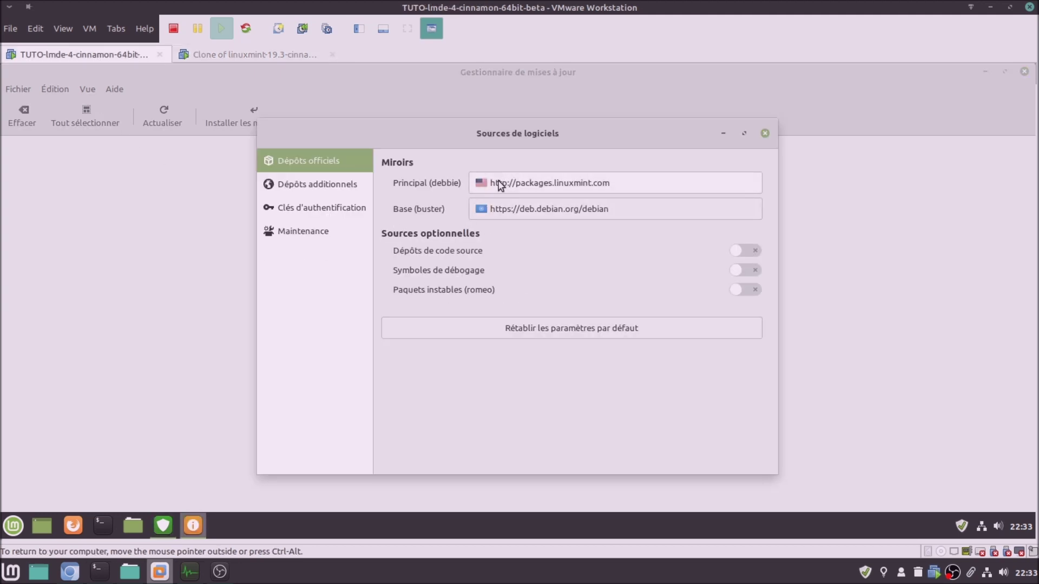
left_click(277, 56)
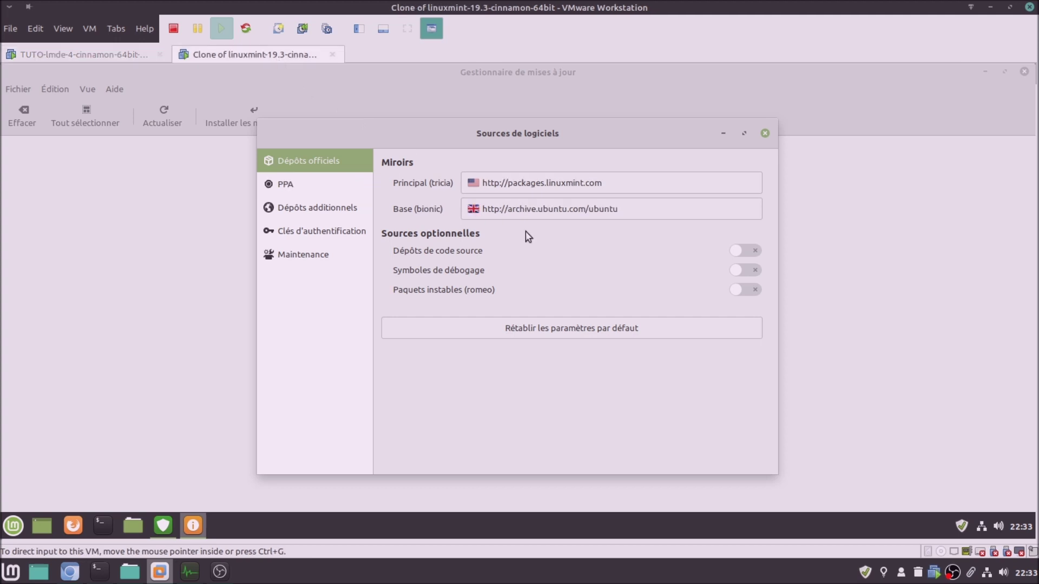
left_click(116, 56)
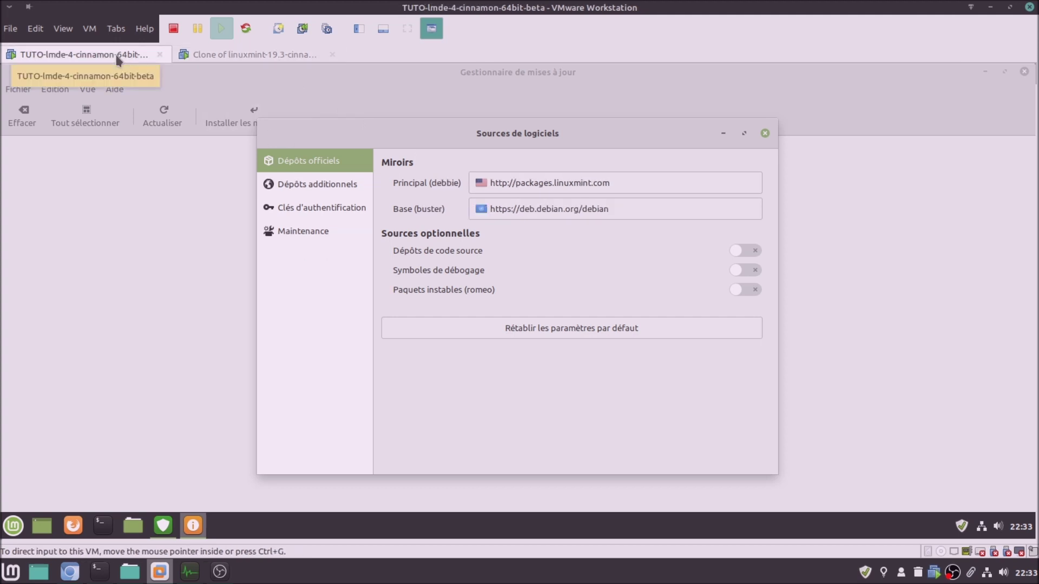
left_click(222, 56)
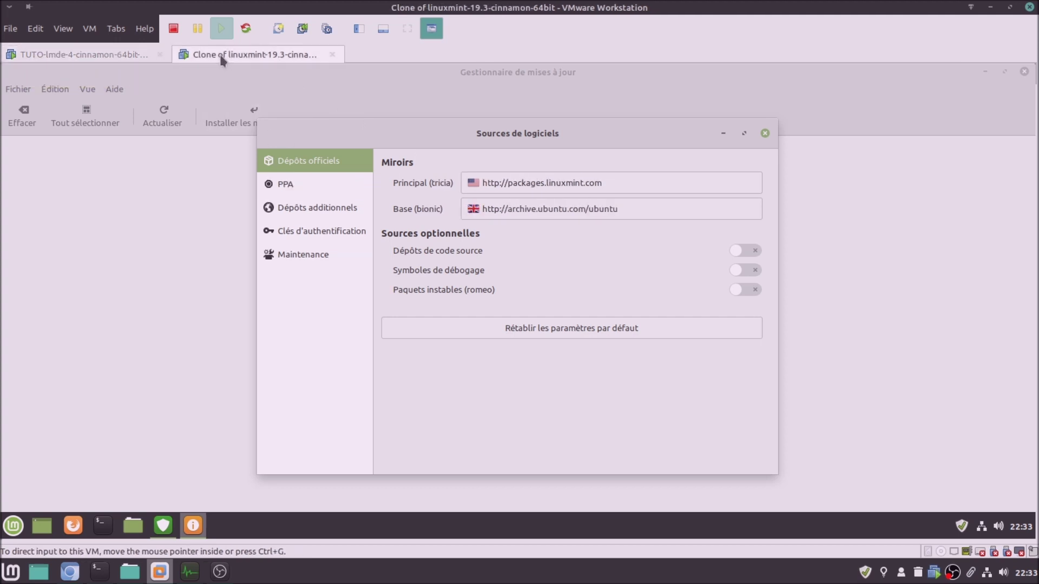
left_click(125, 57)
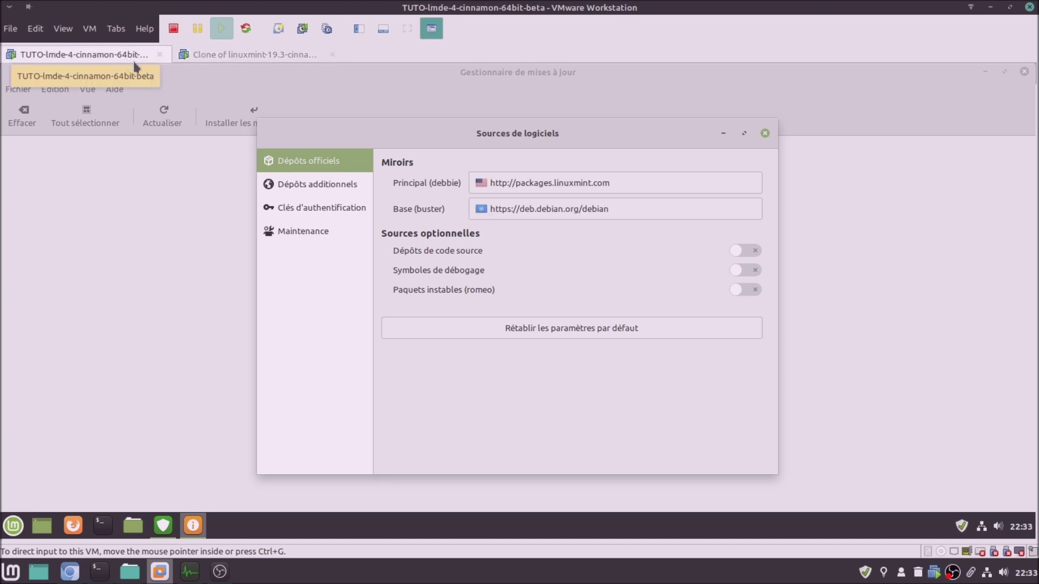
left_click(235, 54)
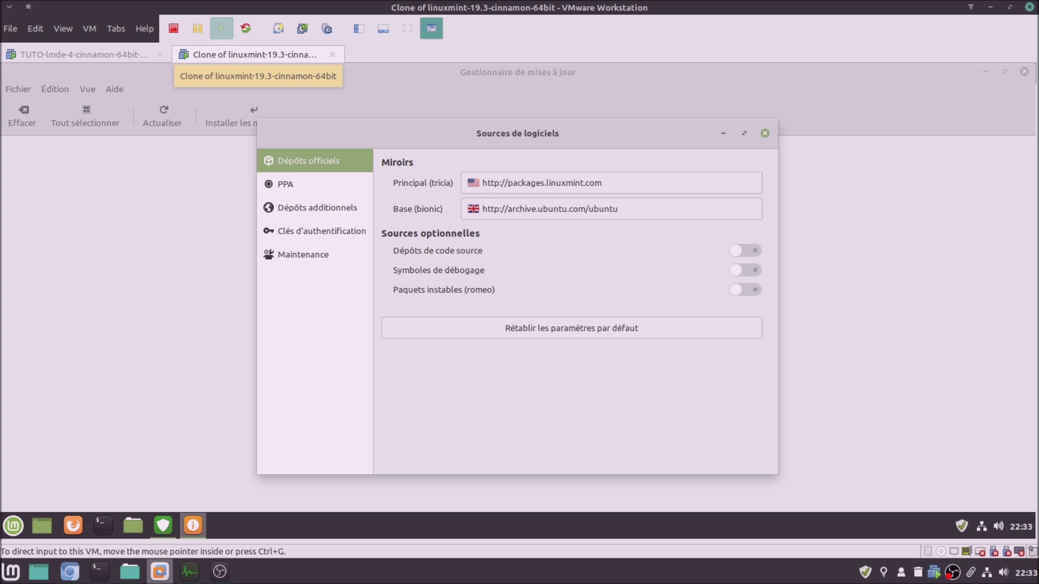
left_click(120, 57)
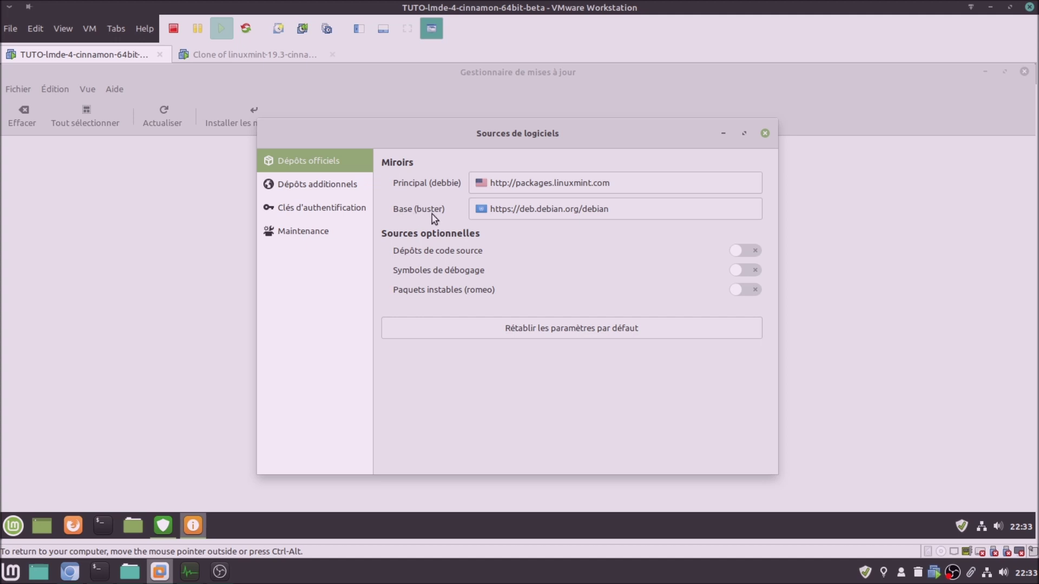
left_click(262, 52)
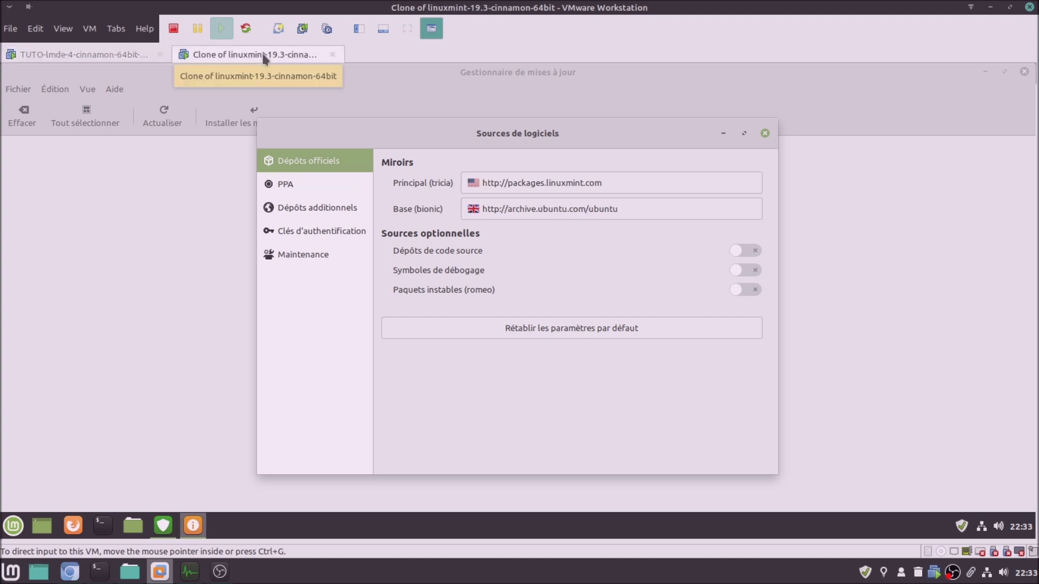
left_click(120, 54)
left_click(204, 56)
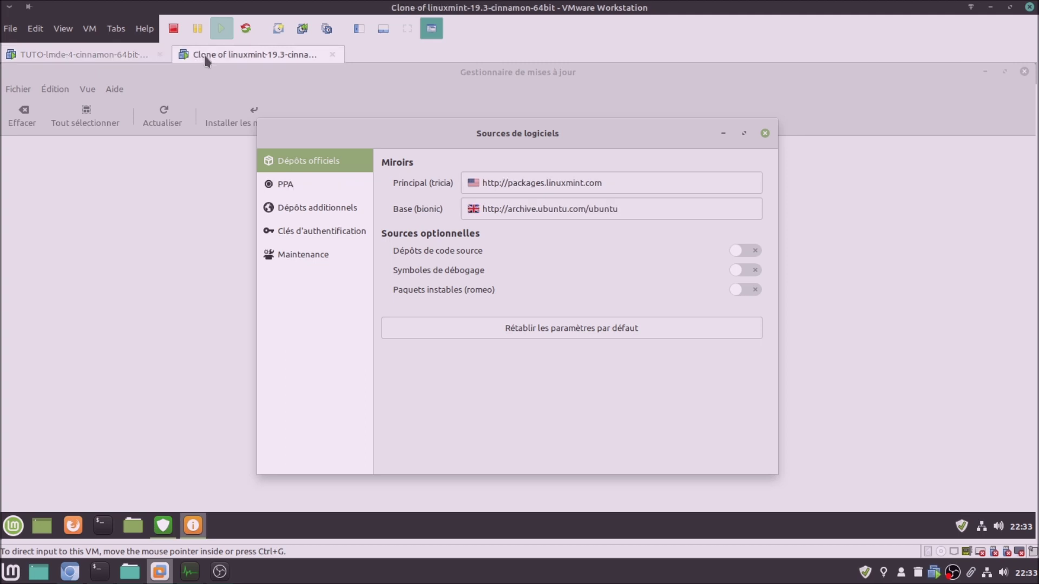
left_click(76, 56)
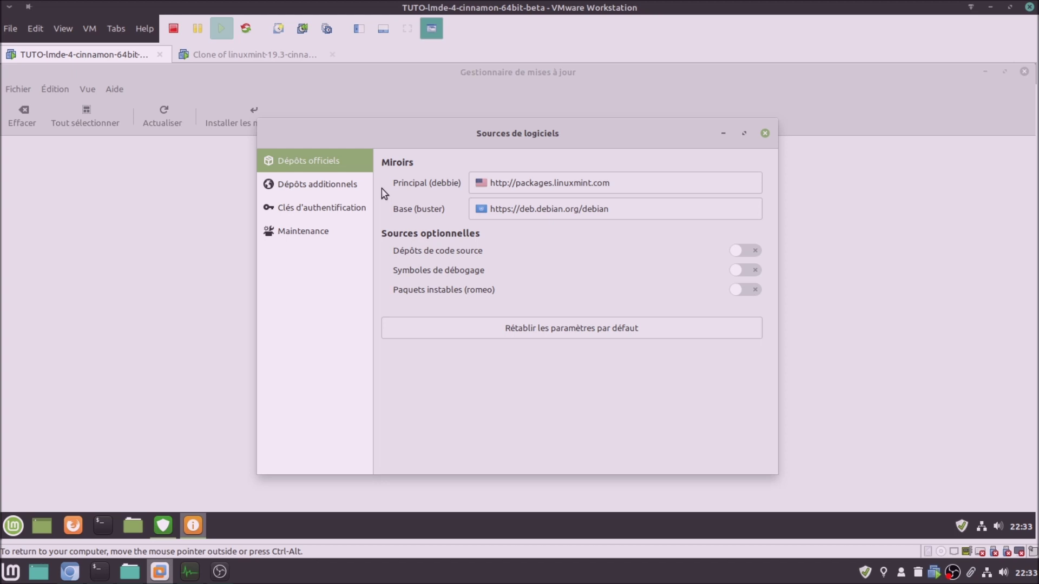
Recheck both VMs' mirrors, then show LMDE 4's empty Dépôts additionnels list
left_click(231, 59)
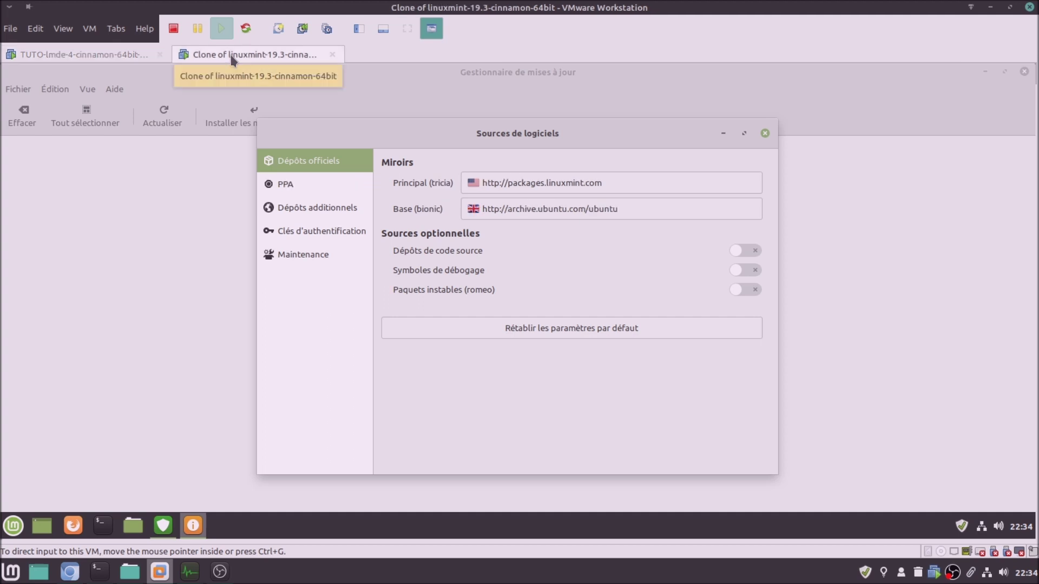
left_click(113, 51)
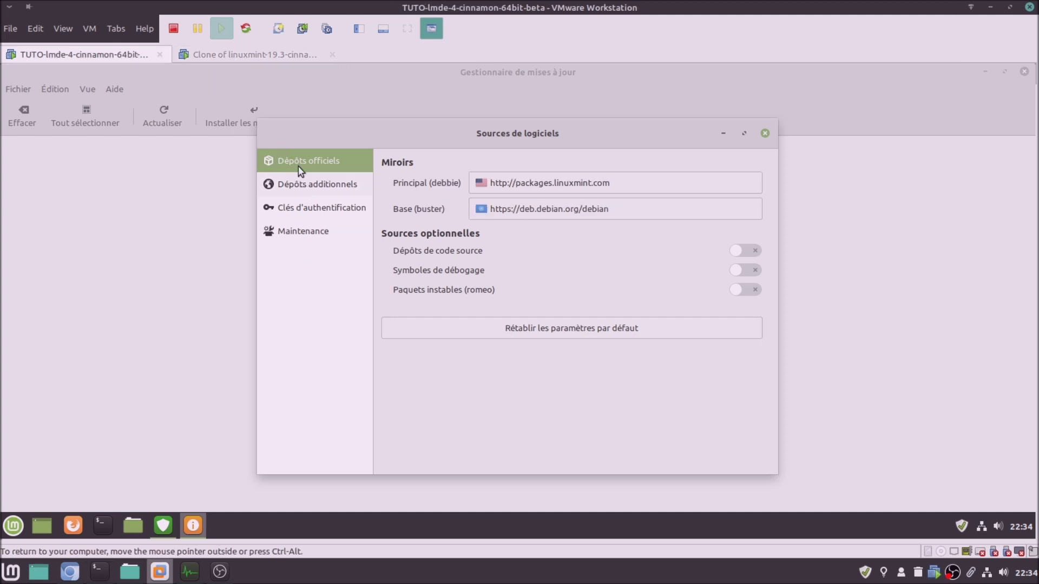
left_click(252, 59)
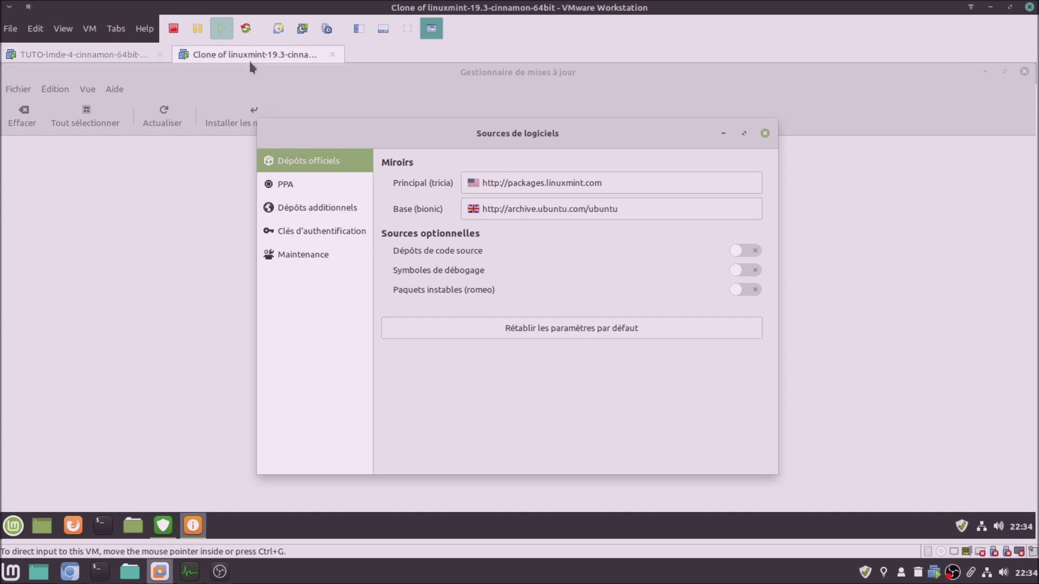
left_click(115, 52)
left_click(292, 181)
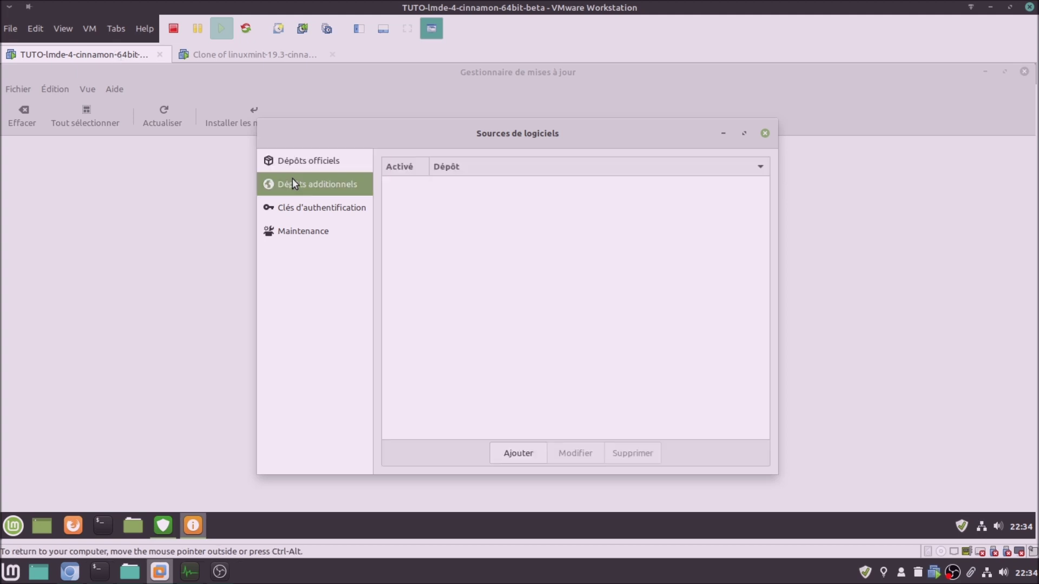
View keys and Maintenance in LMDE 4, then the clone's repositories, keys, Maintenance, and close its sources
left_click(306, 213)
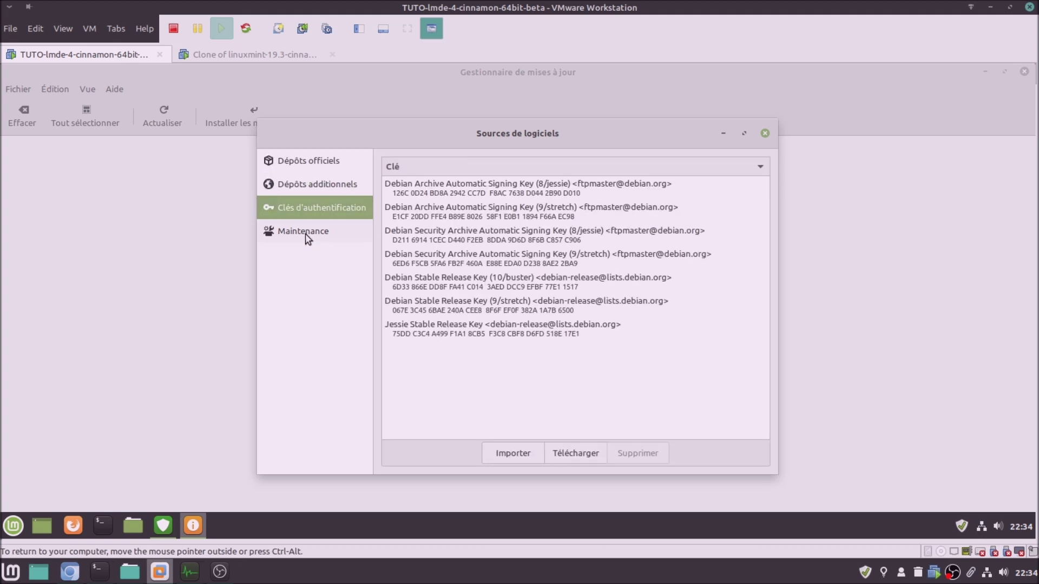
left_click(307, 233)
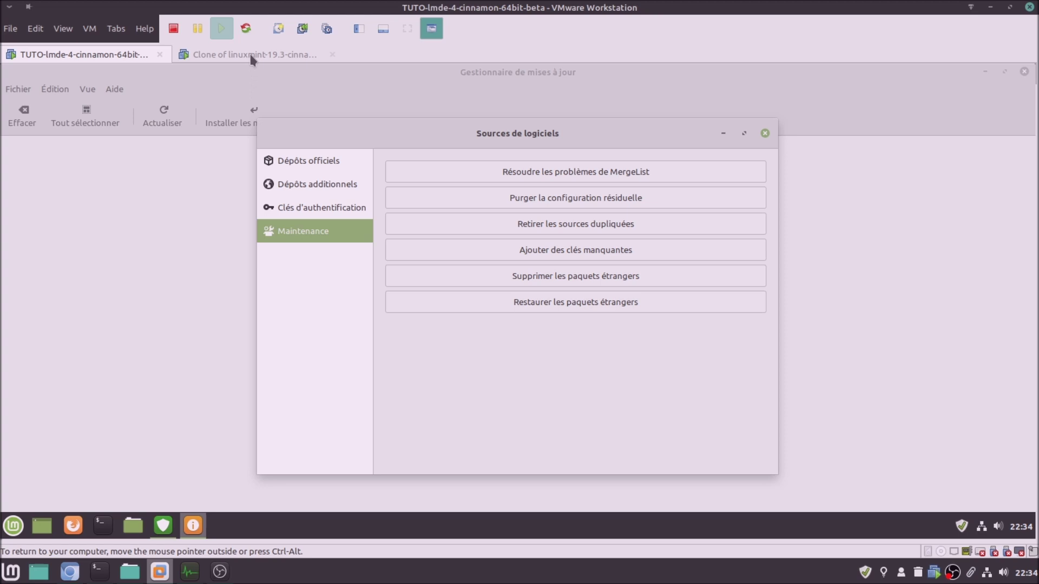
left_click(249, 53)
left_click(300, 210)
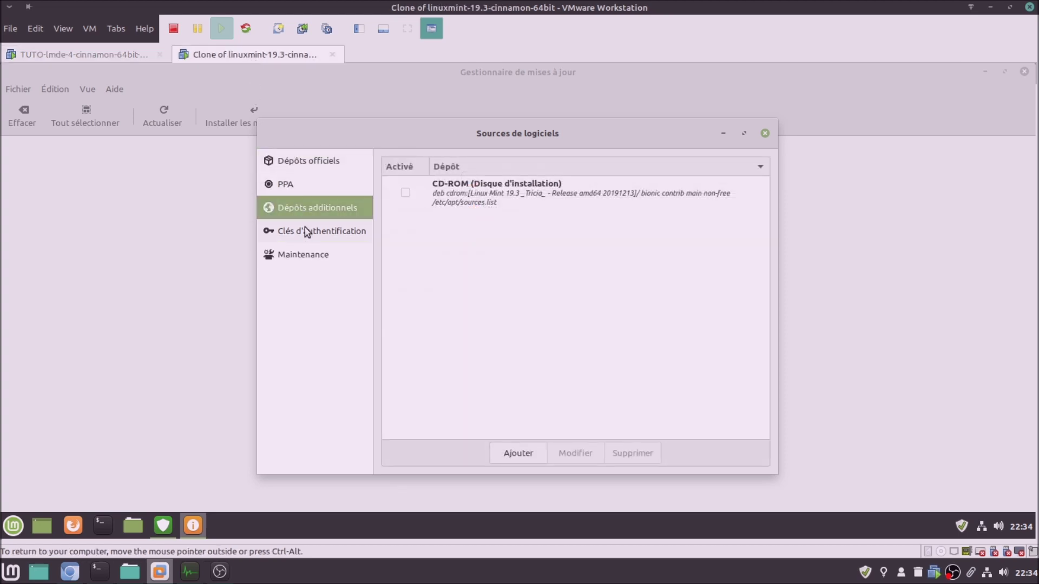
left_click(306, 231)
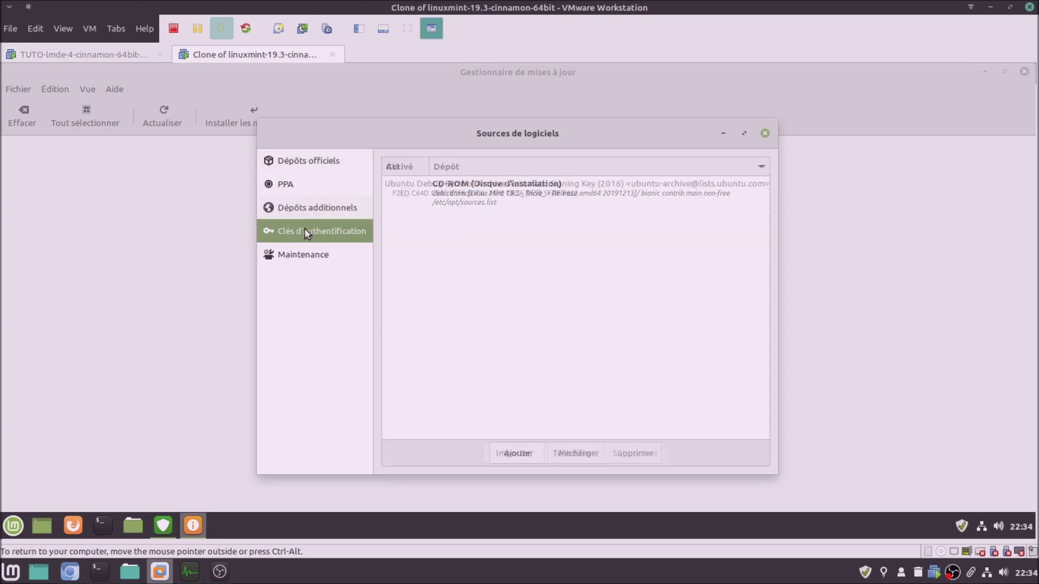
left_click(305, 265)
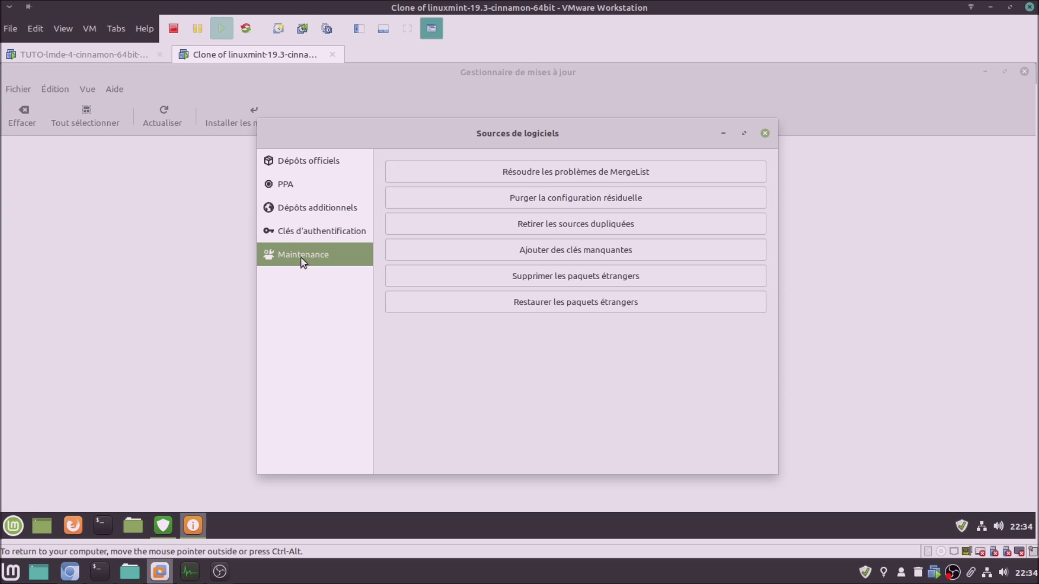
left_click(764, 133)
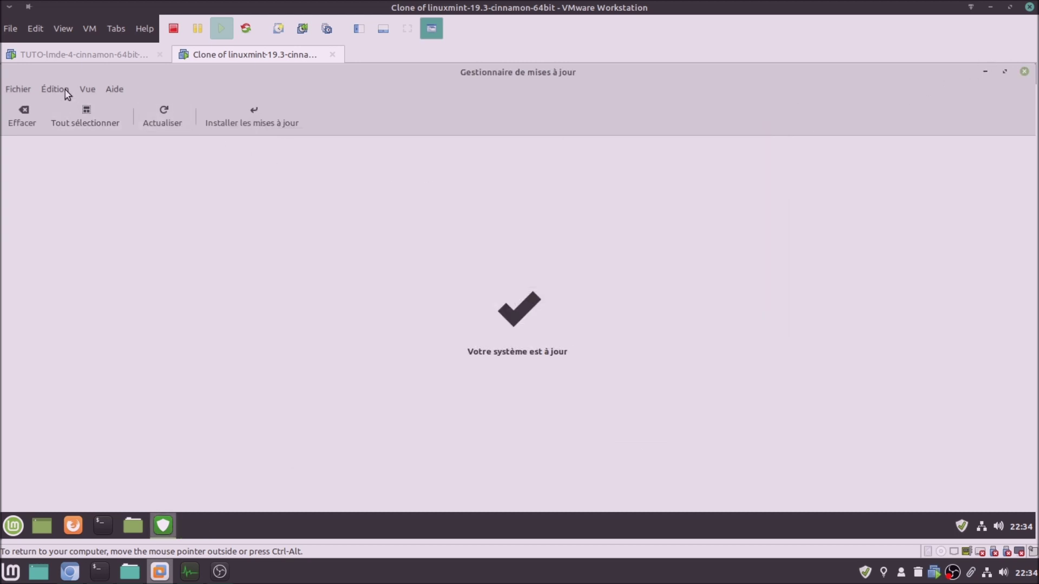
Close LMDE 4's Sources de logiciels window and open its Update Manager information log
left_click(91, 55)
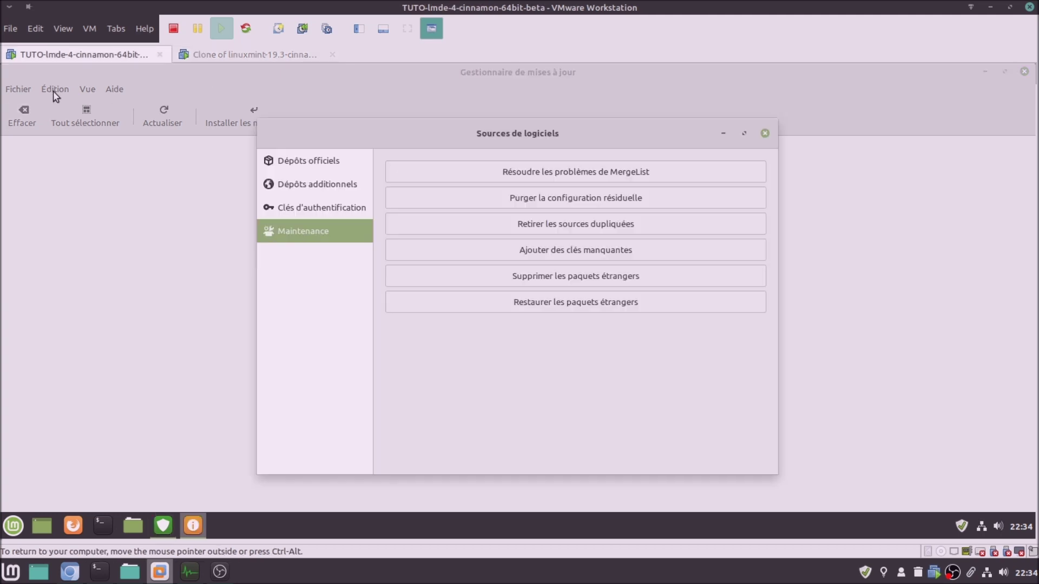
left_click(765, 133)
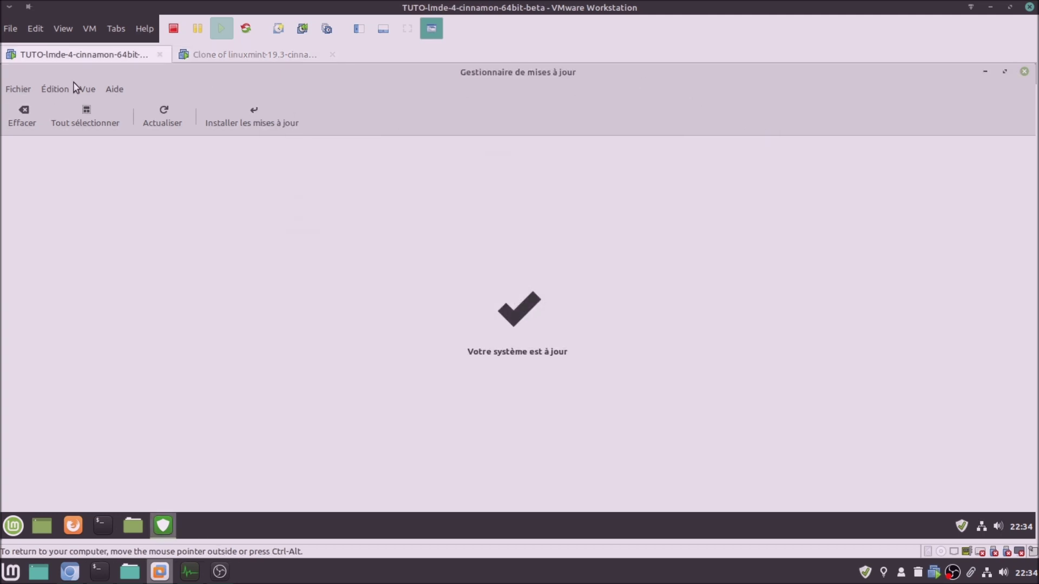
left_click(55, 90)
mouse_move(87, 90)
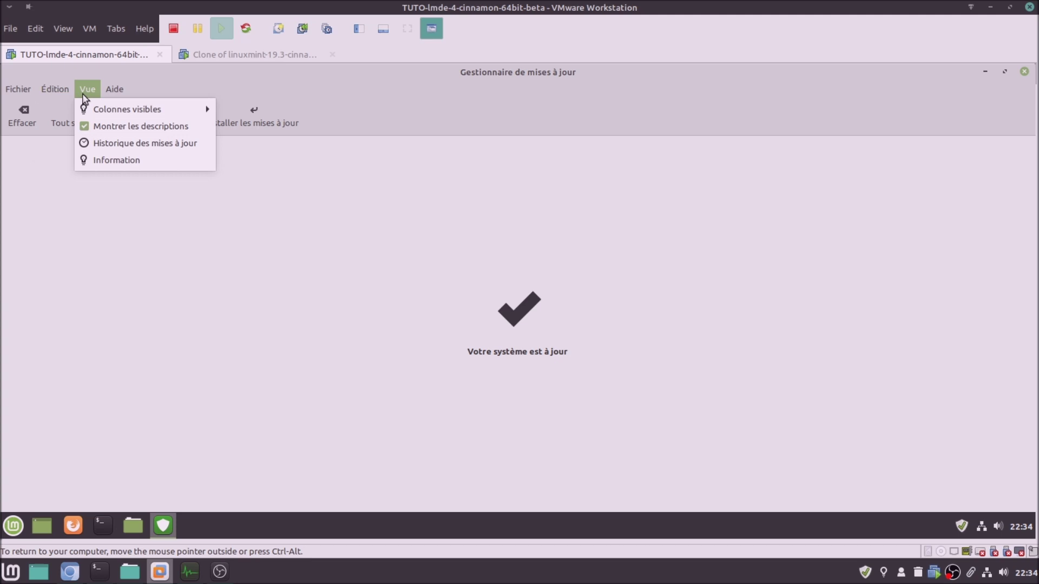
left_click(108, 160)
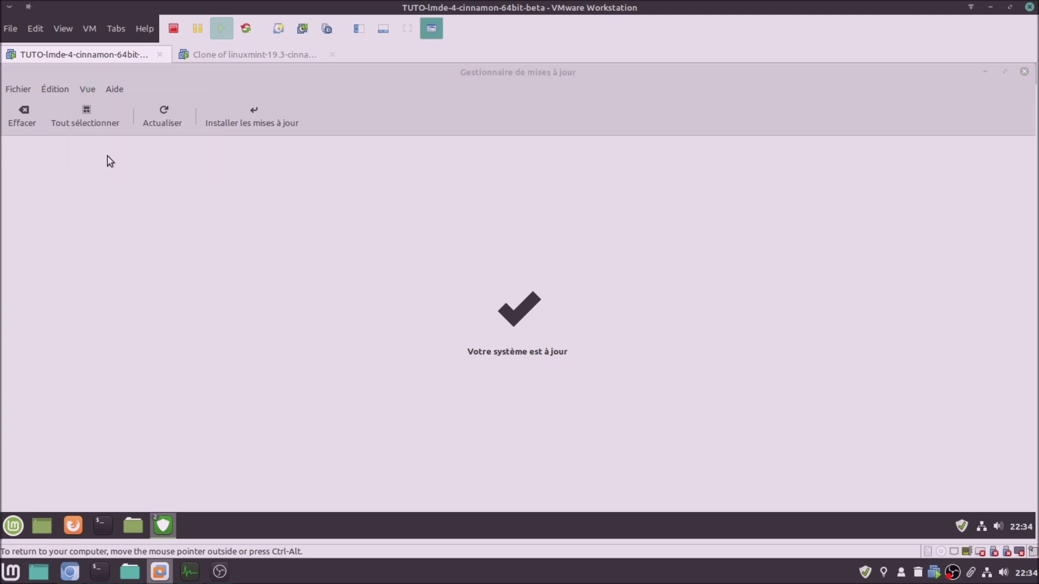
Open the Mint 19.3 clone's information log for comparison, then close both VMs' logs
left_click(219, 54)
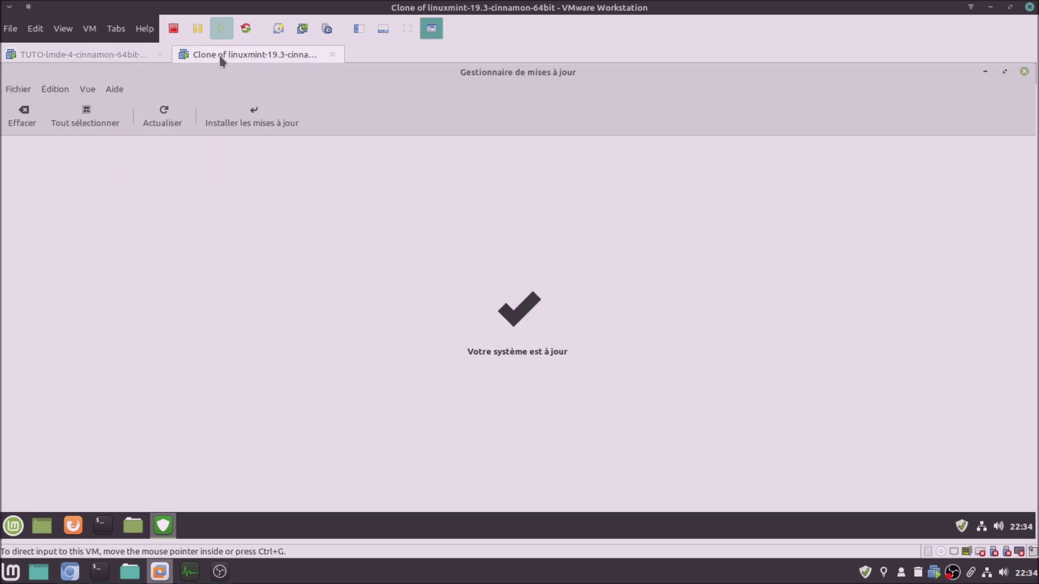
left_click(88, 90)
left_click(114, 178)
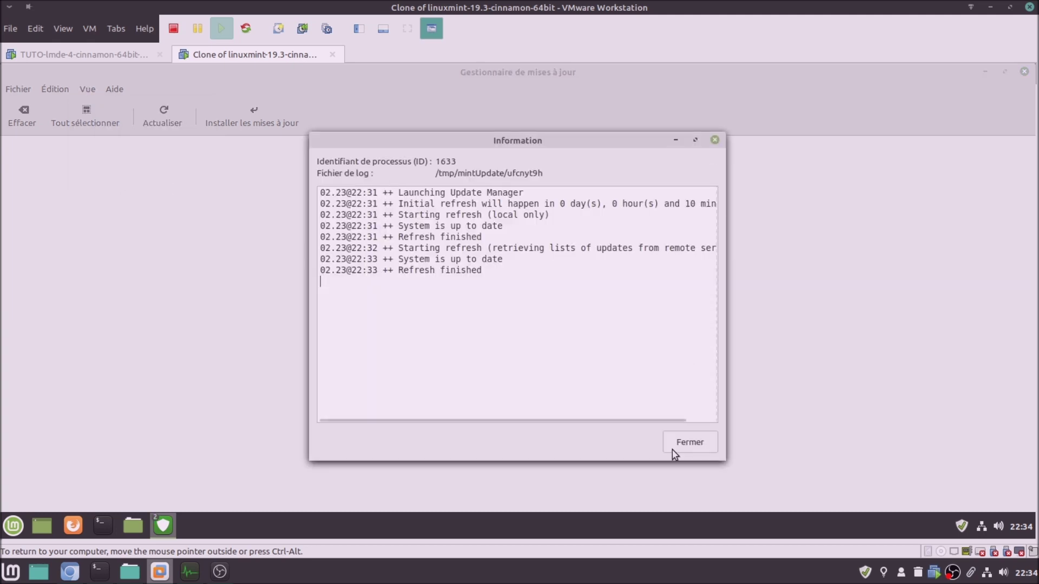
left_click(682, 443)
left_click(124, 56)
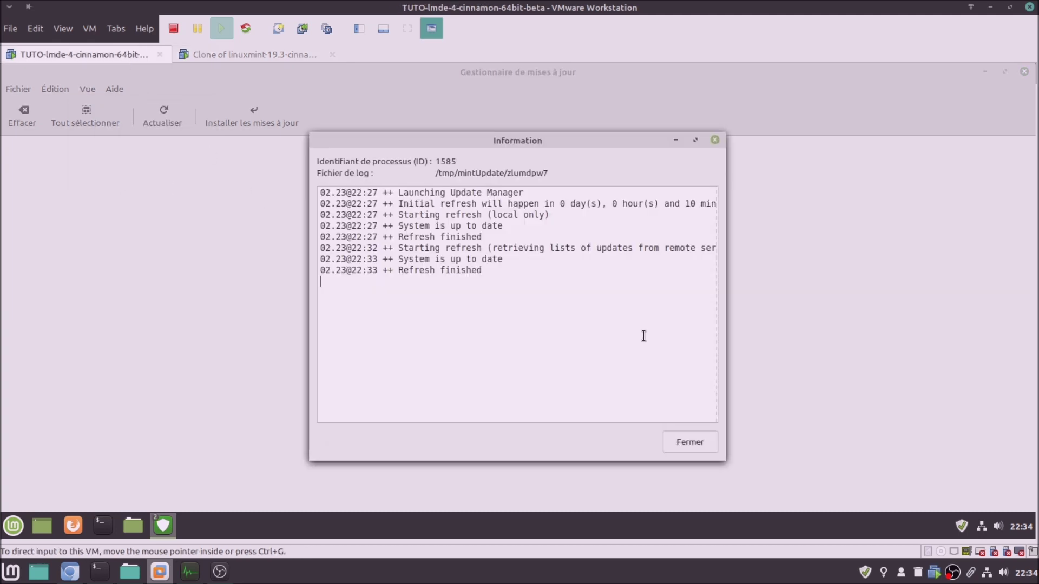
left_click(690, 445)
Open the Linux kernels manager from the Mint 19.3 clone's Update Manager
left_click(220, 51)
left_click(89, 90)
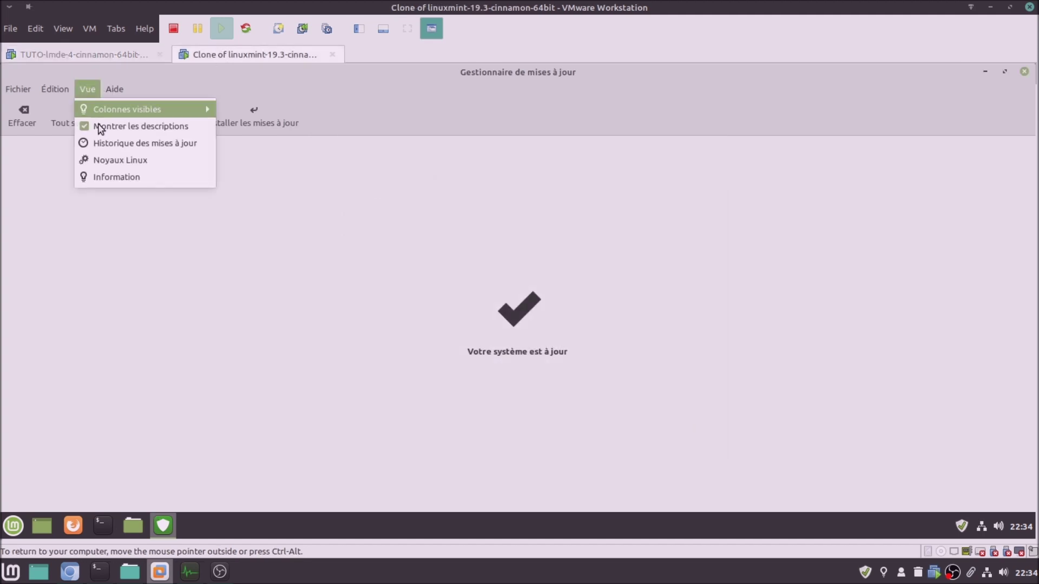
left_click(111, 160)
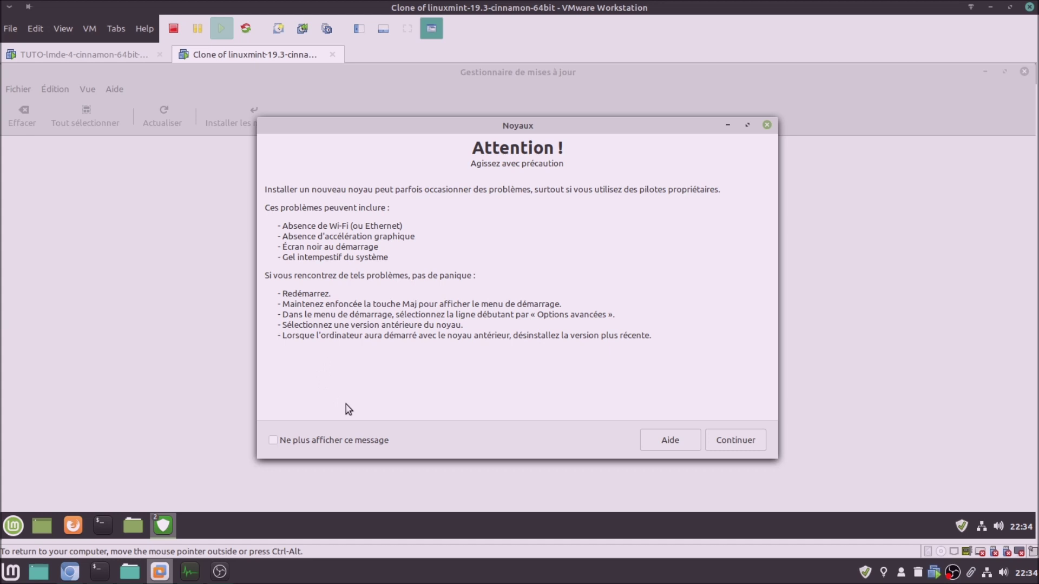
Accept the clone's kernel warning, review and close its Noyaux list, then return to LMDE 4's Update Manager
left_click(752, 438)
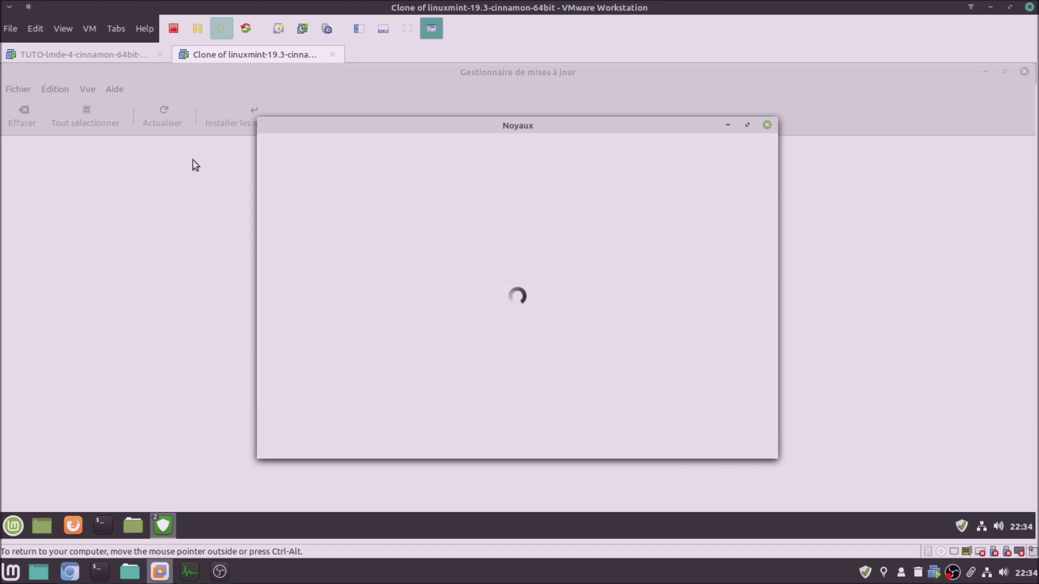
left_click(115, 52)
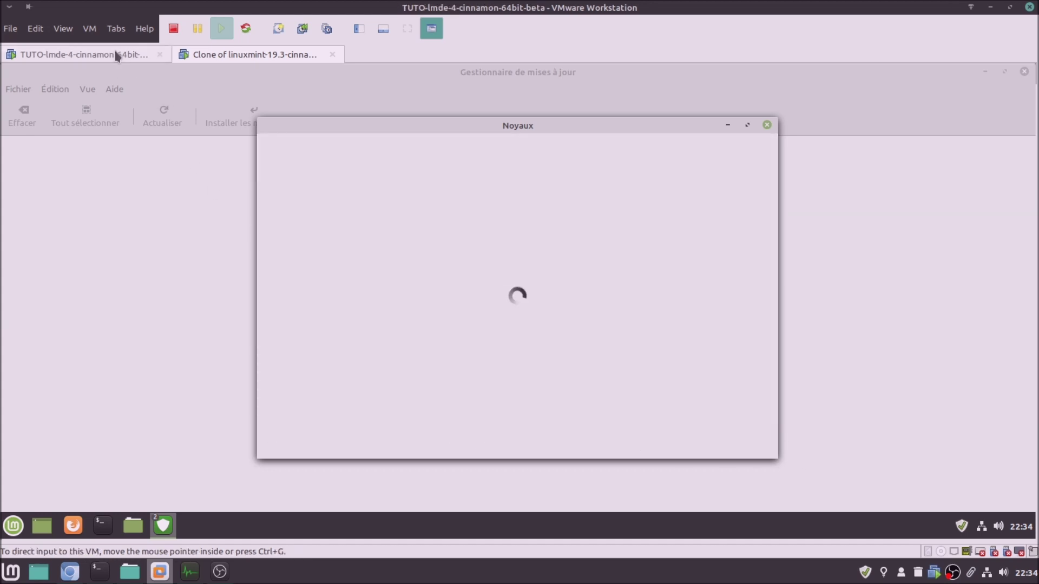
left_click(88, 89)
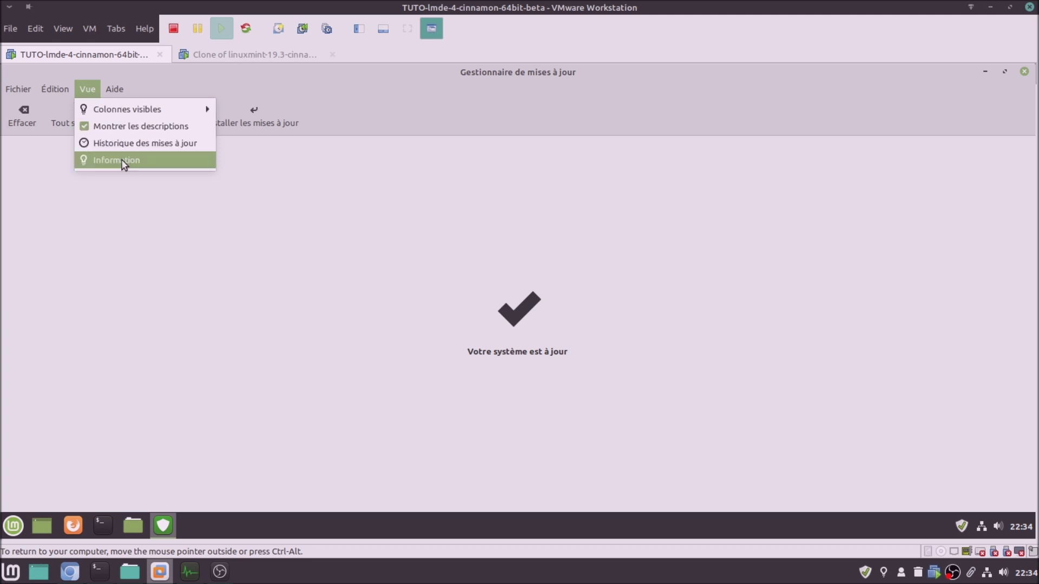
left_click(236, 57)
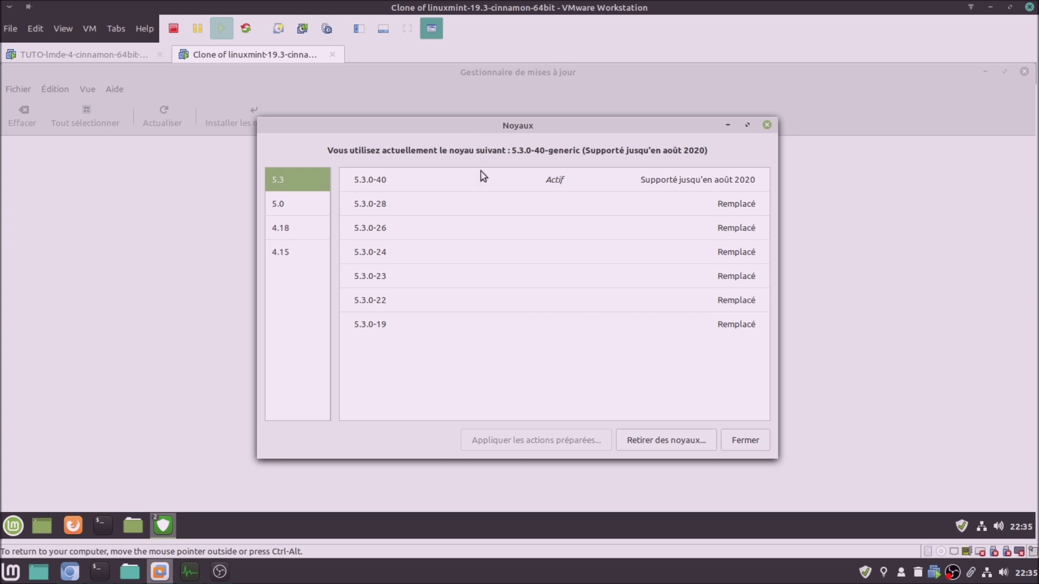
left_click(763, 125)
left_click(138, 51)
left_click(441, 271)
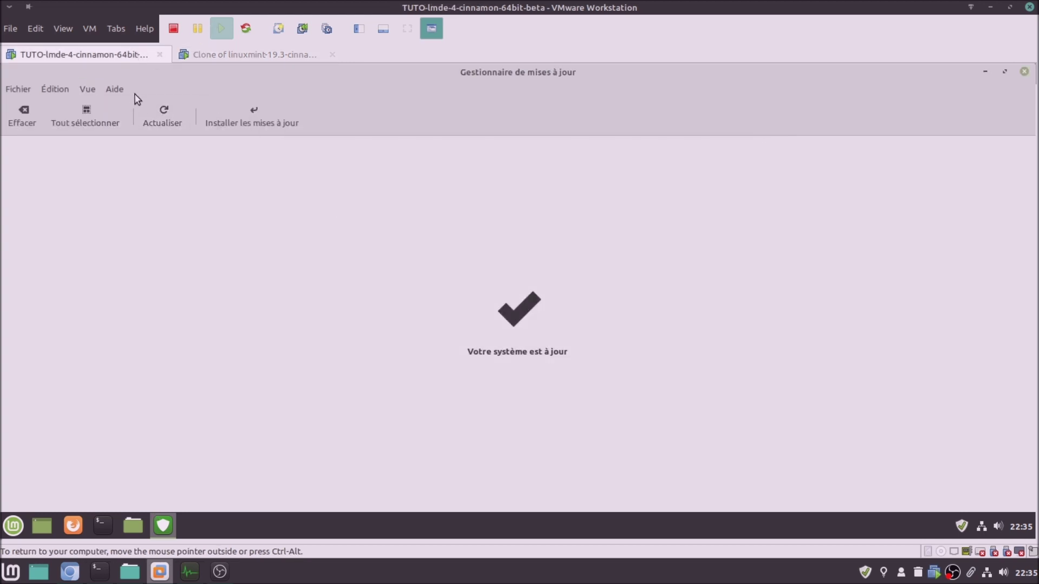
Browse the LMDE 4 Update Manager's menus, then dismiss the open Help menu
left_click(94, 90)
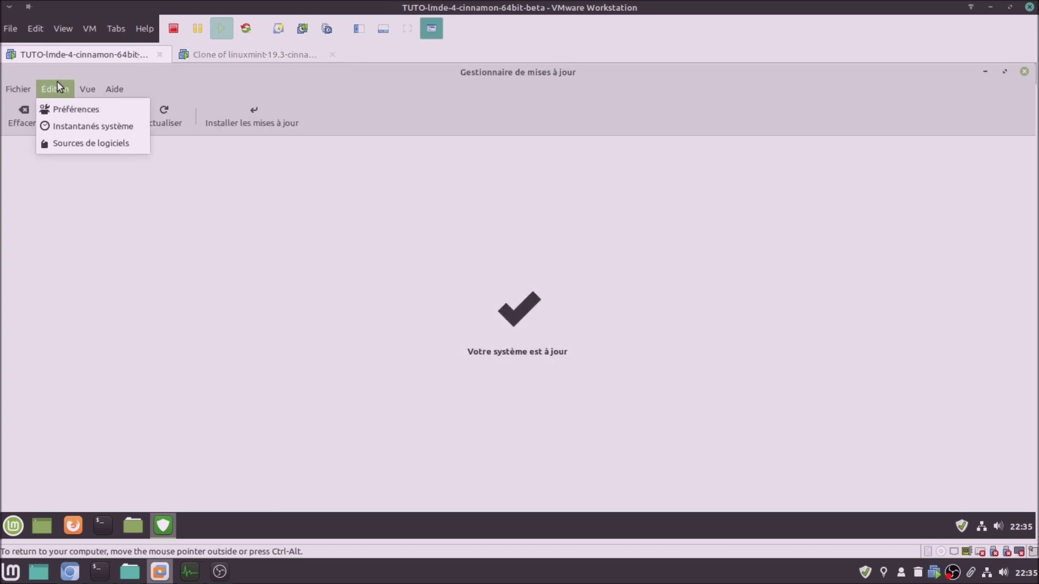
mouse_move(26, 83)
mouse_move(115, 91)
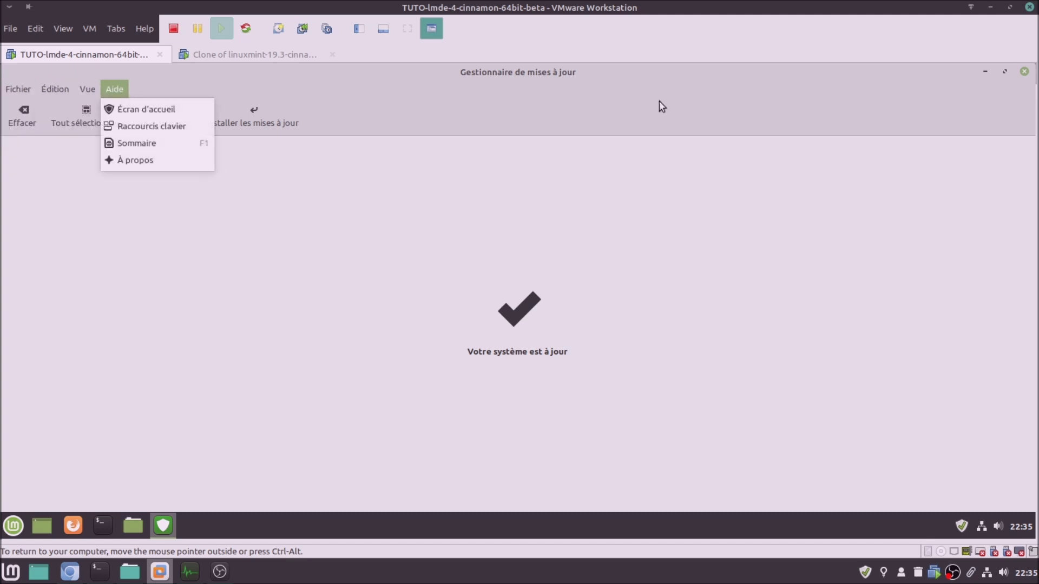
left_click(854, 100)
Close Update Manager in both LMDE 4 and the Mint 19.3 clone
left_click(1025, 72)
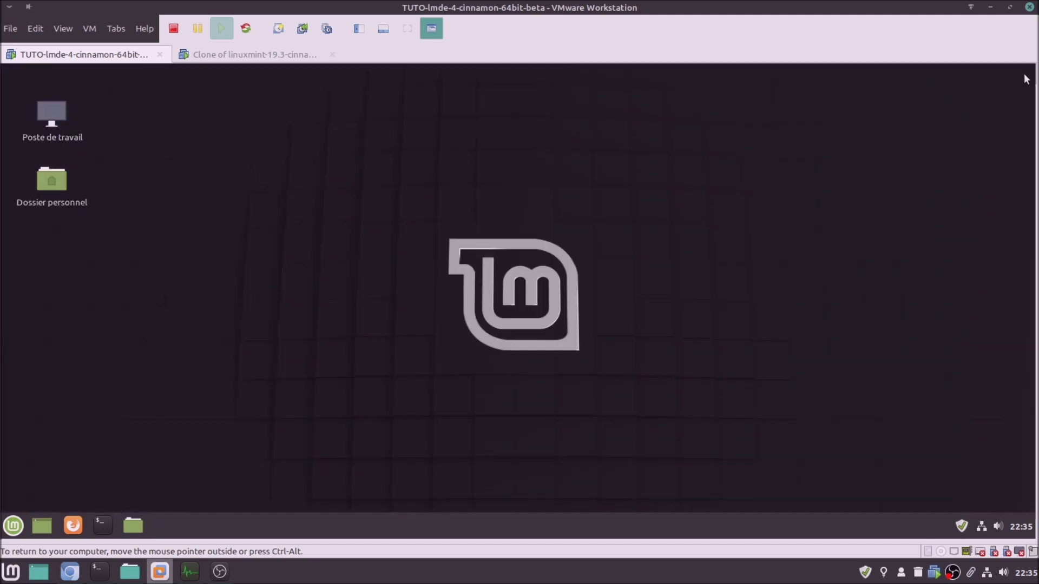
left_click(254, 57)
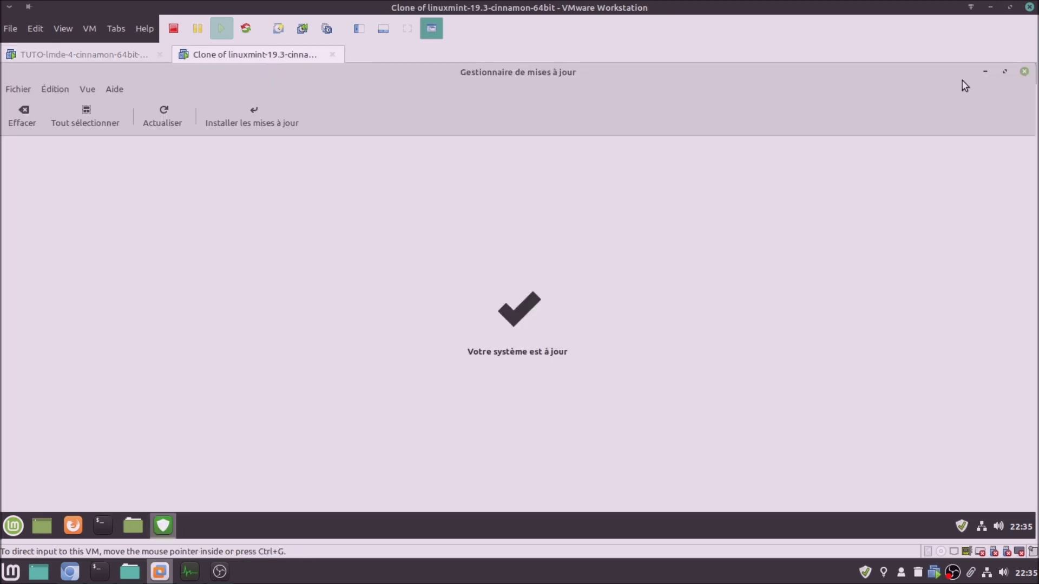
left_click(1025, 73)
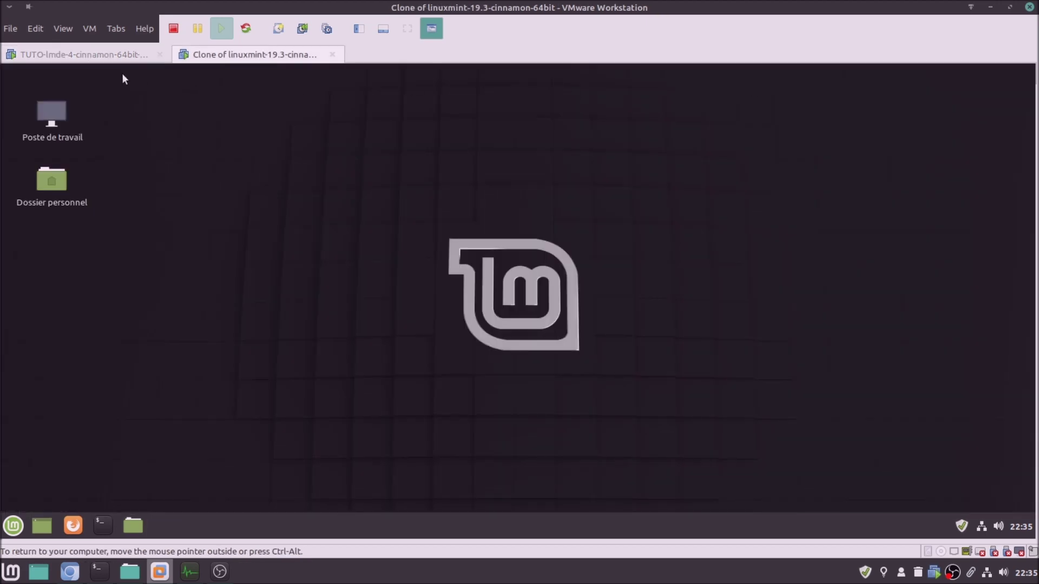
left_click(87, 55)
Launch Écran d'accueil from the Mint menu search in both LMDE 4 and the Mint 19.3 clone
left_click(14, 526)
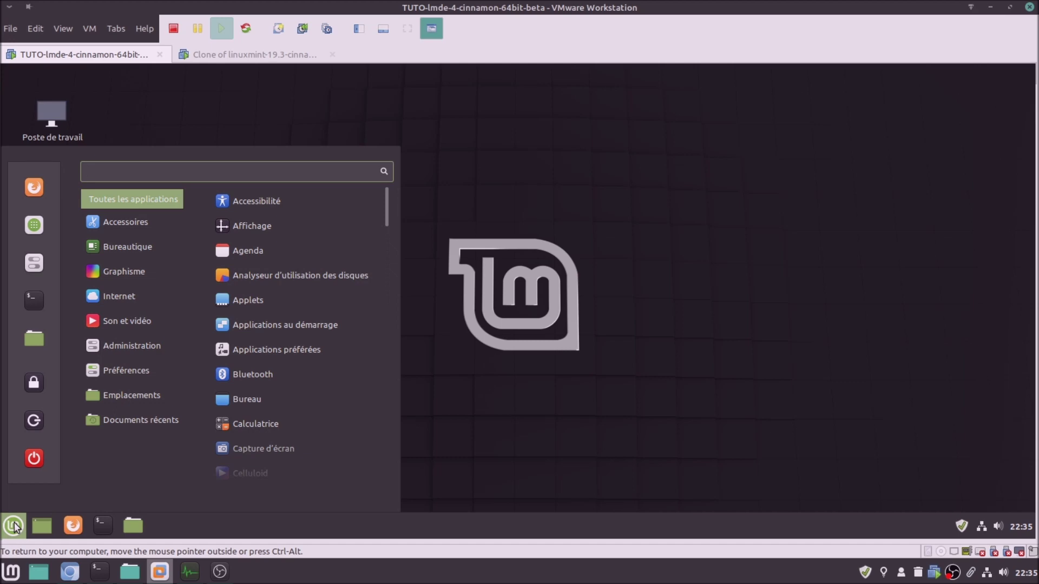
type("acd")
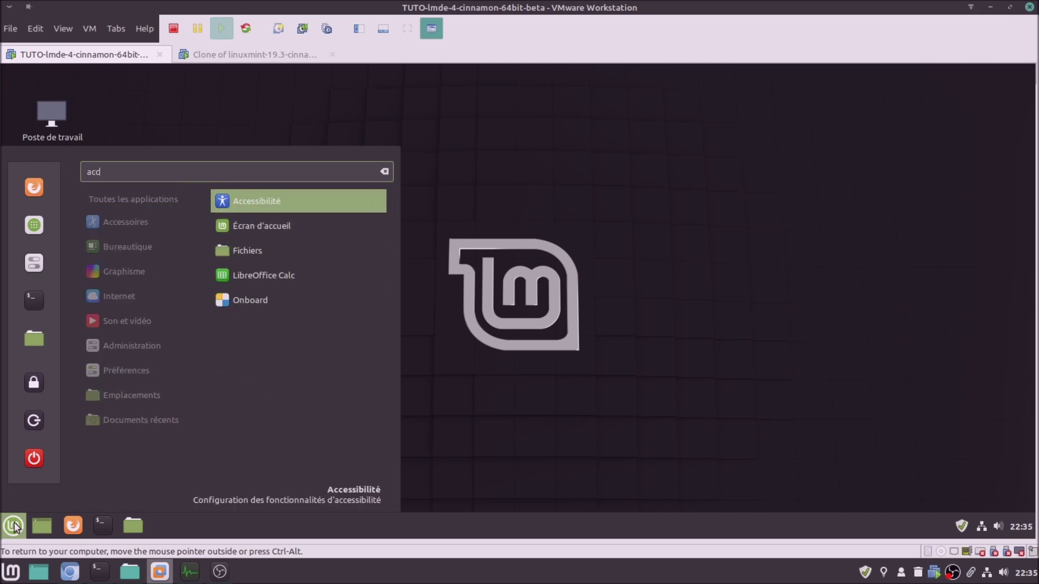
left_click(280, 218)
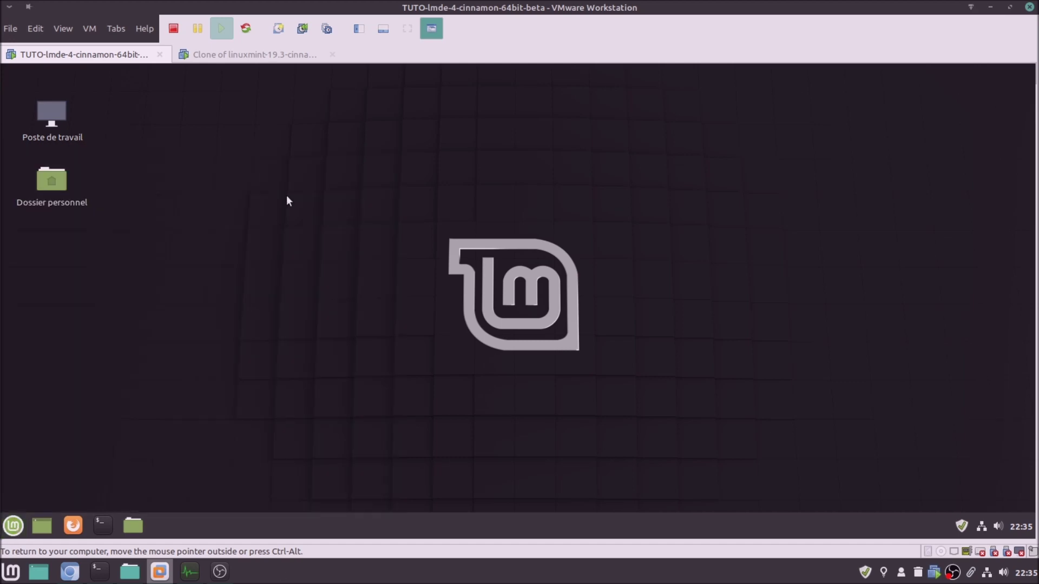
left_click(268, 57)
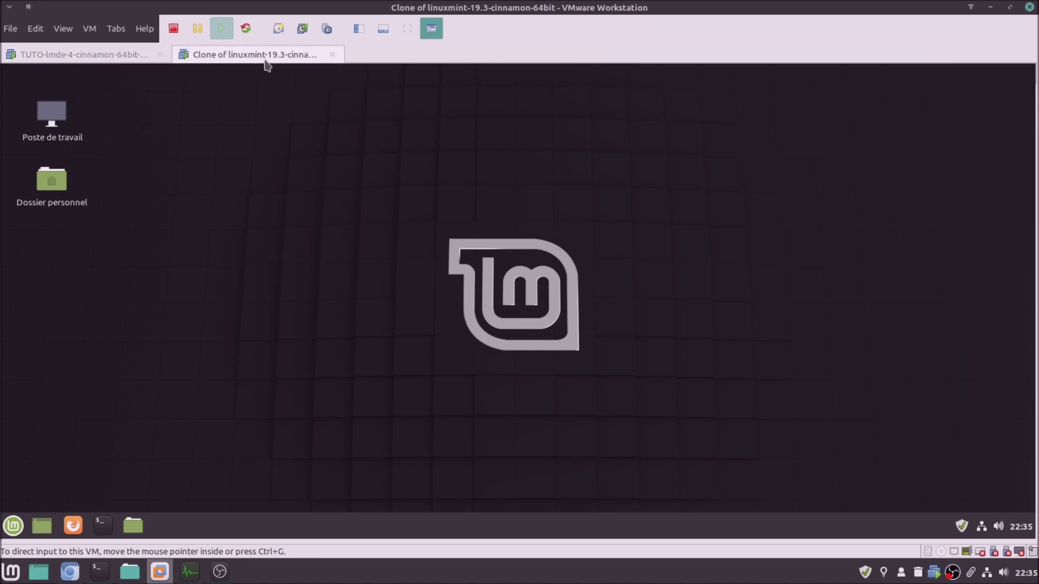
left_click(14, 525)
type("acc")
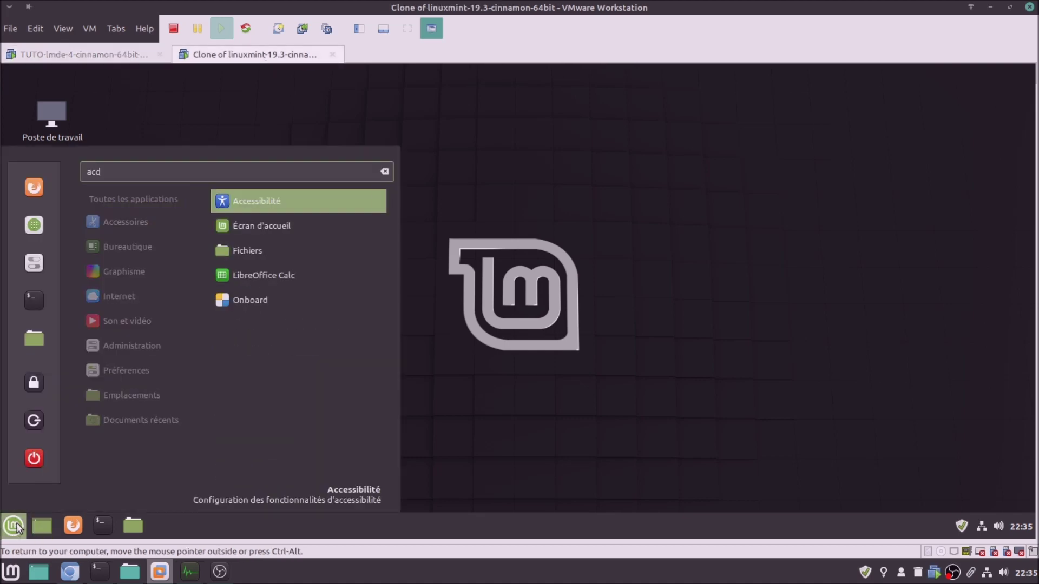
left_click(249, 223)
Compare the two VMs' Bienvenue windows, then show Premiers pas in LMDE 4
left_click(130, 59)
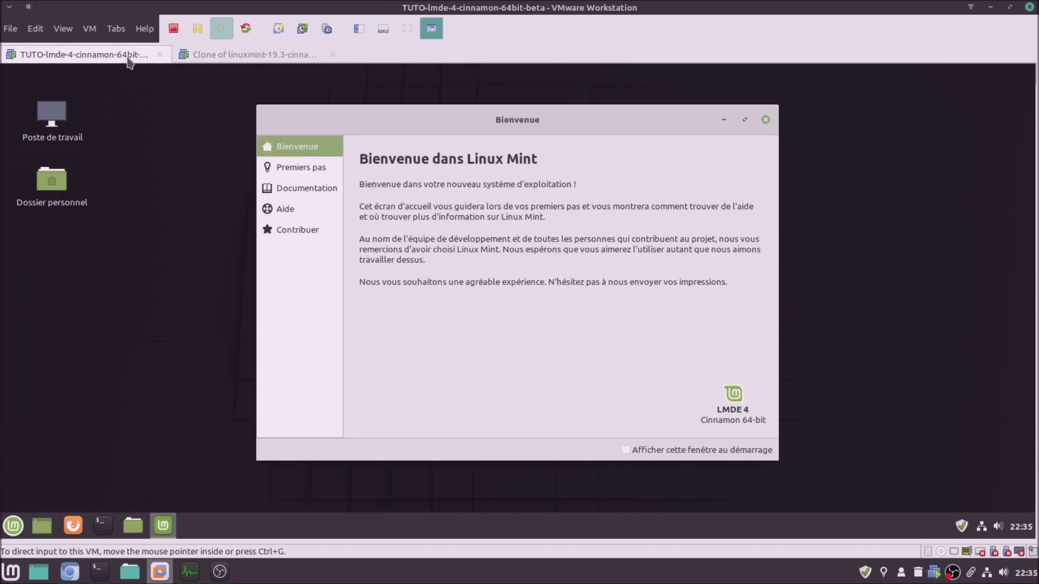
left_click(274, 57)
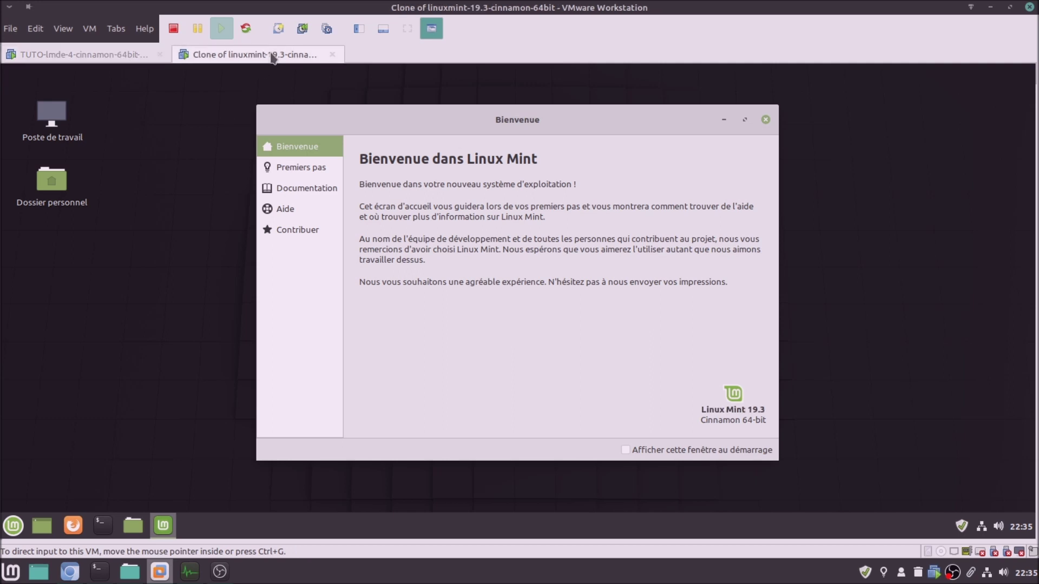
left_click(84, 61)
left_click(253, 58)
left_click(85, 61)
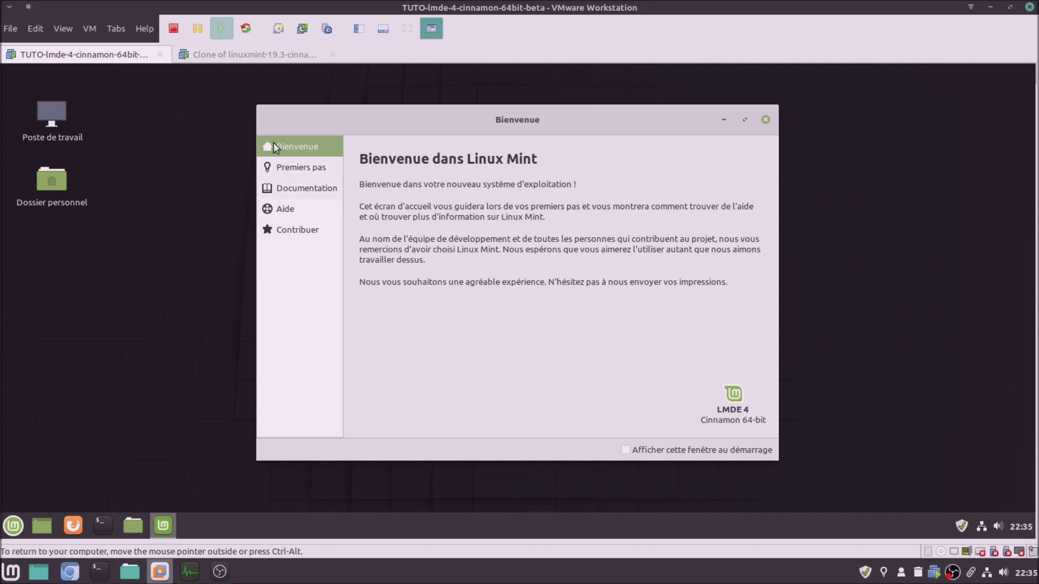
left_click(252, 59)
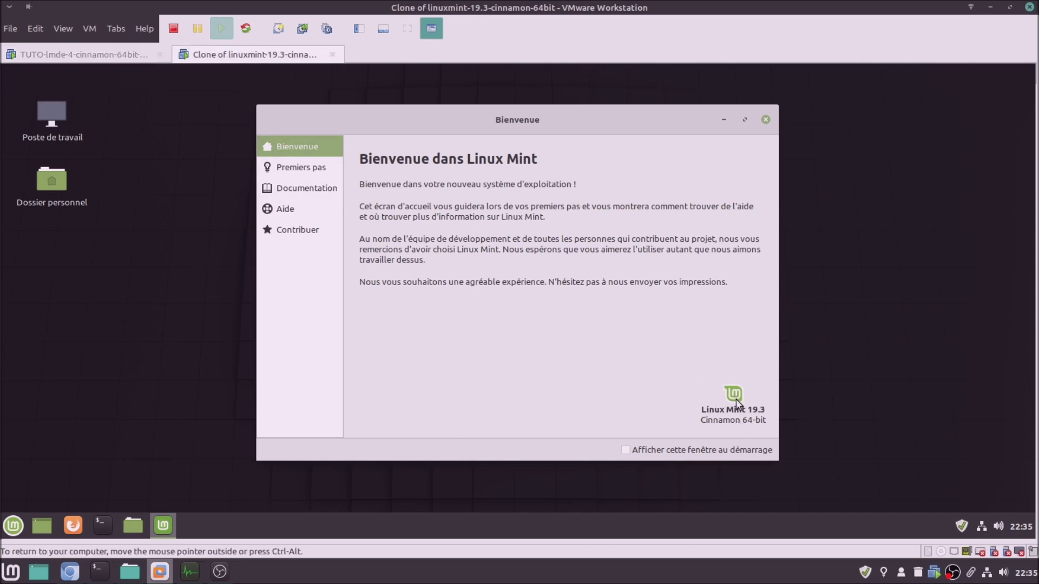
left_click(74, 58)
left_click(295, 170)
left_click(219, 58)
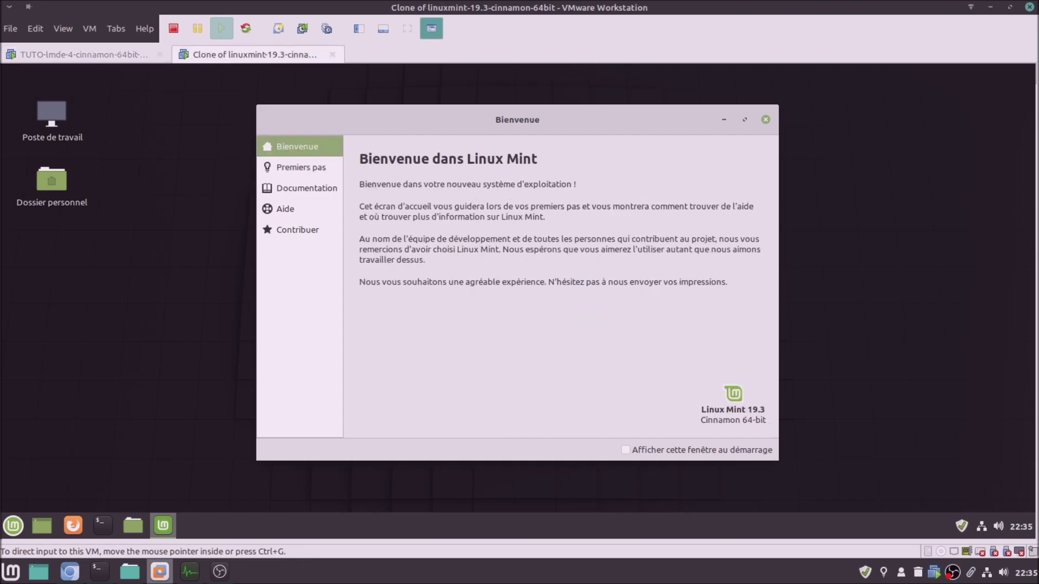
Show Premiers pas in the clone and compare both tool lists, scrolling down to Pare-feu
left_click(283, 165)
left_click(105, 57)
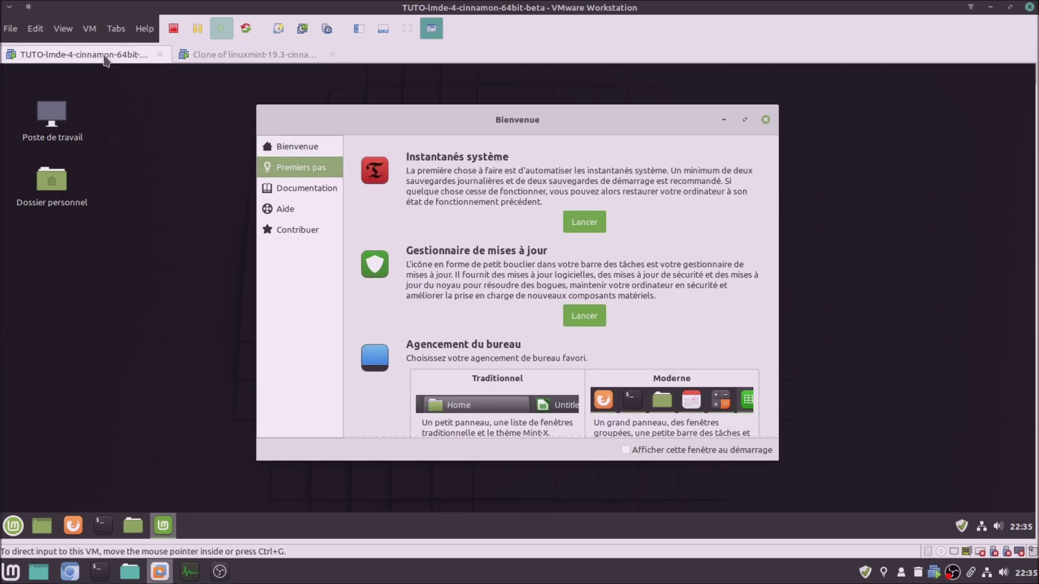
left_click(206, 59)
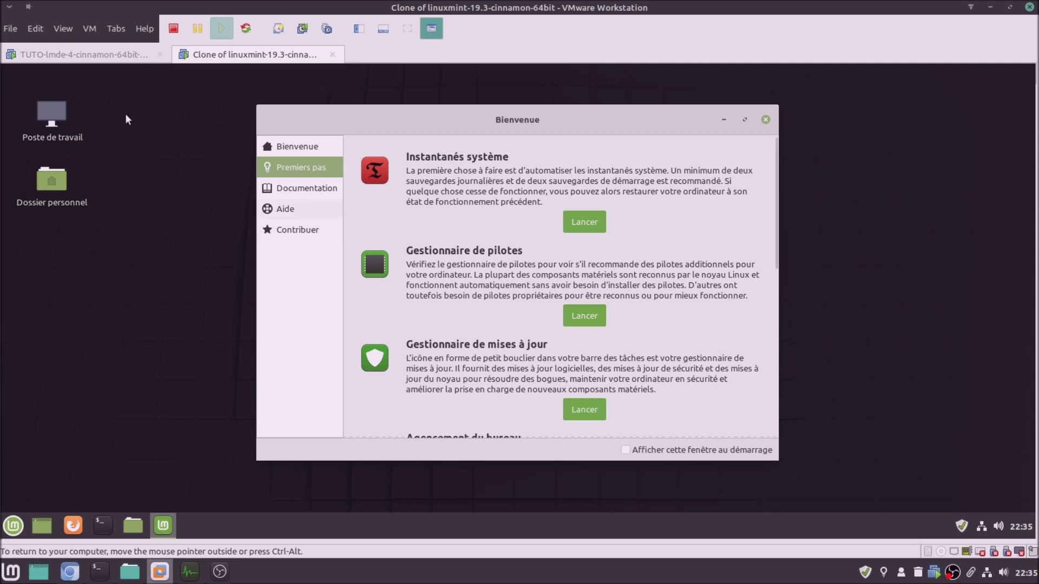
left_click(106, 57)
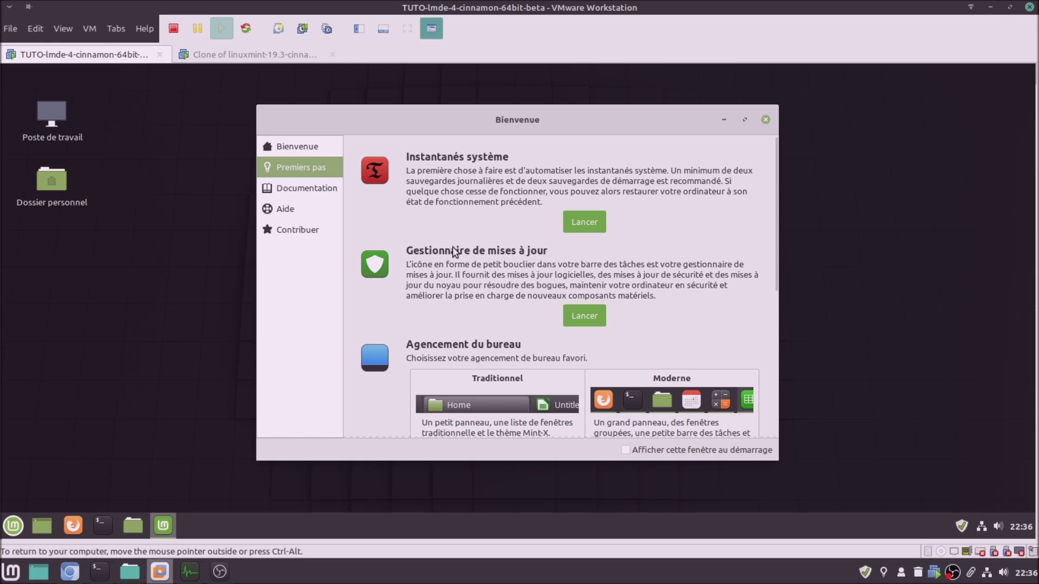
scroll(504, 312, "down", 3)
scroll(506, 312, "down", 4)
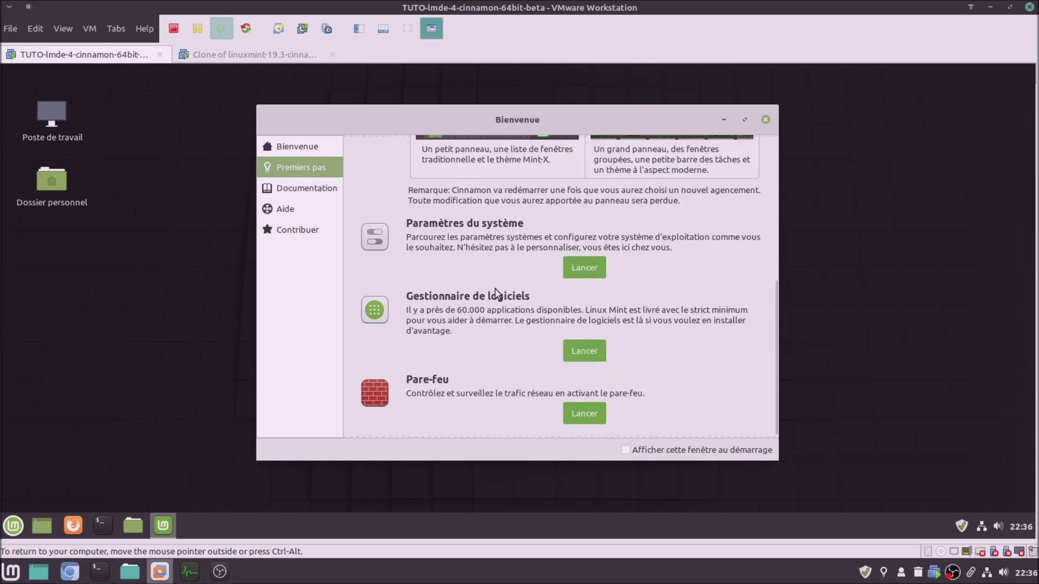
left_click(279, 57)
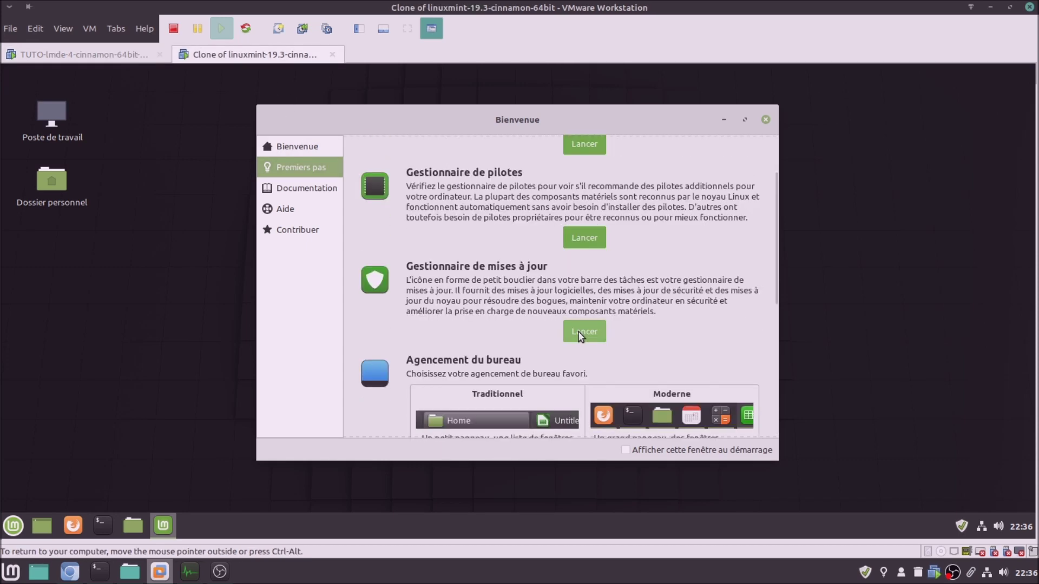
scroll(580, 336, "down", 7)
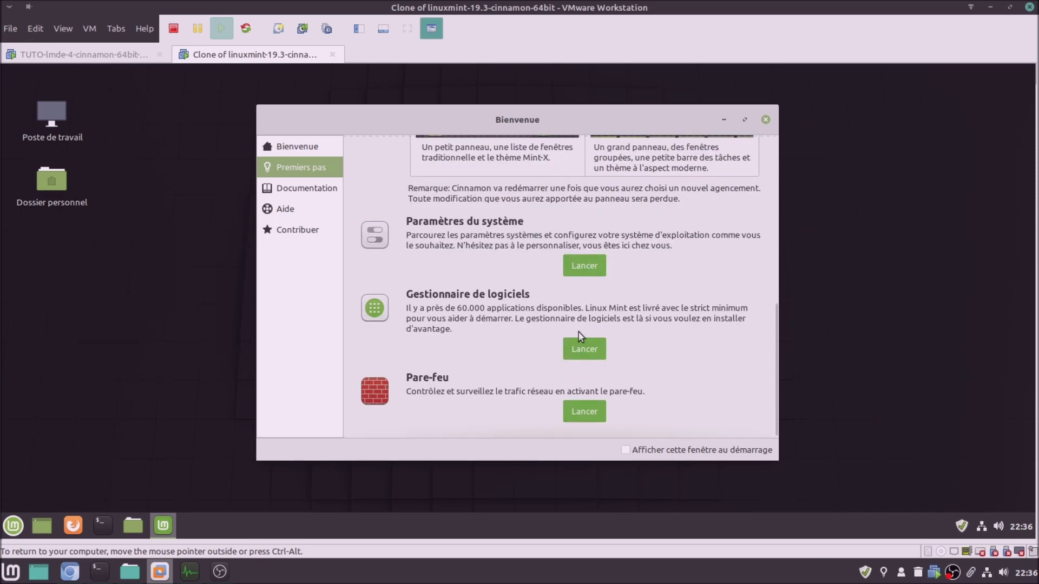
Compare the Documentation section of both VMs' Welcome screens
left_click(80, 54)
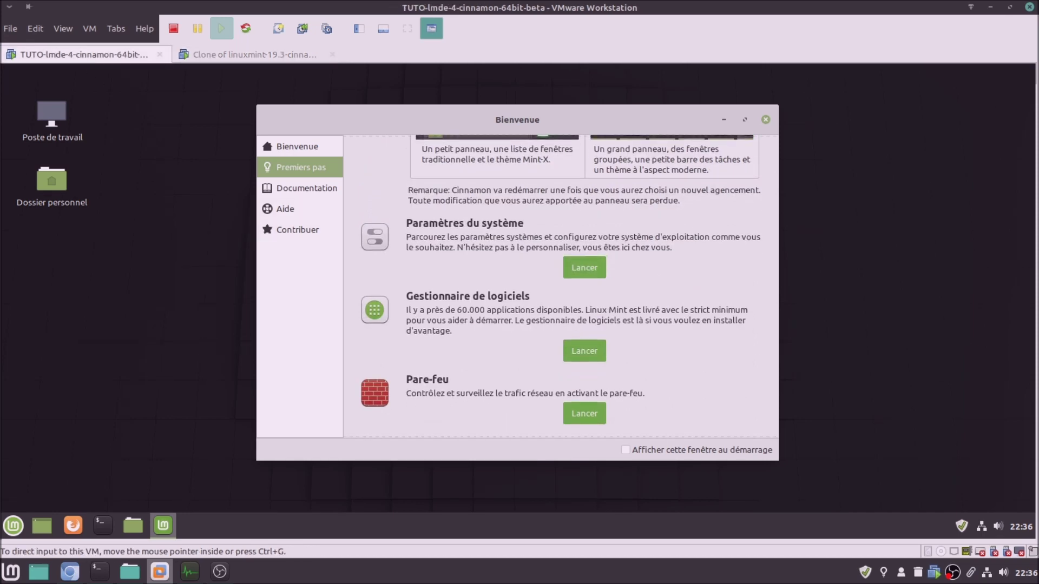
left_click(287, 196)
left_click(309, 58)
left_click(275, 194)
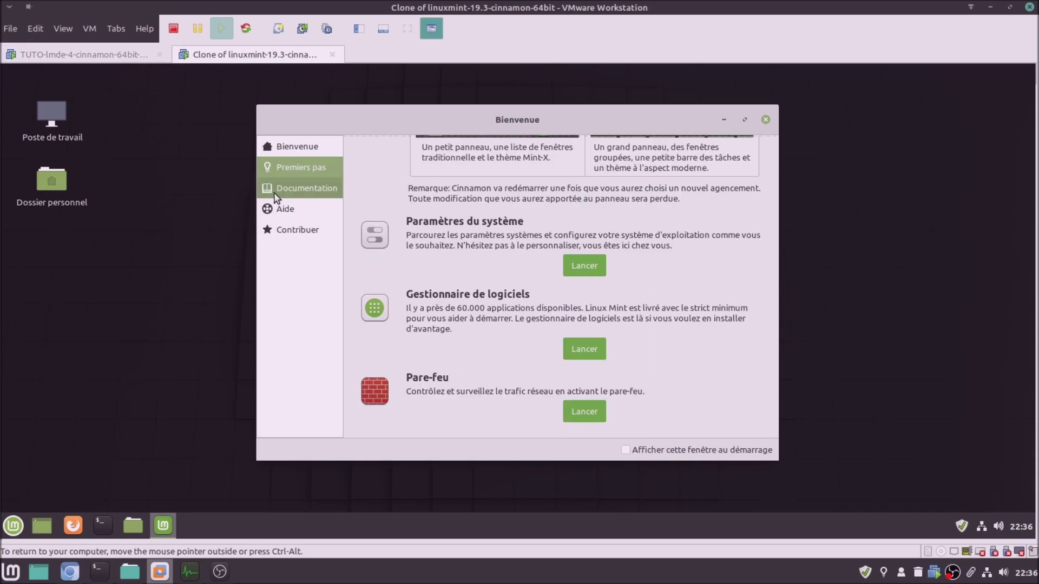
left_click(120, 59)
left_click(234, 61)
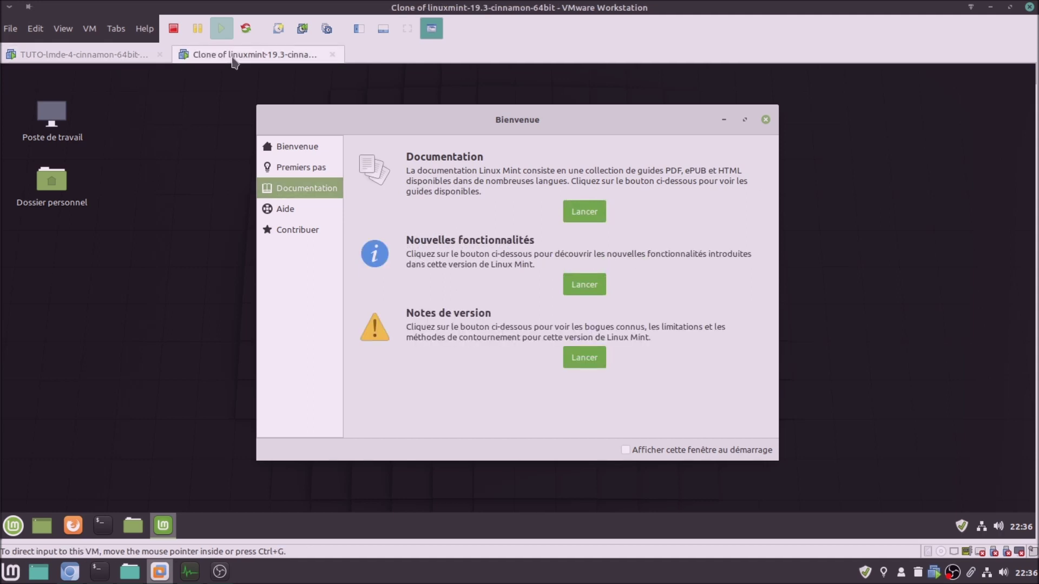
left_click(94, 56)
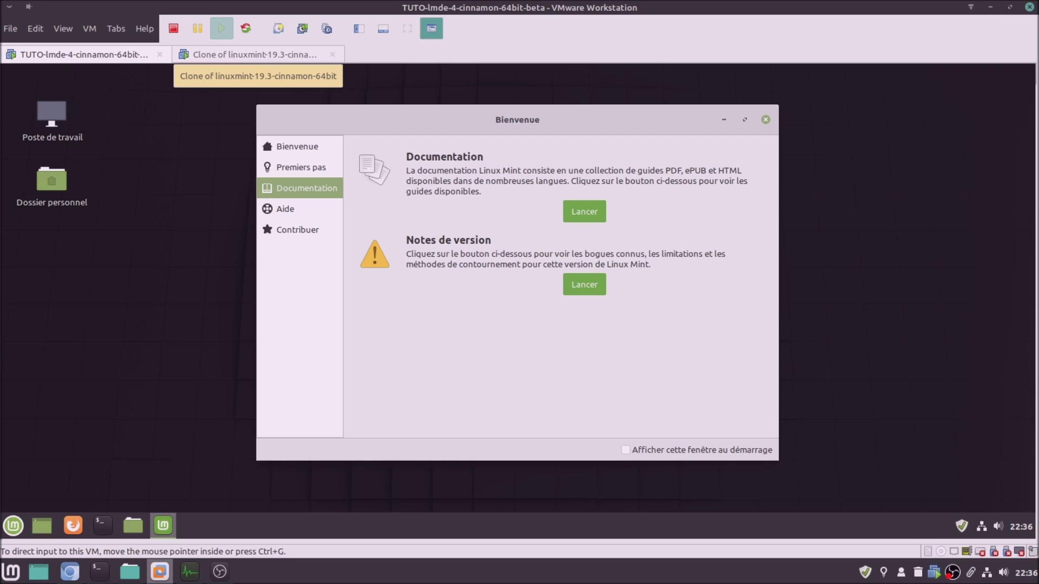
Compare the Aide and Contribuer sections of both Welcome screens
left_click(293, 214)
left_click(250, 56)
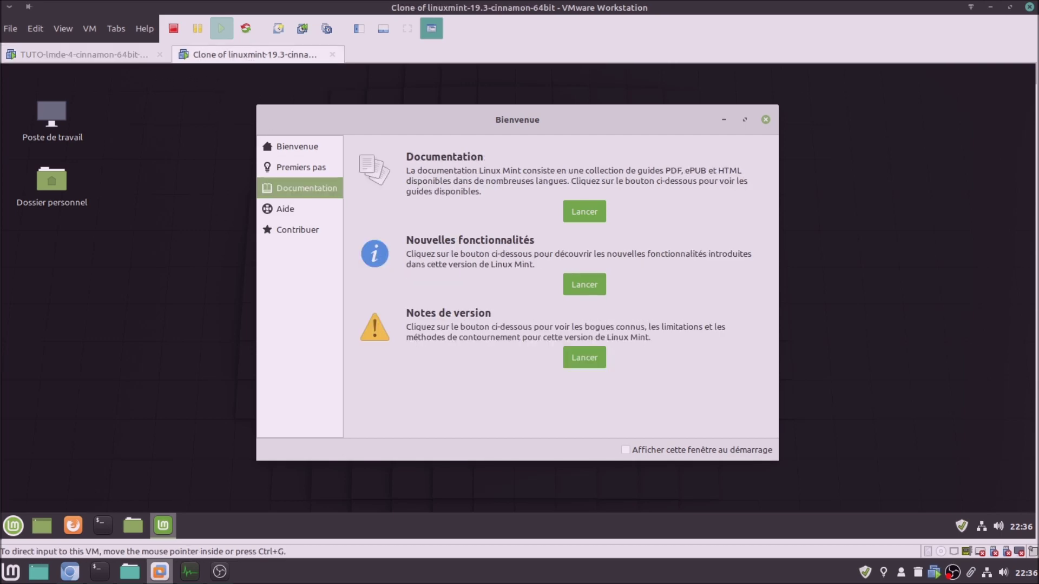
left_click(285, 209)
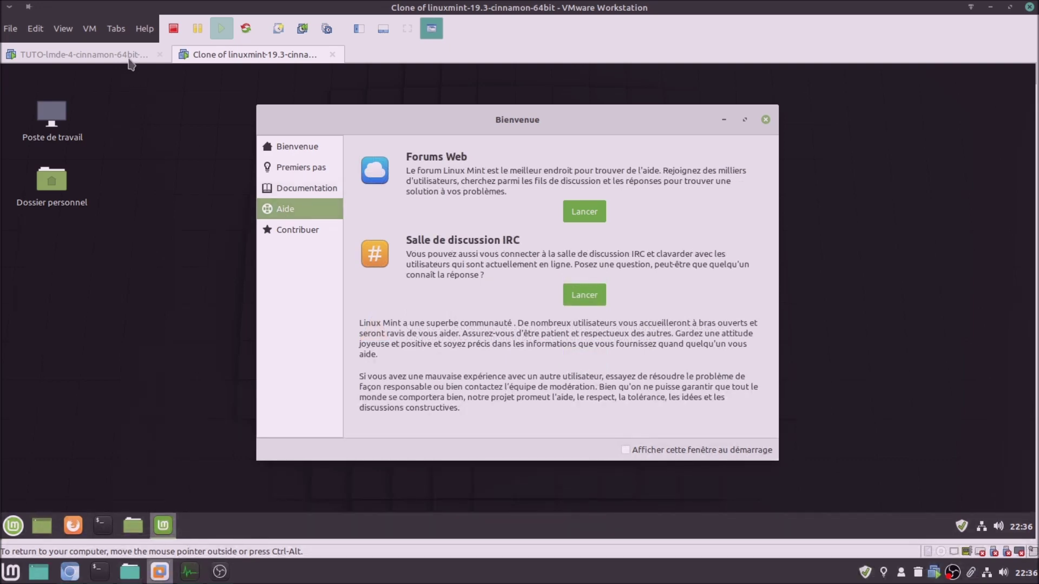
left_click(130, 58)
left_click(287, 229)
left_click(268, 57)
left_click(298, 231)
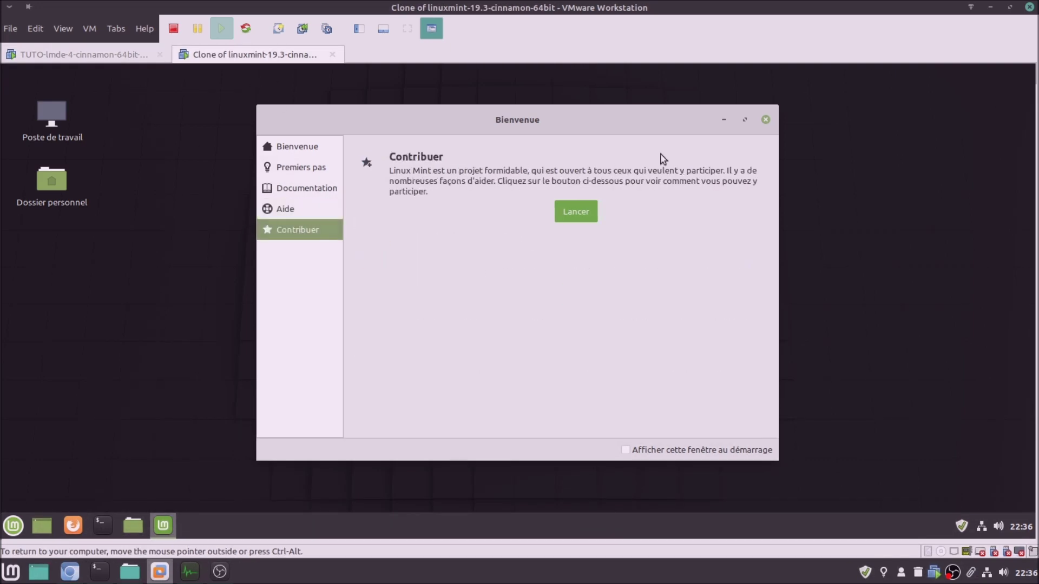
Close LMDE 4's Bienvenue window, then return to the Mint 19.3 clone
left_click(128, 57)
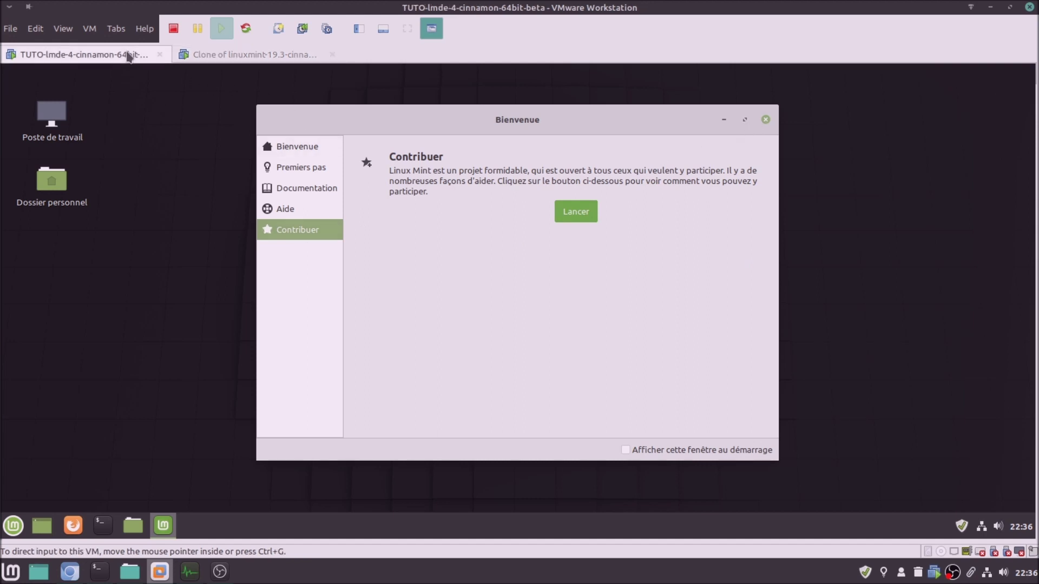
left_click(765, 120)
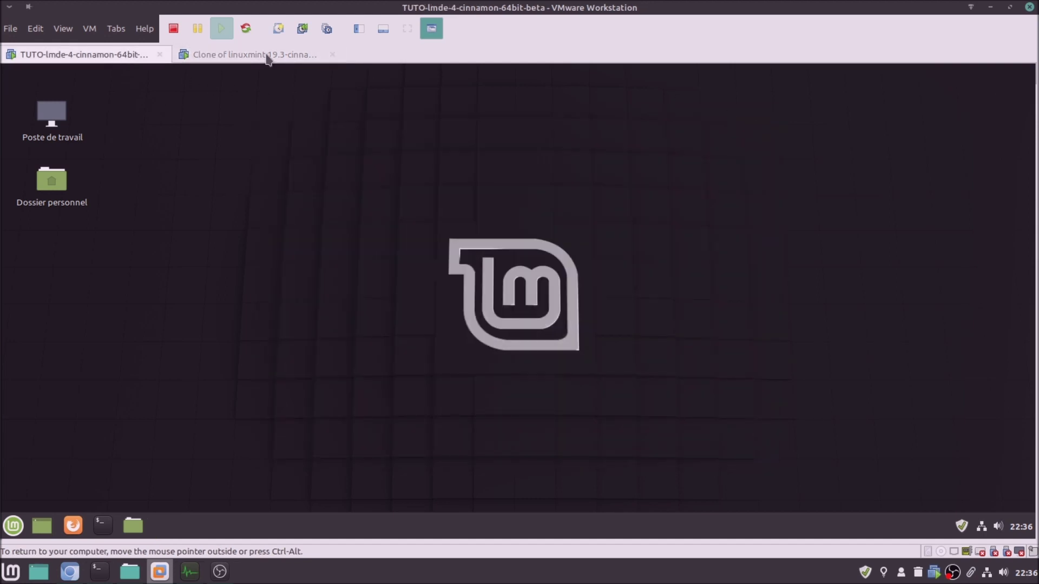
left_click(268, 56)
Close the clone's Bienvenue window, open Dossier personnel and Firefox there, then LMDE 4's Dossier personnel
left_click(765, 119)
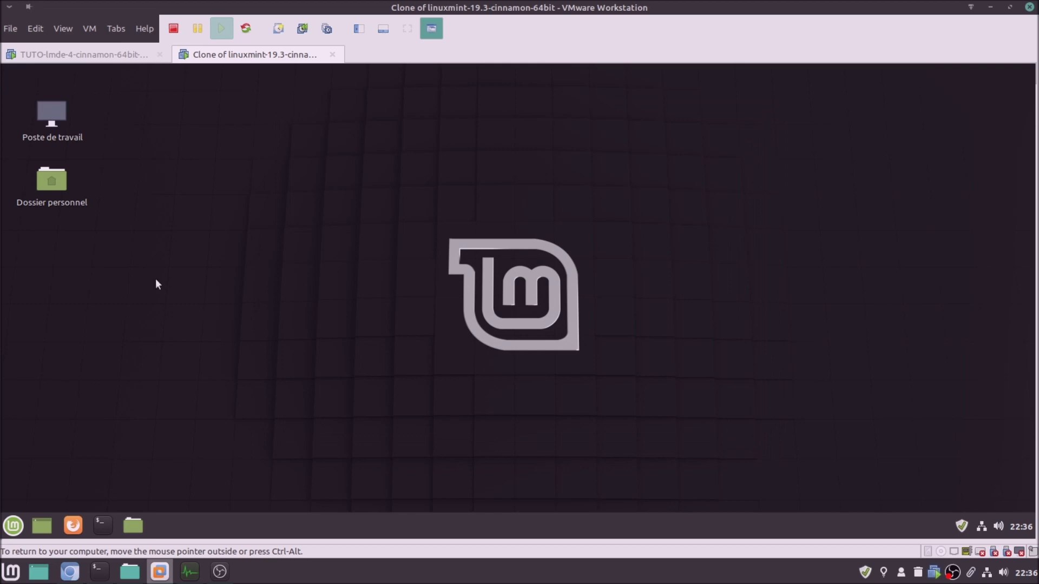
left_click(135, 525)
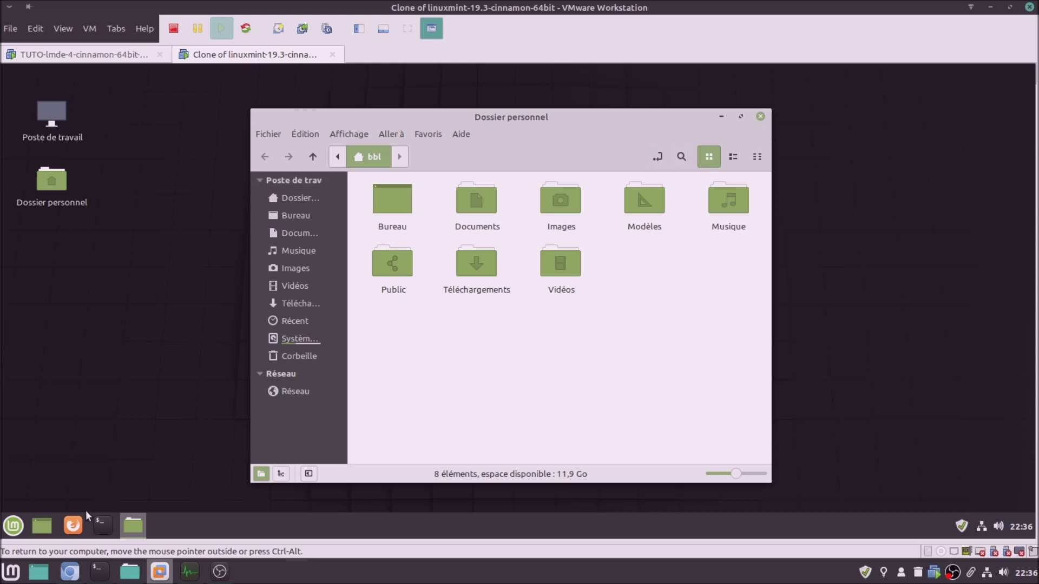
left_click(73, 525)
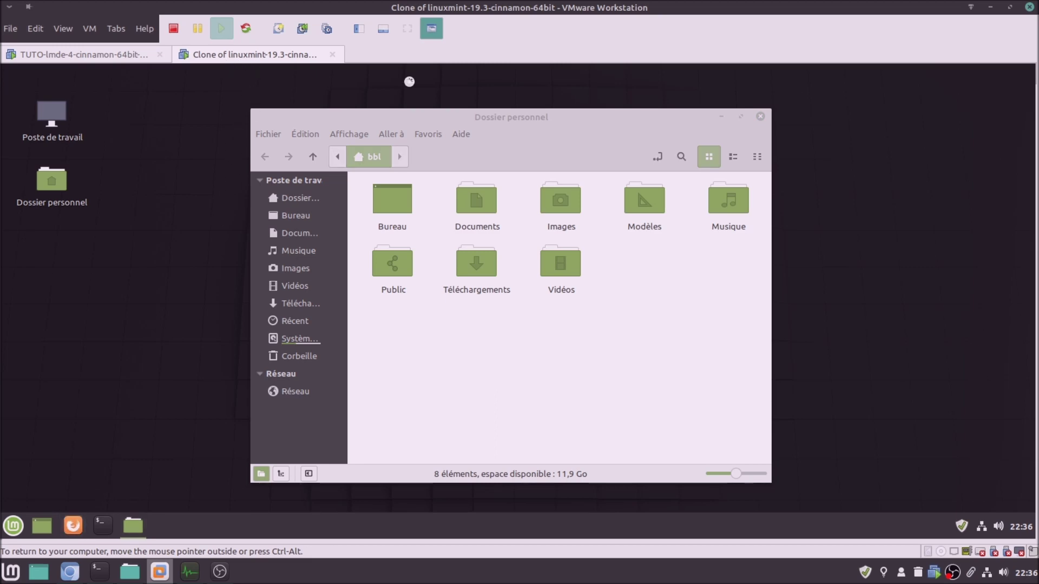
left_click(52, 61)
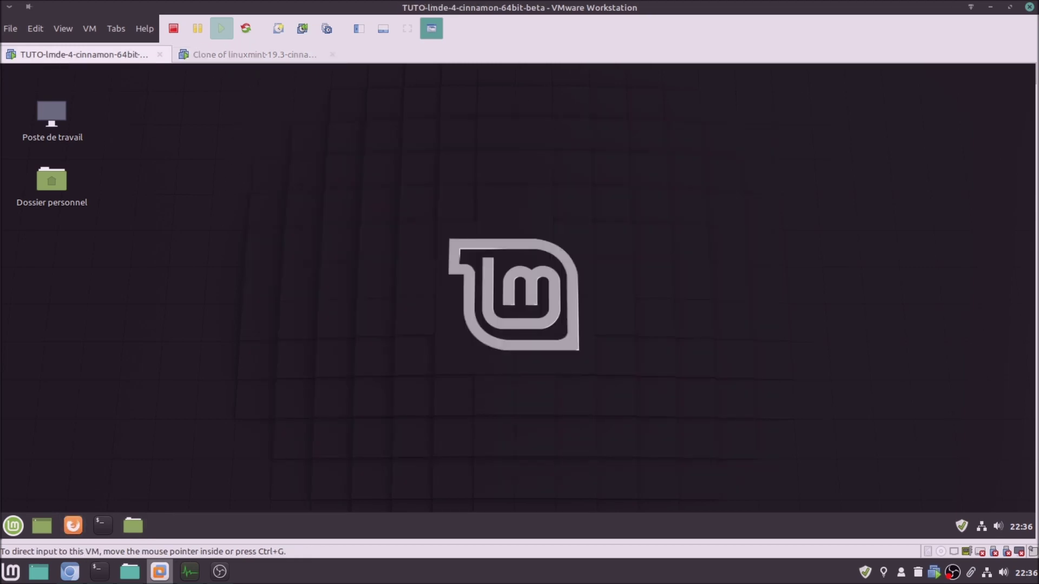
left_click(134, 524)
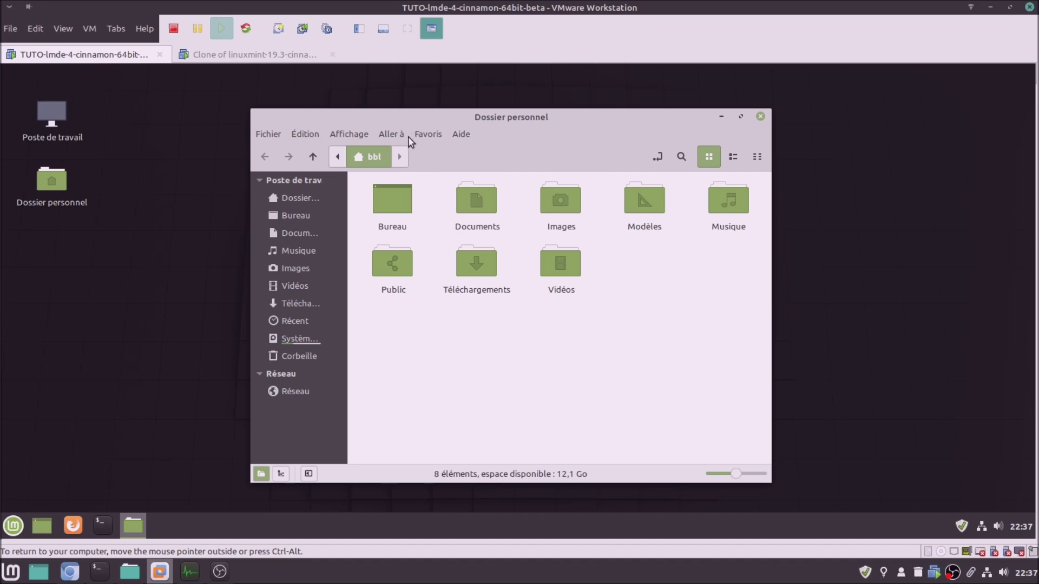
Show About Firefox in the Mint 19.3 clone, revealing version 73.0
left_click(280, 55)
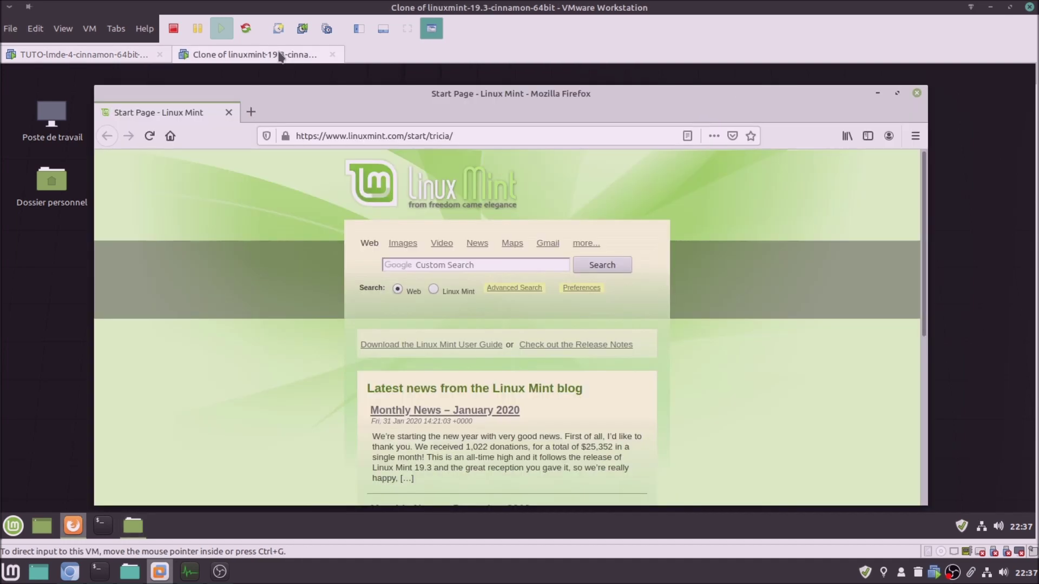
left_click(914, 138)
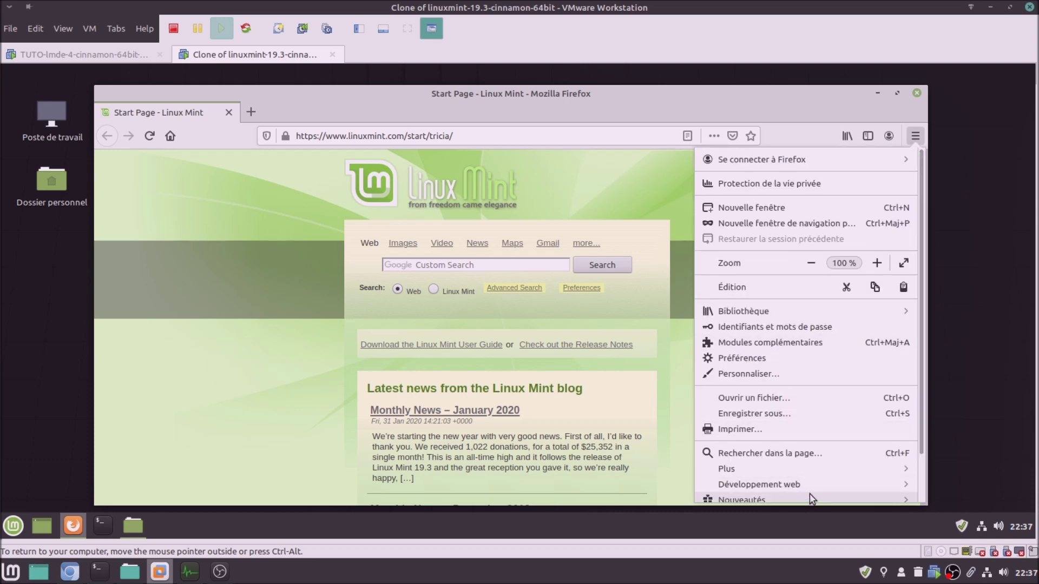
scroll(806, 494, "down", 2)
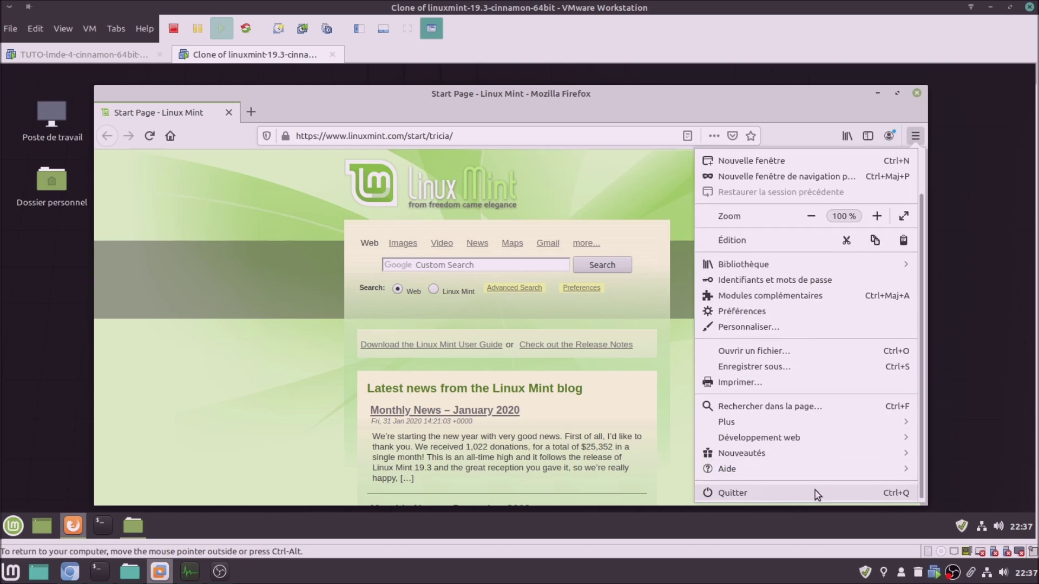
left_click(783, 469)
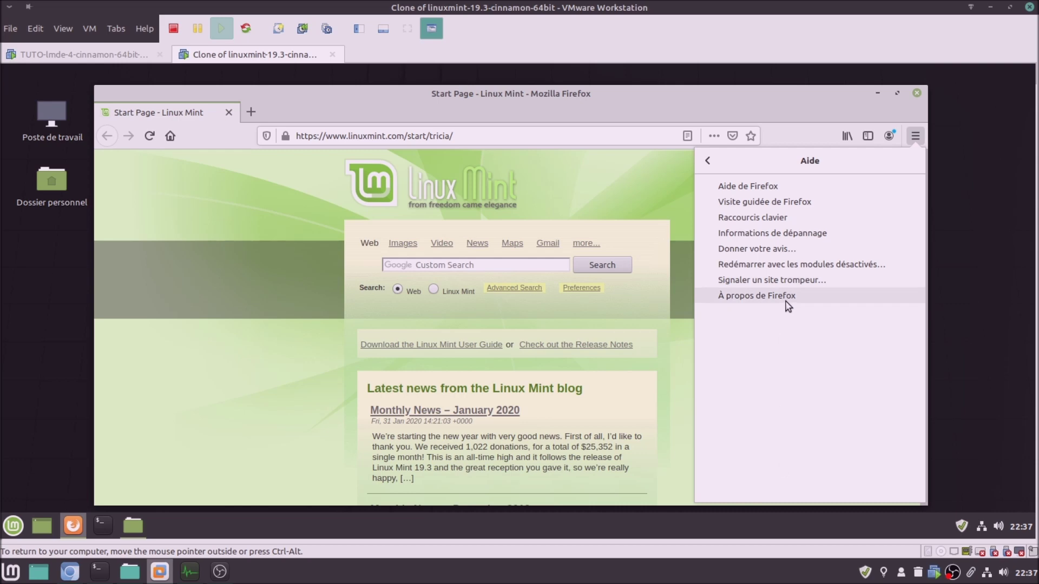
left_click(787, 307)
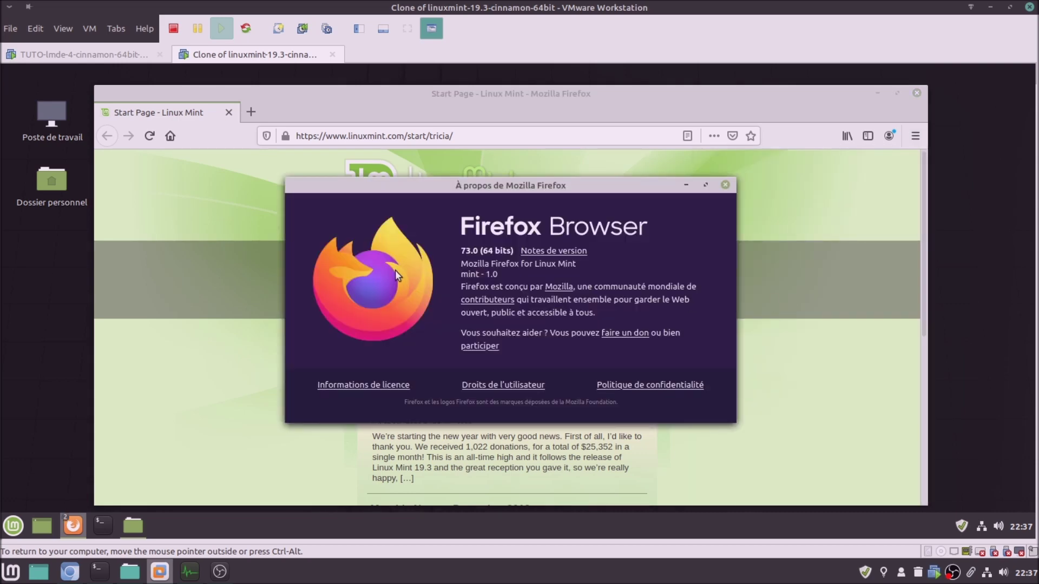
Show About Firefox in LMDE 4, revealing version 68.5.0esr
left_click(128, 56)
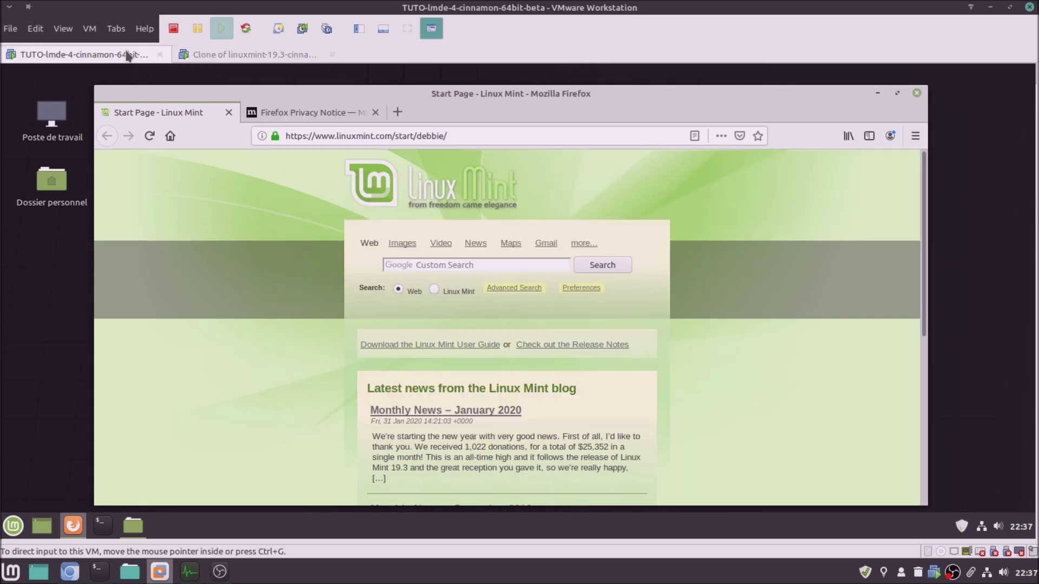
left_click(915, 136)
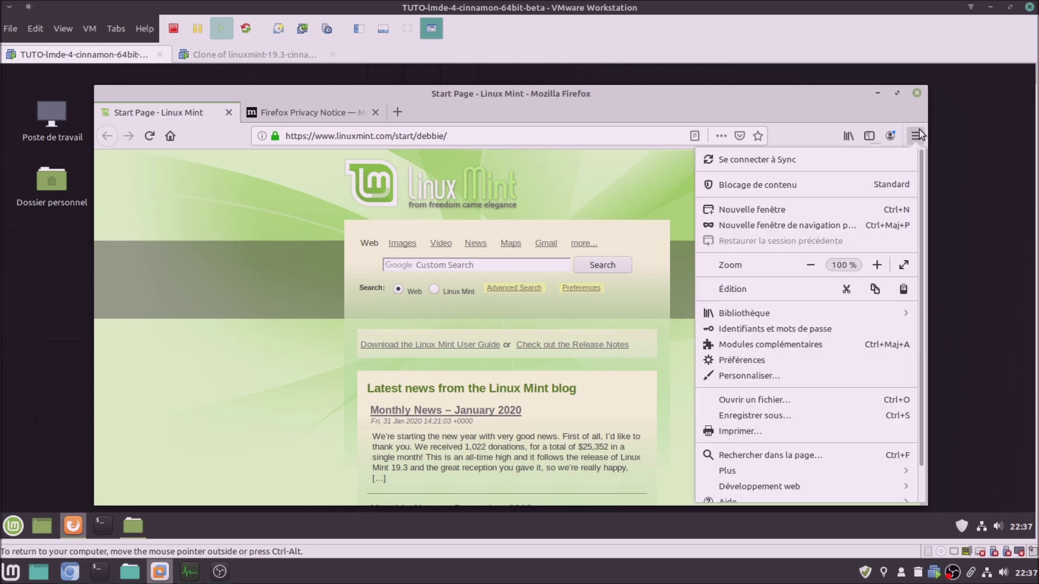
scroll(812, 462, "down", 2)
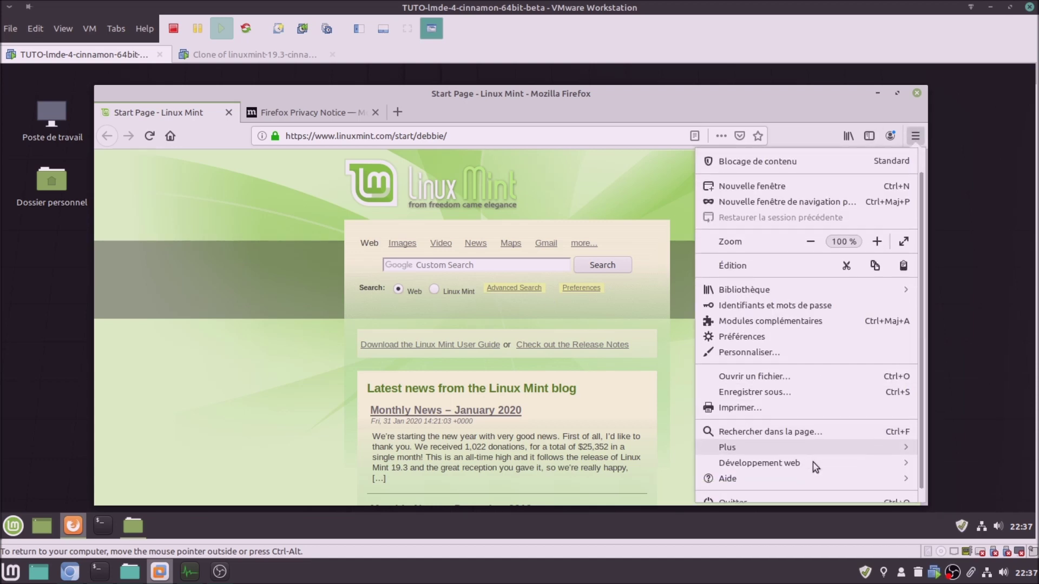
left_click(778, 472)
left_click(778, 295)
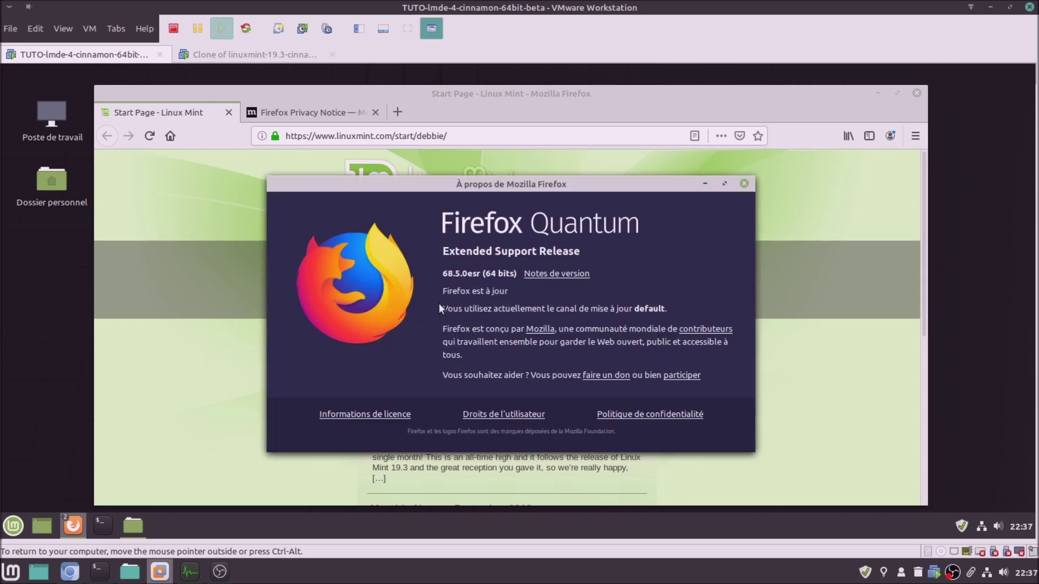
mouse_move(433, 185)
left_mouse_down()
mouse_move(420, 183)
mouse_move(457, 171)
mouse_move(433, 171)
left_mouse_up()
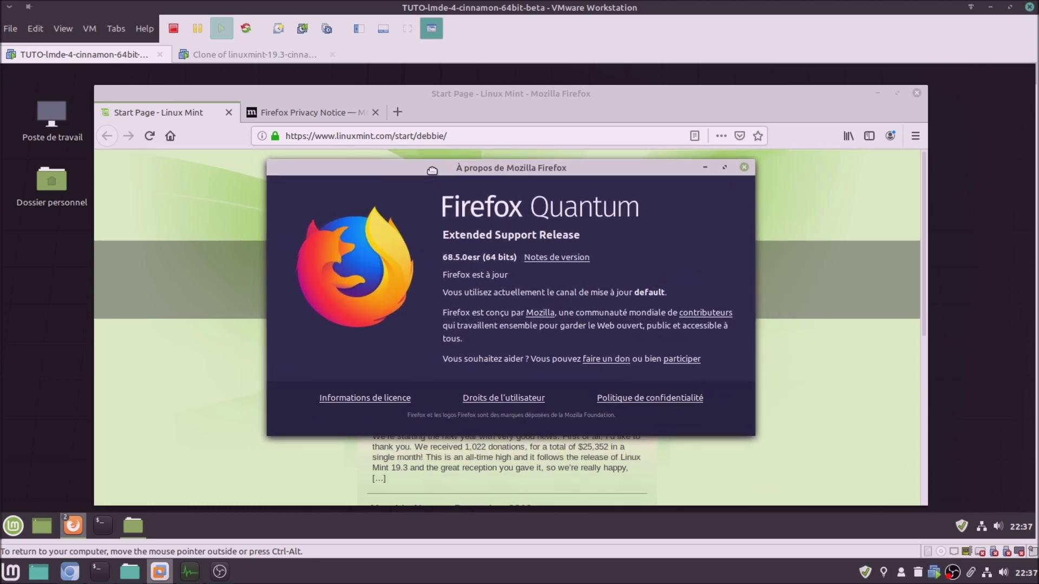
Close LMDE 4's About box and quit Firefox with all tabs, then close the clone's About box
left_click(744, 168)
left_click(917, 92)
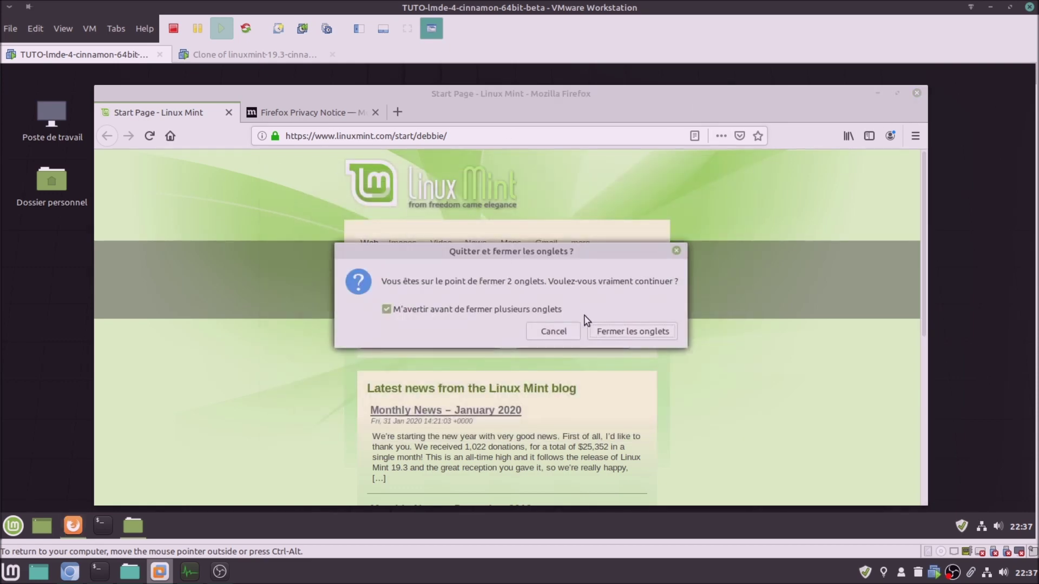
left_click(611, 330)
left_click(254, 55)
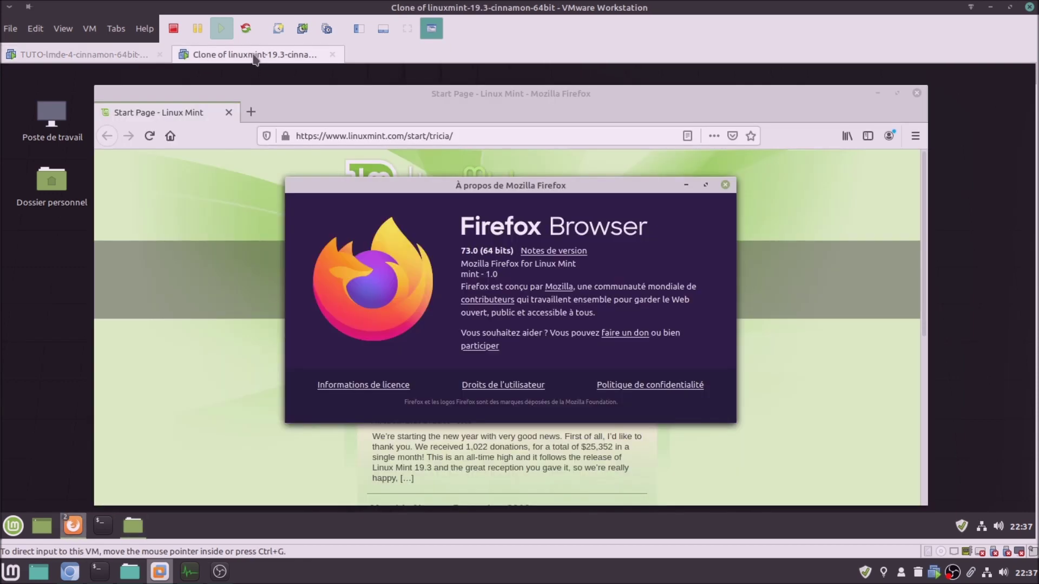
left_click(725, 185)
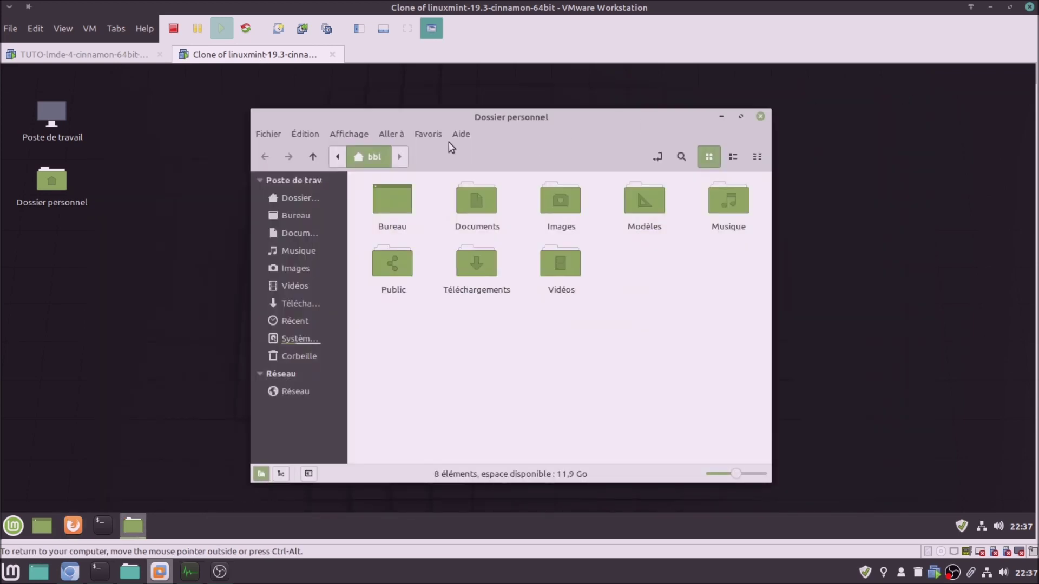
Show the About Nemo box in the Mint clone and LMDE 4, both reporting Nemo 4.4.2
left_click(460, 134)
left_click(472, 187)
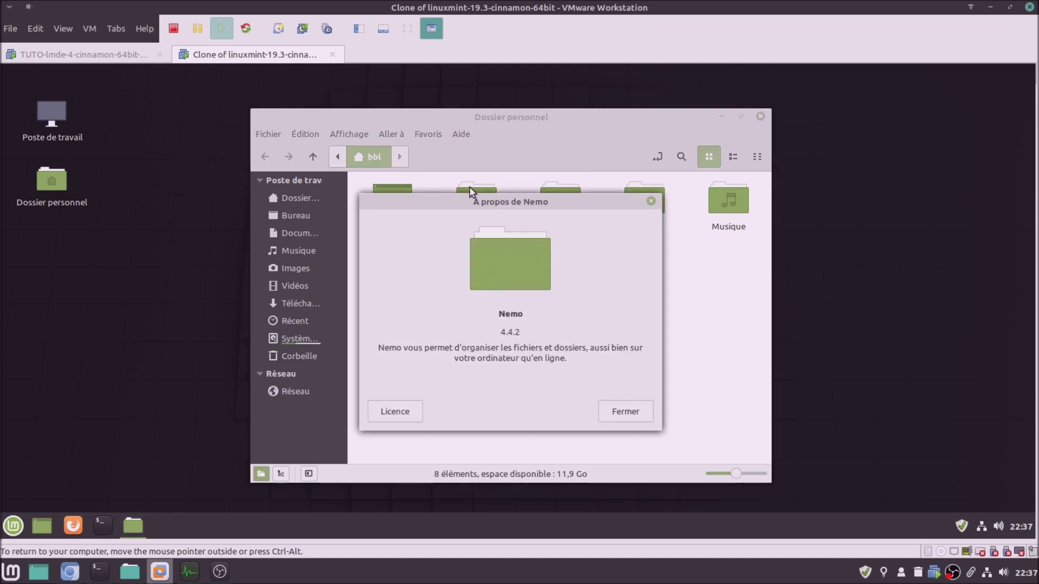
left_click(94, 56)
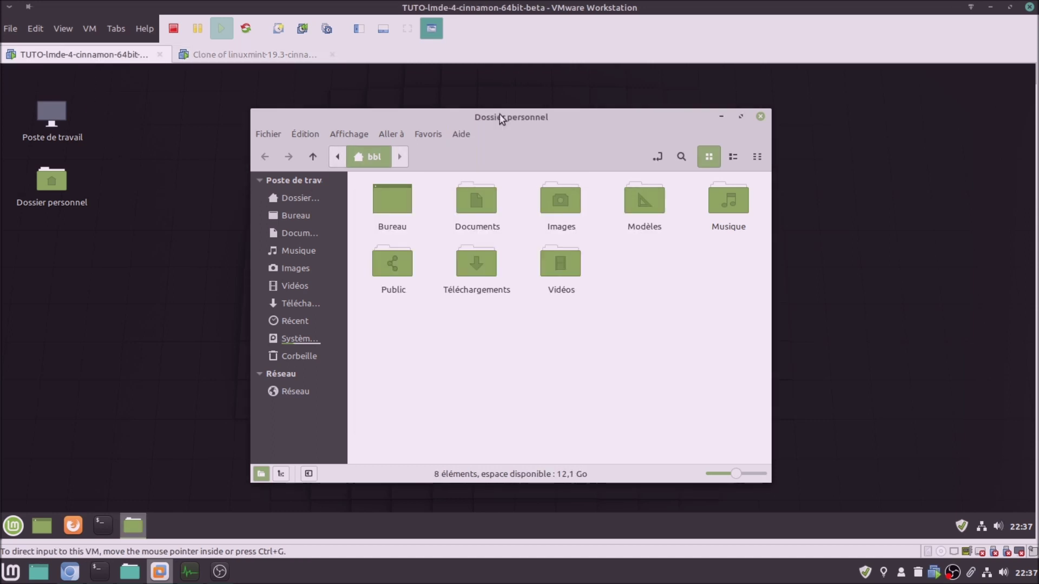
left_click(461, 135)
left_click(485, 192)
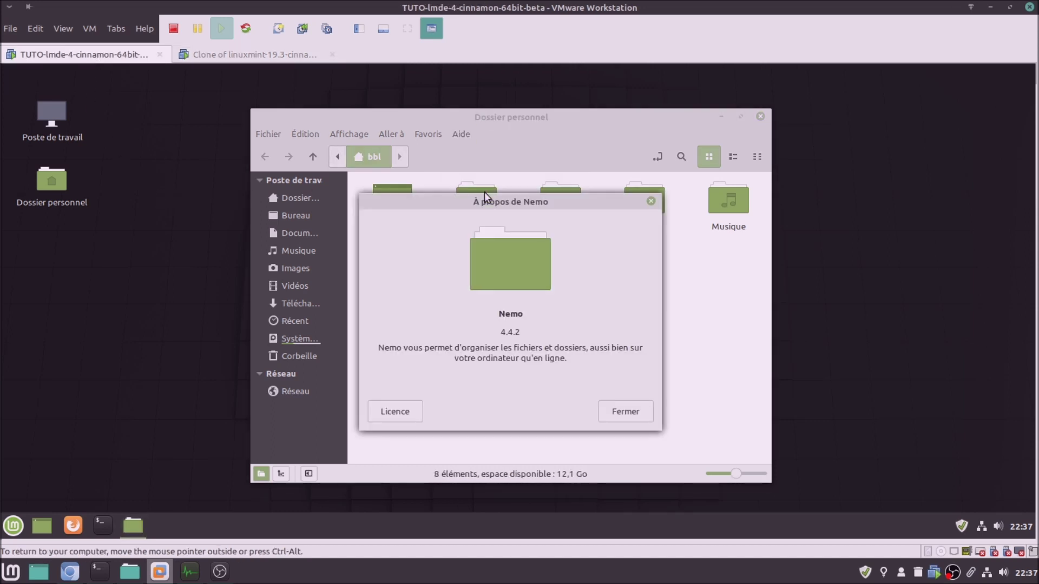
Close the About Nemo boxes and Nemo windows in both VMs, ending on LMDE 4
left_click(613, 411)
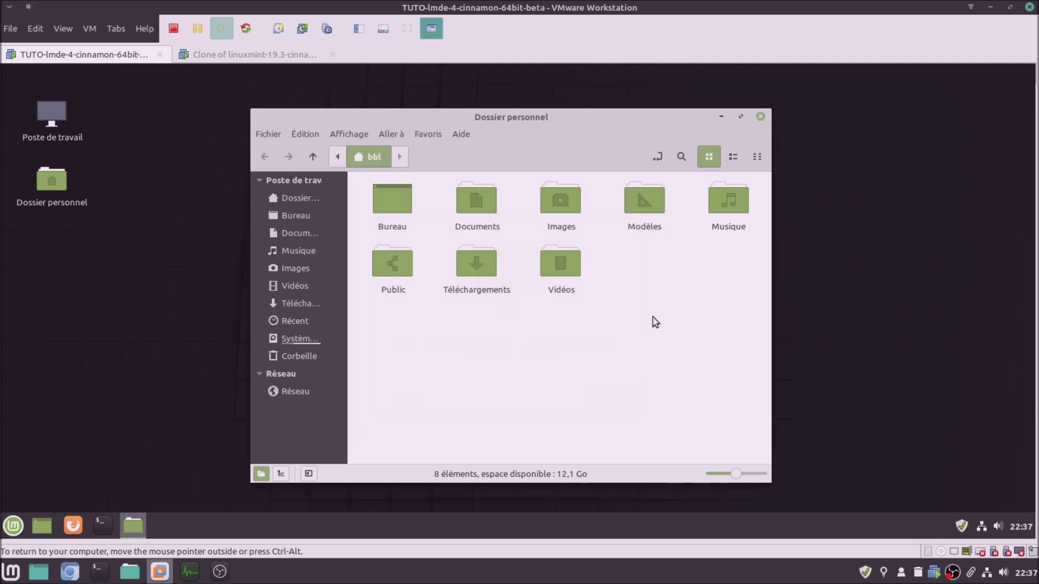
left_click(760, 116)
left_click(308, 59)
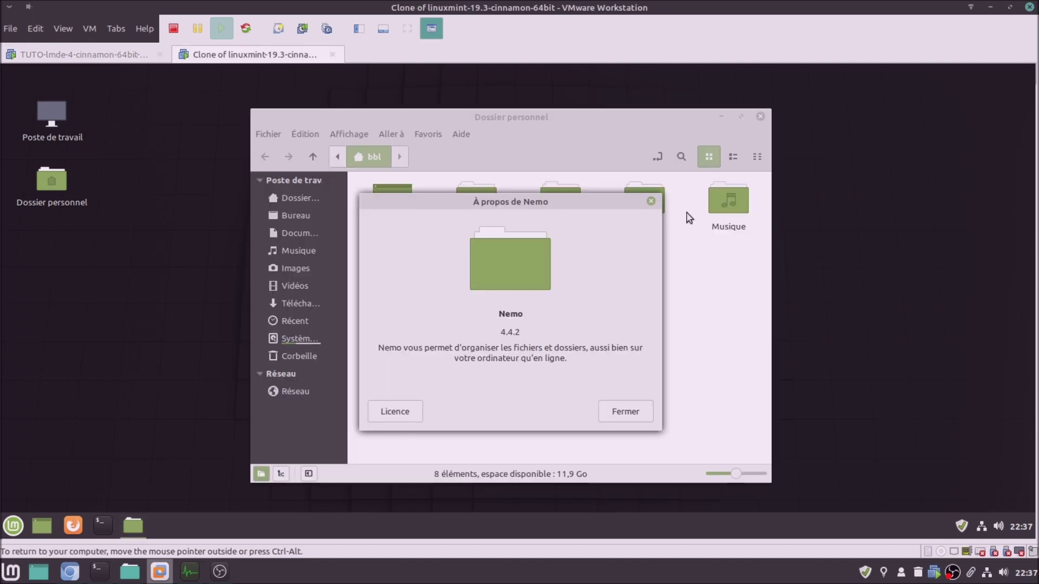
left_click(622, 417)
left_click(760, 117)
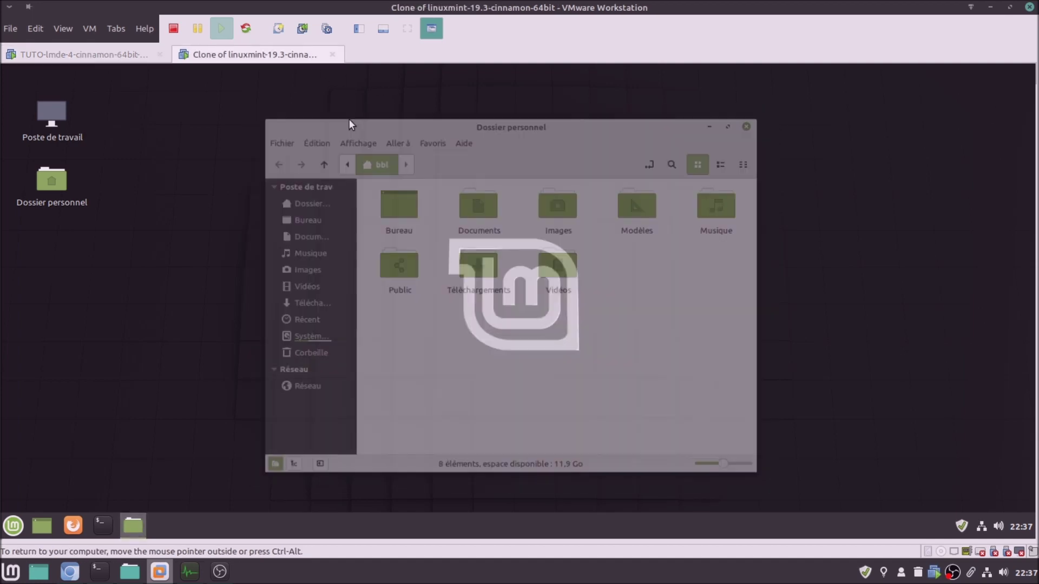
left_click(122, 58)
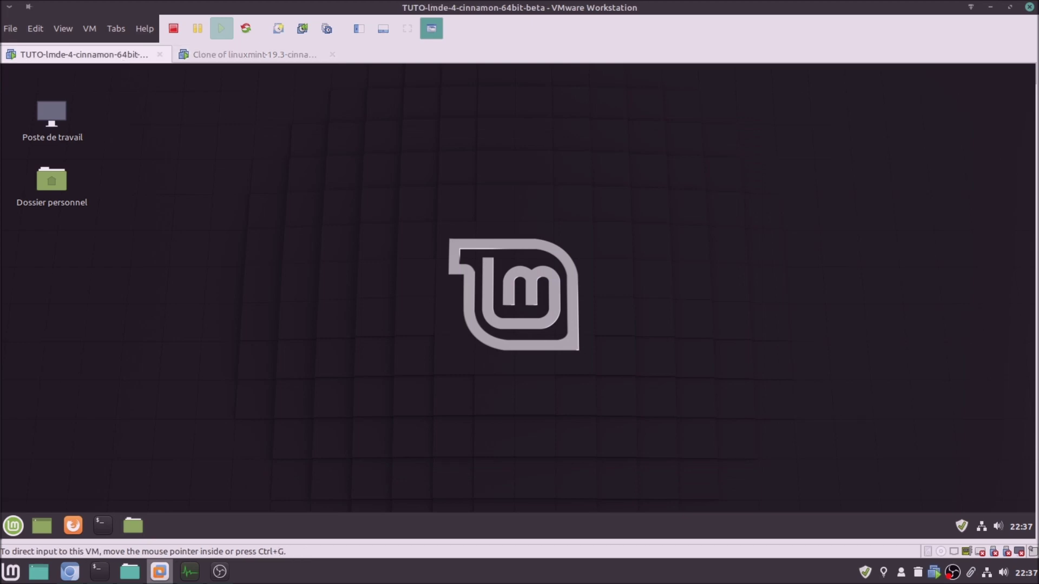
Launch LibreOffice from the application menu in both LMDE 4 and the Mint clone
left_click(13, 525)
mouse_move(133, 239)
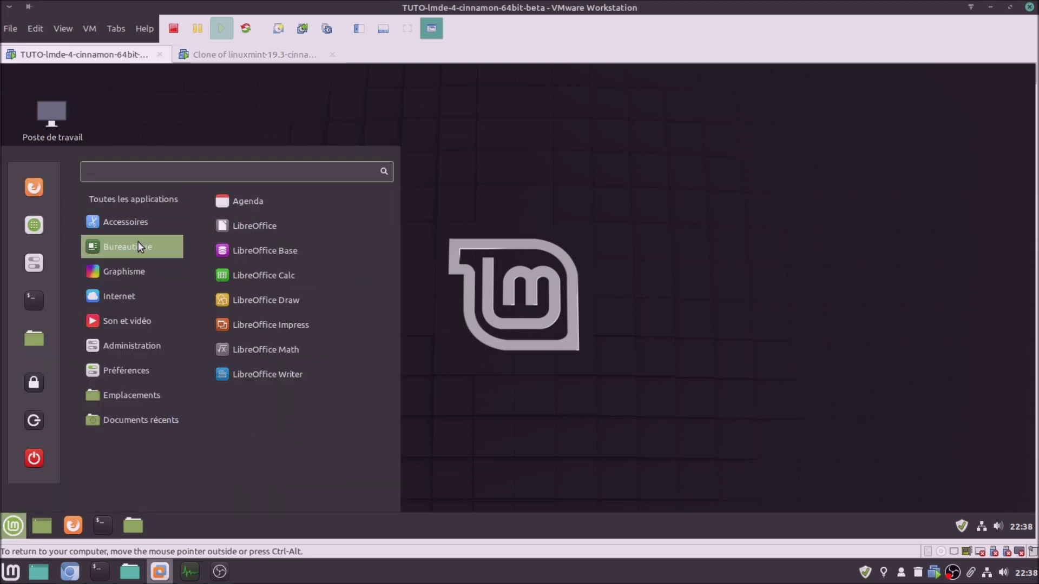
left_click(269, 225)
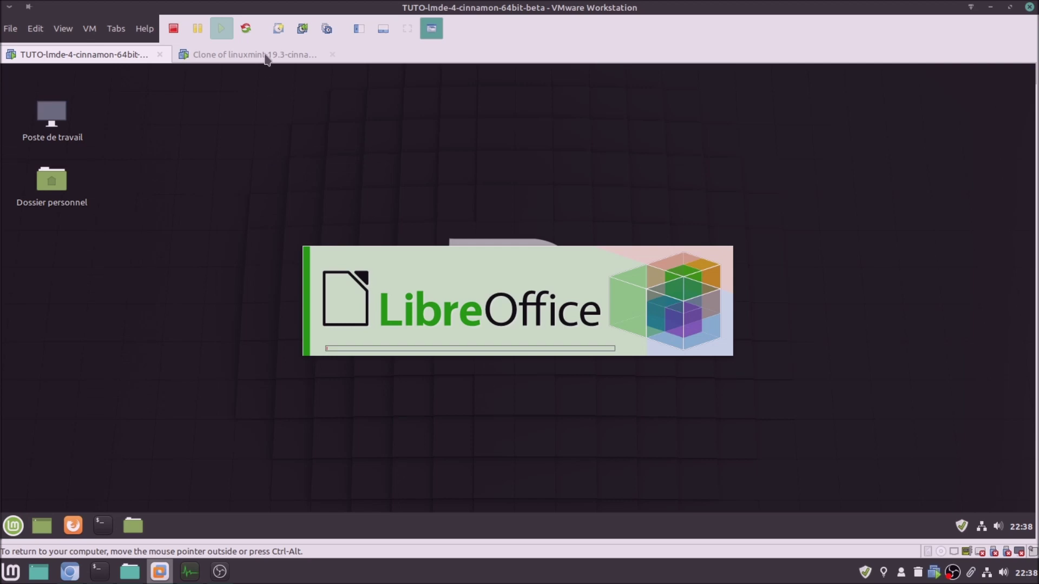
left_click(254, 54)
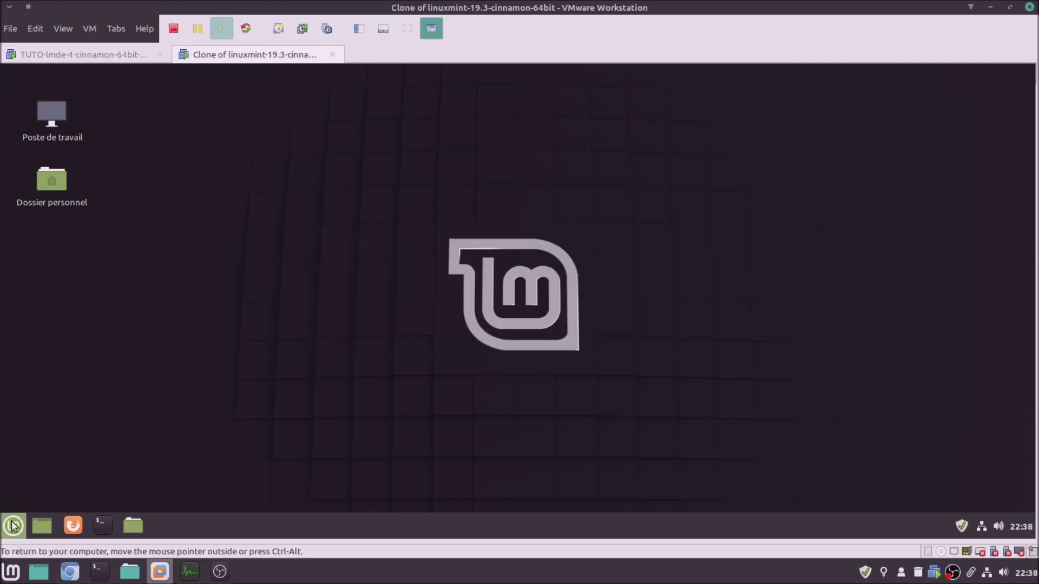
left_click(13, 525)
mouse_move(129, 248)
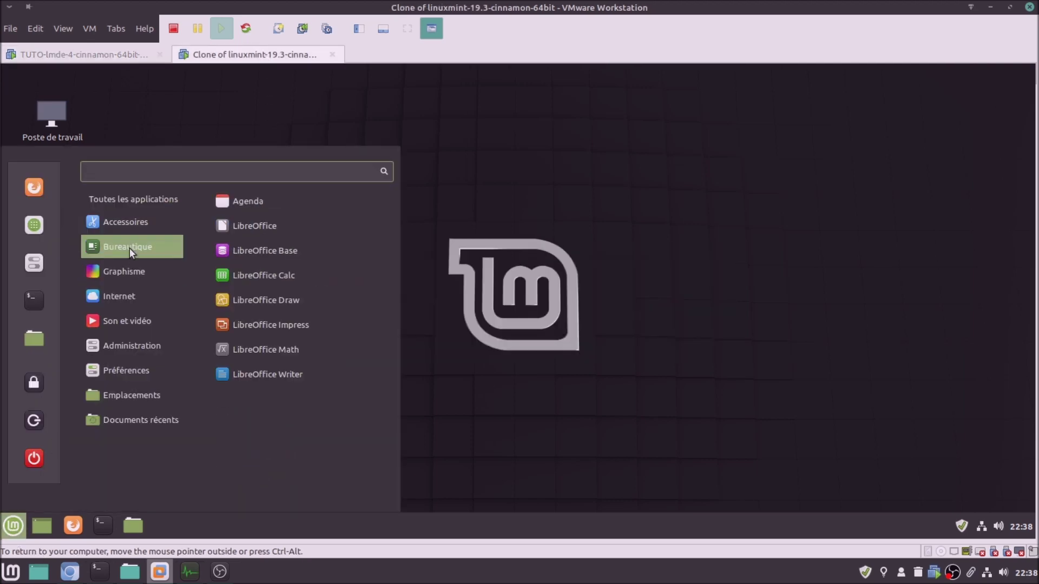
left_click(239, 224)
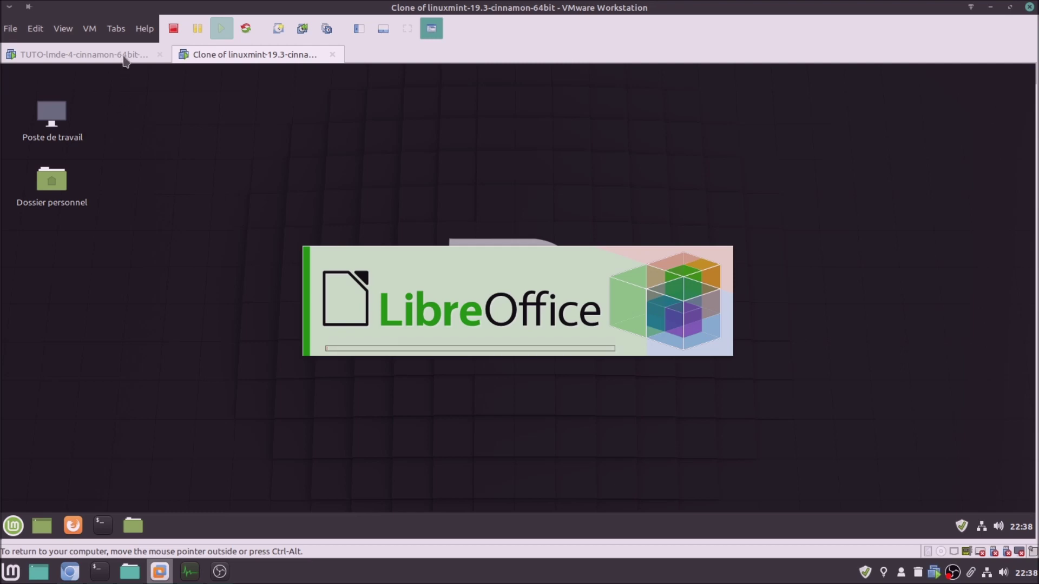
Show About LibreOffice in both VMs: 6.1.5.2 on LMDE 4, 6.0.7.3 on Mint 19.3
left_click(124, 58)
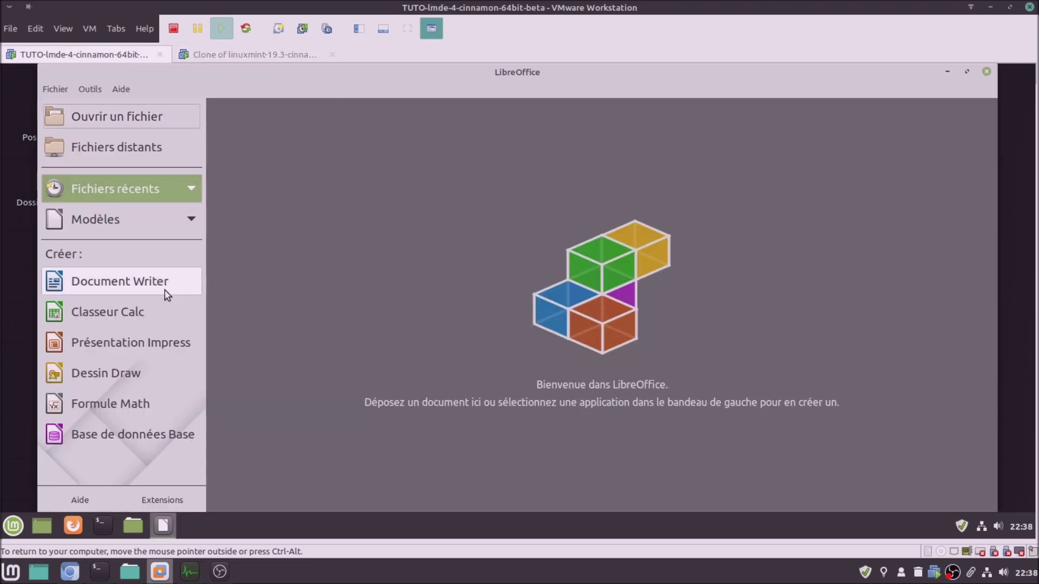
left_click(117, 90)
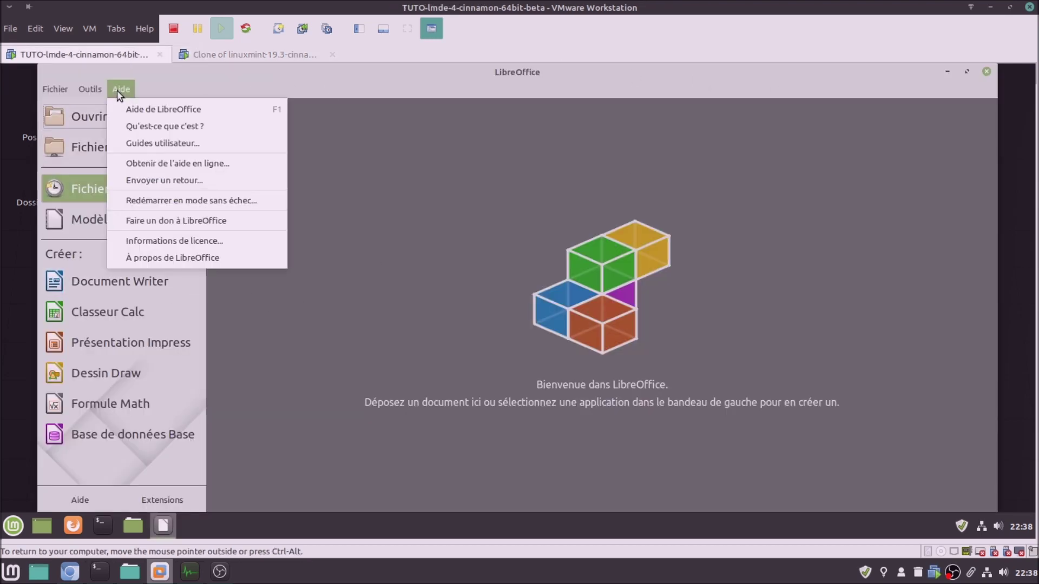
left_click(160, 262)
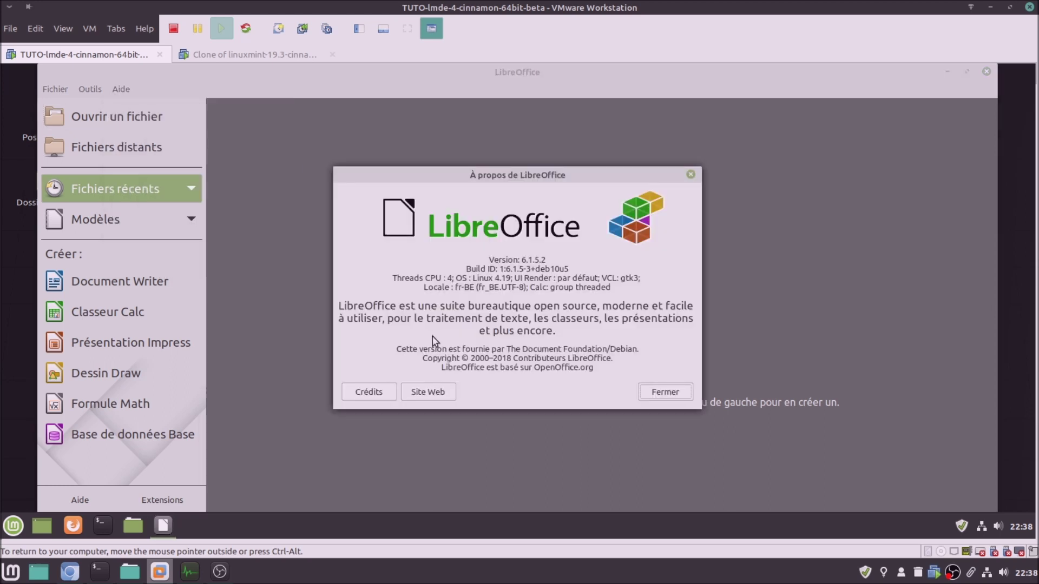
left_click(270, 56)
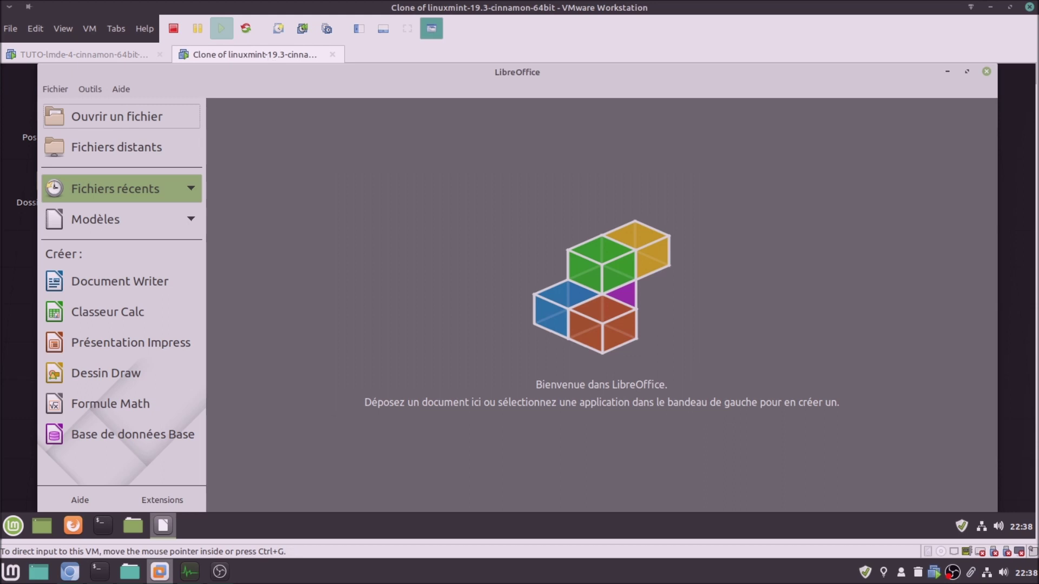
left_click(118, 89)
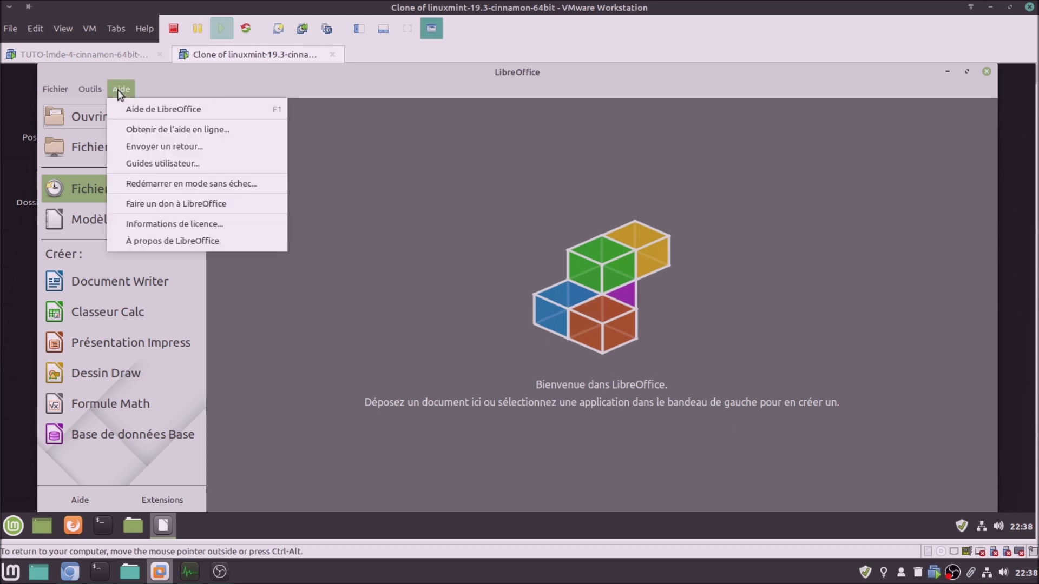
left_click(149, 241)
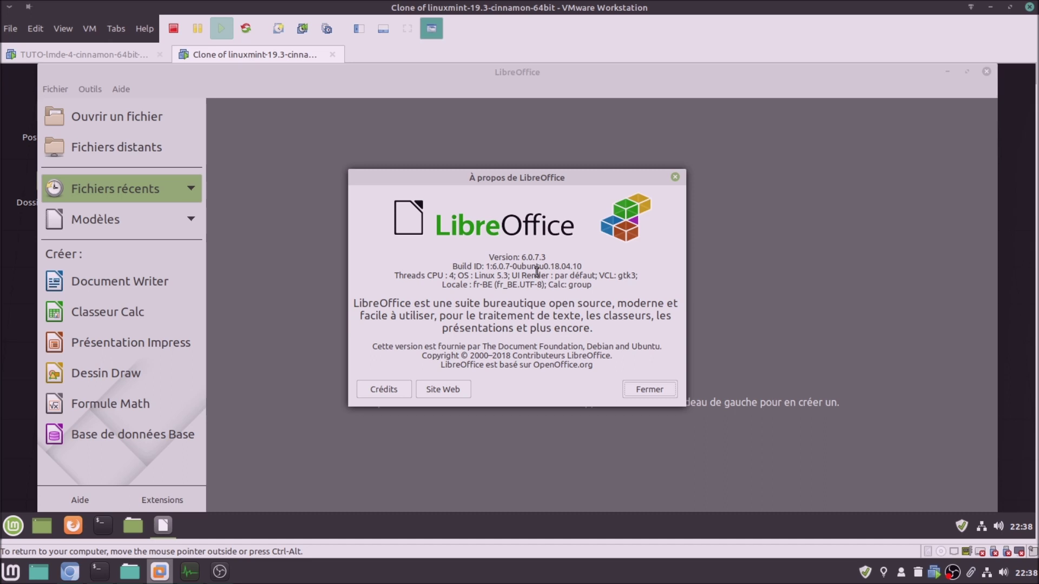
Close the About LibreOffice boxes and start a new Writer document in each VM
left_click(654, 391)
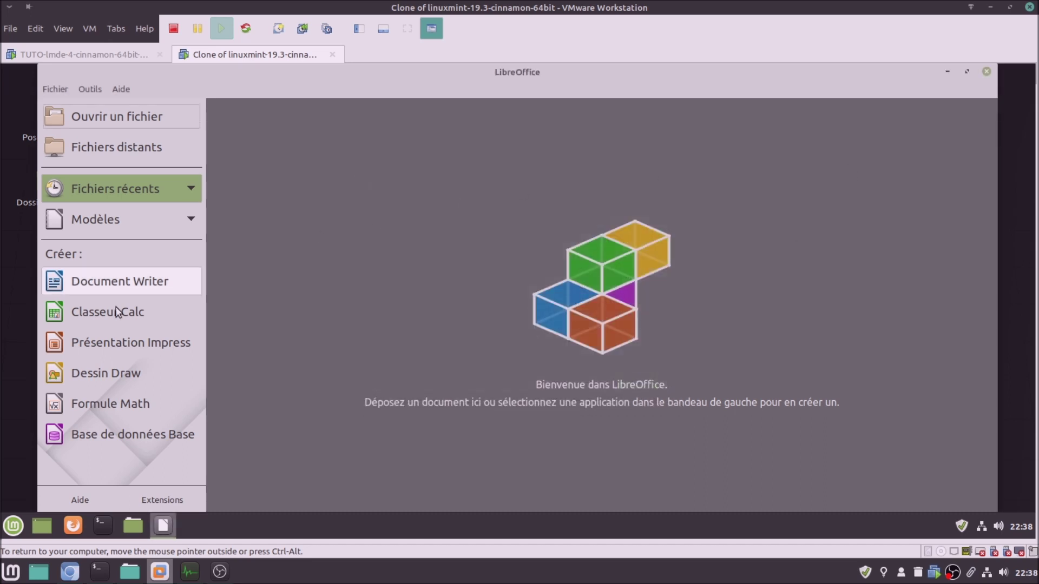
left_click(122, 282)
left_click(99, 52)
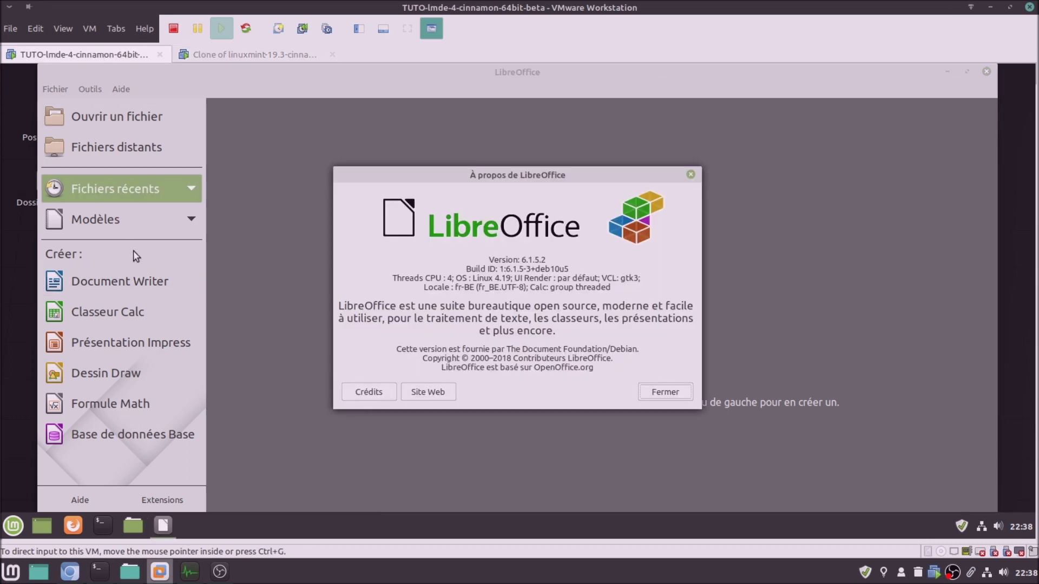
left_click(650, 393)
left_click(134, 283)
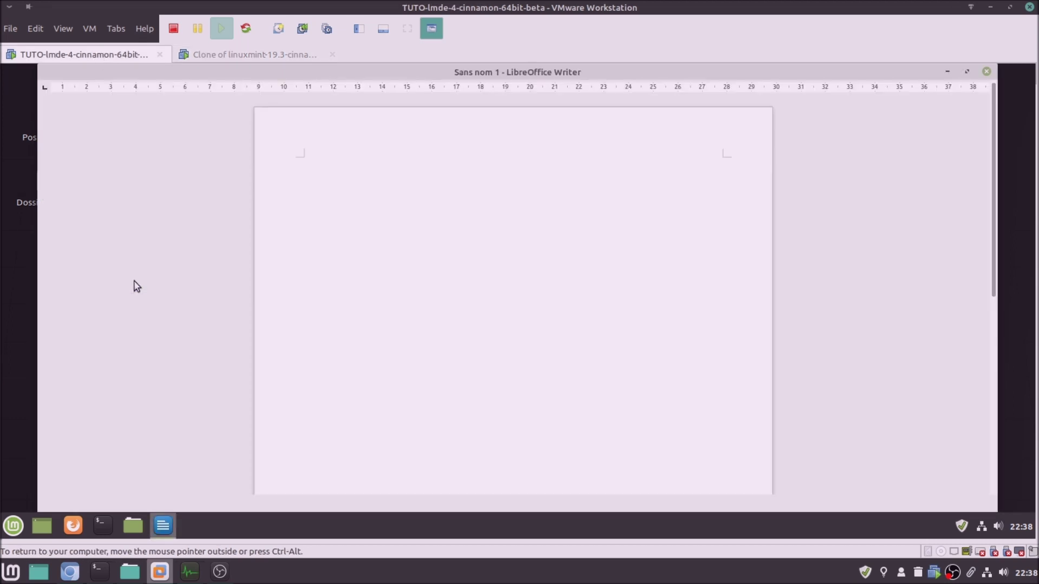
Close the blank Writer documents in both VMs, ending on the LMDE 4 desktop
left_click(219, 52)
left_click(133, 59)
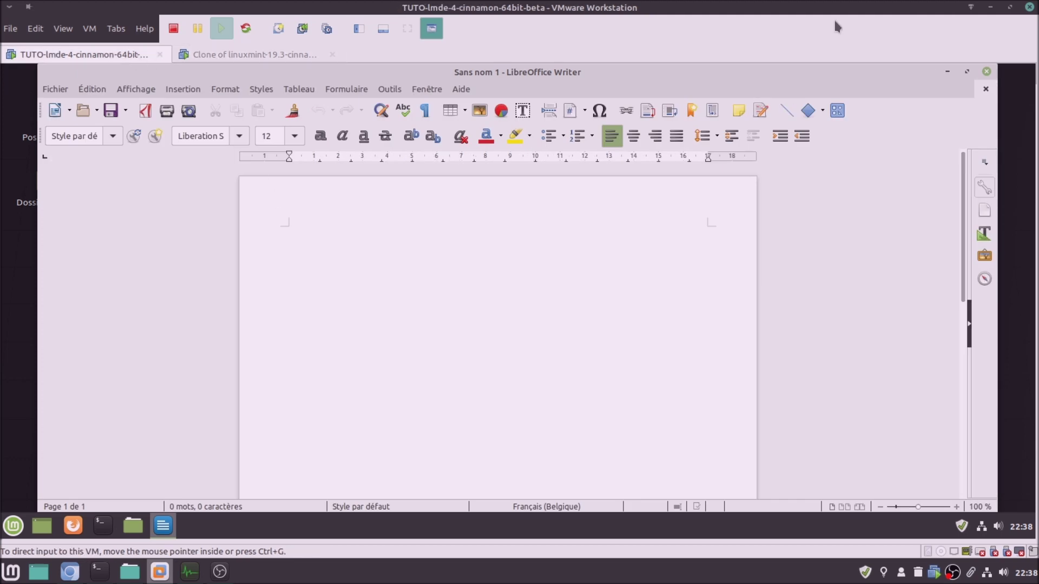
left_click(986, 72)
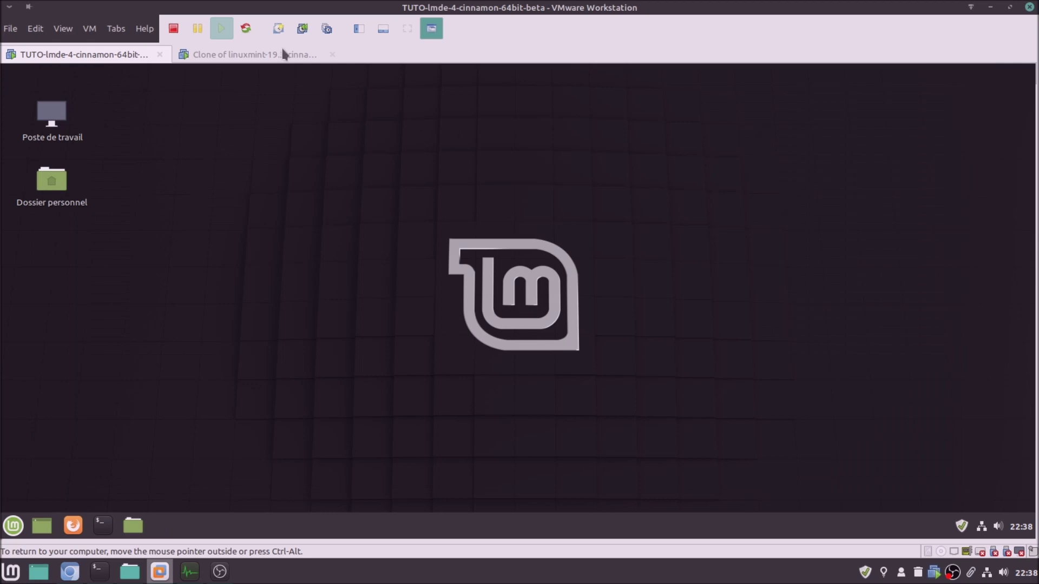
left_click(283, 54)
left_click(986, 72)
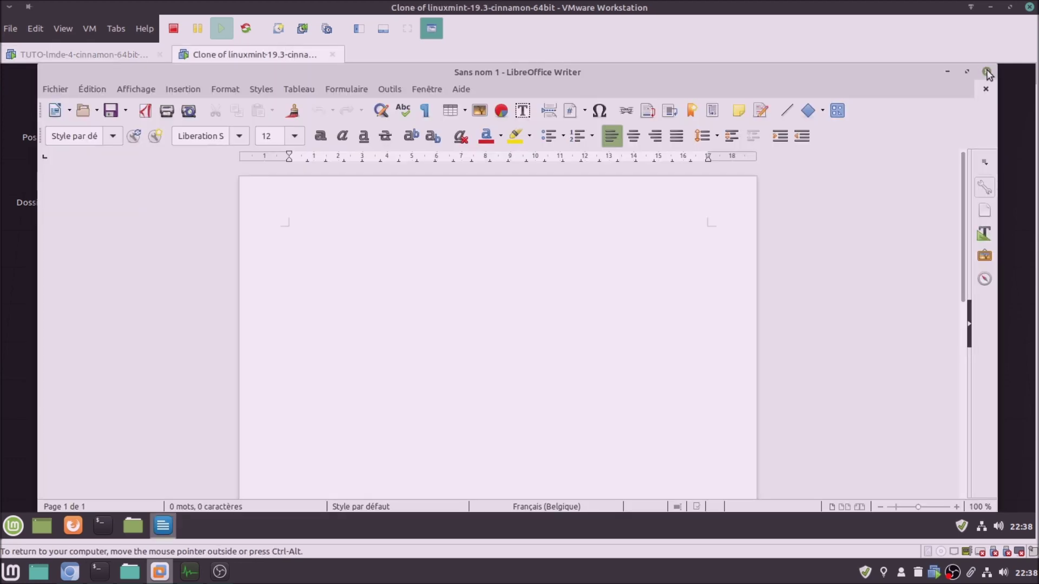
left_click(105, 53)
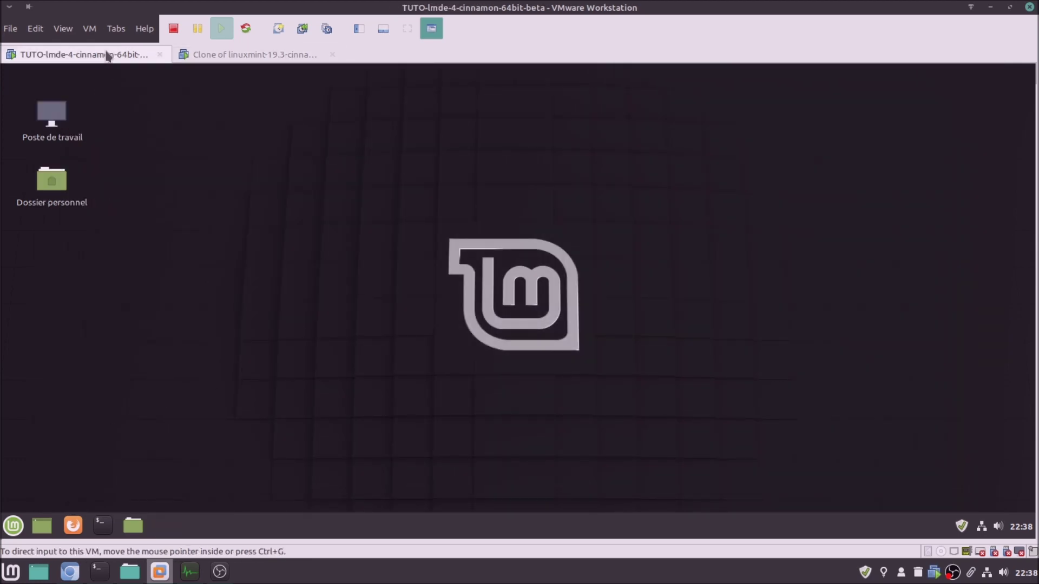
Launch Dessin in LMDE 4 and show its About box, reporting version 0.4.10
left_click(15, 527)
mouse_move(104, 250)
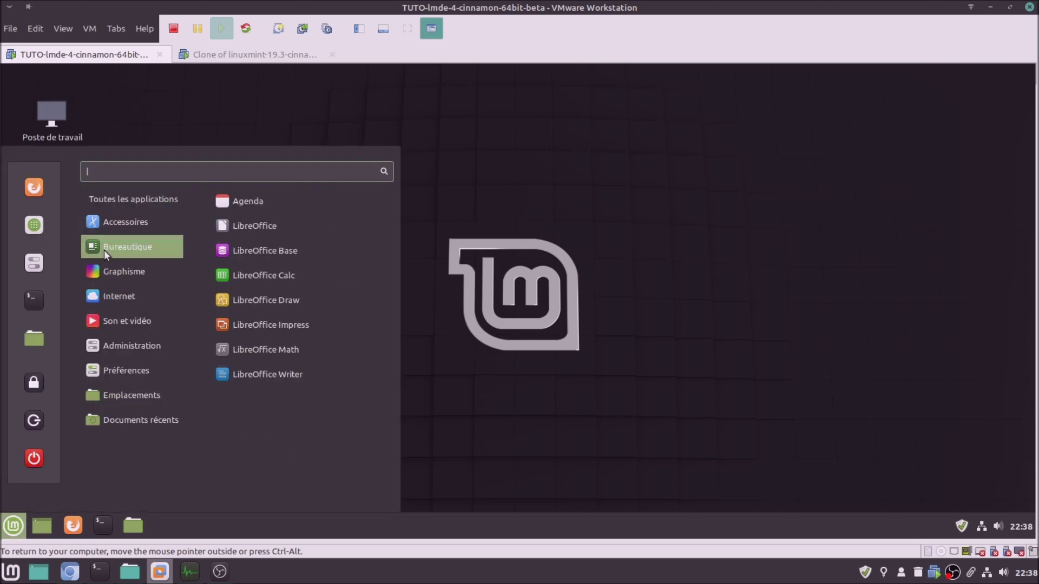
mouse_move(118, 270)
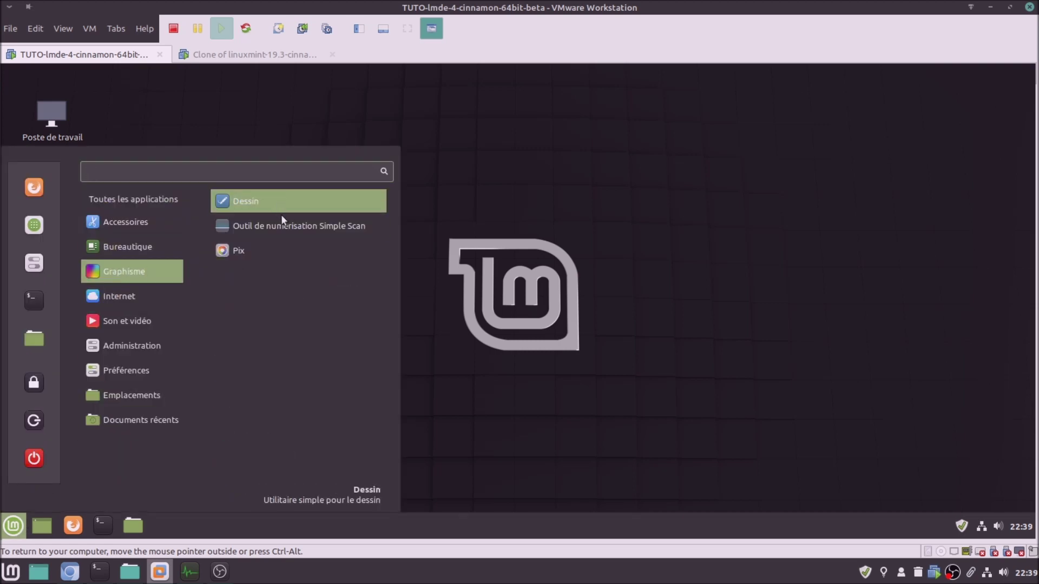
left_click(256, 55)
left_click(13, 525)
mouse_move(144, 292)
mouse_move(144, 275)
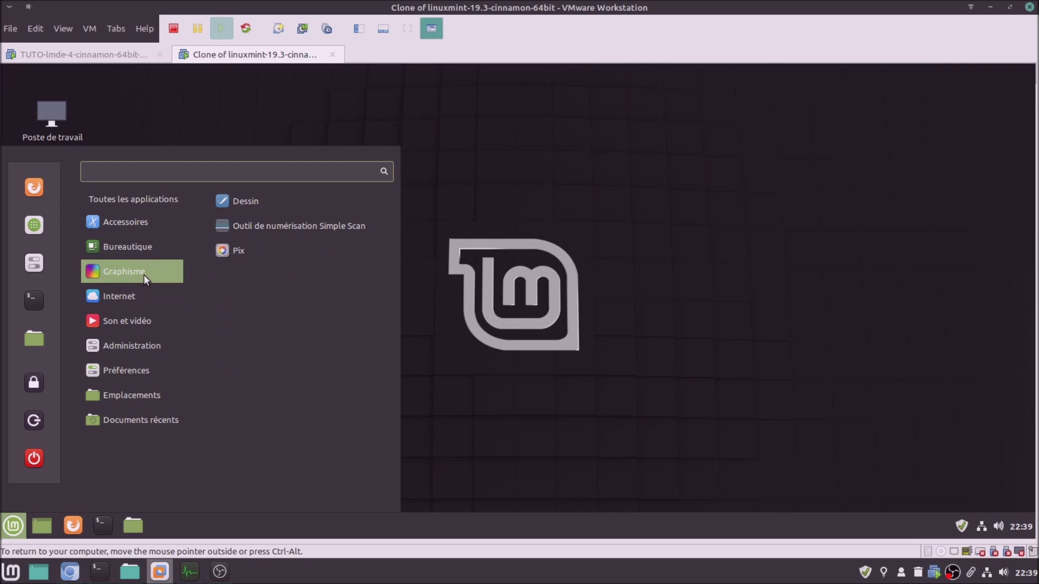
left_click(104, 56)
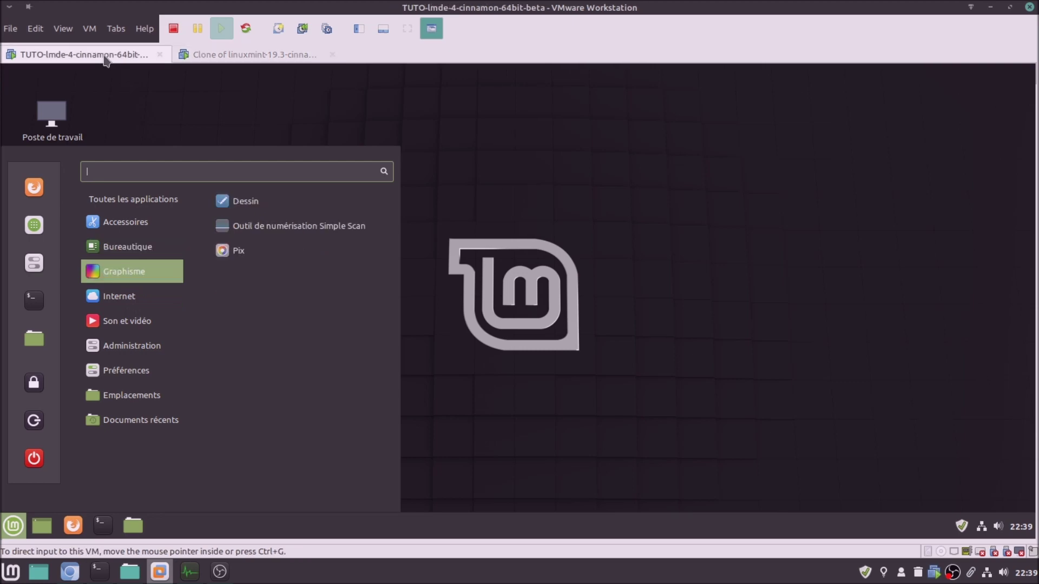
left_click(266, 201)
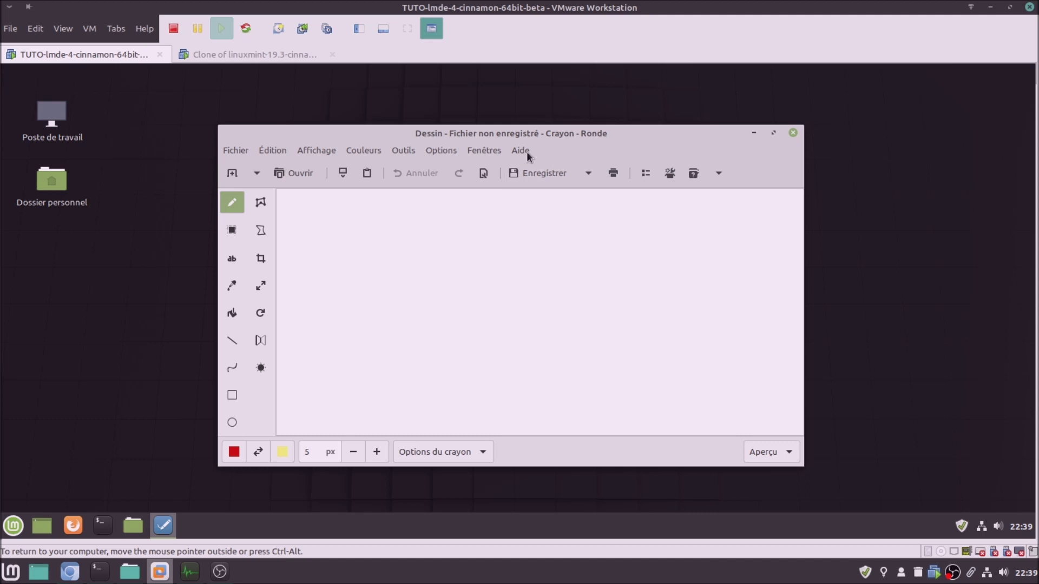
left_click(527, 154)
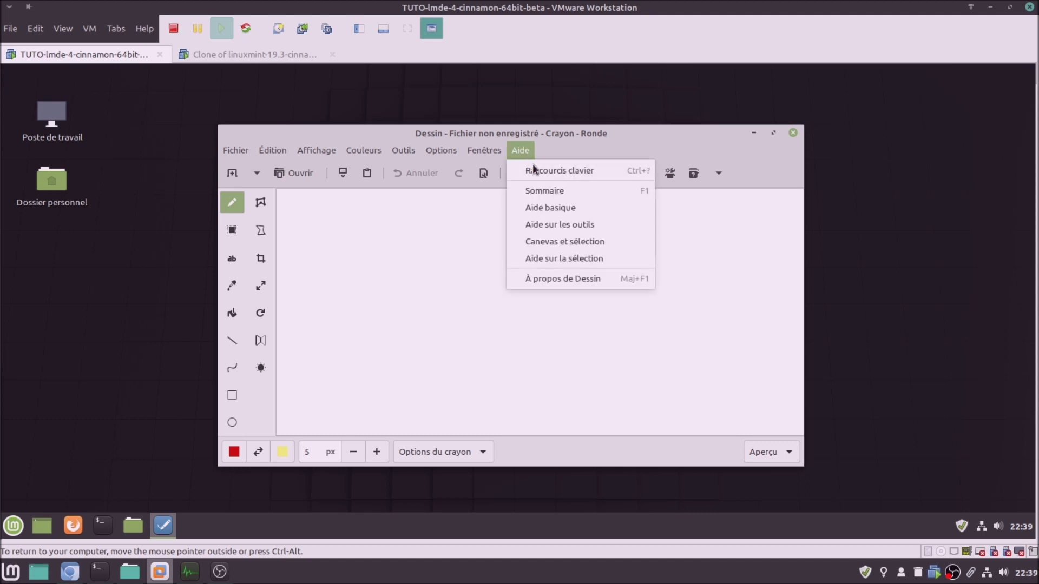
left_click(567, 280)
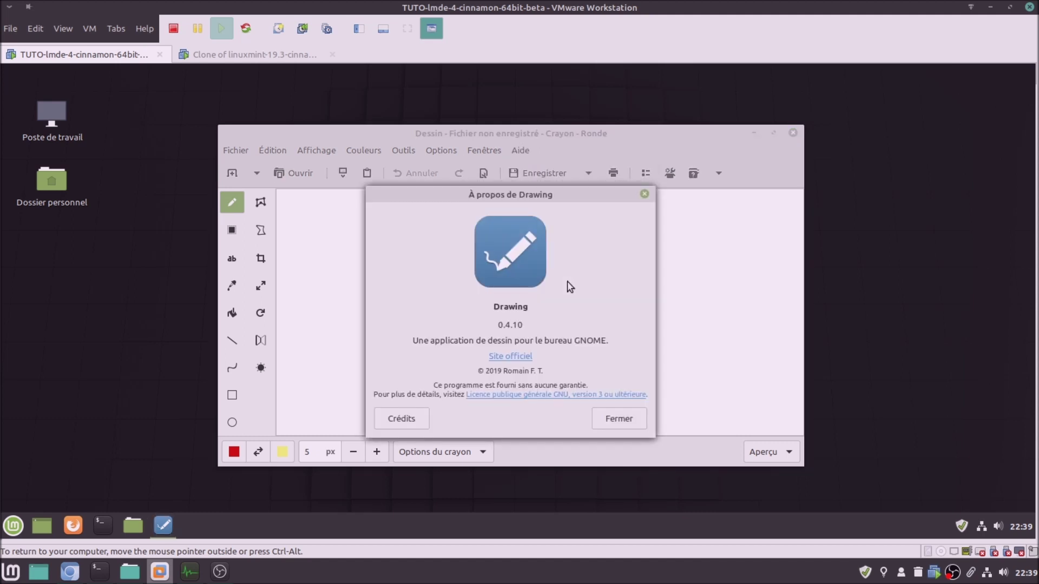
Launch Dessin in the Mint clone and show its About box, reporting version 0.4.7
left_click(208, 57)
mouse_move(142, 276)
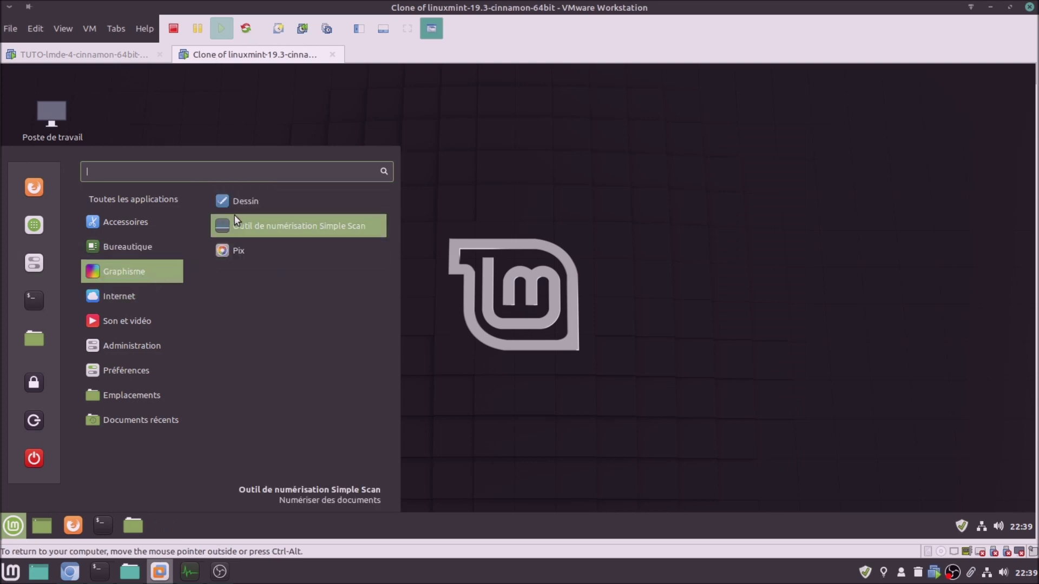
left_click(238, 201)
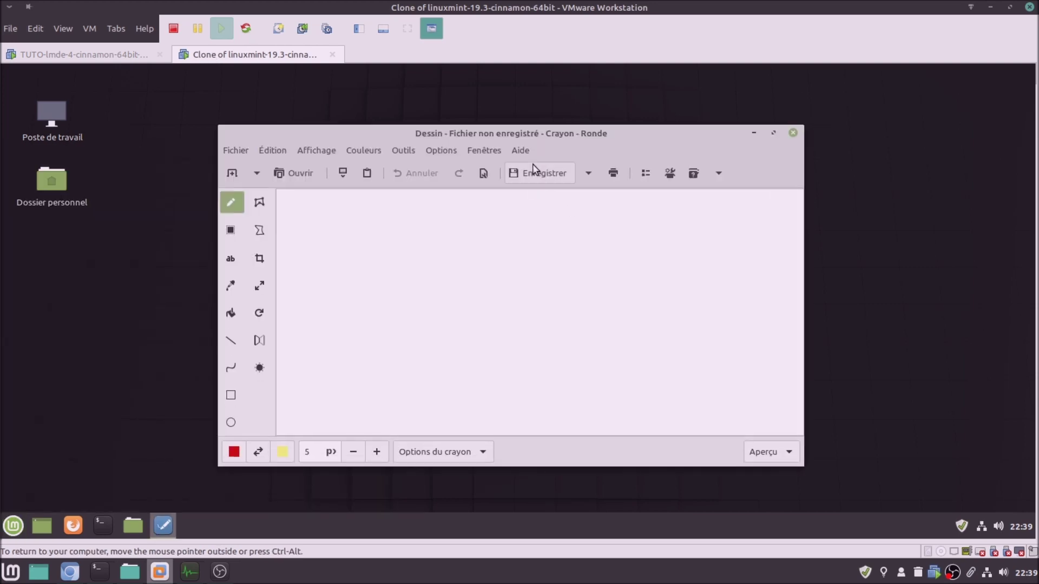
left_click(520, 151)
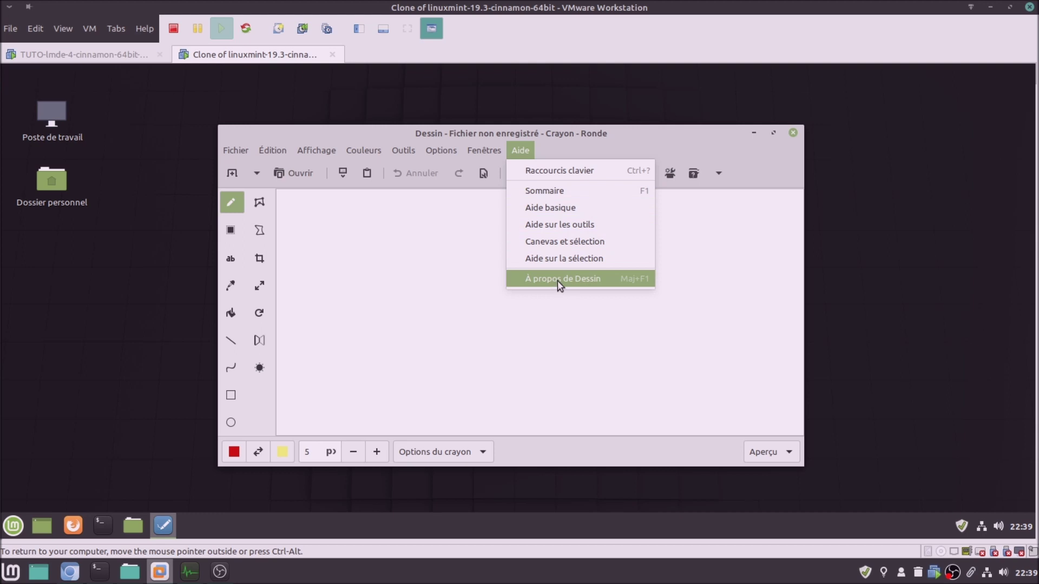
left_click(558, 280)
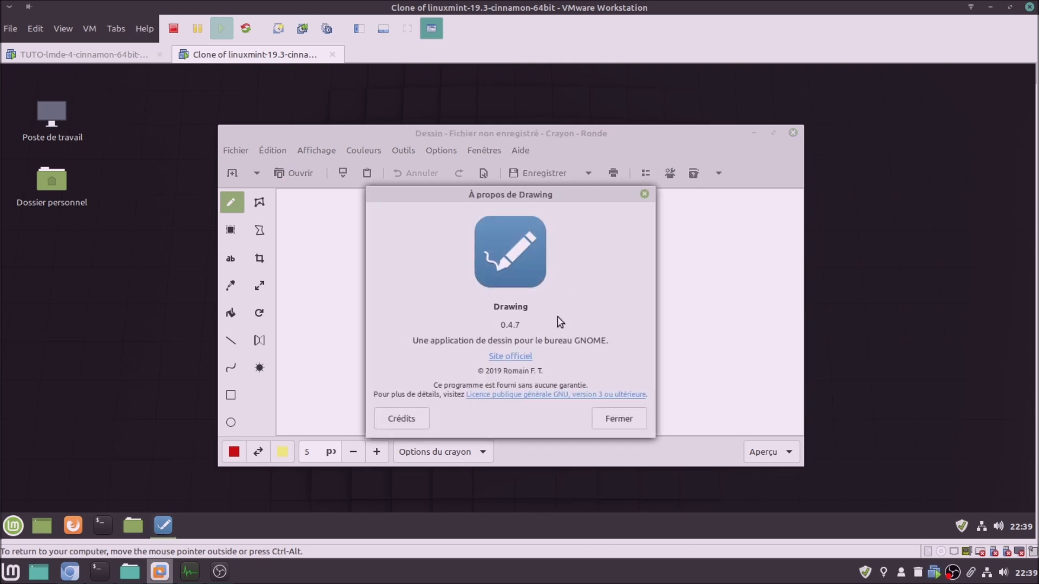
Move aside and close LMDE's About Drawing dialog, then close Dessin in LMDE 4
left_click(80, 57)
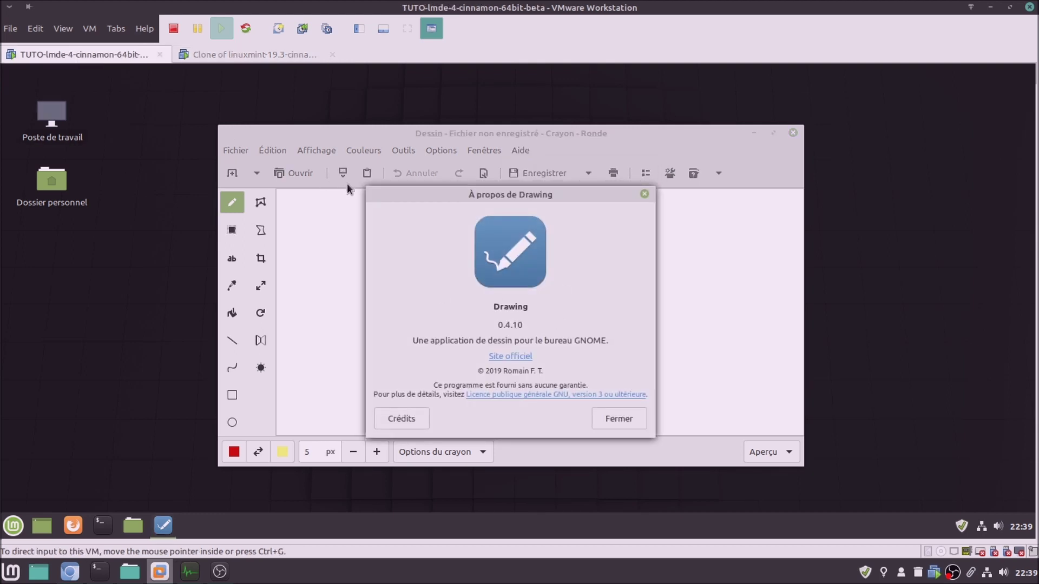
left_click_drag(563, 194, 821, 231)
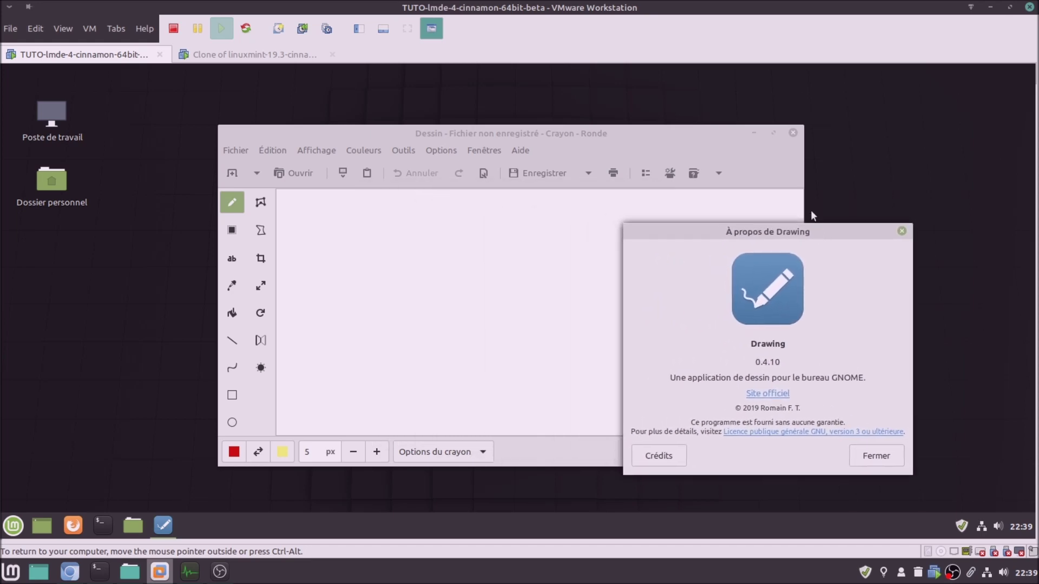
mouse_move(707, 238)
left_mouse_down()
mouse_move(623, 231)
mouse_move(736, 245)
left_mouse_up()
left_click(907, 468)
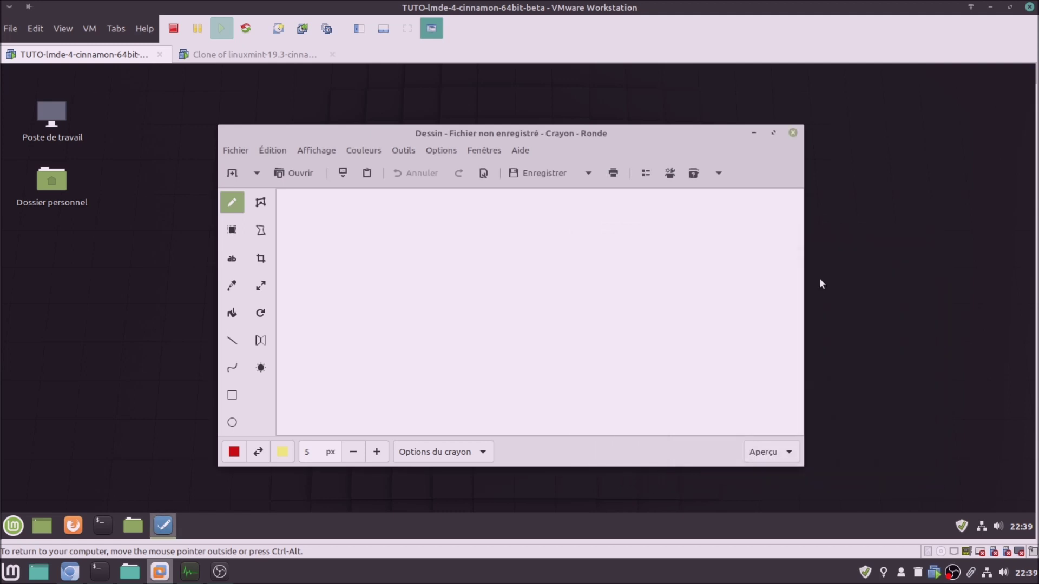
left_click(791, 134)
Close the About dialog and Dessin window in the Mint clone, returning to LMDE 4
left_click(223, 53)
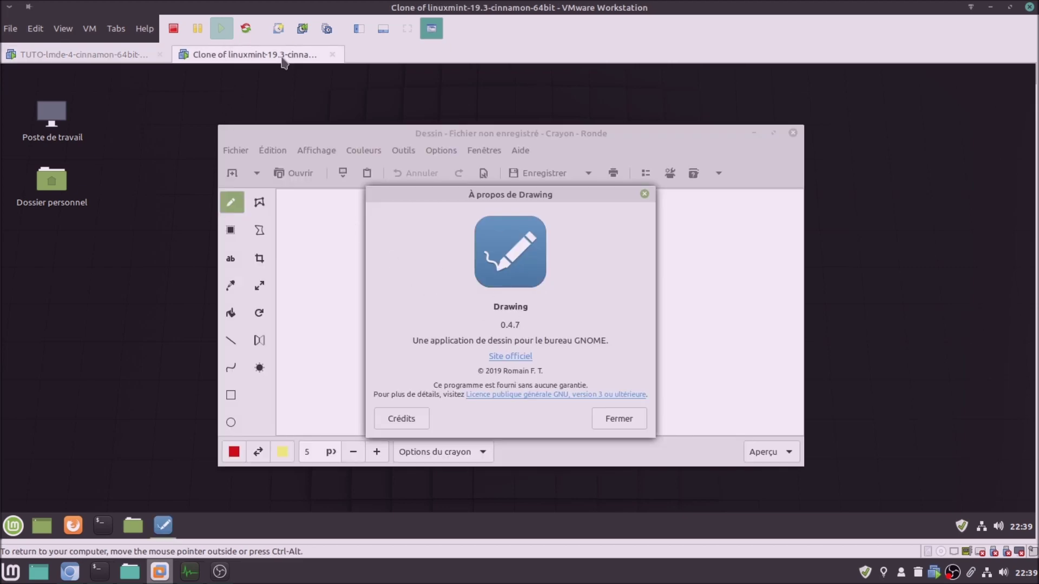
left_click(126, 56)
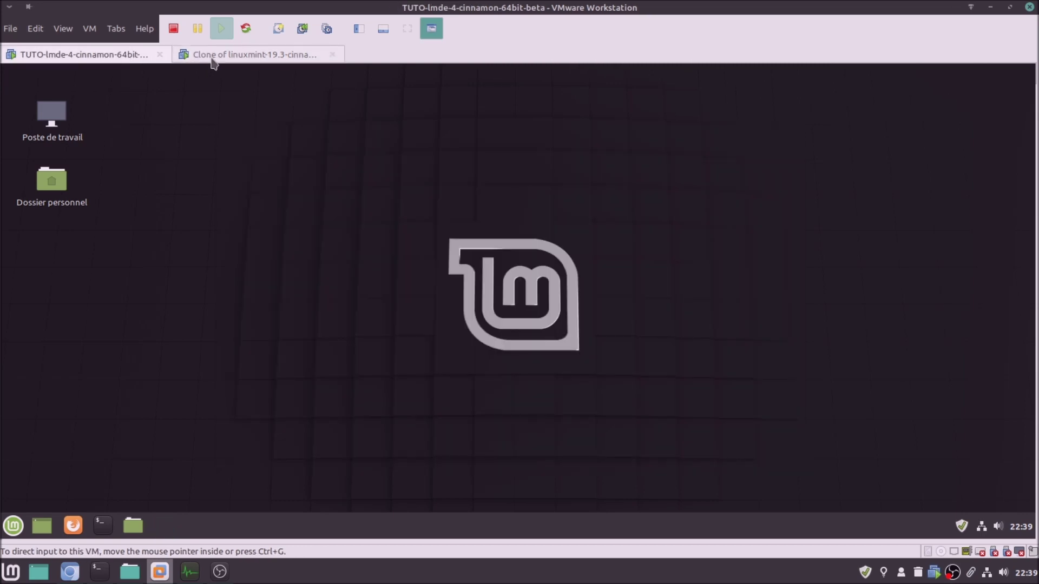
left_click(212, 57)
left_click(617, 419)
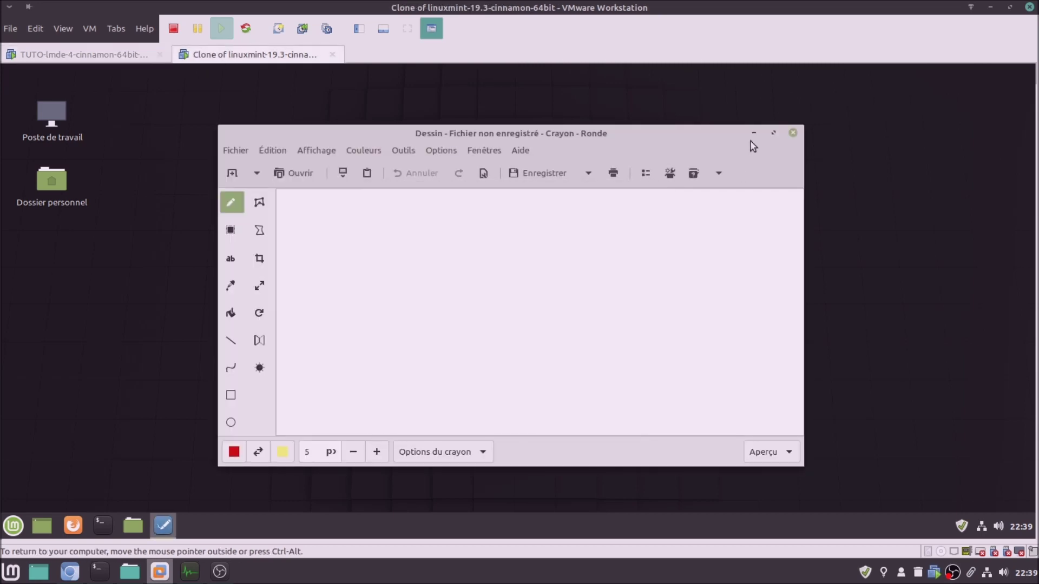
left_click(793, 133)
left_click(114, 55)
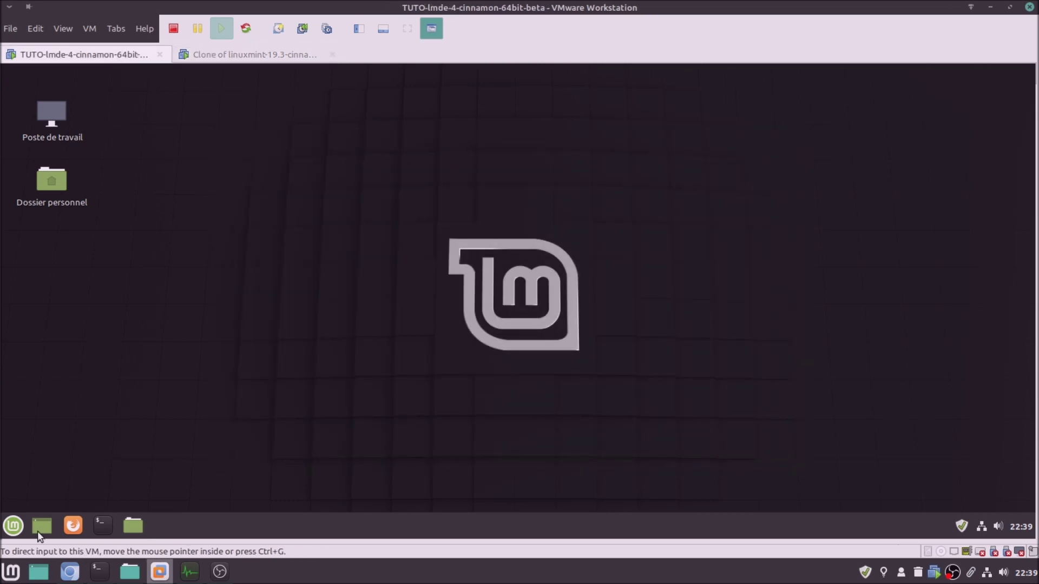
Launch HexChat from the application menu in both LMDE 4 and the Mint clone
left_click(13, 526)
mouse_move(105, 276)
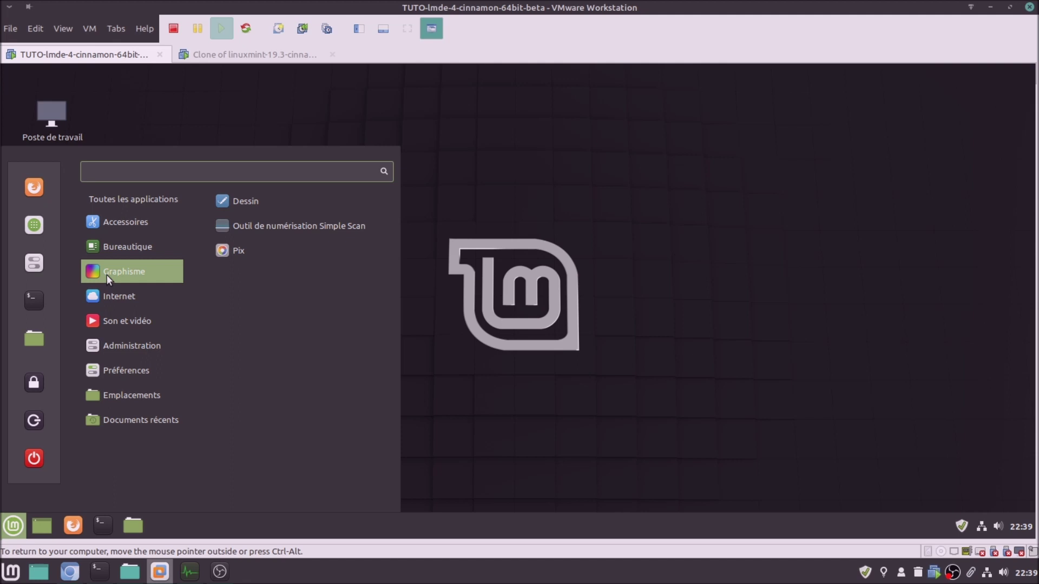
mouse_move(107, 294)
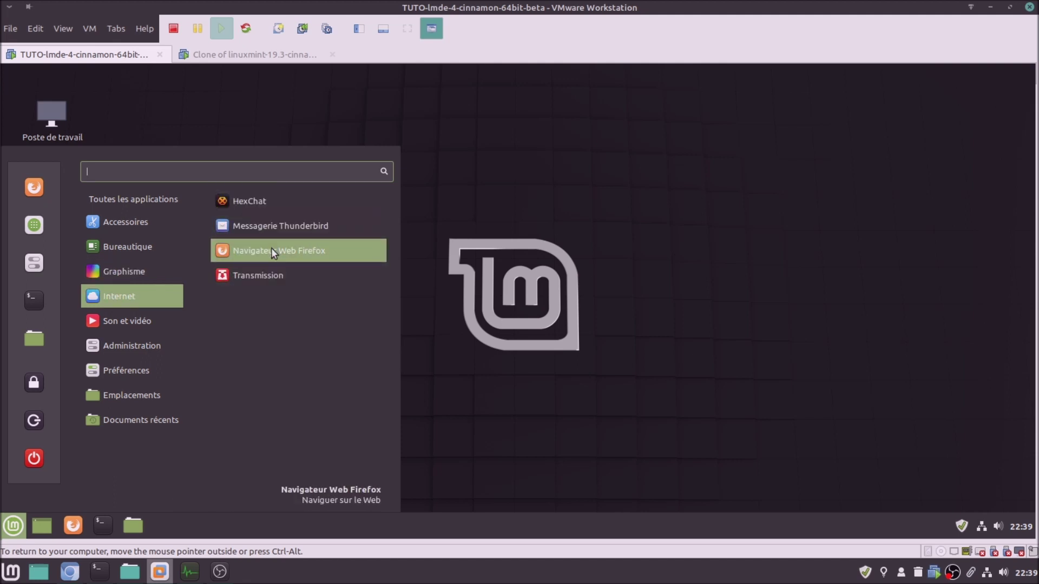
left_click(275, 204)
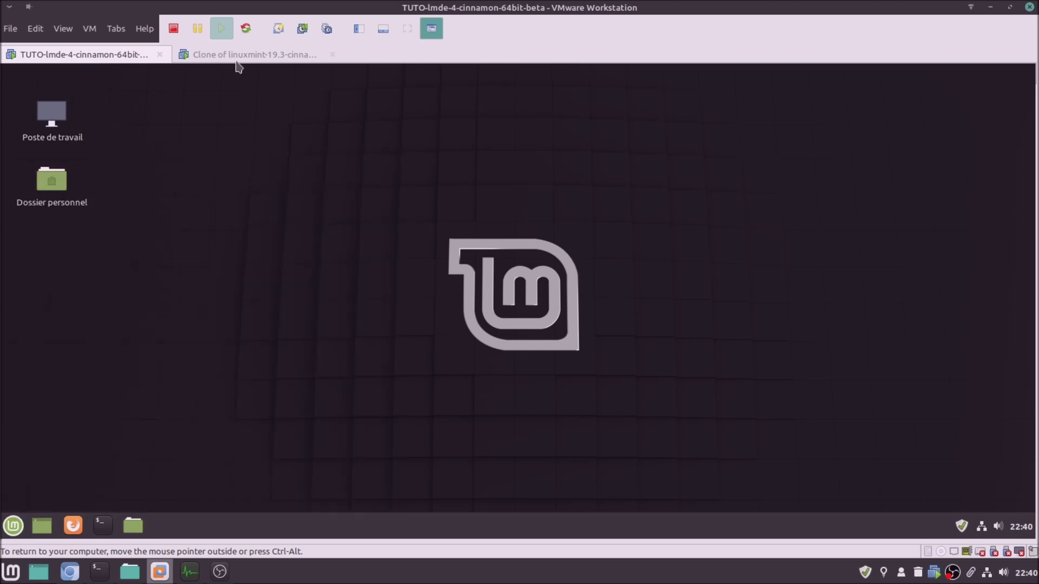
left_click(237, 60)
left_click(14, 525)
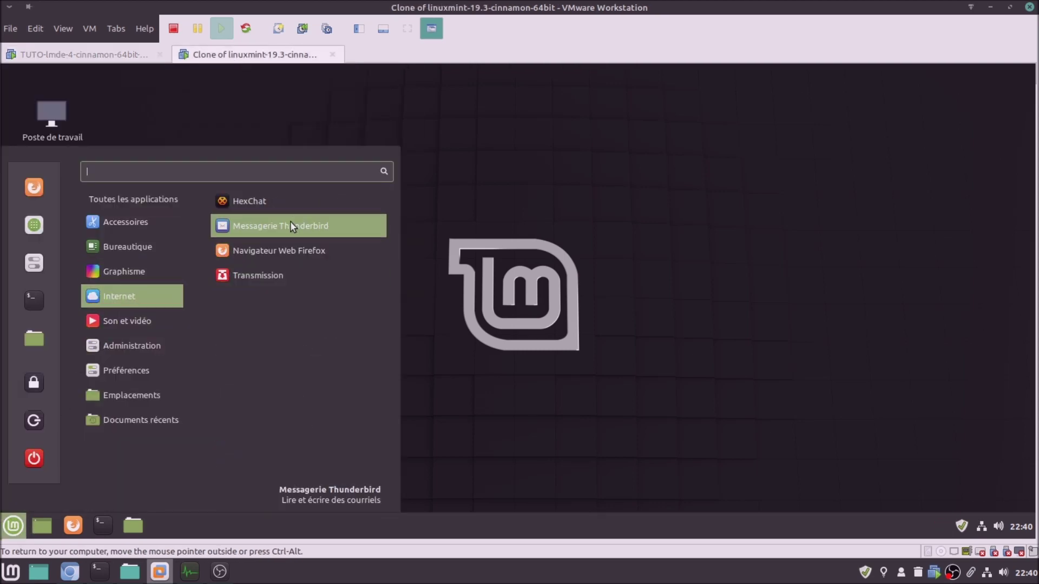
left_click(287, 200)
left_click(120, 54)
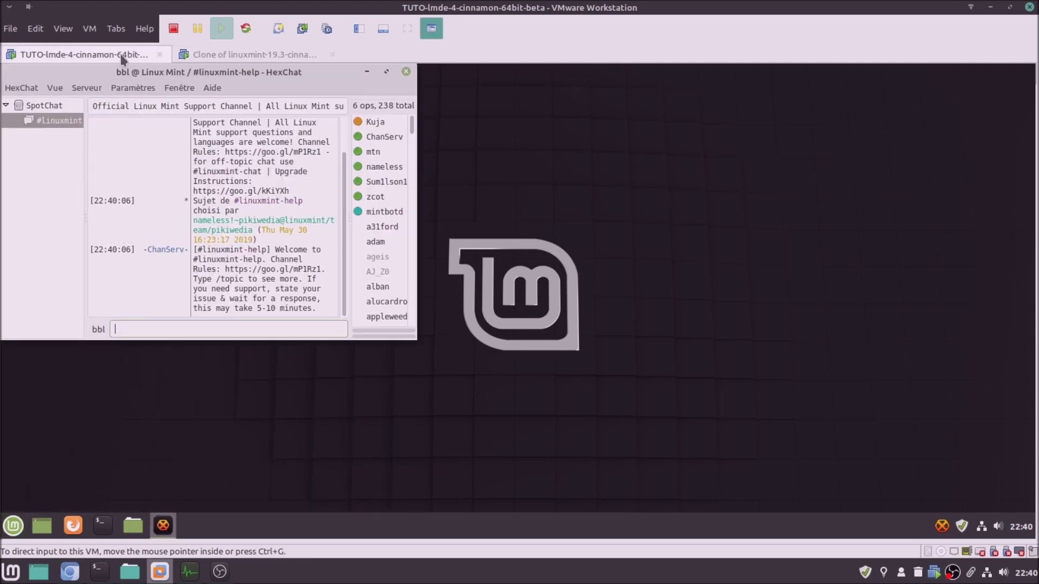
Show HexChat's About window in both VMs: 2.14.2 on LMDE 4, 2.14.1 on Mint
left_click(211, 88)
left_click(226, 120)
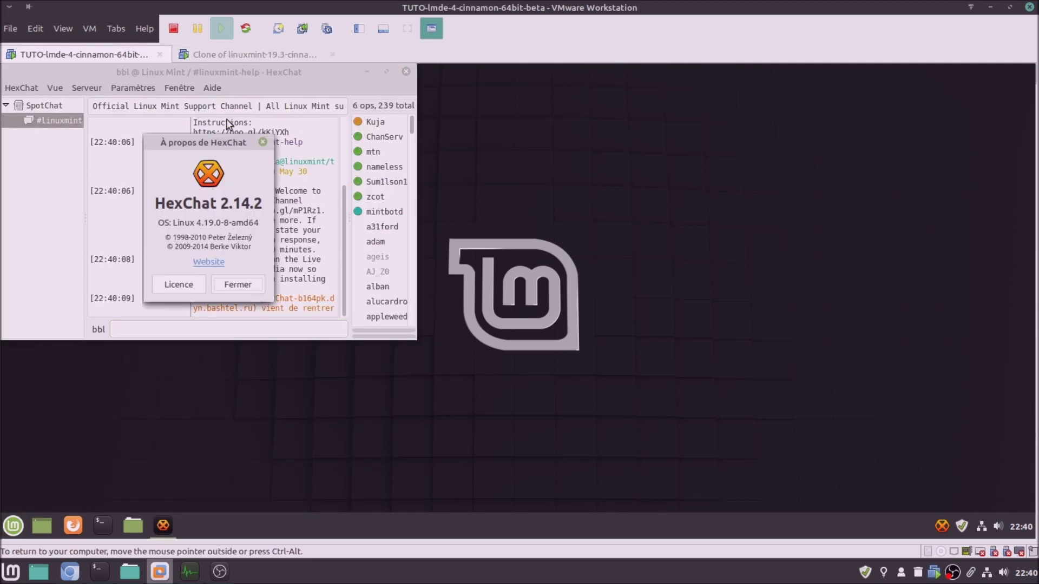
left_click(209, 51)
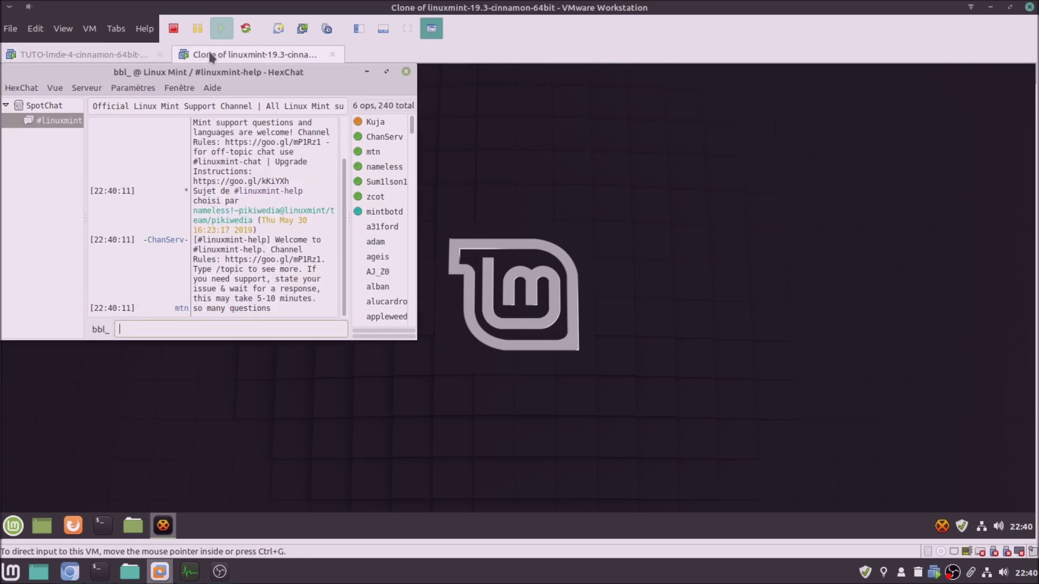
left_click(210, 87)
left_click(228, 113)
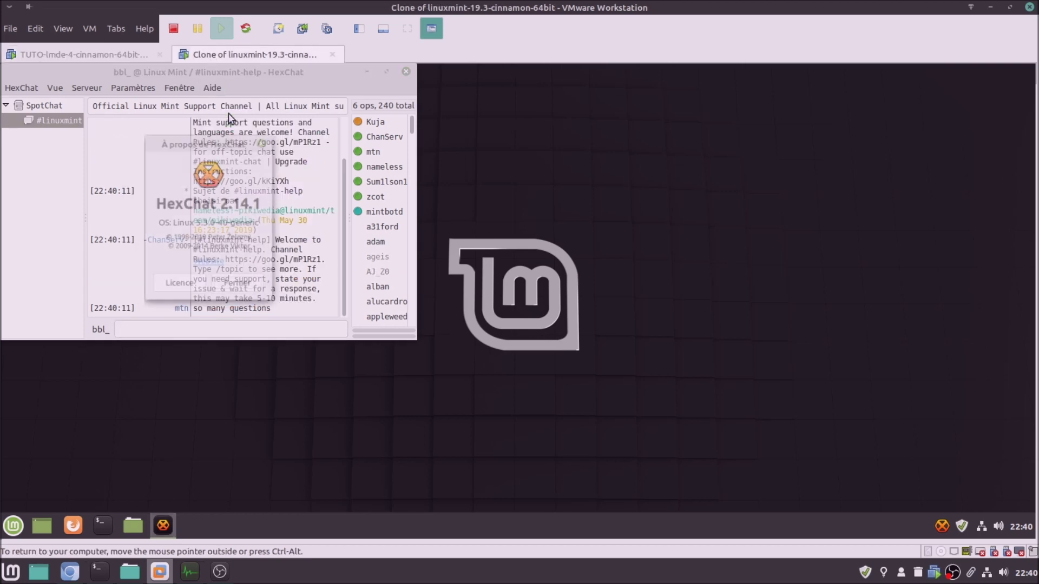
Close the About windows and quit HexChat, confirming Quitter, in both VMs
left_click(238, 284)
left_click(406, 72)
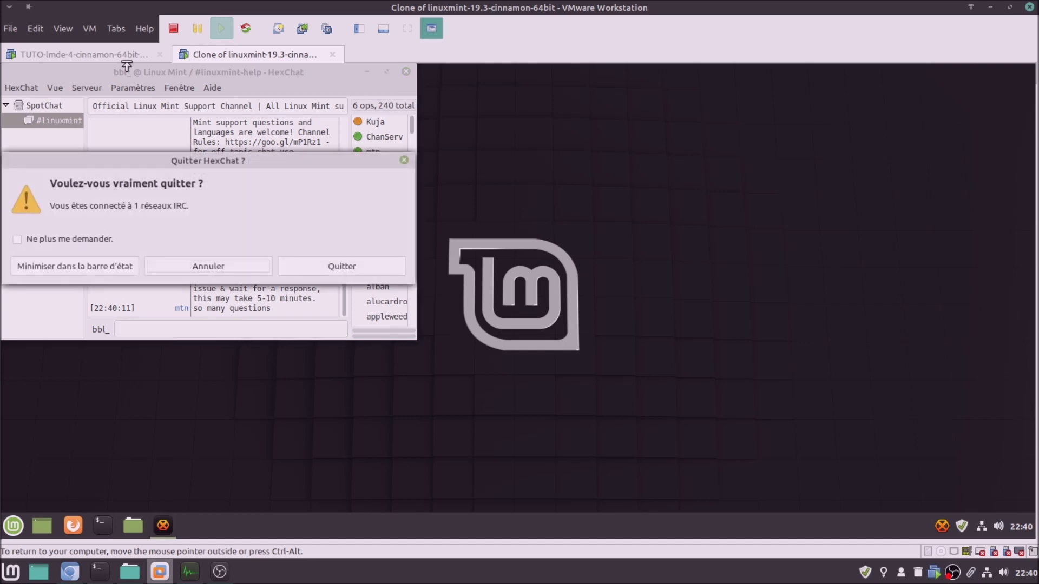
left_click(328, 265)
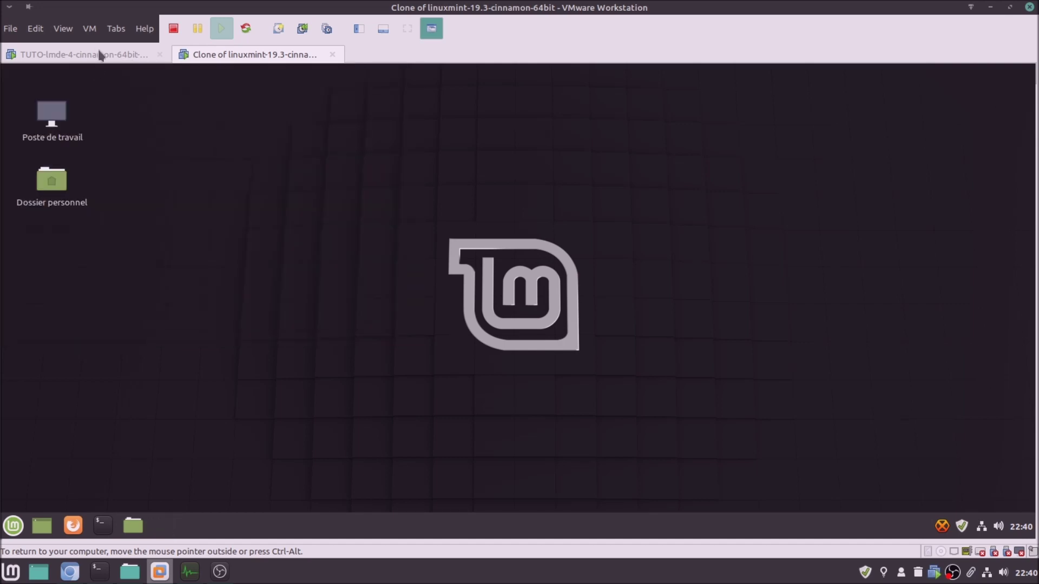
left_click(97, 54)
left_click(241, 284)
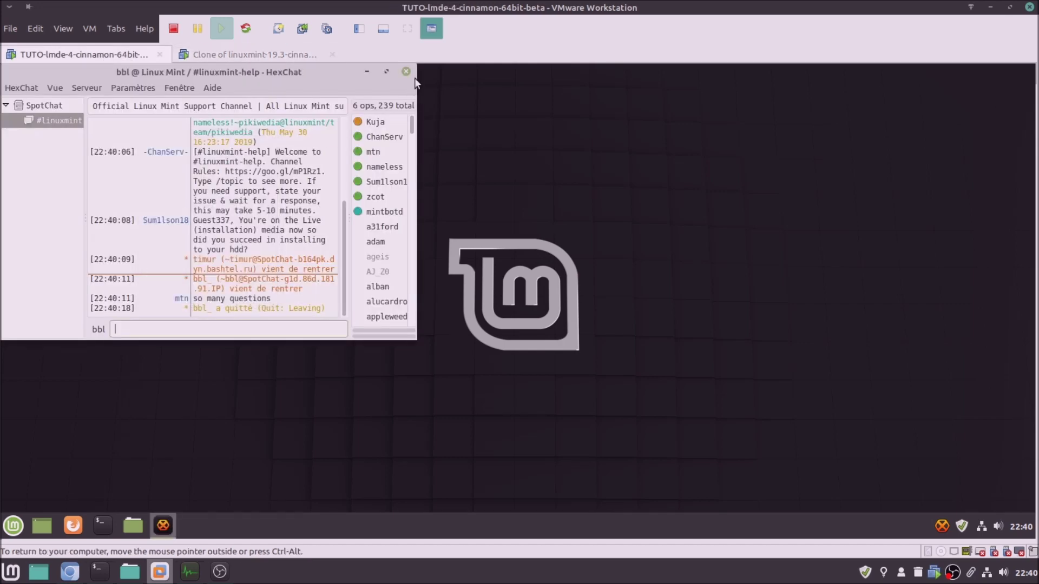
left_click(407, 72)
left_click(346, 264)
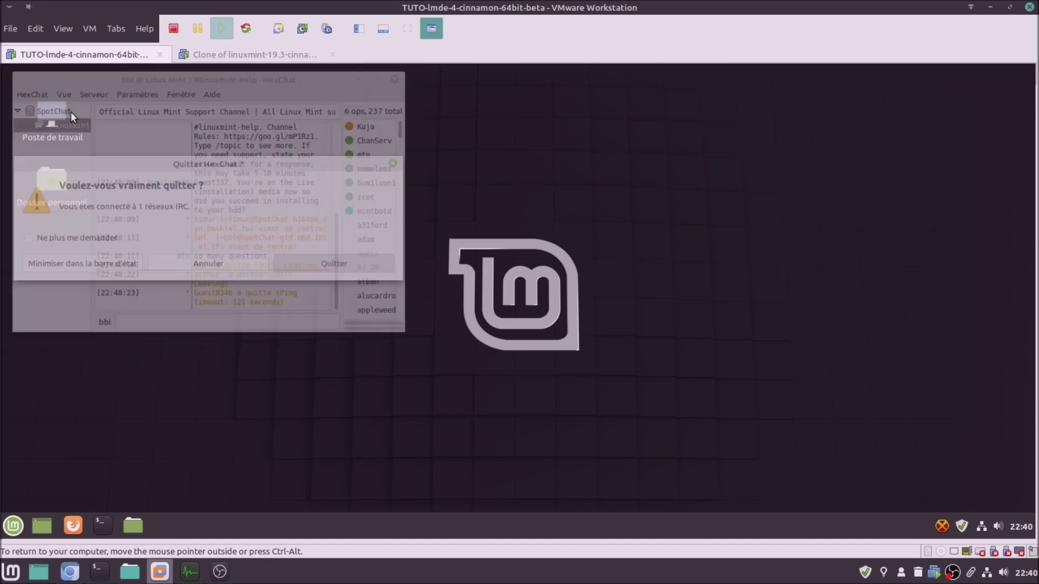
left_click(13, 525)
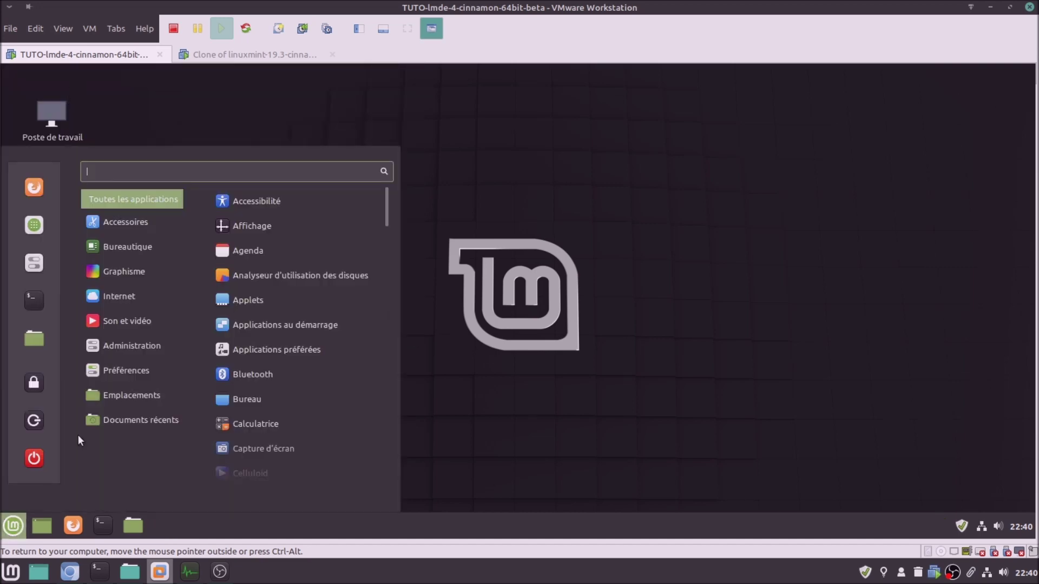
Launch Thunderbird from the application menu in both LMDE 4 and the Mint clone
mouse_move(128, 297)
left_click(303, 226)
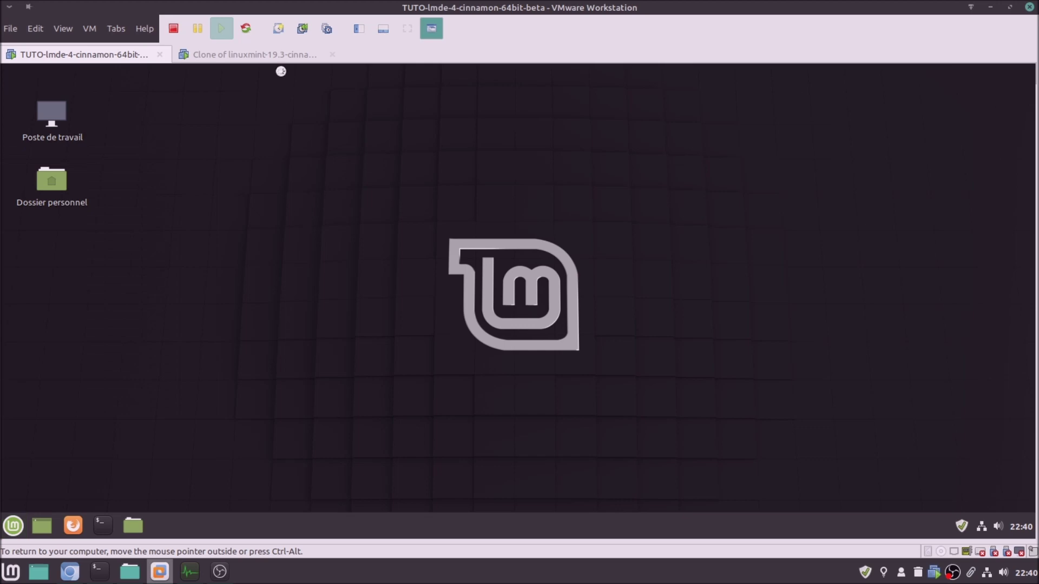
left_click(280, 60)
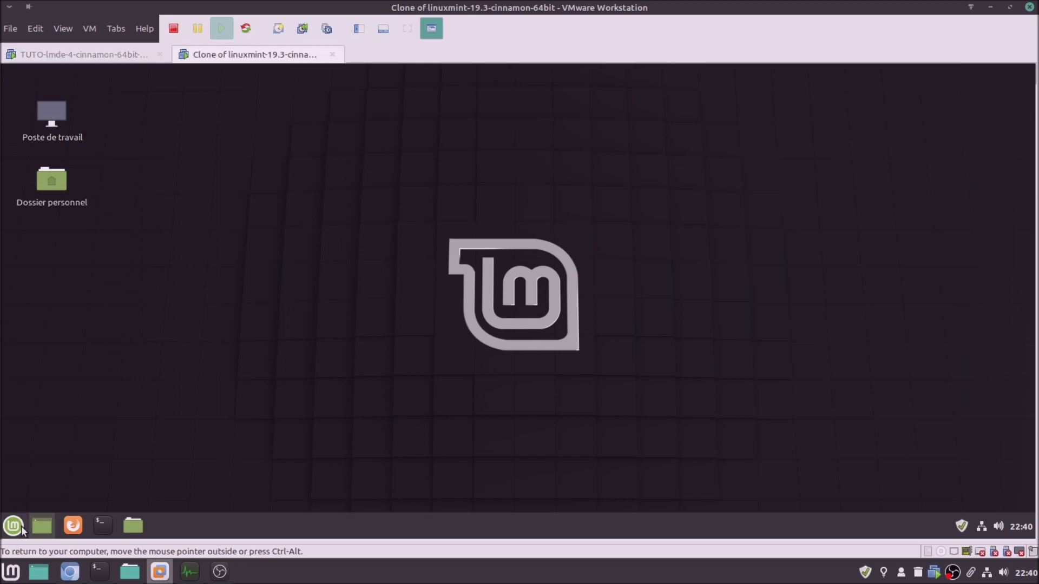
left_click(13, 525)
mouse_move(138, 300)
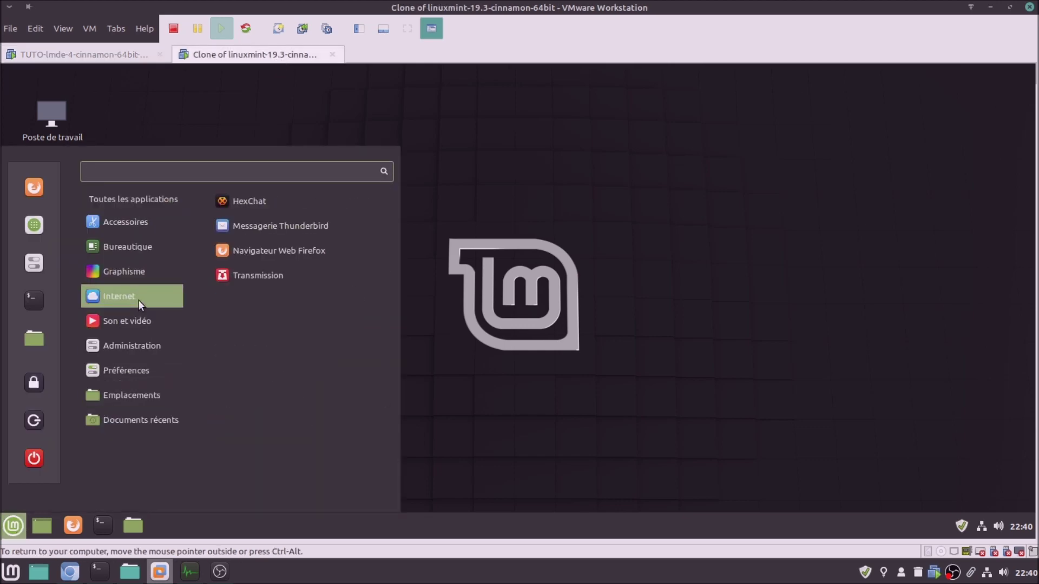
left_click(261, 234)
left_click(128, 64)
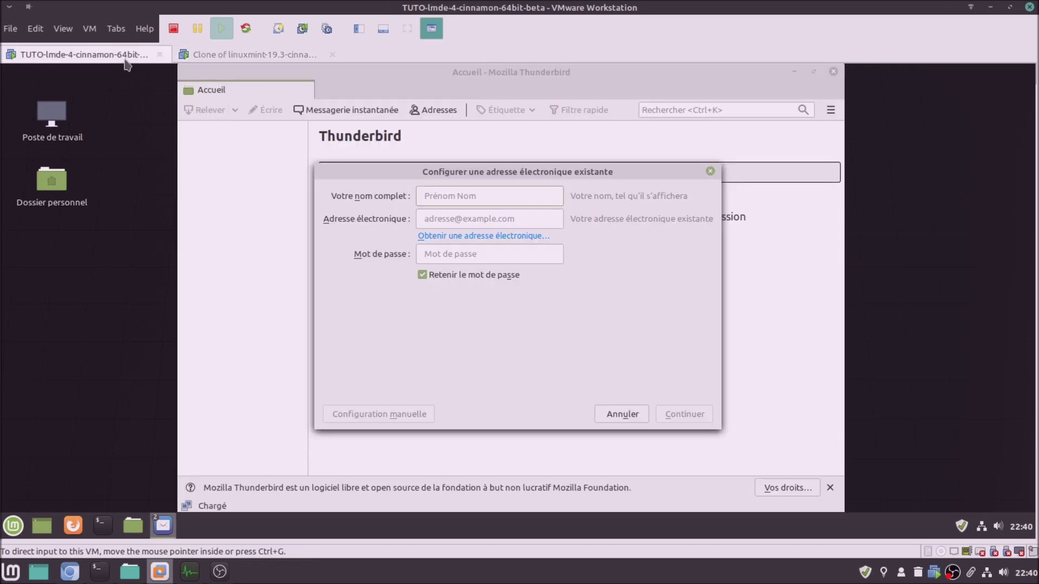
Skip account setup and show About Thunderbird: 68.5.0 on LMDE 4, 68.4.1 on Mint 19.3
left_click(633, 414)
left_click(830, 110)
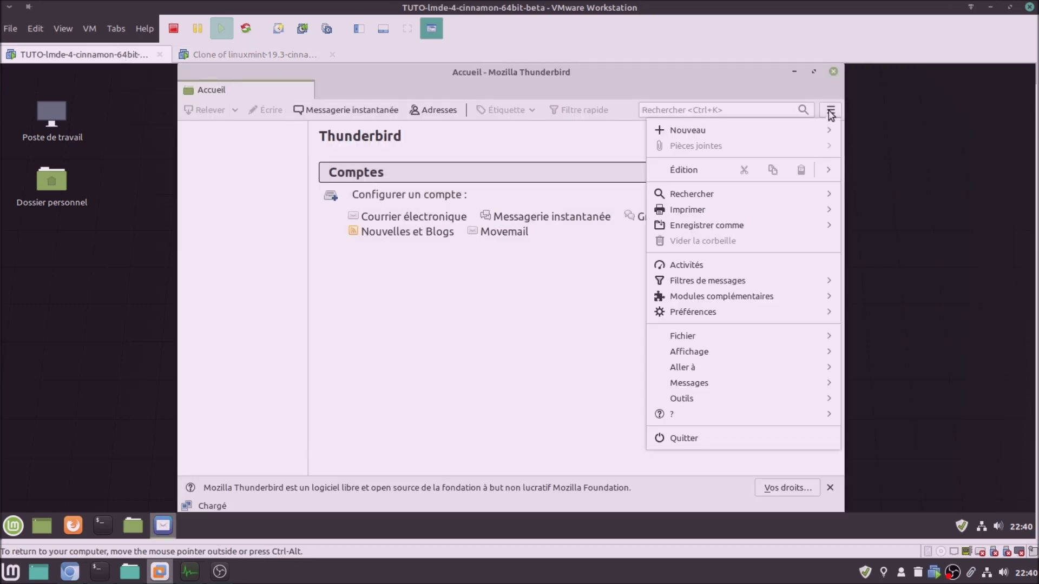
left_click(706, 417)
left_click(711, 268)
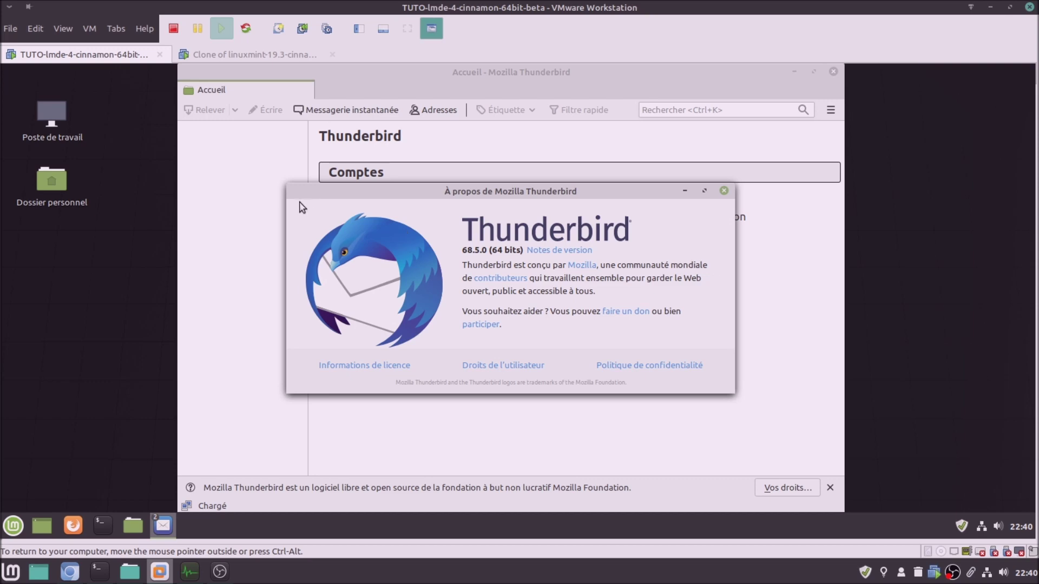
left_click(279, 53)
left_click(622, 414)
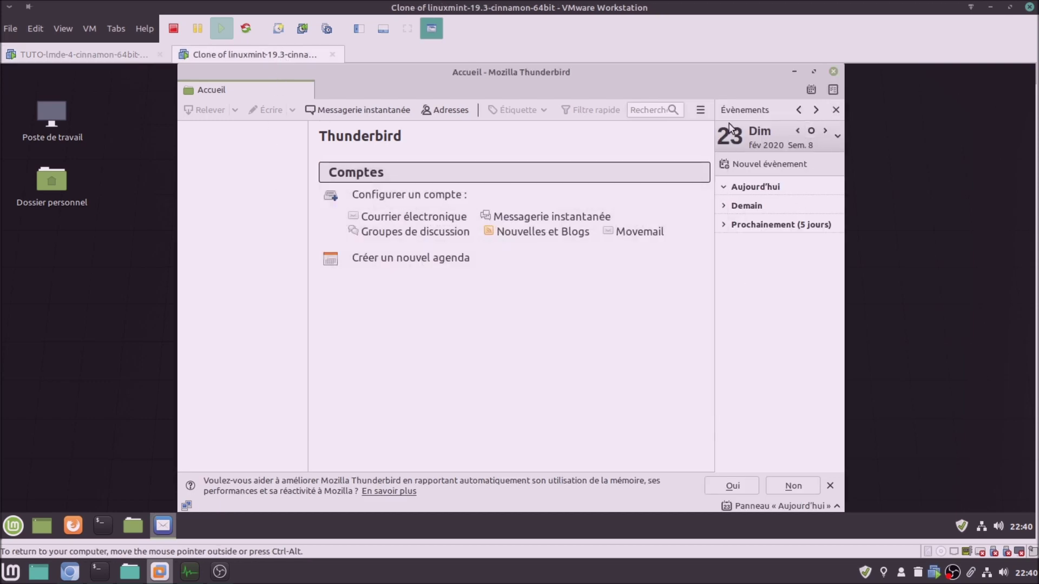
left_click(701, 110)
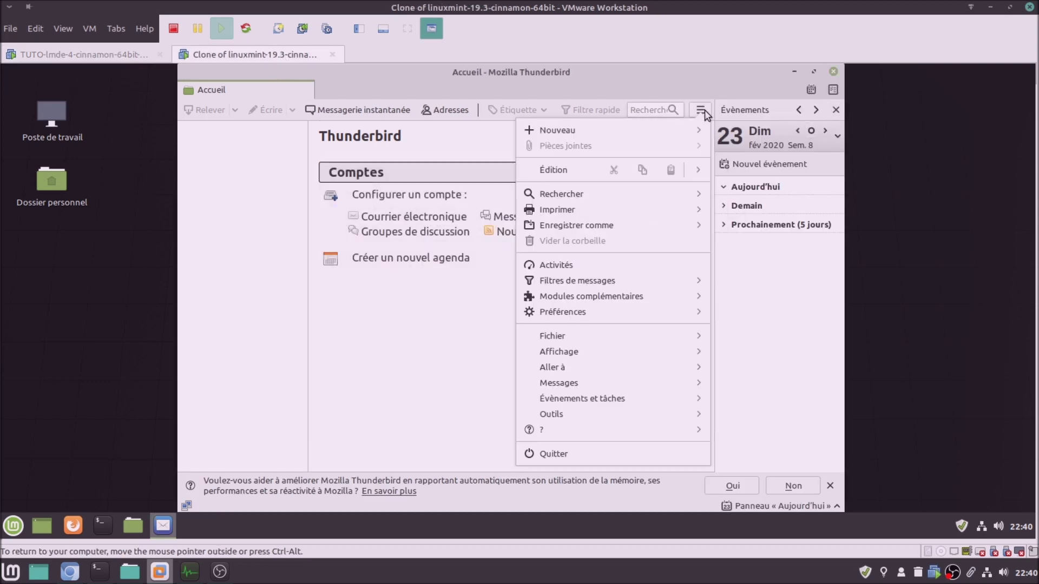
left_click(600, 430)
left_click(579, 271)
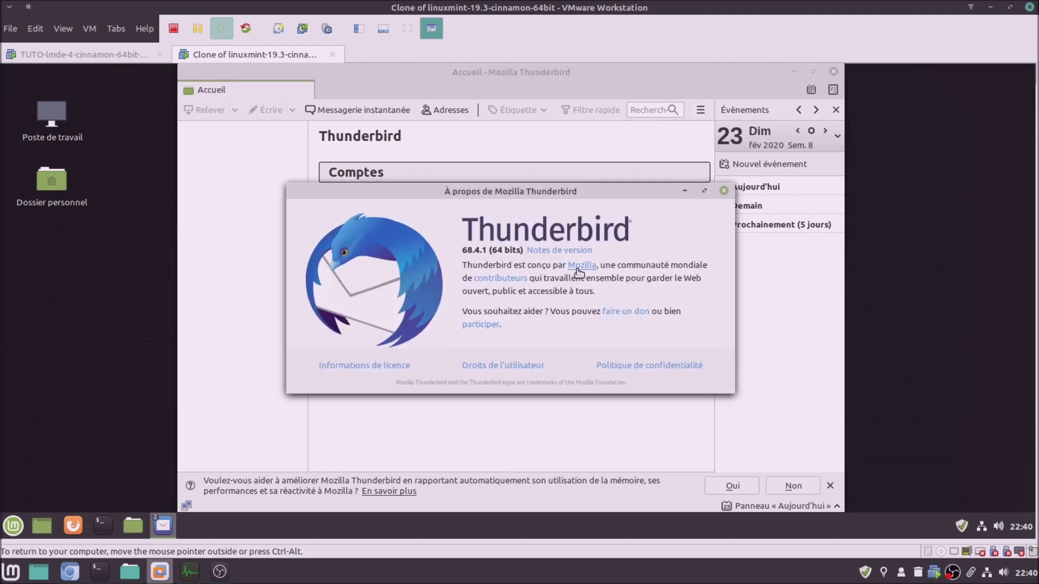
Close the About Thunderbird windows and Thunderbird in the Mint clone and LMDE 4
left_click(724, 190)
left_click(834, 71)
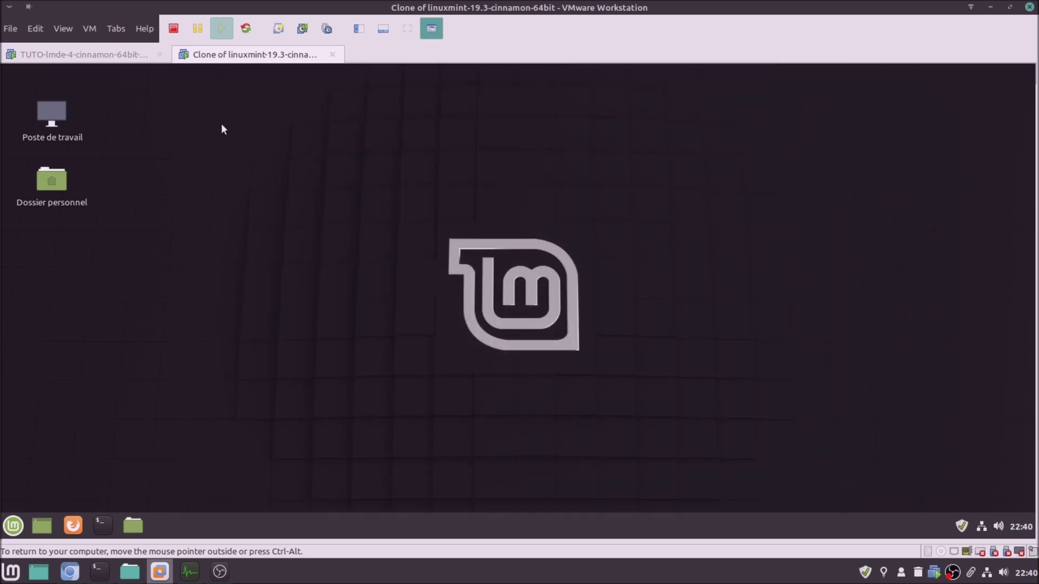
left_click(115, 59)
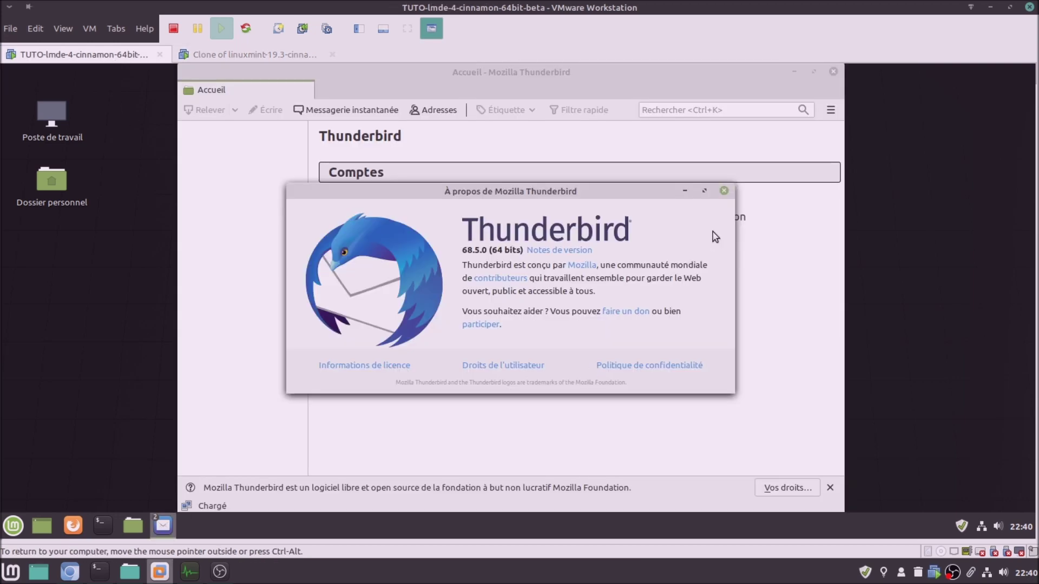
left_click(724, 192)
left_click(834, 73)
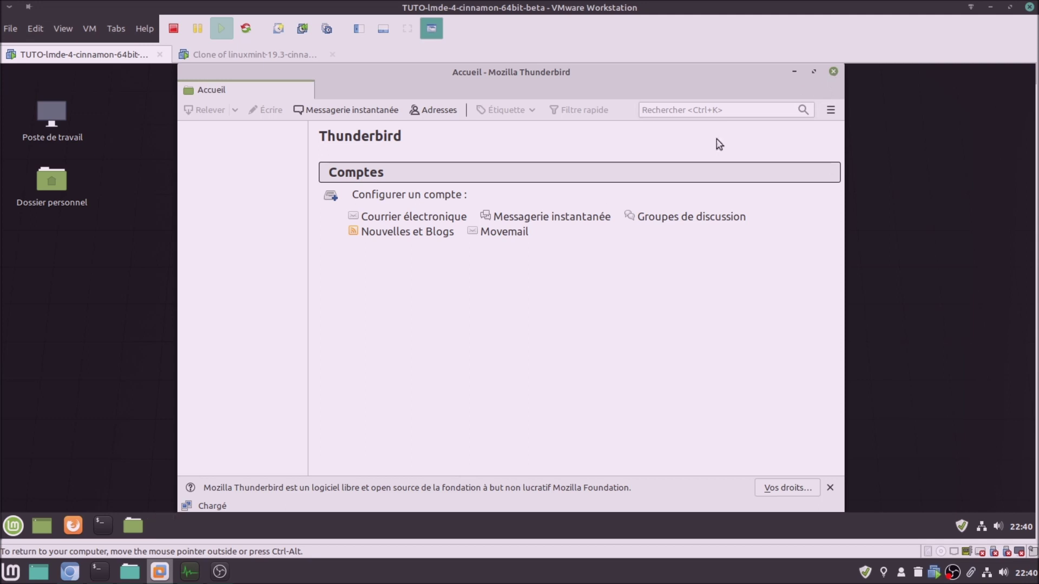
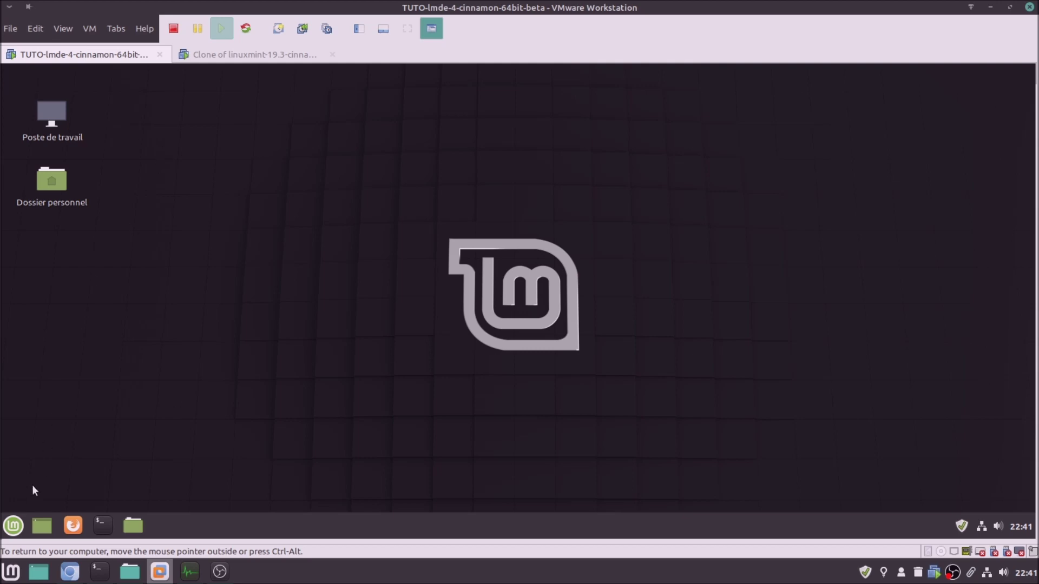
Launch Transmission in both LMDE 4 and Mint 19.3 and accept its disclaimer
left_click(16, 526)
mouse_move(130, 272)
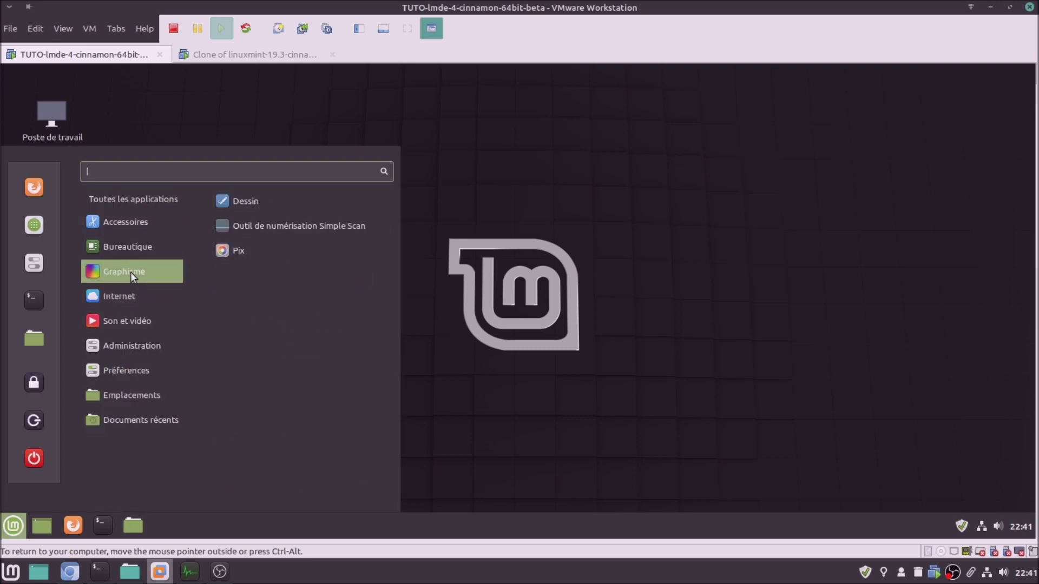
mouse_move(133, 297)
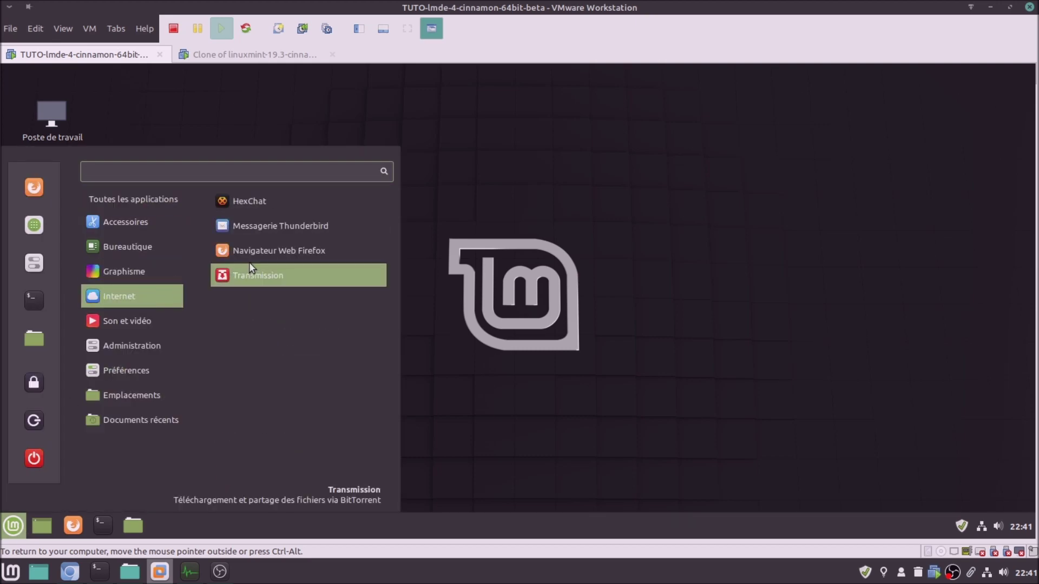
left_click(255, 275)
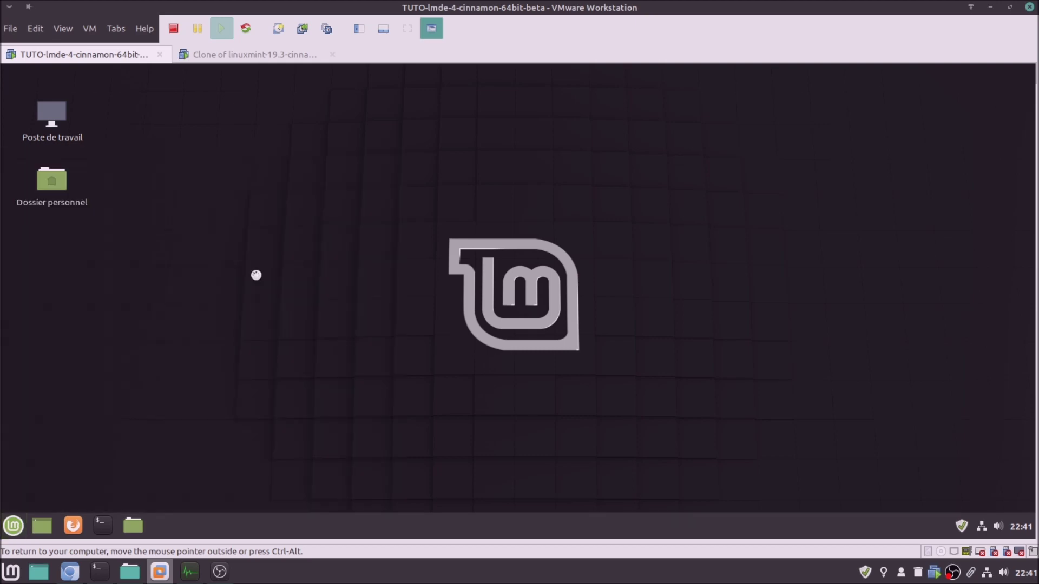
left_click(287, 56)
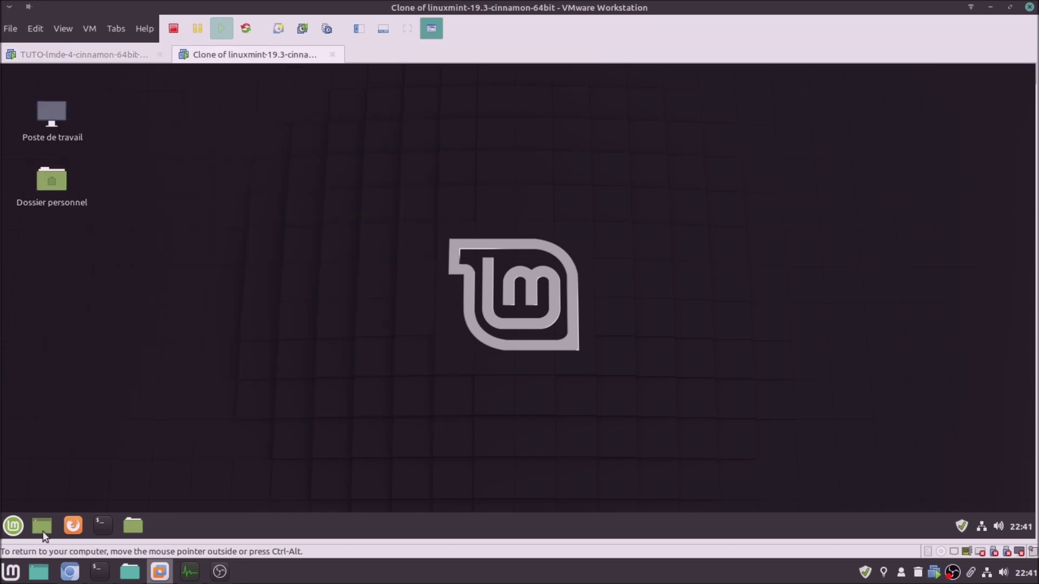
left_click(13, 525)
mouse_move(141, 296)
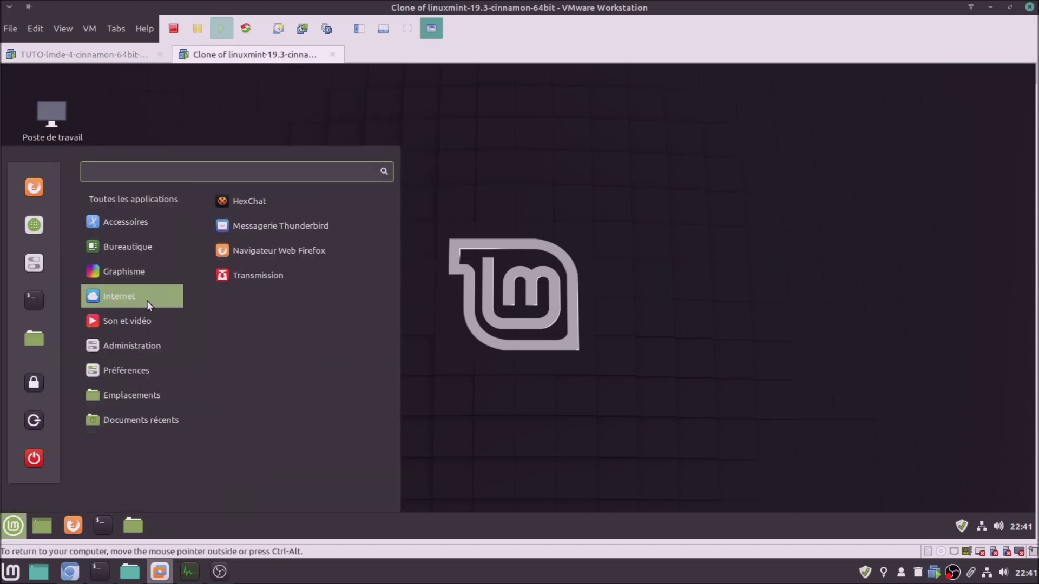
left_click(251, 270)
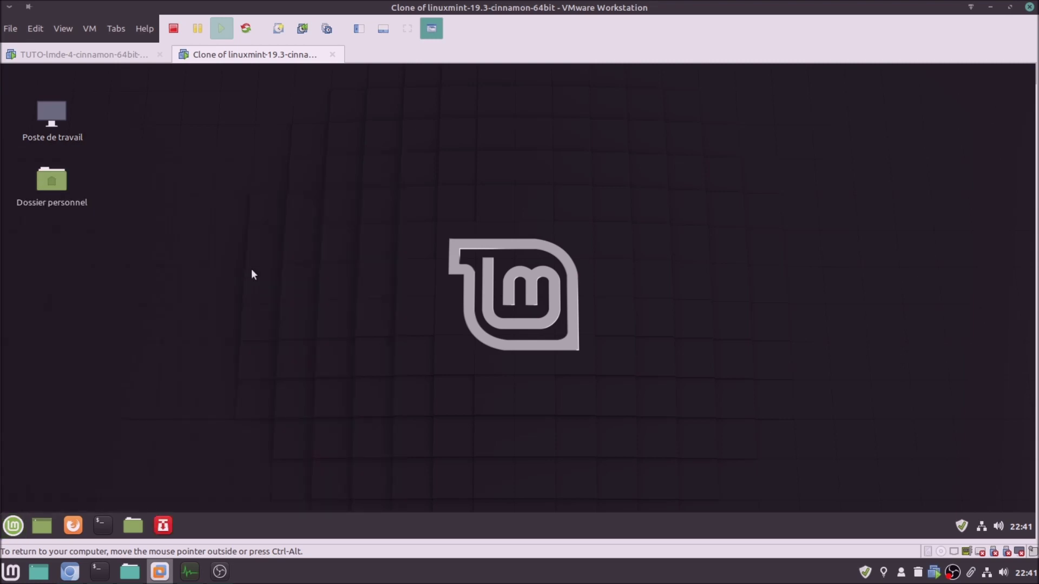
left_click(303, 322)
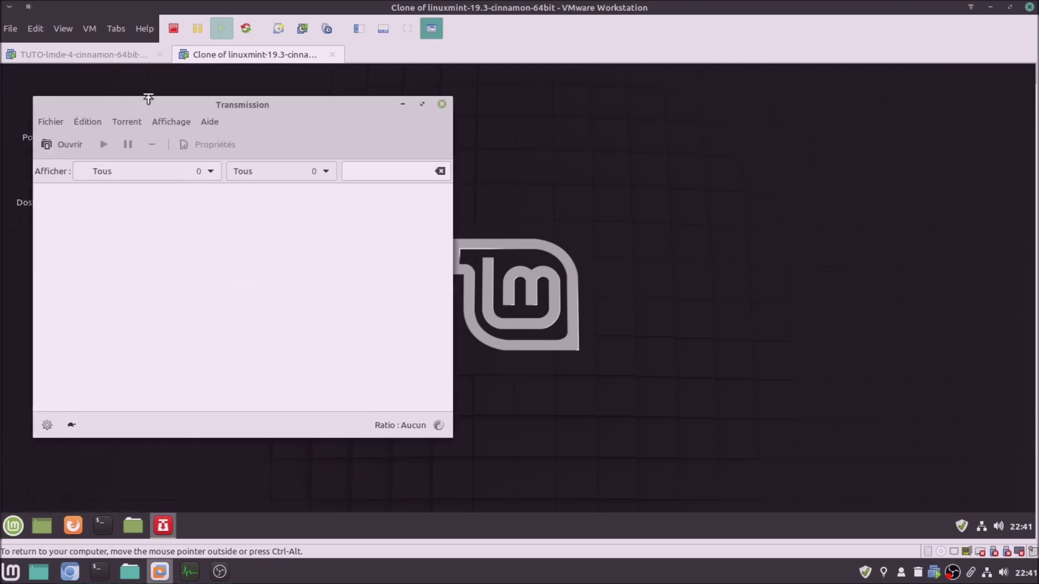
left_click(131, 58)
left_click(331, 318)
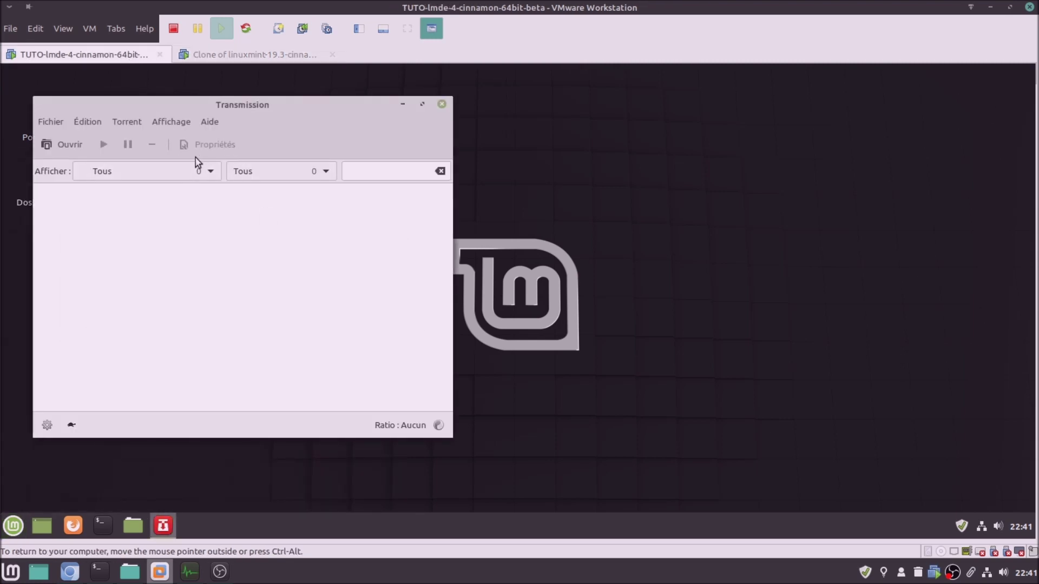
Show Transmission's About version information in both VMs
left_click(206, 123)
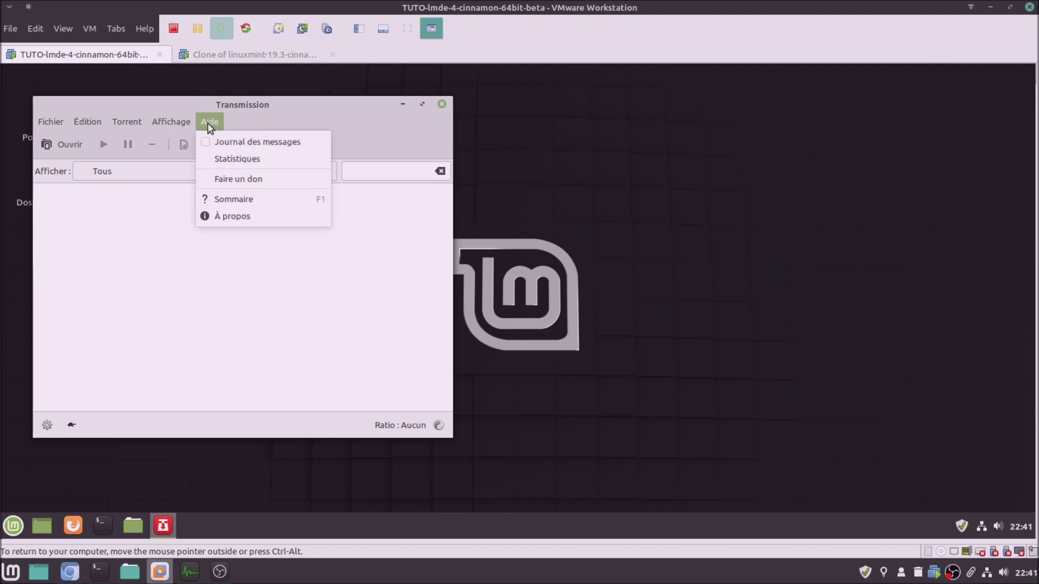
left_click(247, 220)
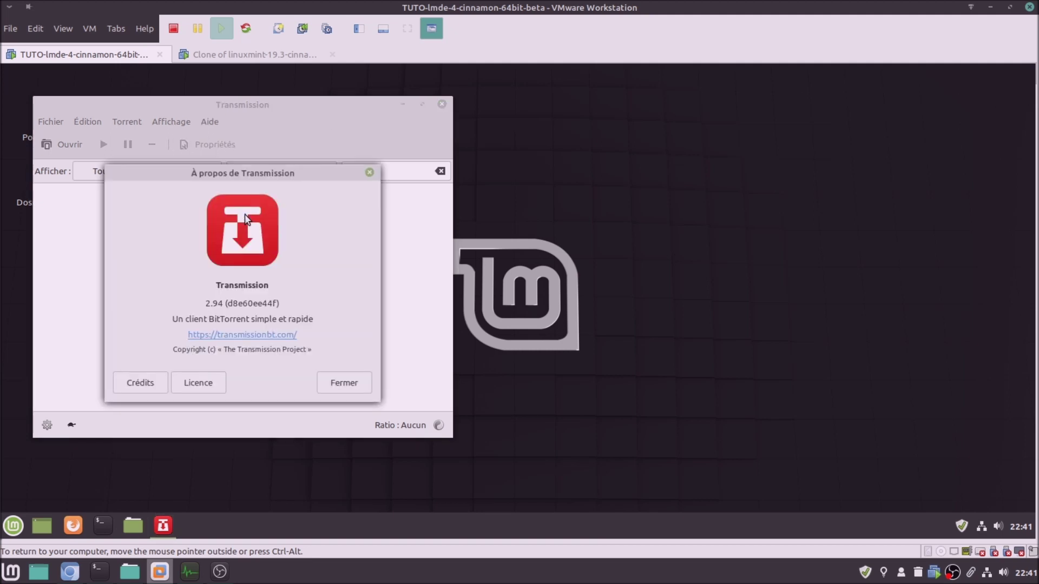
left_click(245, 54)
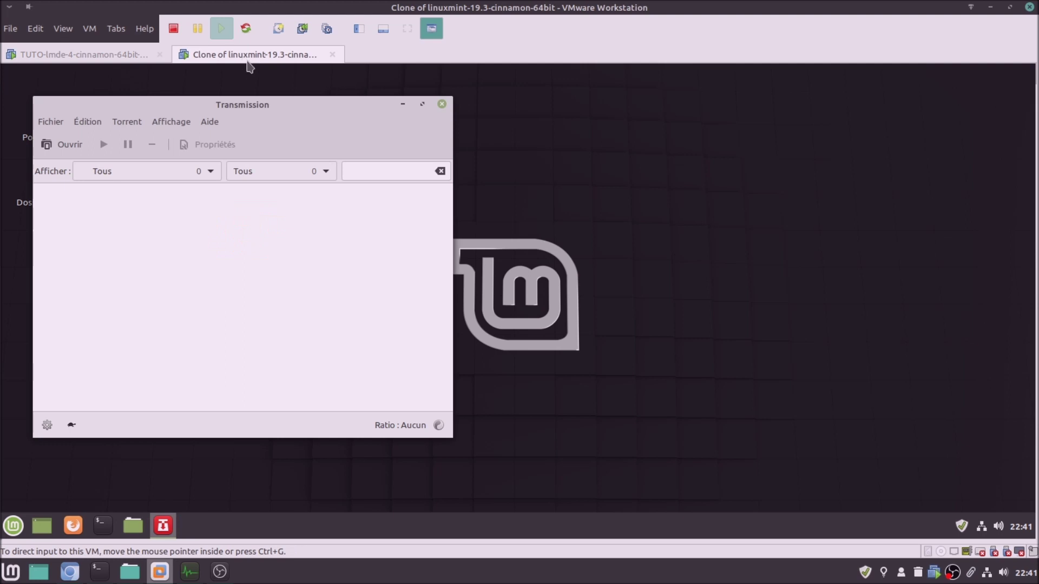
left_click(213, 122)
left_click(242, 216)
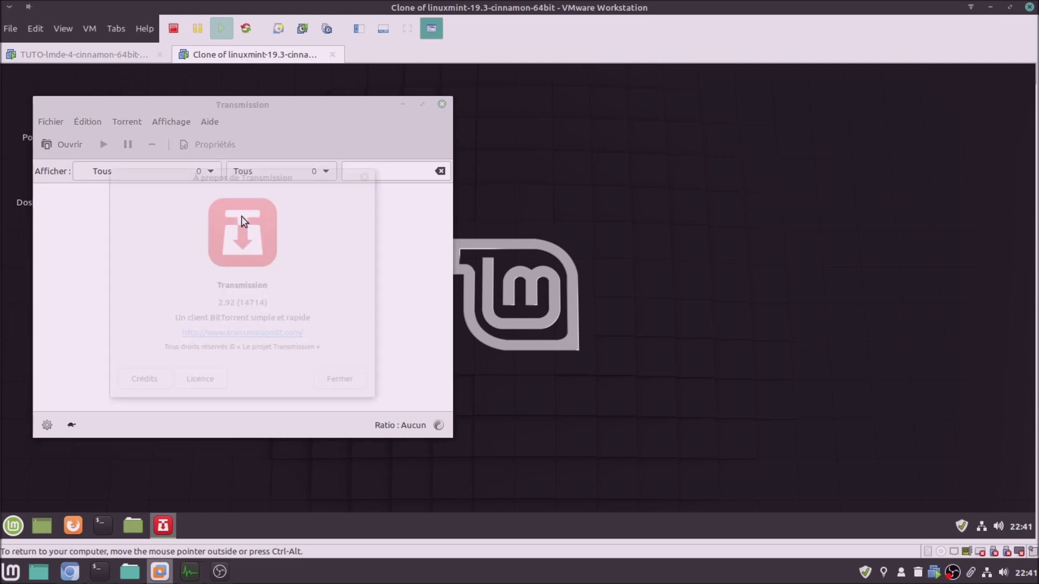
Close the About windows and quit Transmission in the Mint and LMDE VMs
left_click(342, 385)
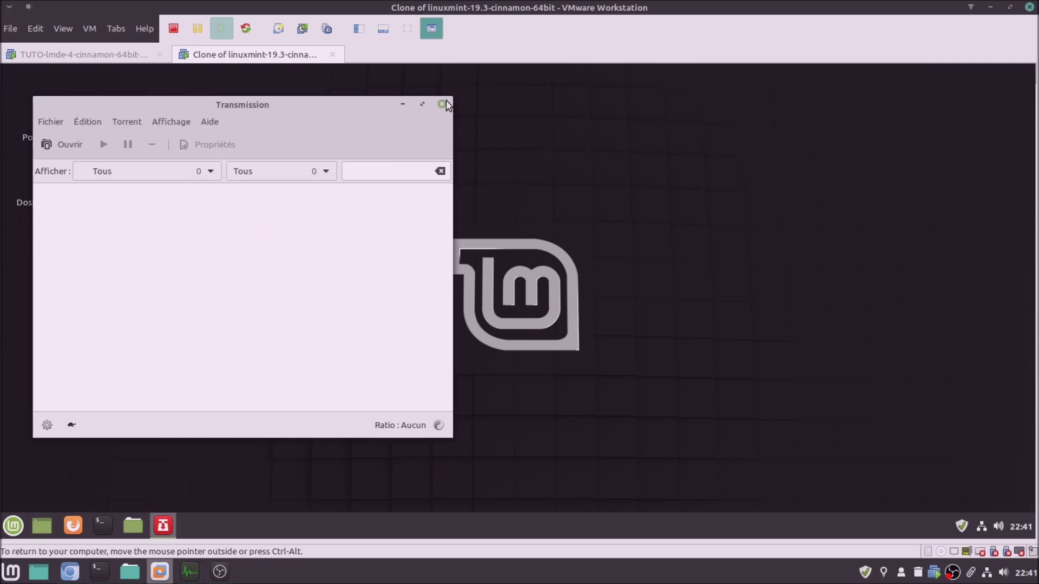
left_click(442, 104)
left_click(213, 281)
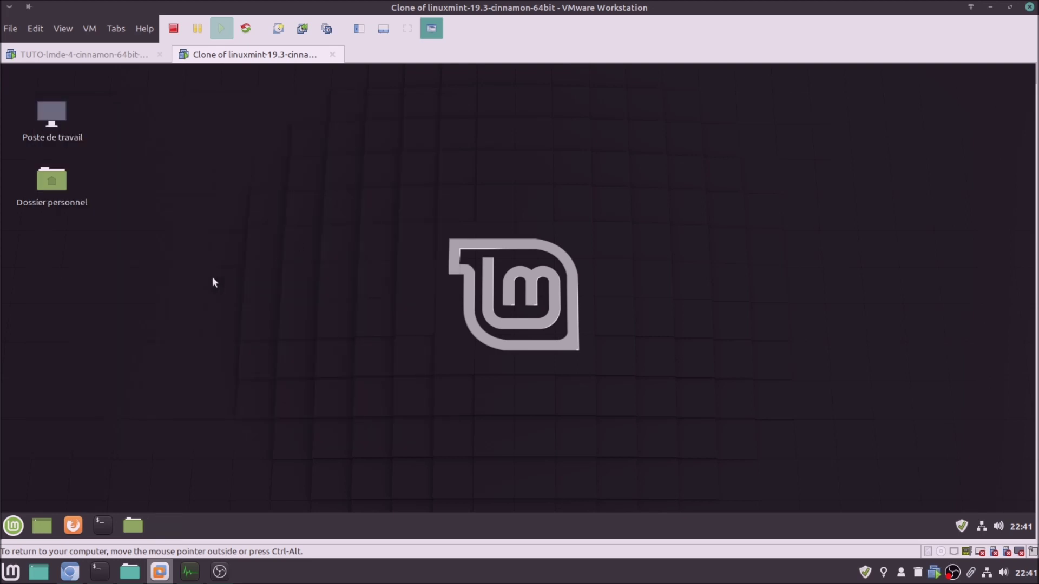
left_click(80, 55)
left_click(358, 382)
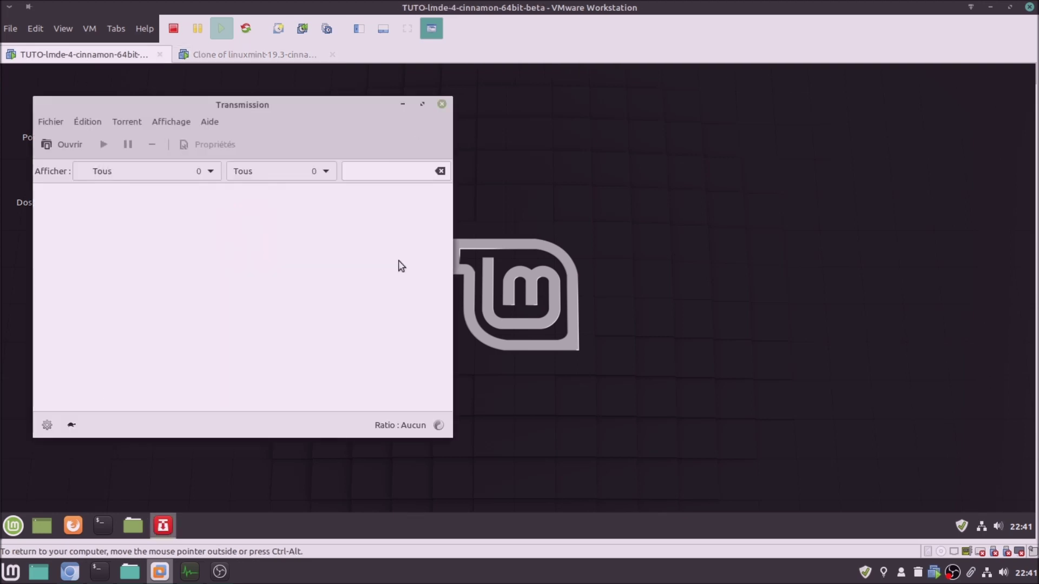
left_click(442, 104)
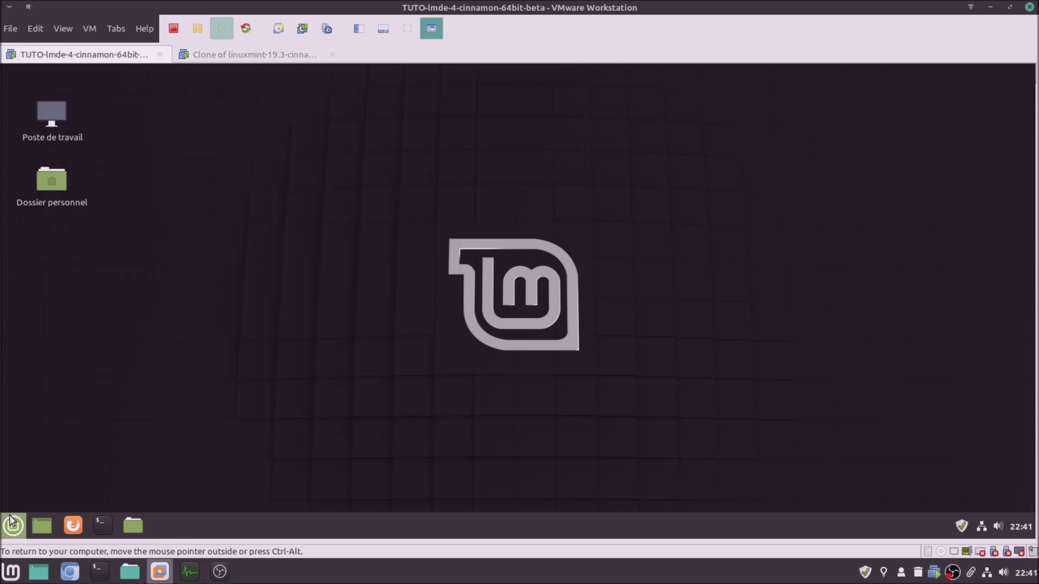
Launch Celluloid from the application menu in both LMDE 4 and Mint 19.3
left_click(12, 526)
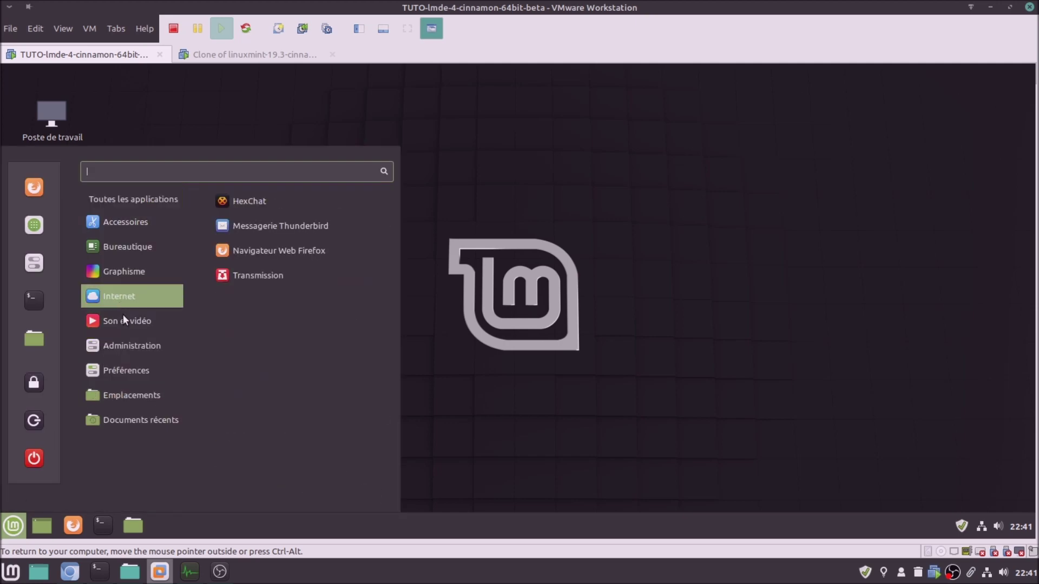
mouse_move(123, 319)
left_click(256, 226)
left_click(263, 61)
left_click(13, 525)
mouse_move(124, 321)
left_click(271, 203)
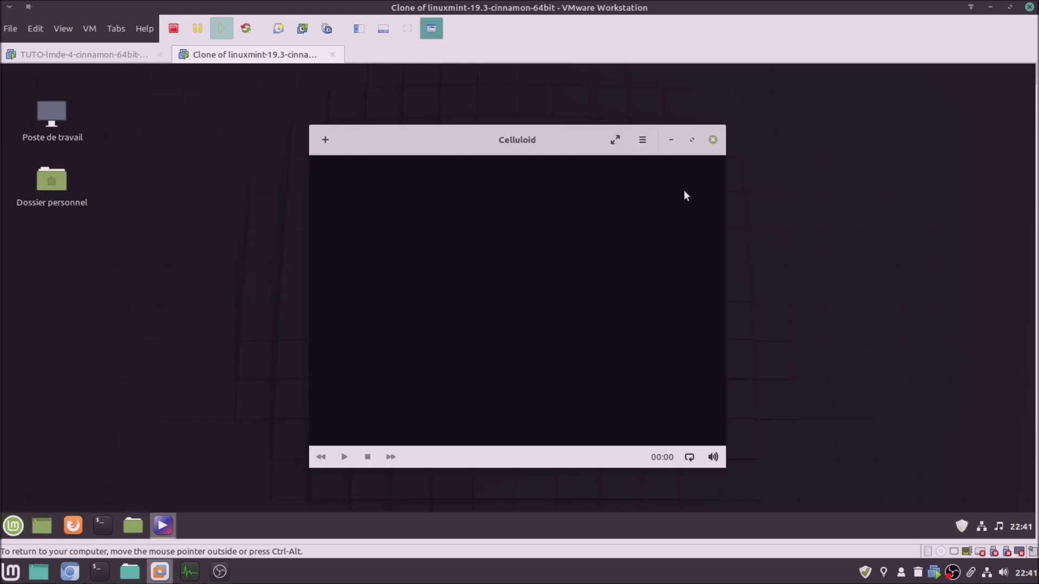
Show Celluloid's About version information in both VMs
left_click(642, 141)
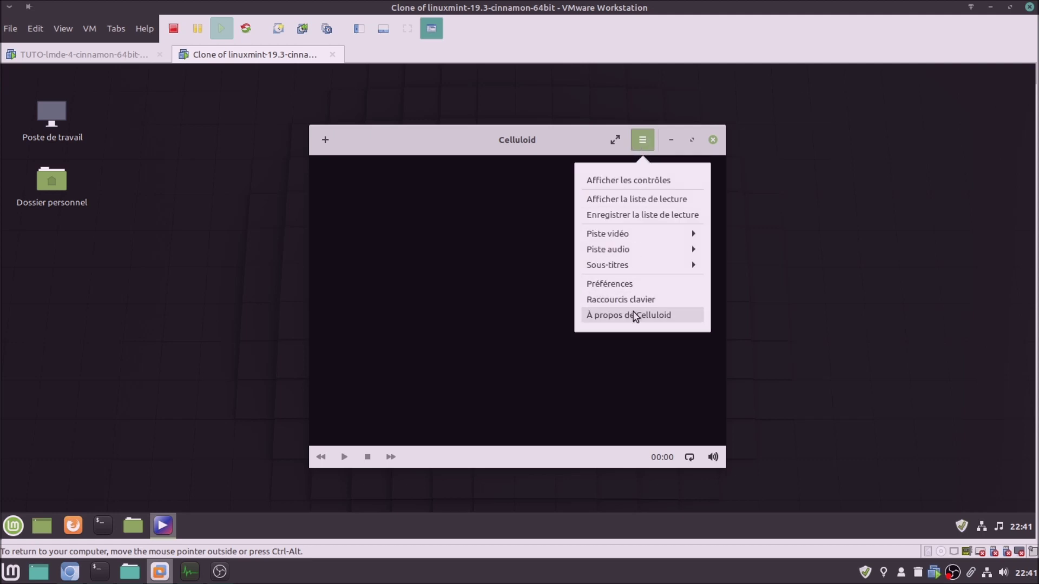
left_click(636, 314)
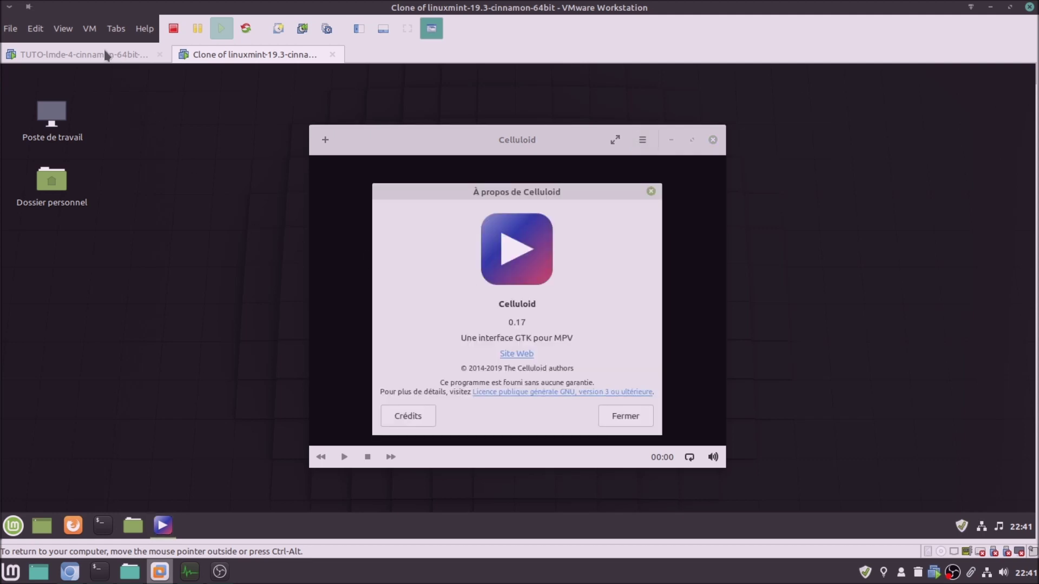
left_click(112, 61)
left_click(642, 140)
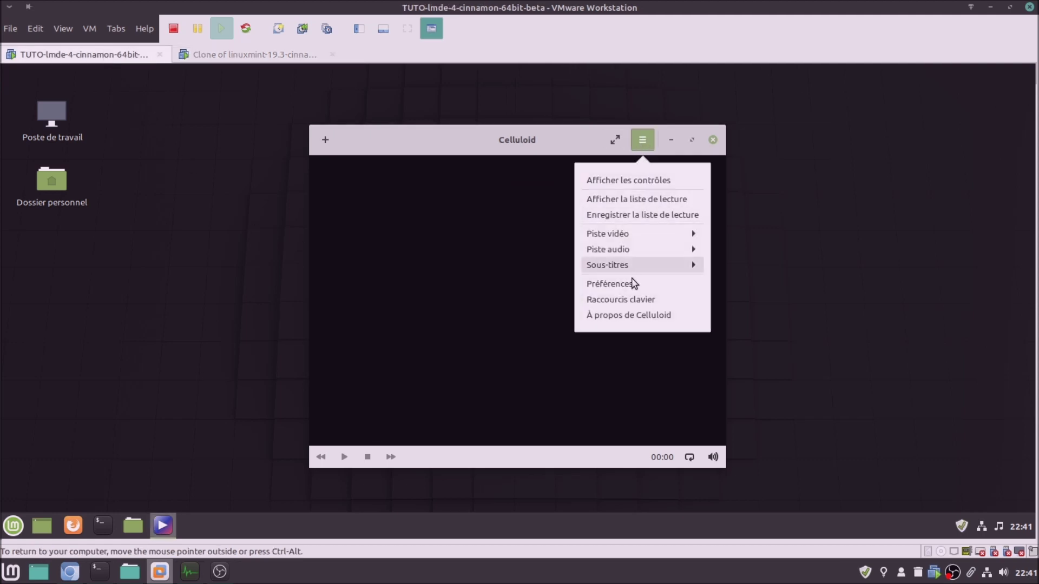
left_click(642, 317)
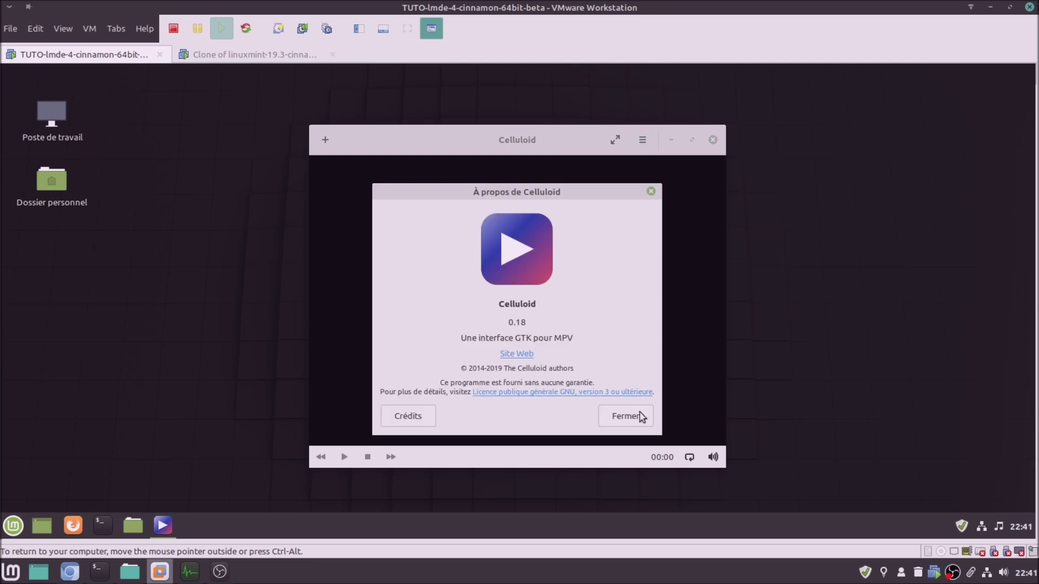
Close the About windows and quit Celluloid in the LMDE and Mint VMs
left_click(642, 416)
left_click(713, 141)
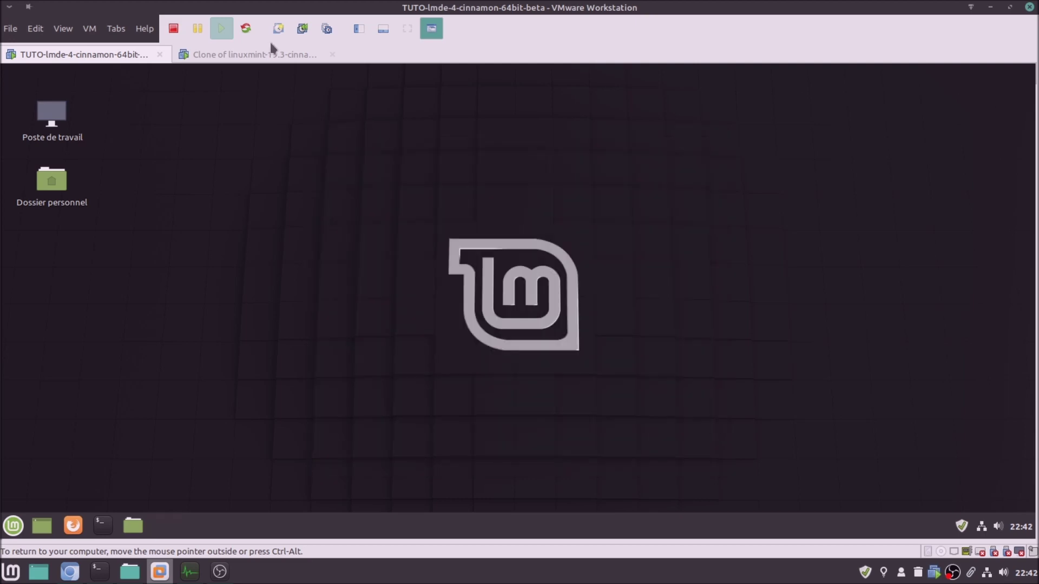
left_click(273, 53)
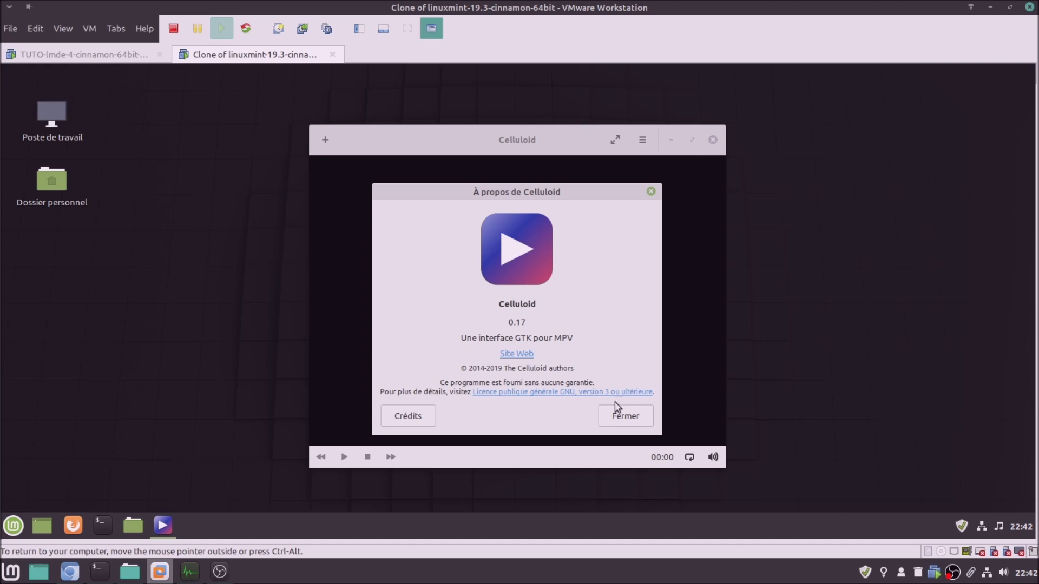
left_click(622, 425)
left_click(713, 140)
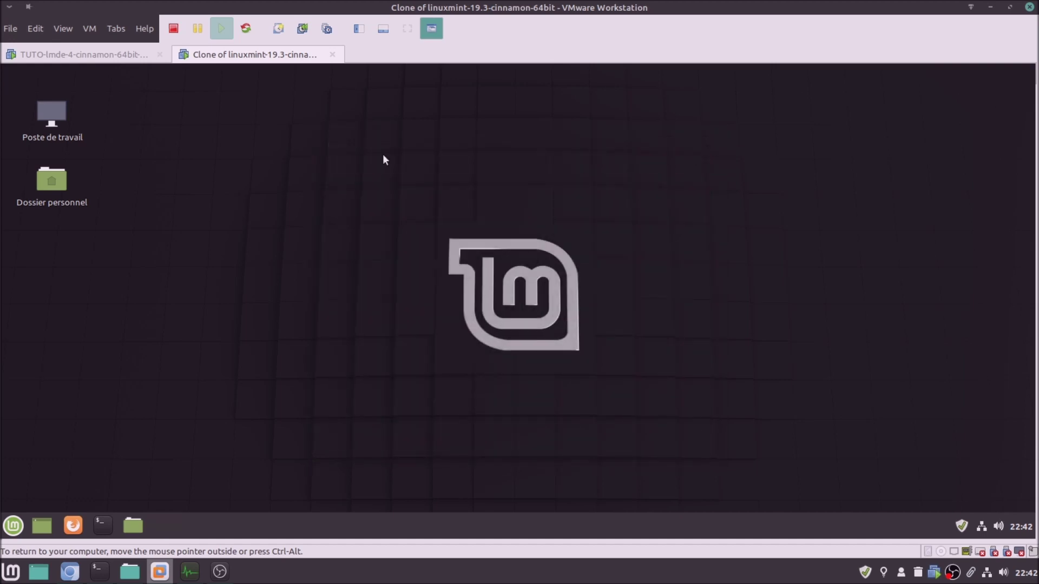
Open System Settings from the application menu favourites in both VMs
left_click(124, 58)
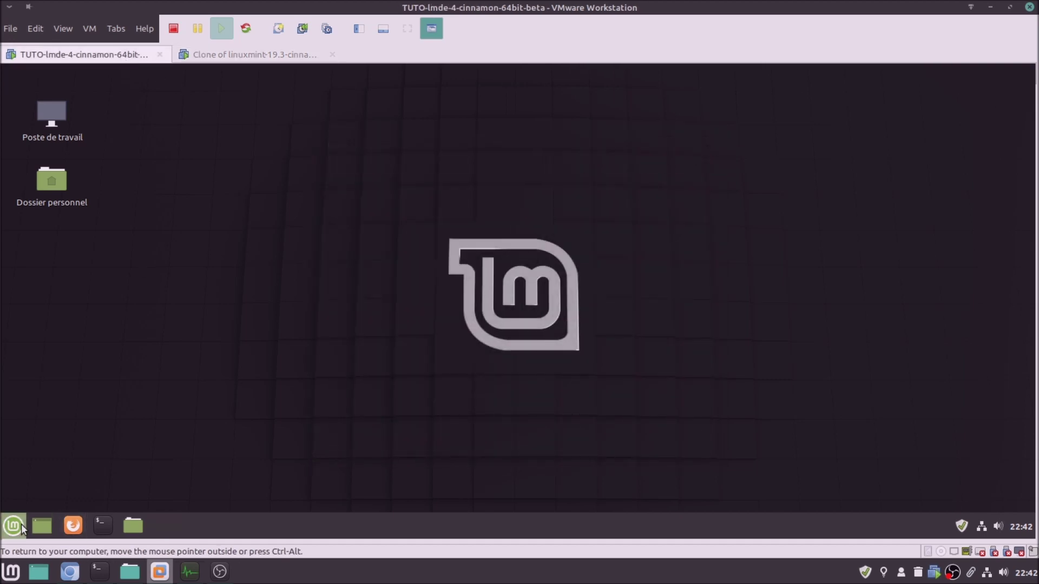
left_click(16, 525)
mouse_move(128, 349)
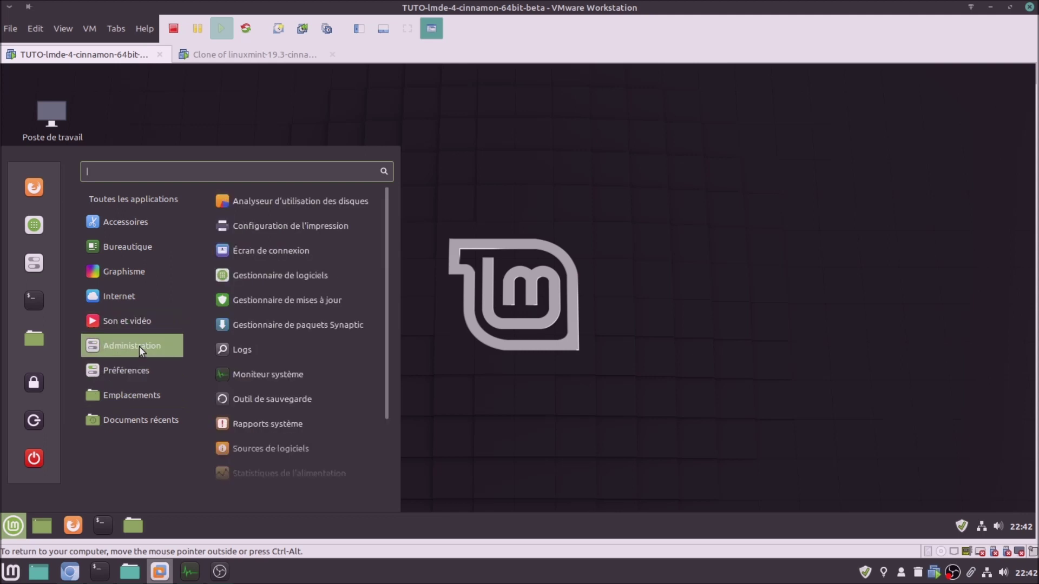
left_click(24, 259)
left_click(211, 54)
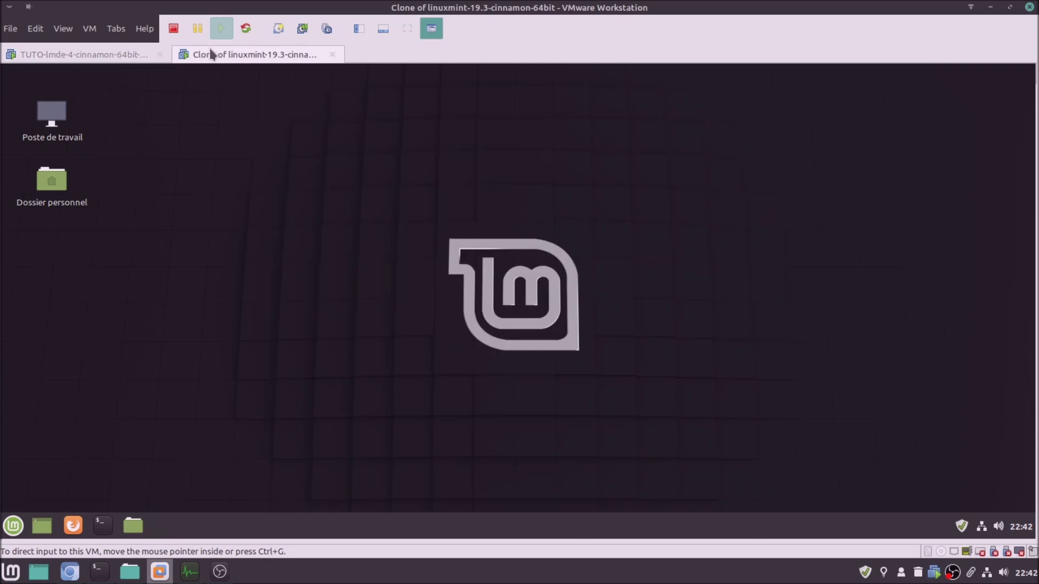
left_click(14, 527)
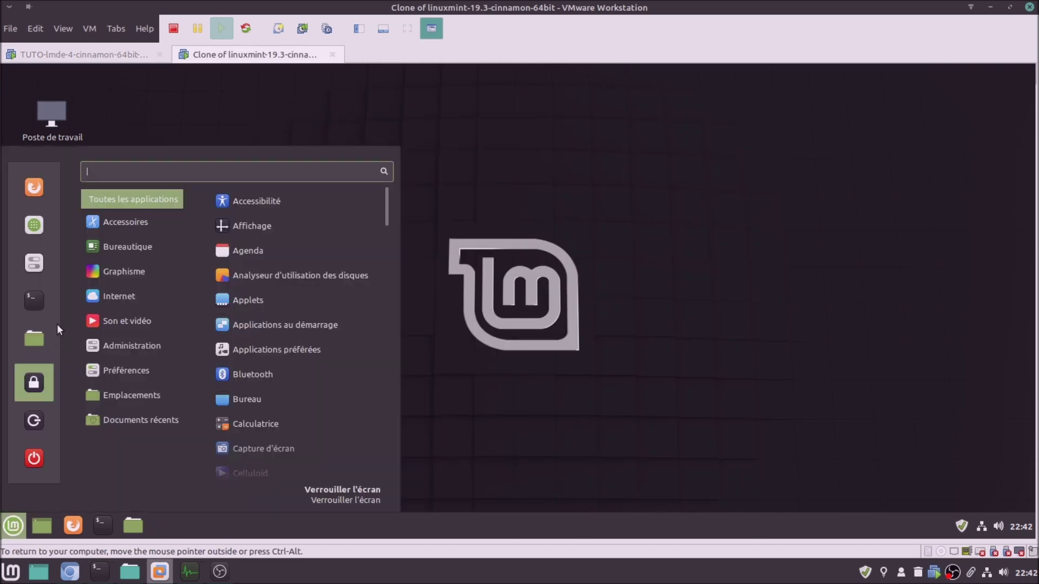
left_click(24, 259)
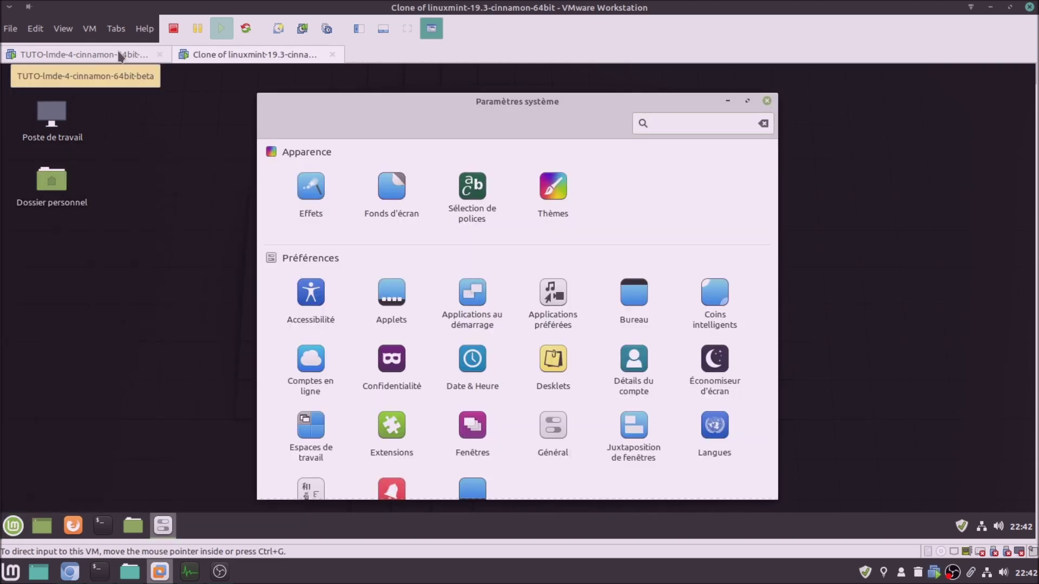
Compare the System Settings panels across both VMs, then close them in LMDE 4 and Mint
left_click(120, 54)
left_click(199, 57)
left_click(140, 58)
left_click(199, 57)
left_click(142, 55)
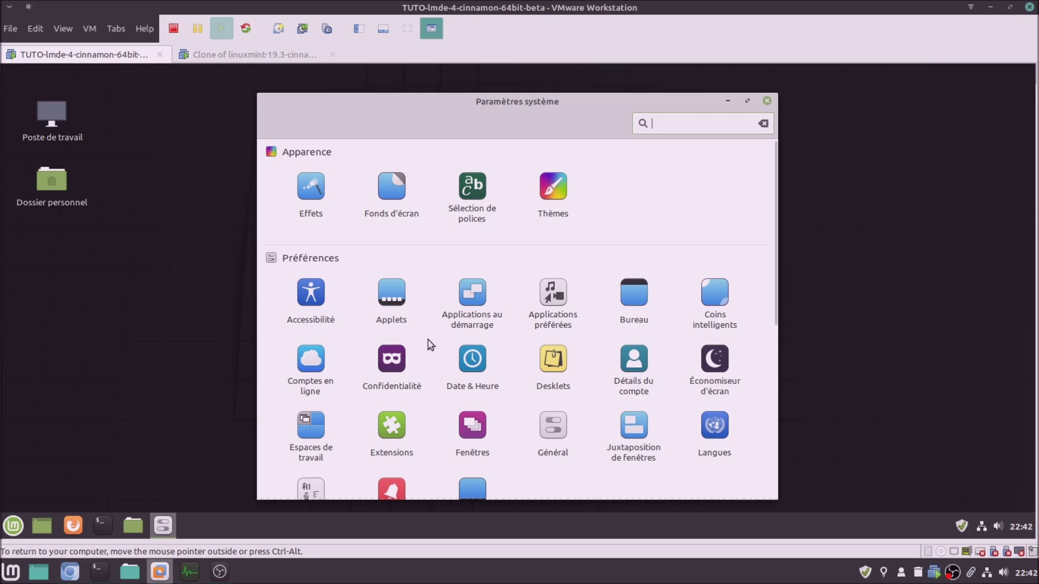
scroll(503, 327, "down", 6)
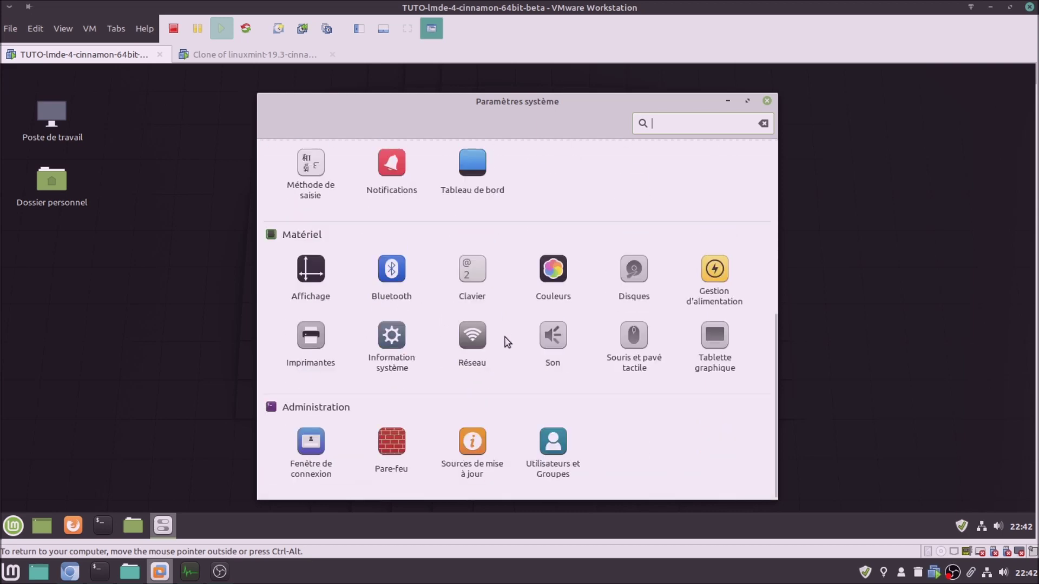
scroll(506, 340, "up", 6)
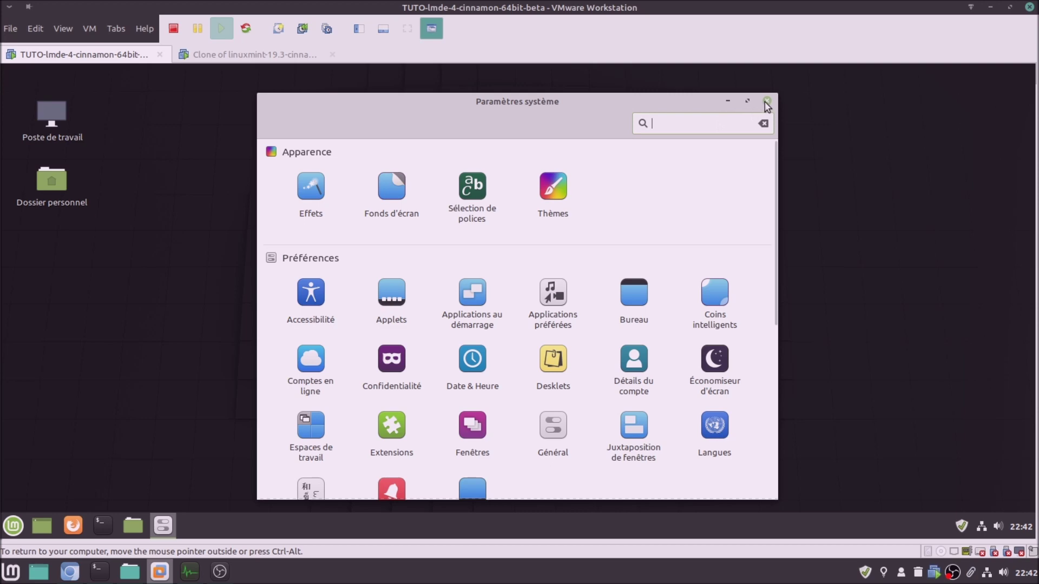
left_click(766, 102)
left_click(289, 55)
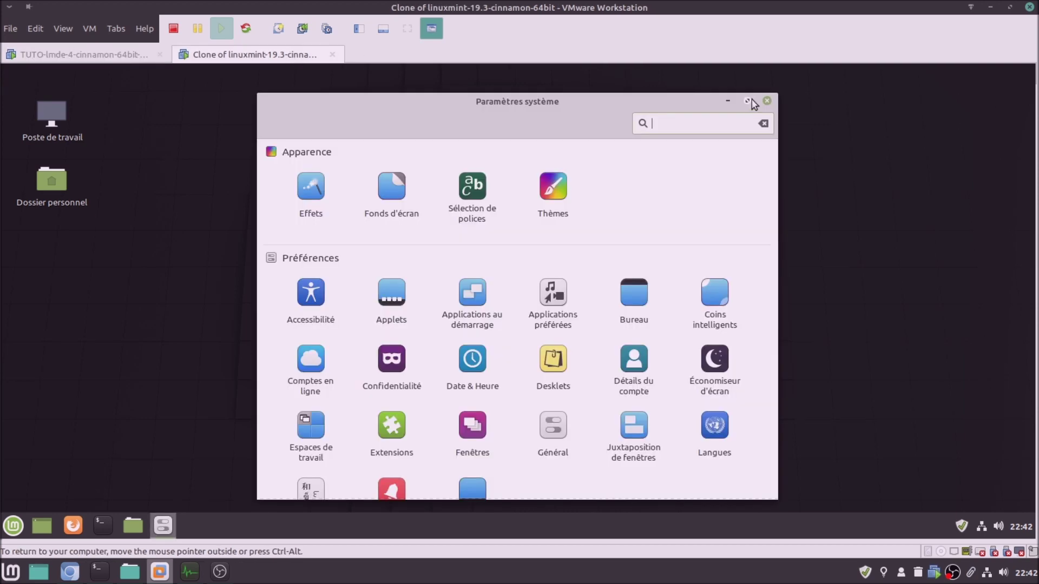
left_click(768, 102)
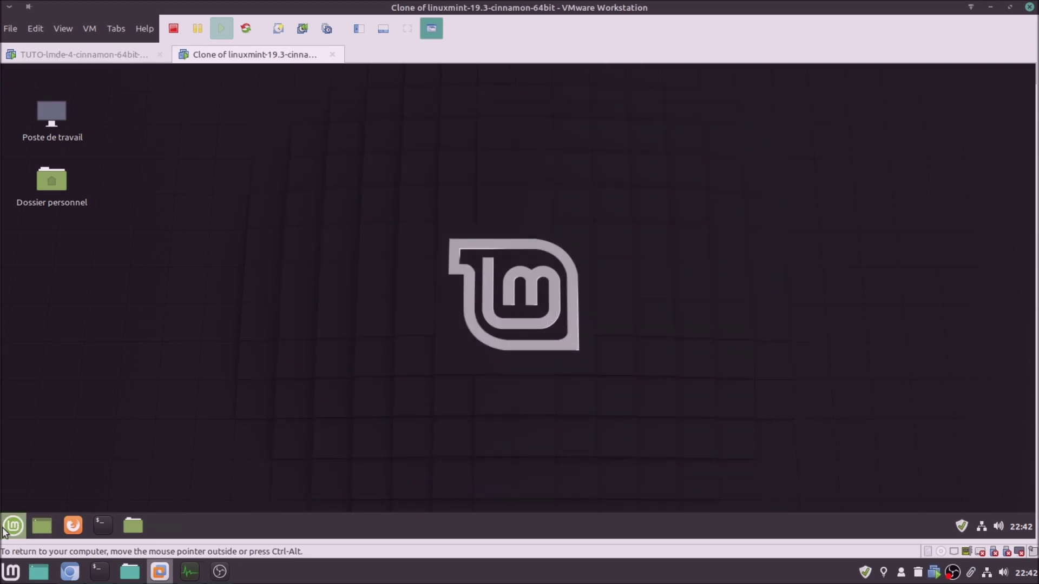
Launch the Software Manager from the menu favourites in Mint 19.3 and LMDE 4
left_click(13, 525)
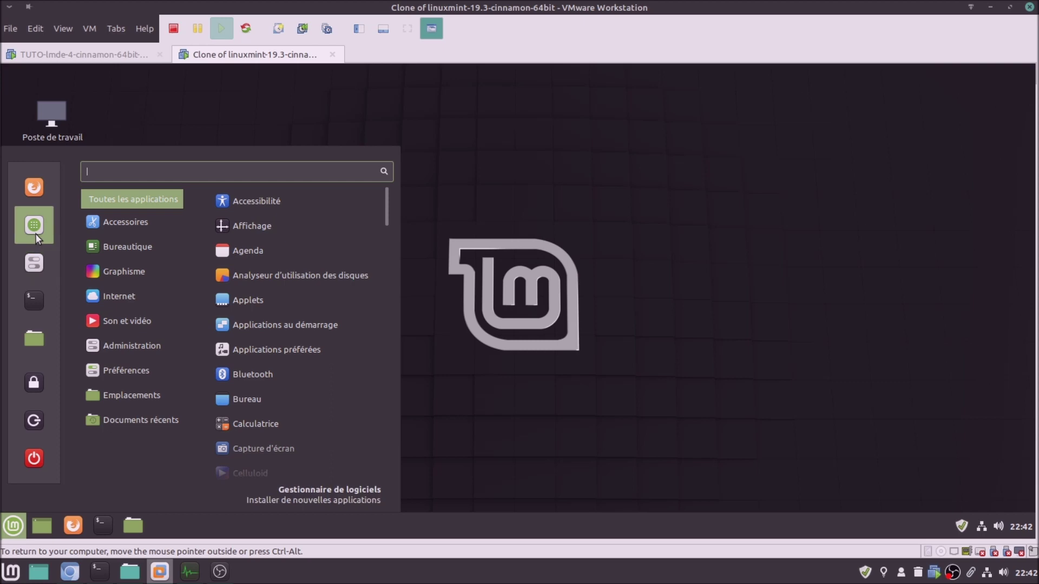
left_click(36, 234)
left_click(84, 55)
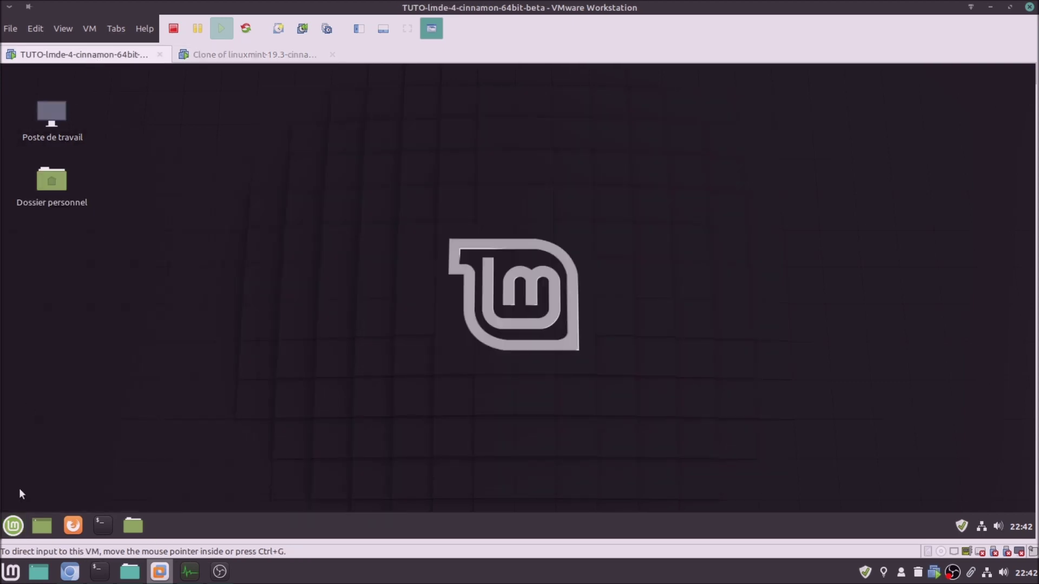
left_click(16, 527)
left_click(34, 224)
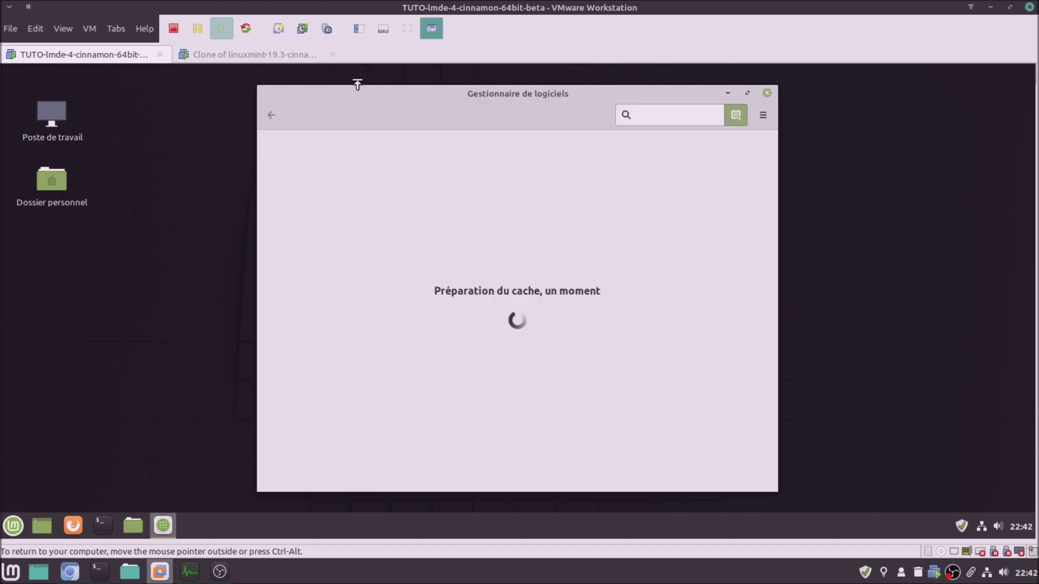
Maximize the Software Manager window in both VMs once loaded and compare
left_click(295, 55)
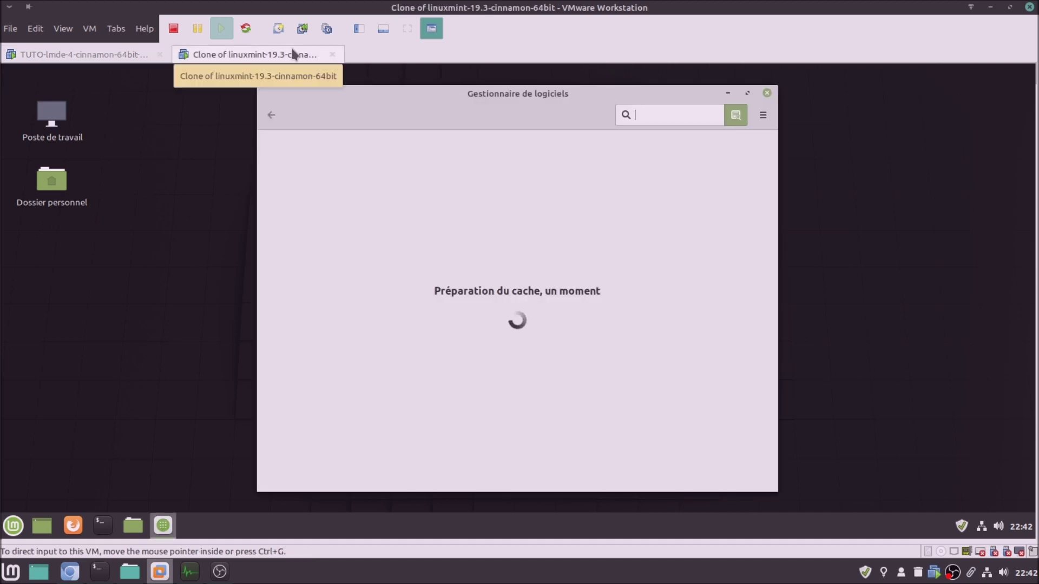
left_click(108, 54)
left_click(291, 53)
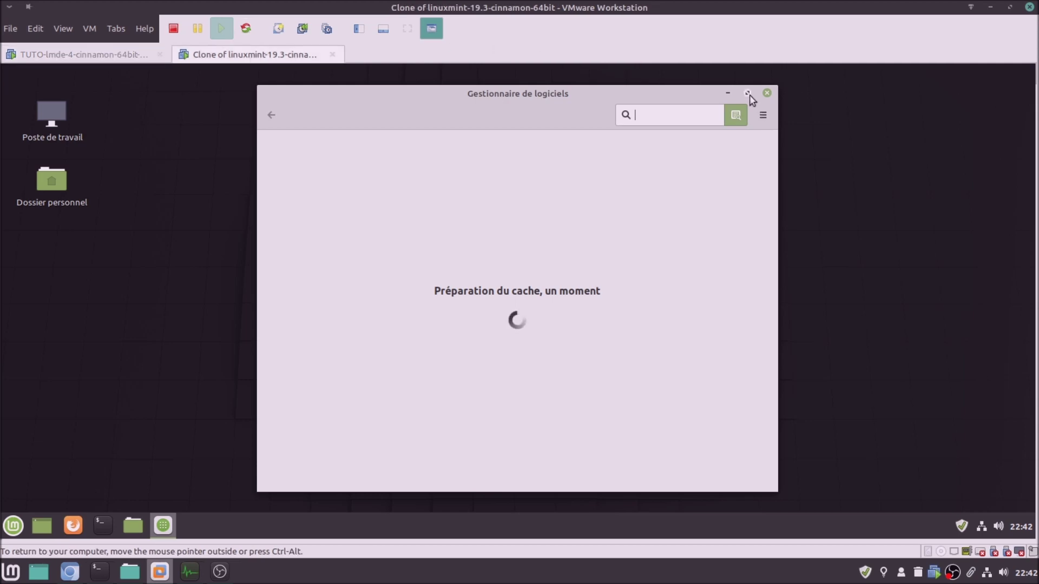
left_click(748, 94)
left_click(129, 53)
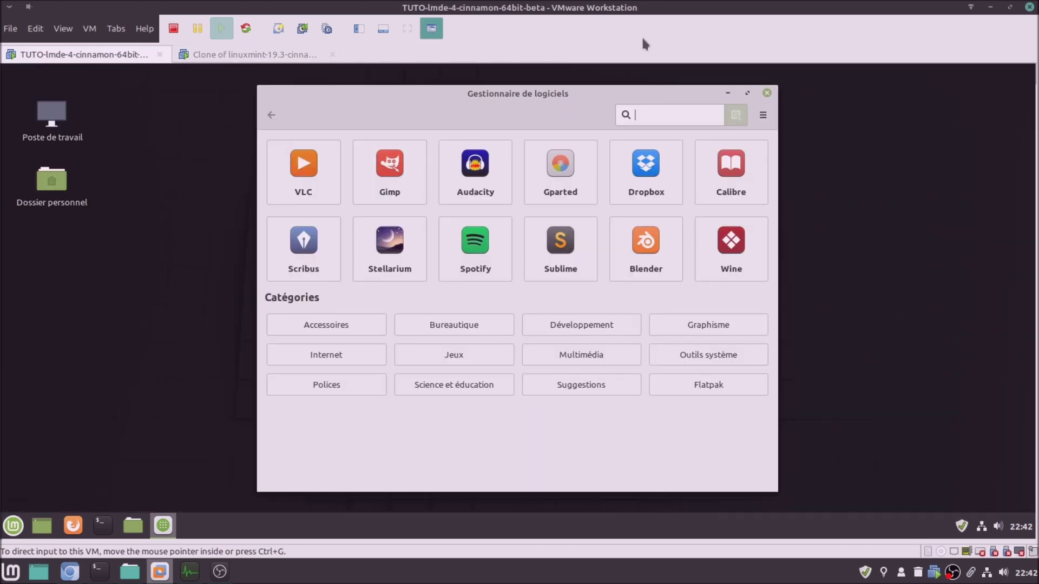
left_click(748, 94)
left_click(278, 57)
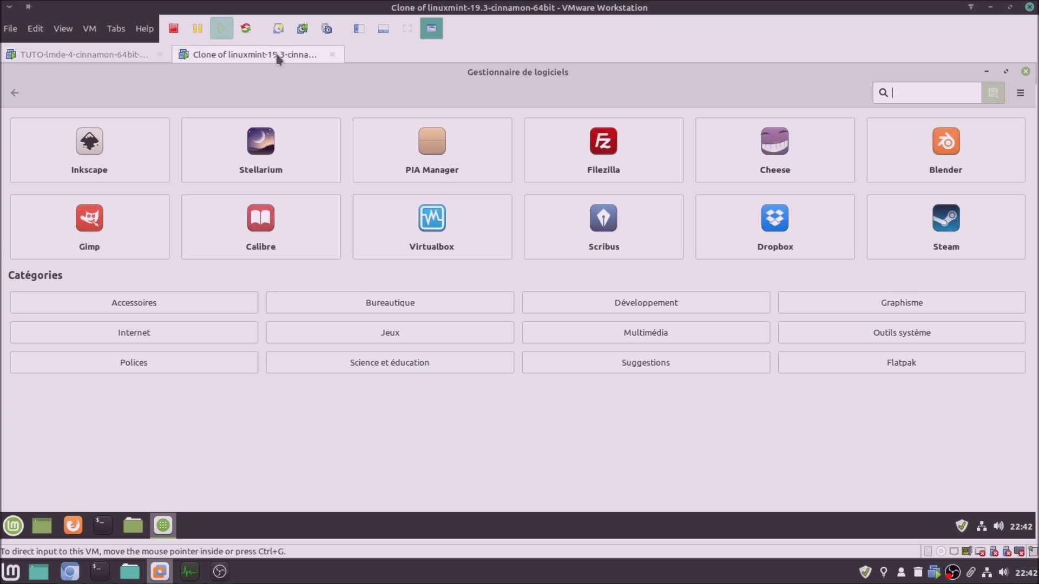
left_click(111, 53)
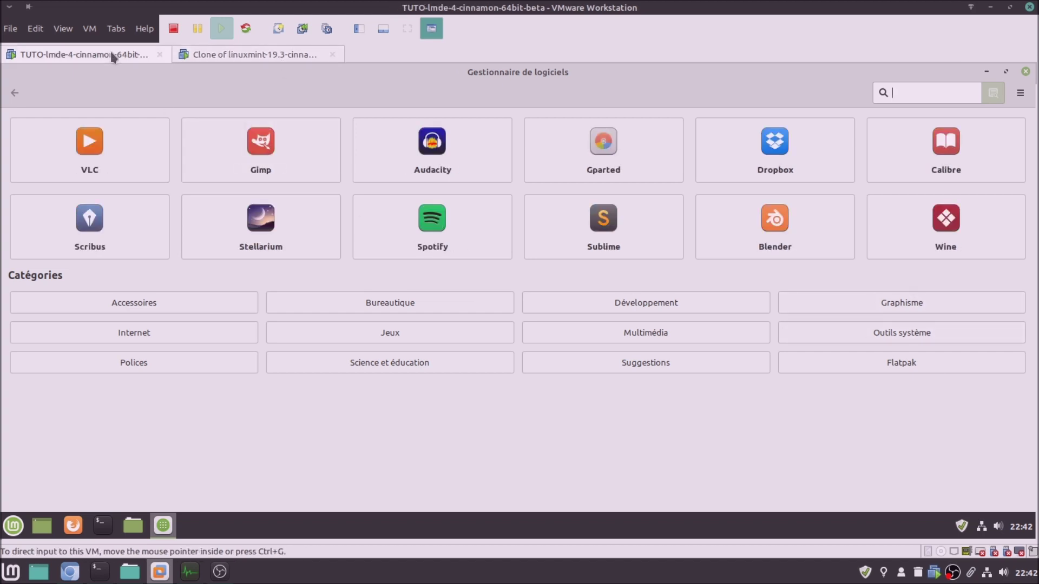
Open the Flatpak category in the Software Manager of Mint 19.3 and LMDE 4
left_click(229, 53)
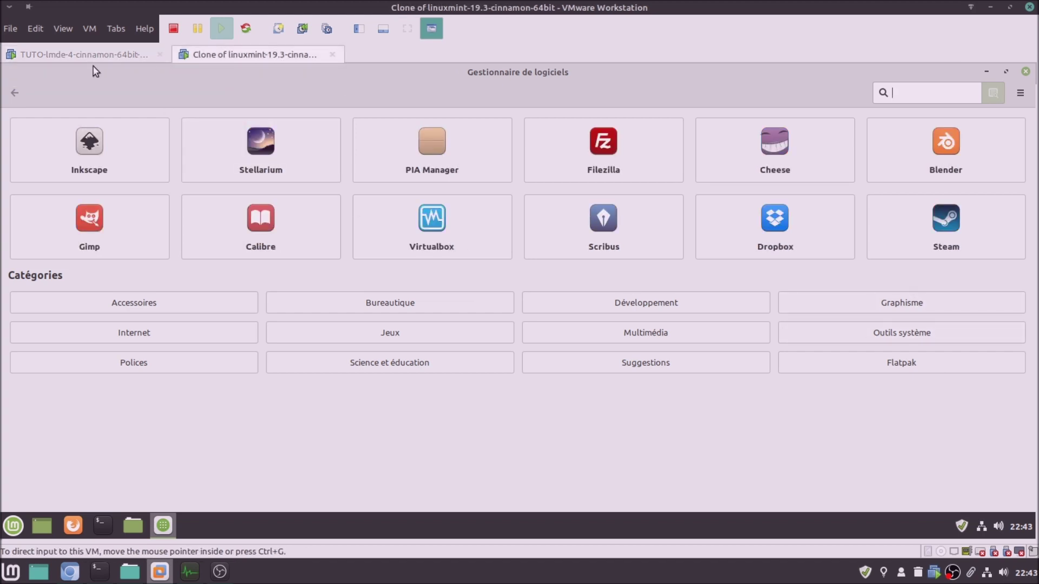
left_click(92, 53)
left_click(216, 54)
left_click(849, 369)
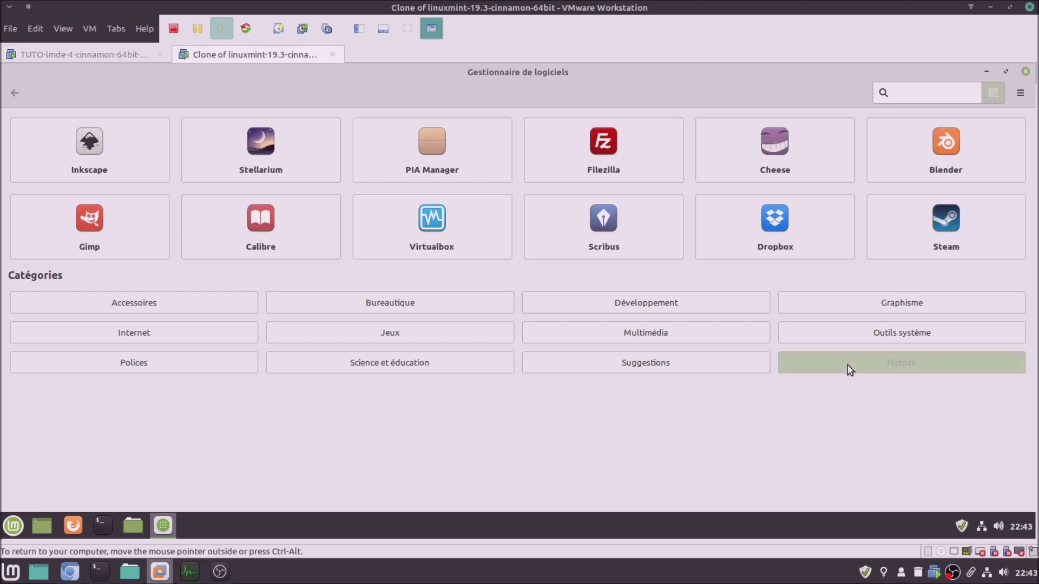
left_click(112, 52)
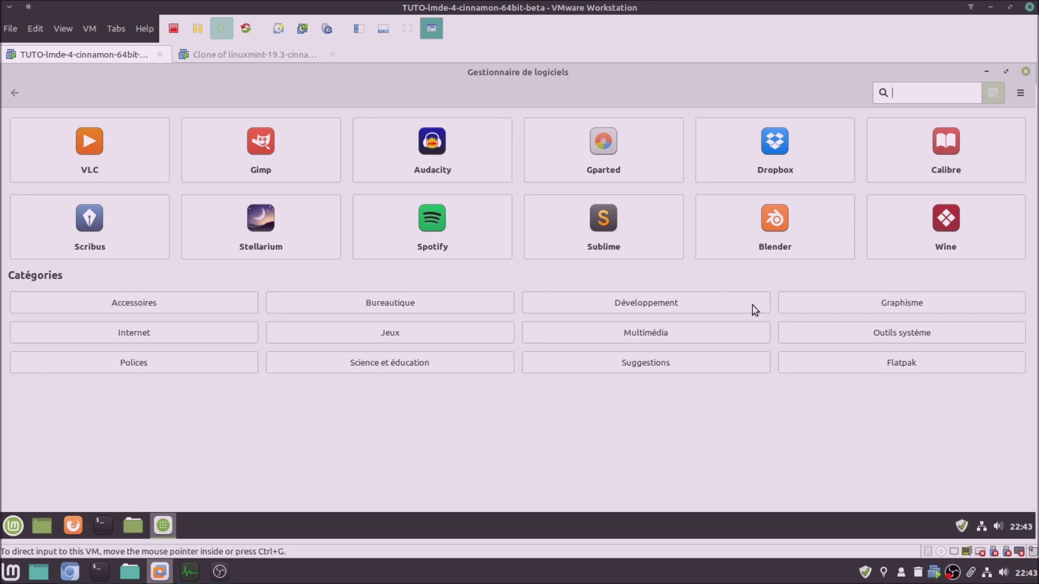
left_click(857, 366)
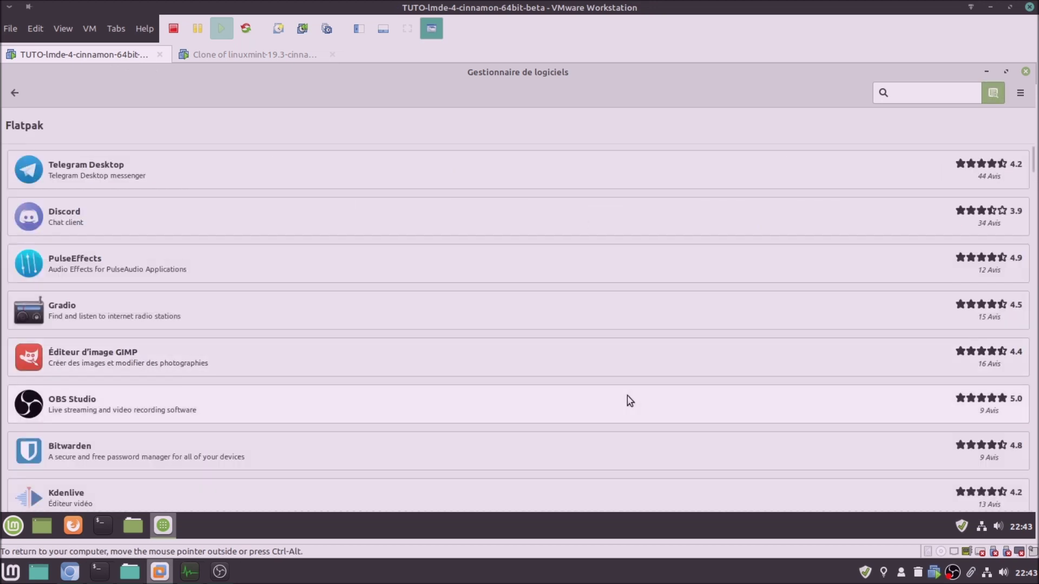
Compare both VMs' Flatpak lists, then return LMDE's Software Manager to its home page
left_click(268, 55)
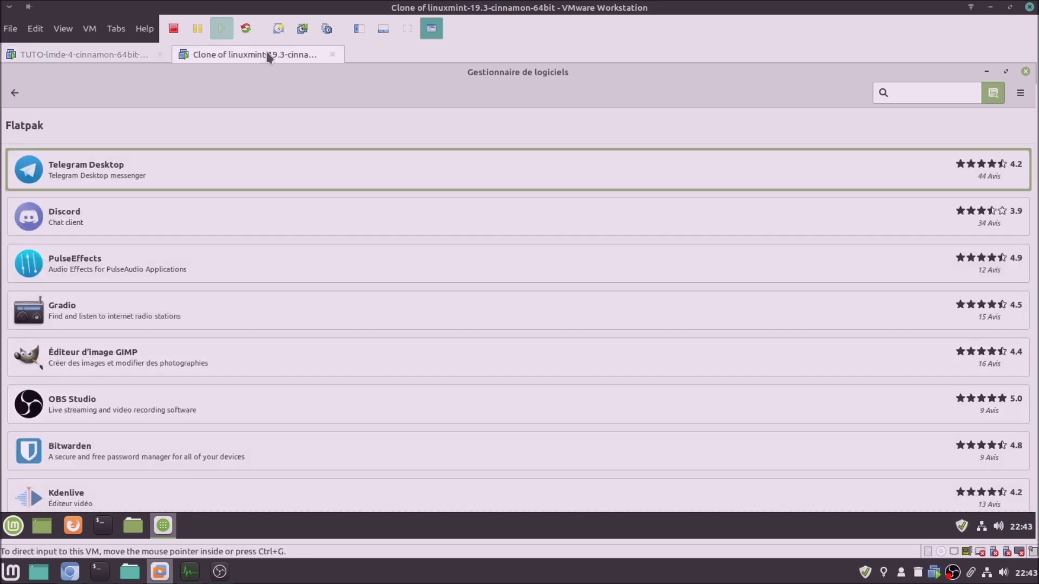
left_click(115, 52)
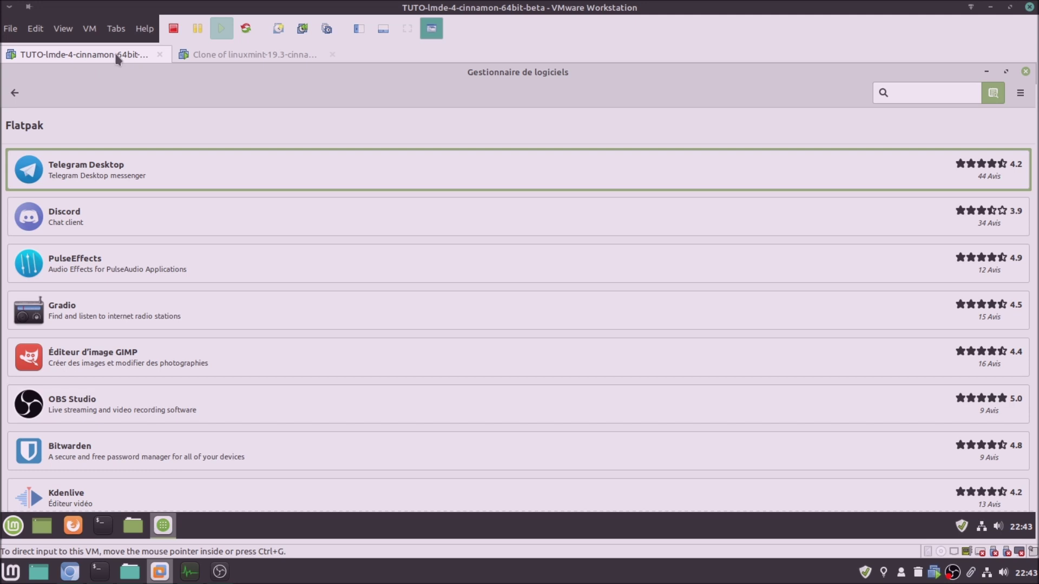
left_click(221, 50)
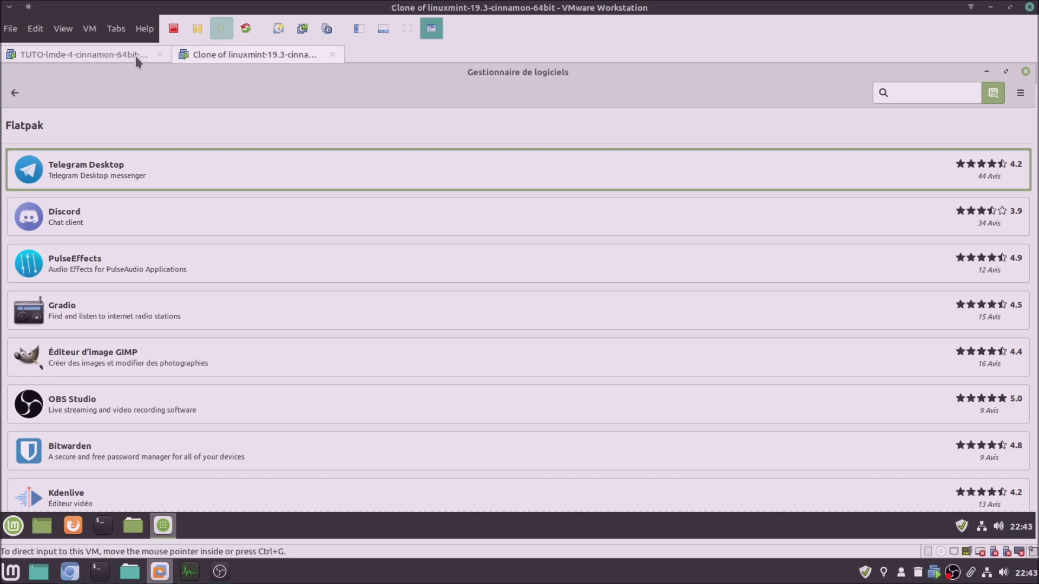
left_click(135, 54)
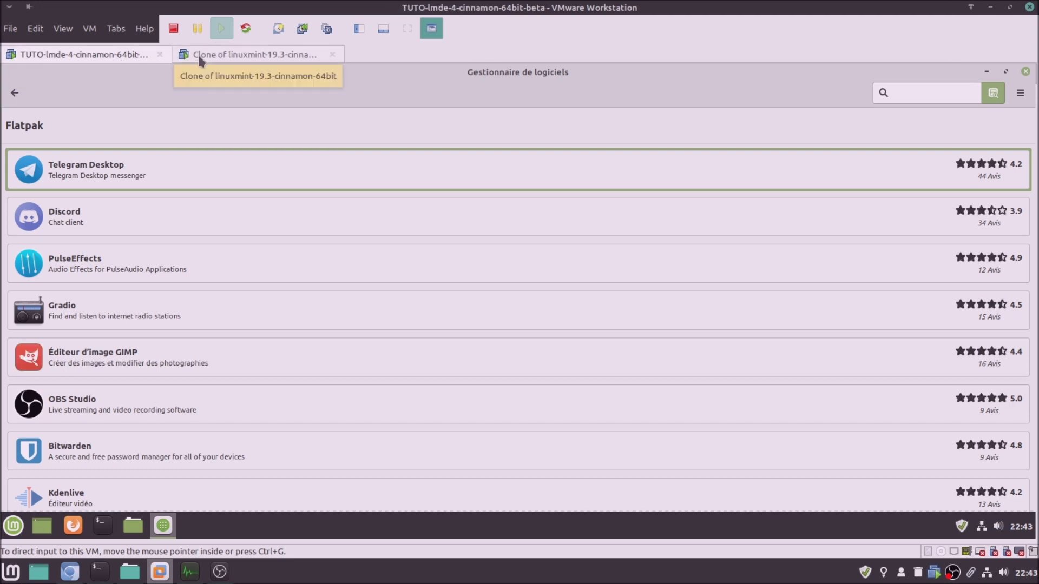
left_click(198, 57)
left_click(142, 55)
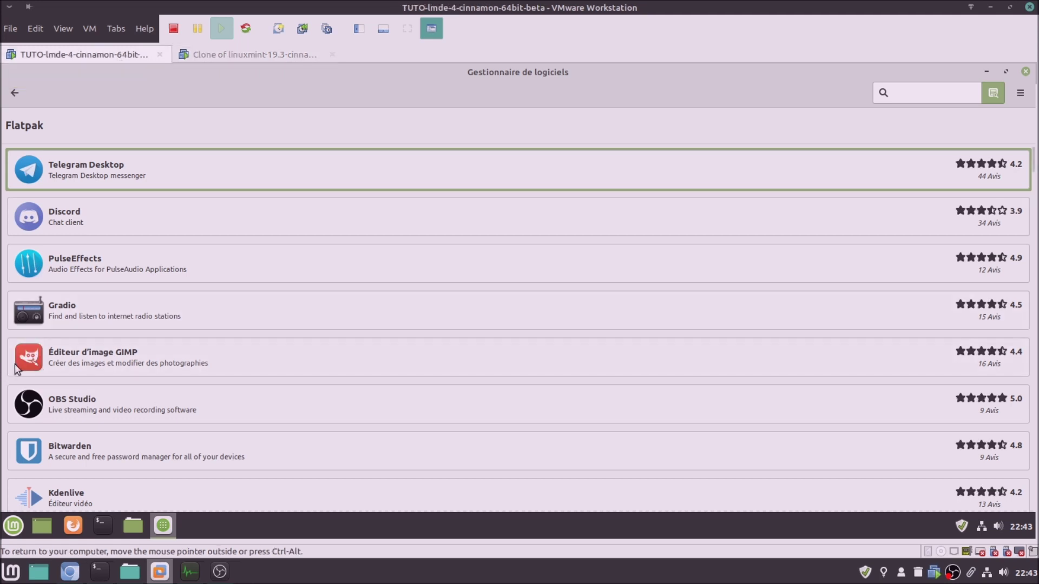
left_click(234, 56)
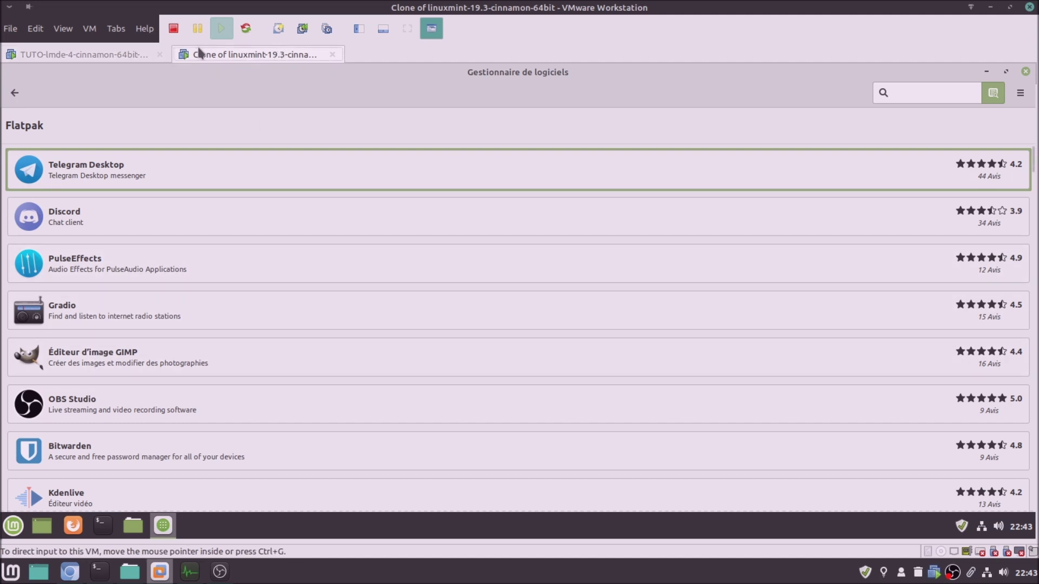
left_click(115, 60)
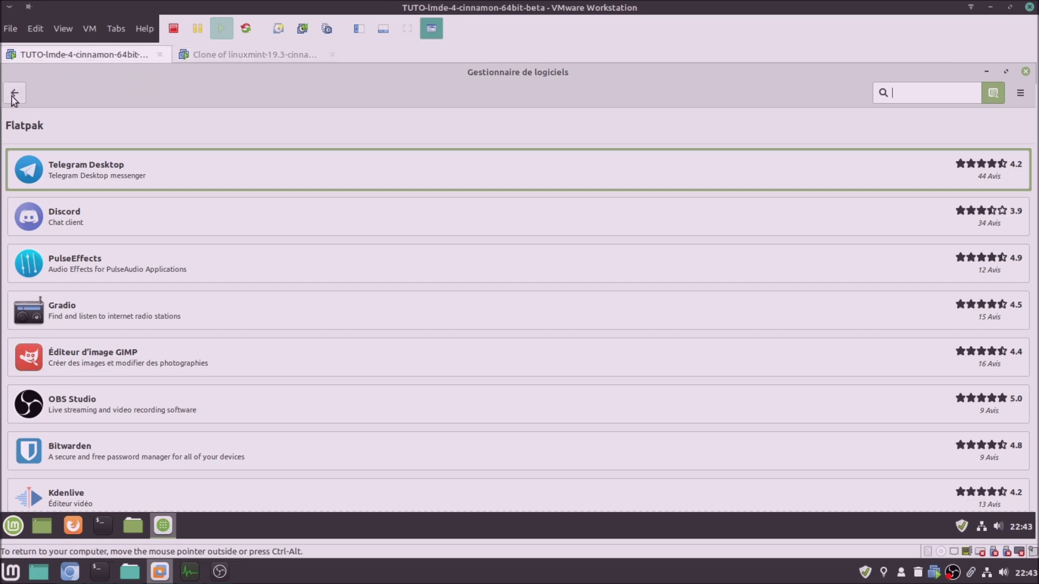
left_click(15, 92)
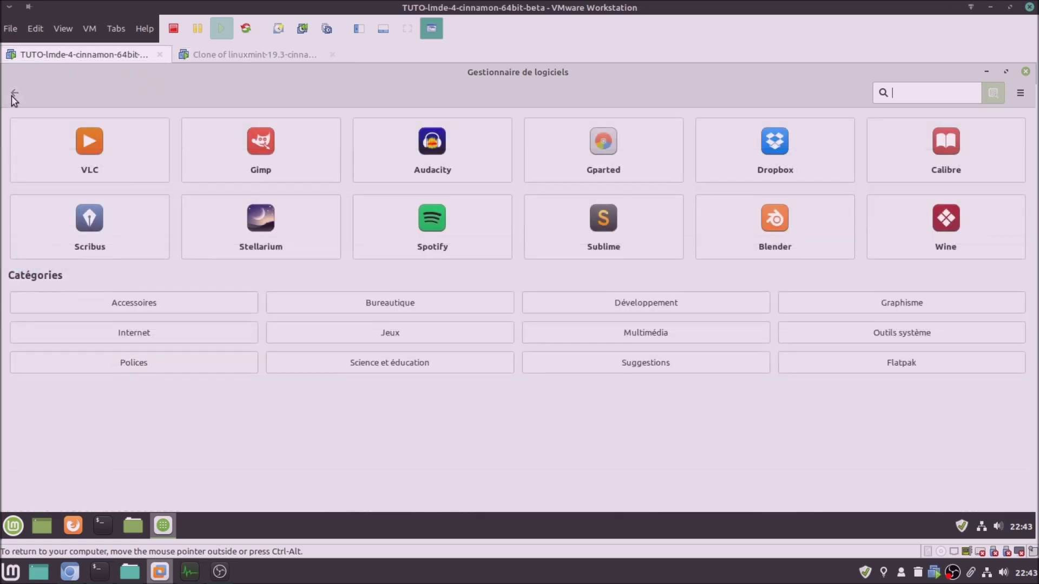
Review the VLC 3.0.8 details page in LMDE, return home and type 'vlc' to search
left_click(103, 151)
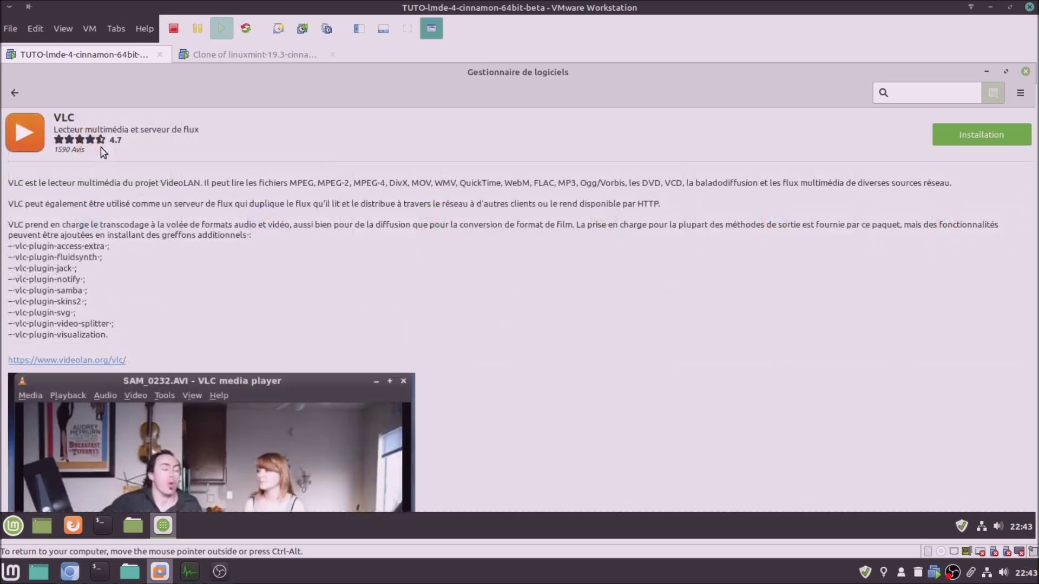
scroll(217, 349, "down", 3)
scroll(217, 349, "down", 10)
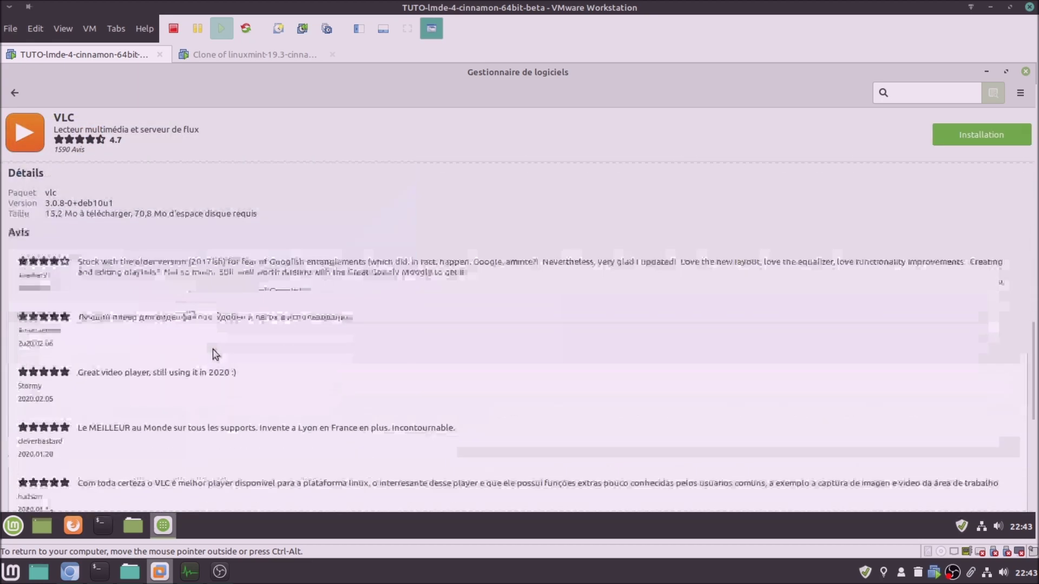
scroll(150, 328, "up", 4)
scroll(149, 327, "up", 1)
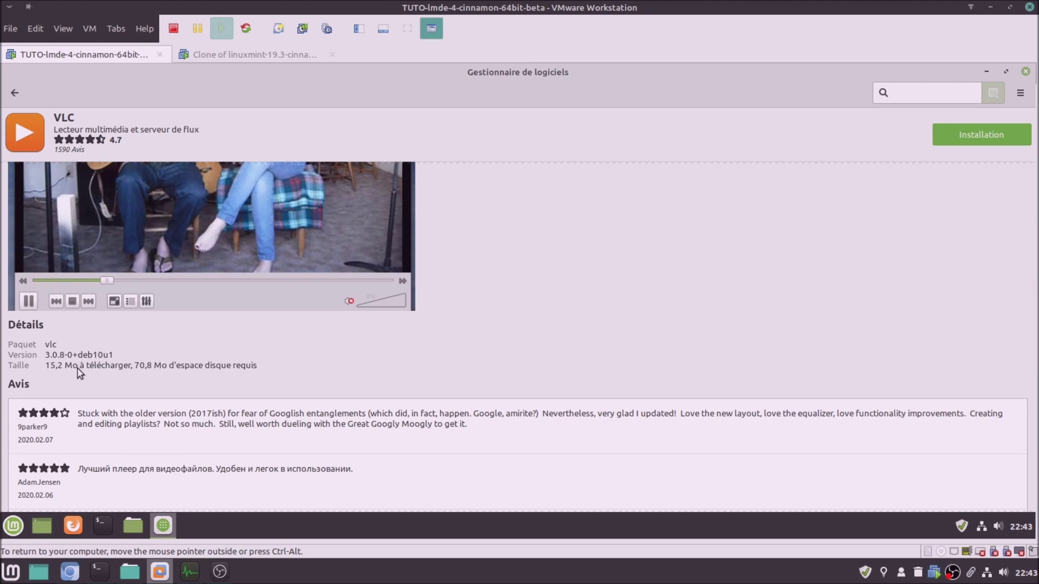
scroll(77, 368, "up", 8)
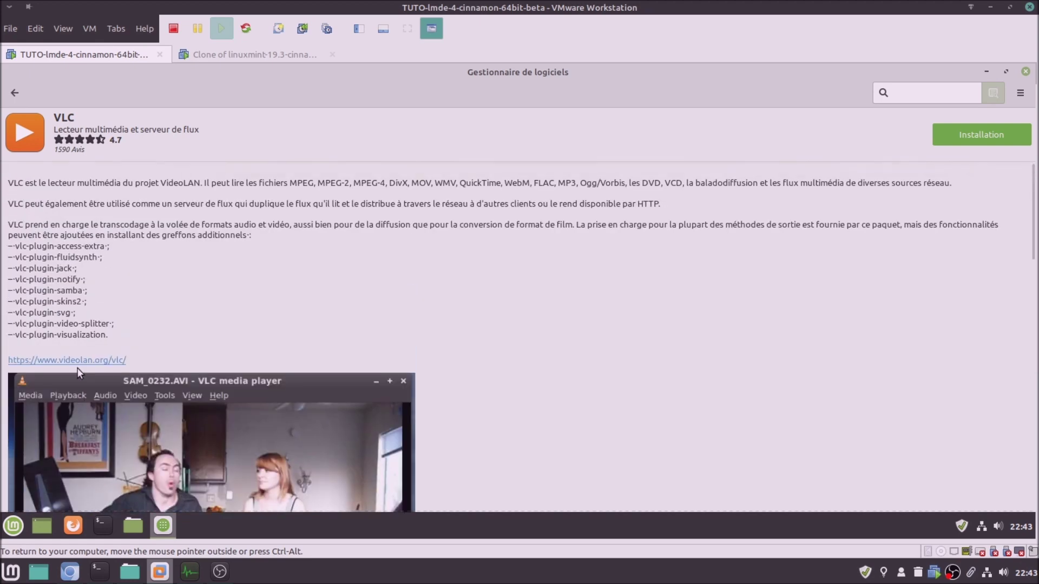
left_click(15, 93)
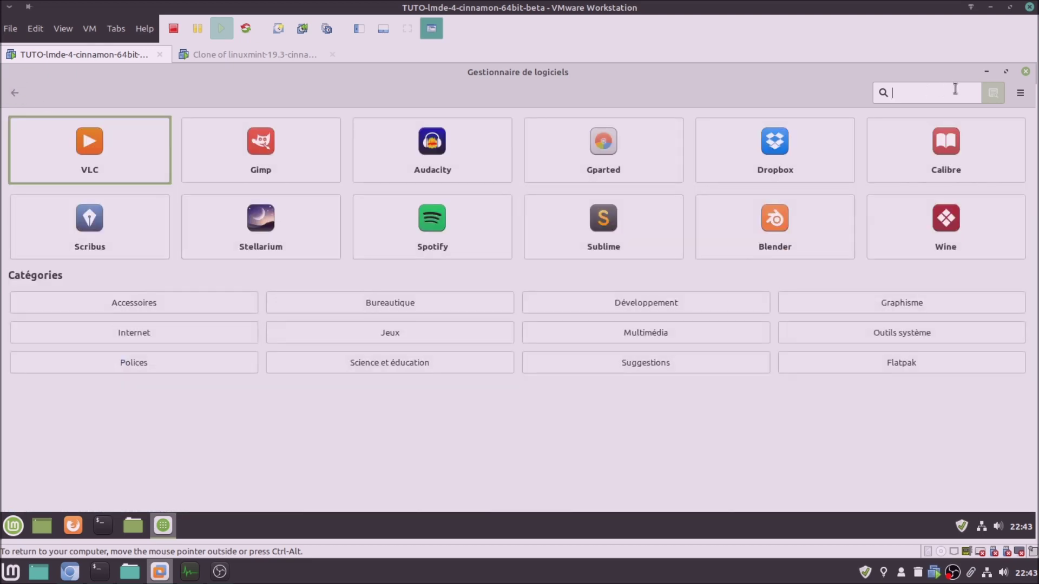
type("vlc")
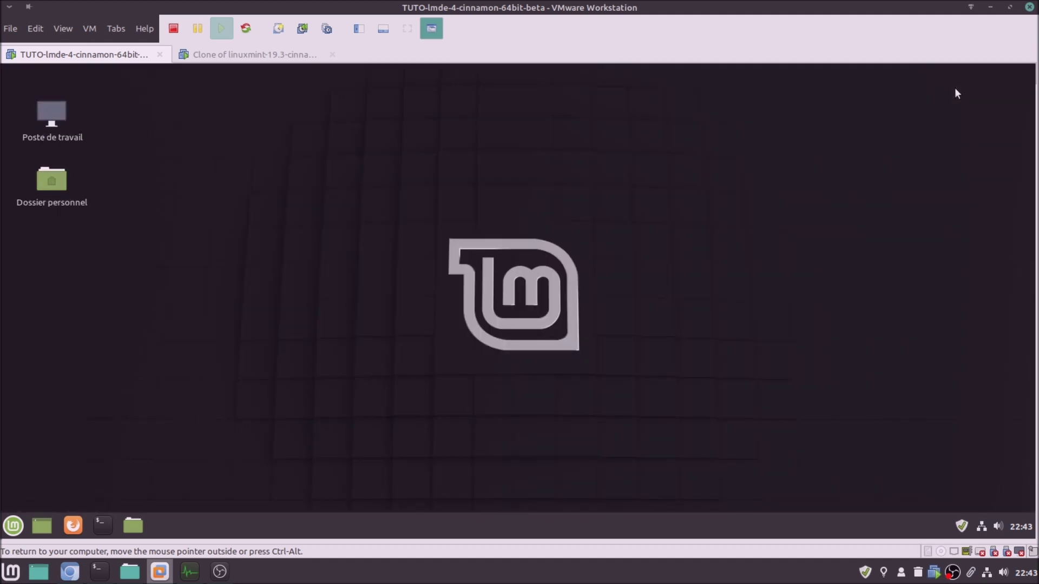
Search 'vlc' in the LMDE Software Manager and maximize its window
left_click(15, 527)
left_click(12, 527)
type("syl")
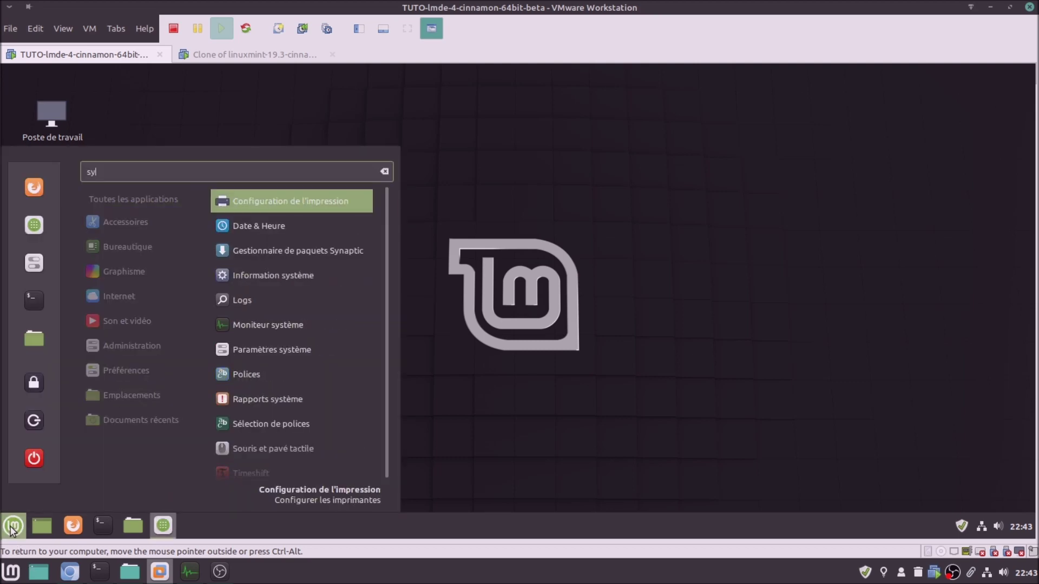
key("BackSpace")
key("BackSpace")
key("BackSpace")
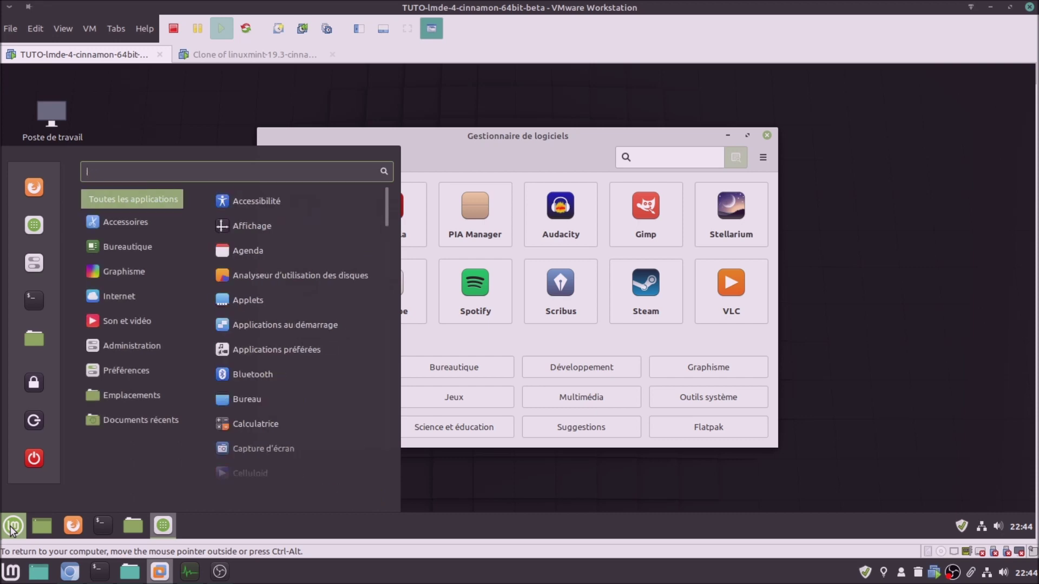
left_click(645, 156)
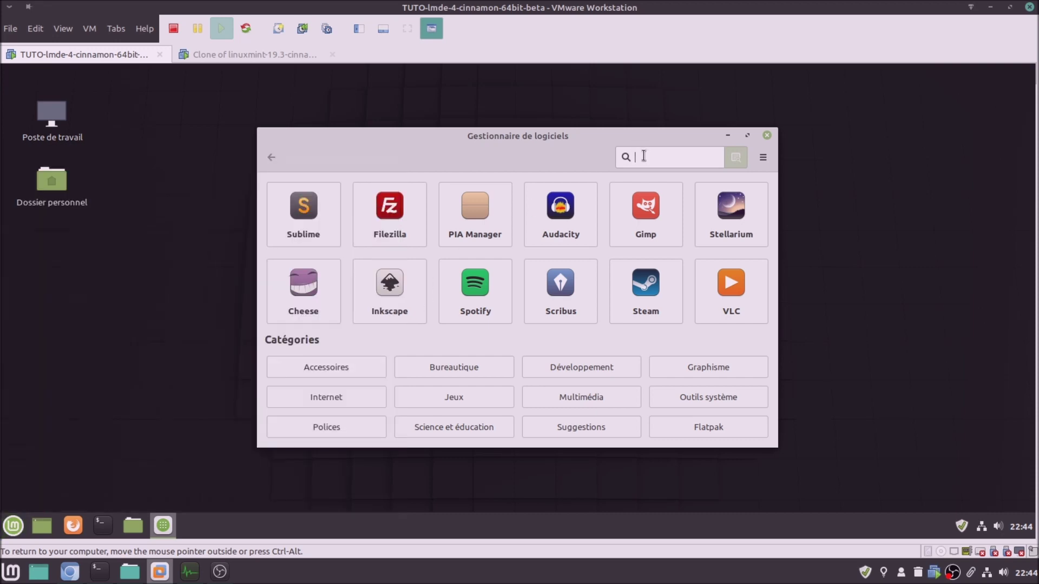
type("vlc")
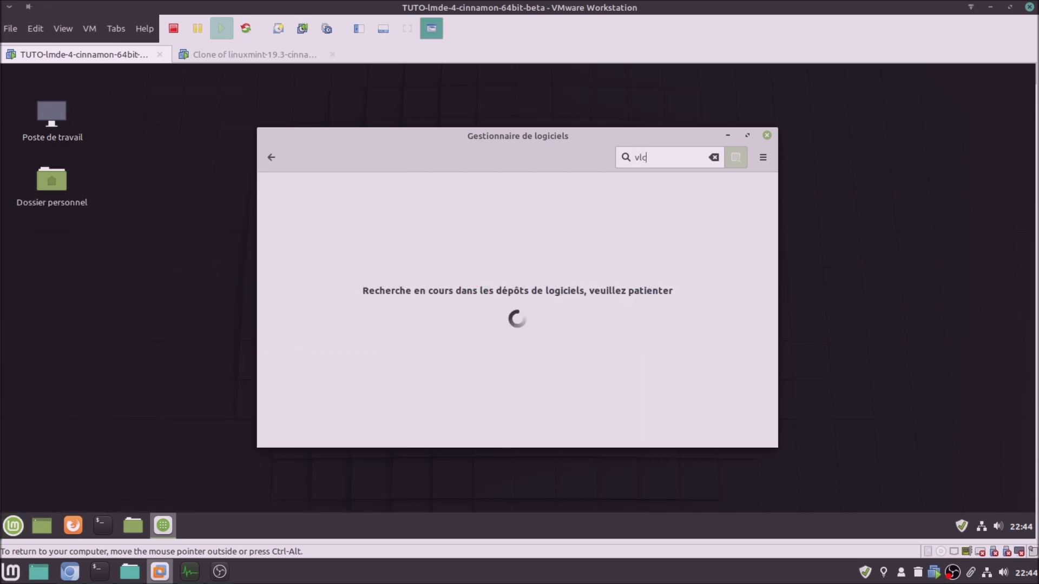
left_click(746, 135)
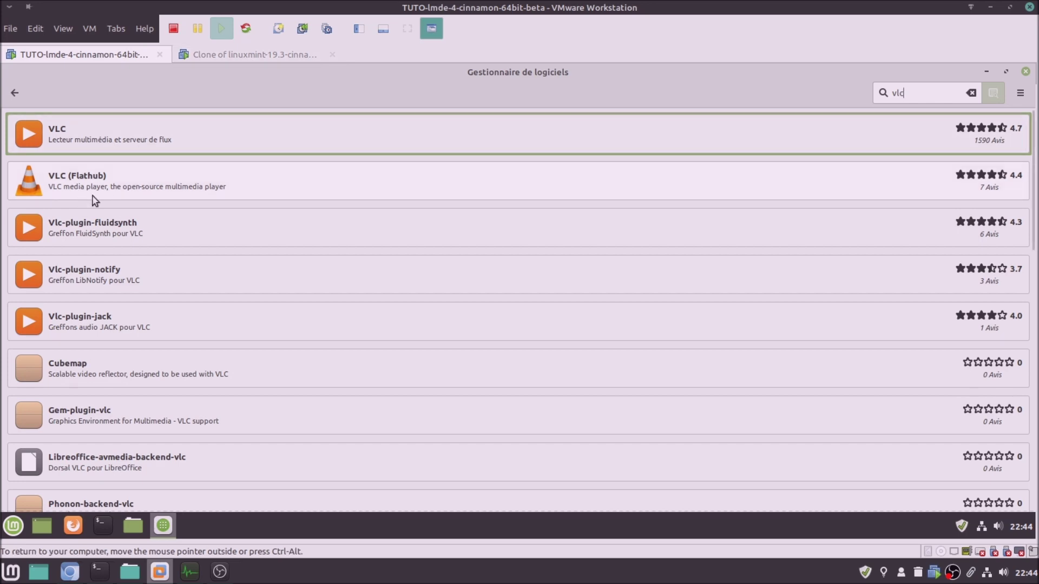
Install VLC in LMDE, accepting the extra packages and entering the account password
left_click(85, 136)
left_click(979, 134)
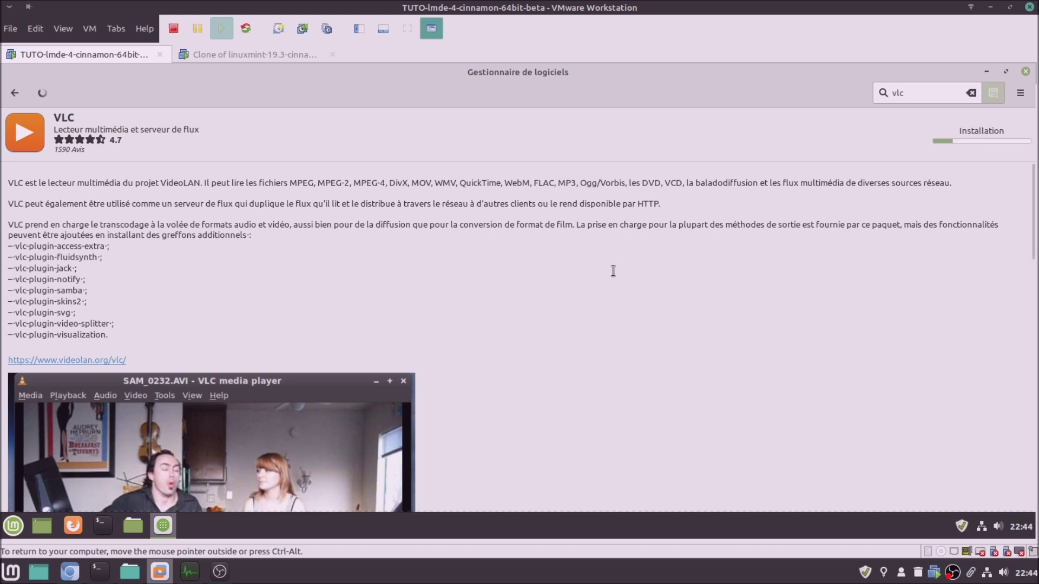
scroll(529, 327, "down", 4)
scroll(528, 328, "down", 4)
left_click(607, 376)
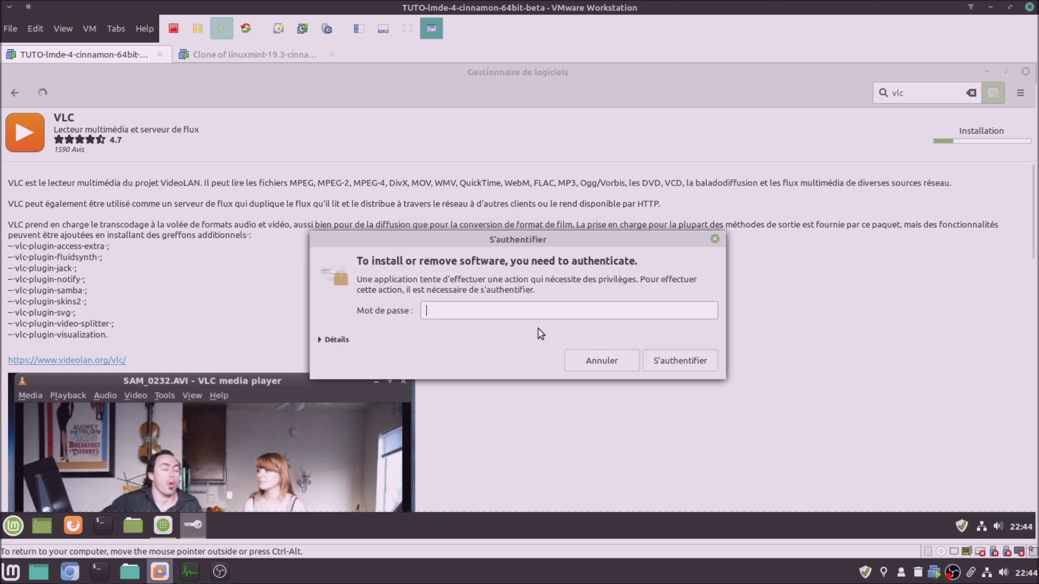
type("•••••")
key("Return")
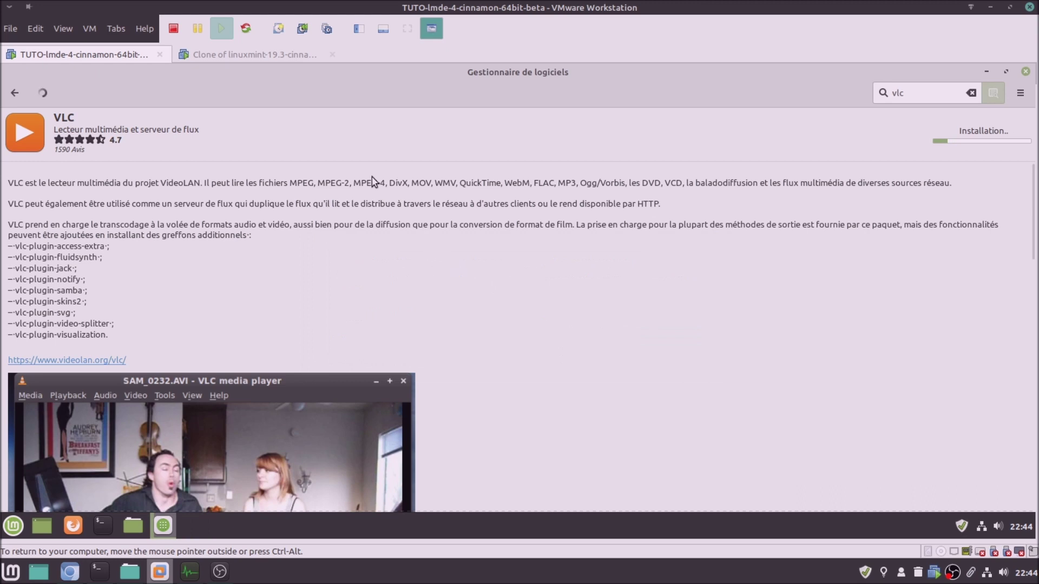
left_click(284, 54)
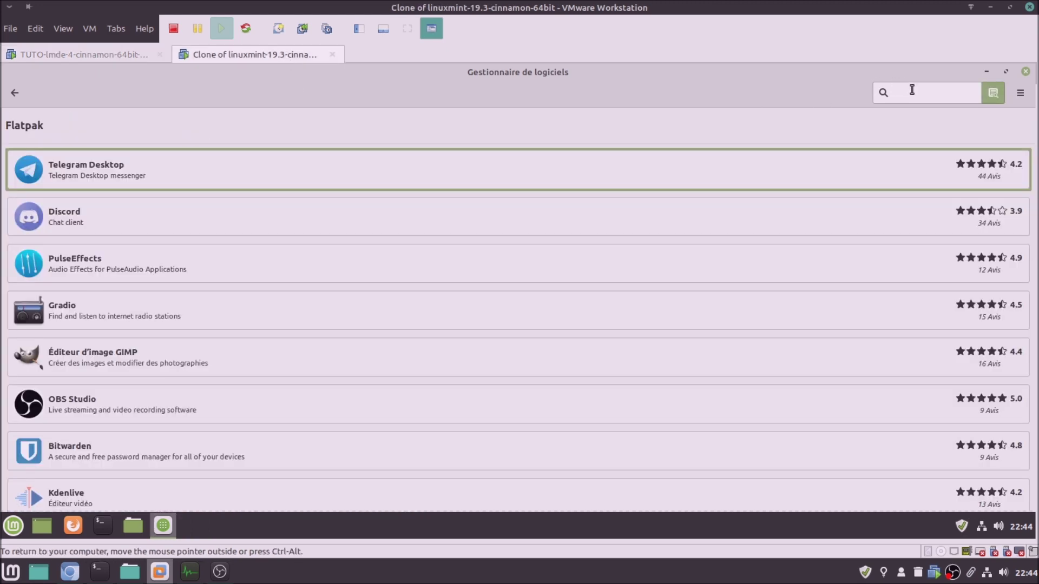
Search 'vlc' in the Mint 19.3 Software Manager and install it, authenticating with the password
type("vlc")
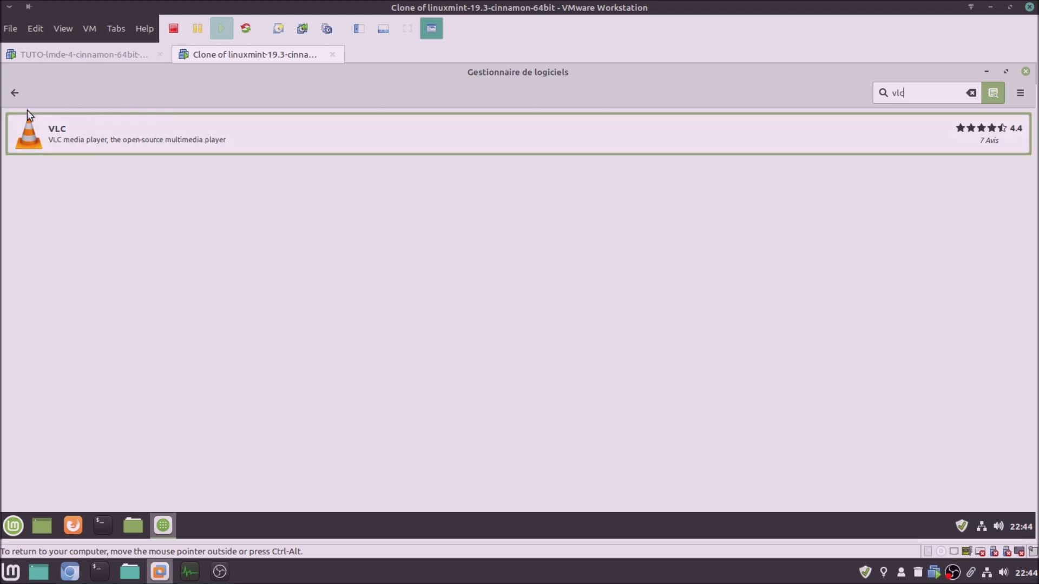
left_click(15, 92)
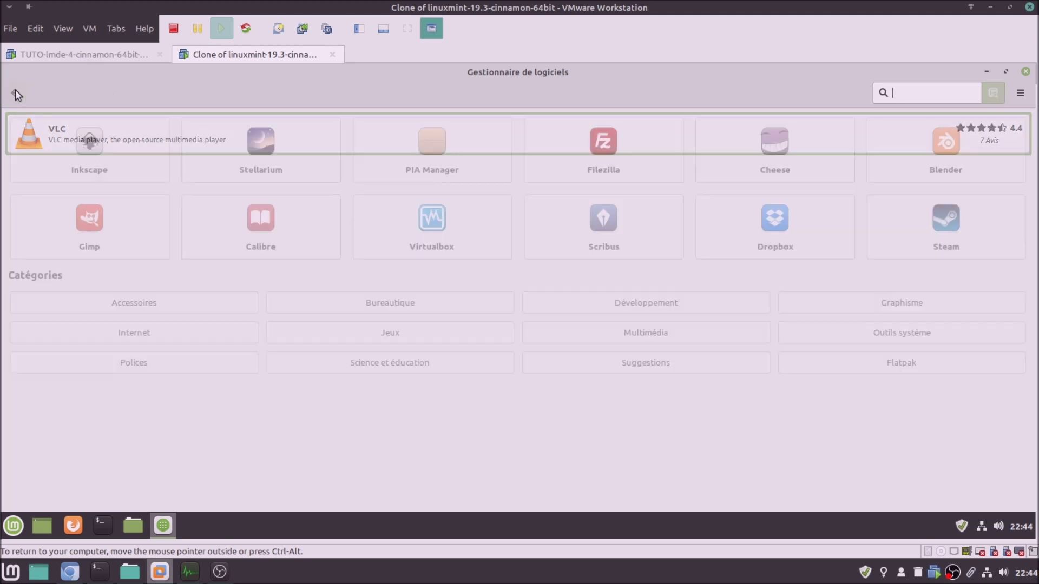
left_click(917, 96)
type("vlc")
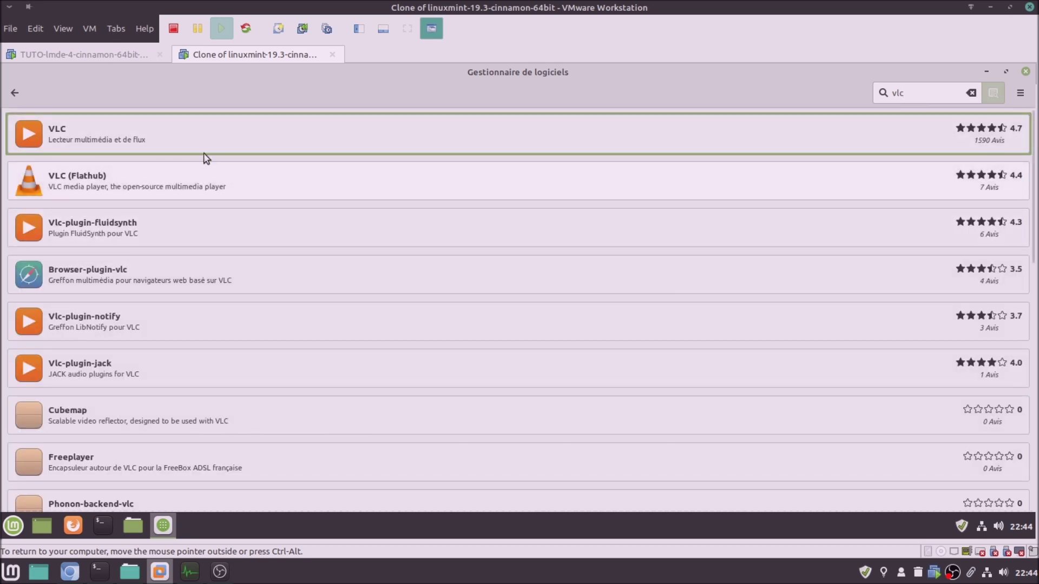
left_click(110, 144)
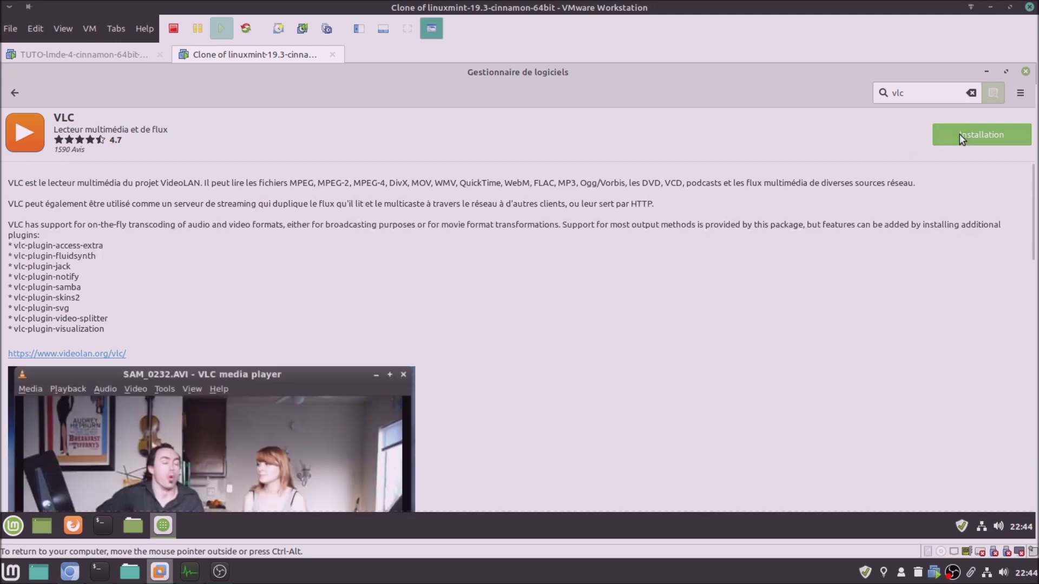
left_click(959, 134)
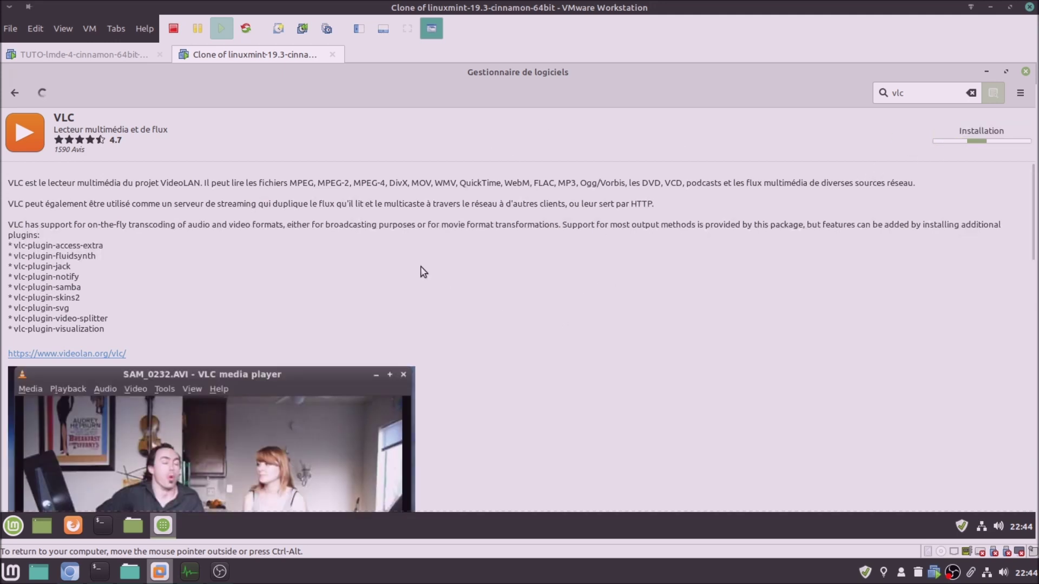
left_click(622, 377)
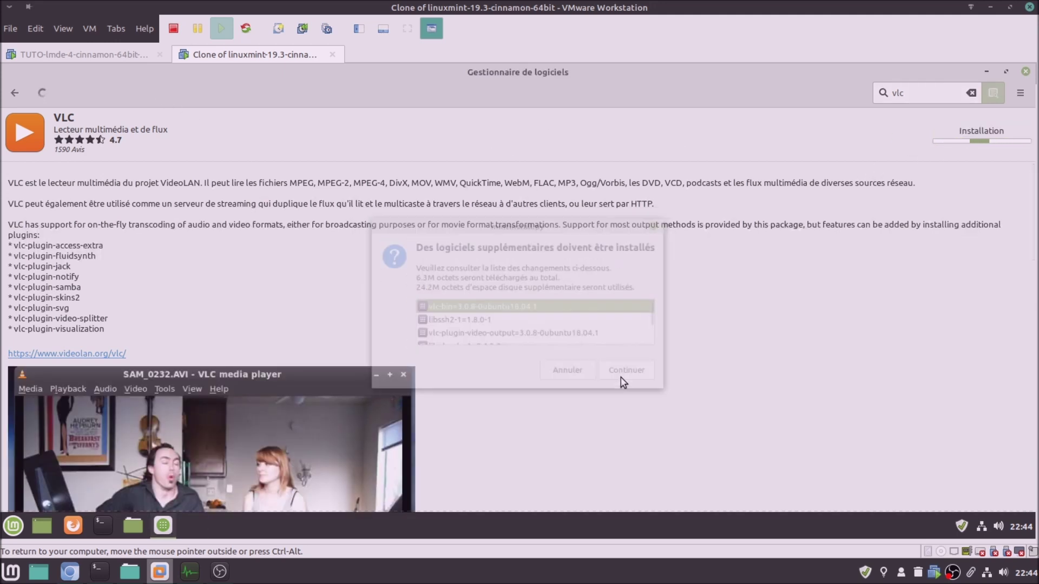
type("•••••")
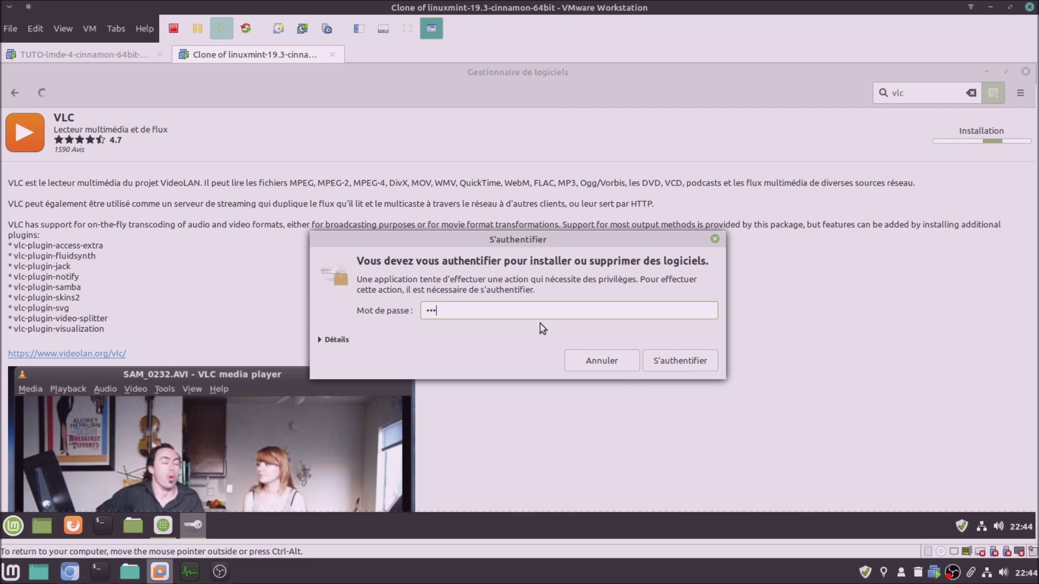
key("Return")
left_click(99, 53)
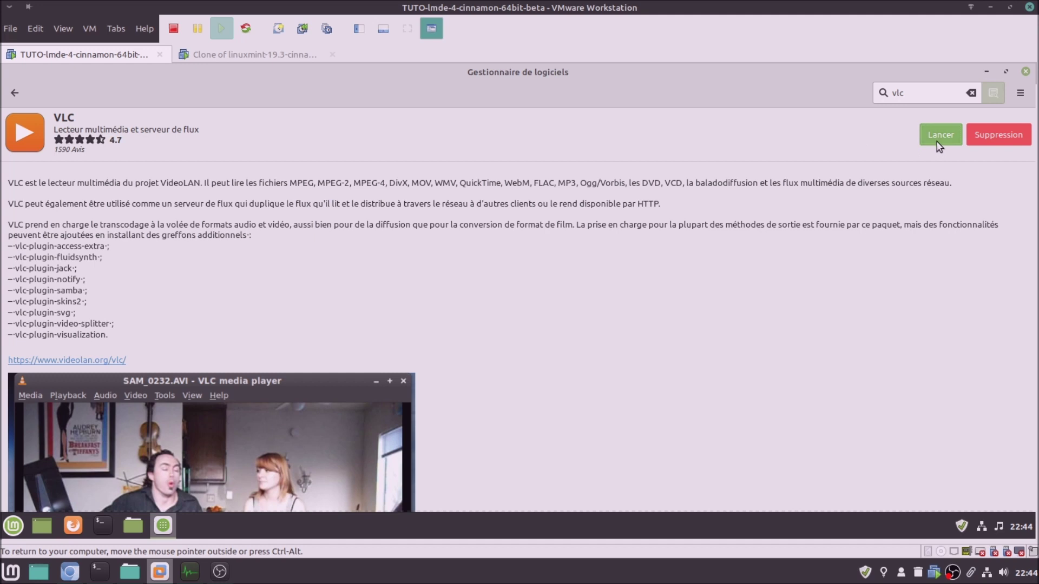
Launch VLC in the LMDE VM, accept its privacy policy, and show its version information
left_click(939, 142)
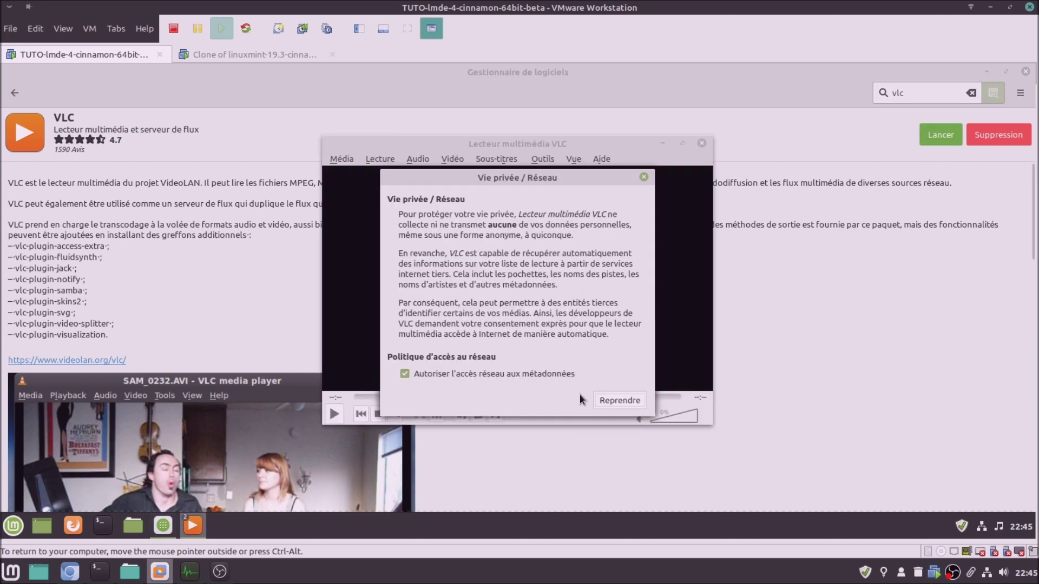
left_click(605, 398)
left_click(599, 160)
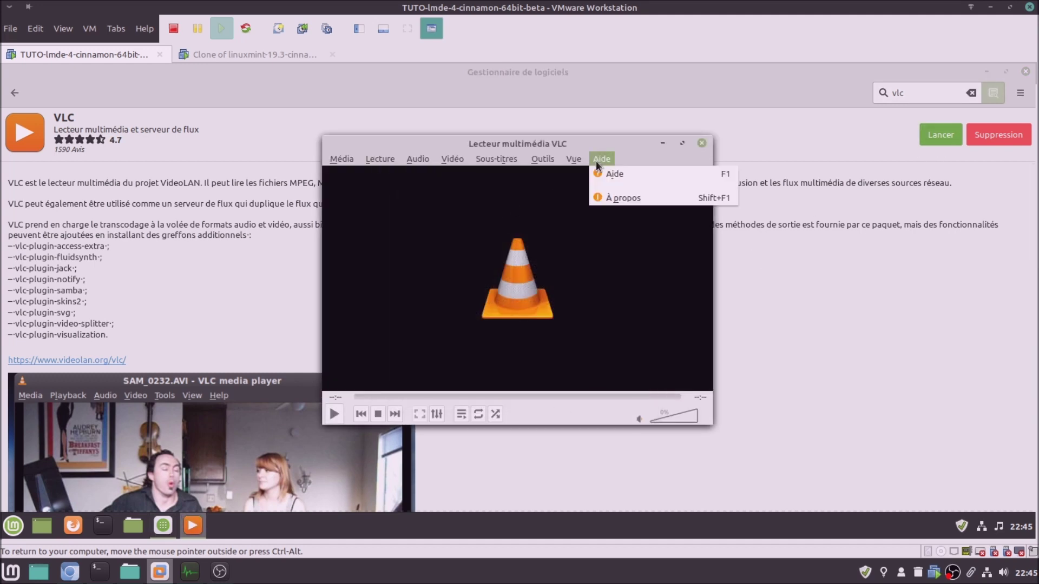
left_click(612, 197)
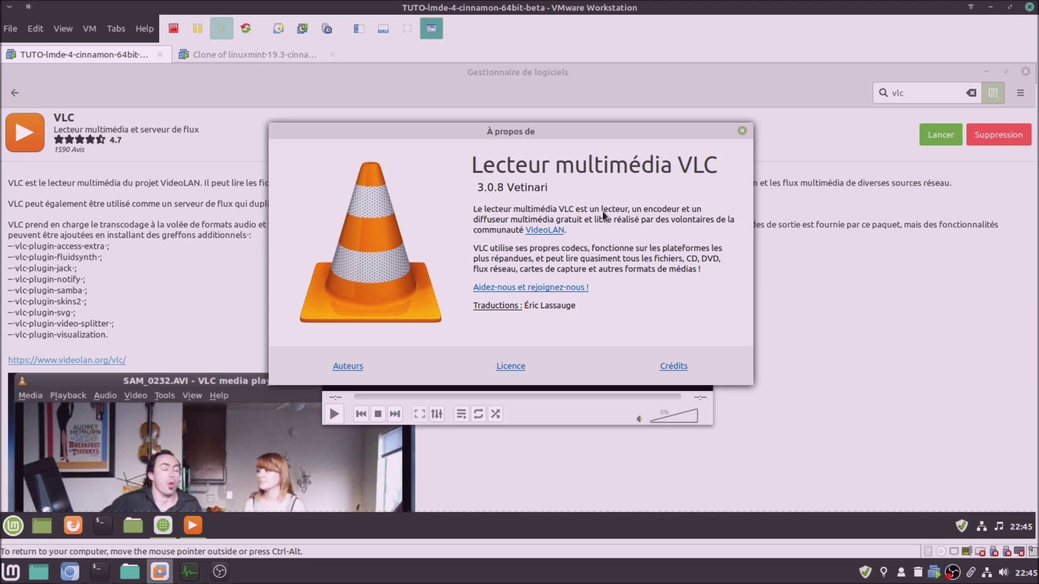
Launch VLC in the Mint 19.3 VM and accept its privacy and network policy
left_click(295, 54)
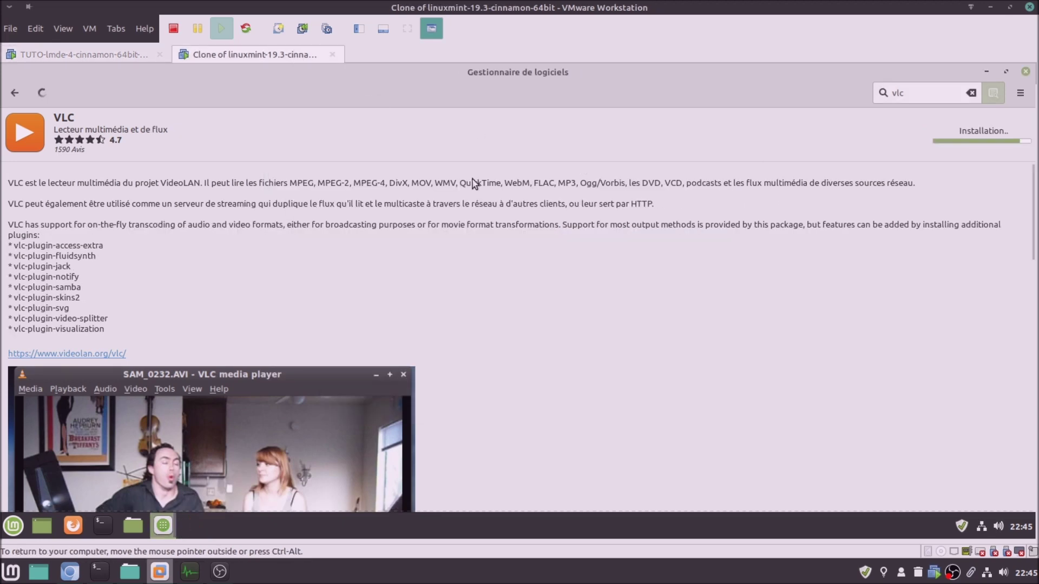
left_click(116, 52)
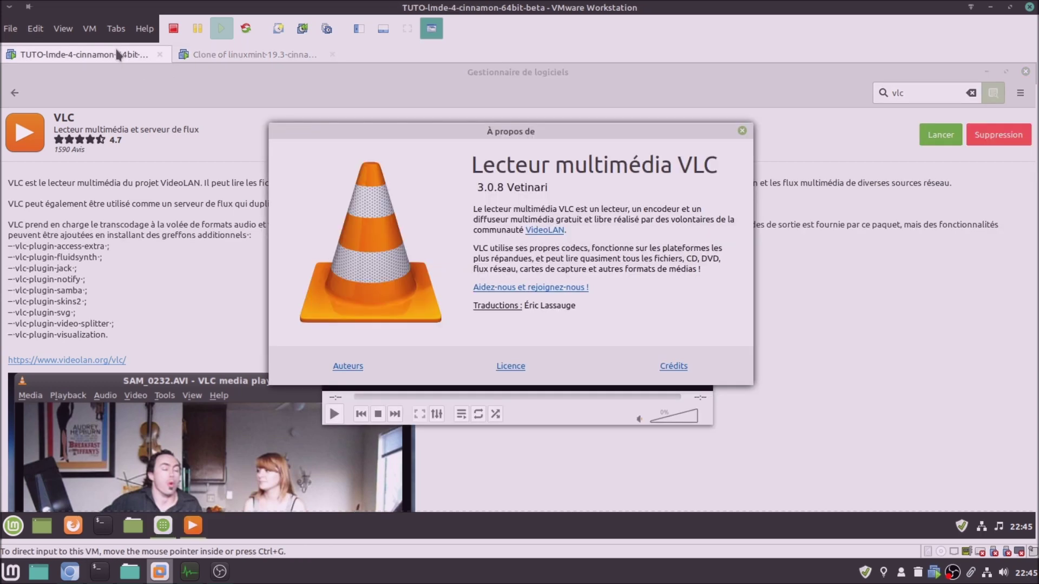
left_click(314, 55)
left_click(929, 134)
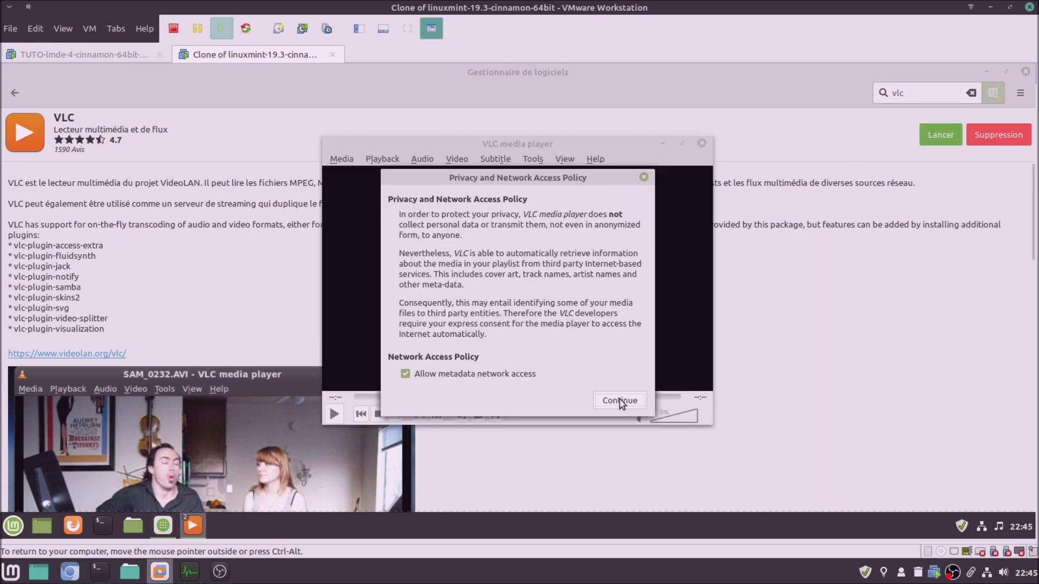
left_click(620, 401)
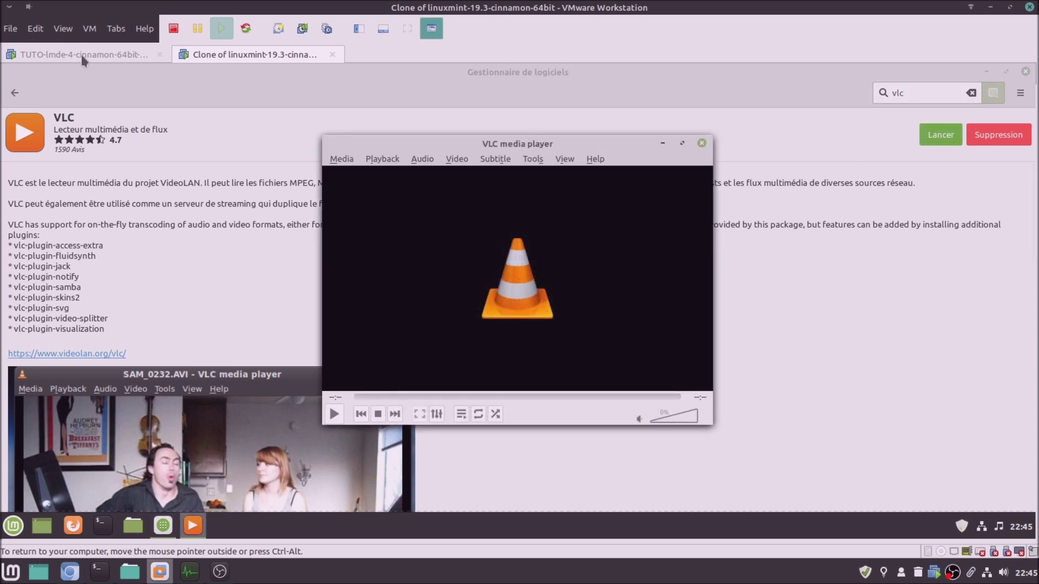
Browse VLC's menus and display its About version info in both Mint 19.3 and LMDE
left_click(82, 54)
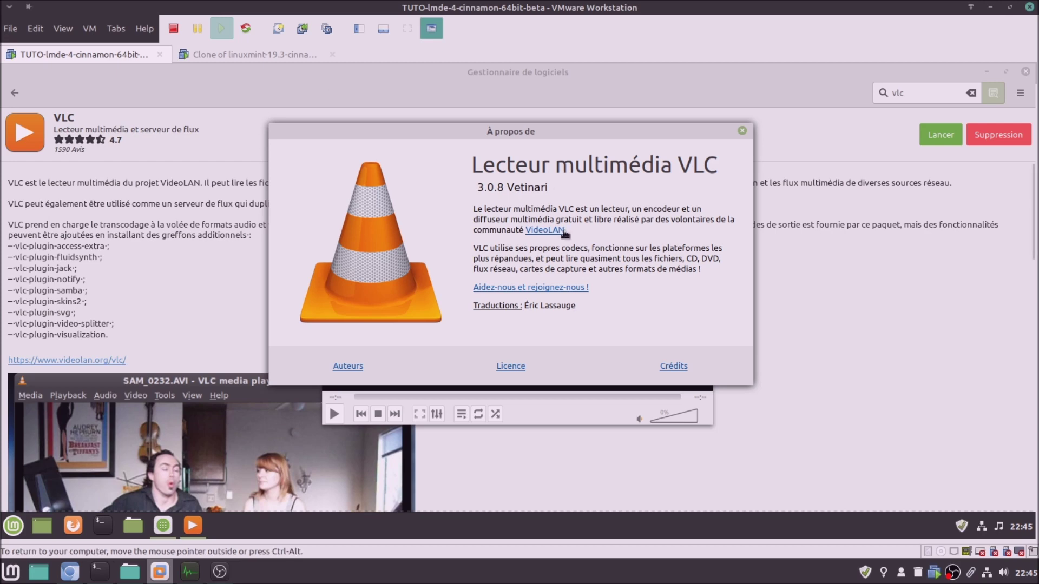
left_click(742, 131)
left_click(341, 161)
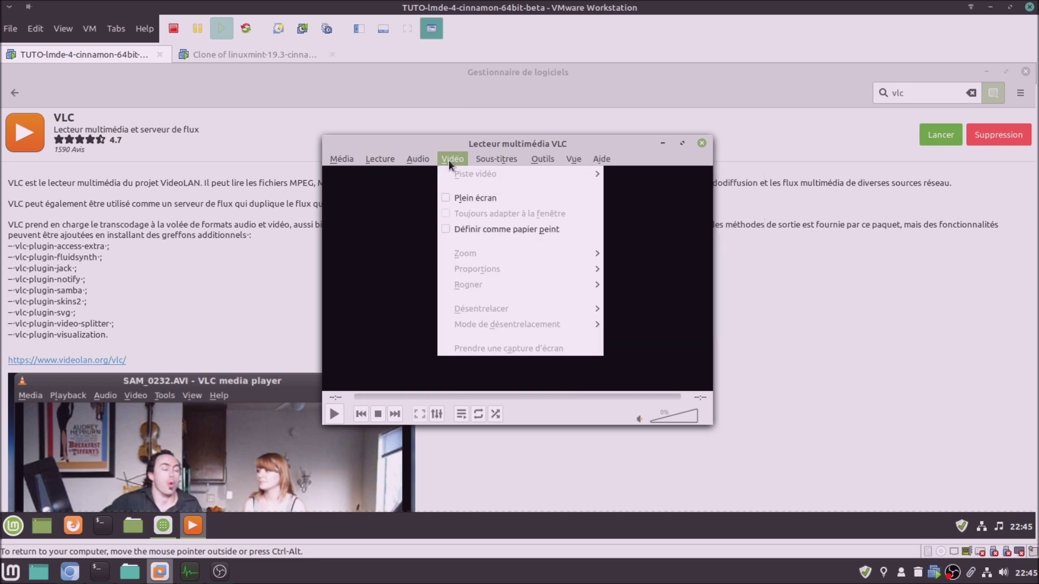
left_click(267, 55)
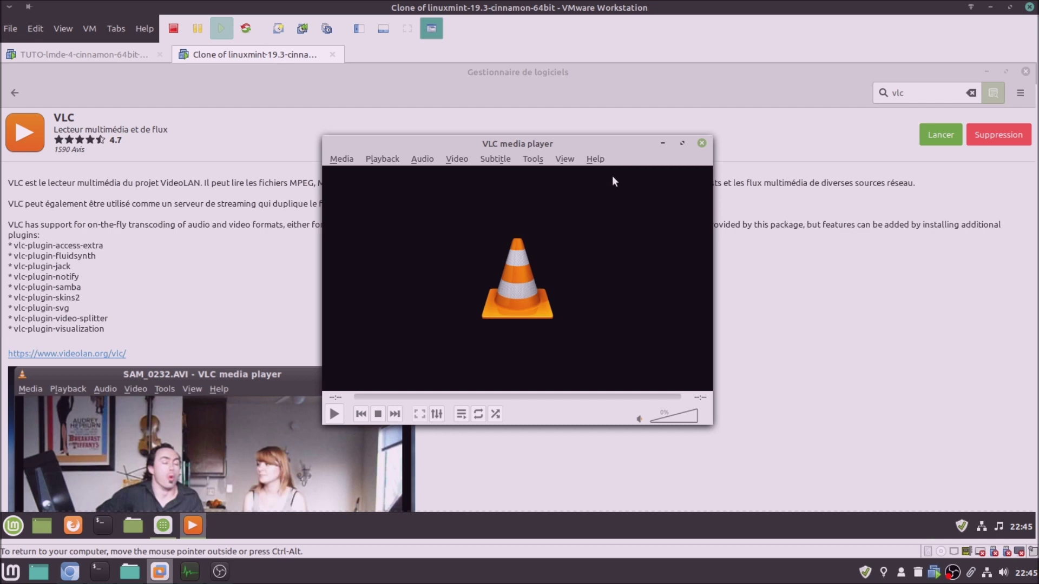
left_click(596, 160)
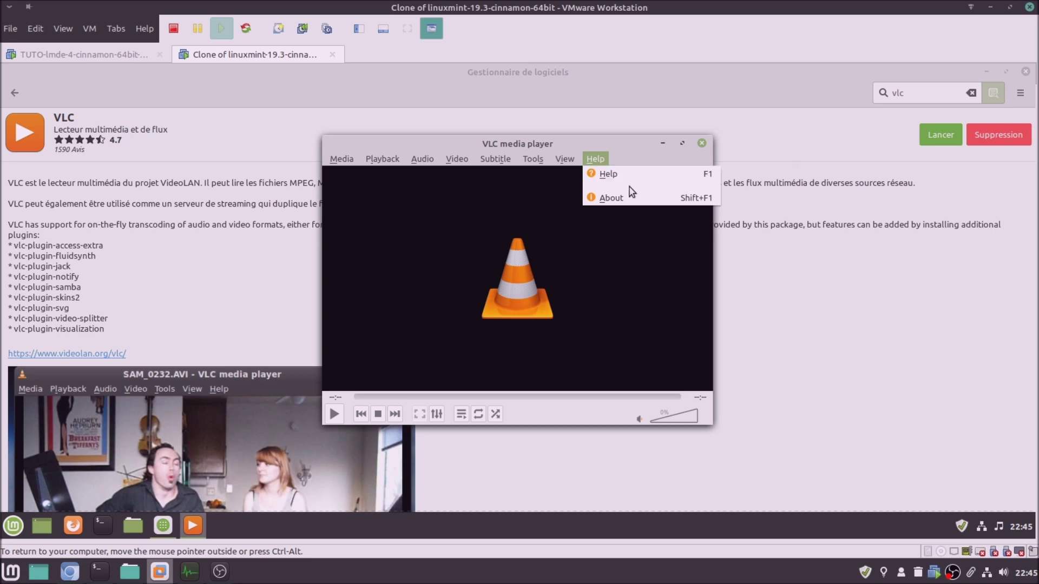
left_click(625, 192)
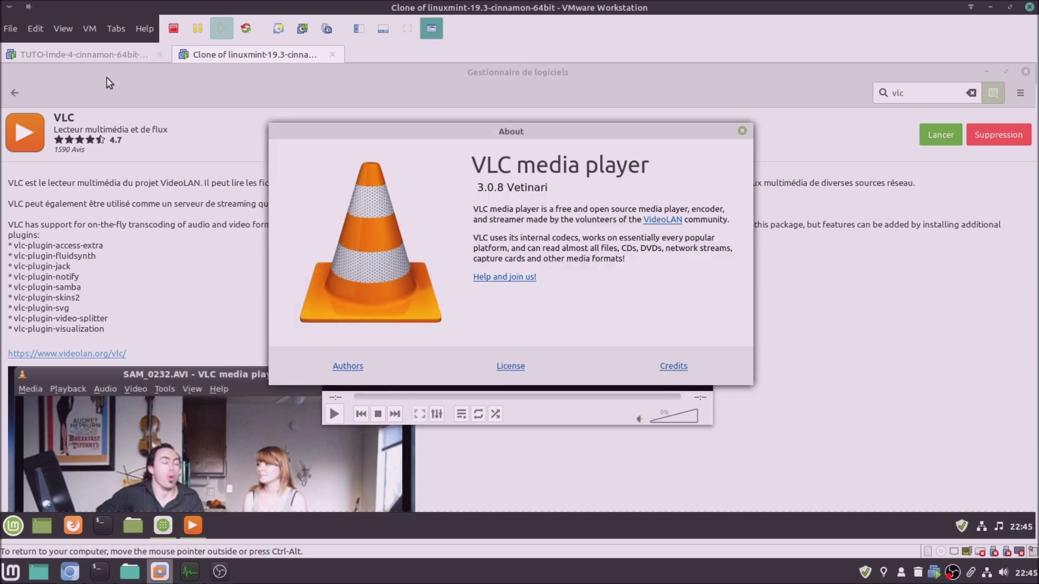
left_click(106, 52)
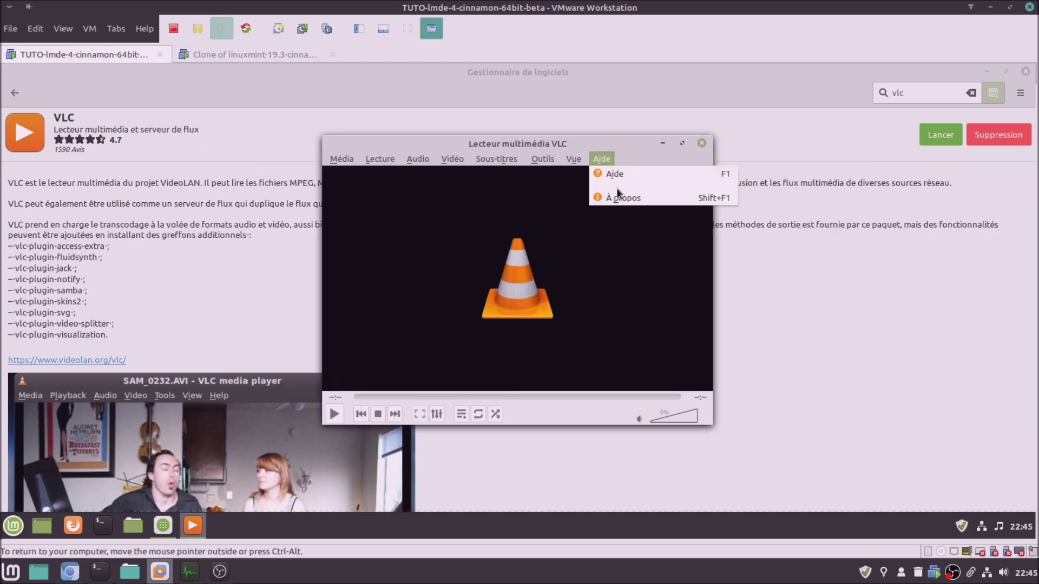
left_click(622, 196)
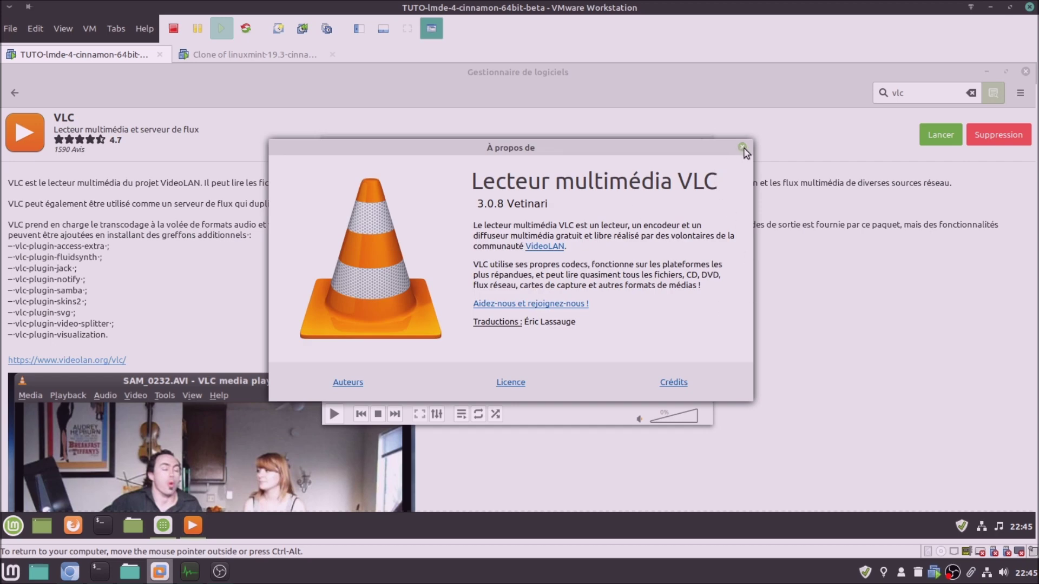
Close VLC's About box and player in both VMs, returning Software Manager to vlc results
left_click(743, 148)
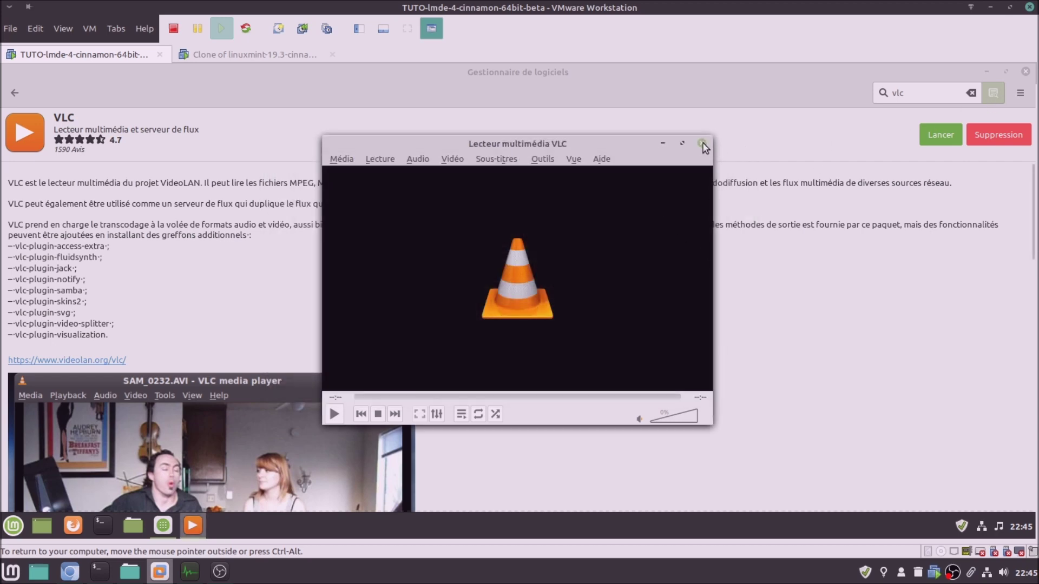
left_click(703, 143)
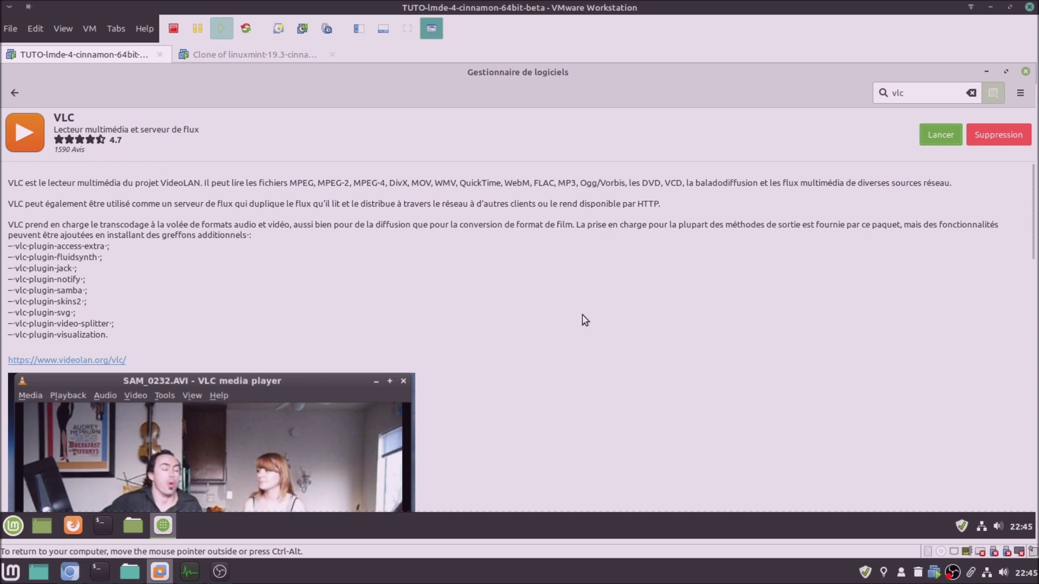
left_click(20, 91)
left_click(209, 48)
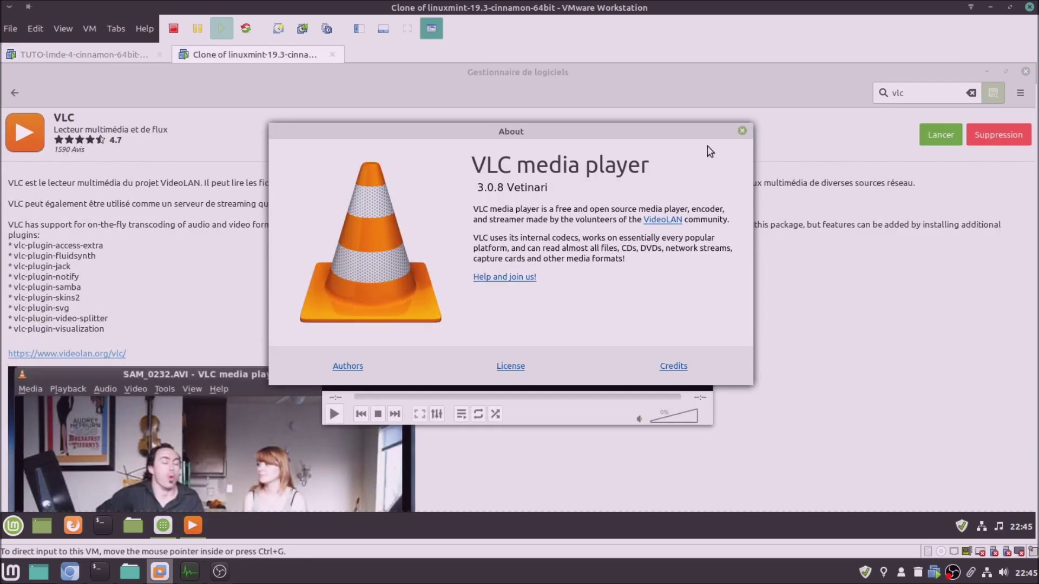
left_click(742, 132)
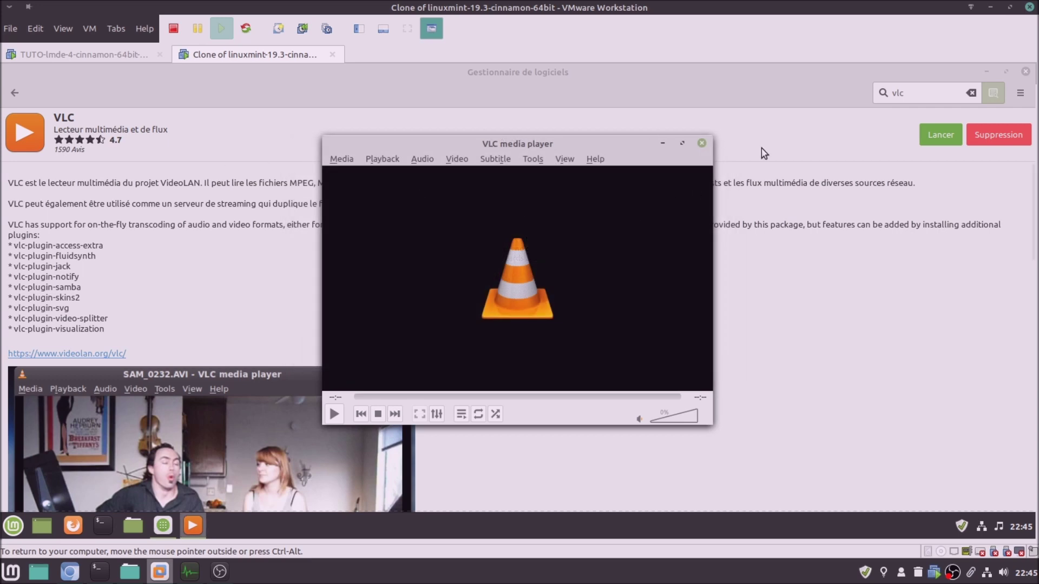
left_click(702, 144)
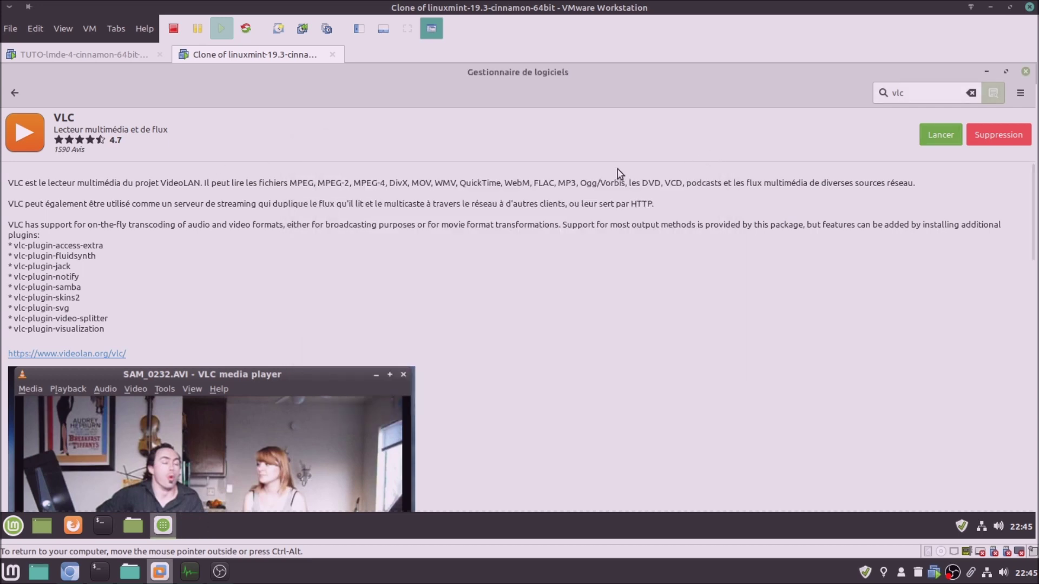
left_click(16, 92)
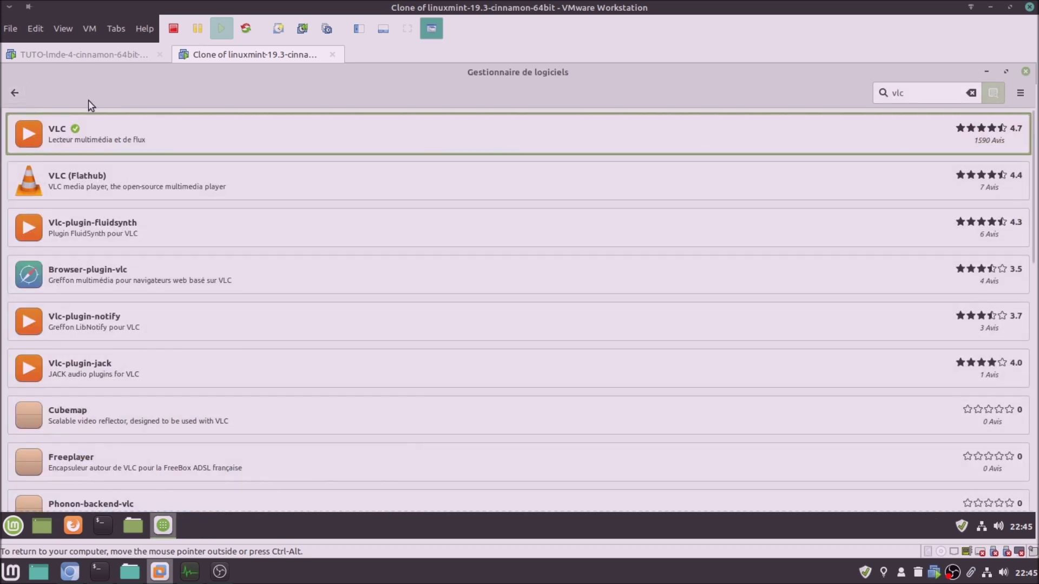
Return each VM's Software Manager to its home page and open the Flatpak category
left_click(20, 97)
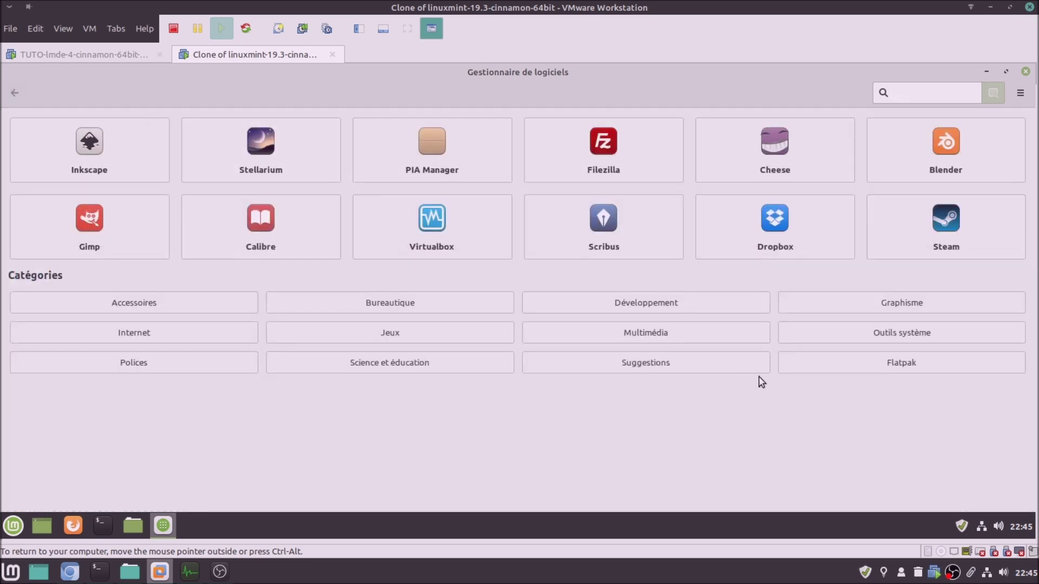
left_click(793, 366)
left_click(128, 51)
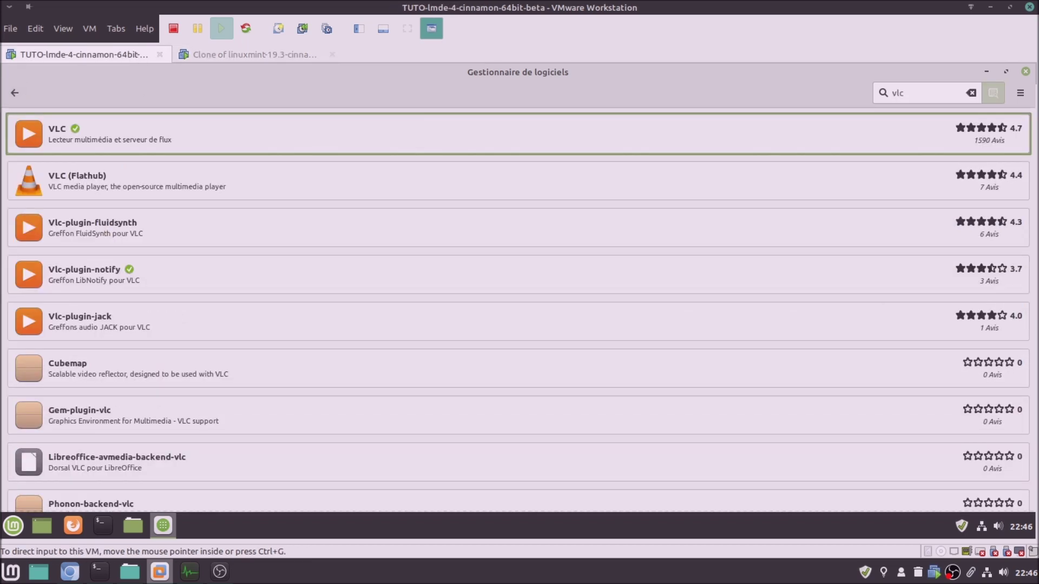
left_click(22, 86)
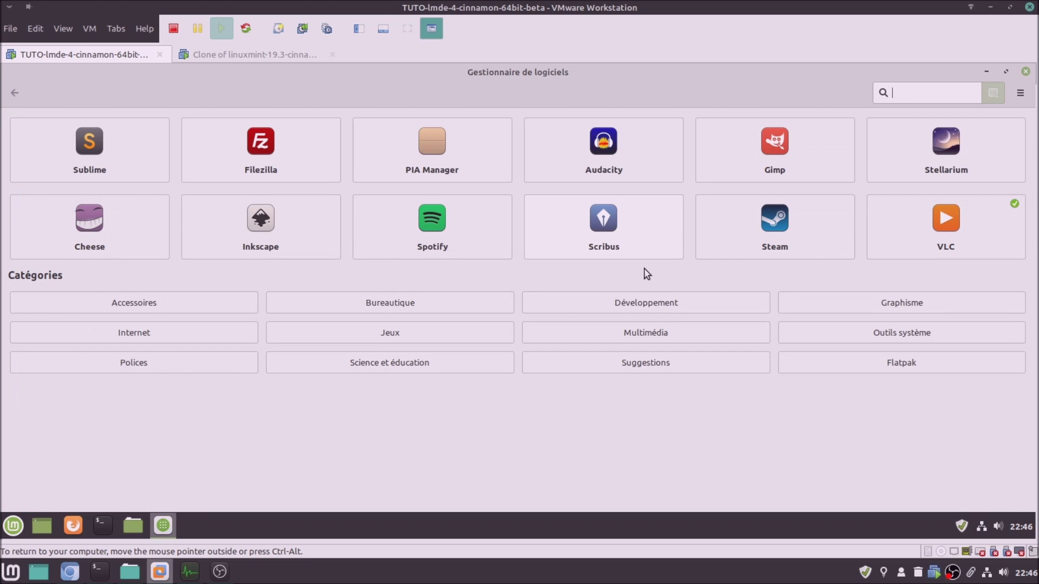
left_click(830, 370)
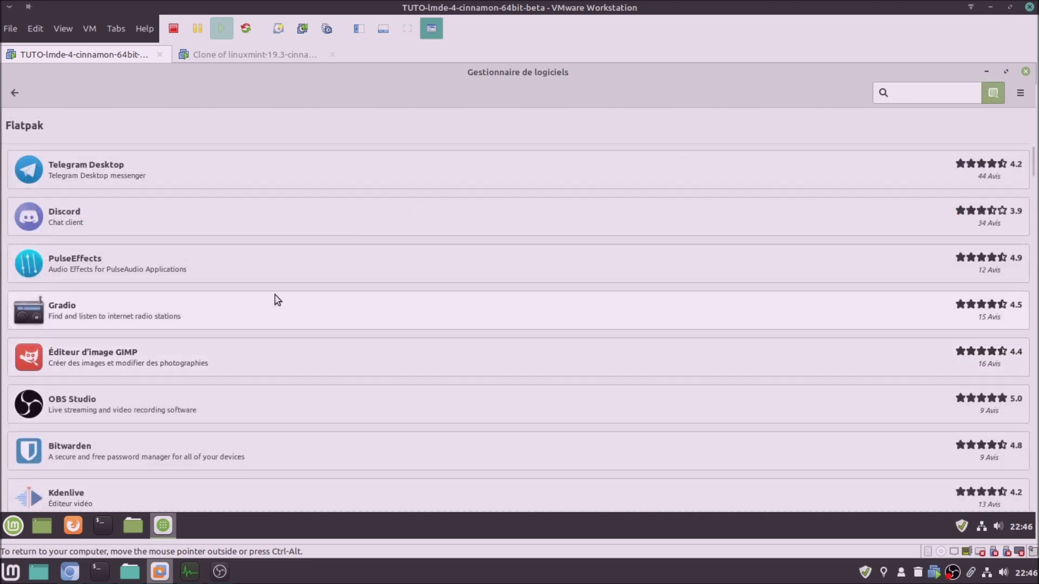
Open the GIMP image editor (org.gimp.GIMP) details page in both LMDE and Mint 19.3
left_click(174, 354)
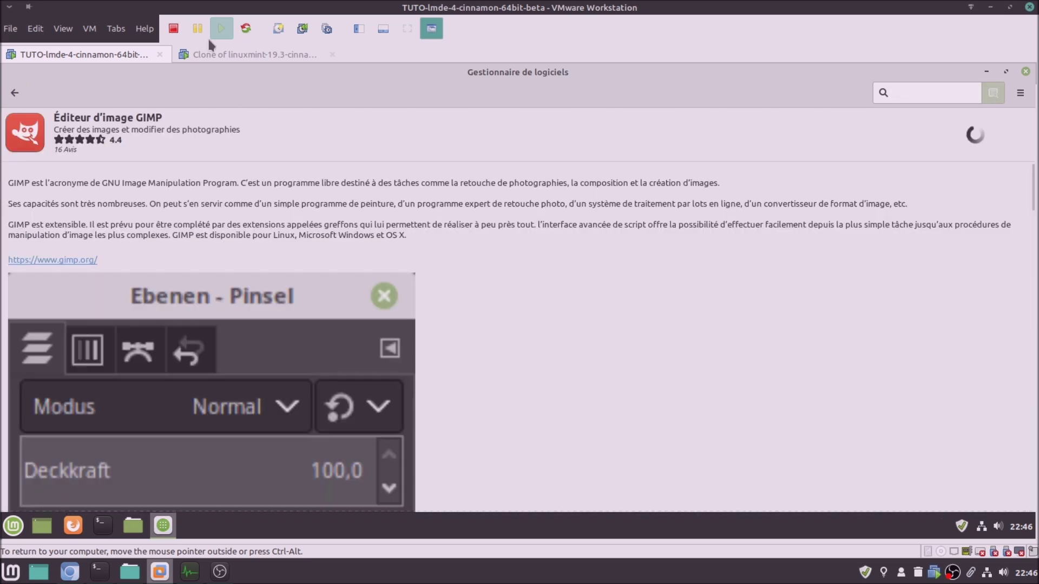
left_click(216, 52)
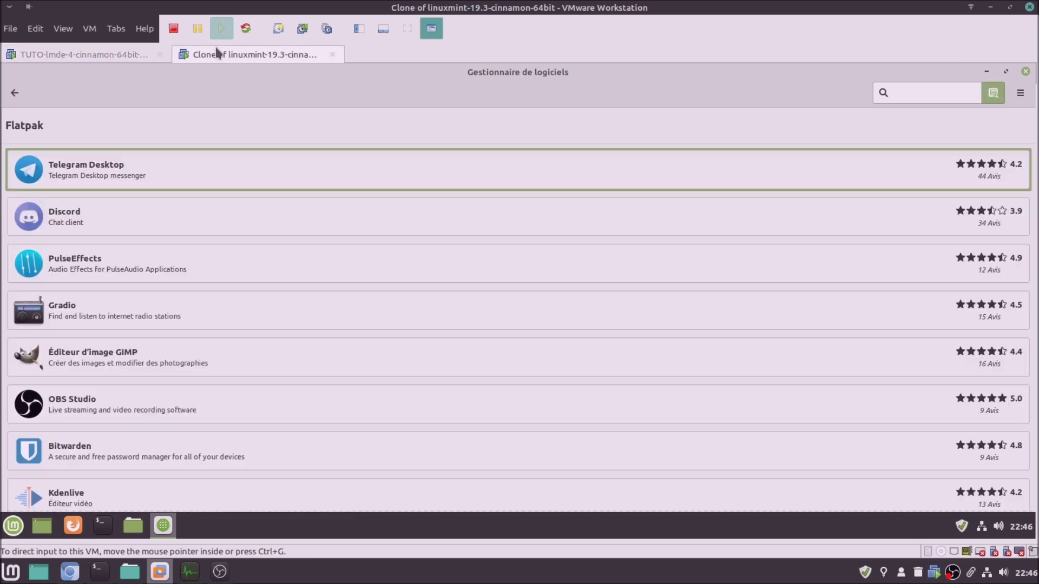
left_click(142, 357)
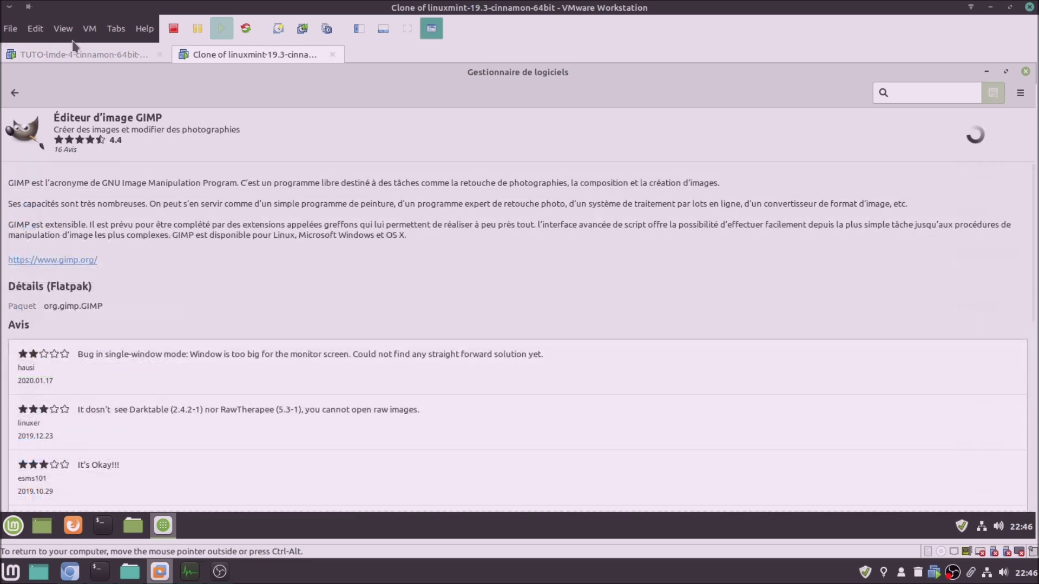
left_click(85, 54)
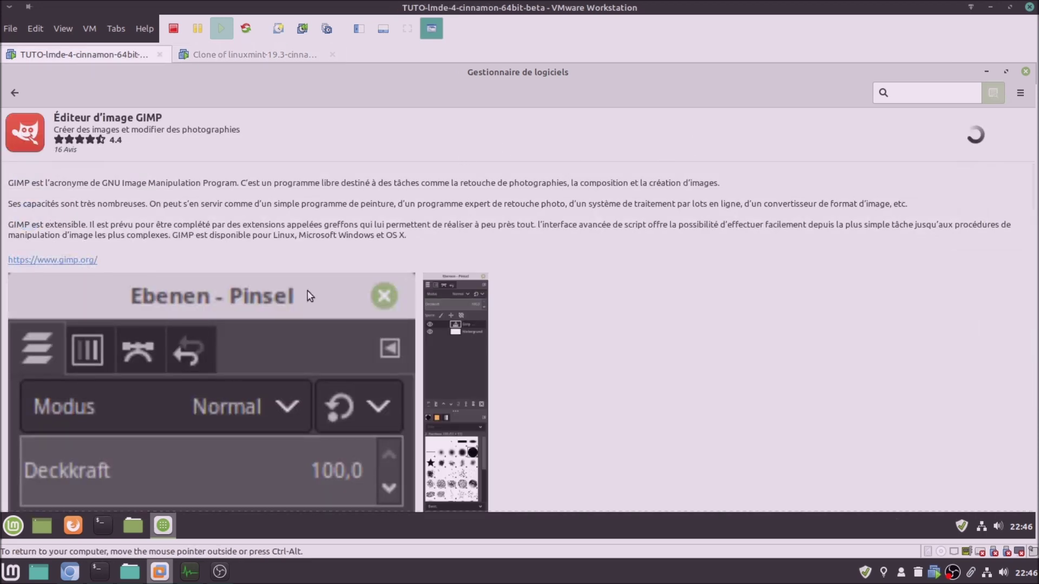
left_click(23, 524)
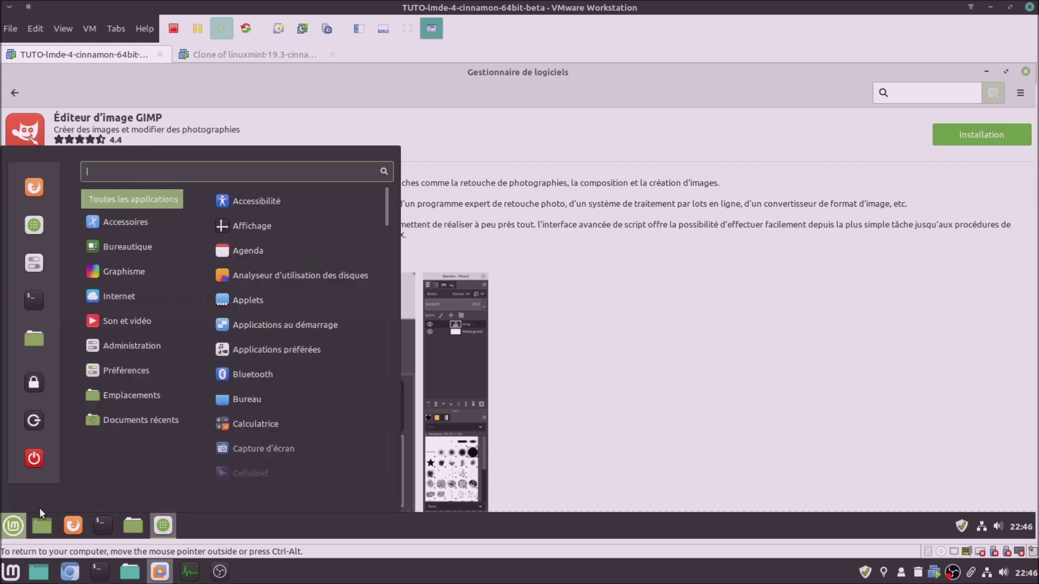
Launch Synaptic in Mint 19.3 via a 'syn' menu search, authenticate, maximize it, and dismiss the intro
left_click(207, 53)
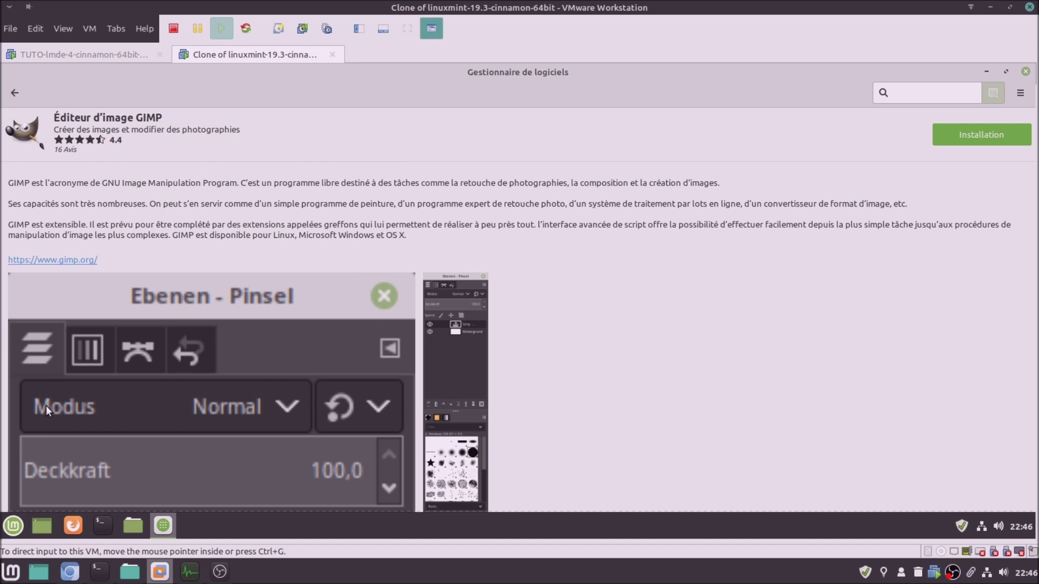
left_click(15, 526)
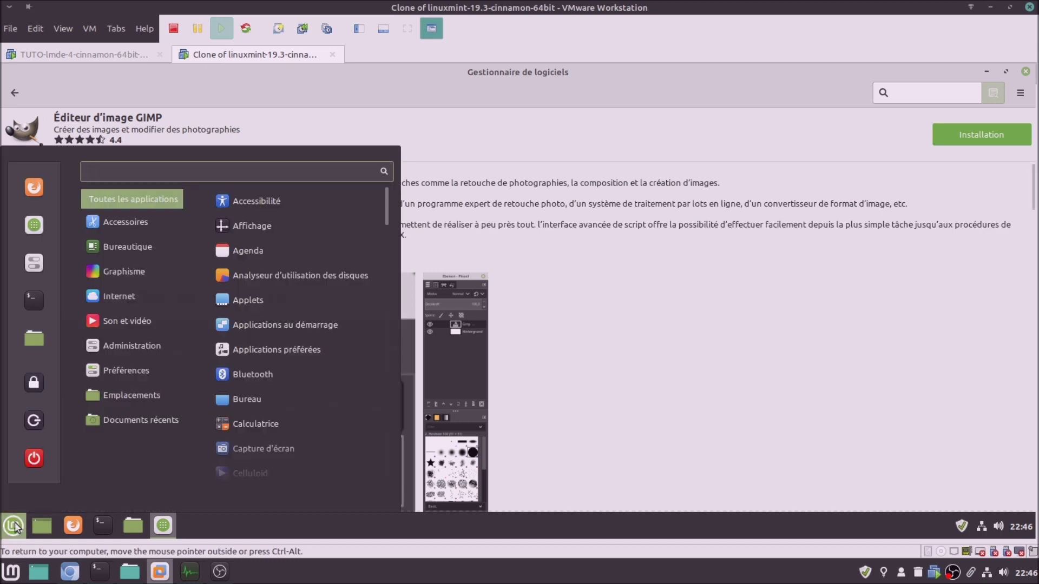
type("syn")
key("Down")
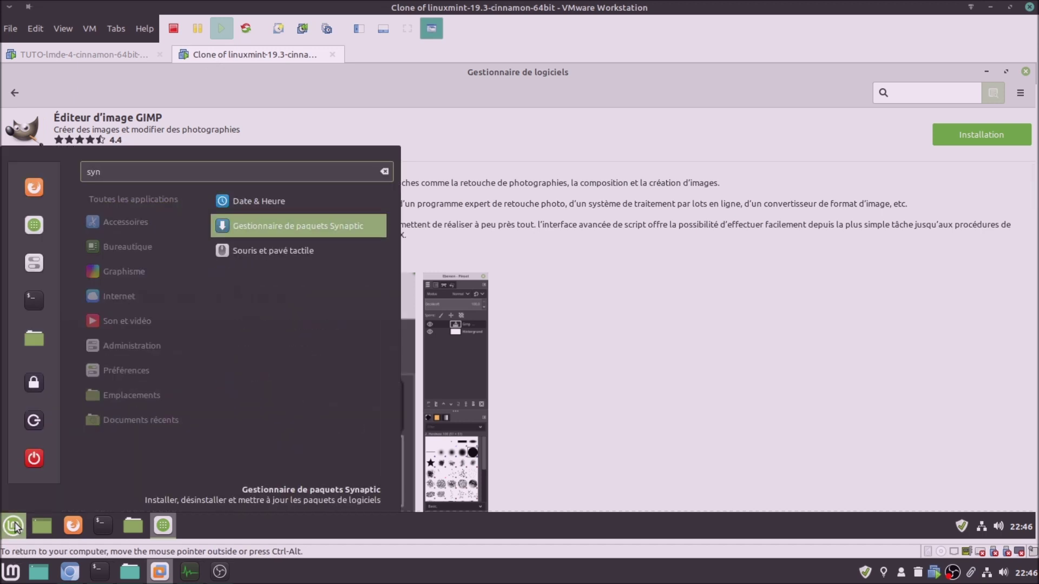
key("Return")
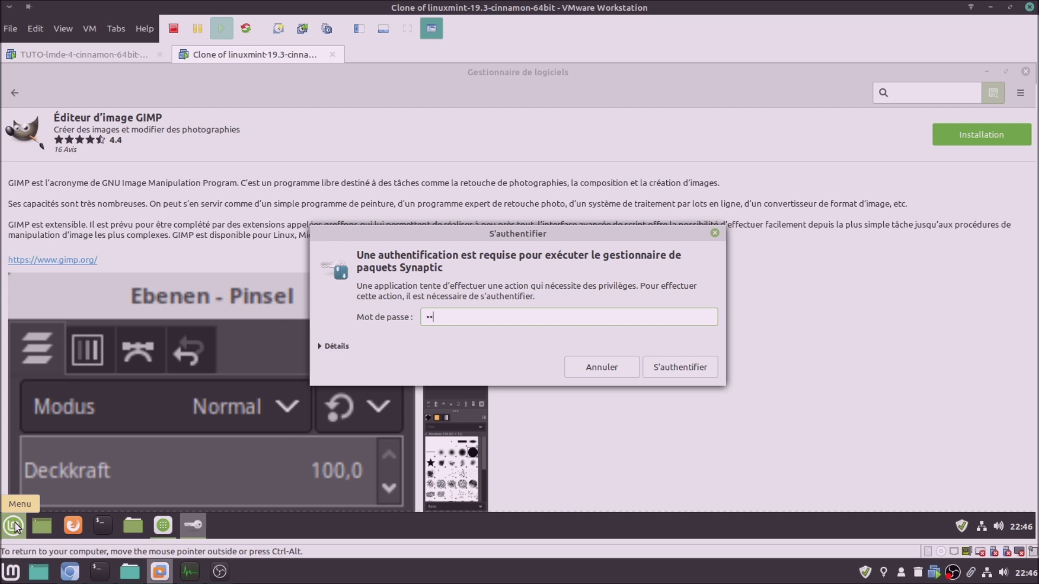
key("Return")
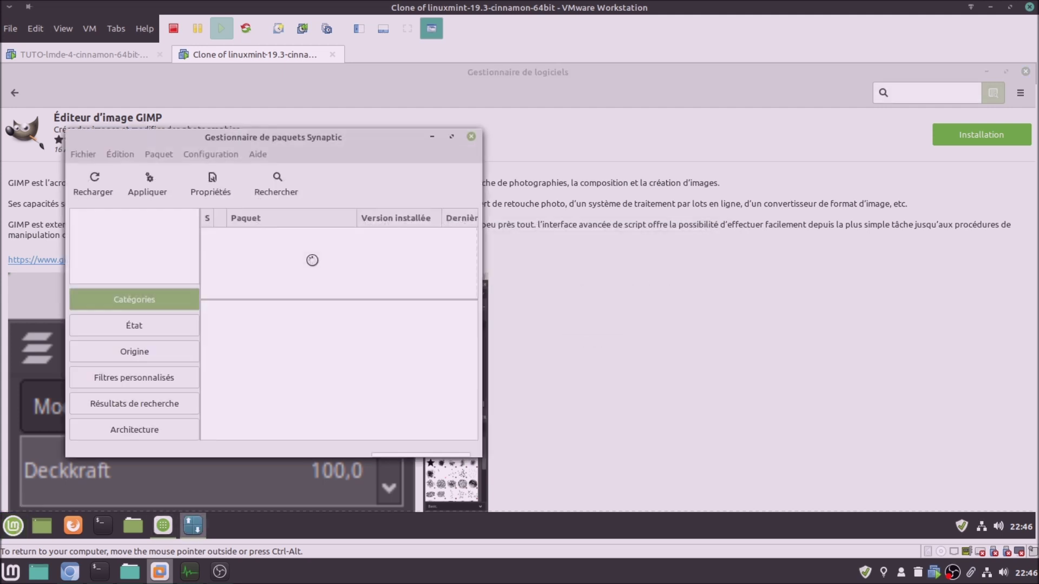
left_click(473, 137)
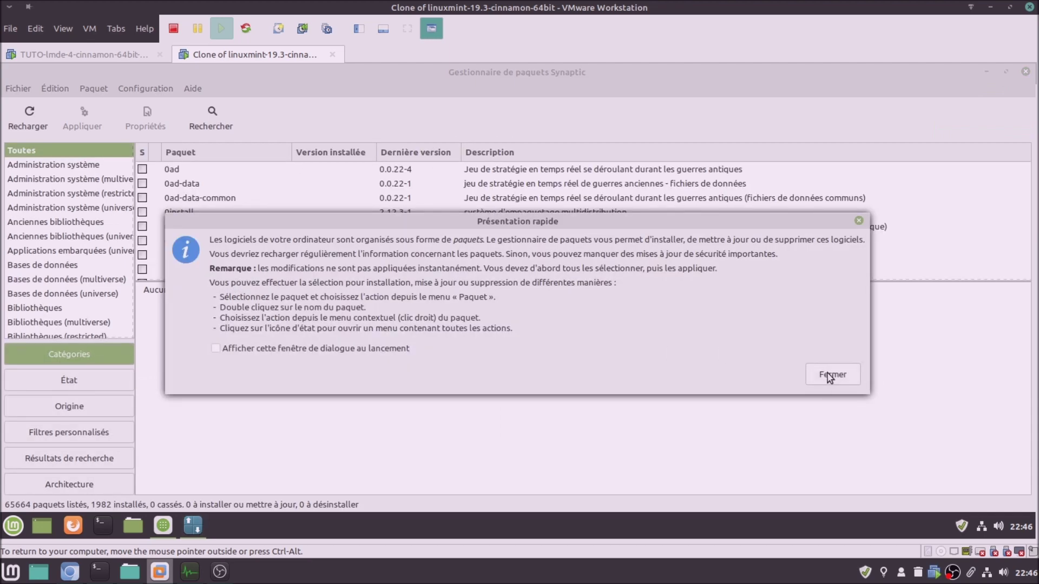
left_click(832, 374)
Search Synaptic for 'vlc' and scroll through the 63 matching packages
left_click(212, 115)
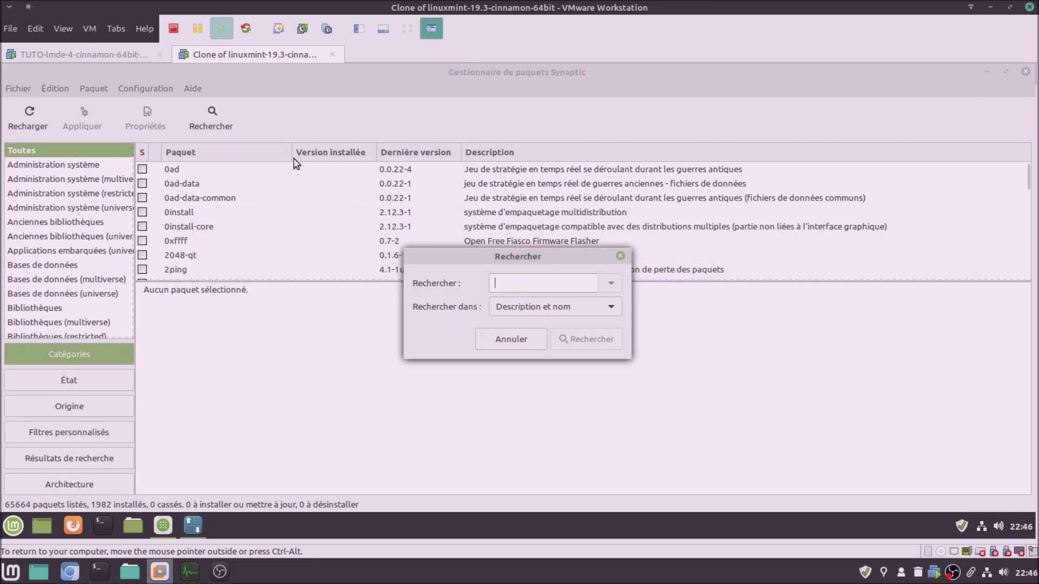
type("vlc")
key("Return")
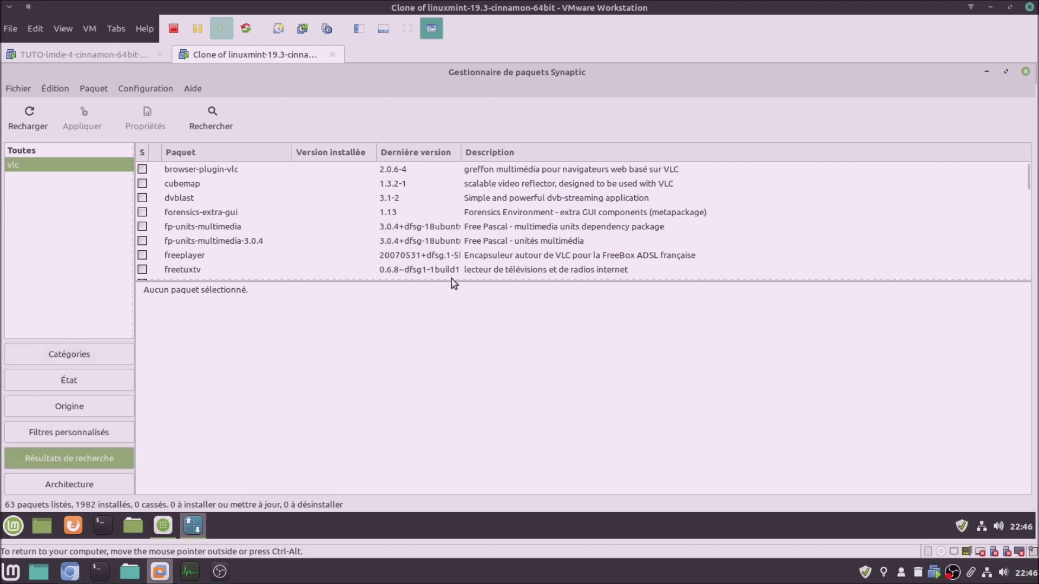
left_click_drag(453, 280, 471, 359)
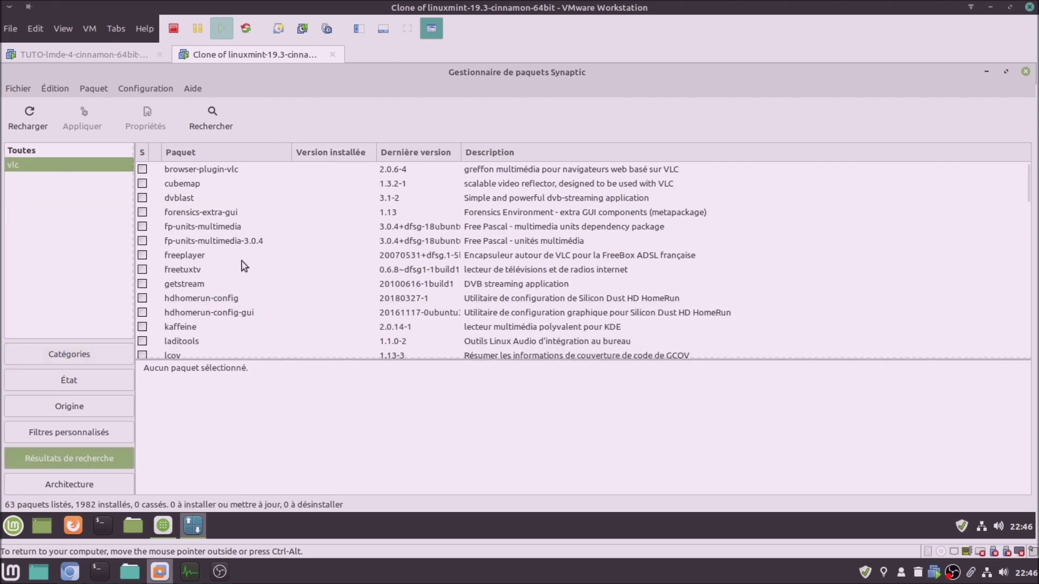
scroll(242, 266, "down", 2)
scroll(242, 265, "down", 2)
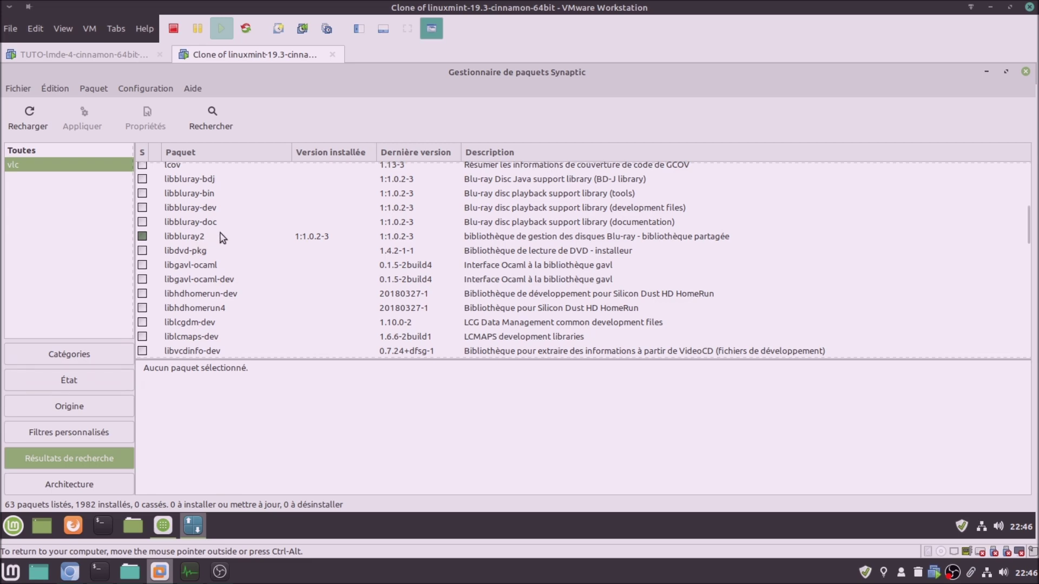
scroll(224, 238, "down", 3)
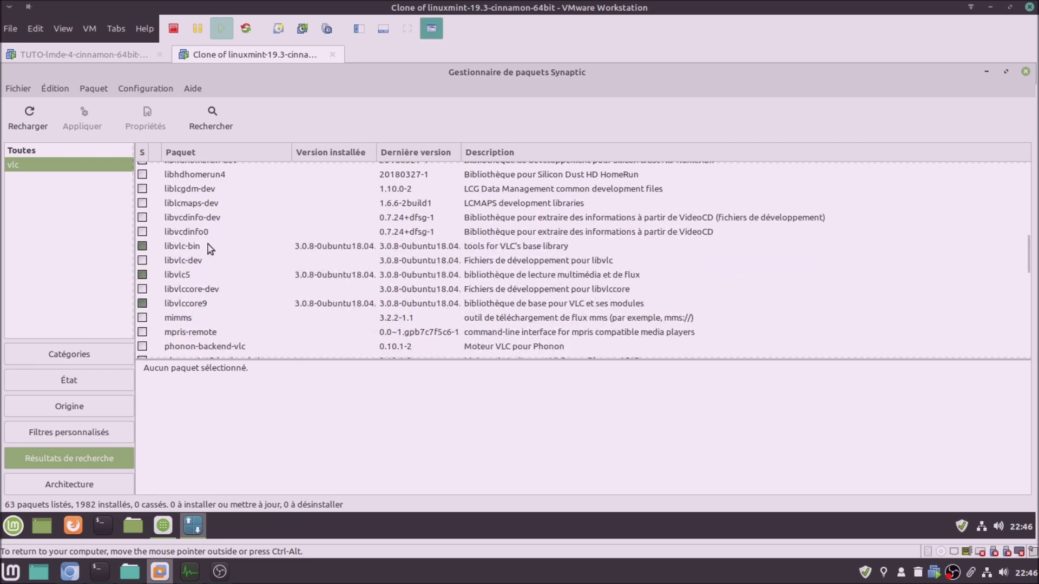
scroll(209, 248, "down", 5)
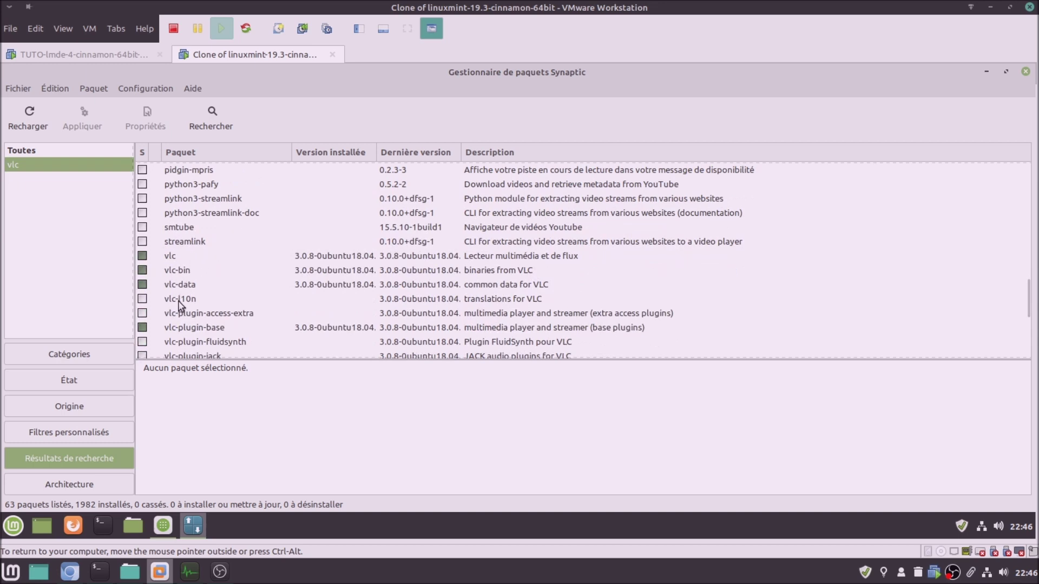
Mark vlc-l10n for installation in Synaptic and apply it, with auto-close after success
left_click(161, 300)
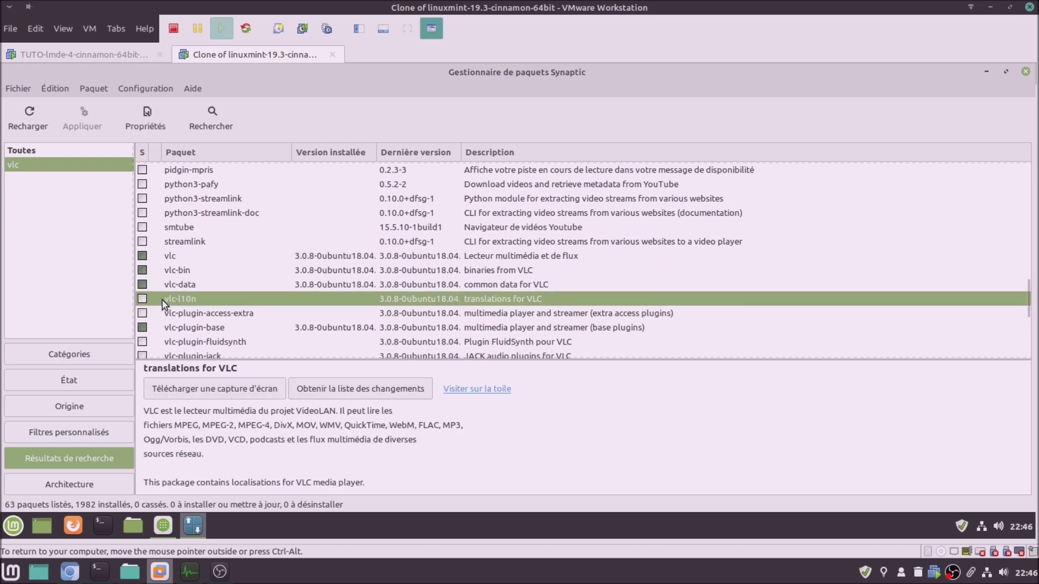
right_click(161, 300)
left_click(193, 328)
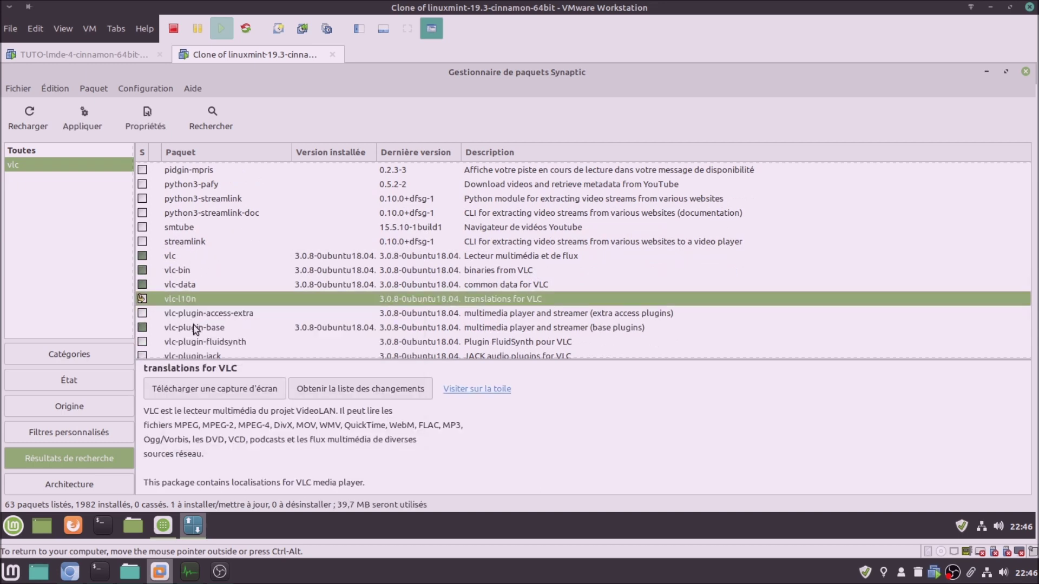
left_click(83, 115)
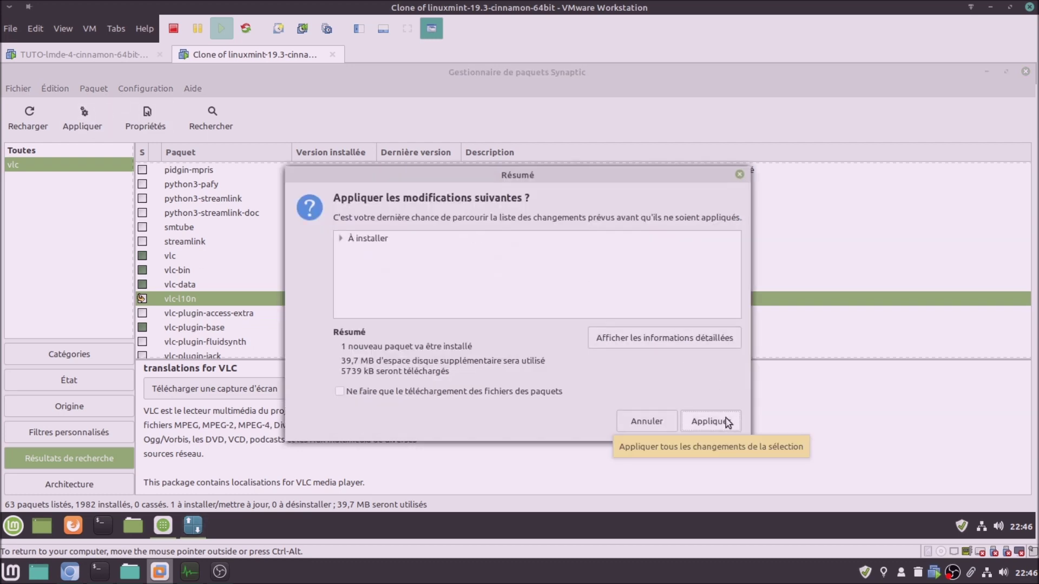
left_click(727, 421)
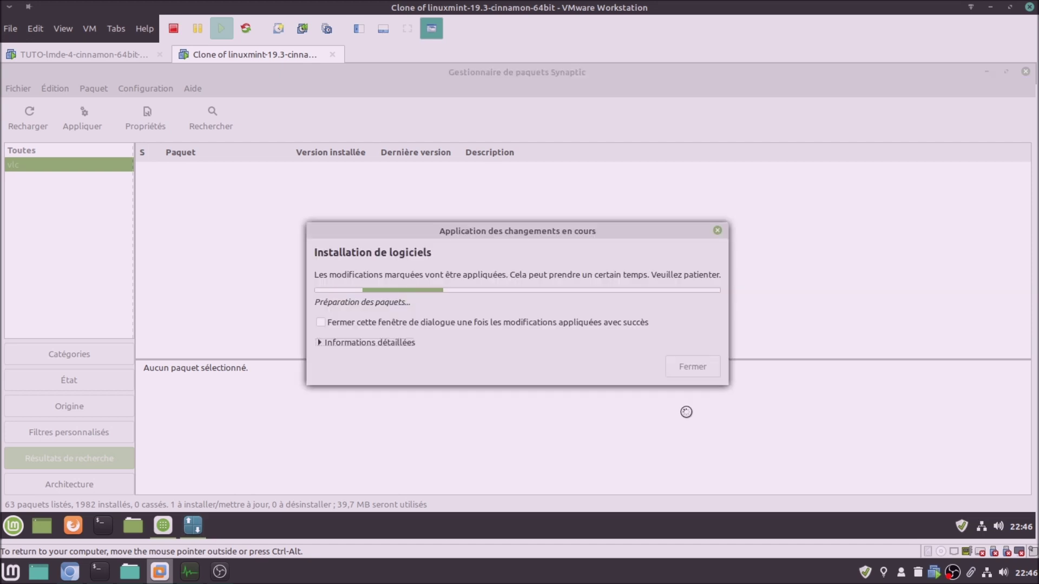
left_click(361, 322)
left_click(366, 343)
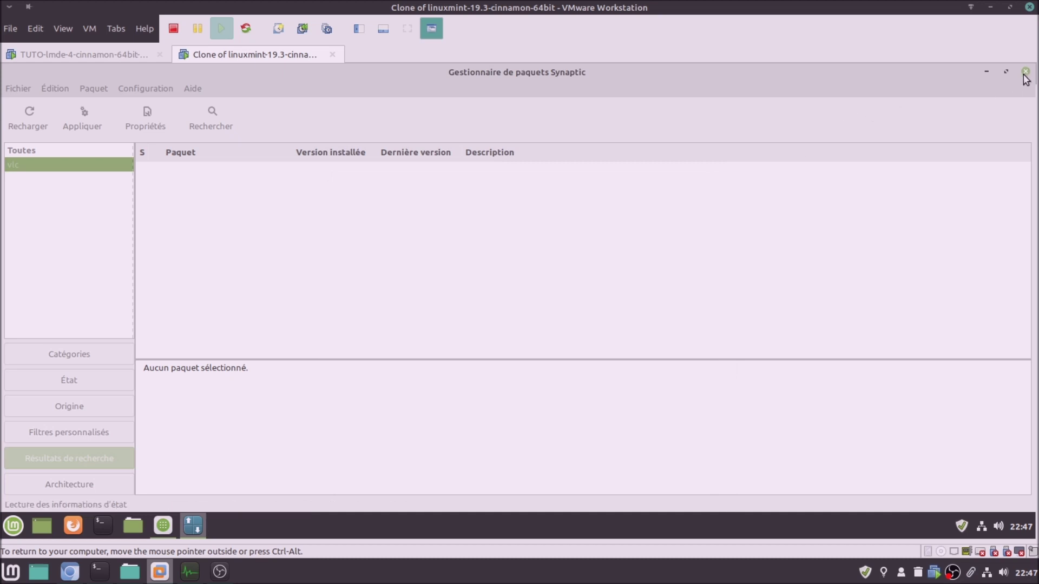
Launch VLC from the Mint menu to check it runs, then close VLC and Synaptic
left_click(13, 525)
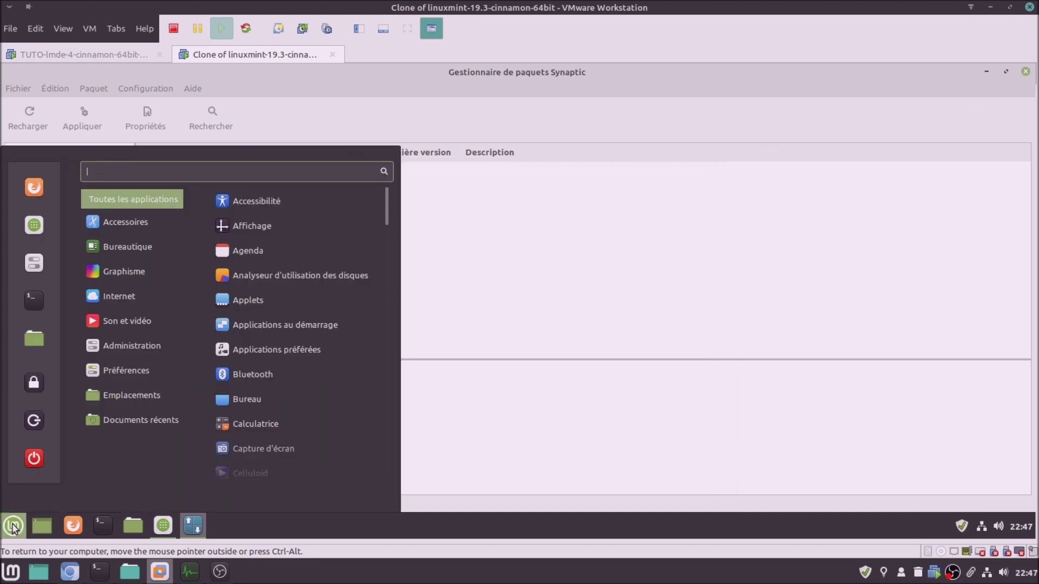
type("vlc")
key("Return")
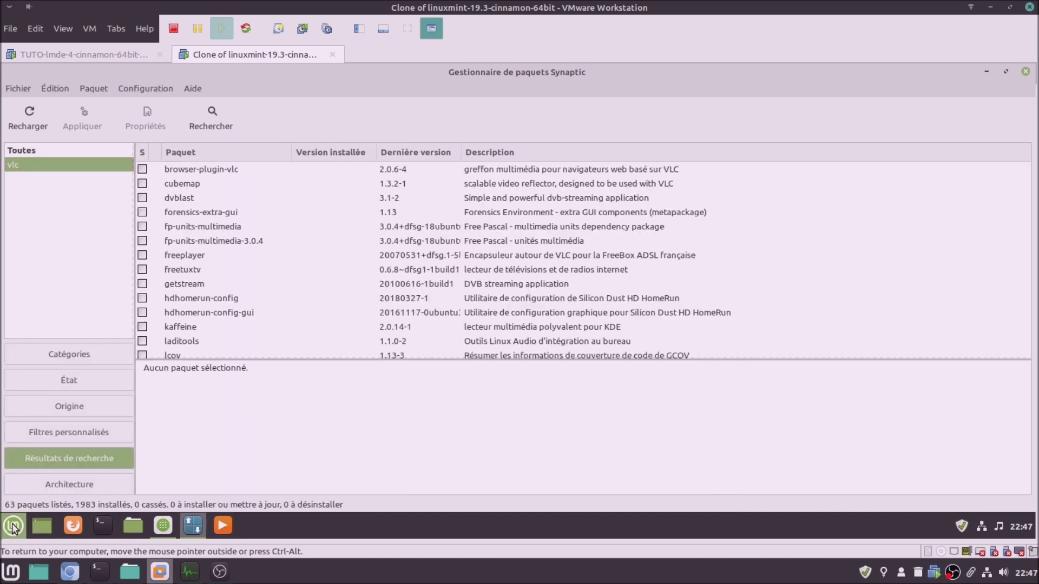
left_click(486, 145)
mouse_move(449, 146)
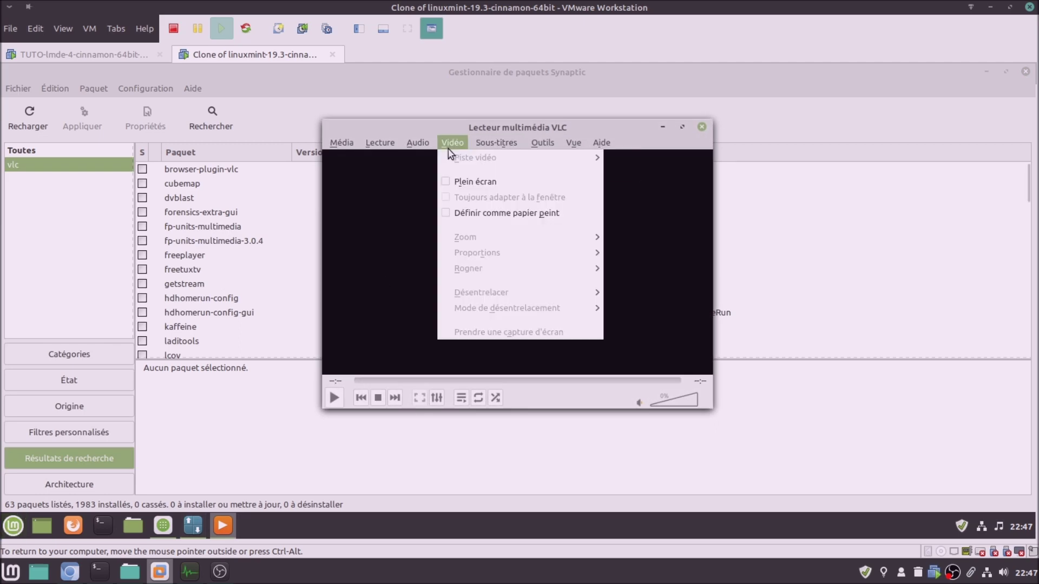
left_click(703, 126)
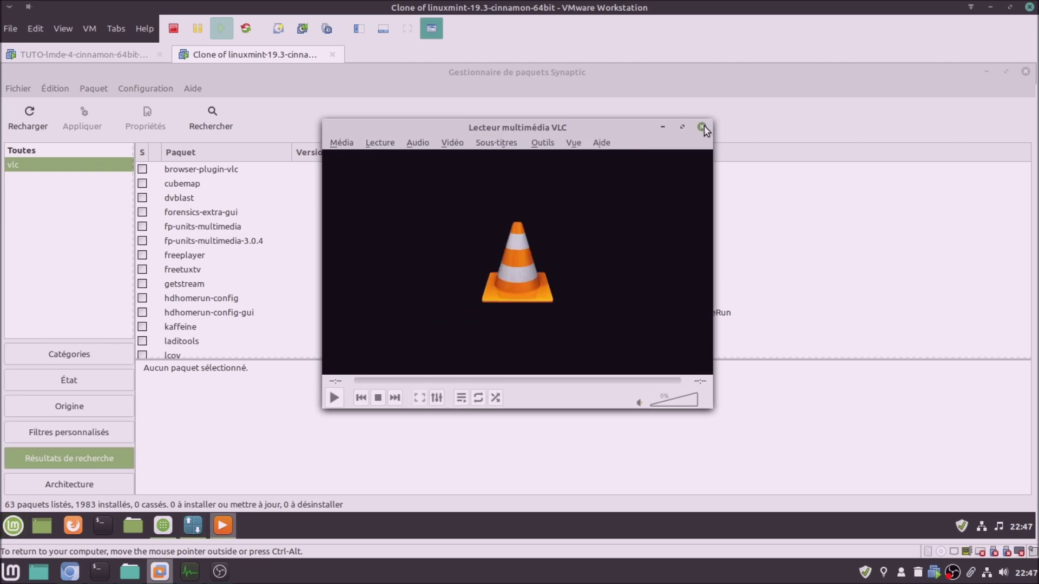
left_click(702, 127)
left_click(1026, 73)
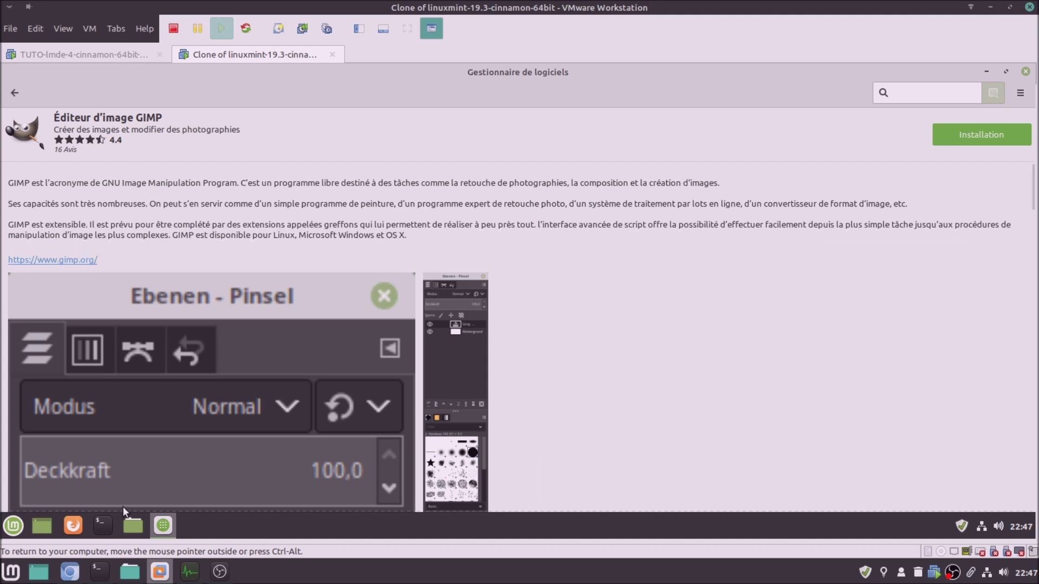
left_click(109, 50)
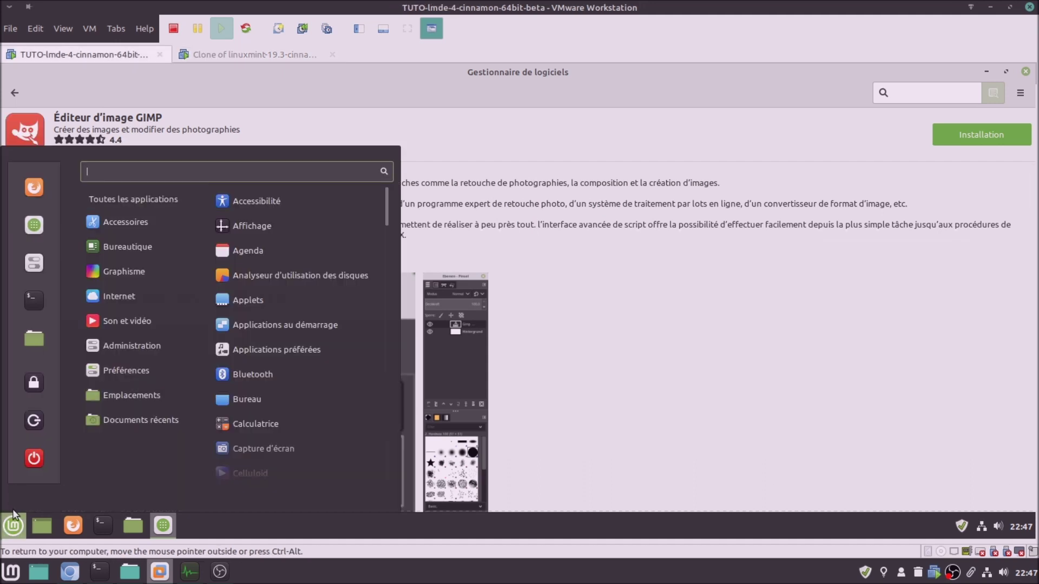
Launch Synaptic in the LMDE VM, authenticate, maximize it, and dismiss the quick introduction
mouse_move(142, 342)
type("sy")
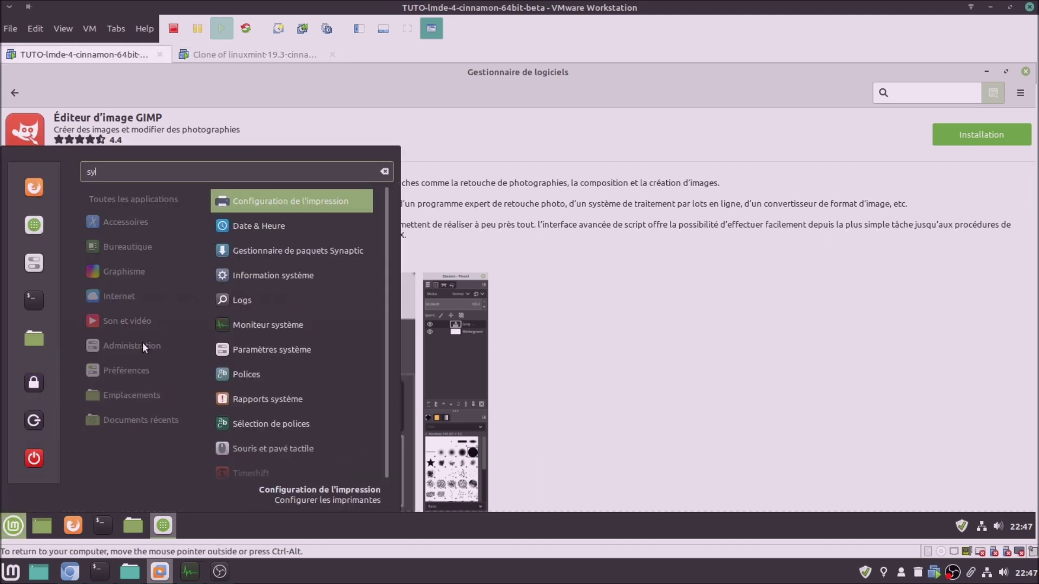
key("Down")
key("Down")
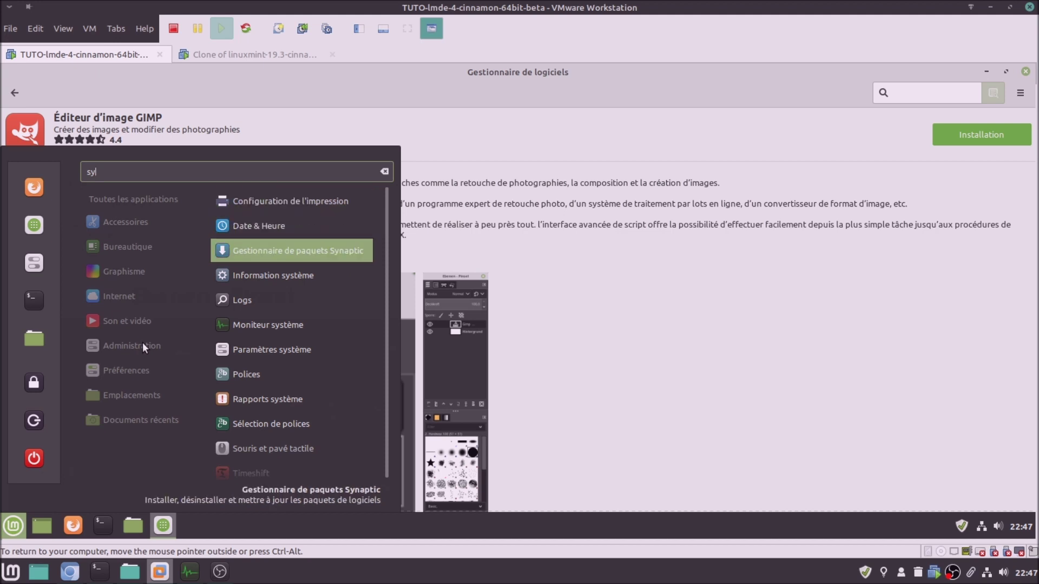
key("Return")
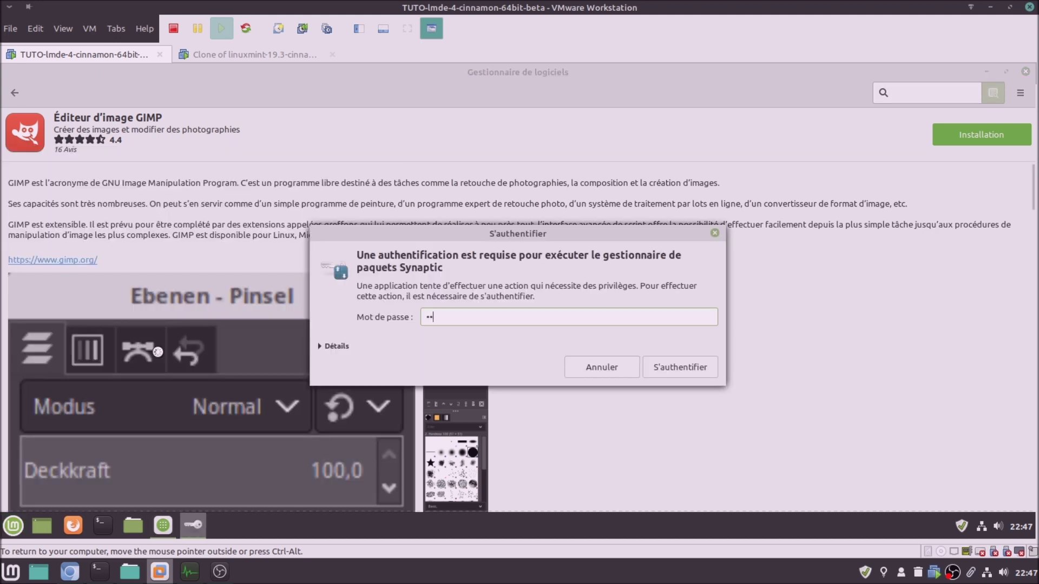
key("Return")
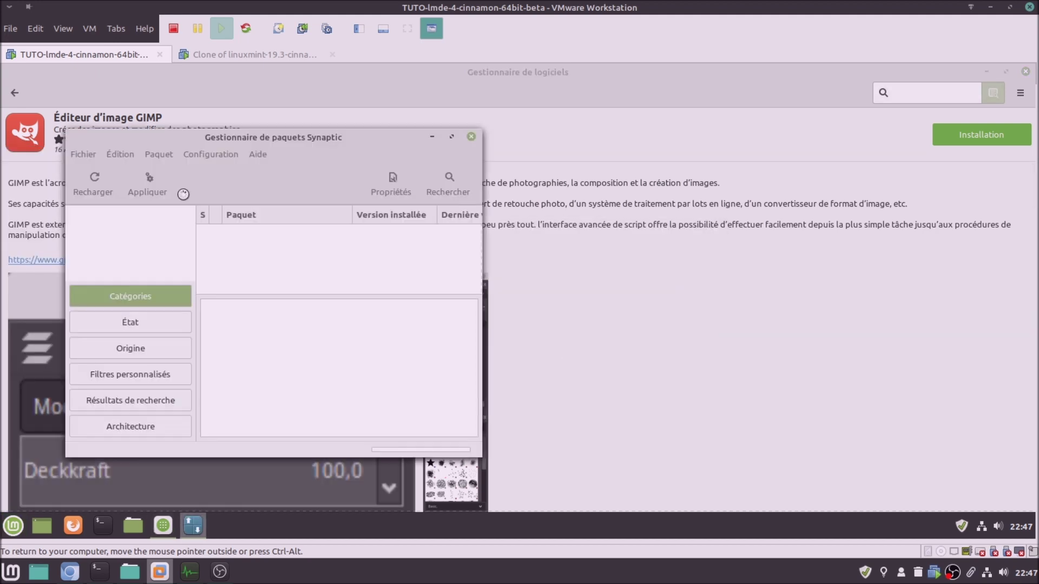
left_click(473, 138)
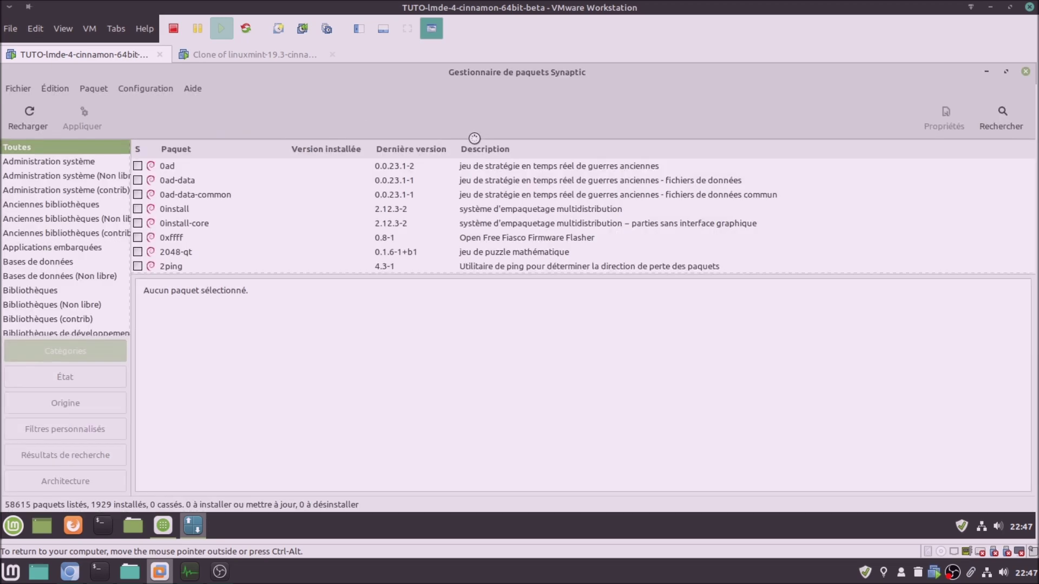
left_click(816, 372)
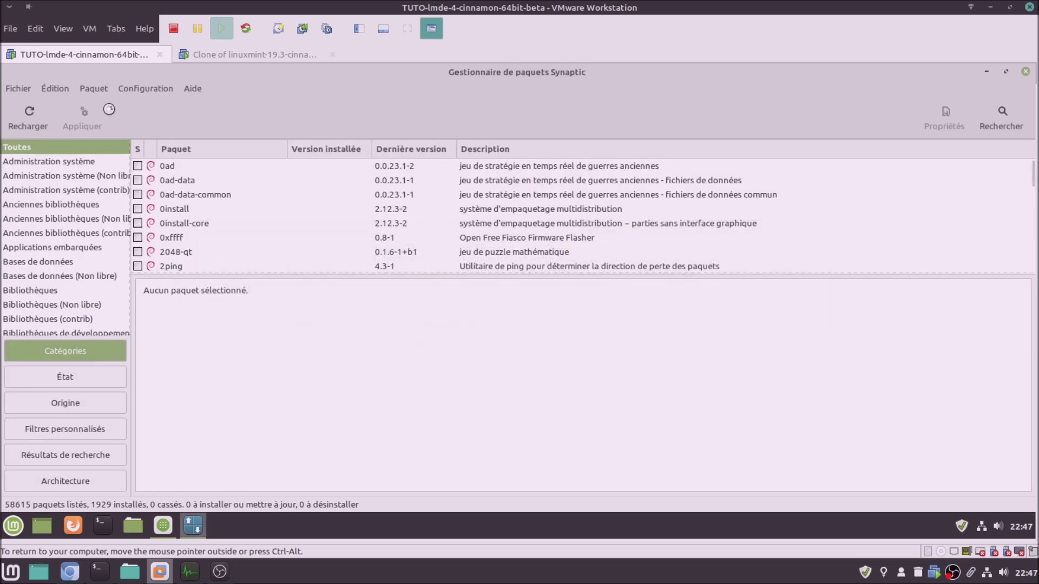
Search Synaptic for vlc (70 packages) and show the About box reporting version 0.84.6
left_click(1002, 114)
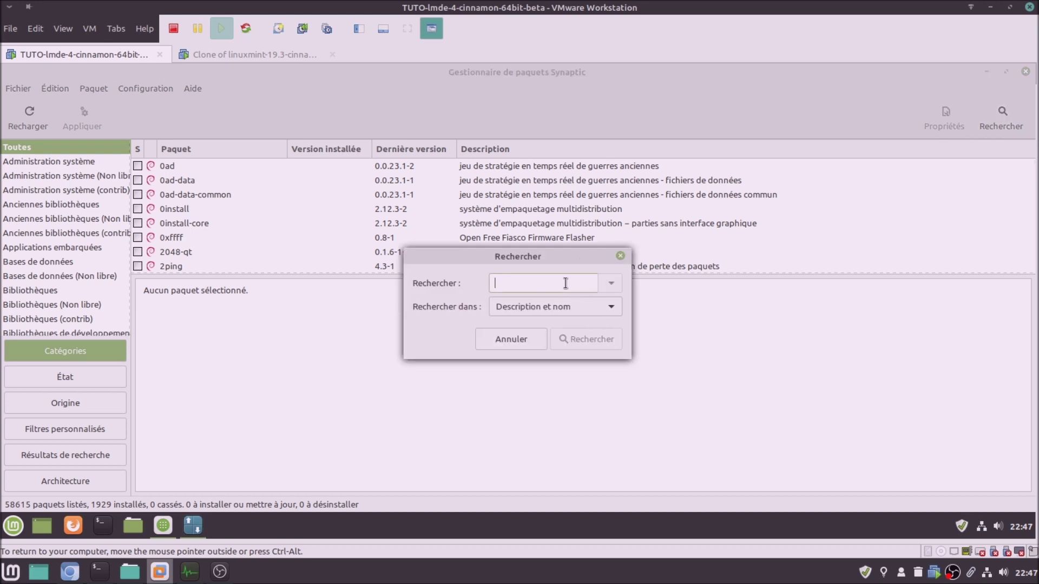
type("vlc")
key("Return")
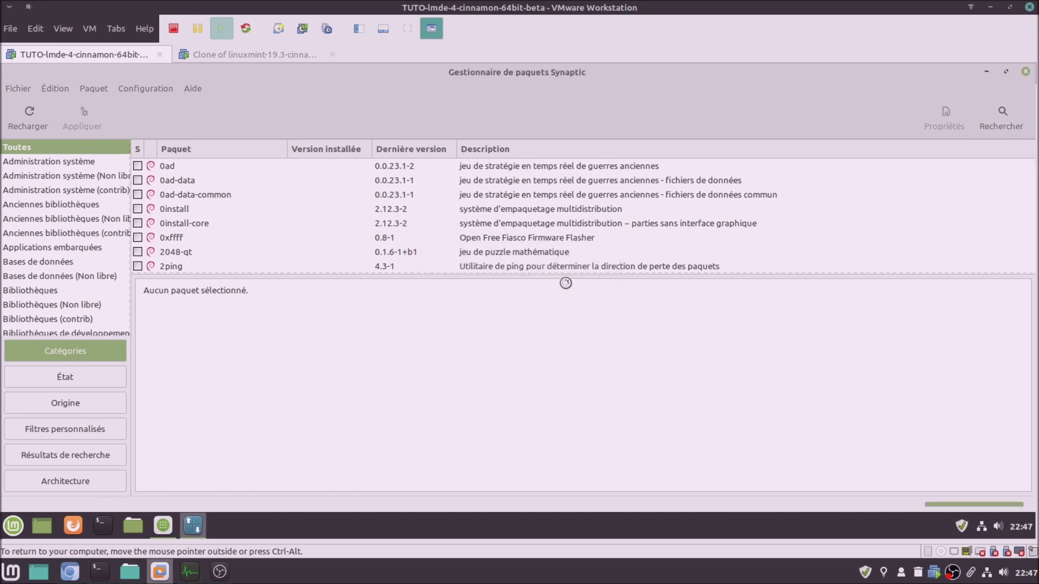
left_click(193, 89)
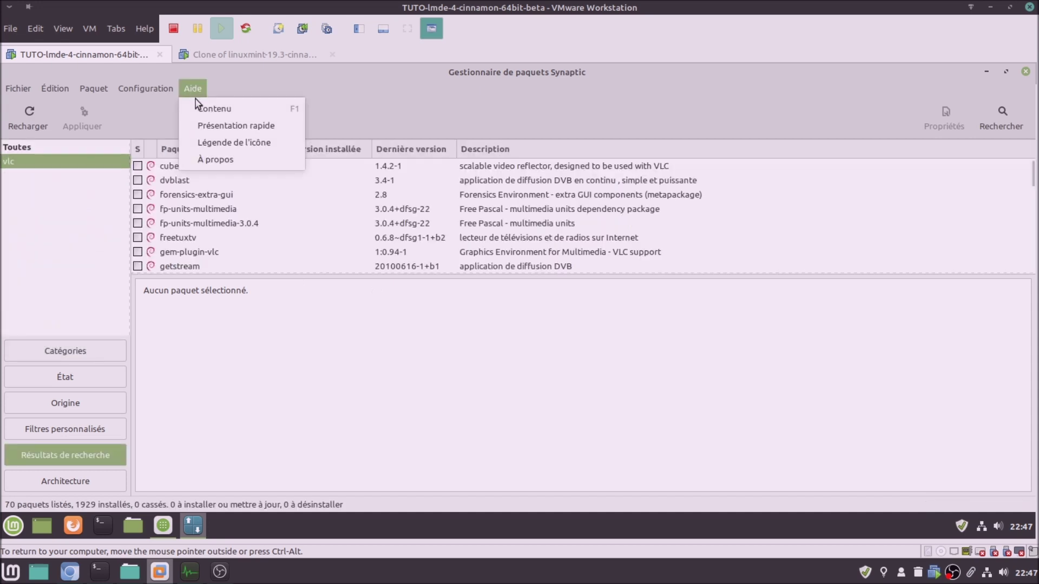
left_click(222, 162)
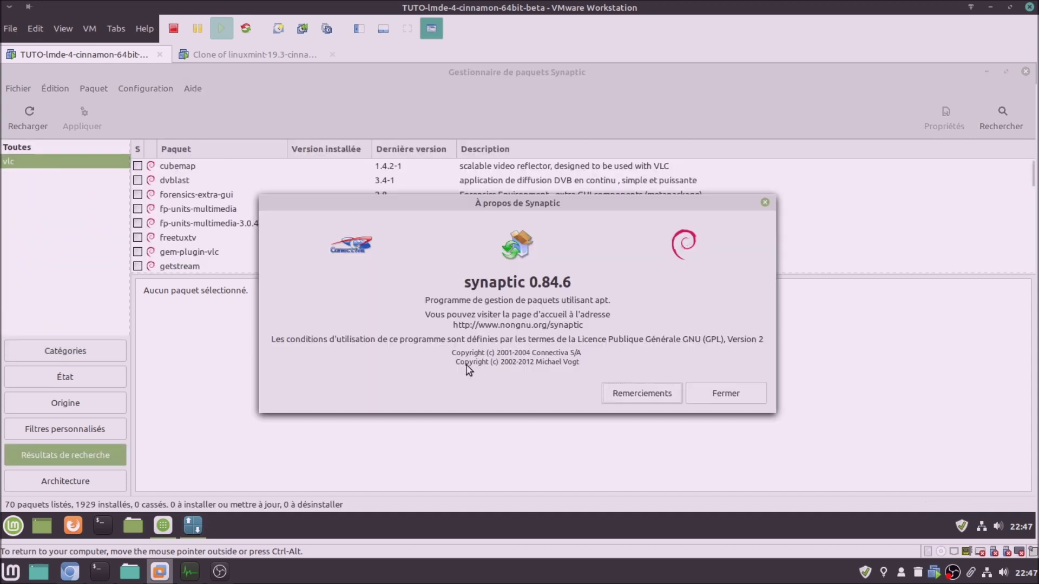
left_click(220, 54)
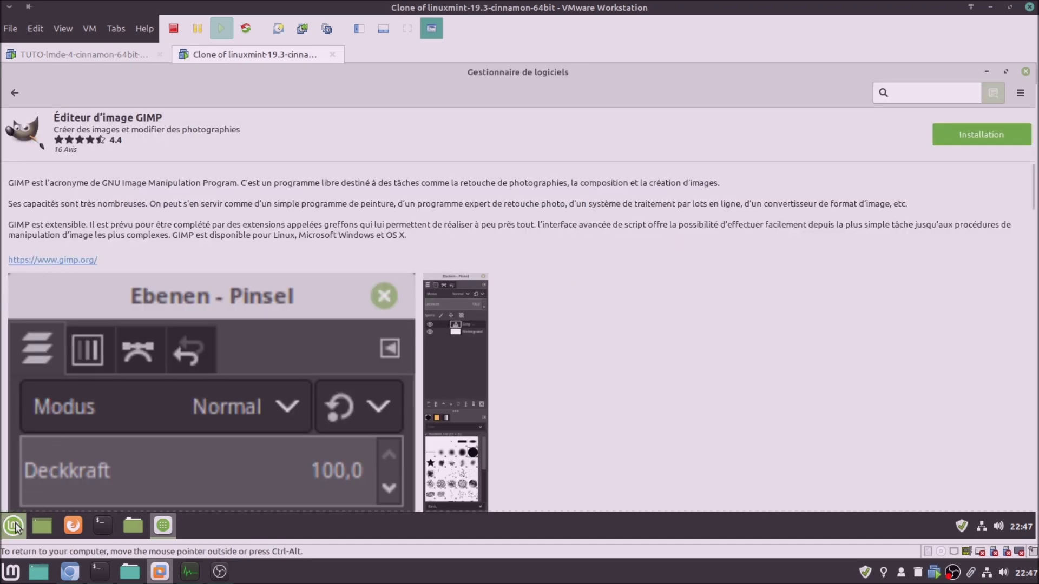
Launch Synaptic in Mint 19.3 with the account password, confirm version 0.84.3 in About, then close it
left_click(12, 526)
type("syl")
key("Down")
key("Return")
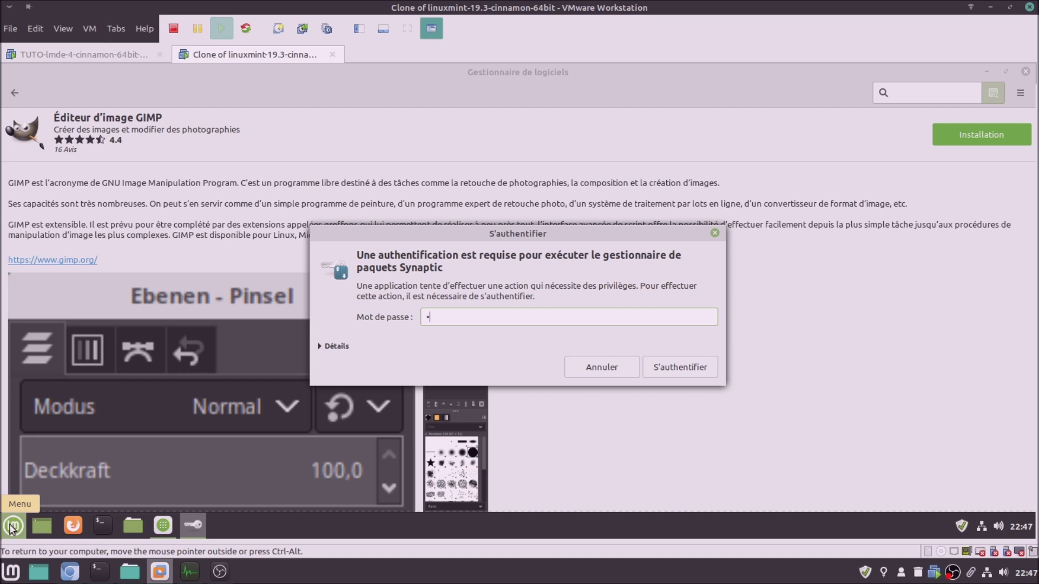
type("•")
key("Return")
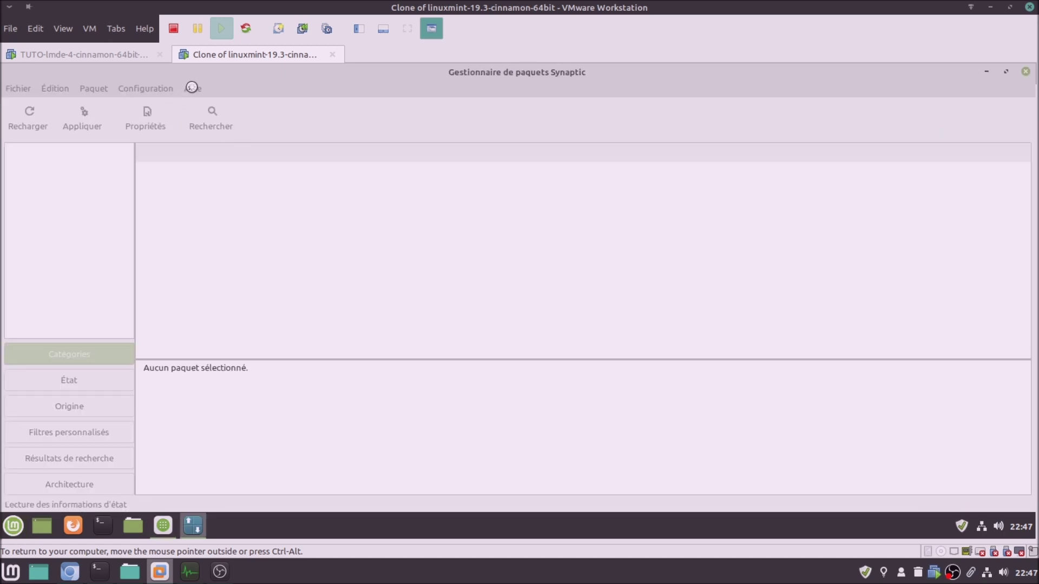
left_click(192, 87)
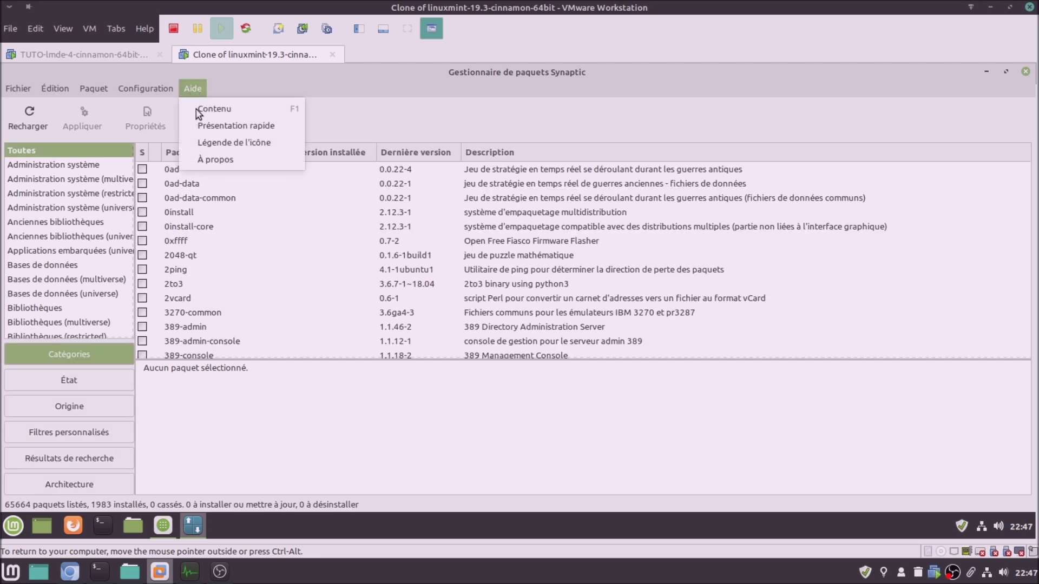
left_click(219, 160)
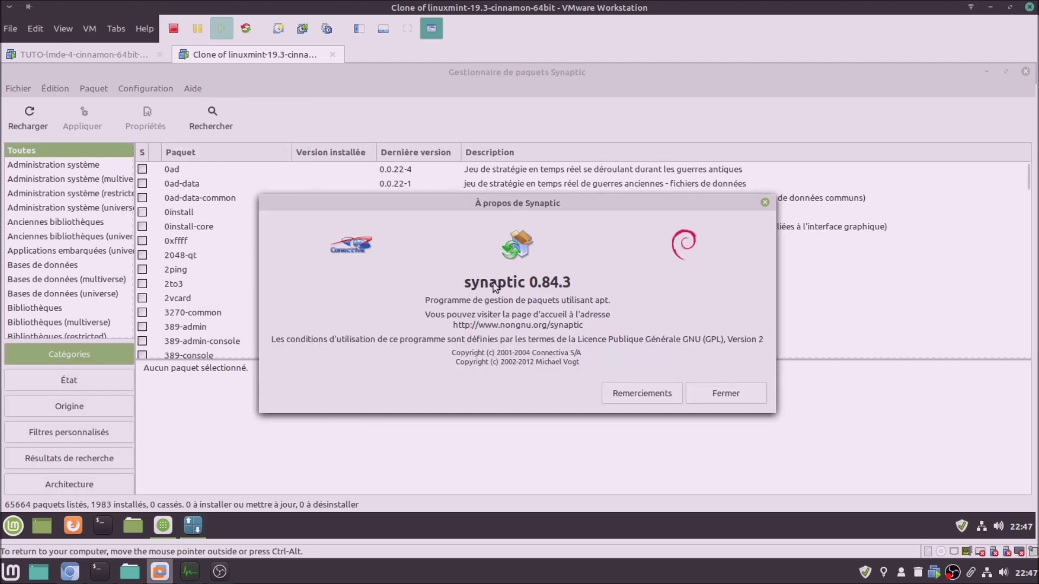
left_click(746, 393)
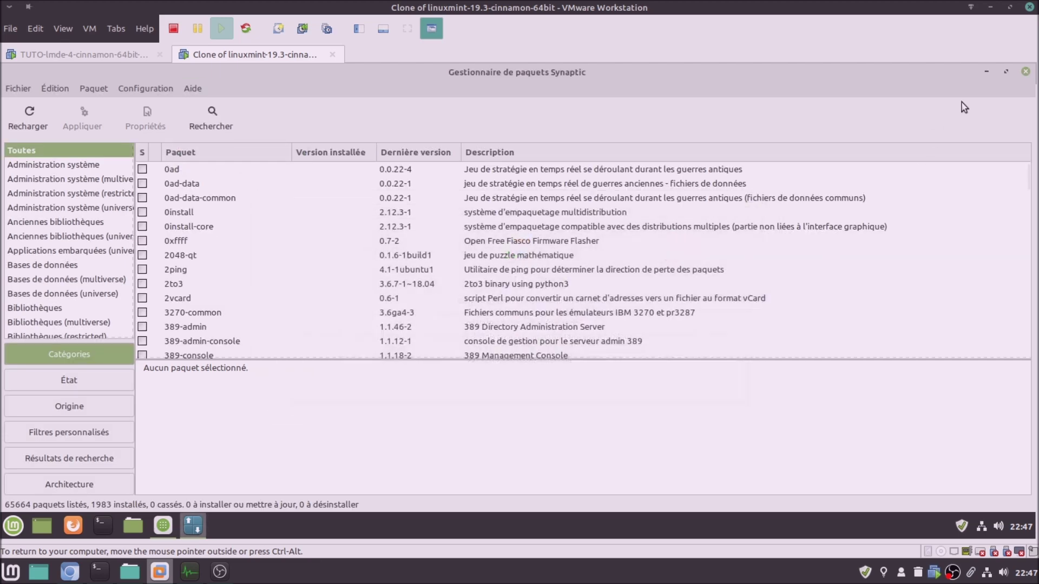
left_click(1024, 72)
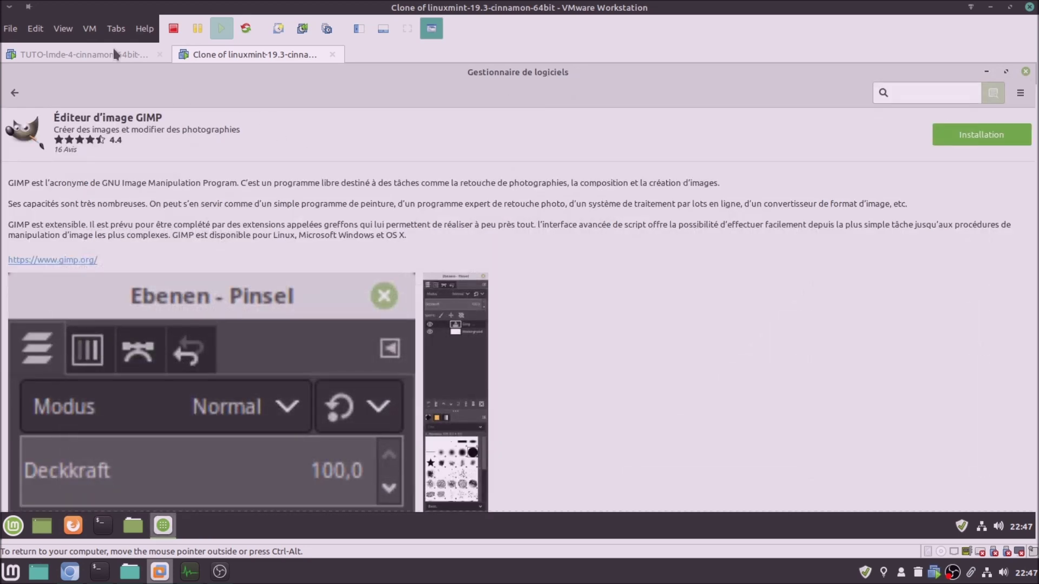
left_click(115, 54)
Dismiss LMDE's Synaptic About box, check the vlc packages and vlc-l10n details, then close Synaptic
left_click(720, 391)
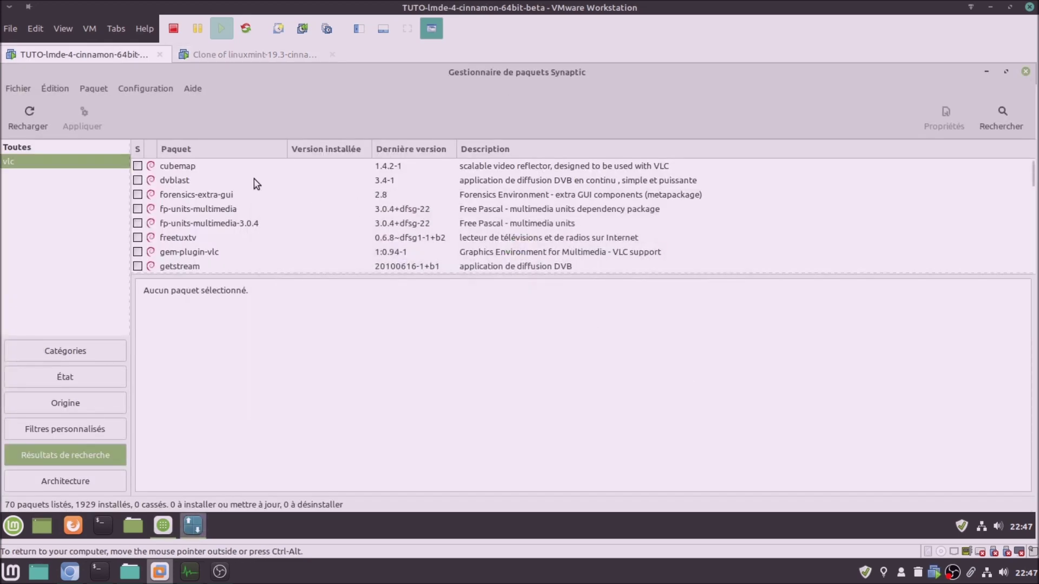
scroll(215, 212, "down", 10)
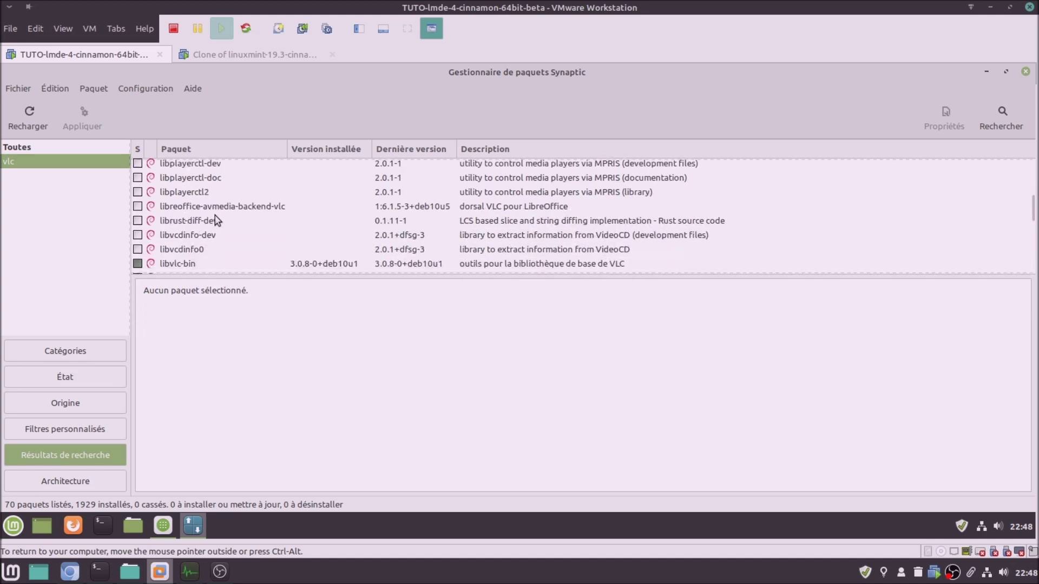
scroll(217, 219, "down", 2)
scroll(216, 219, "down", 10)
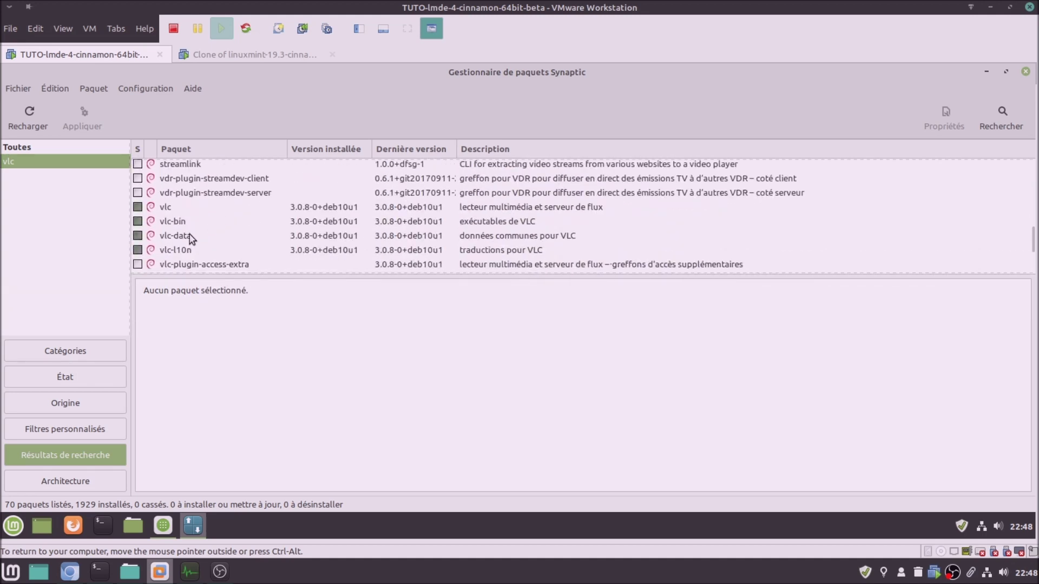
left_click(180, 252)
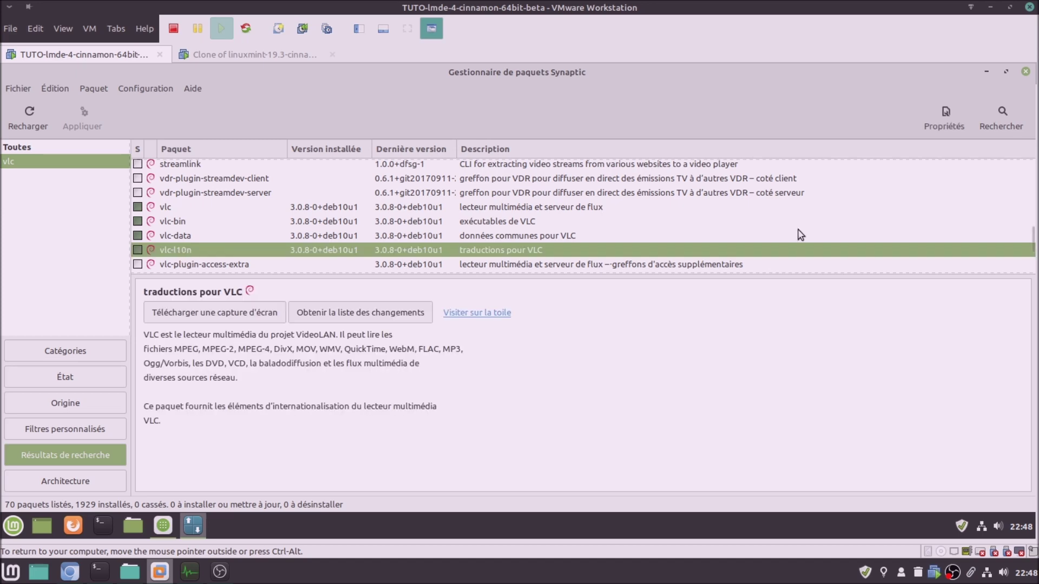
left_click(1024, 74)
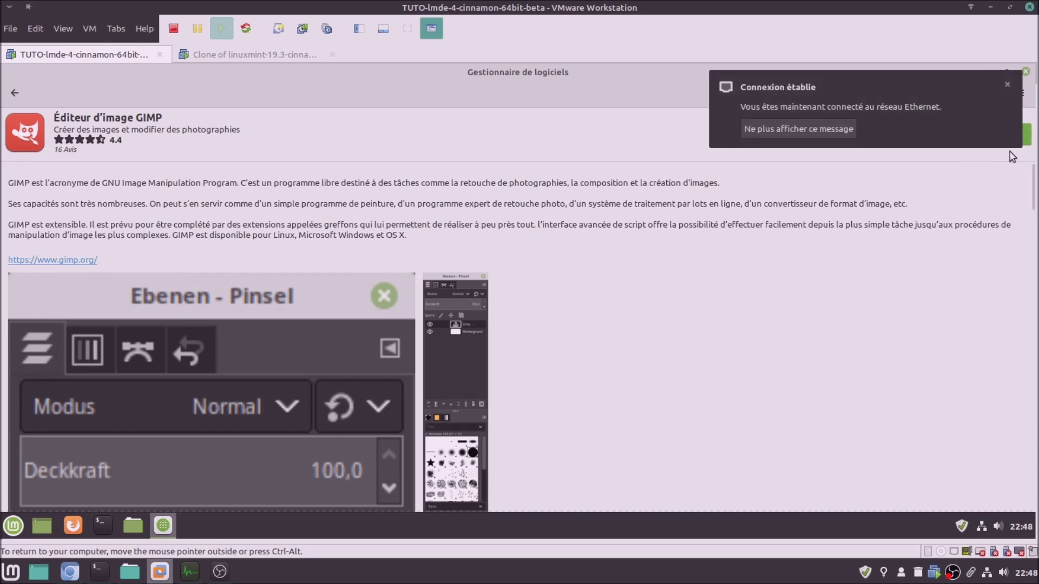
Start GIMP installs in LMDE and Mint 19.3, accepting the extra Flatpak runtimes, and monitor both
left_click(1027, 138)
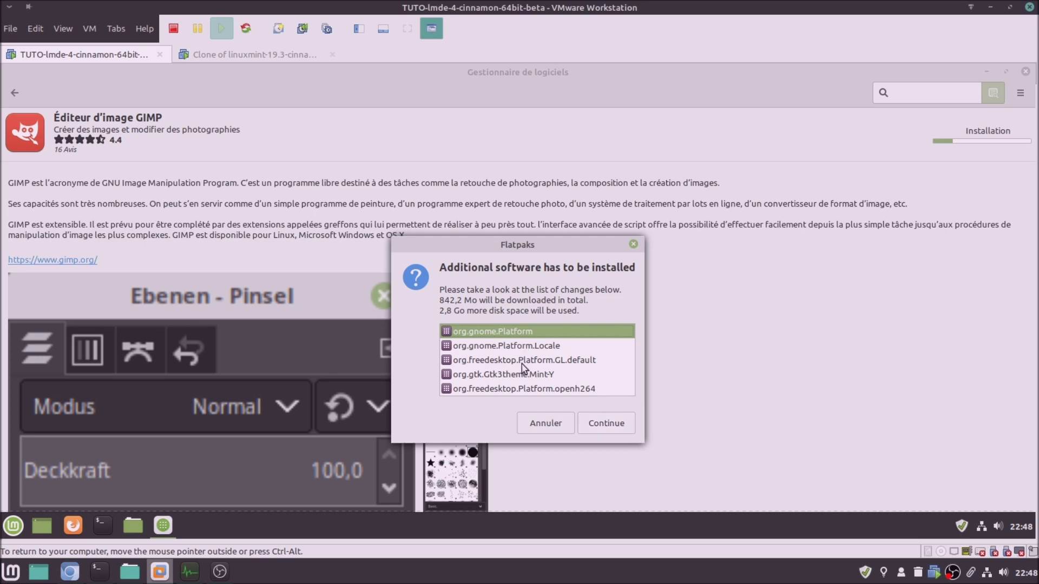
left_click(605, 423)
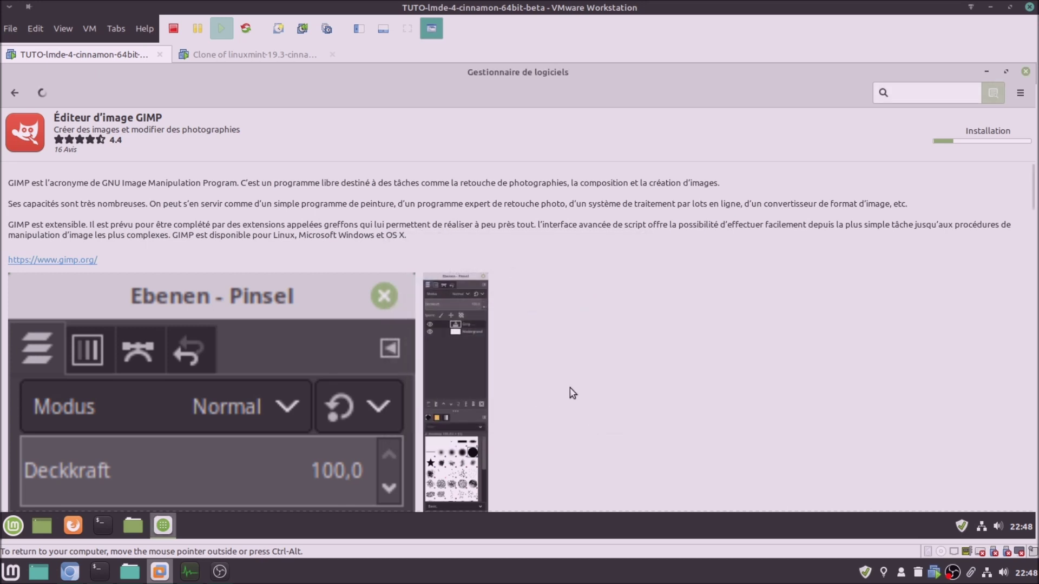
left_click(203, 53)
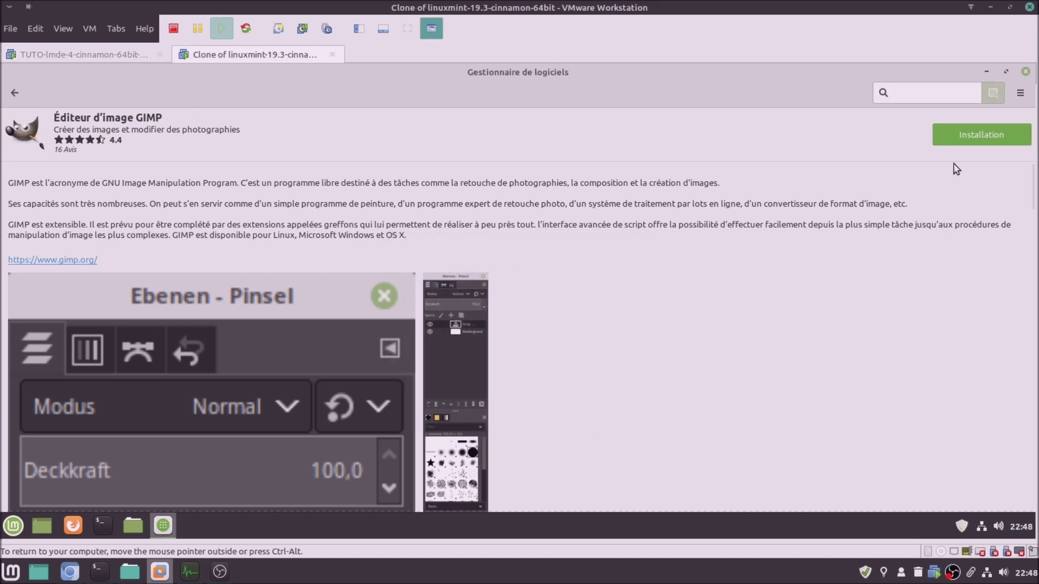
left_click(974, 138)
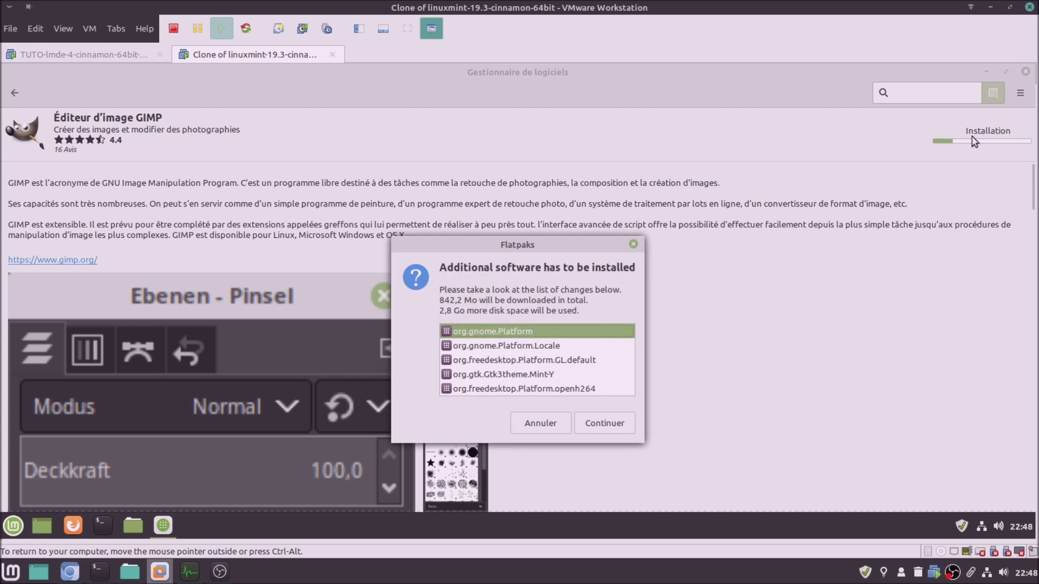
left_click(590, 427)
left_click(107, 48)
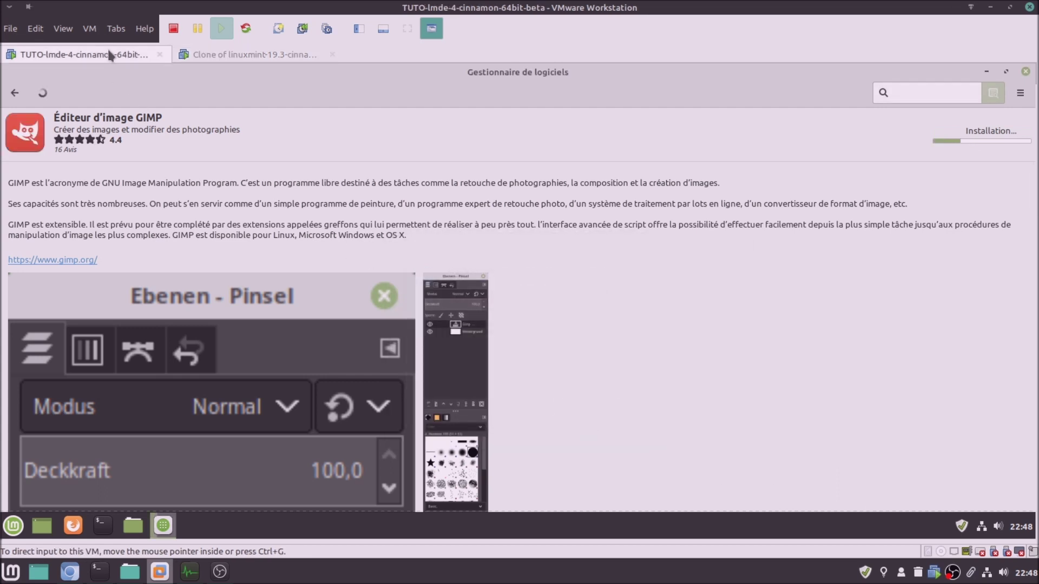
left_click(220, 53)
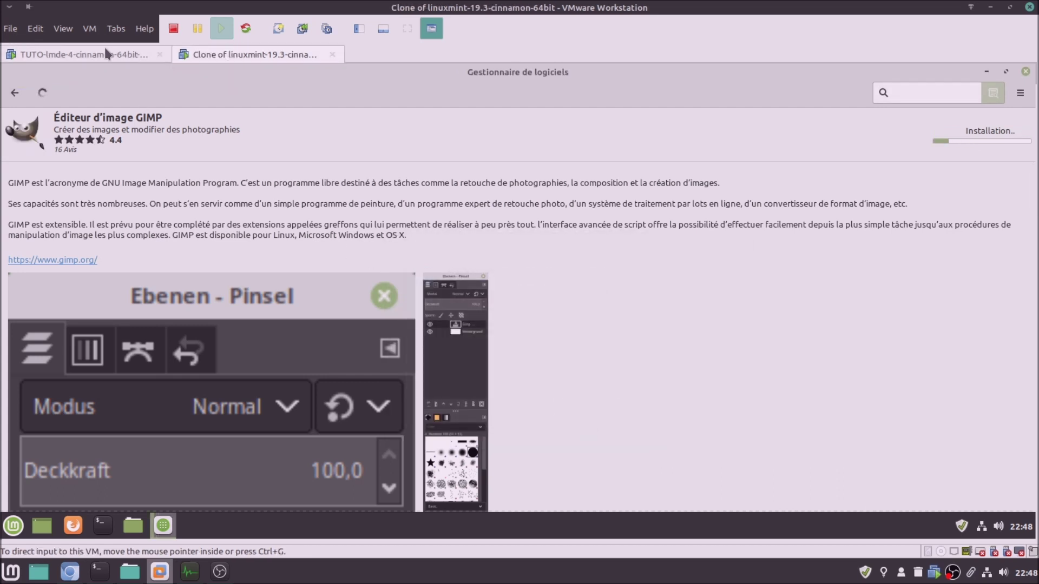
left_click(105, 50)
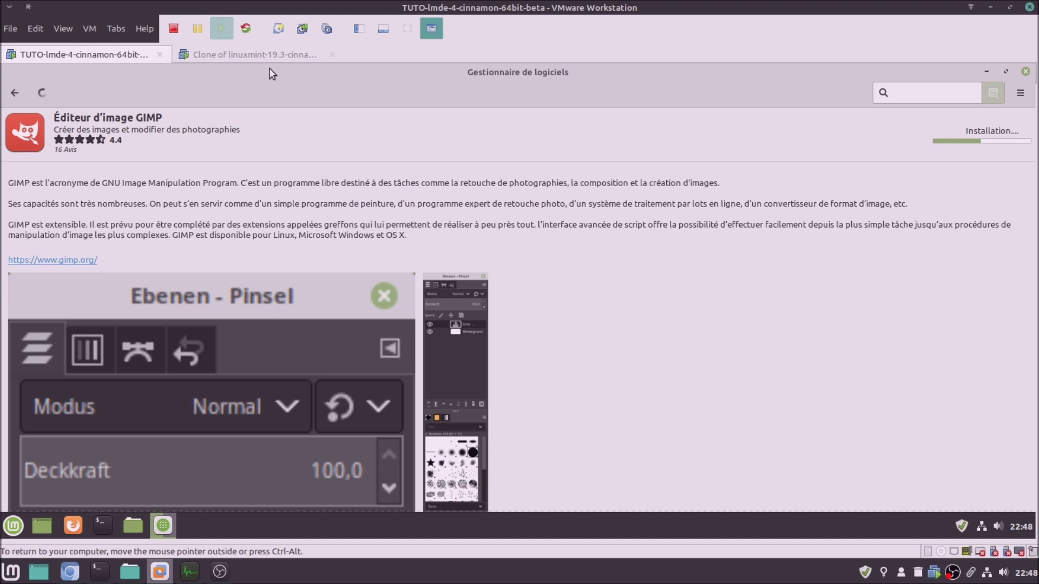
left_click(277, 54)
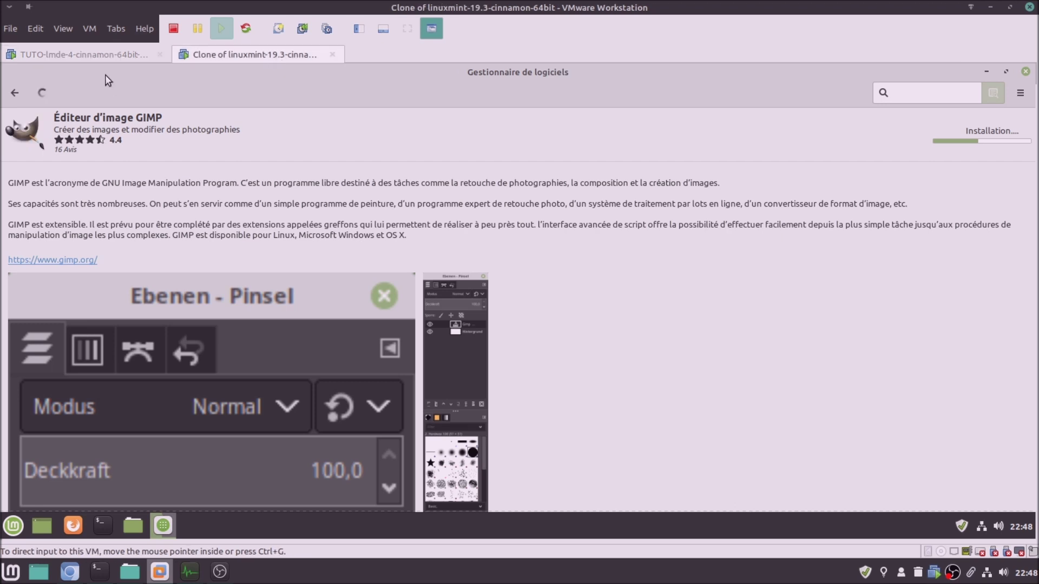
left_click(100, 52)
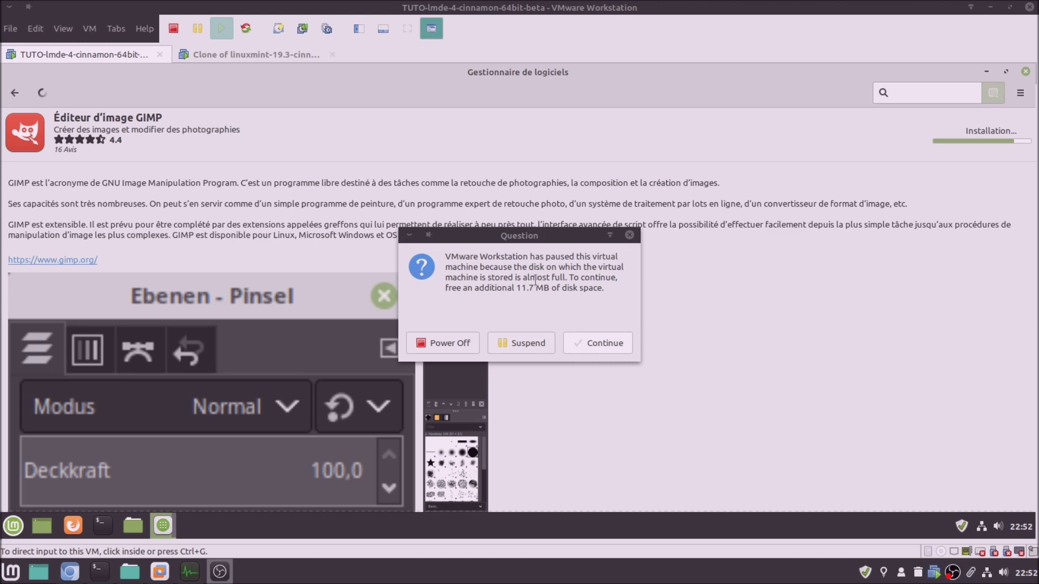
Choose Power Off on the disk-almost-full question for the Mint 19.3 clone and the LMDE 4 VM
left_click(253, 55)
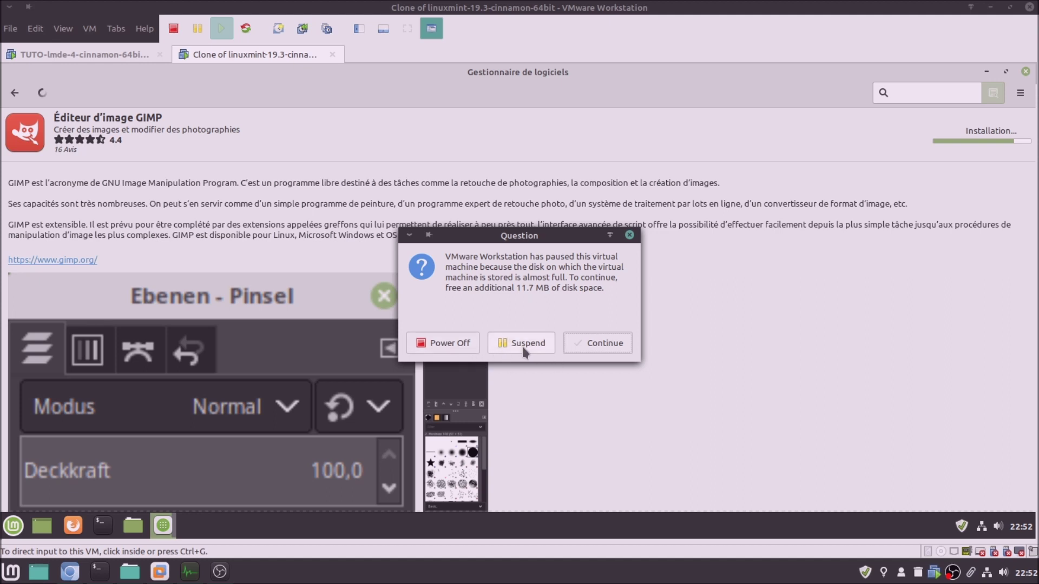
left_click(463, 348)
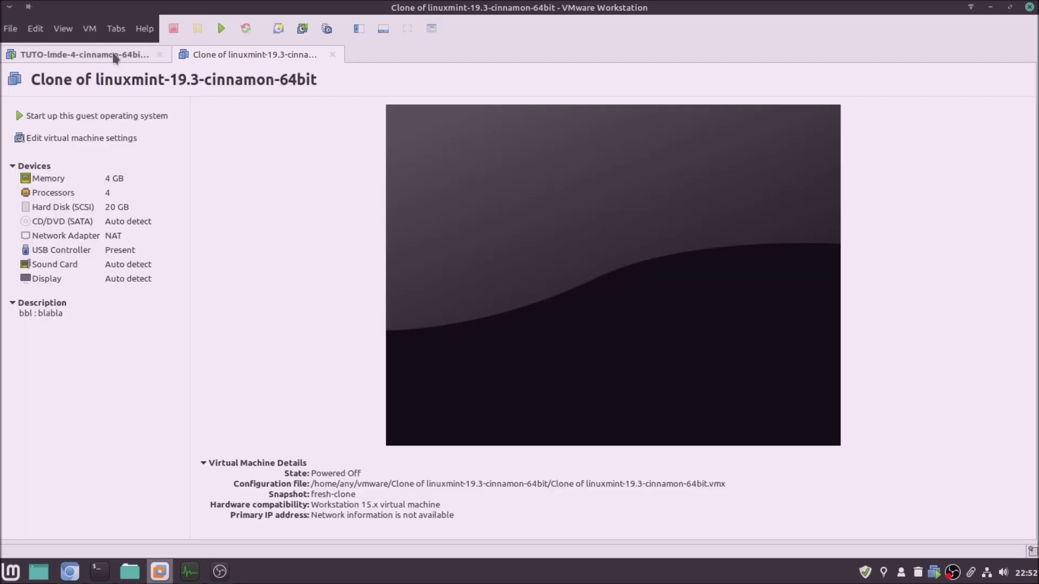
left_click(115, 57)
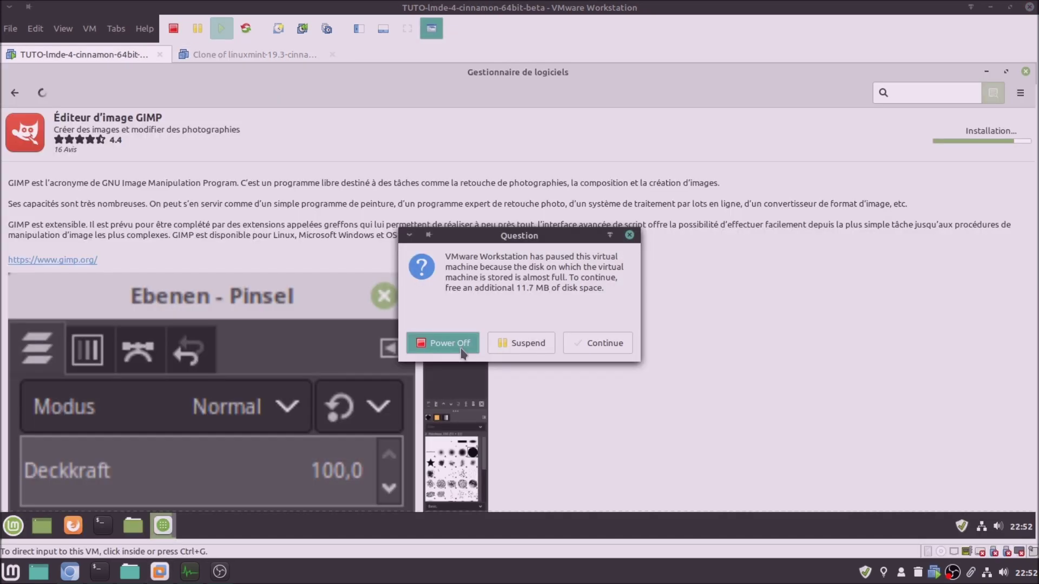
left_click(462, 349)
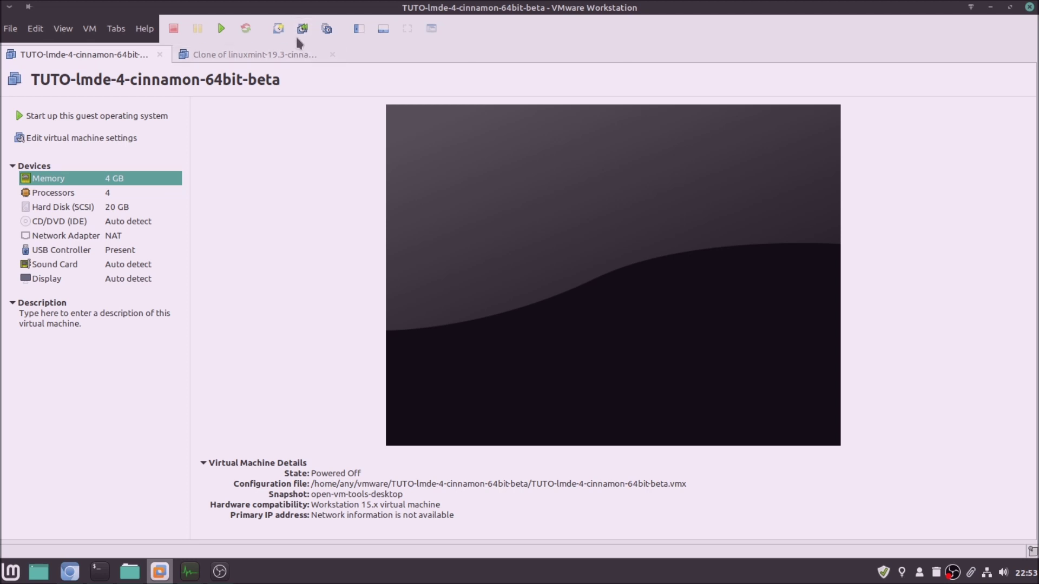
Restore the LMDE 4 VM to its open-vm-tools-desktop snapshot via Snapshot Manager
left_click(326, 36)
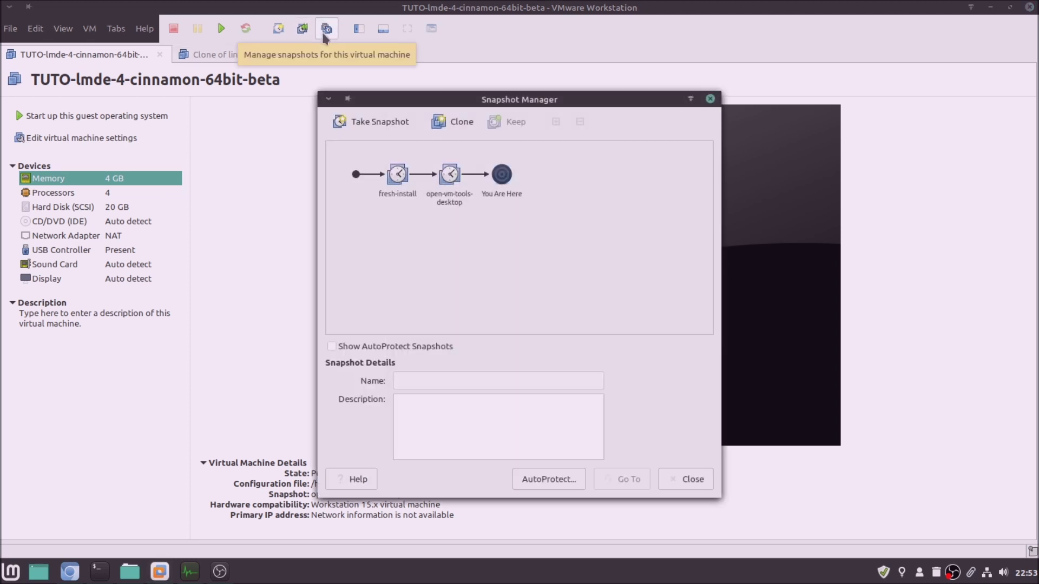
left_click(458, 191)
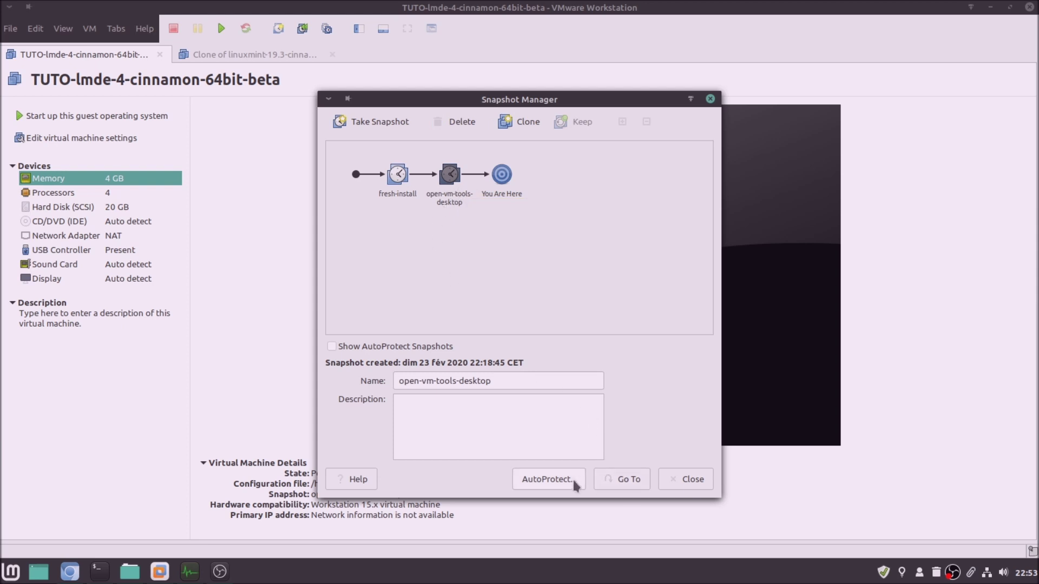
left_click(629, 487)
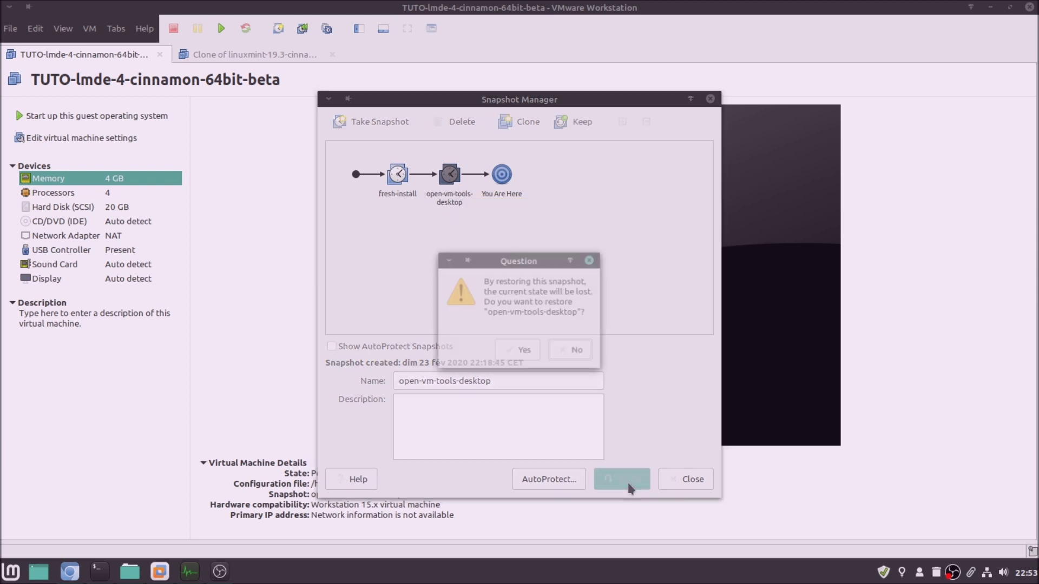
left_click(521, 352)
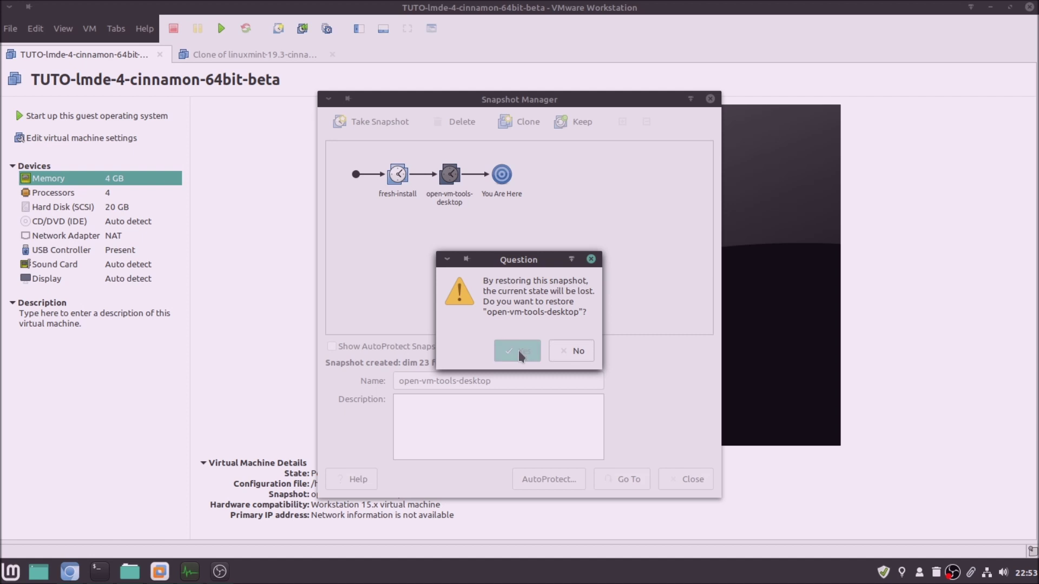
left_click(266, 62)
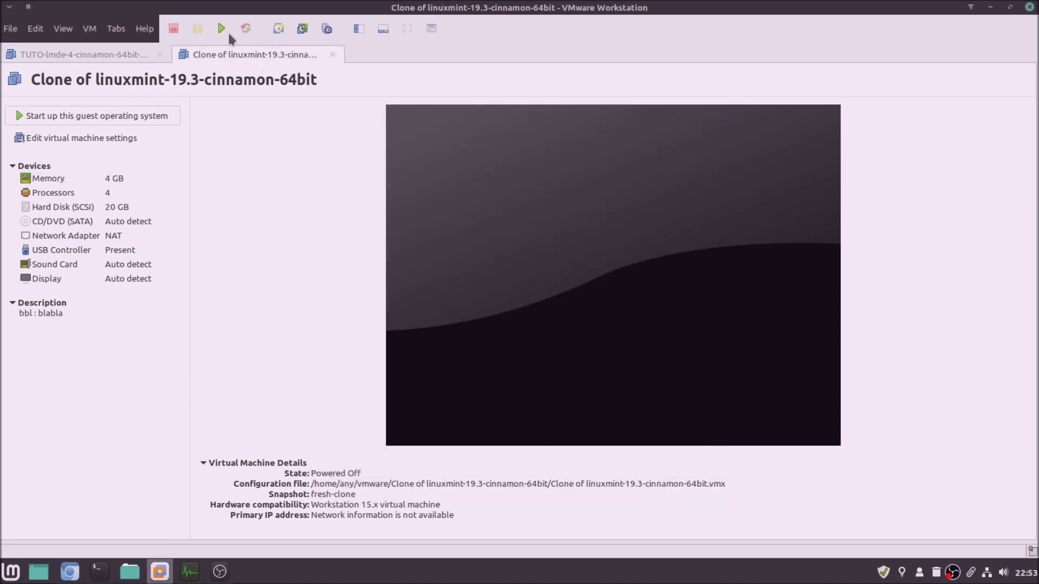
Revert the Mint 19.3 clone to its fresh-clone snapshot in Snapshot Manager
left_click(326, 28)
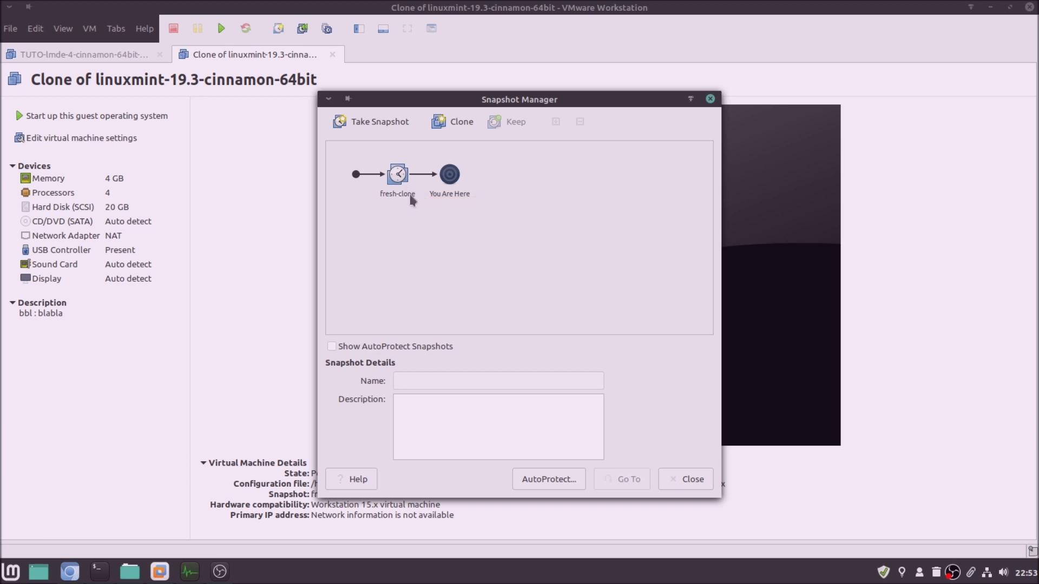
left_click(406, 195)
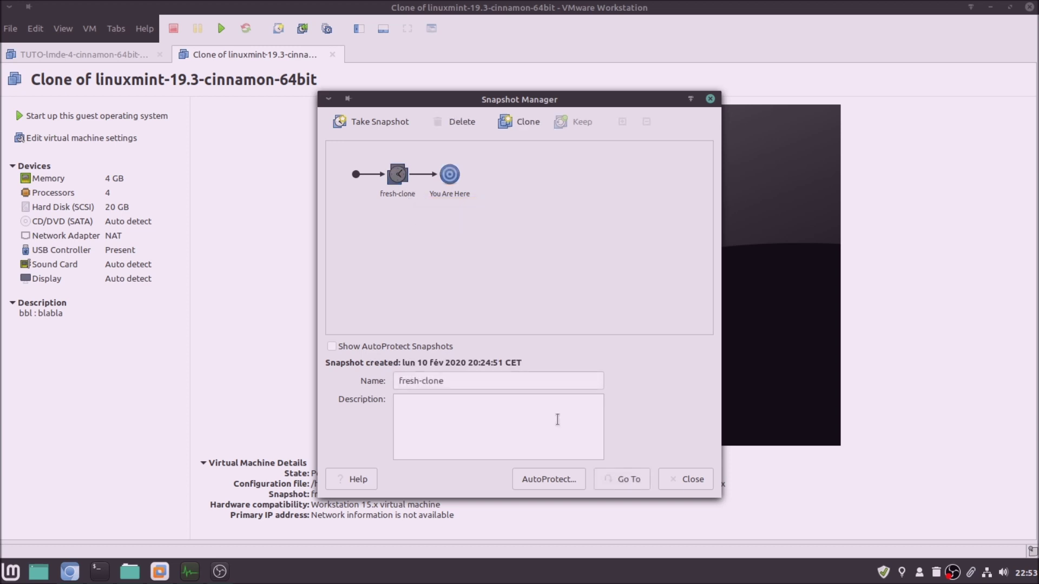
left_click(633, 477)
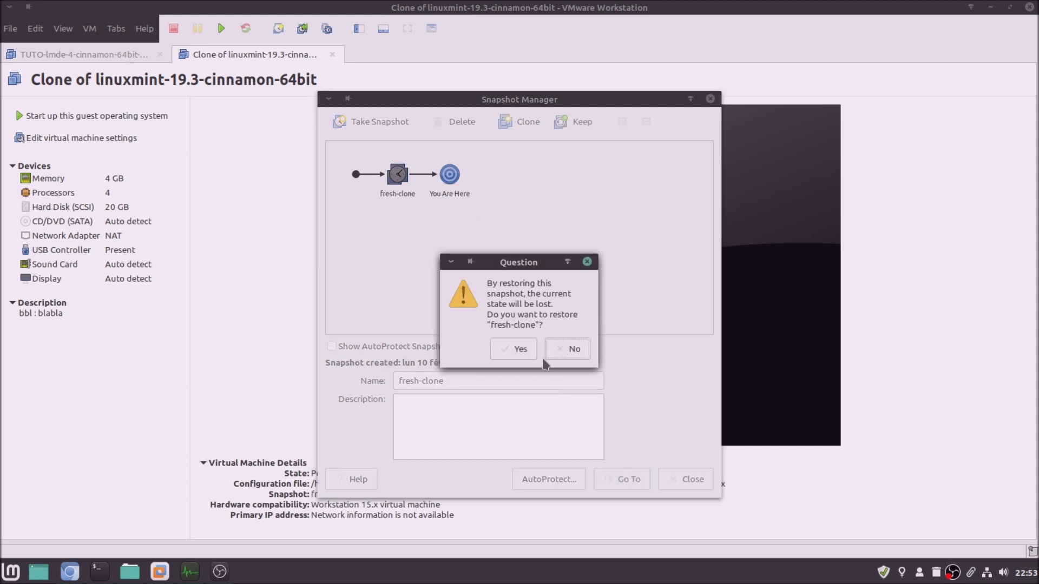
left_click(513, 349)
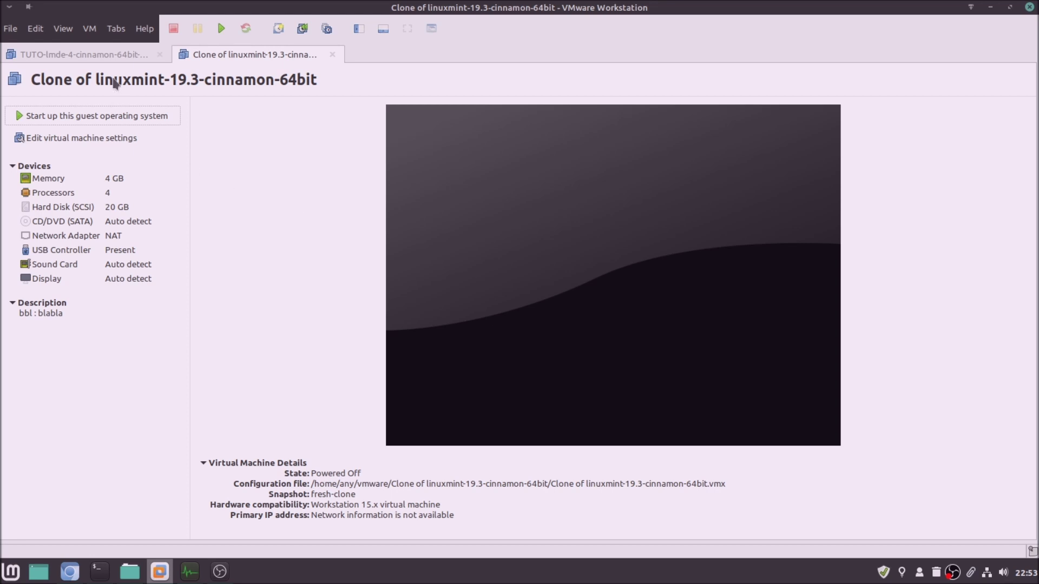
Power on both the LMDE 4 VM and the Mint 19.3 clone
left_click(115, 55)
left_click(219, 28)
left_click(243, 53)
left_click(219, 28)
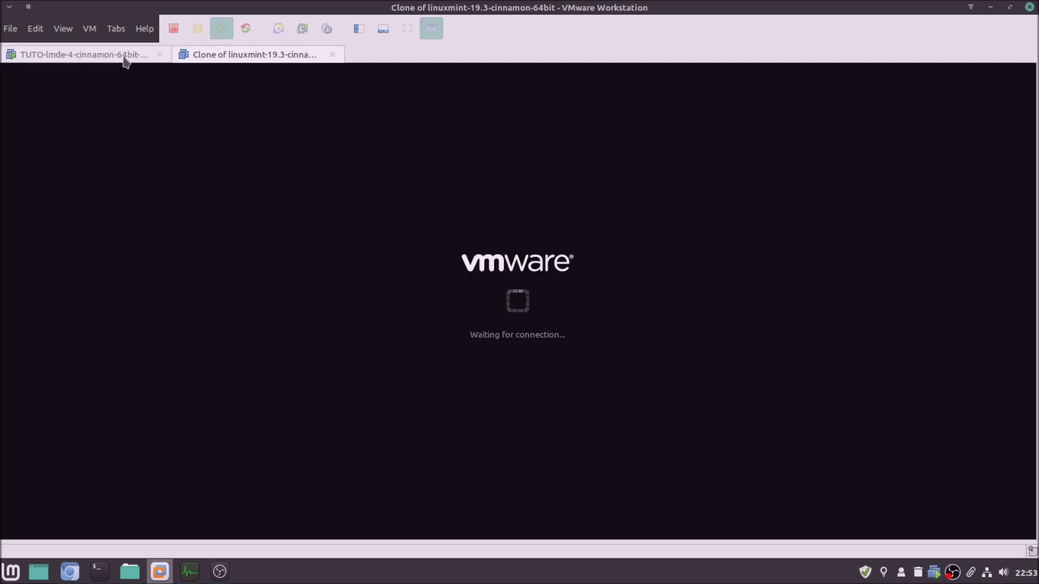
Boot LMDE 4 Debbie straight from the GRUB menu, then release input to the host
left_click(124, 58)
left_click(460, 294)
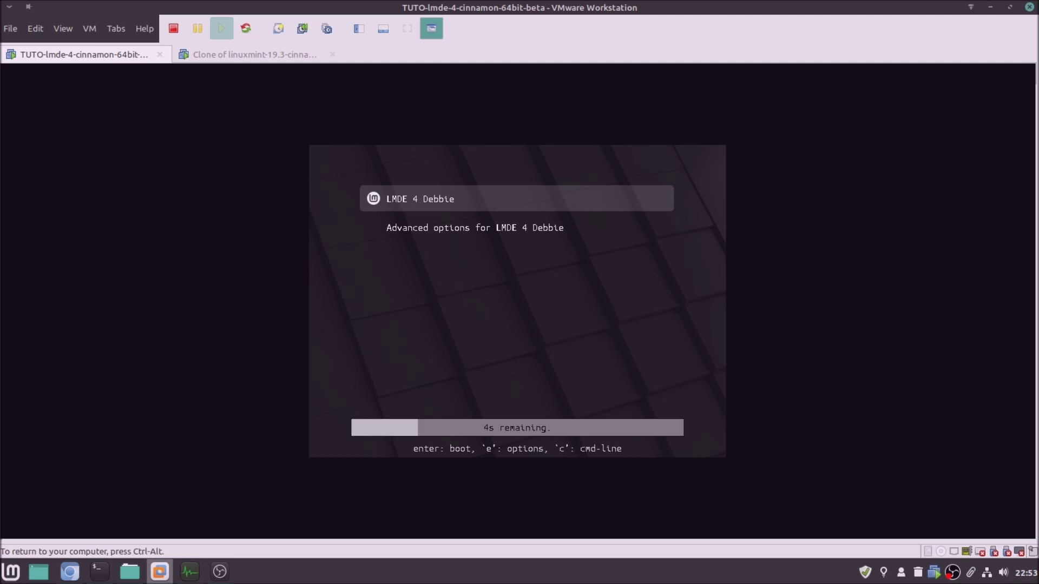
key("Return")
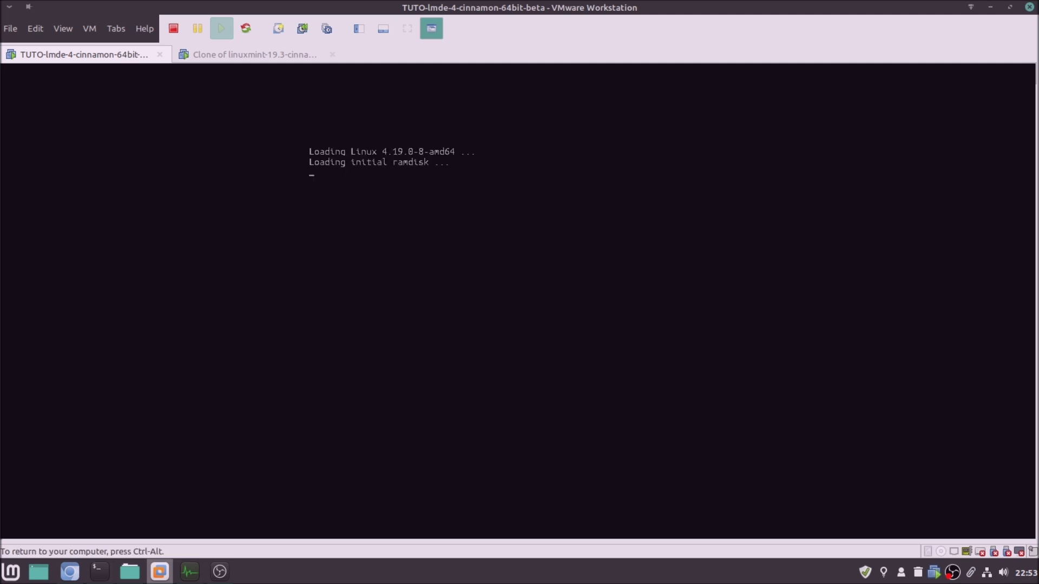
key("ctrl+alt")
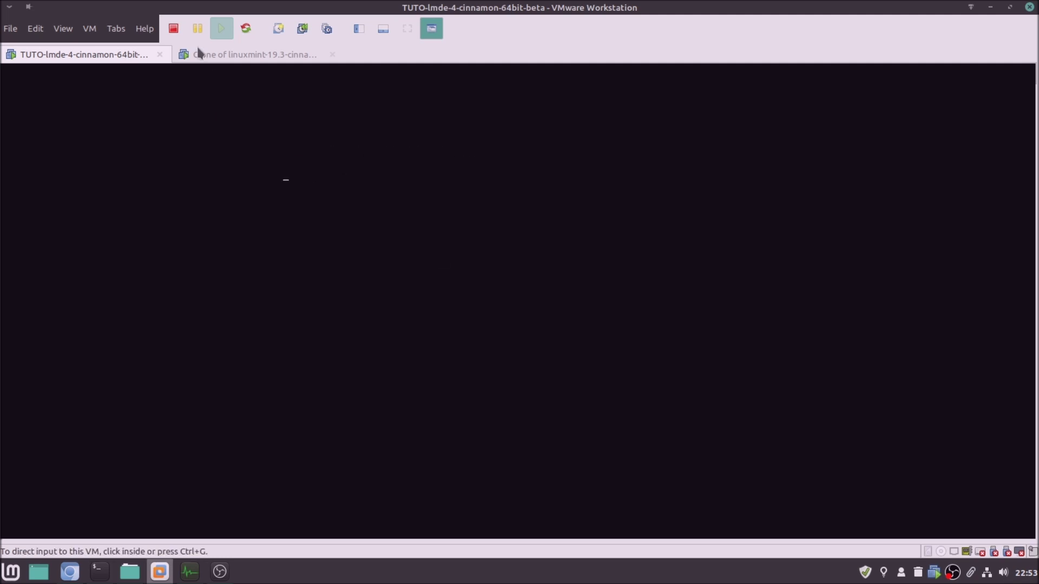
Open the LMDE 4 VM's settings, close them unchanged, and check both VMs' boot progress
right_click(133, 55)
left_click(222, 268)
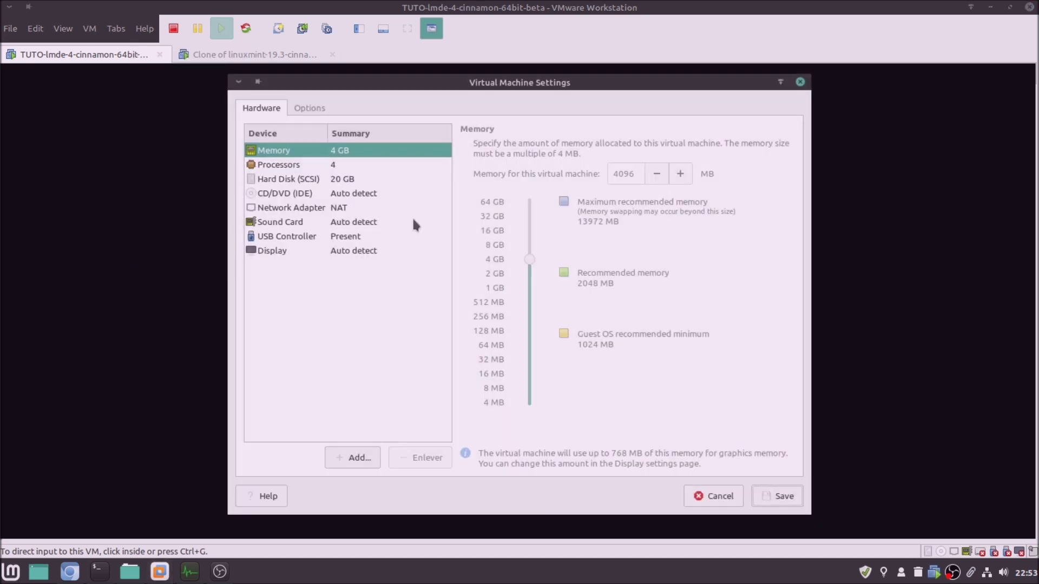
left_click(699, 495)
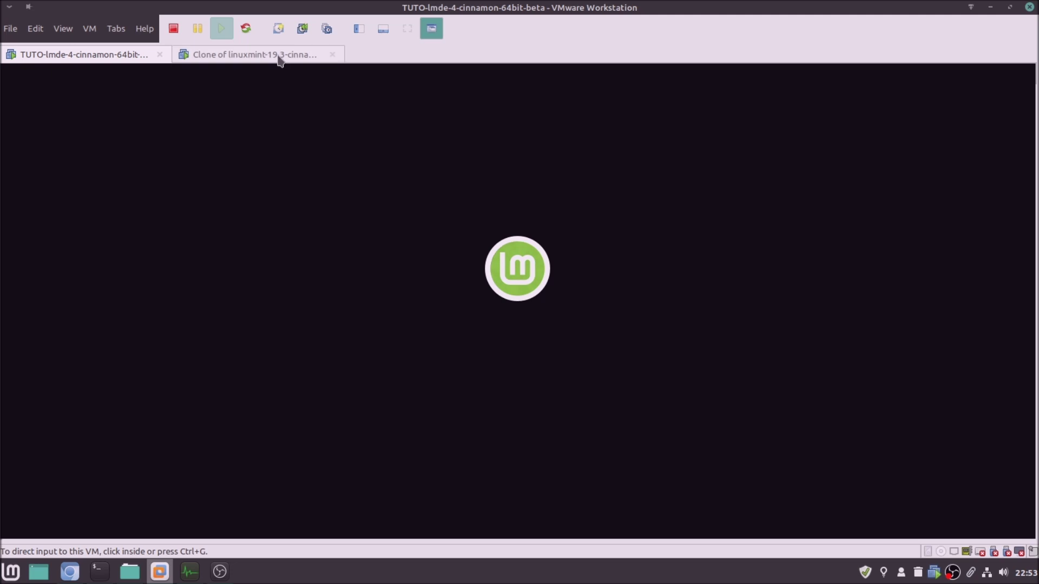
left_click(279, 61)
left_click(111, 57)
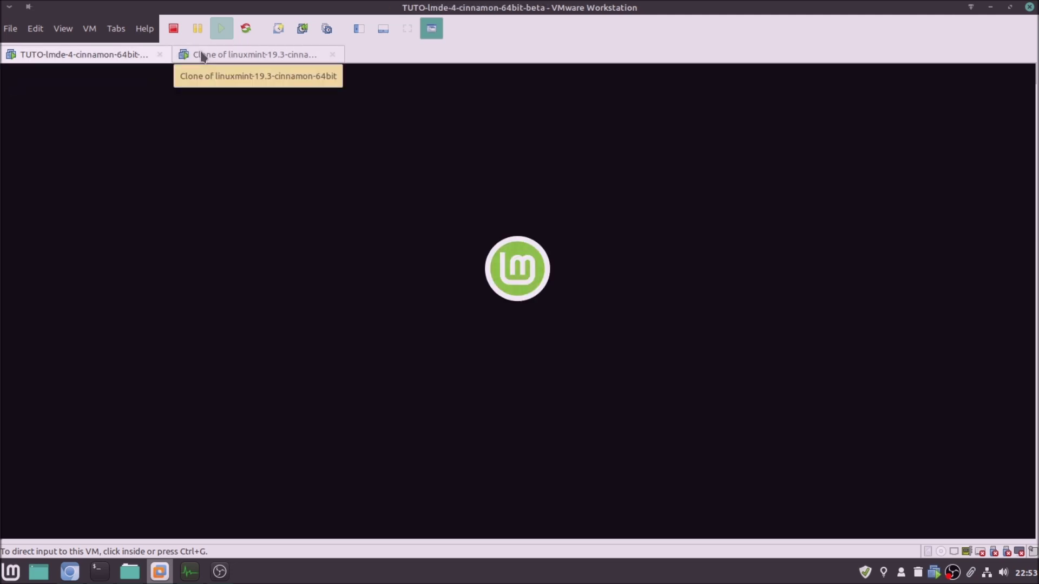
left_click(218, 54)
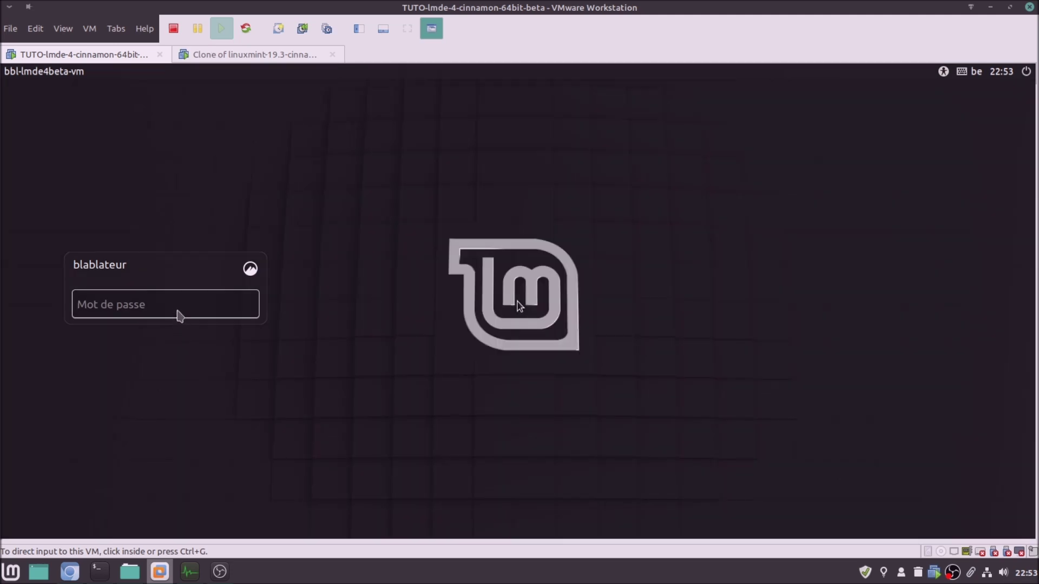
Log in to the LMDE 4 VM and the Mint 19.3 clone with the account password
left_click(174, 305)
type("a•••••")
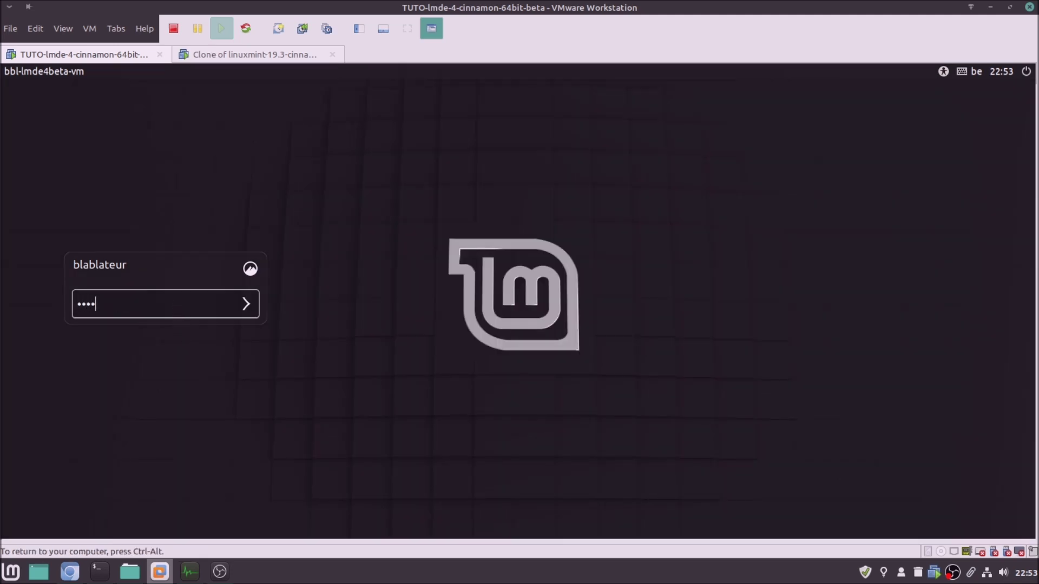
key("Return")
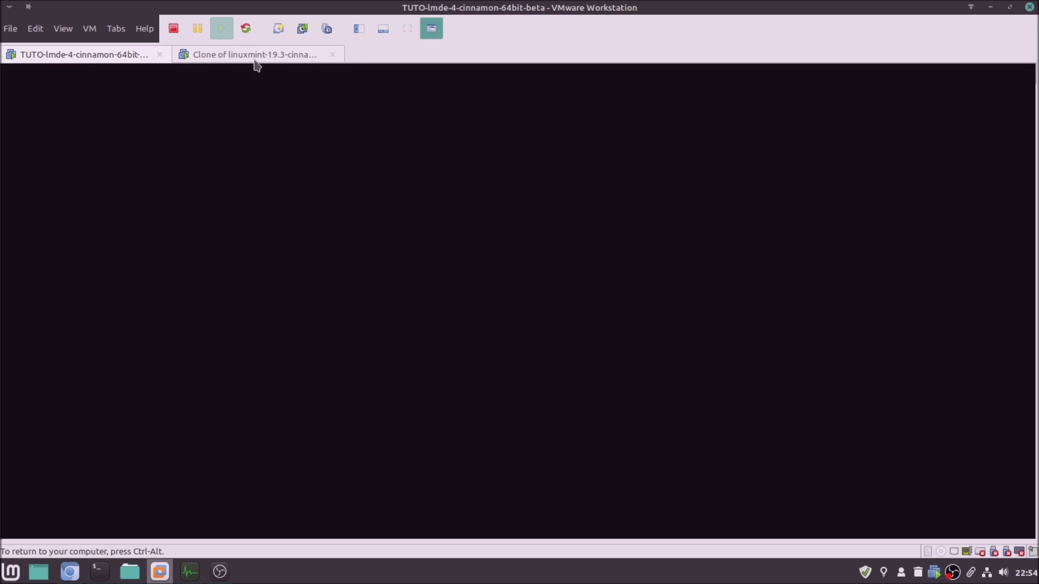
left_click(255, 56)
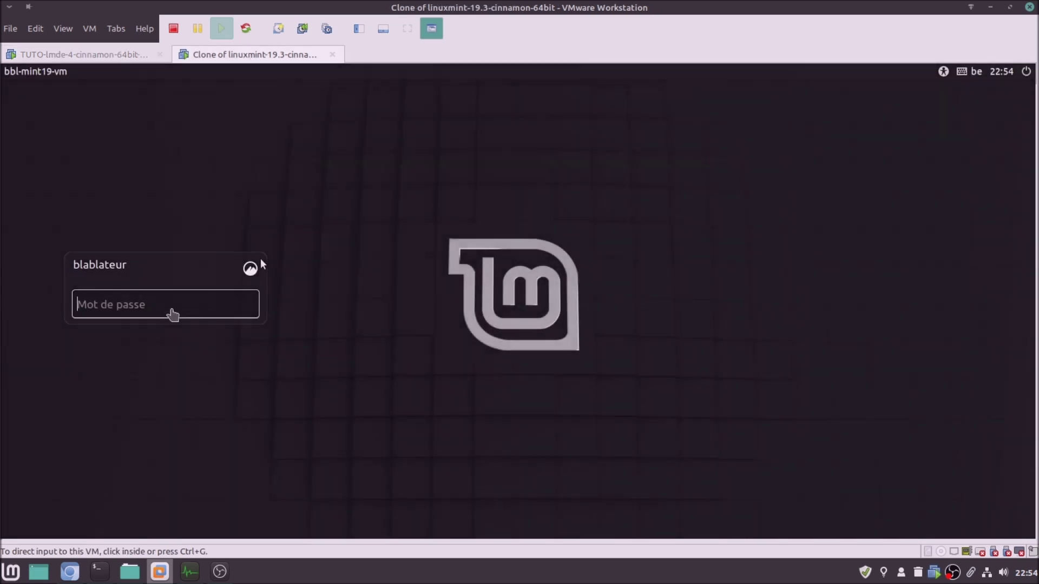
left_click(173, 304)
type("••••••")
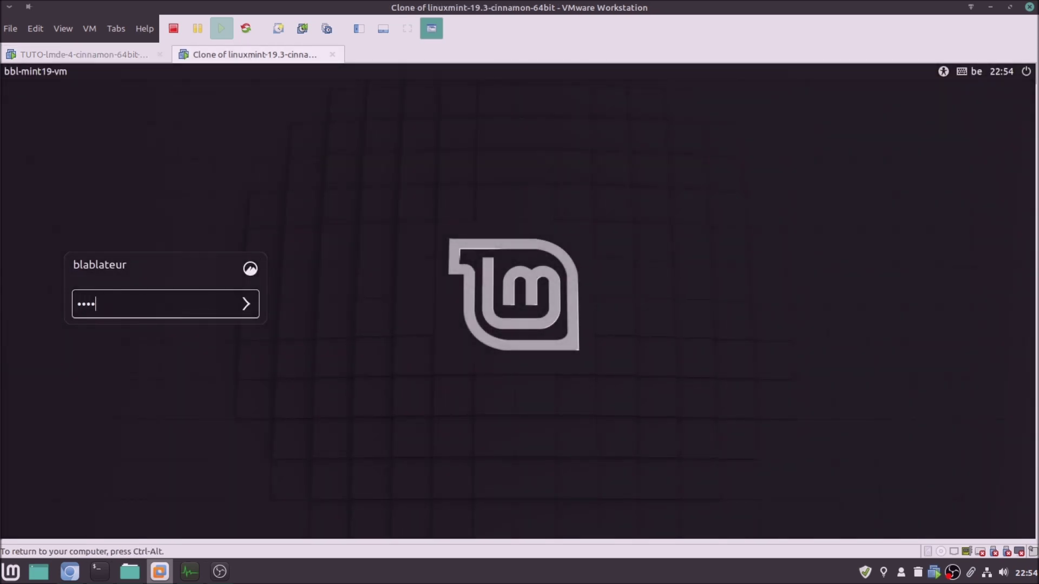
key("Return")
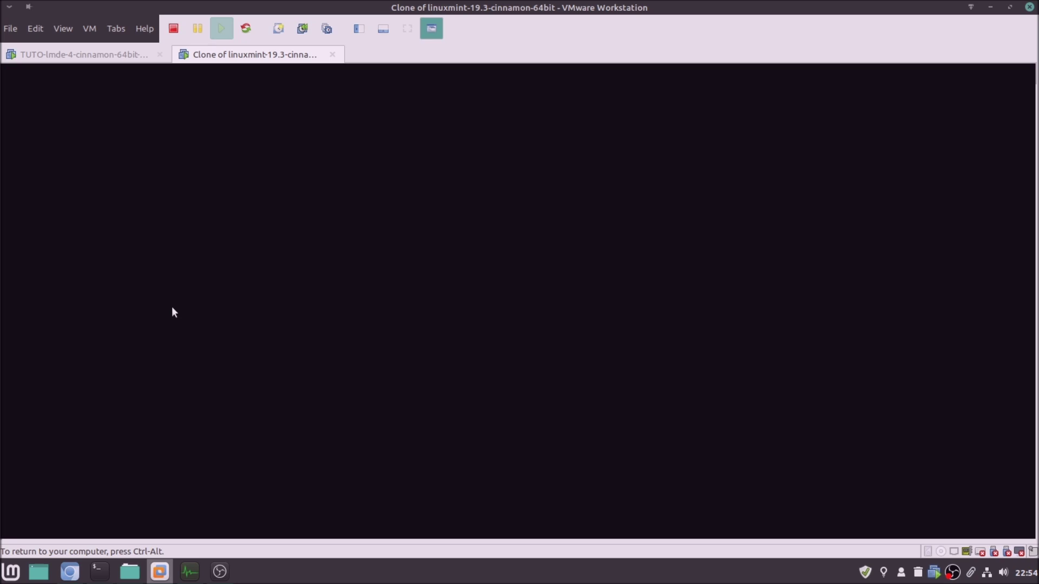
Close the Bienvenue welcome window on the LMDE 4 desktop
left_click(120, 57)
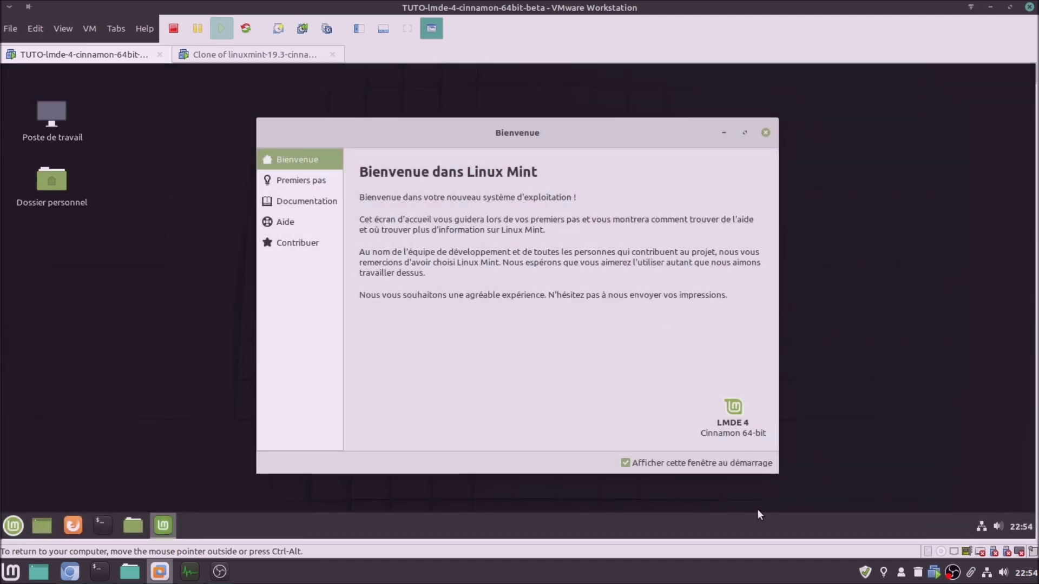
left_click(250, 56)
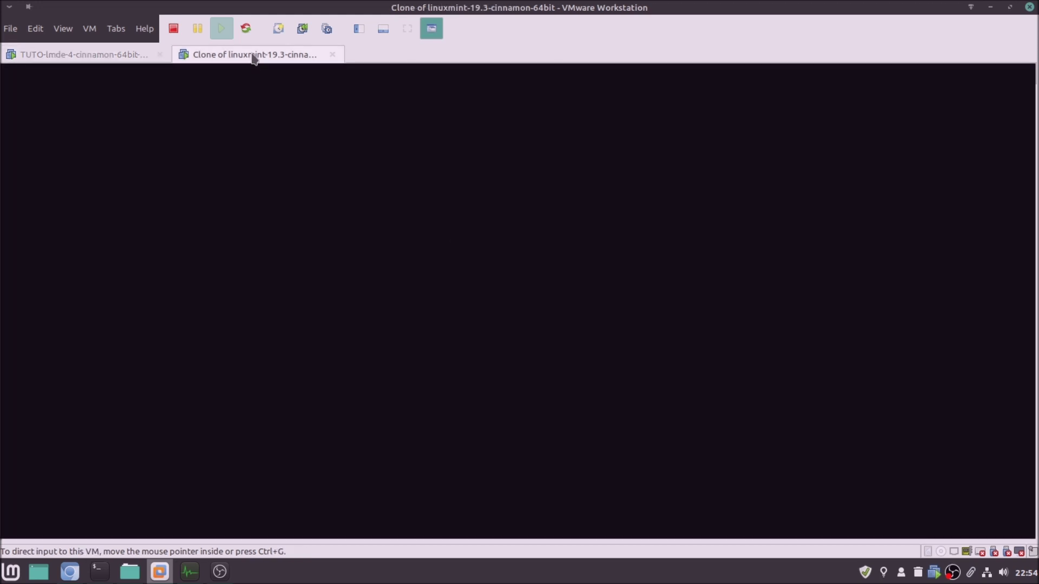
left_click(95, 57)
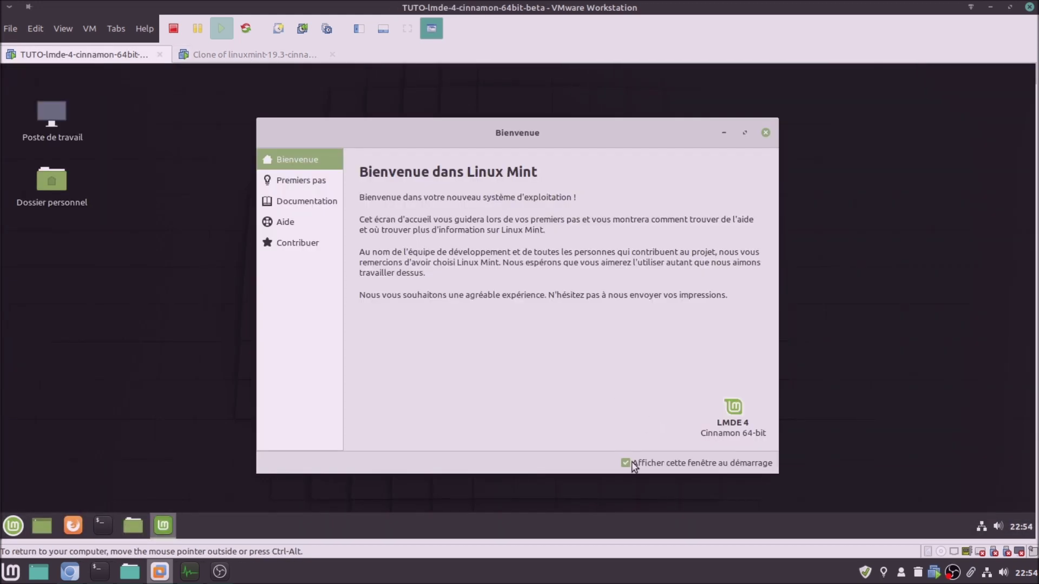
left_click(765, 132)
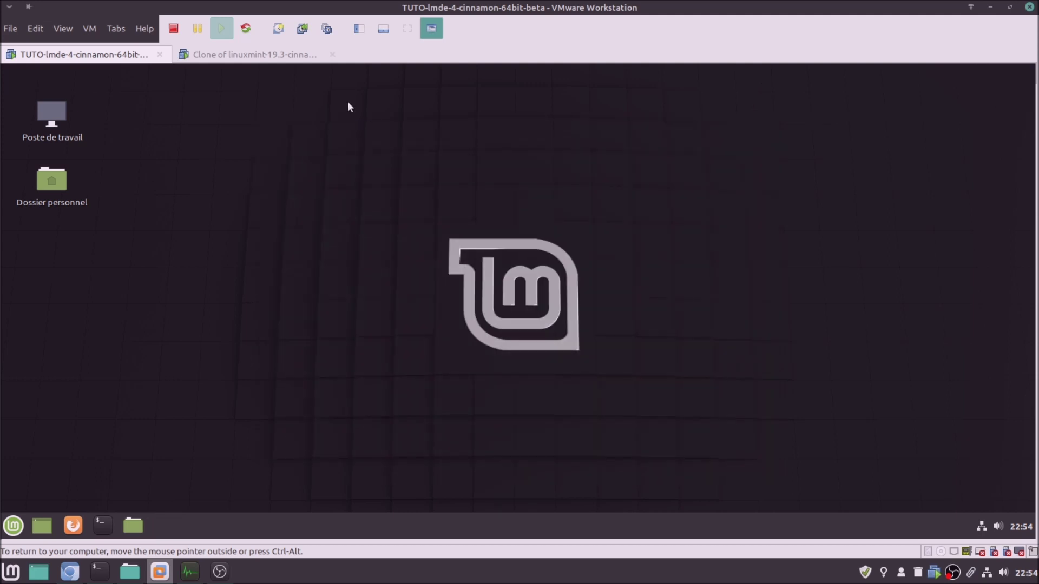
left_click(266, 59)
left_click(94, 57)
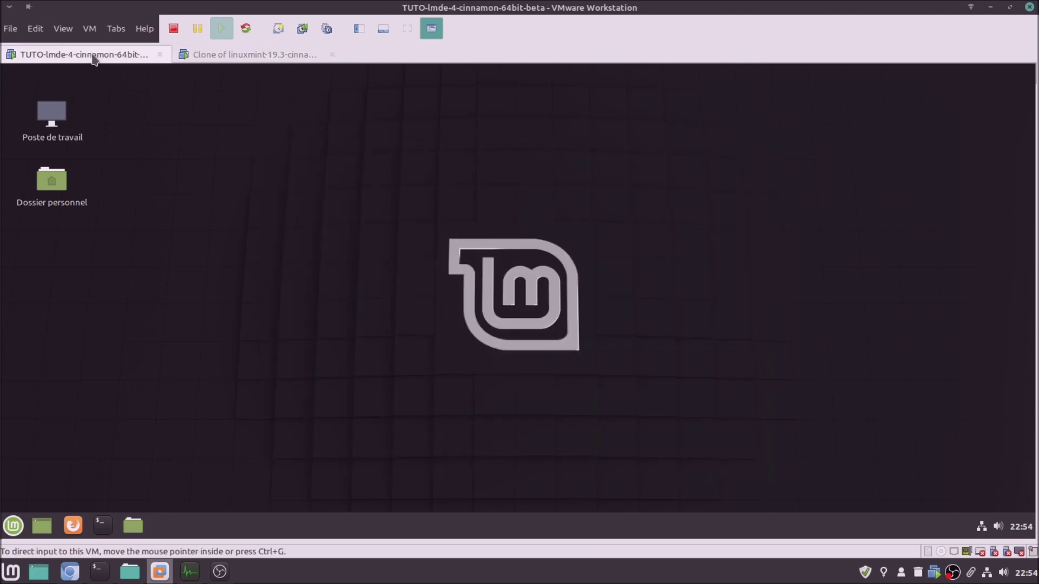
In an LMDE 4 terminal, check for htop and install it with sudo apt install htop
left_click(100, 526)
type("htop")
key("Return")
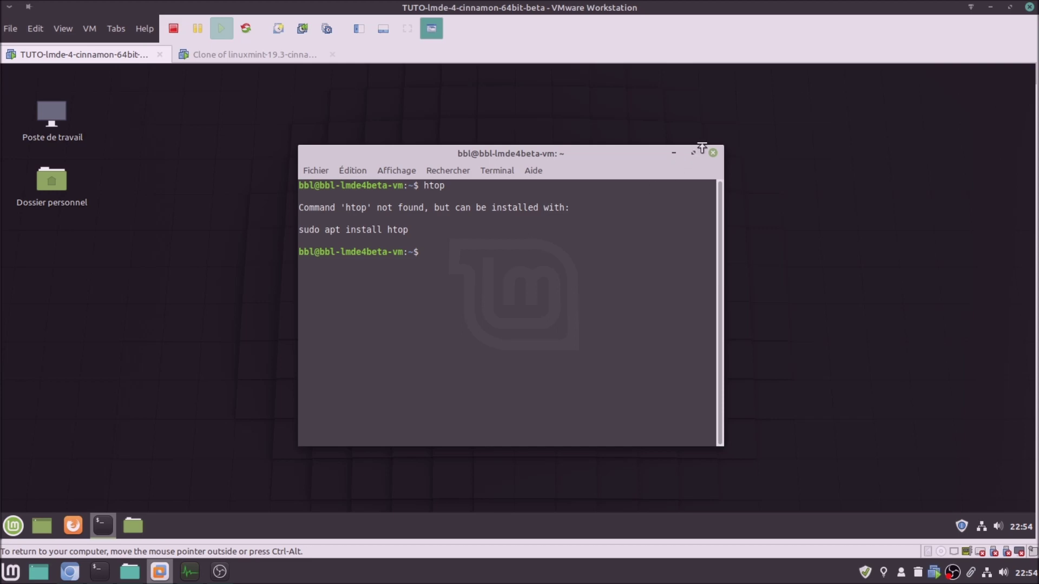
type("sudo apt install htop")
key("Return")
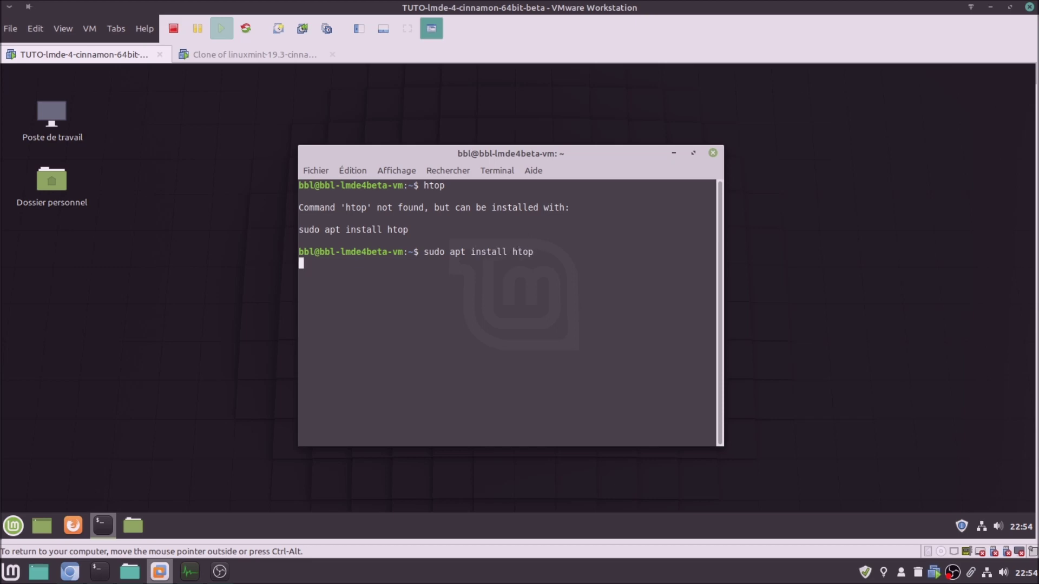
type("******")
key("Return")
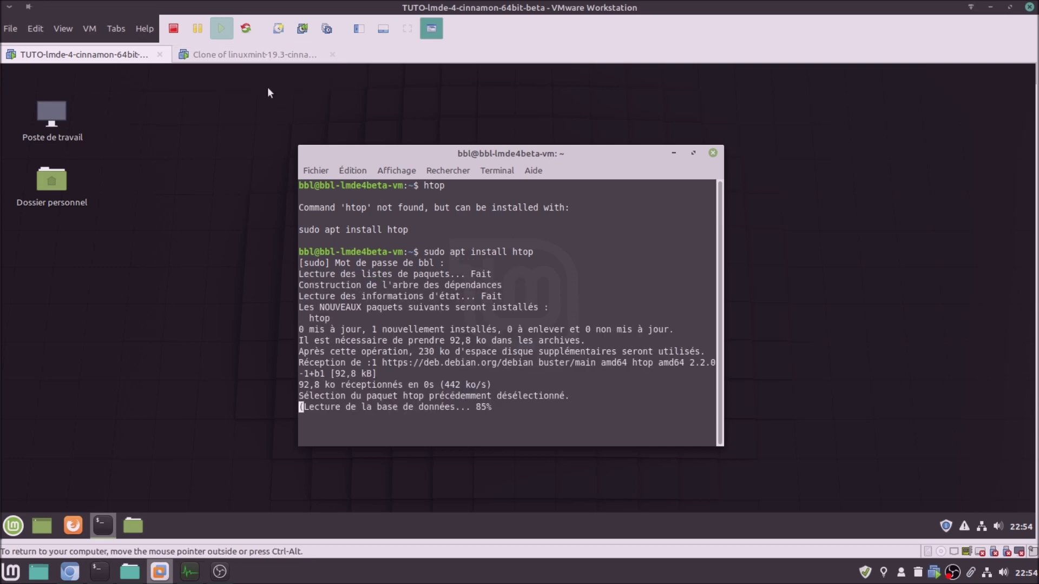
Open a terminal on the Mint 19.3 clone and enter 'sudo apt install htop'
left_click(265, 57)
left_click(102, 525)
type("sudo apt install htop")
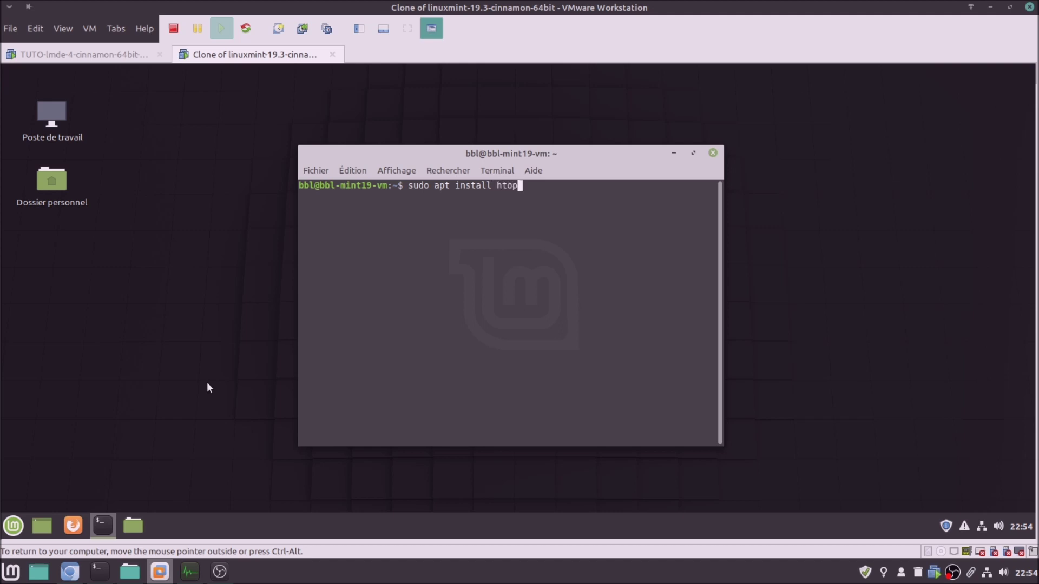
Run the htop install on the Mint clone, supplying the sudo password
key("Return")
type("***")
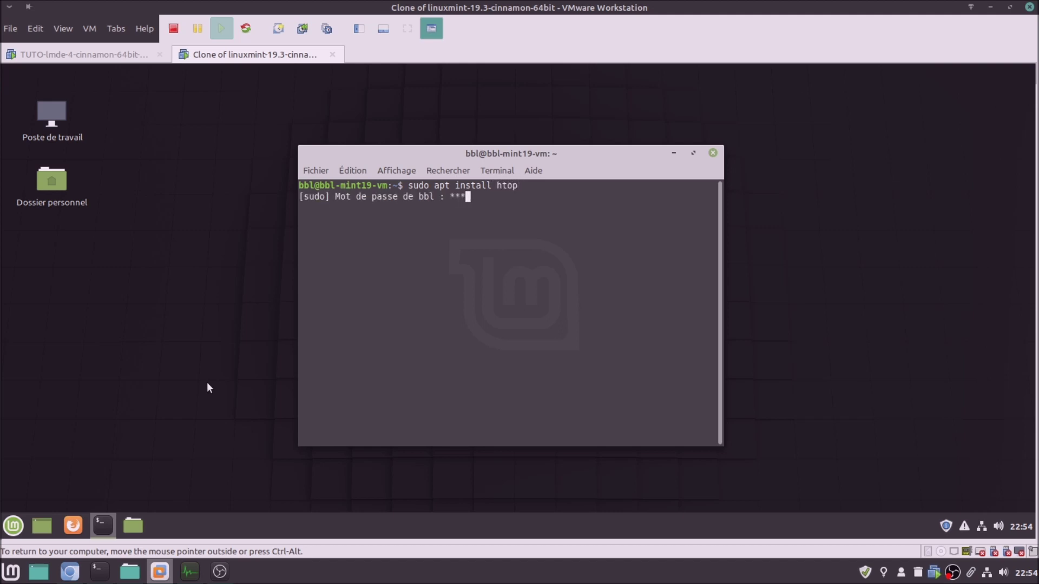
type("***")
key("Return")
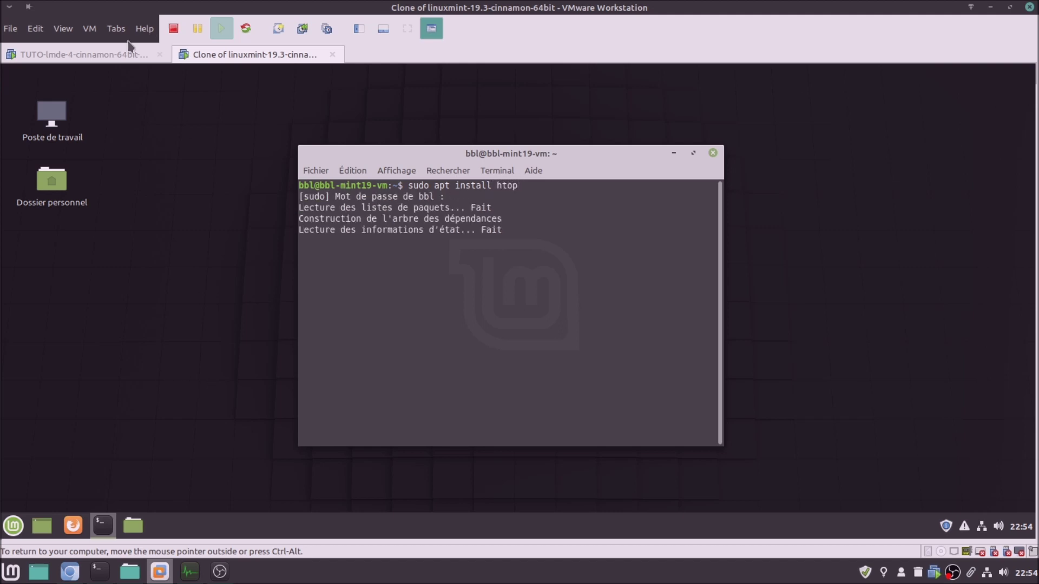
Launch htop in the LMDE 4 terminal and the Mint 19.3 clone terminal
left_click(129, 53)
type("htop")
key("Return")
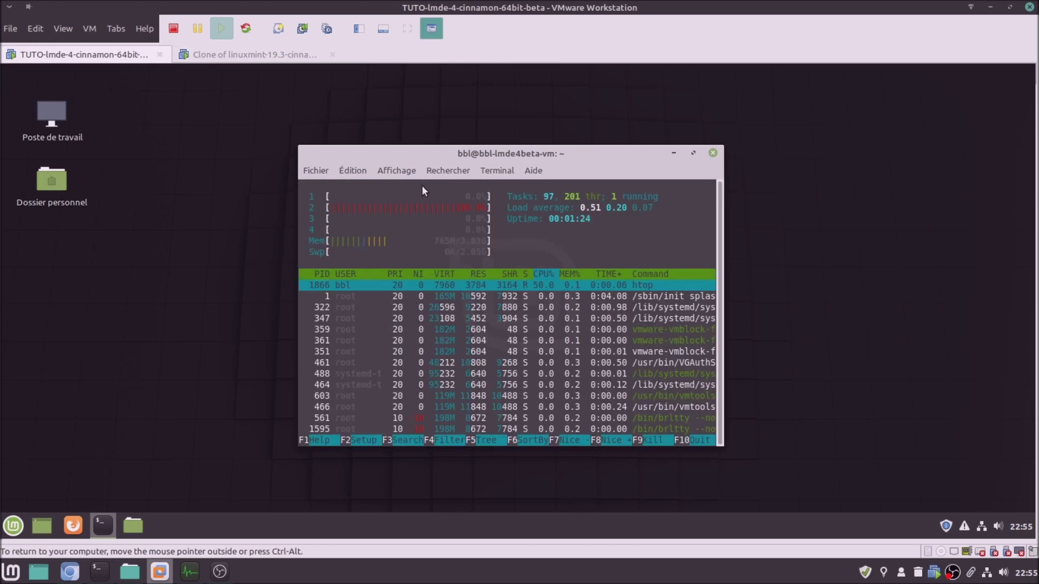
left_click(307, 57)
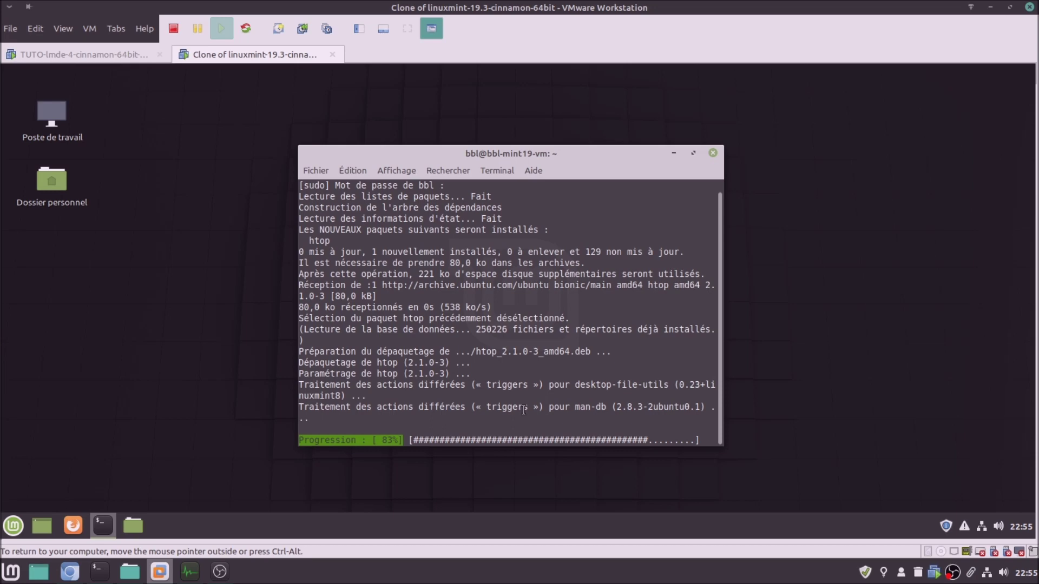
type("htop")
key("Return")
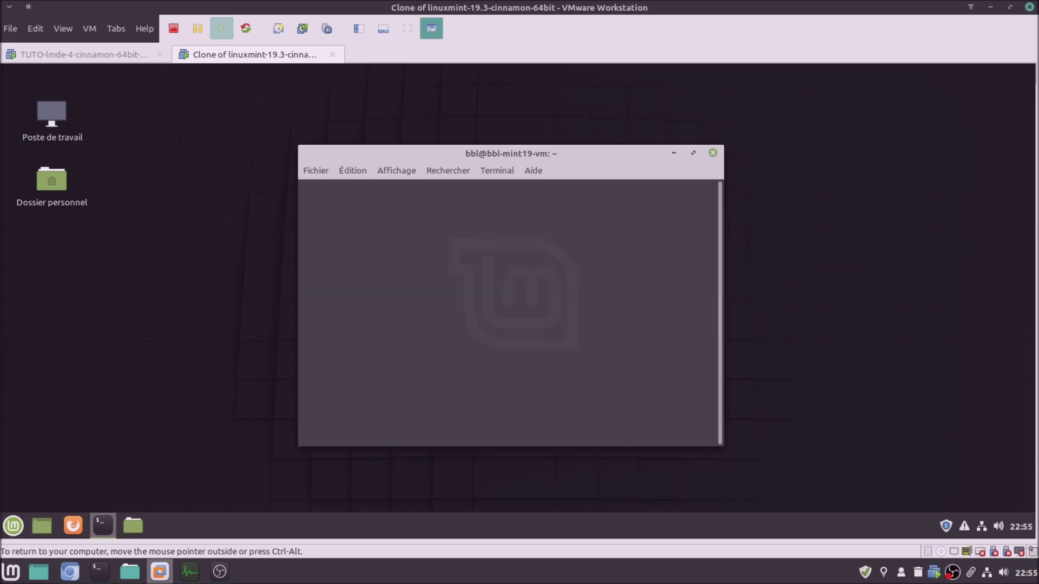
left_click(113, 58)
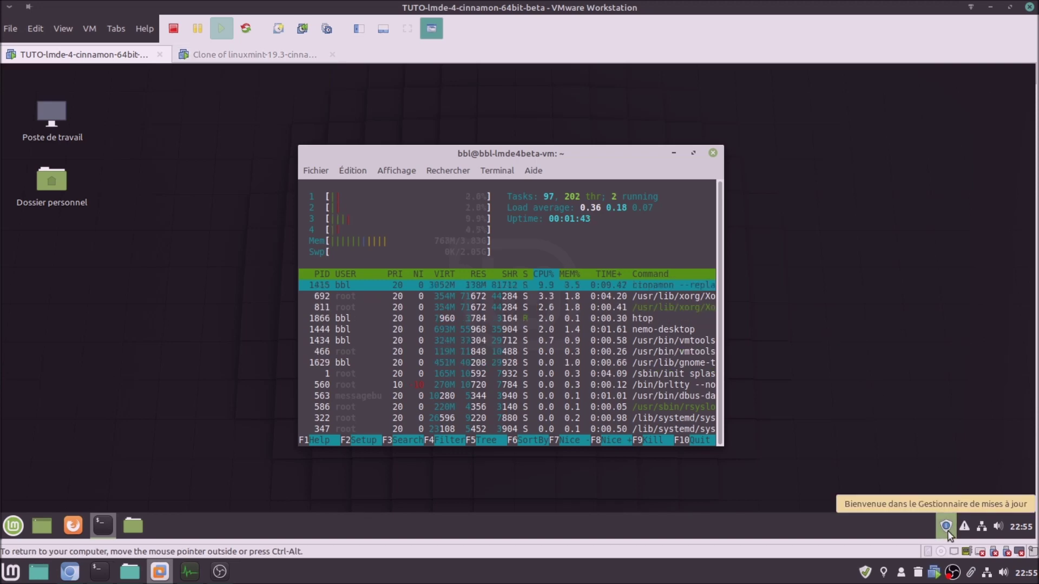
left_click(263, 61)
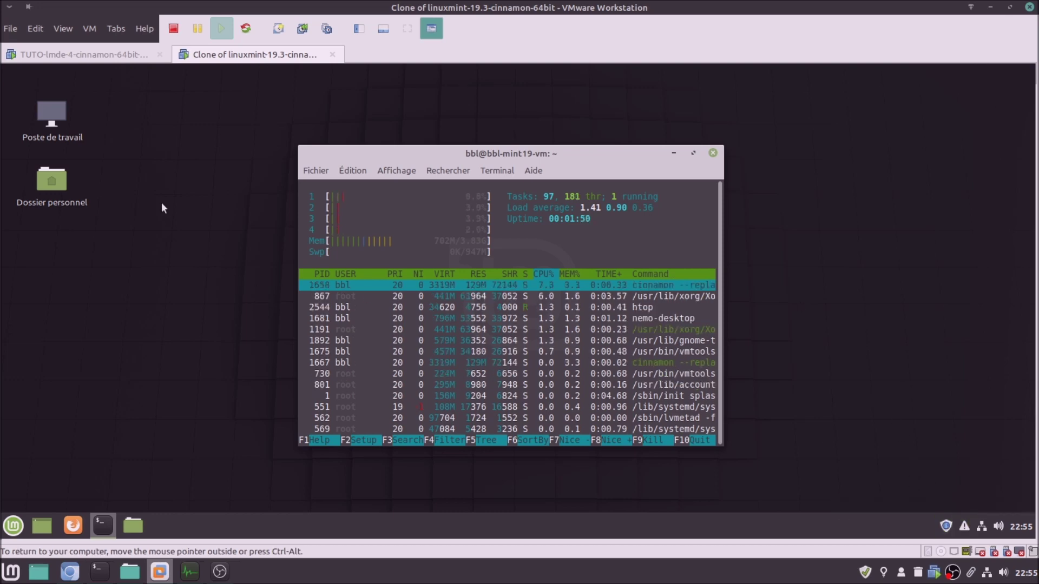
left_click(110, 60)
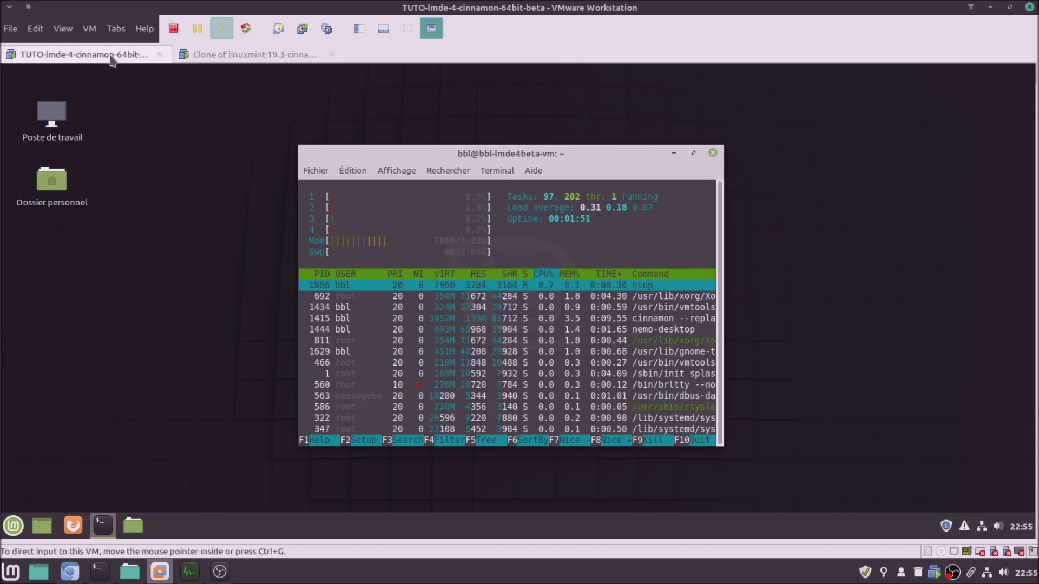
left_click(215, 60)
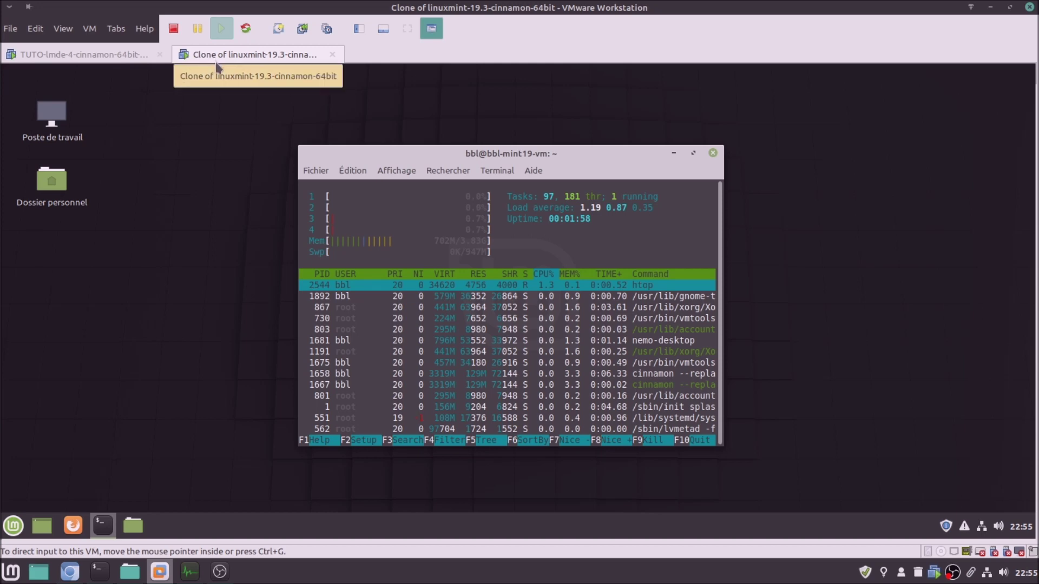
left_click(130, 57)
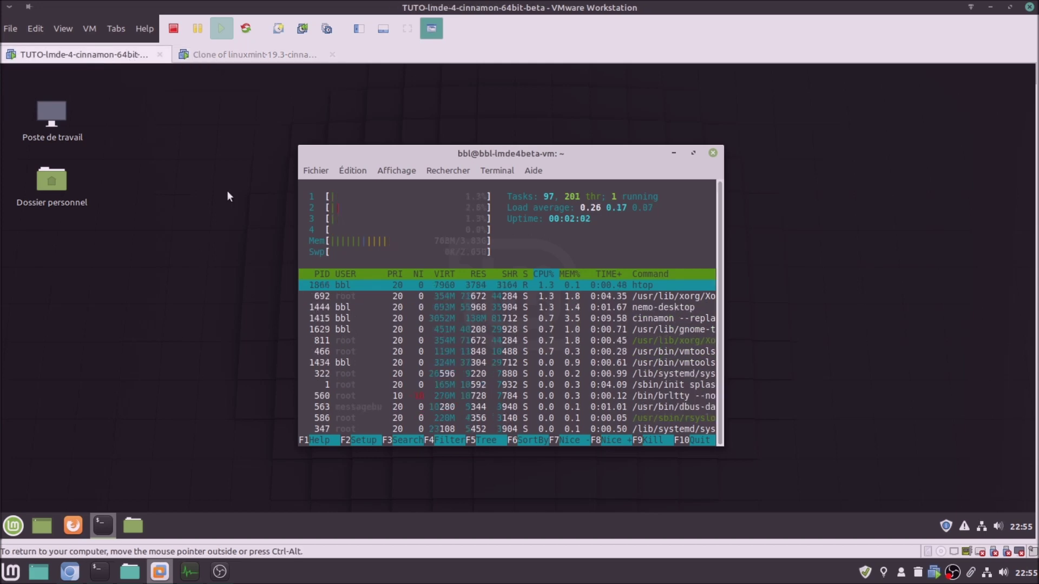
left_click(231, 59)
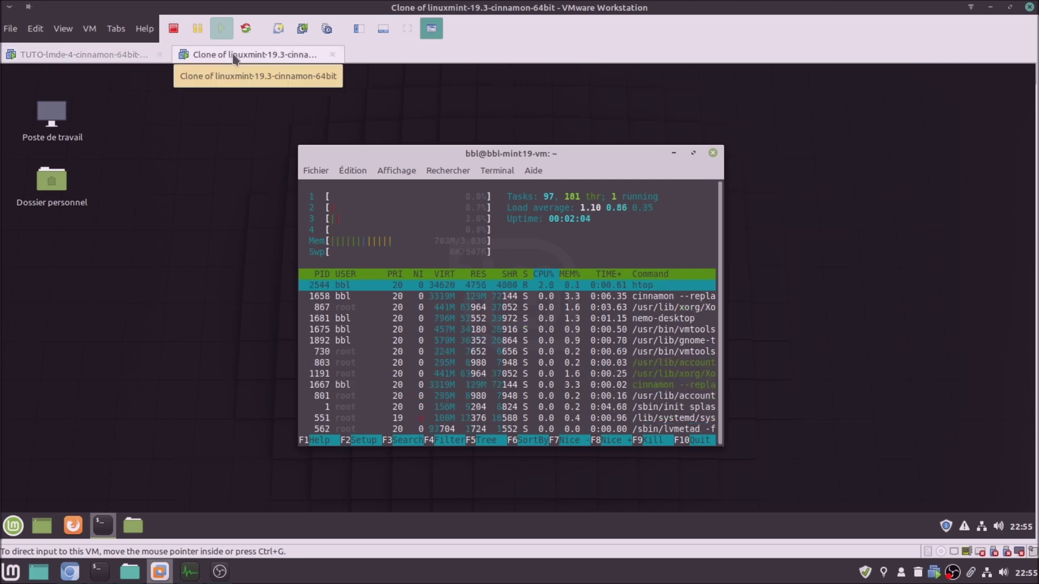
left_click(140, 59)
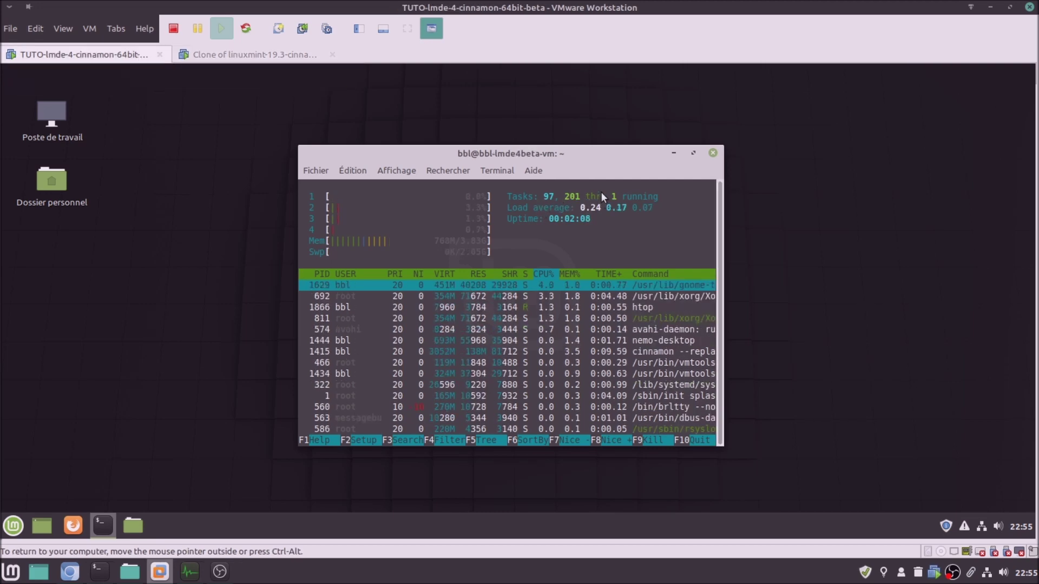
left_click(238, 57)
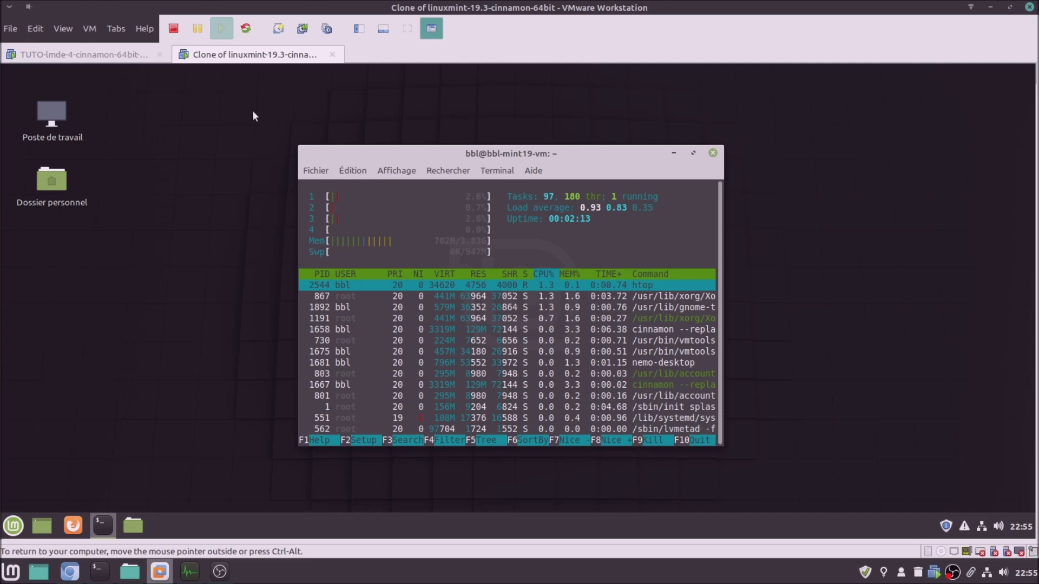
left_click(112, 56)
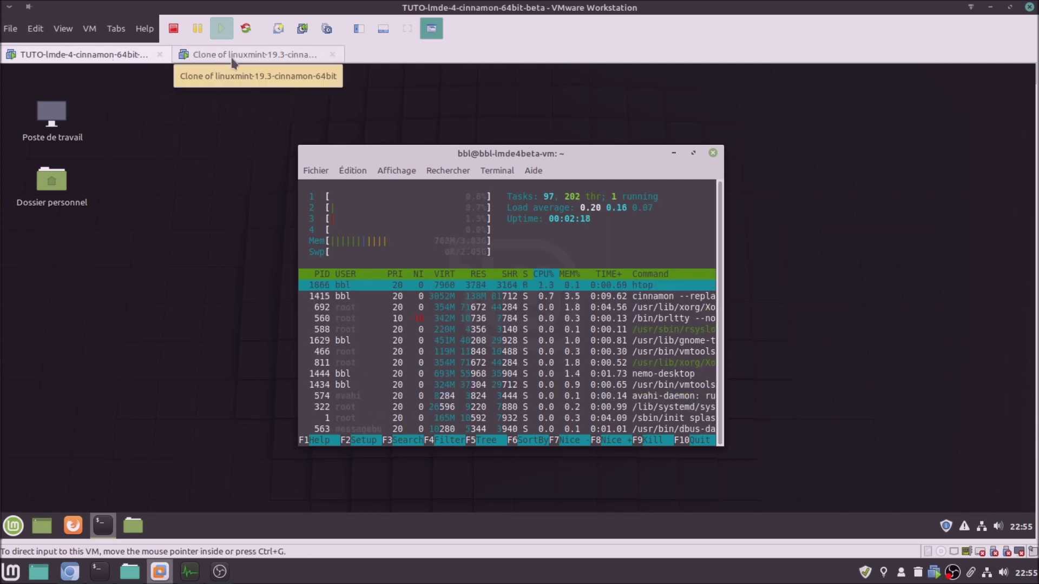
left_click(232, 56)
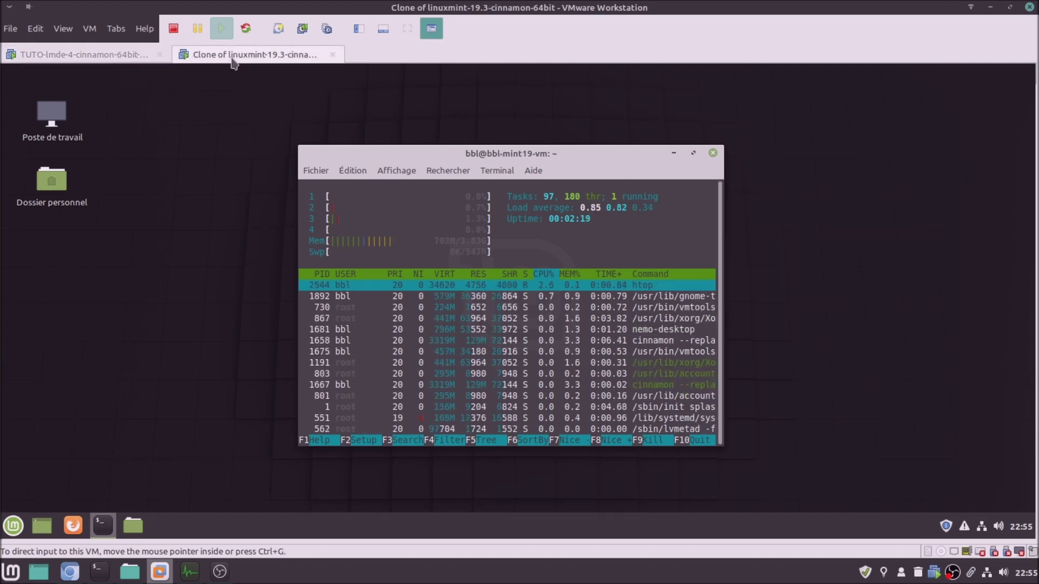
left_click(99, 56)
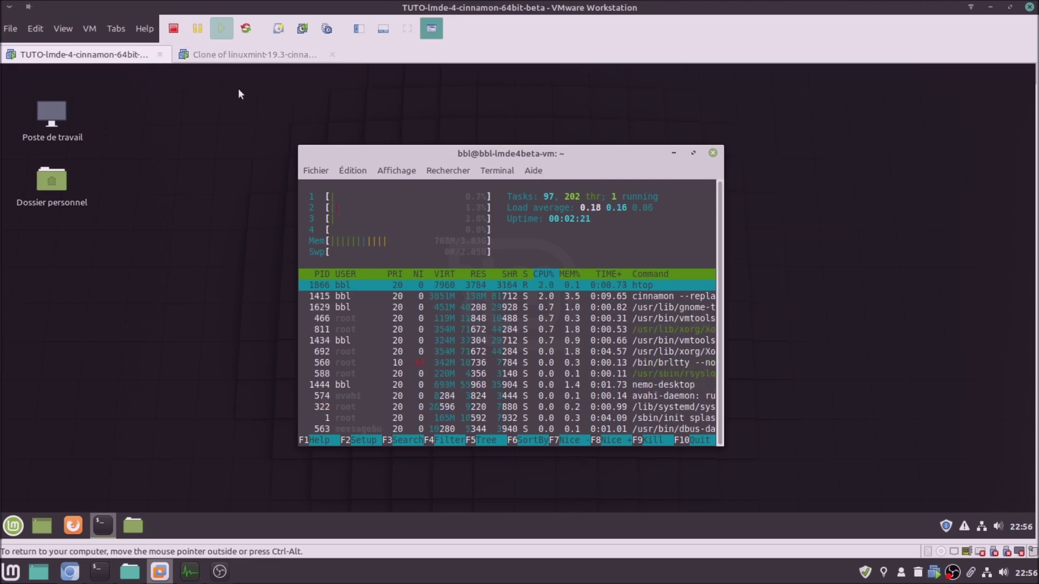
left_click(232, 55)
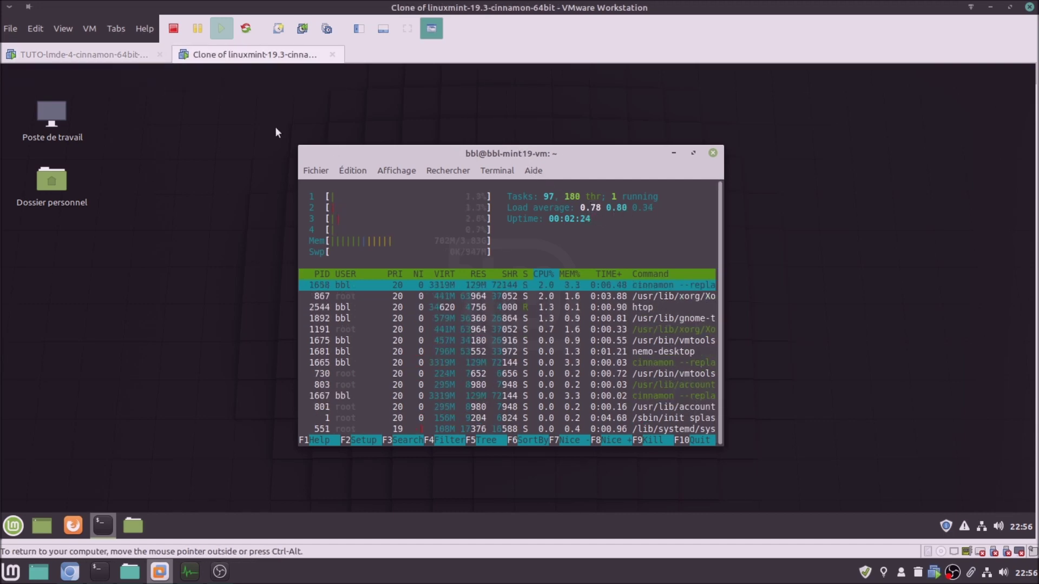
left_click(116, 56)
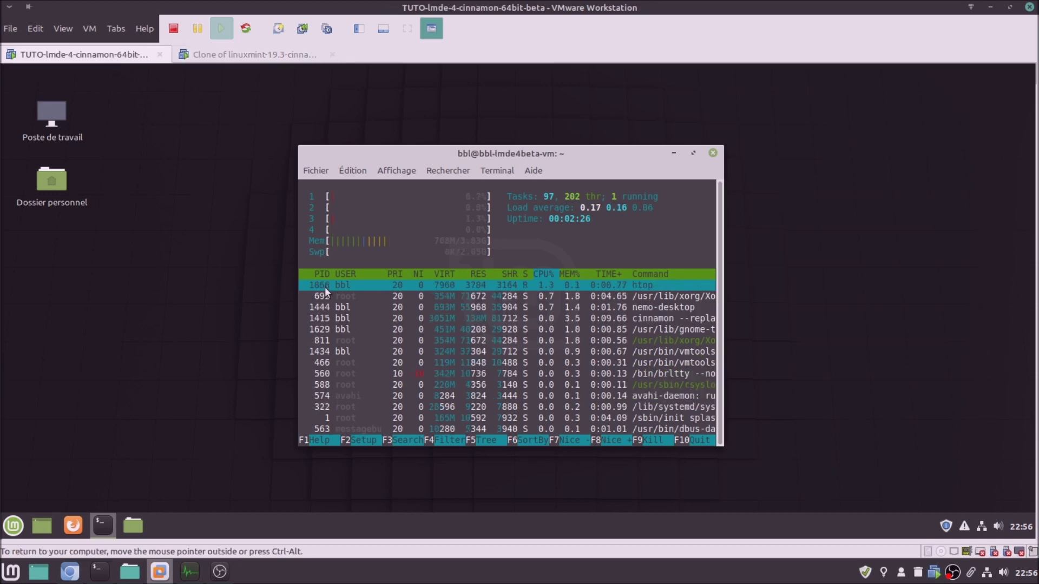
left_click(219, 54)
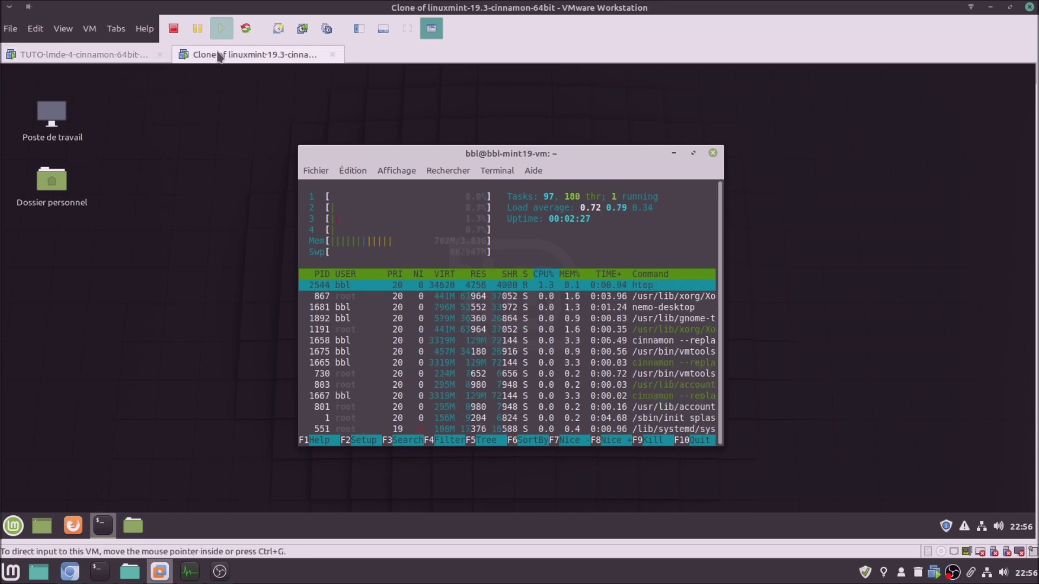
left_click(82, 59)
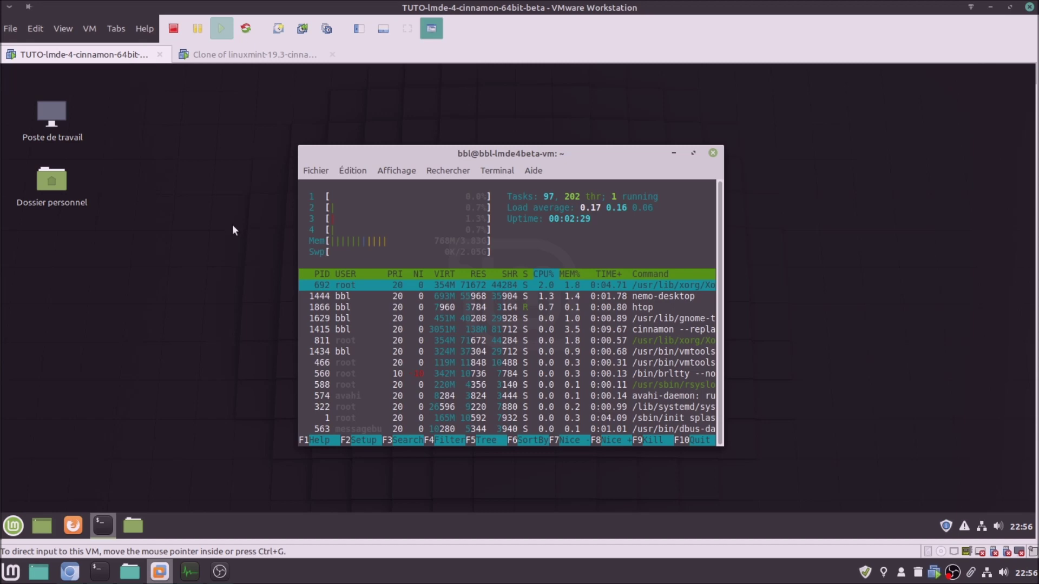